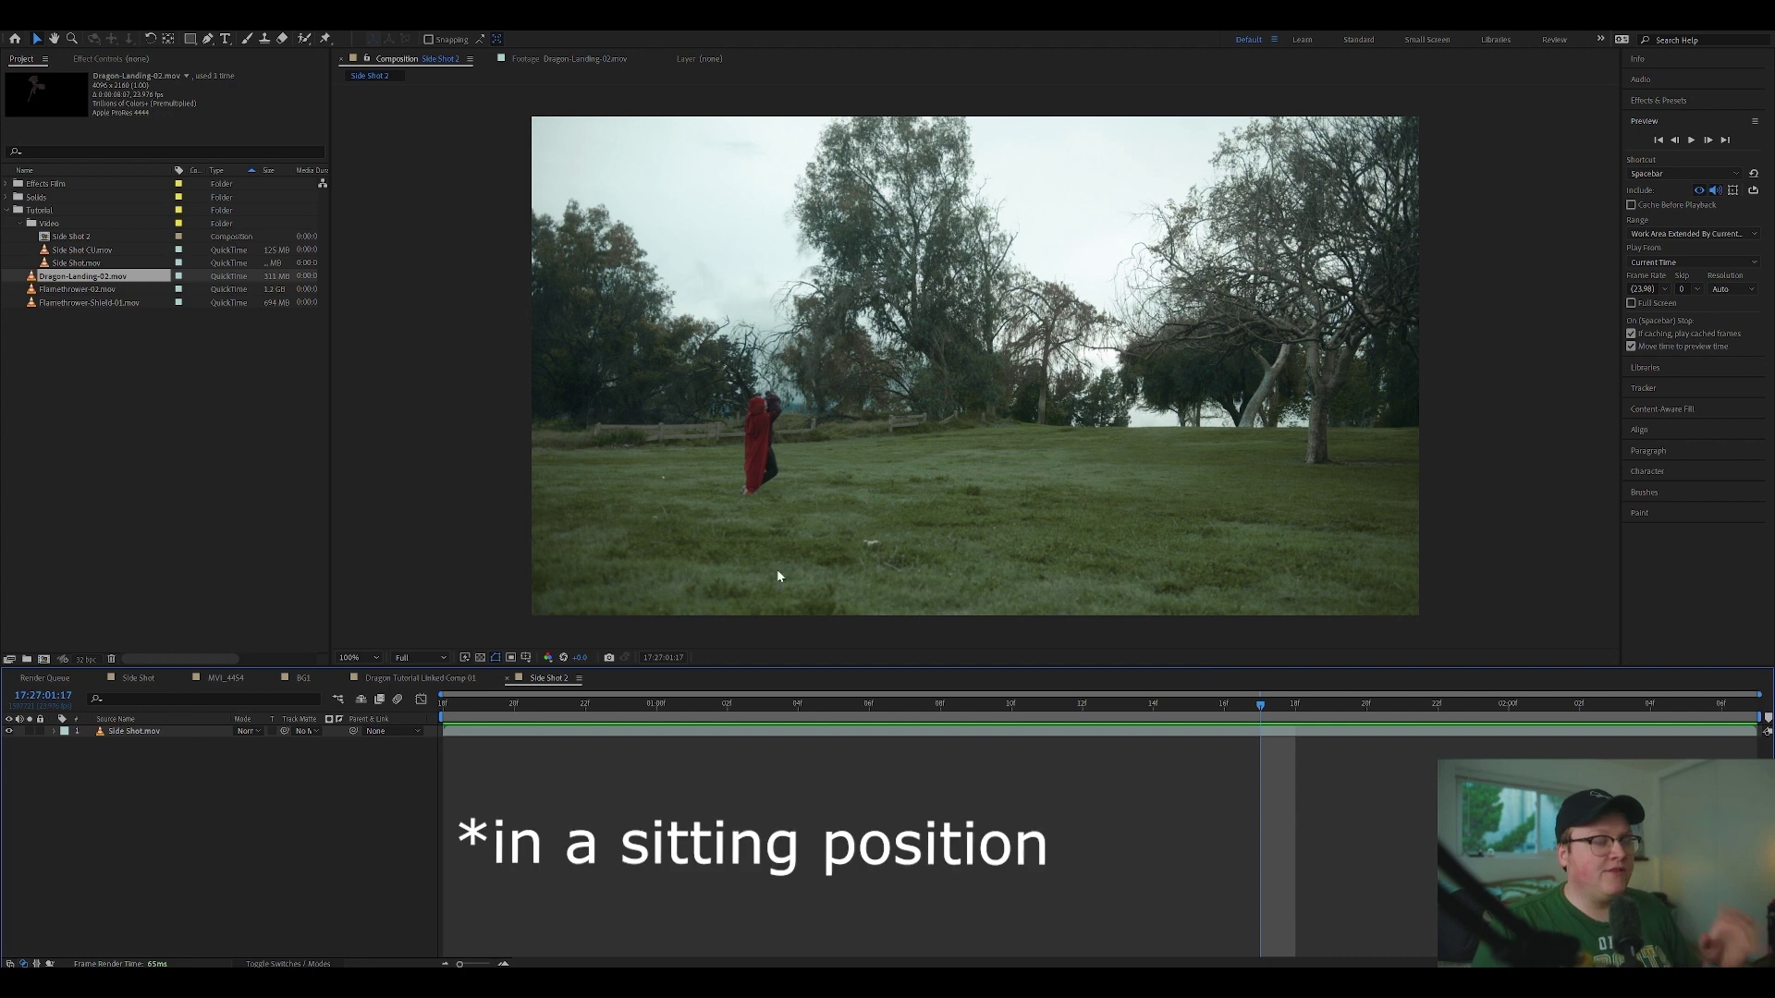
Step: Preview the Dragon-Landing-02.mov footage and add it to the Side Shot 2 composition above the side shot layer
{"action": "double_click", "coordinate": [135, 282]}
{"action": "left_click_drag", "start_coordinate": [1179, 631], "coordinate": [1072, 634]}
{"action": "left_click", "coordinate": [889, 642]}
{"action": "left_click_drag", "start_coordinate": [83, 277], "coordinate": [185, 730]}
{"action": "left_click_drag", "start_coordinate": [472, 710], "coordinate": [466, 708]}
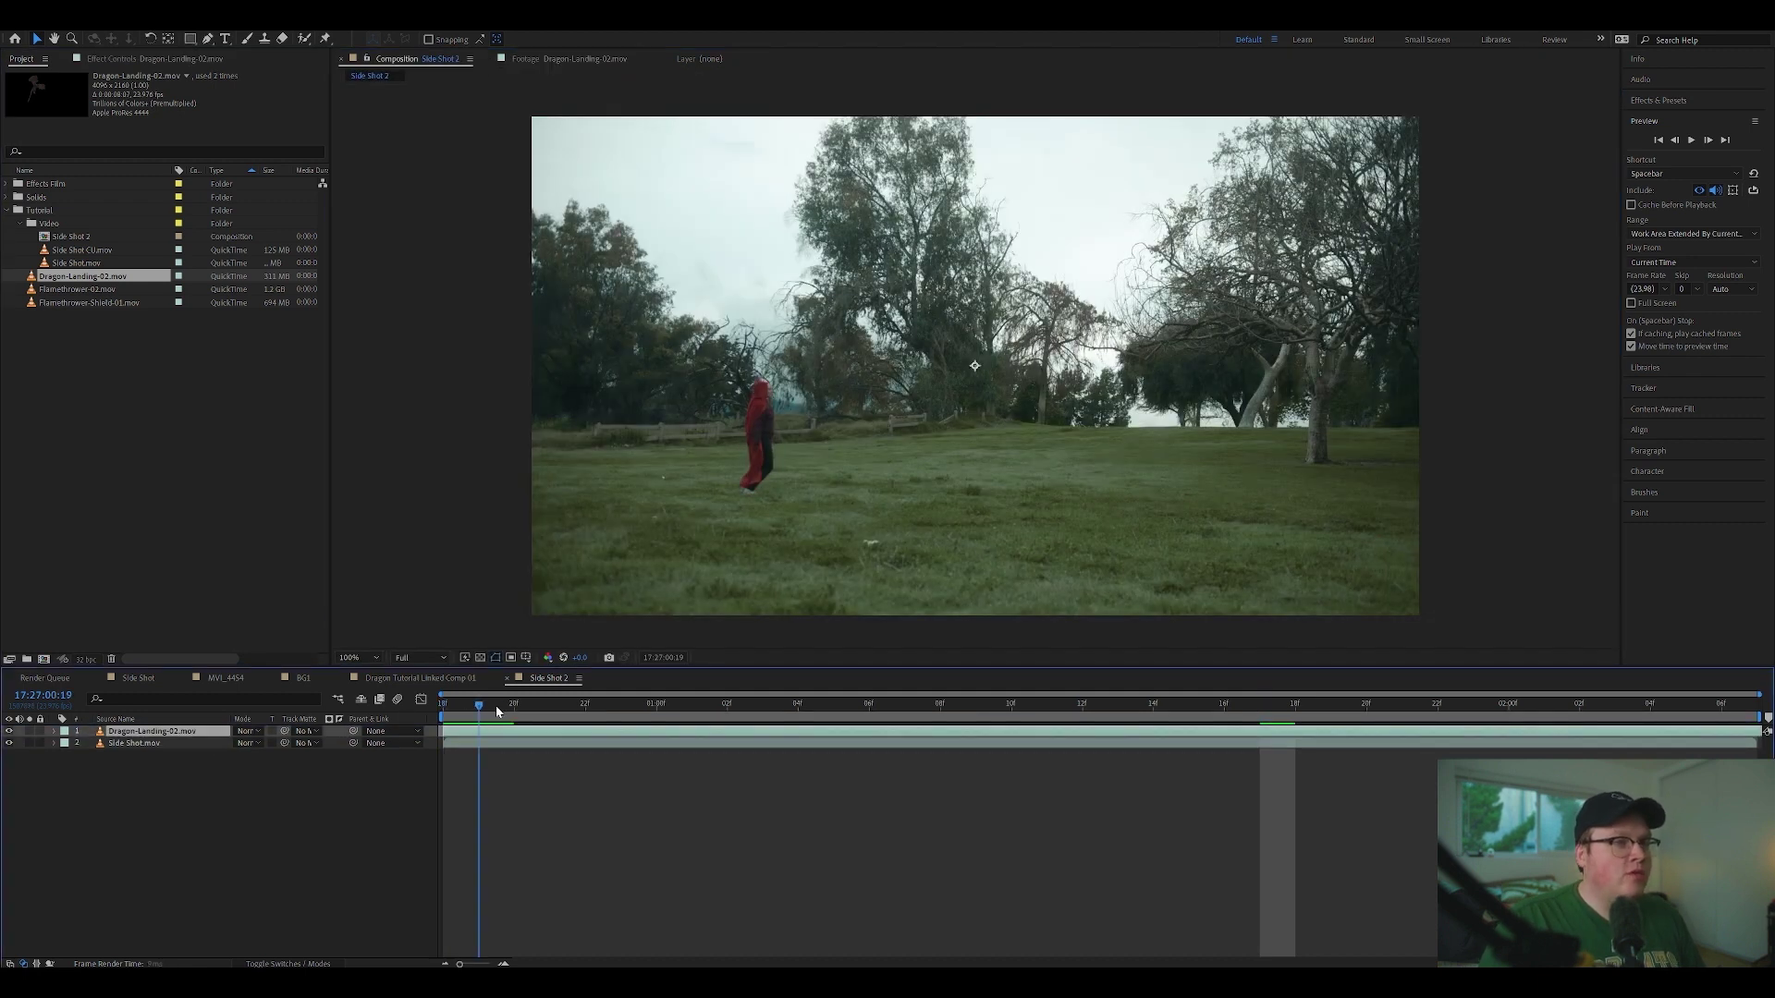
Step: Move the dragon layer vertically so its feet sit on the grass, play the shot and return to its first frame
{"action": "left_click_drag", "start_coordinate": [1161, 572], "coordinate": [1161, 231]}
{"action": "key", "text": "space"}
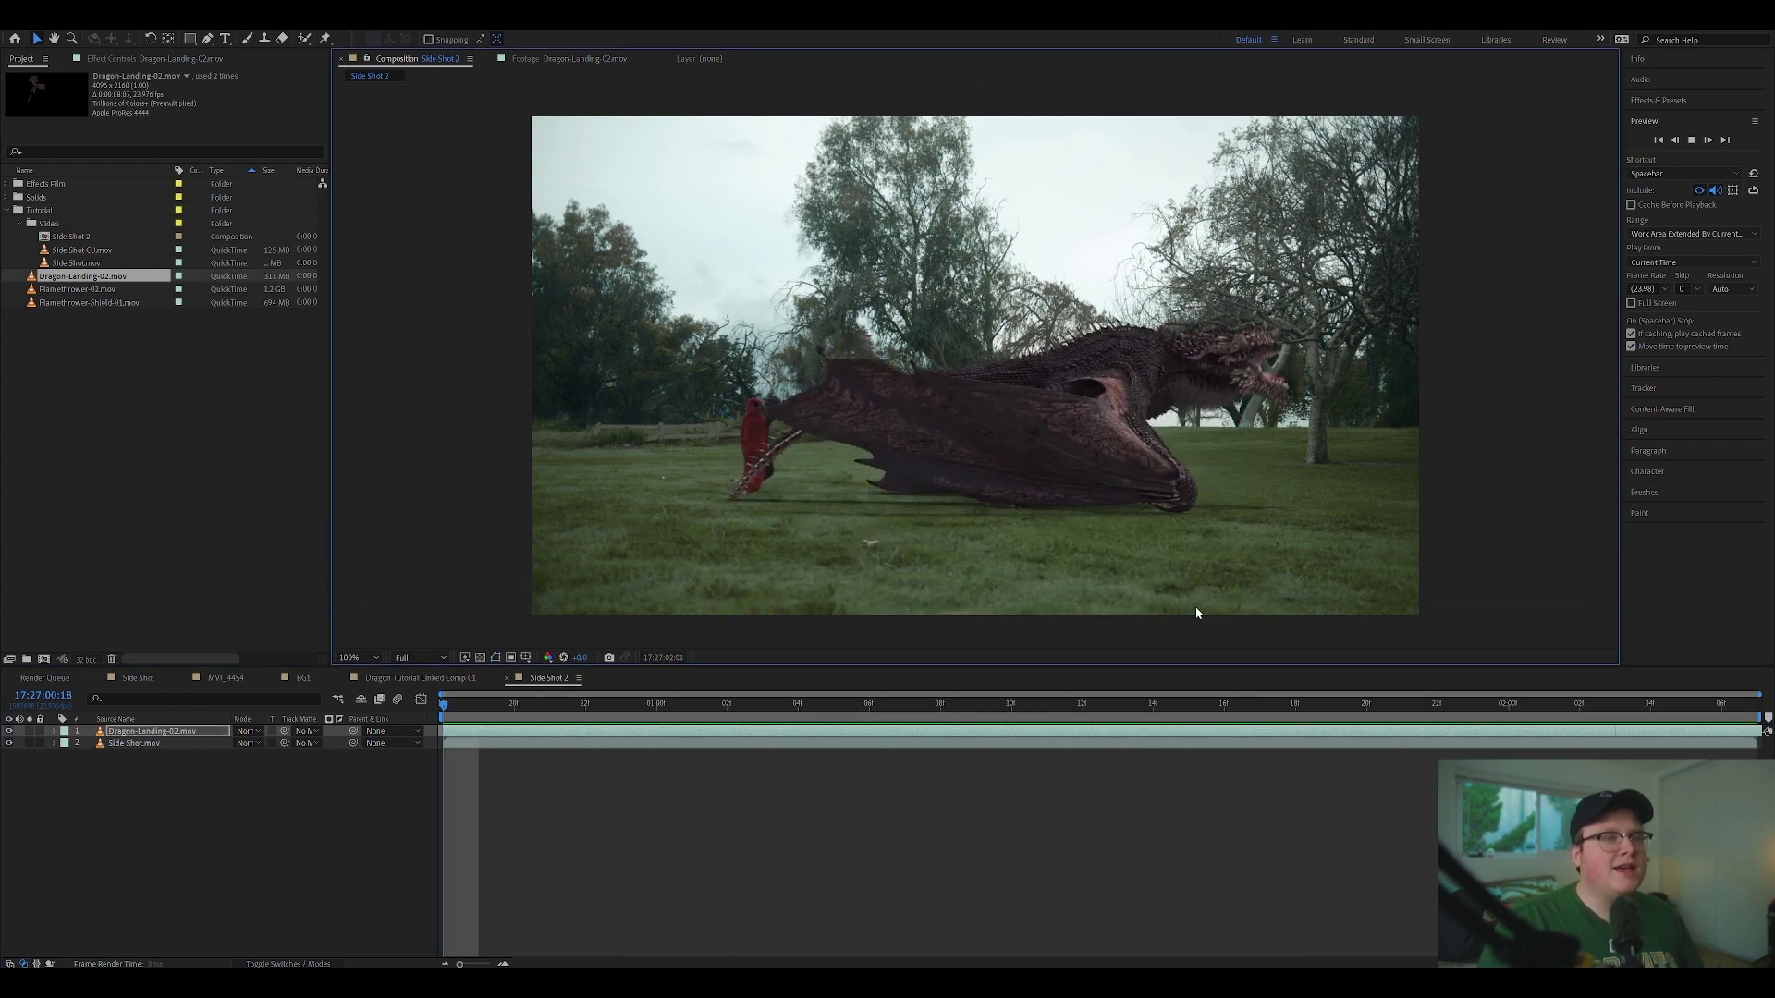
{"action": "key", "text": "space"}
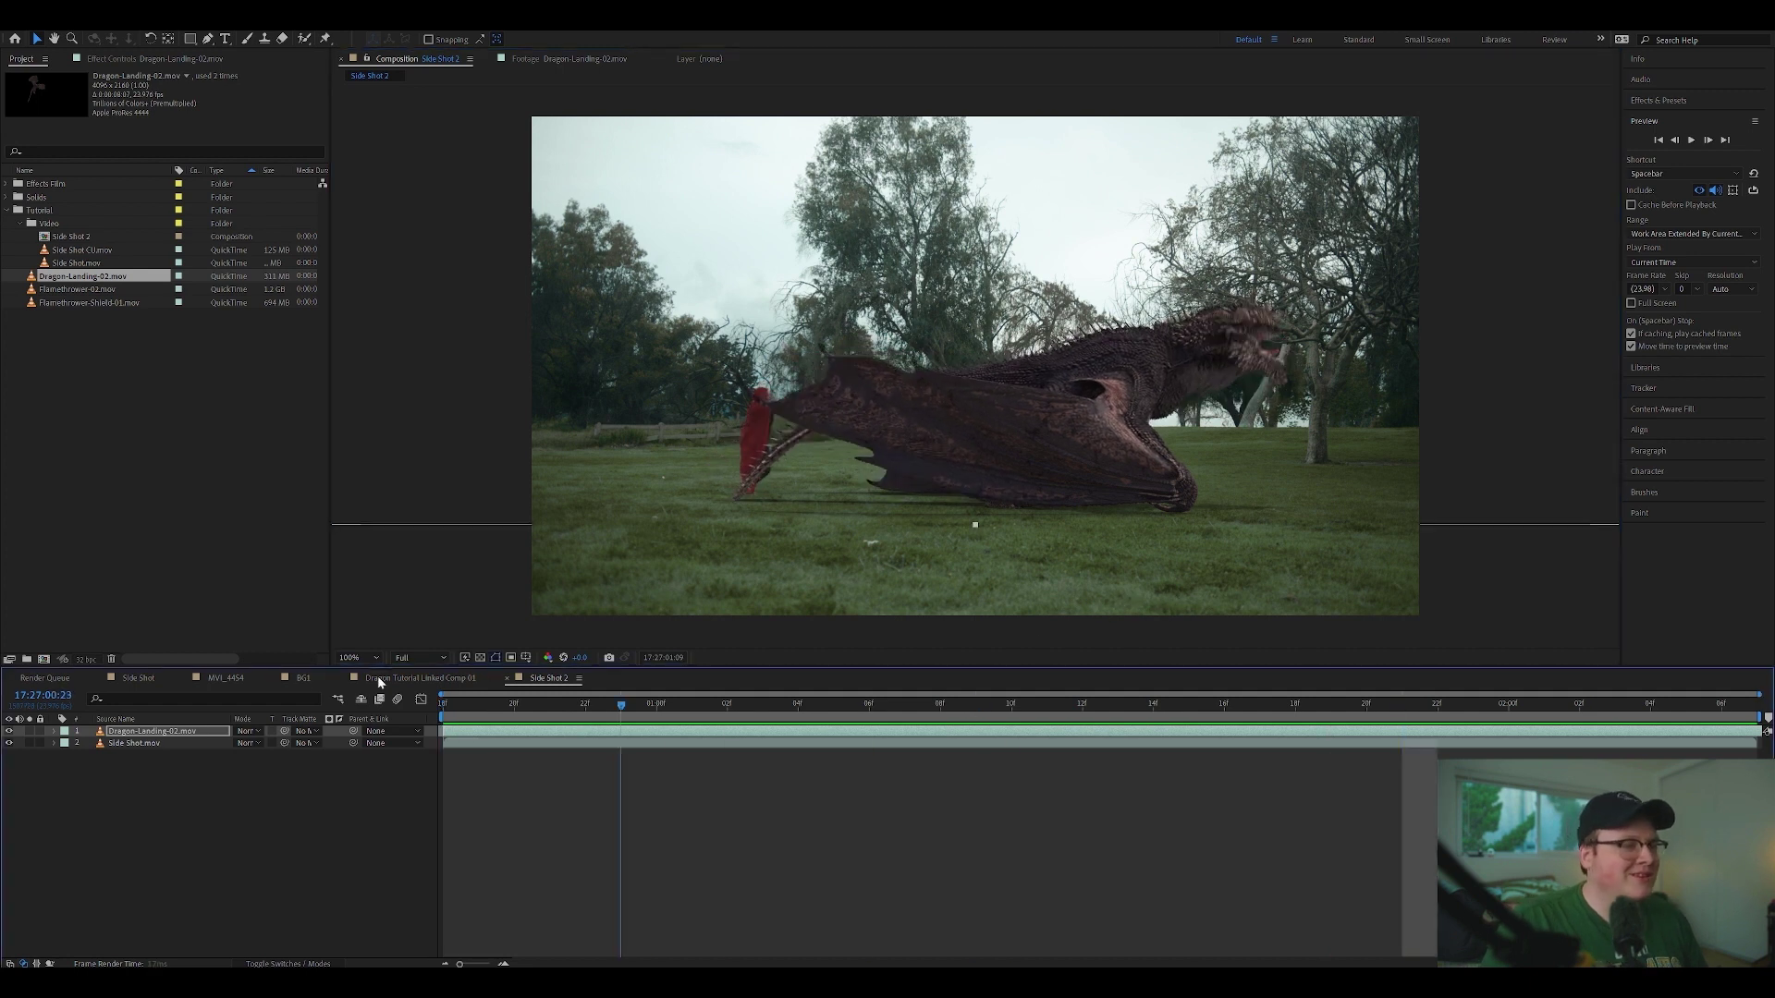
{"action": "key", "text": "Home"}
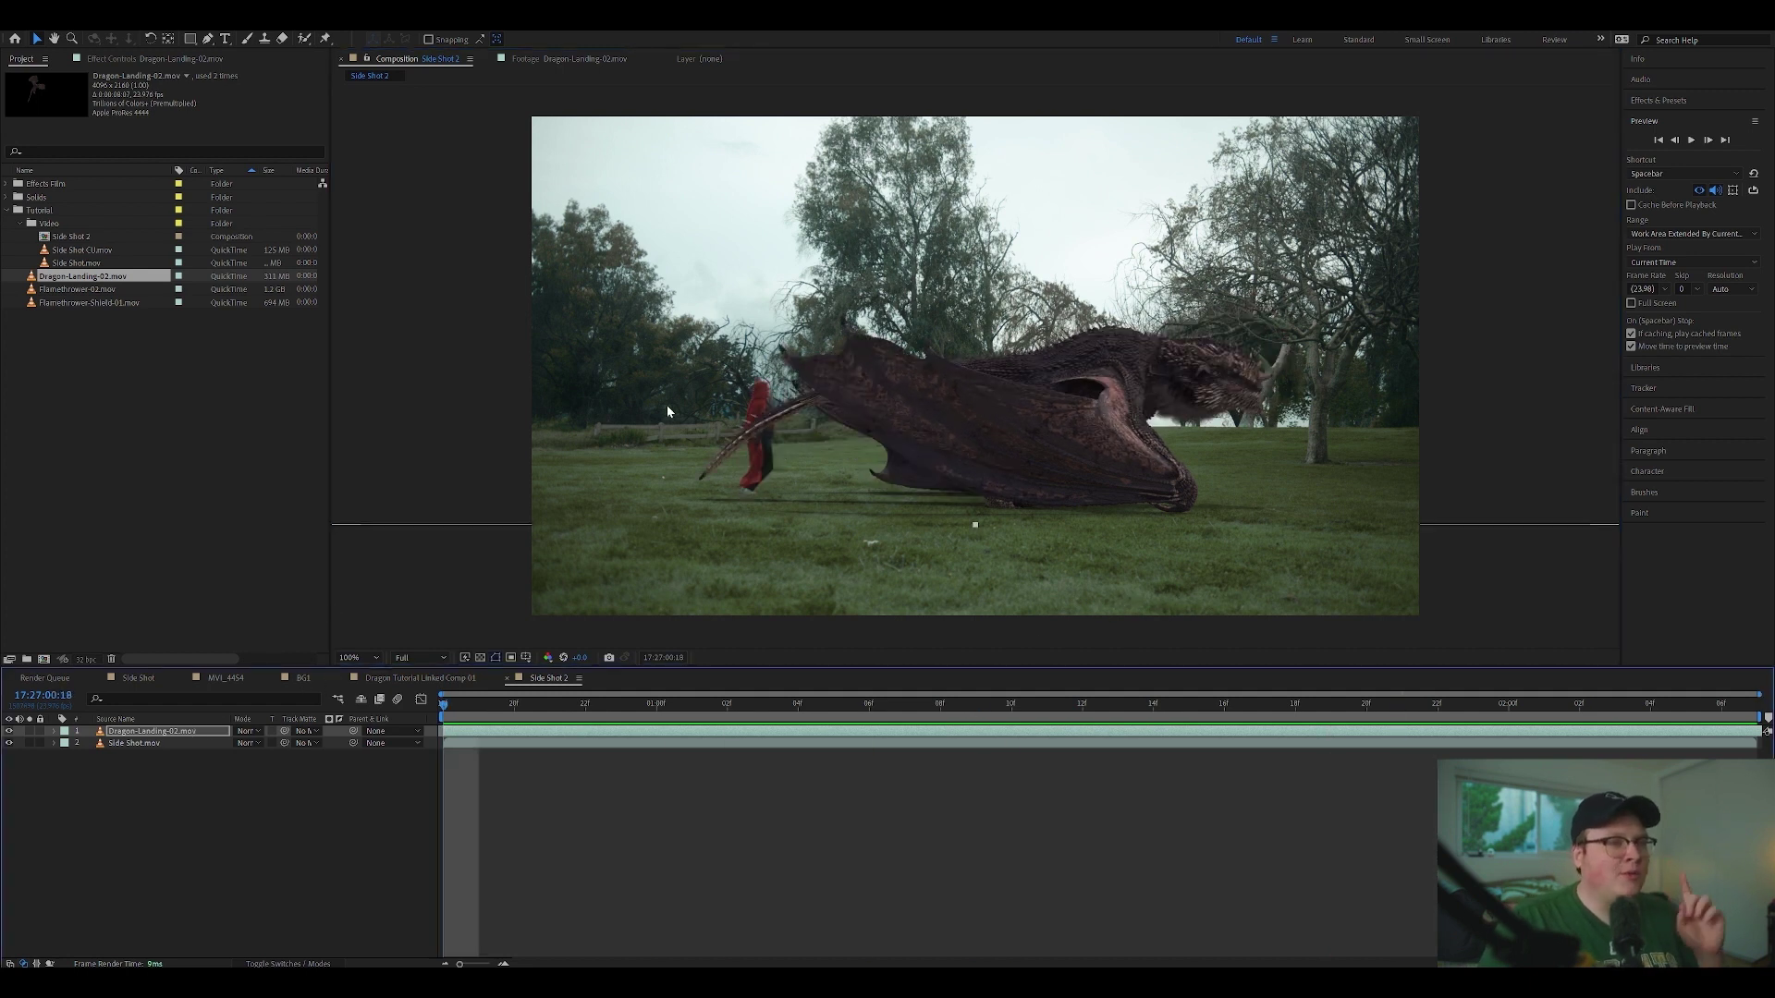
Step: Flip the dragon layer horizontally
{"action": "right_click", "coordinate": [197, 734]}
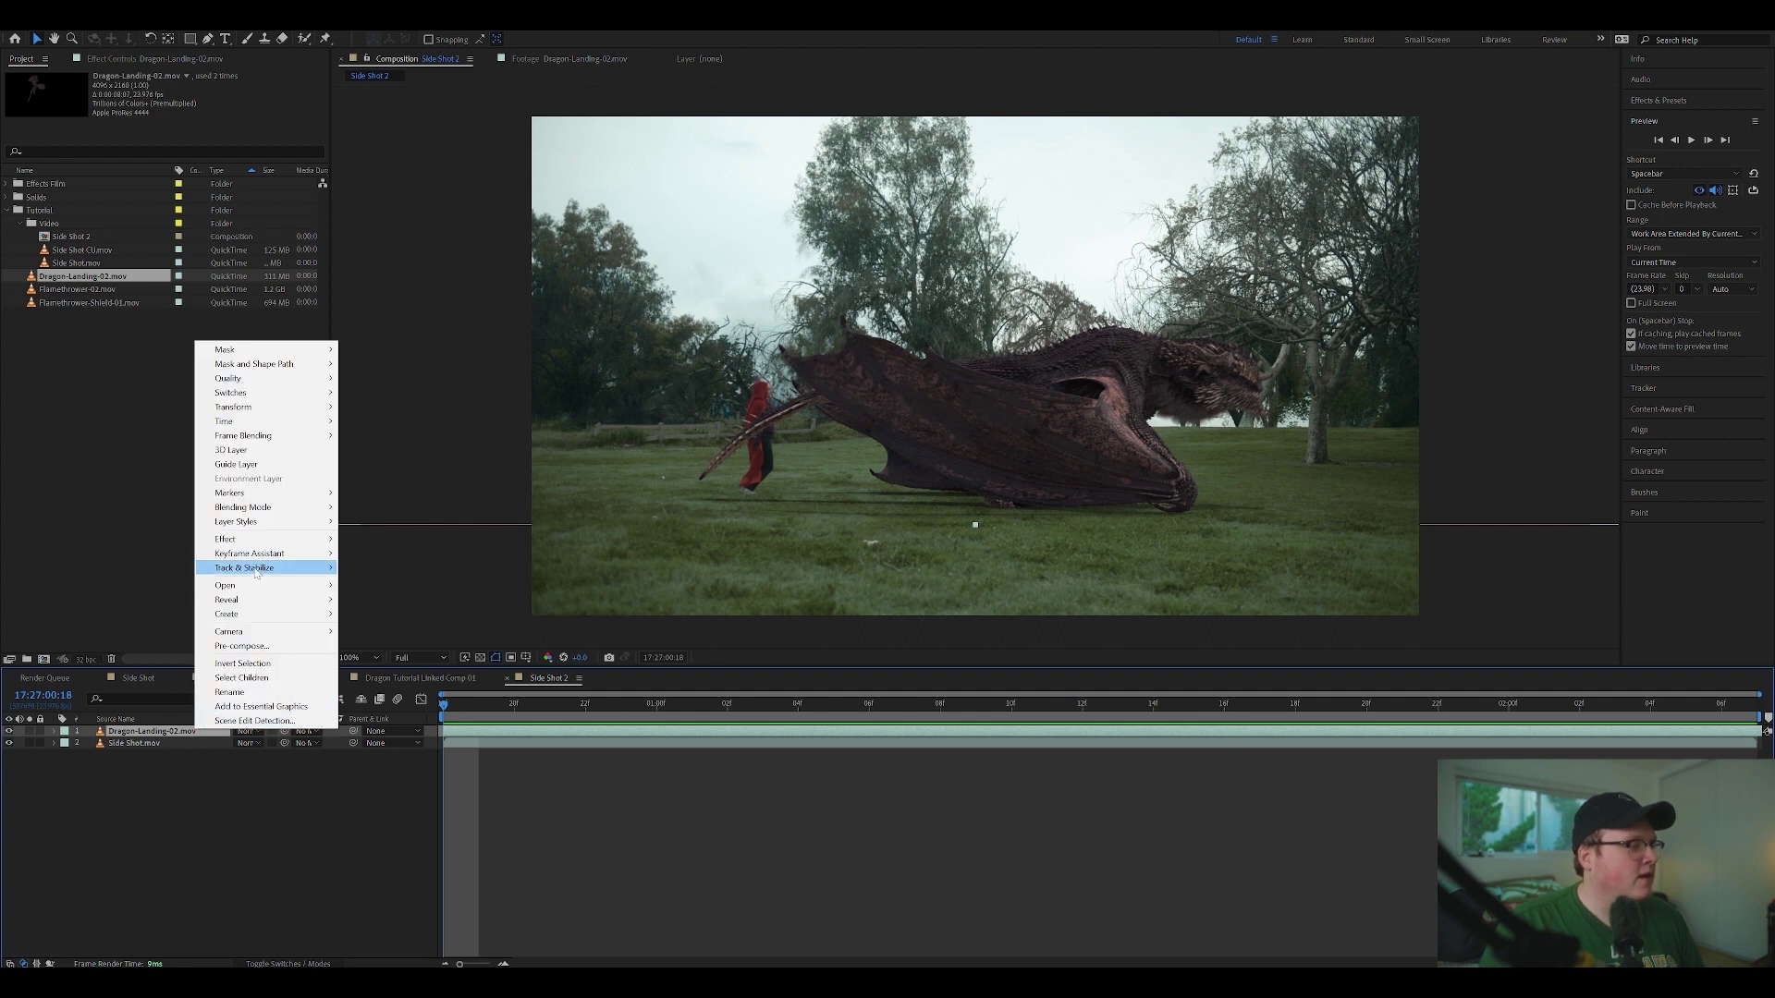
{"action": "mouse_move", "coordinate": [304, 411]}
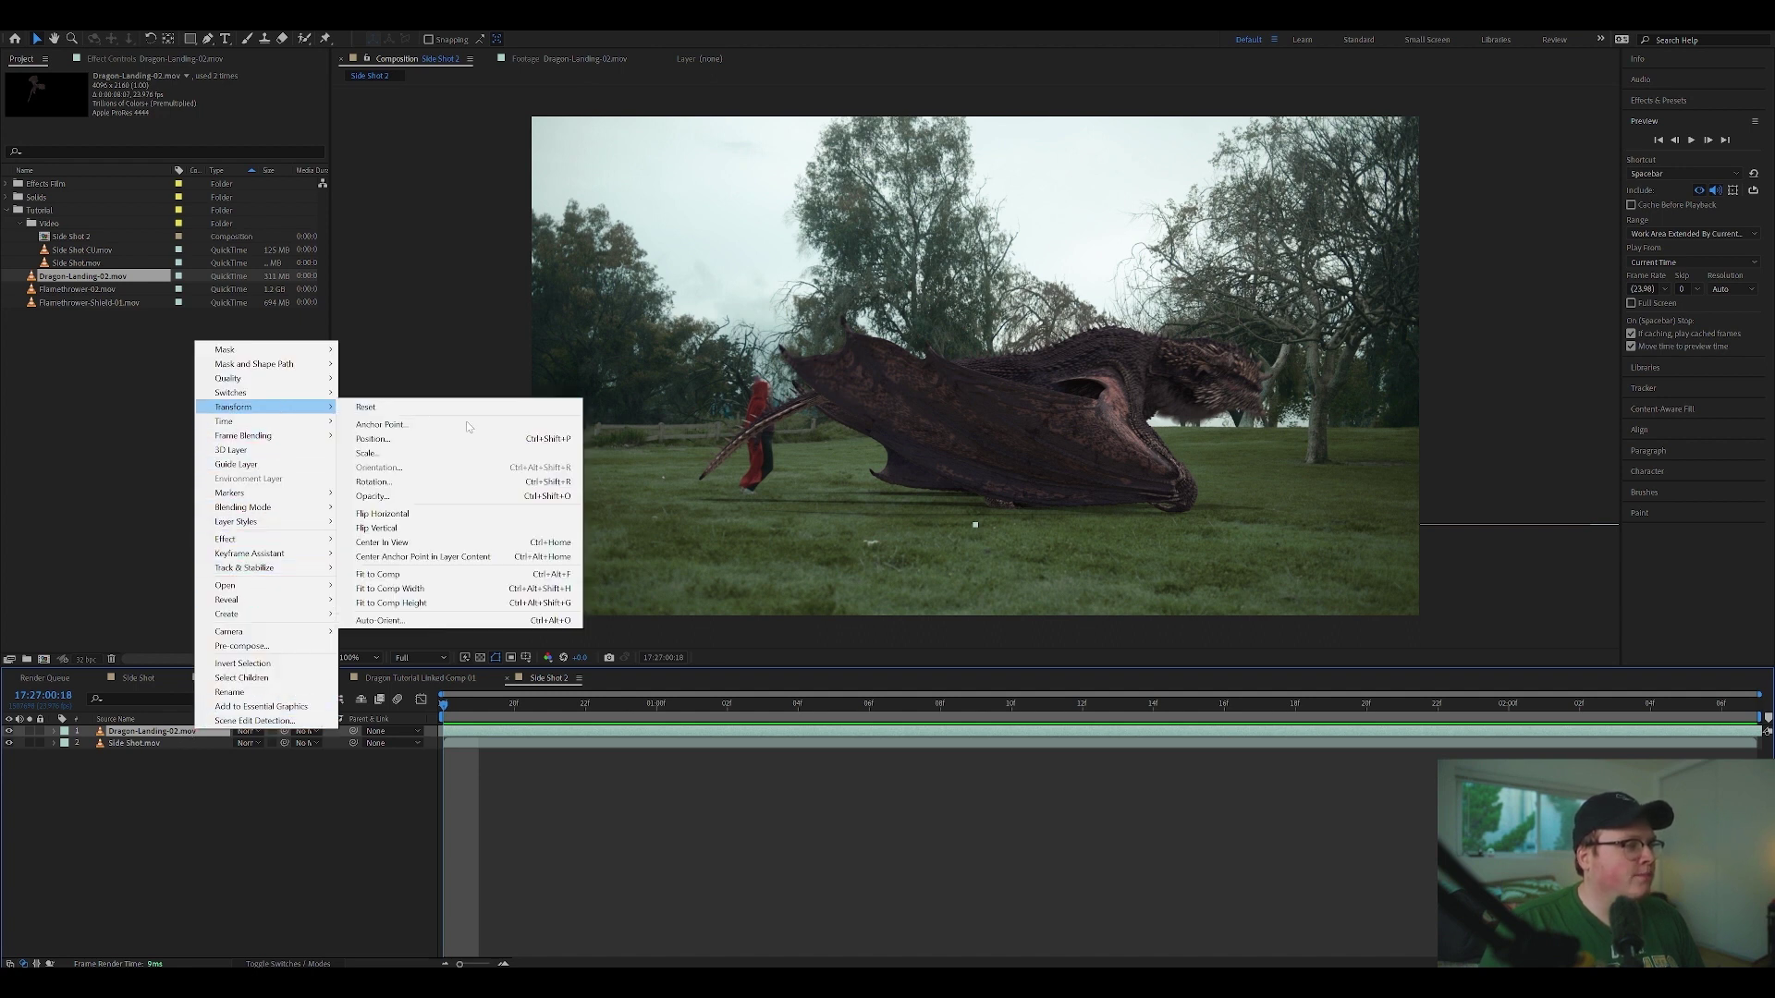
{"action": "left_click", "coordinate": [463, 514]}
Step: Reposition the flipped dragon on the grass so it faces the red-cloaked figure, and check the placement in playback
{"action": "left_click_drag", "start_coordinate": [951, 403], "coordinate": [1085, 425]}
{"action": "key", "text": "Up"}
{"action": "key", "text": "Up"}
{"action": "key", "text": "Up"}
{"action": "key", "text": "Up"}
{"action": "key", "text": "Up"}
{"action": "key", "text": "space"}
{"action": "key", "text": "space"}
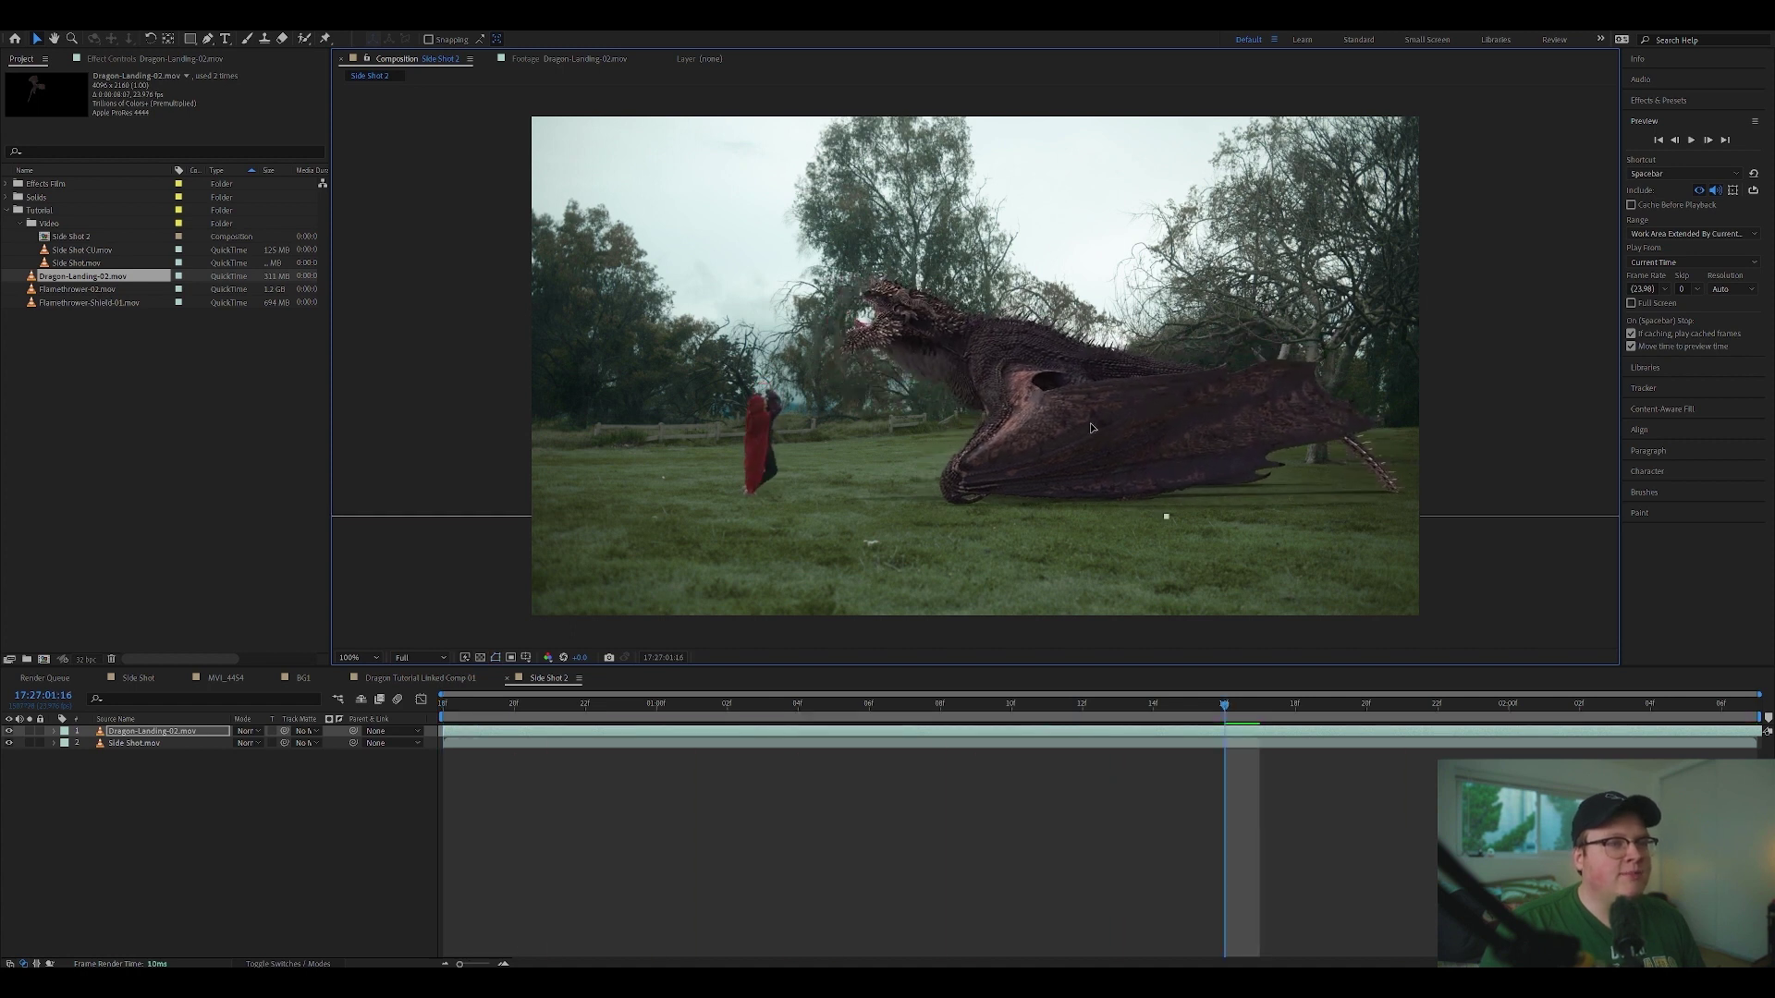
{"action": "key", "text": "space"}
{"action": "key", "text": "space"}
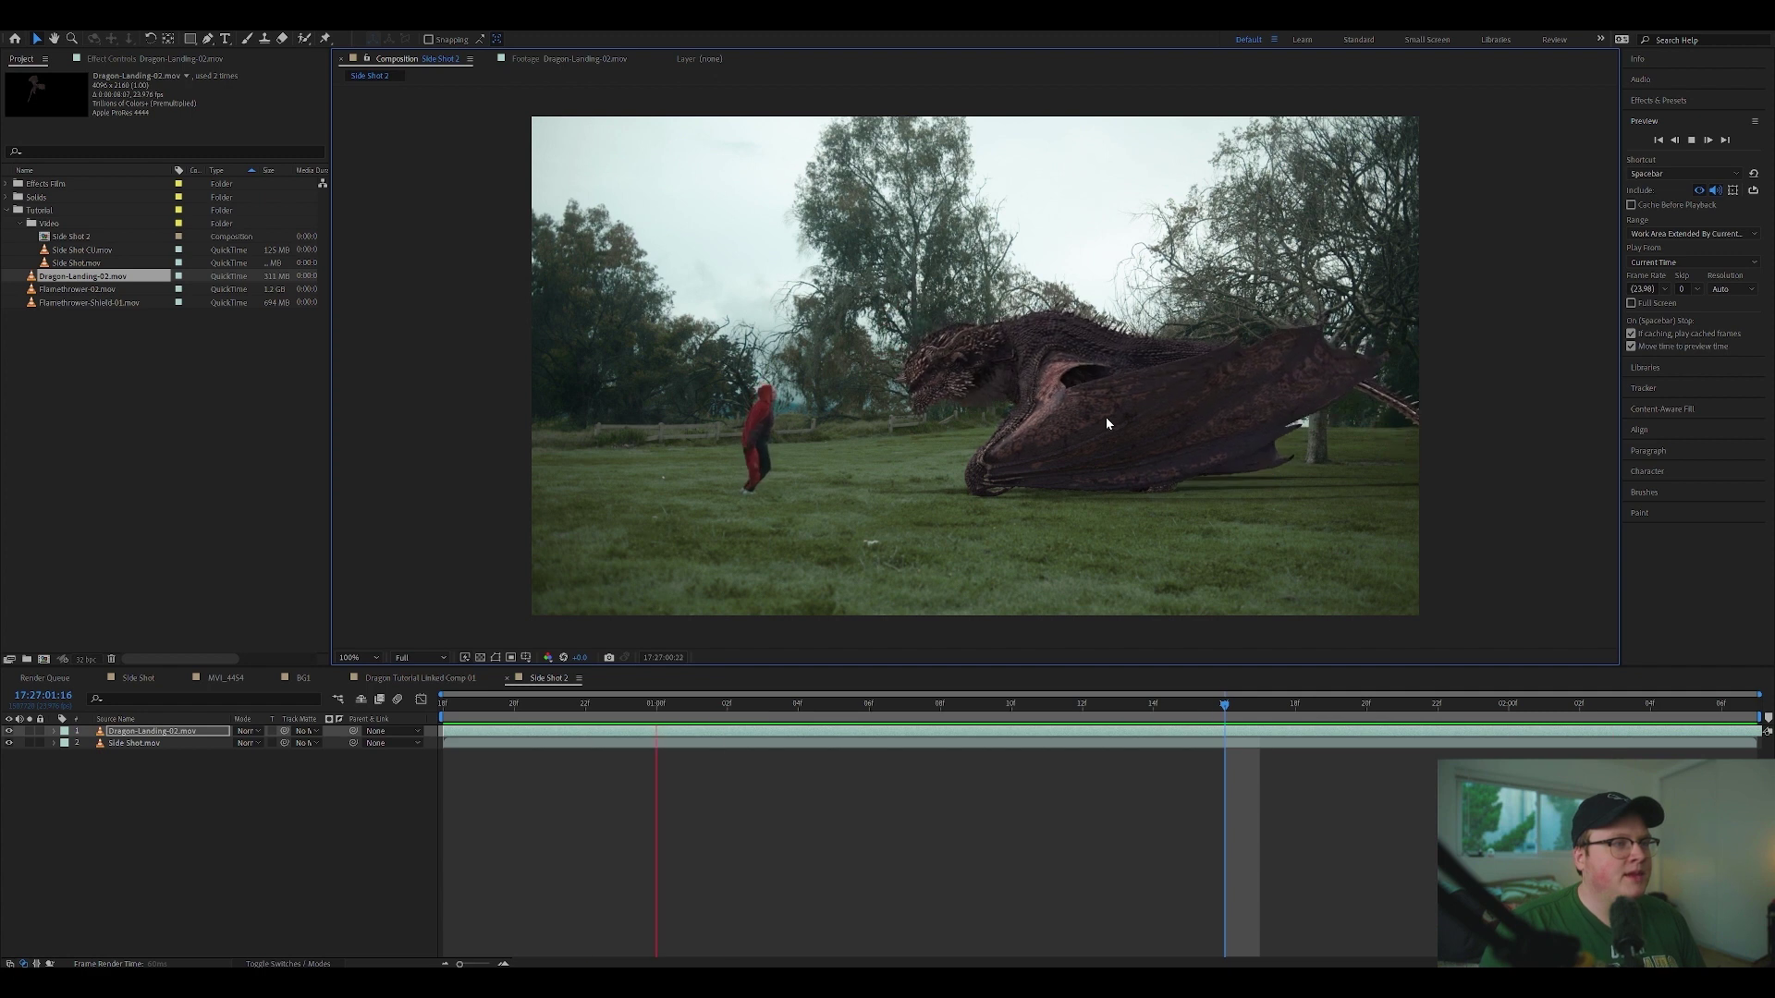
{"action": "key", "text": "space"}
{"action": "left_click_drag", "start_coordinate": [832, 710], "coordinate": [250, 683]}
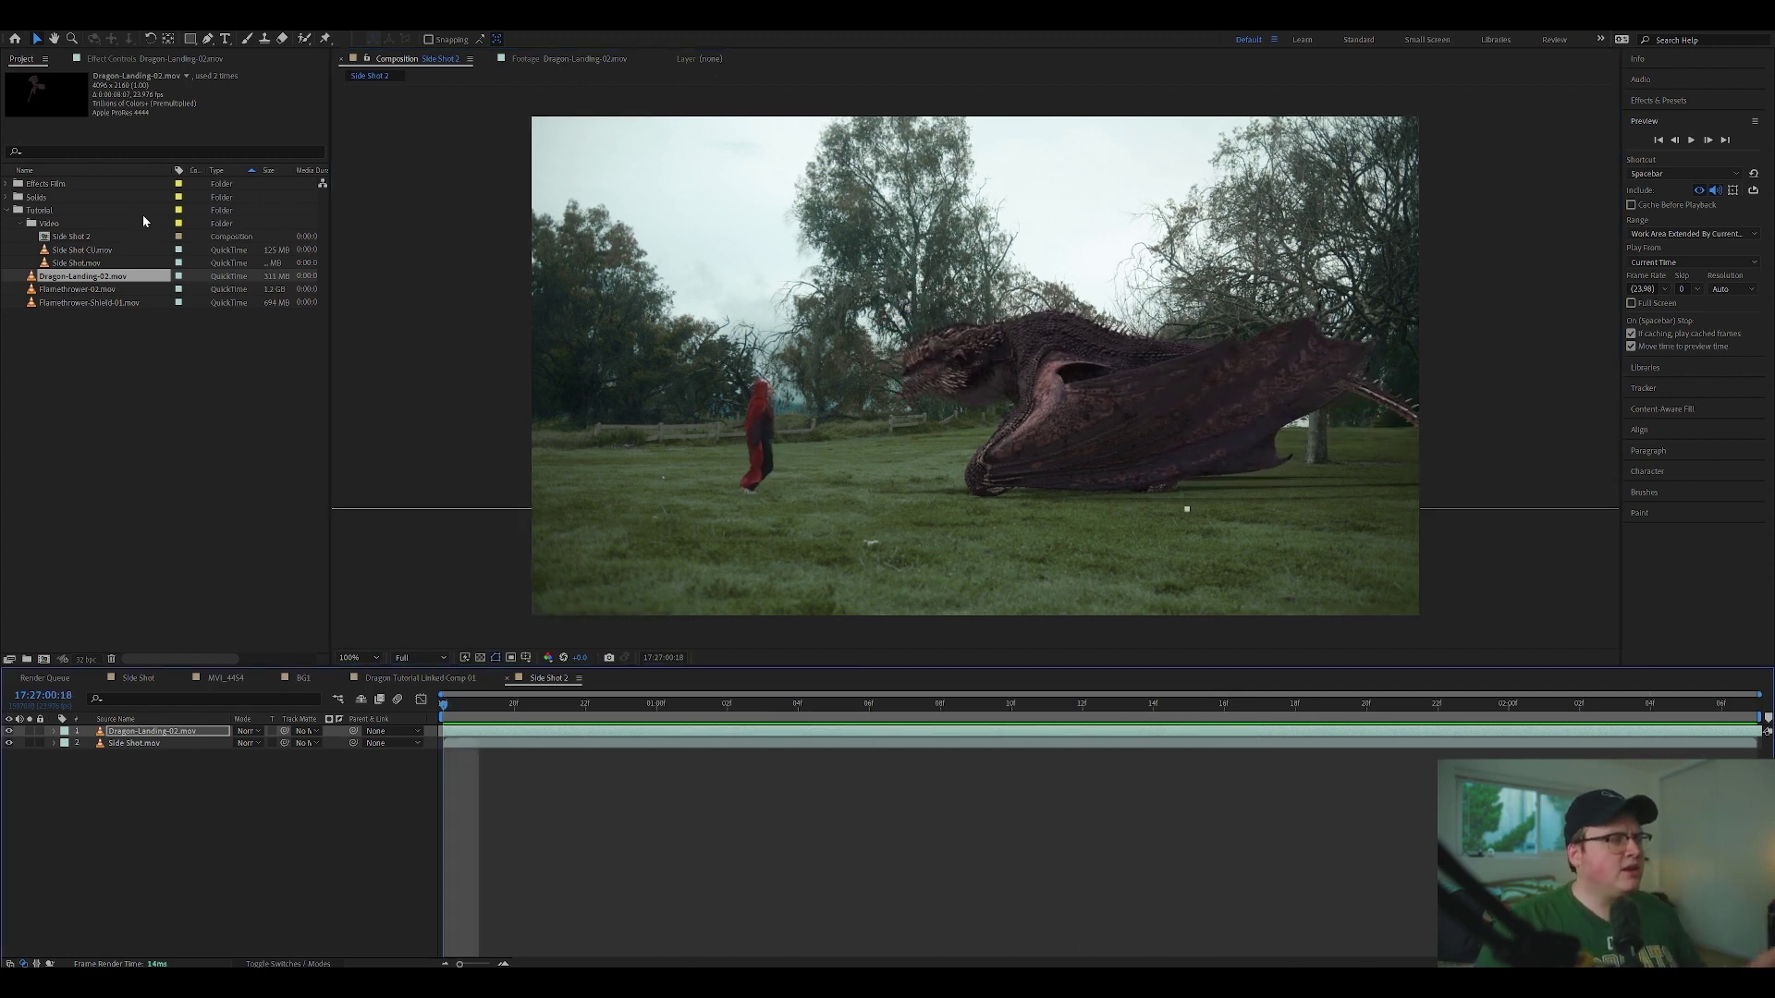
Step: Find the Mesh Warp effect and apply it to the dragon layer
{"action": "key", "text": "F3"}
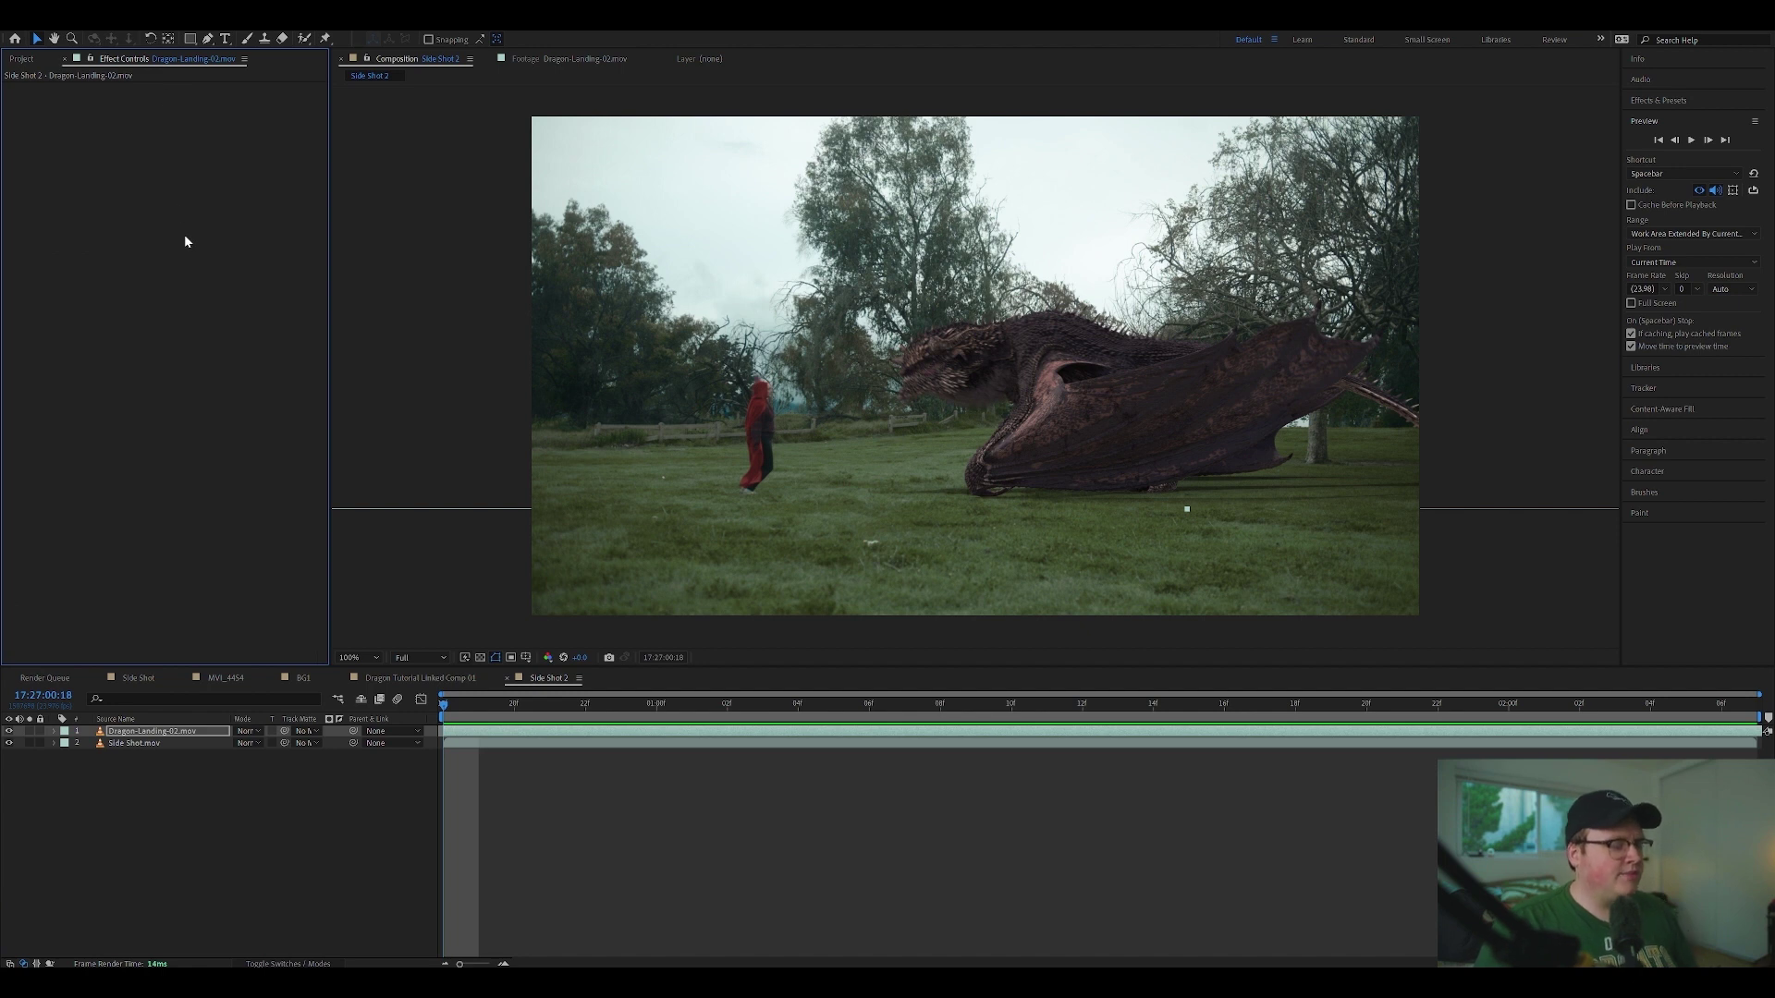
{"action": "key", "text": "ctrl+space"}
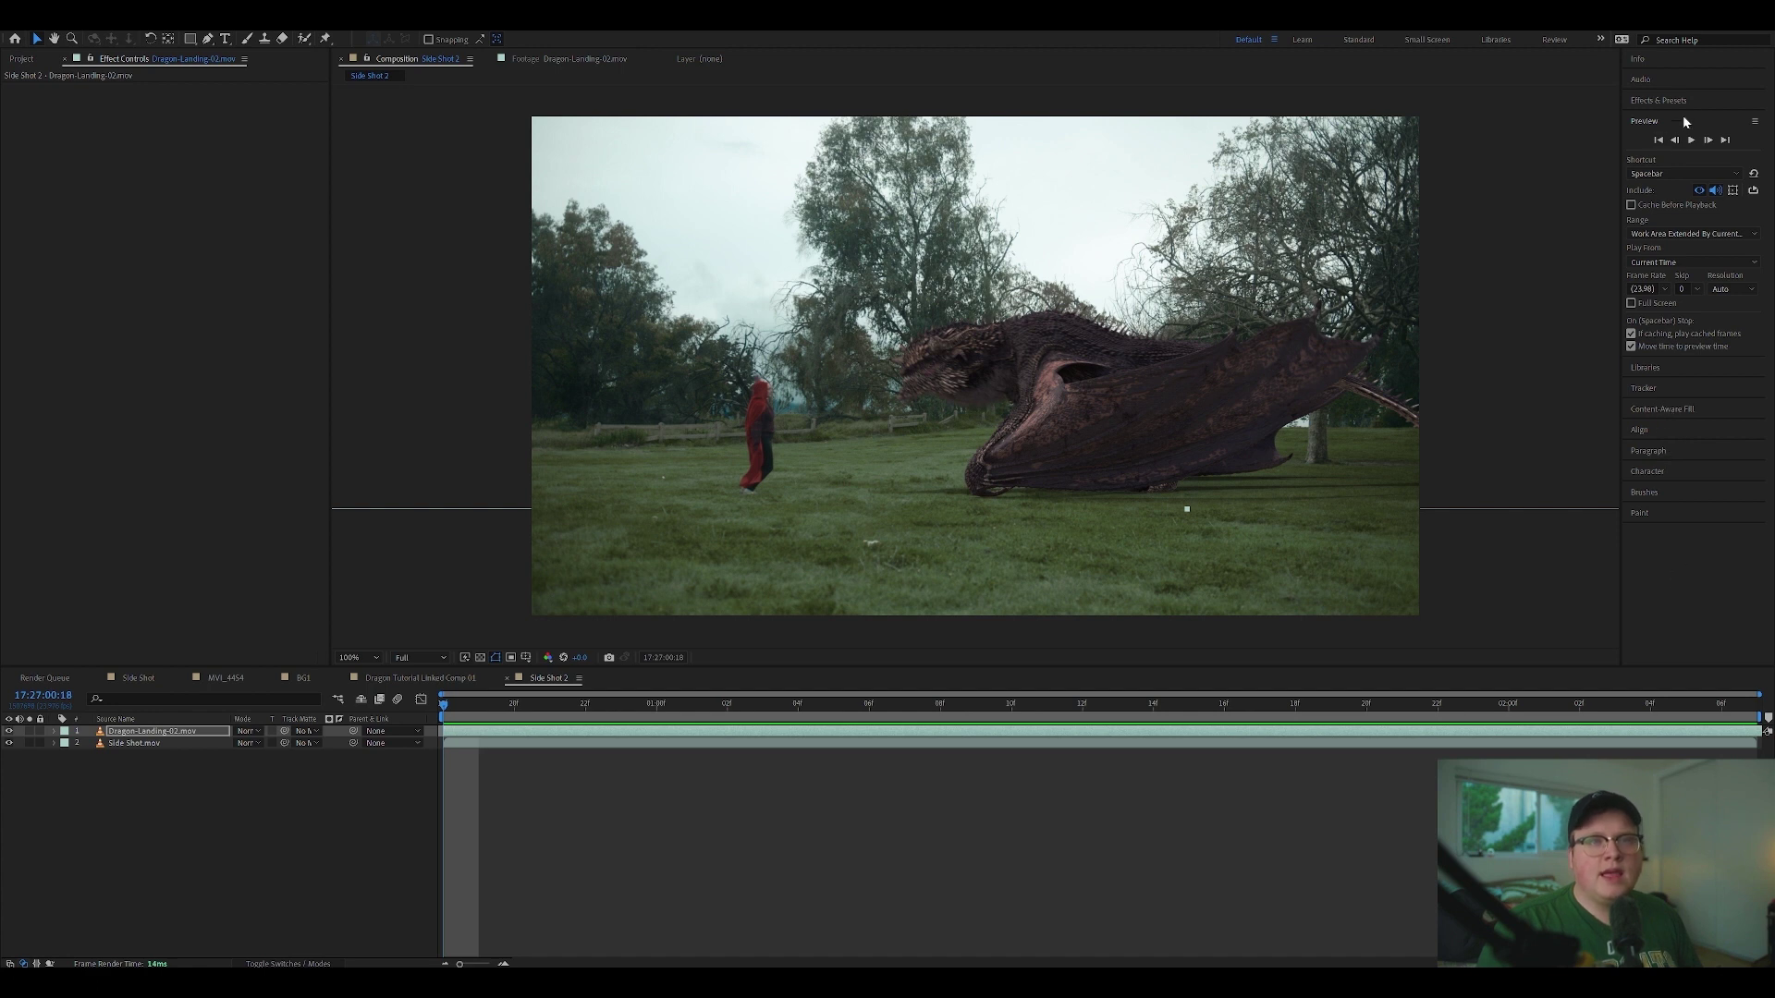
{"action": "left_click", "coordinate": [1659, 100]}
{"action": "type", "text": "mesh"}
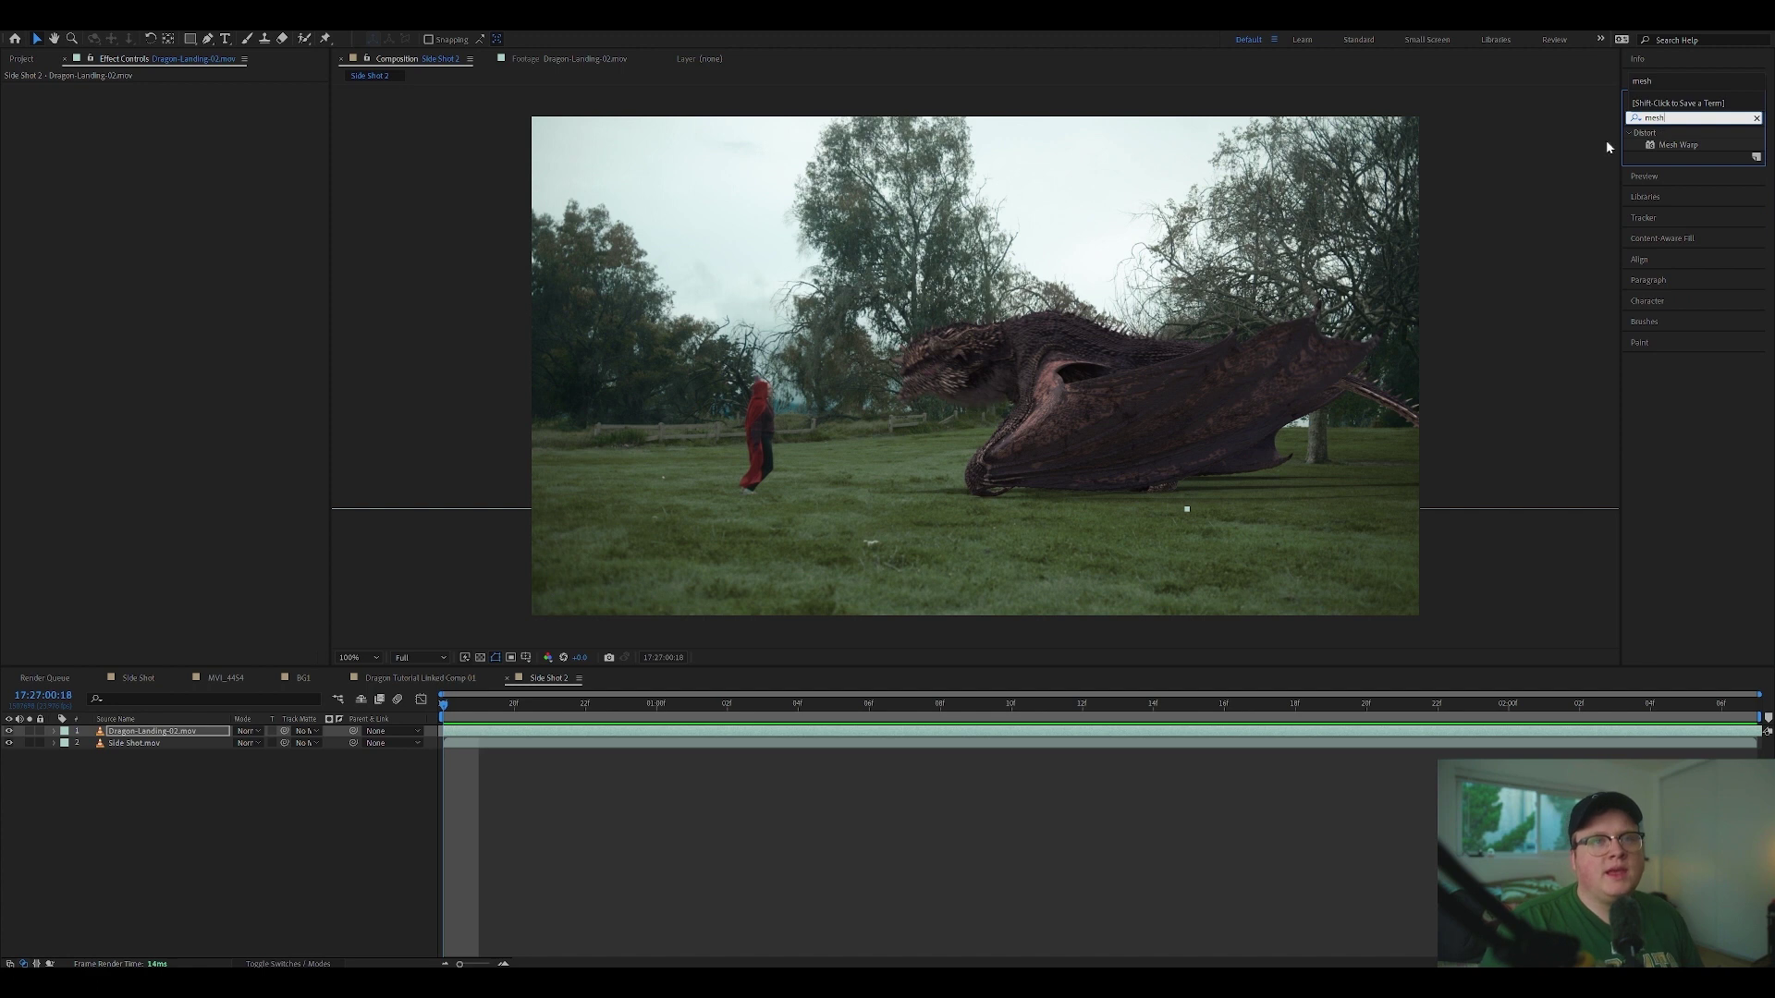
{"action": "left_click_drag", "start_coordinate": [1672, 148], "coordinate": [183, 727]}
{"action": "scroll", "coordinate": [1001, 324], "scroll_direction": "up", "scroll_amount": 1}
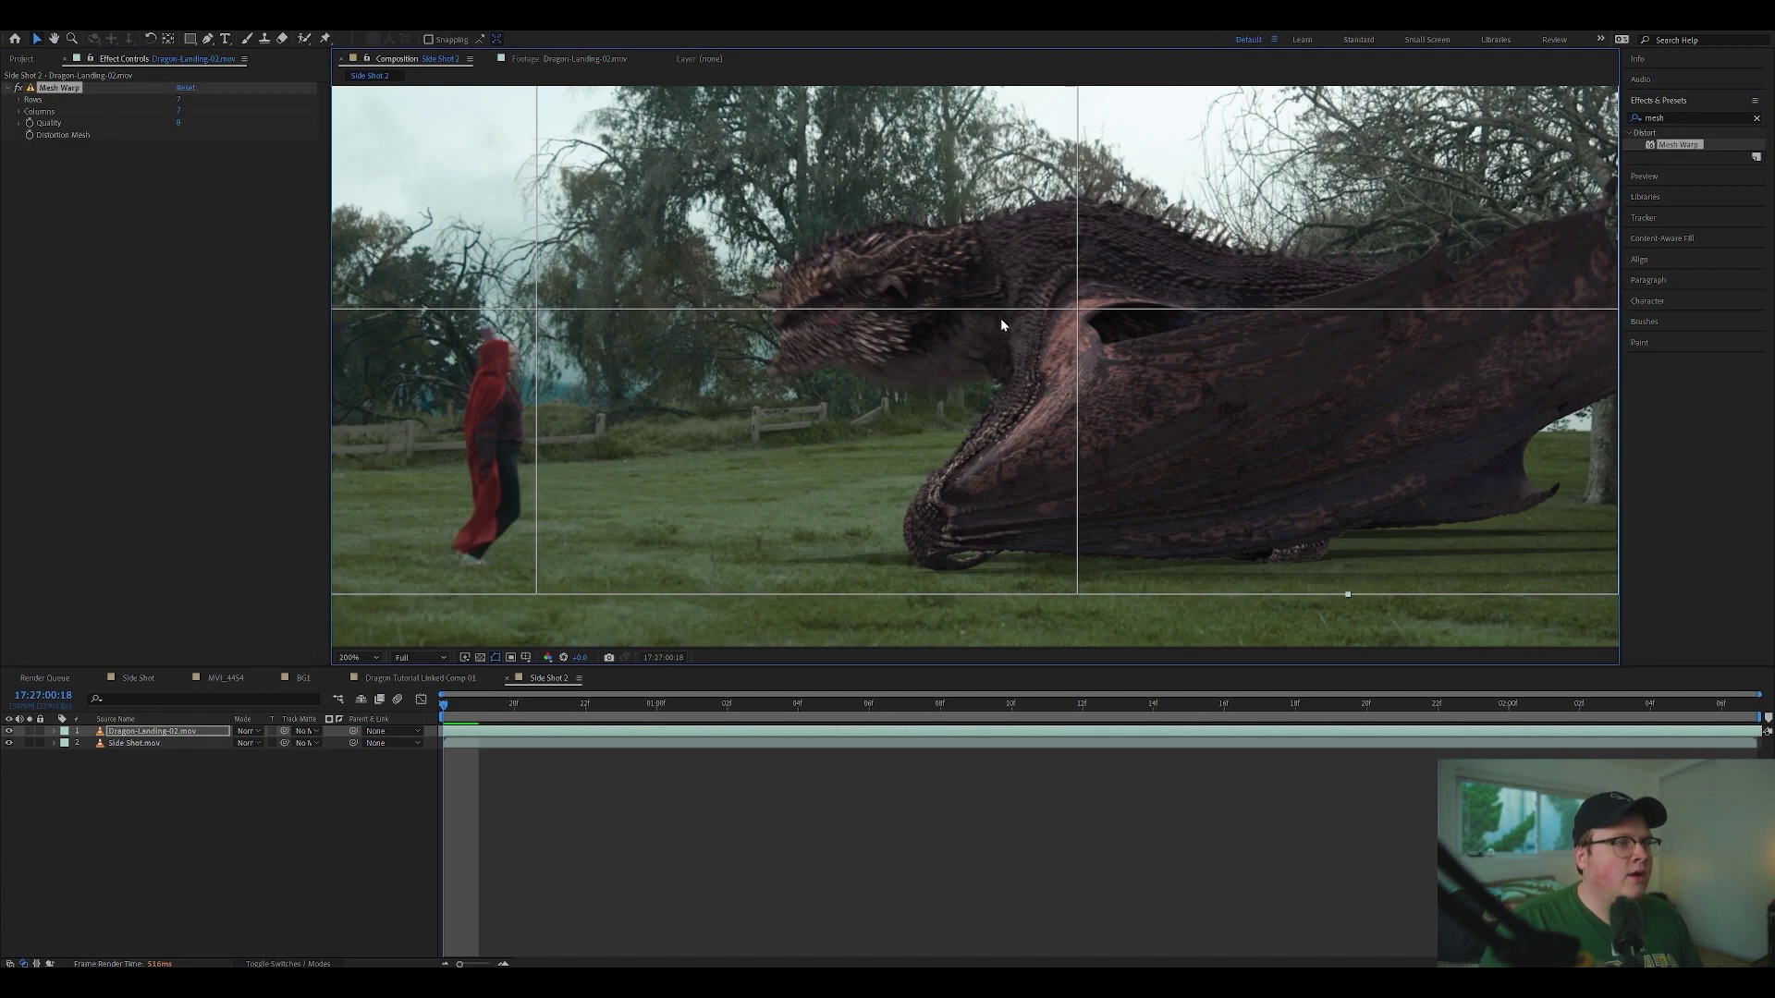
{"action": "scroll", "coordinate": [1010, 350], "scroll_direction": "down", "scroll_amount": 2}
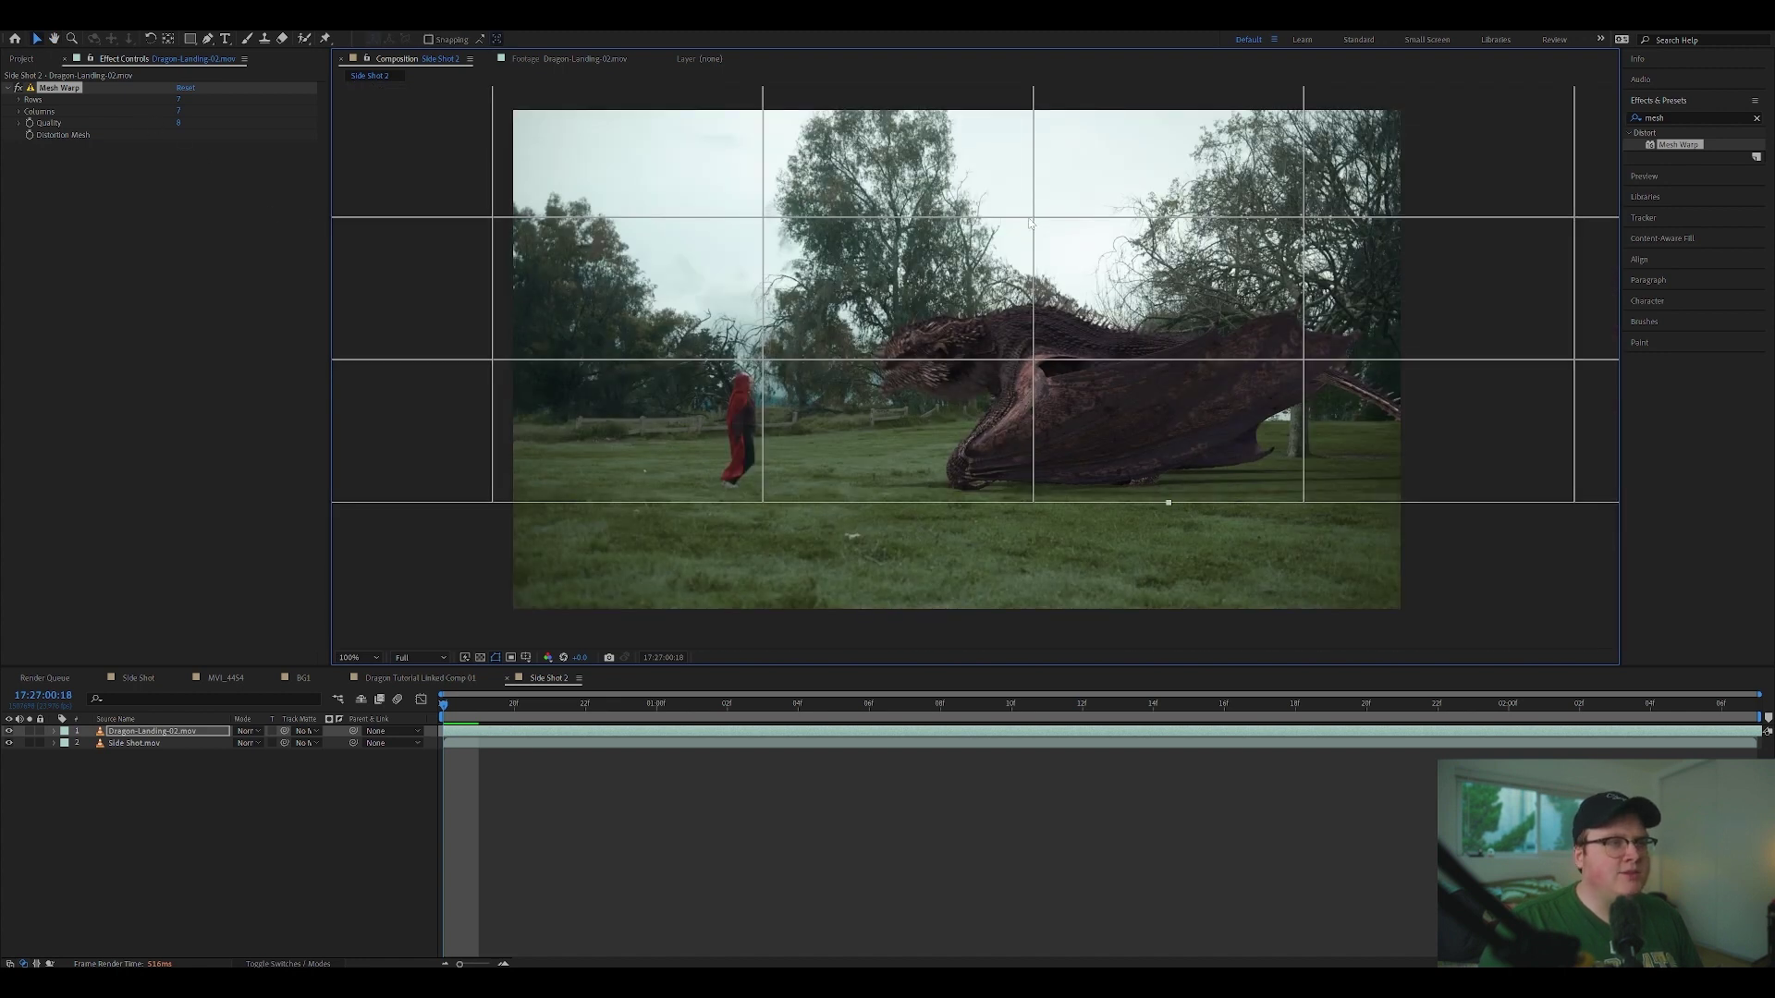
{"action": "left_click_drag", "start_coordinate": [1034, 360], "coordinate": [936, 369]}
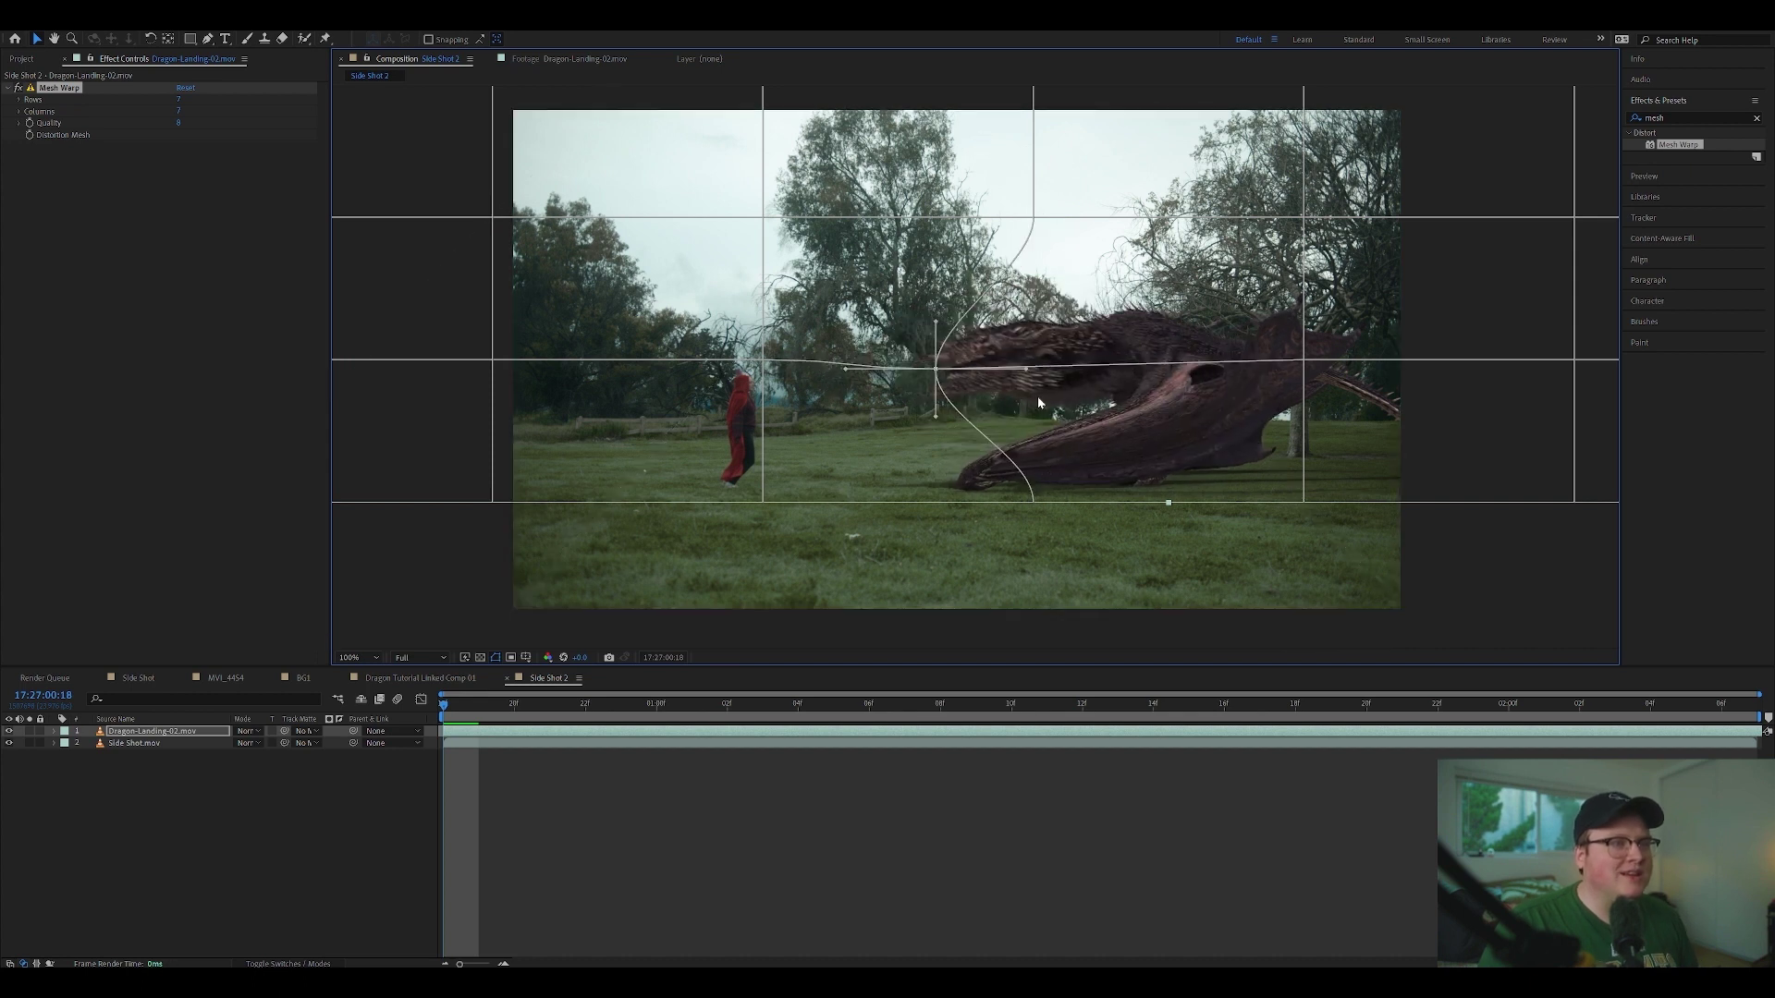
{"action": "key", "text": "ctrl+z"}
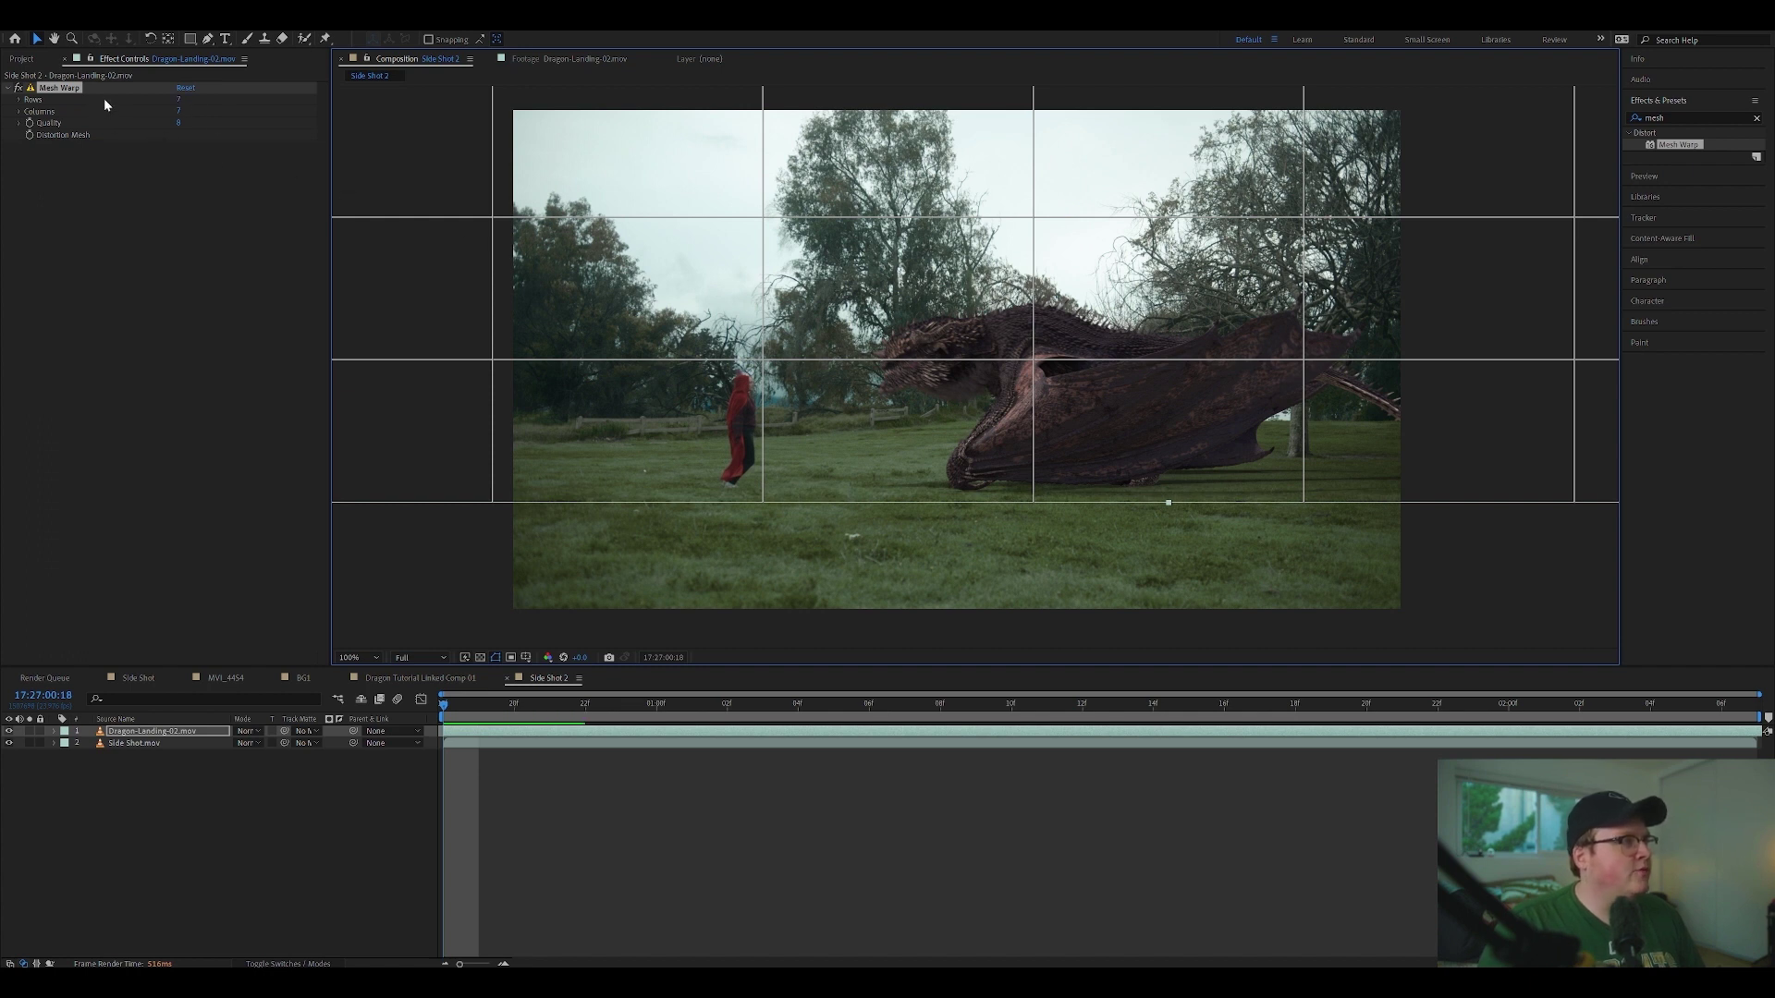
Step: Set the Mesh Warp columns to 22, try raising the dragon's head with a mesh point, and undo that warp
{"action": "left_click_drag", "start_coordinate": [178, 99], "coordinate": [187, 111]}
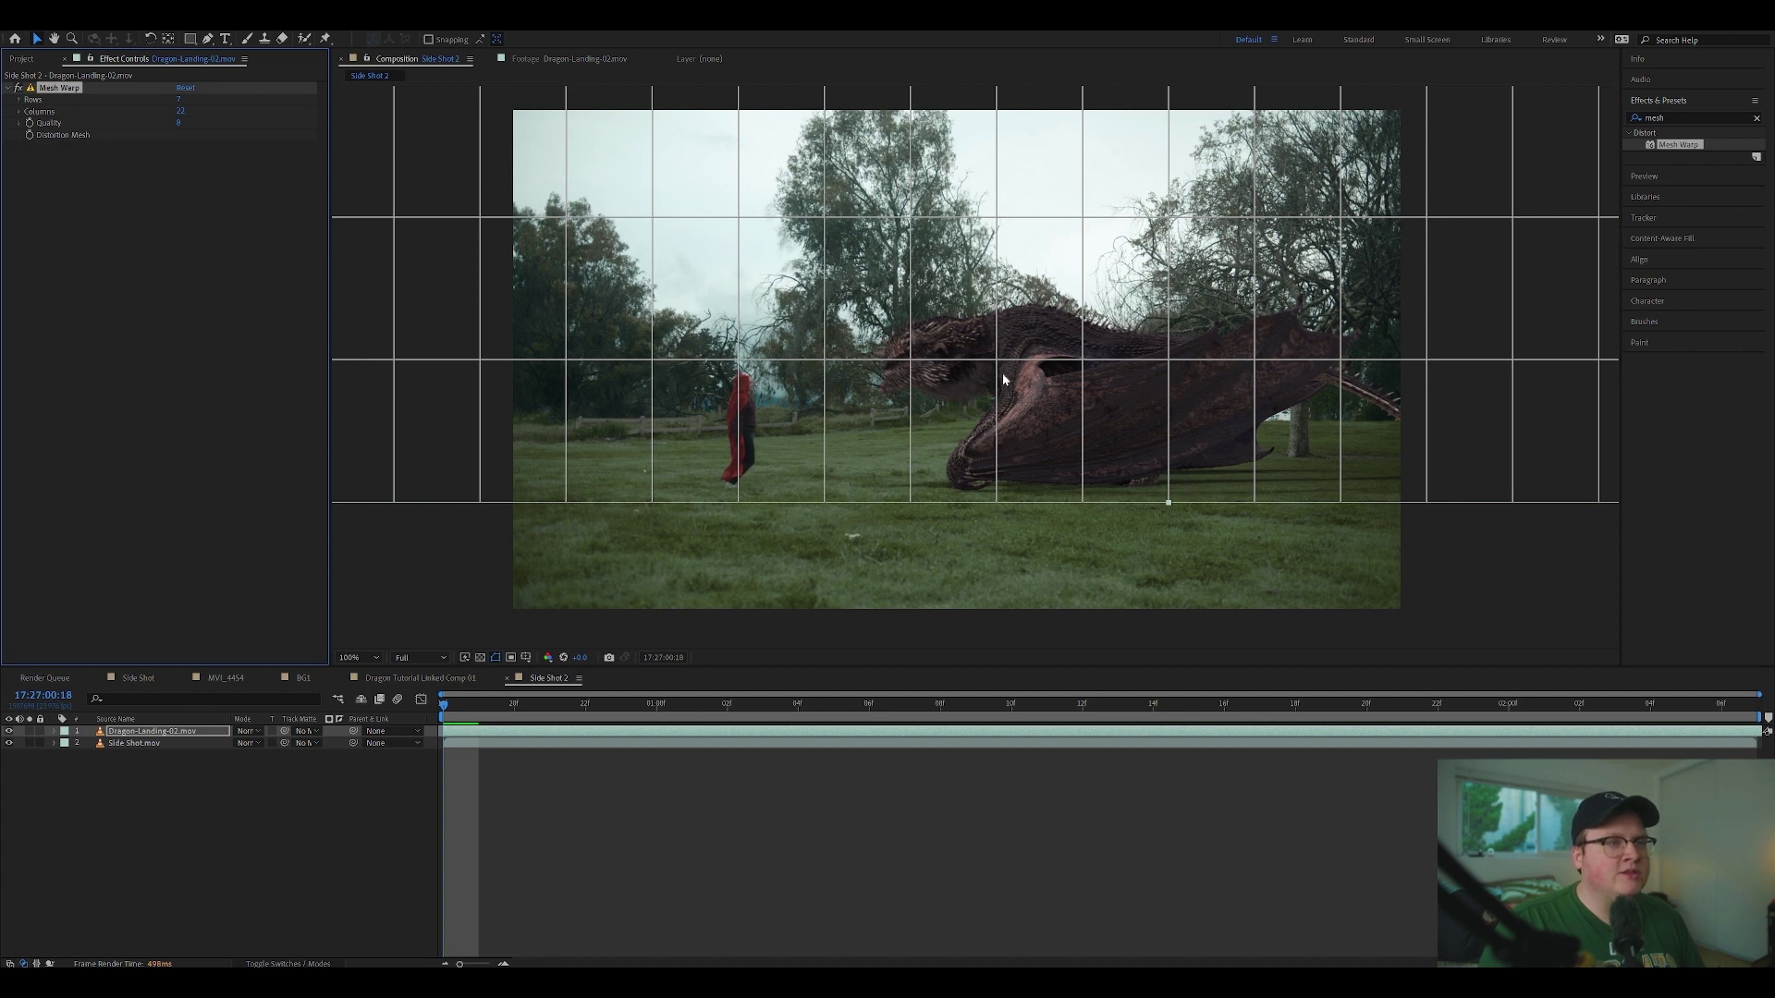
{"action": "left_click_drag", "start_coordinate": [911, 360], "coordinate": [913, 288]}
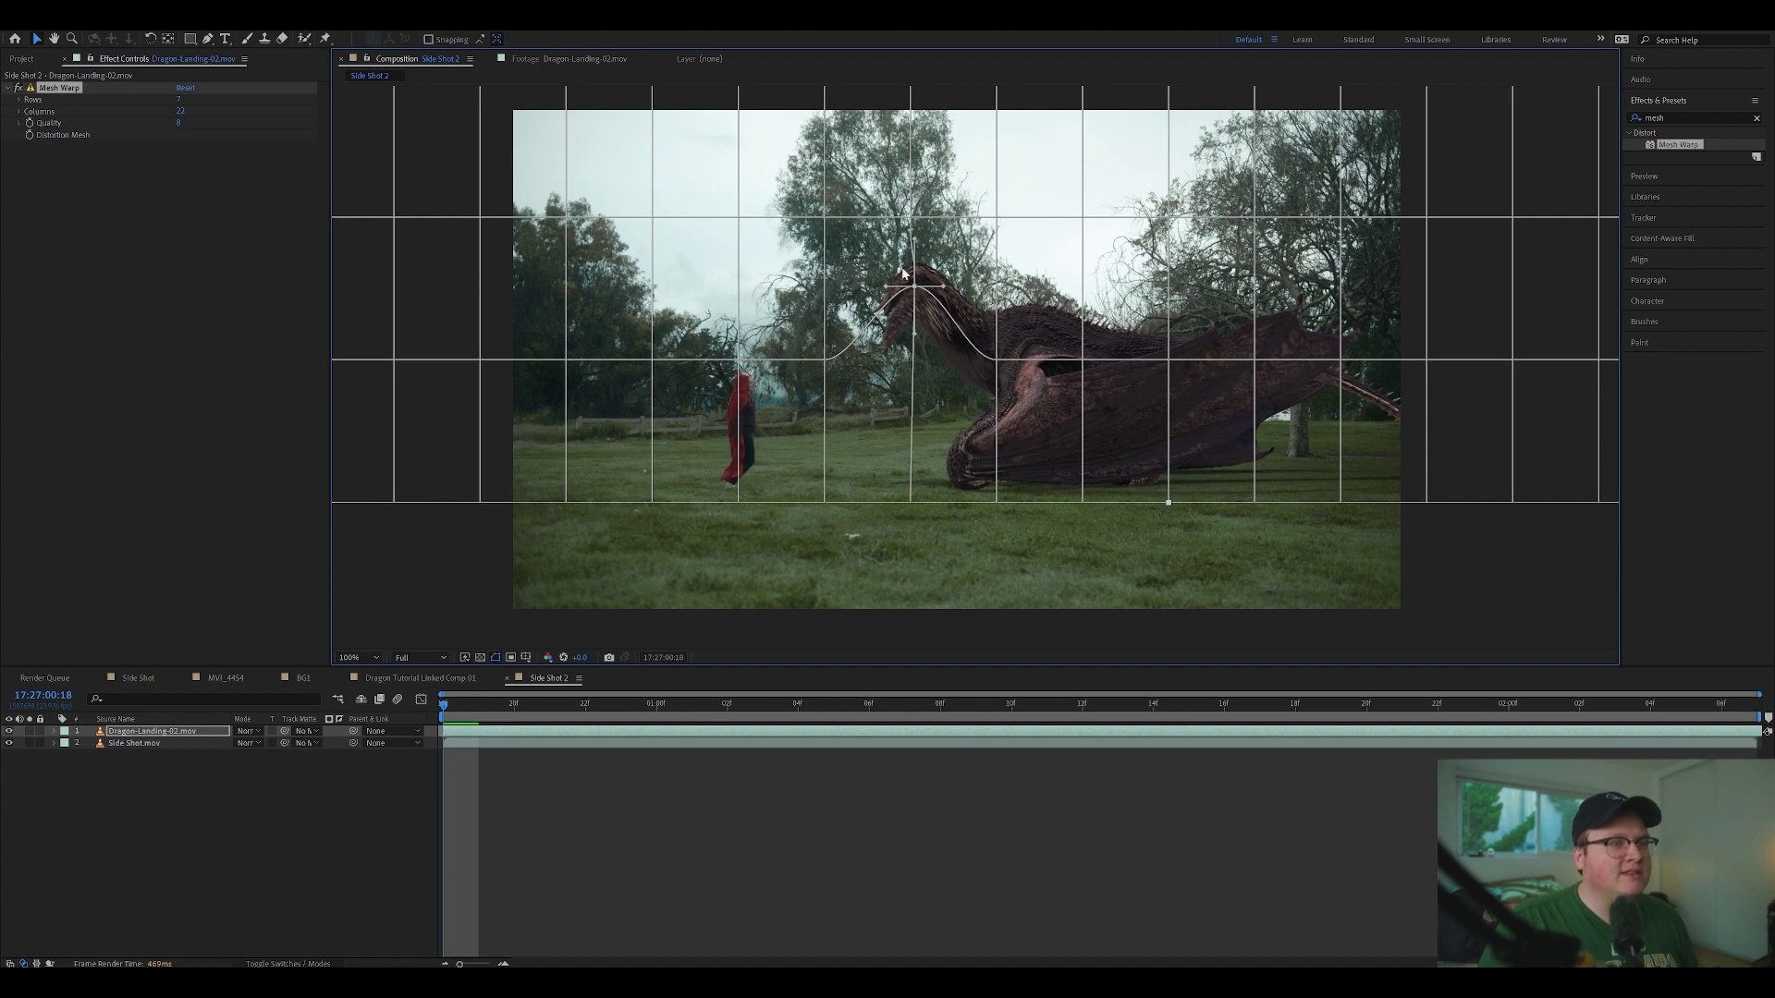
{"action": "key", "text": "ctrl+z"}
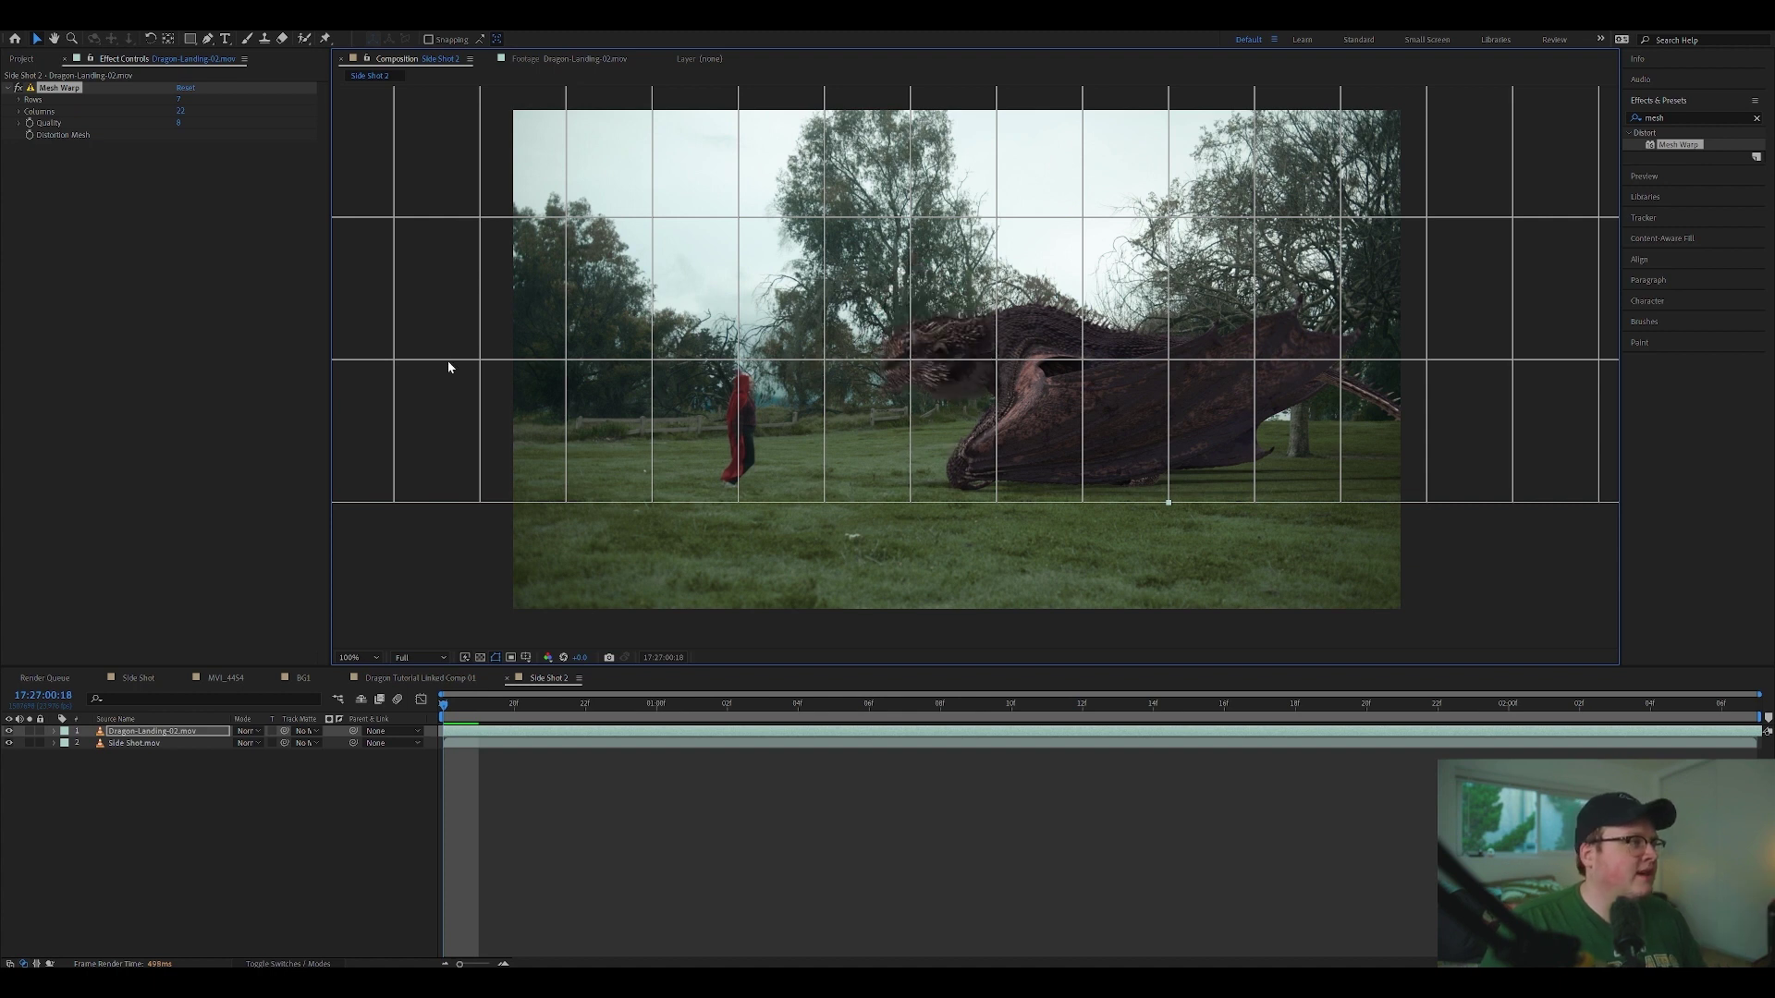
Step: Turn on keyframing for the Distortion Mesh at 17:27:00:18
{"action": "scroll", "coordinate": [941, 402], "scroll_direction": "up", "scroll_amount": 1}
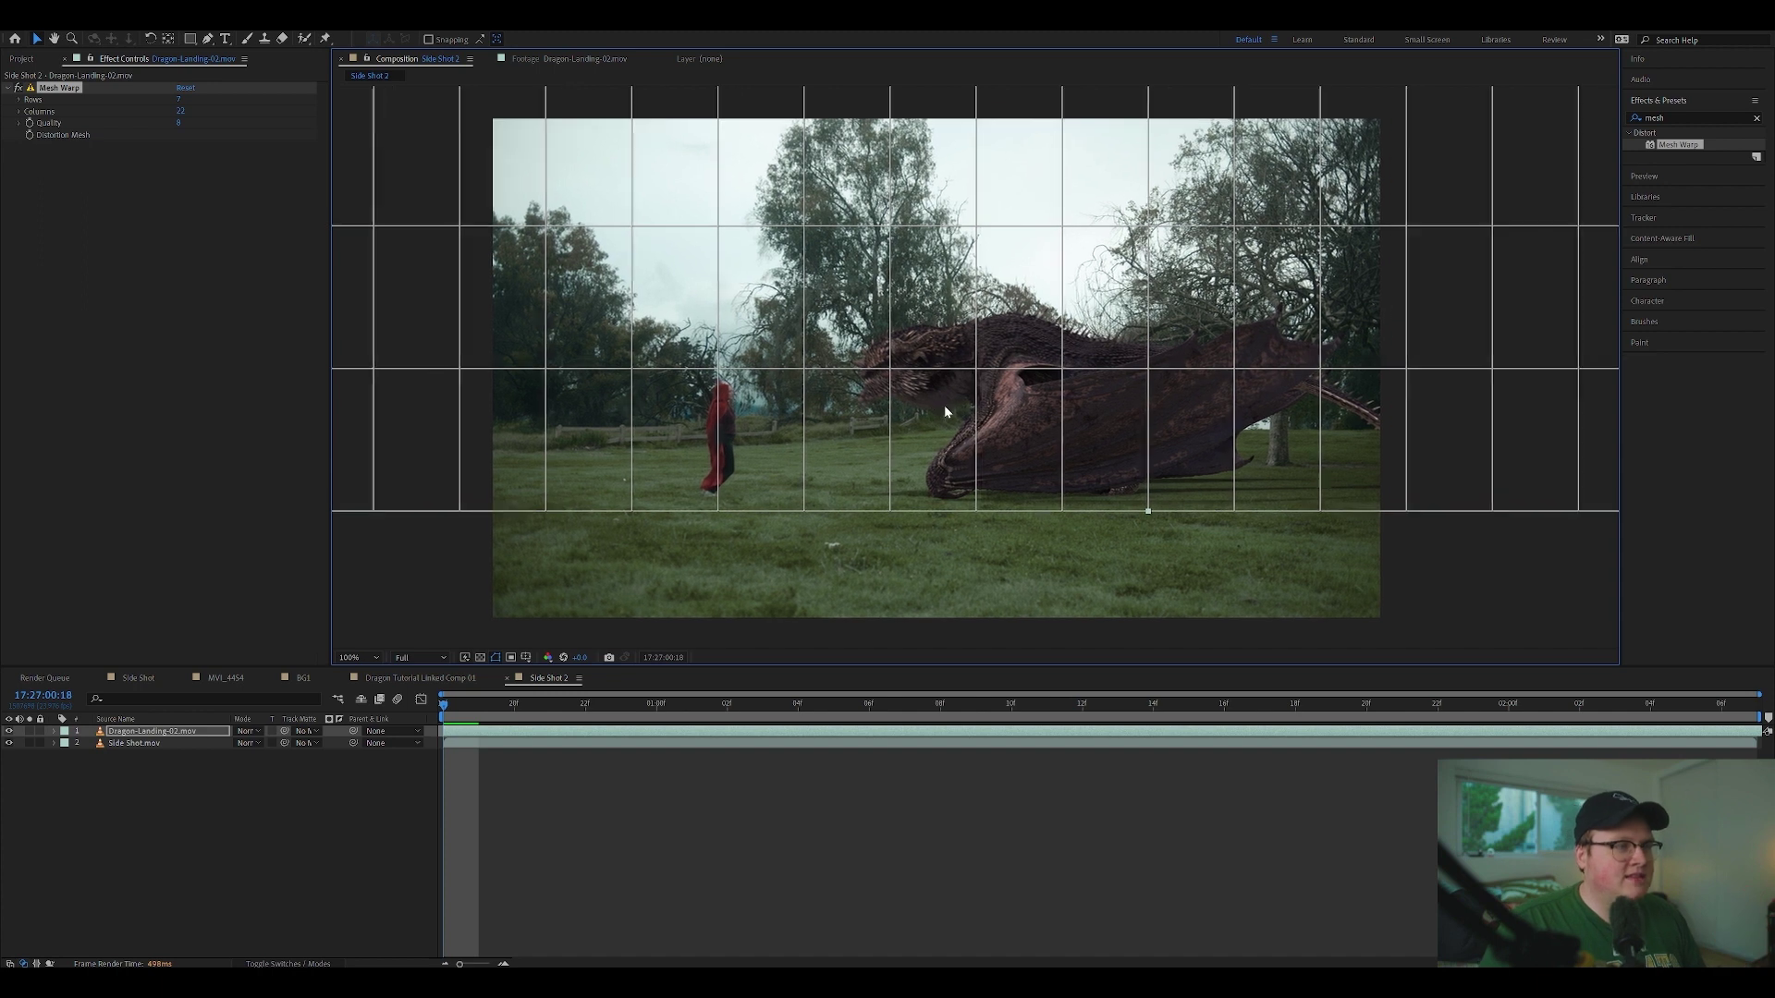
{"action": "left_click_drag", "start_coordinate": [936, 394], "coordinate": [941, 341]}
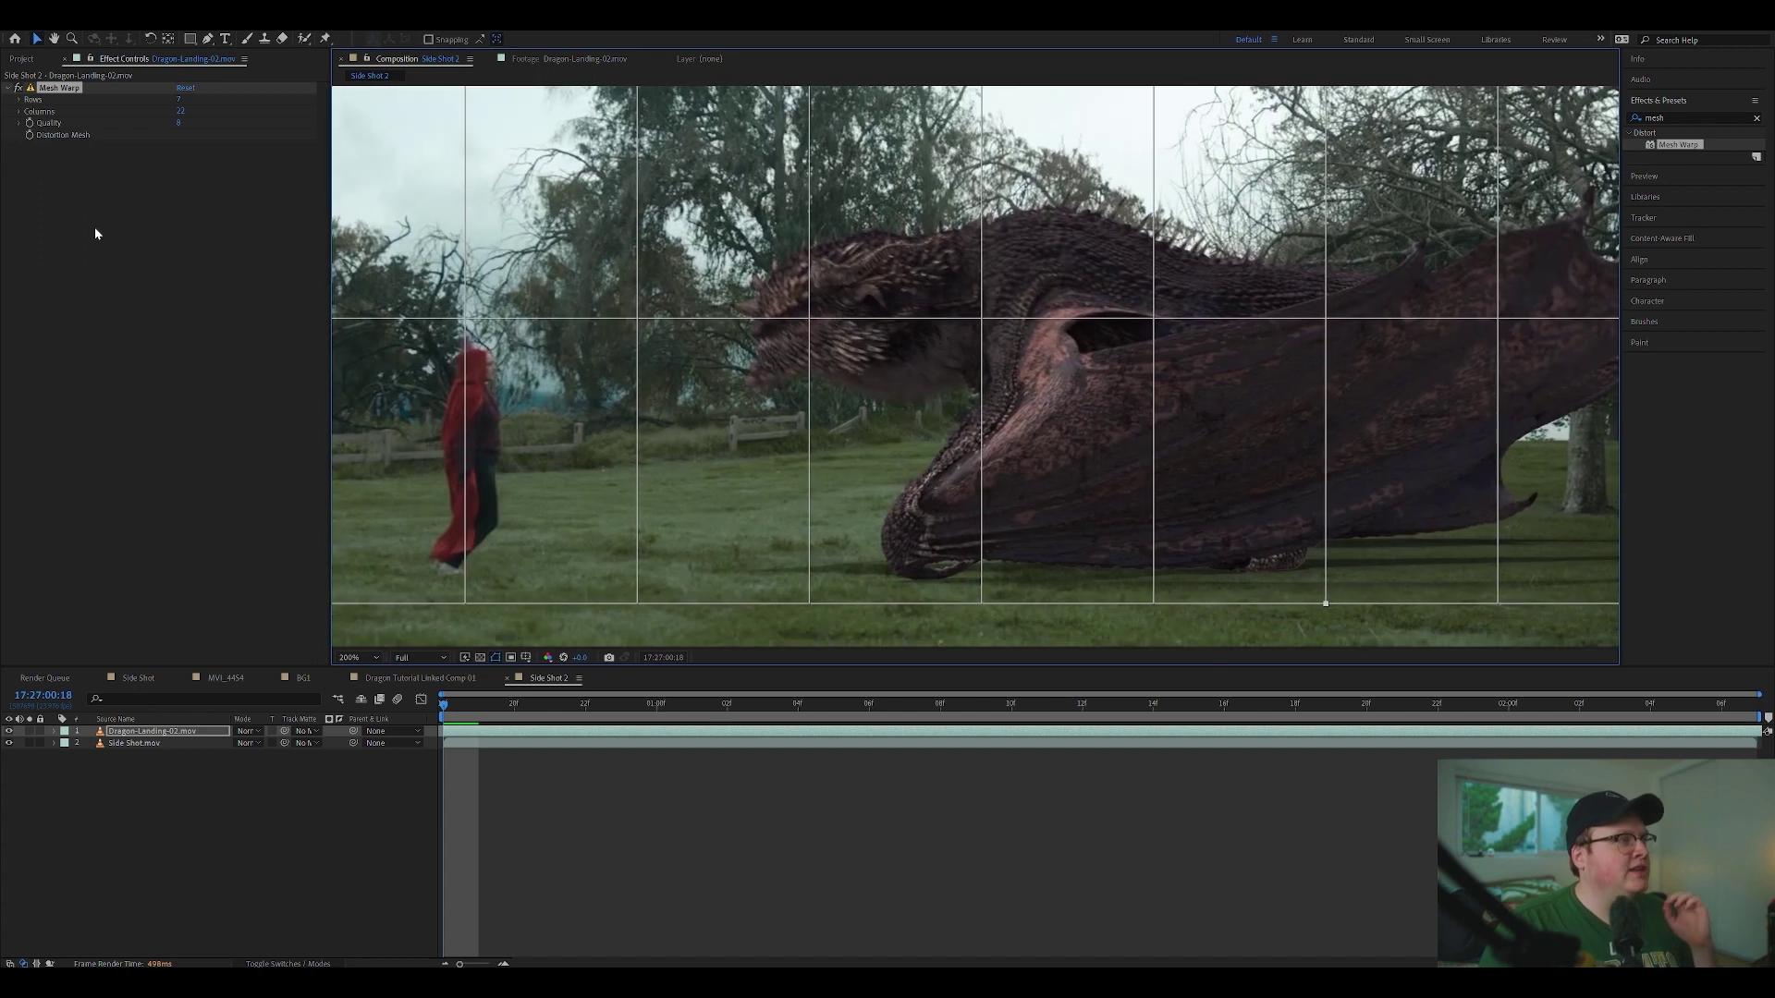
{"action": "left_click", "coordinate": [30, 135]}
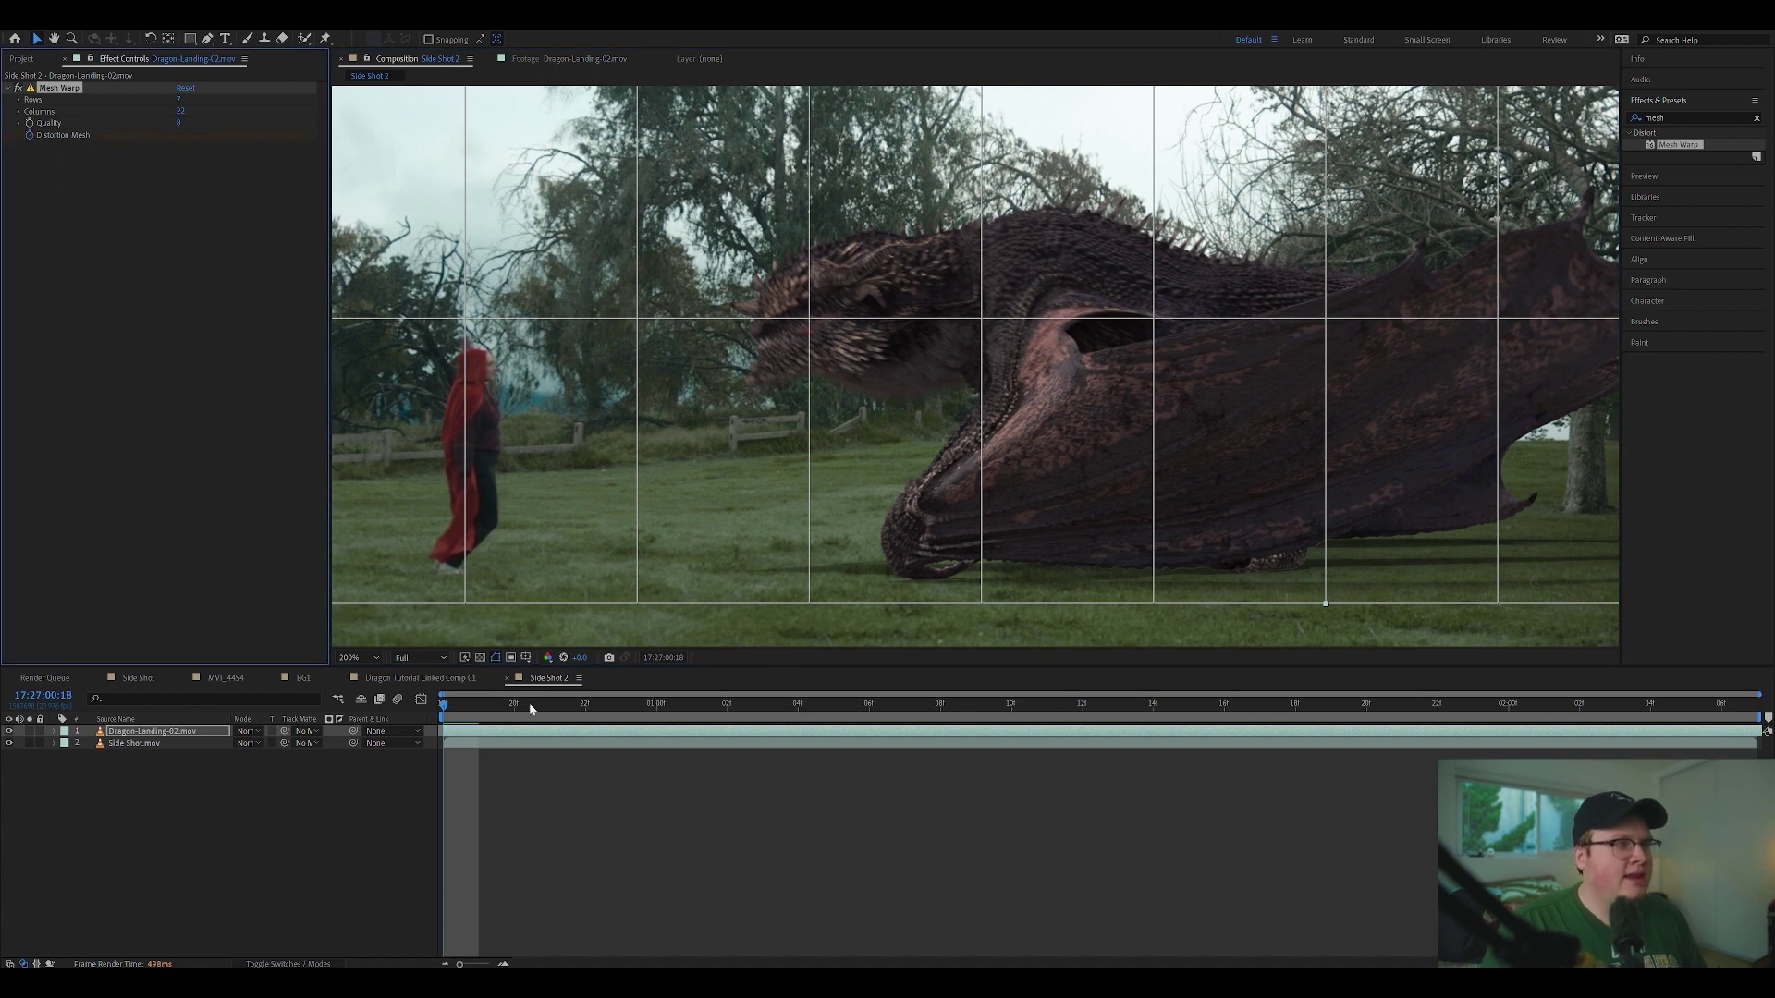
Step: Go to 17:27:01:12, where the dragon's head is raised, and set the Mesh Warp rows to 9
{"action": "left_click_drag", "start_coordinate": [465, 721], "coordinate": [990, 710]}
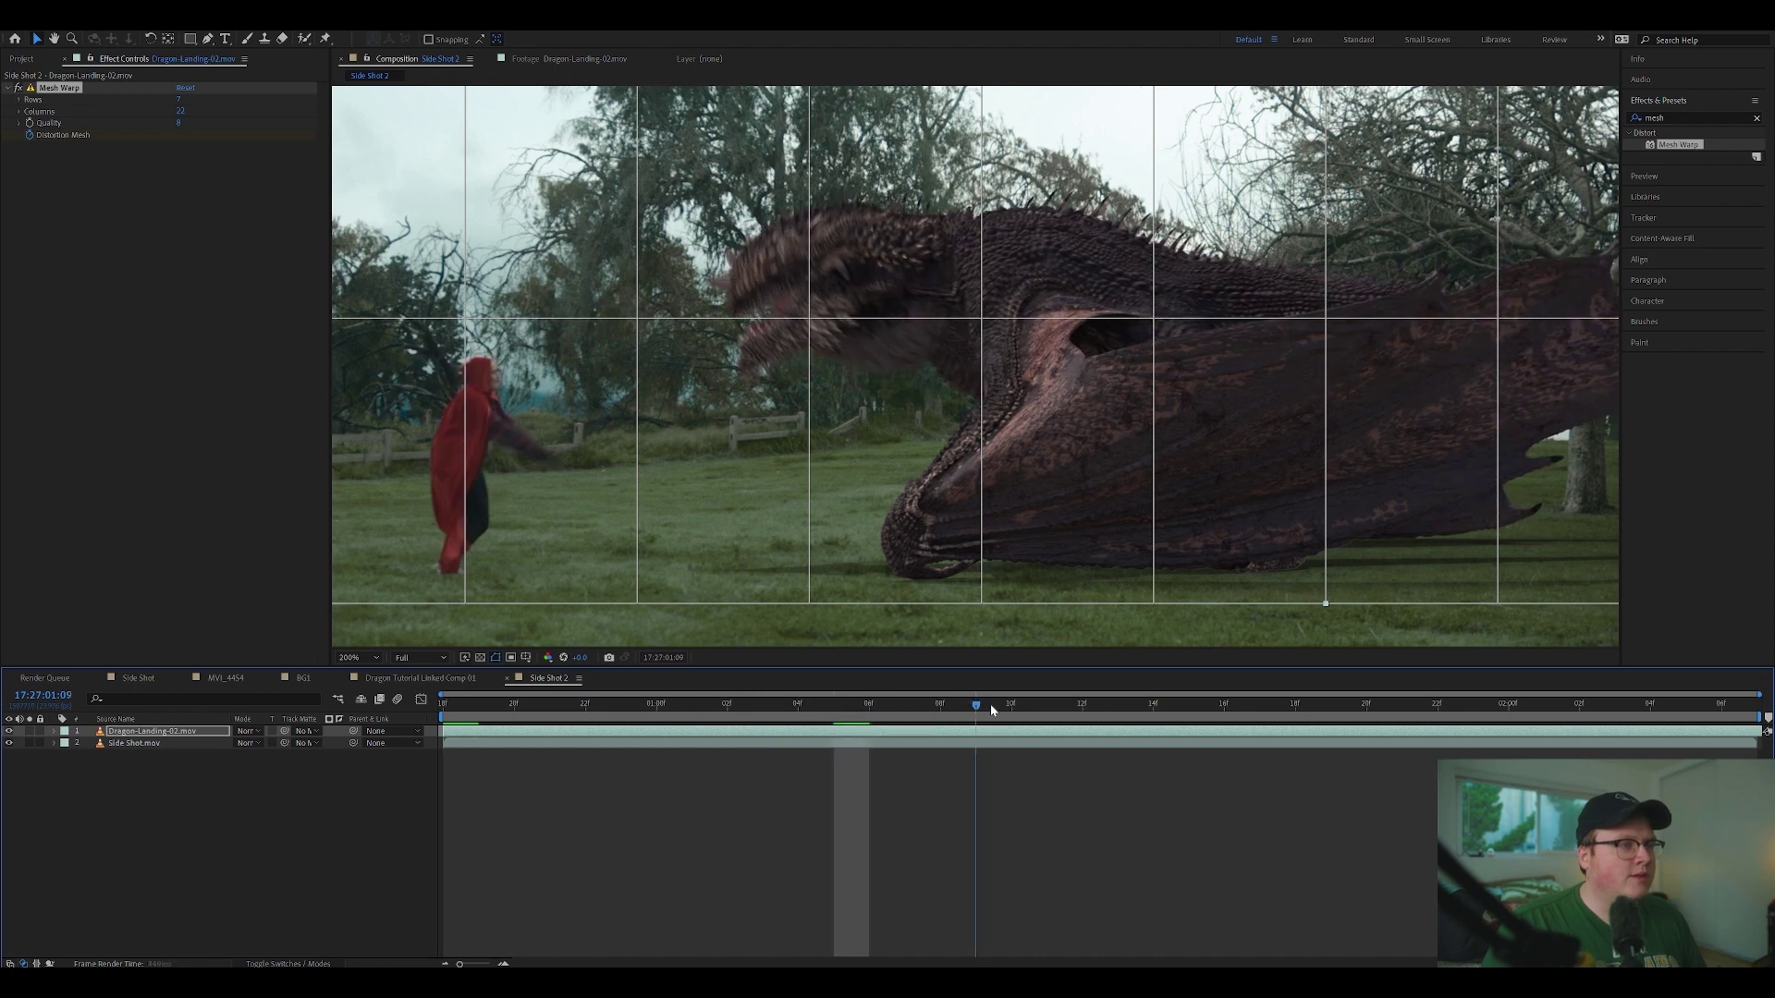
{"action": "left_click", "coordinate": [1082, 719]}
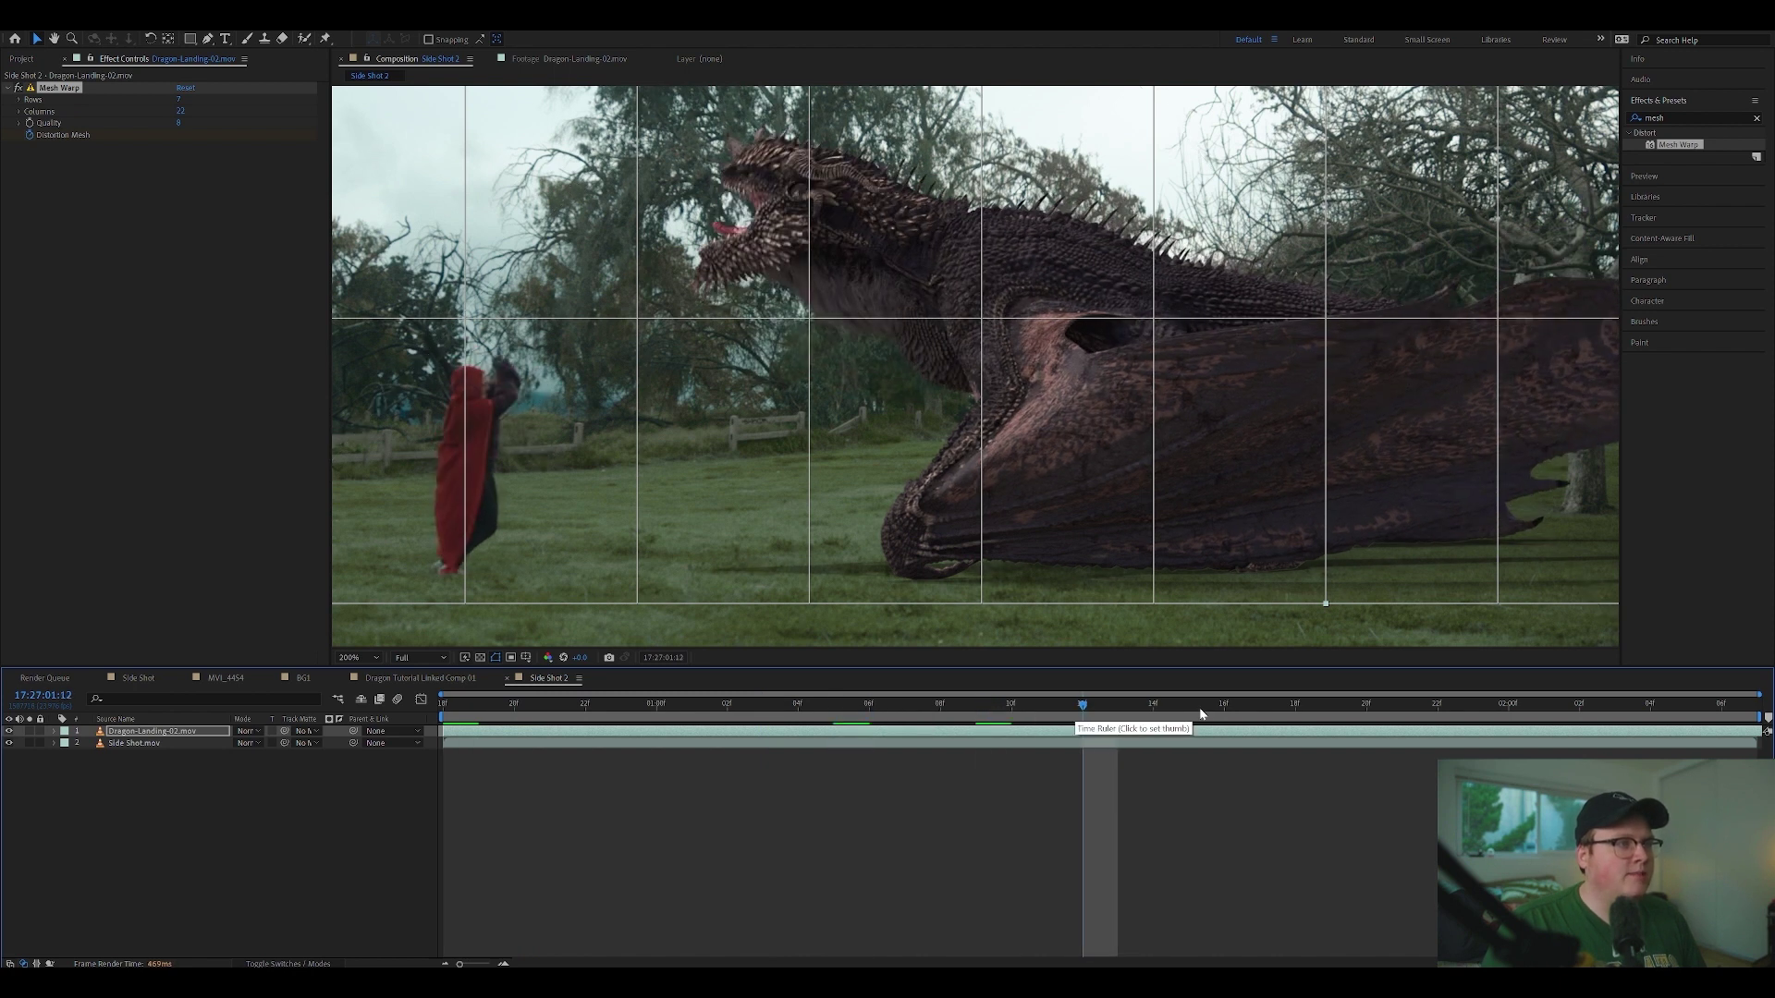
{"action": "left_click_drag", "start_coordinate": [833, 307], "coordinate": [842, 366]}
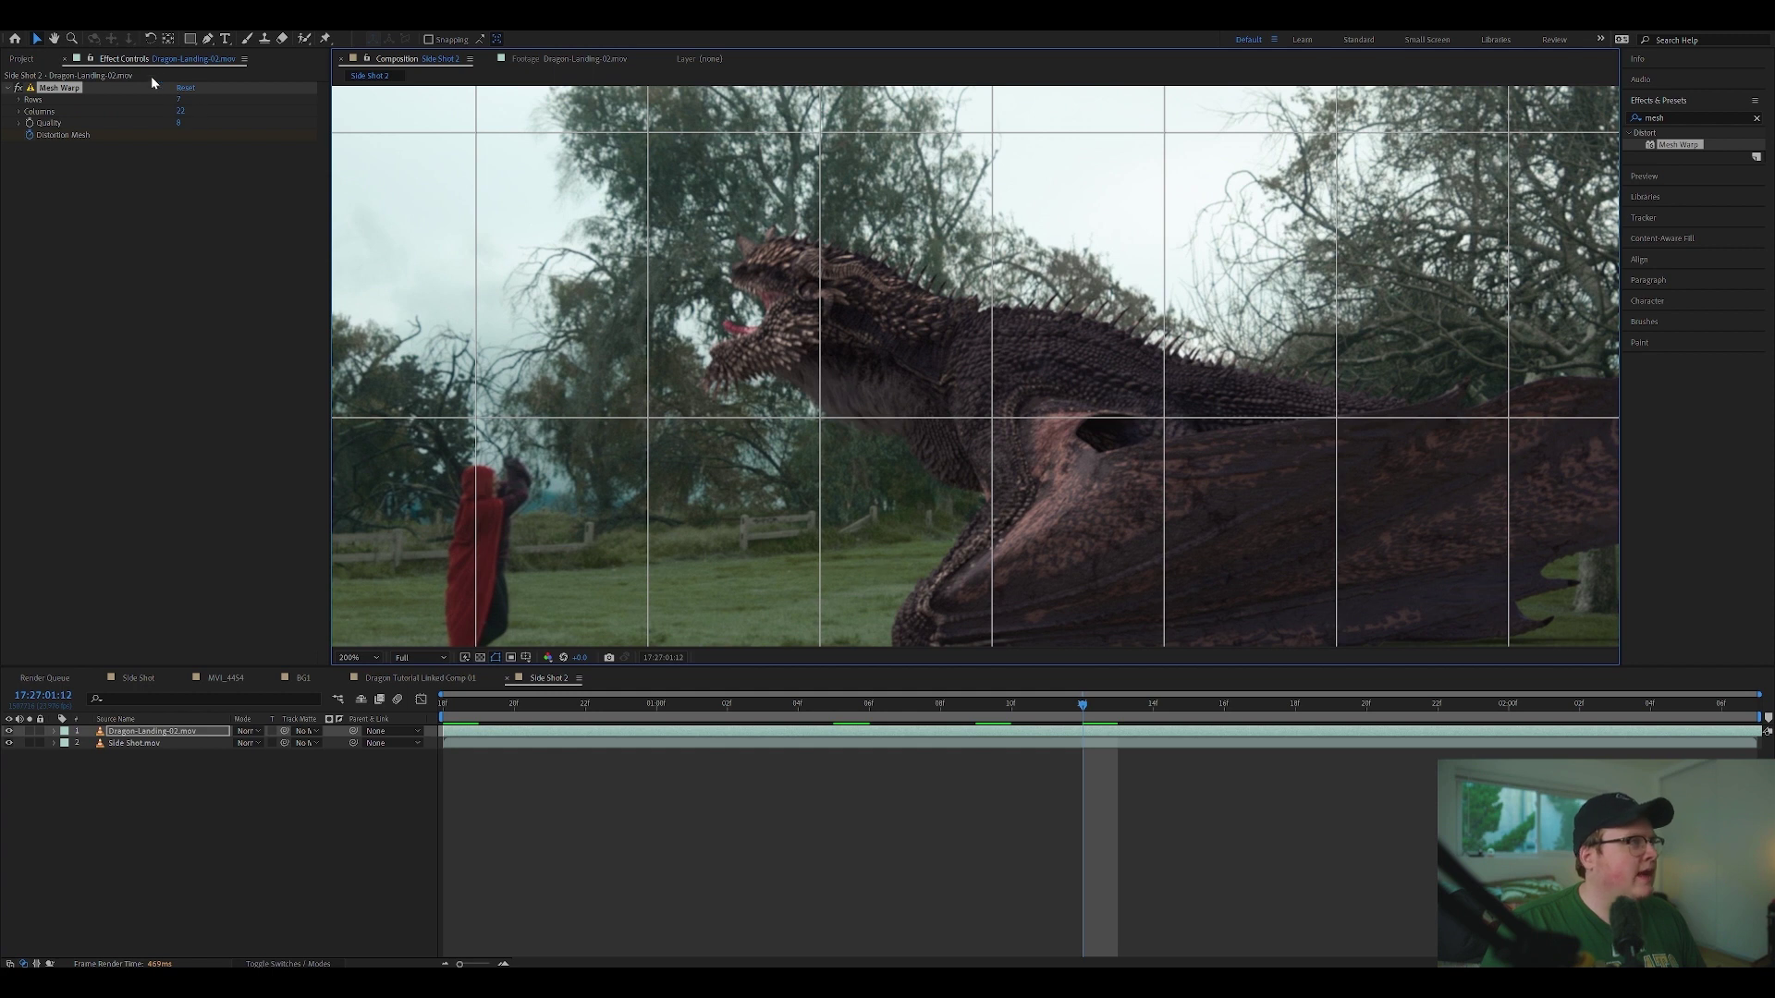
{"action": "left_click_drag", "start_coordinate": [178, 103], "coordinate": [183, 111]}
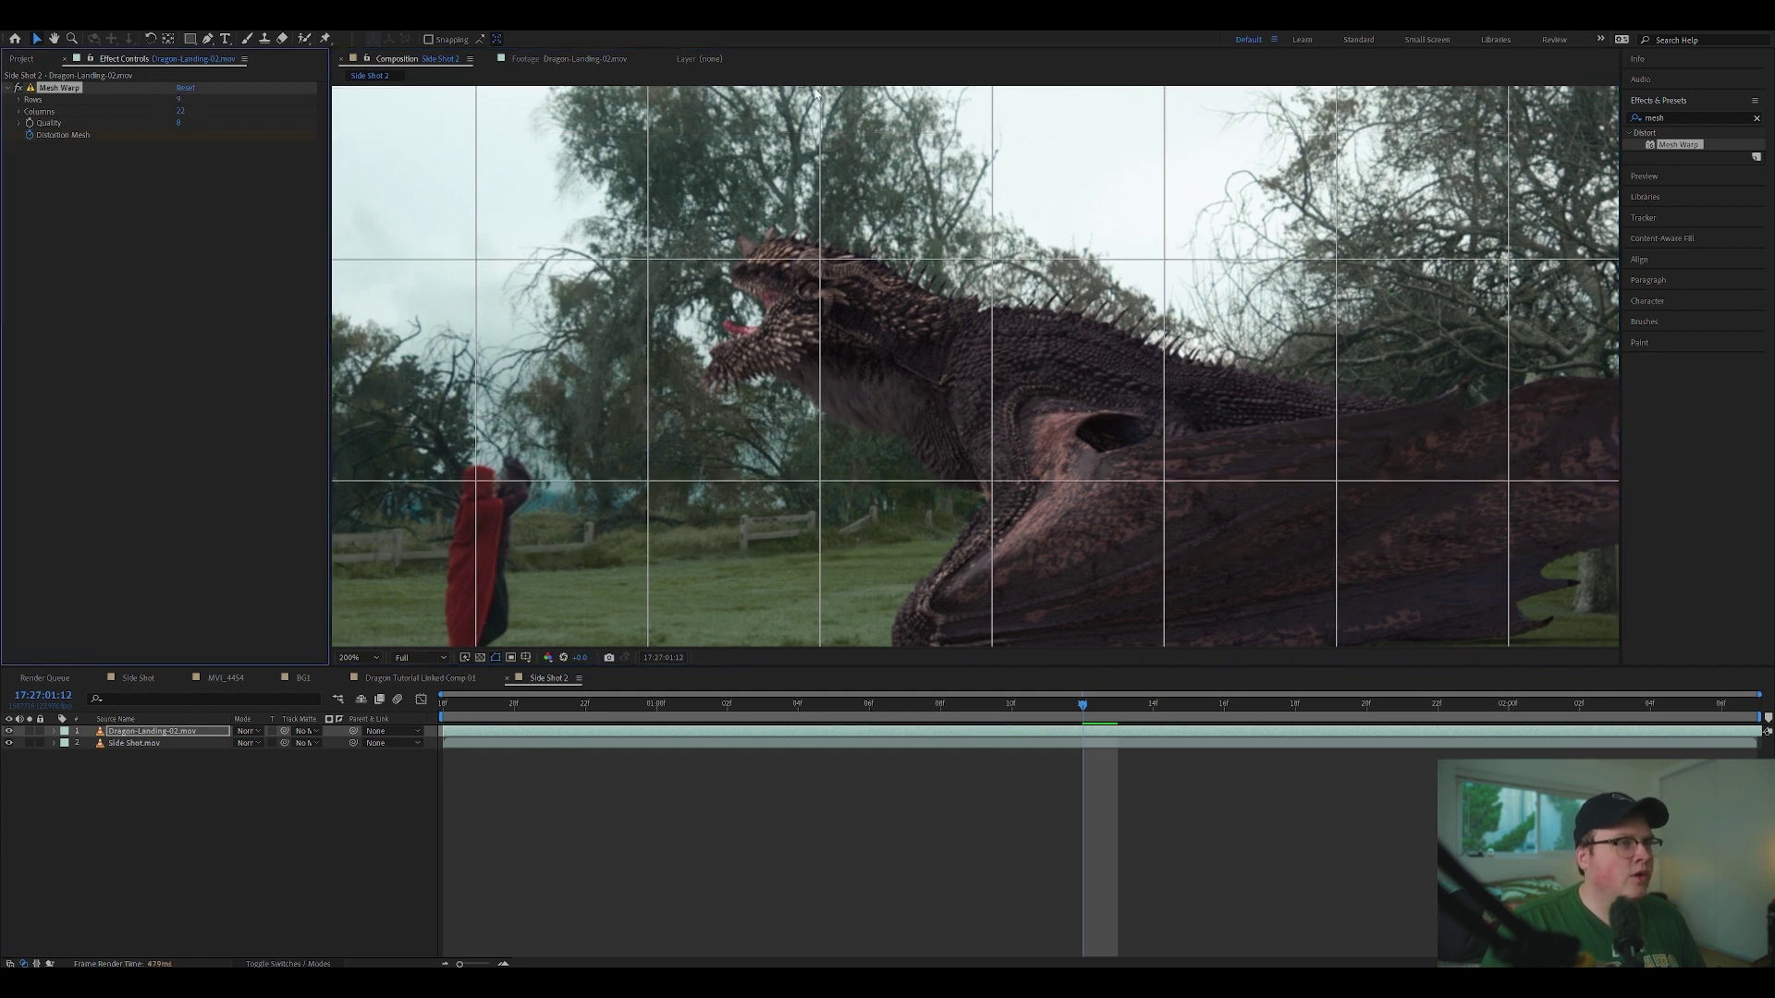
Step: Pull down the mesh points on the dragon's head and ahead of its snout, tilting the head point's curve handle
{"action": "left_click", "coordinate": [819, 263]}
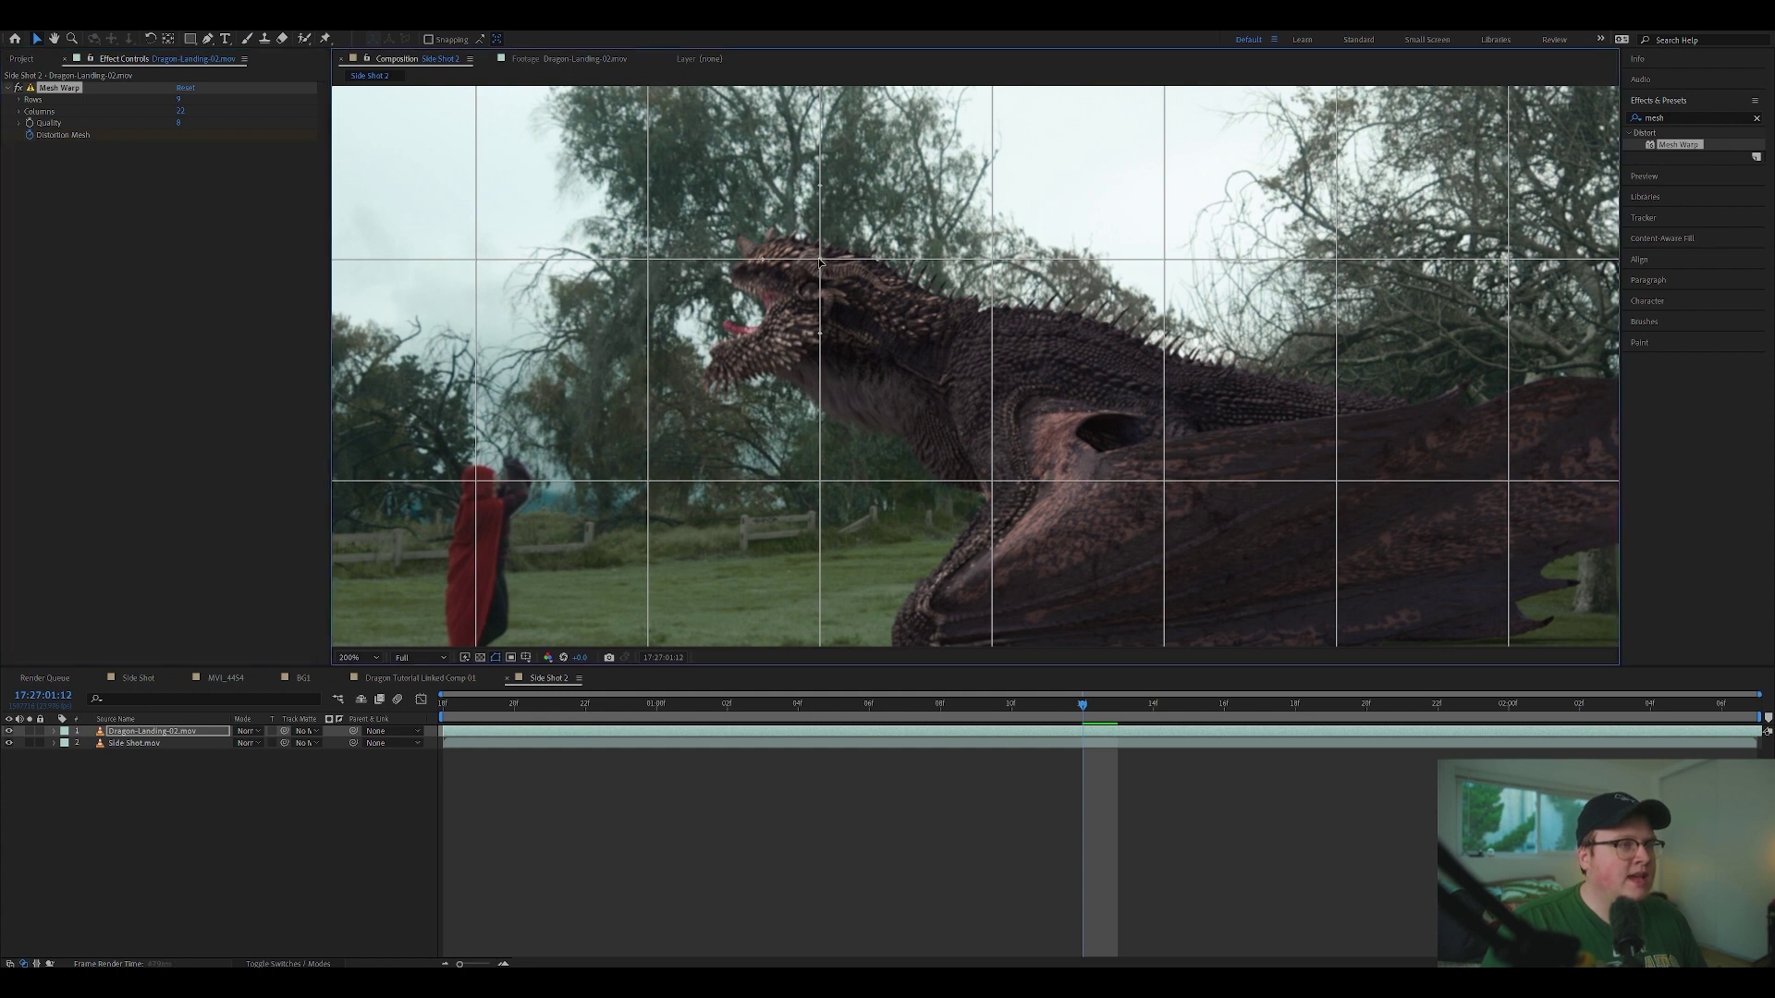
{"action": "left_click_drag", "start_coordinate": [819, 262], "coordinate": [813, 294]}
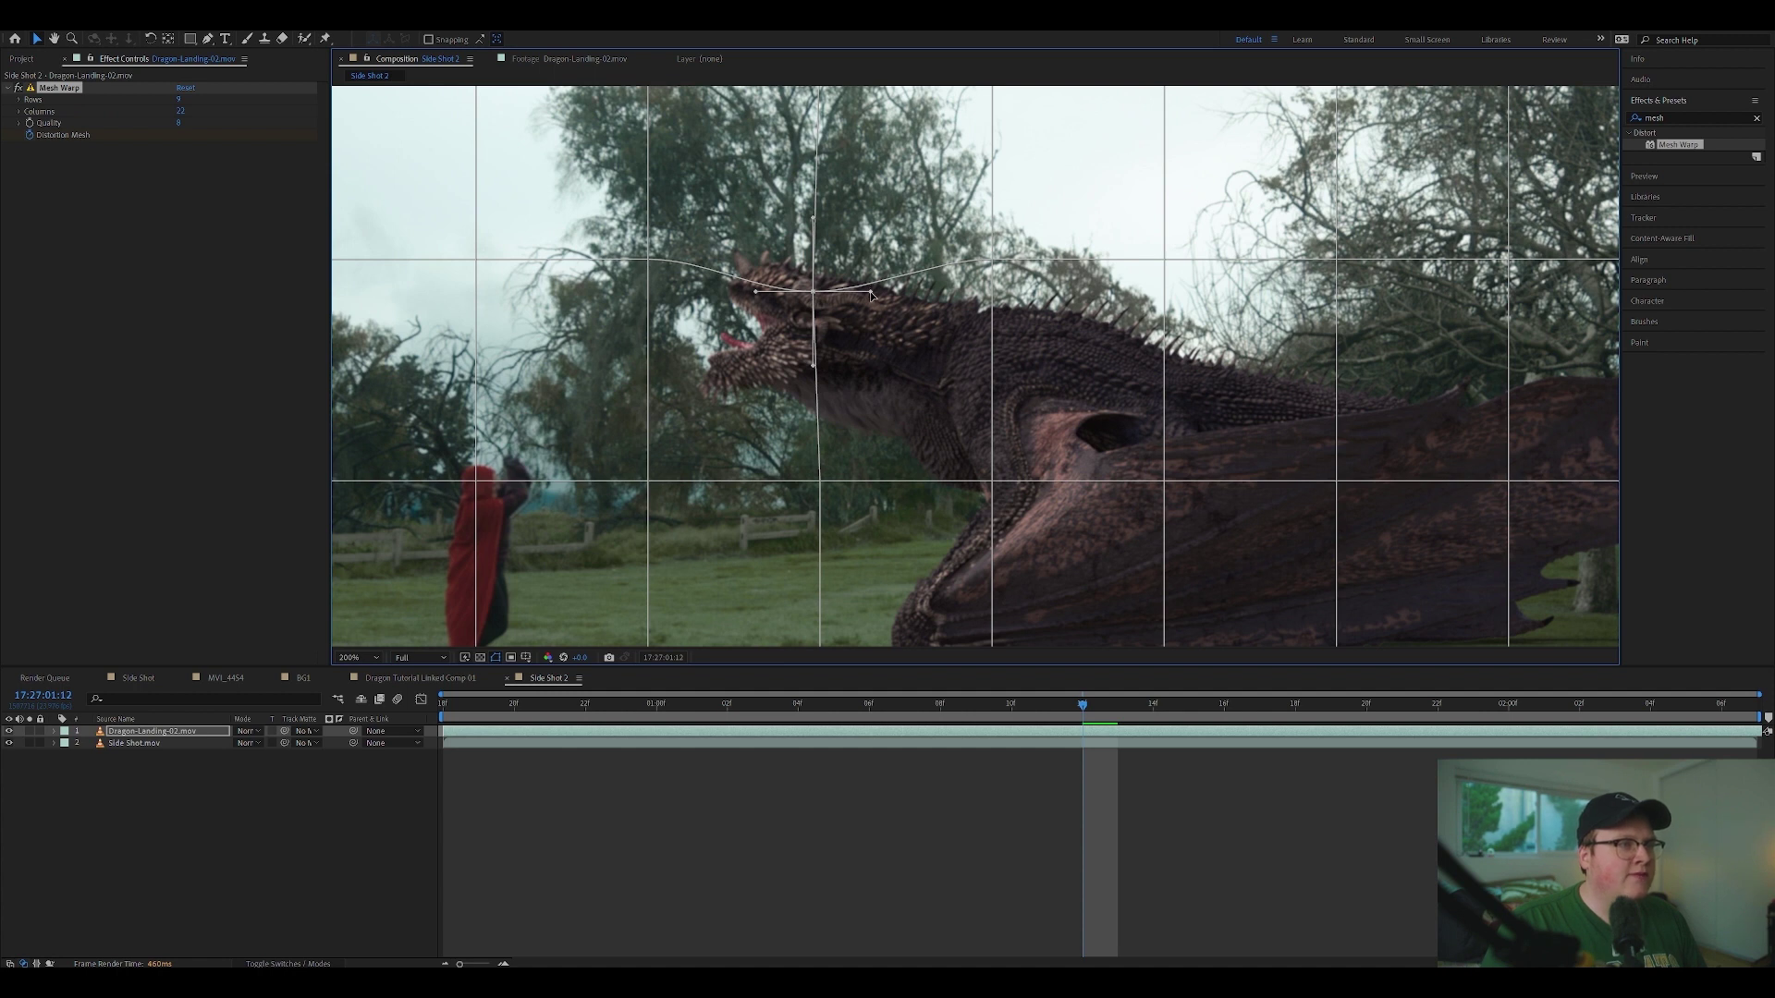
{"action": "left_click_drag", "start_coordinate": [870, 295], "coordinate": [848, 275]}
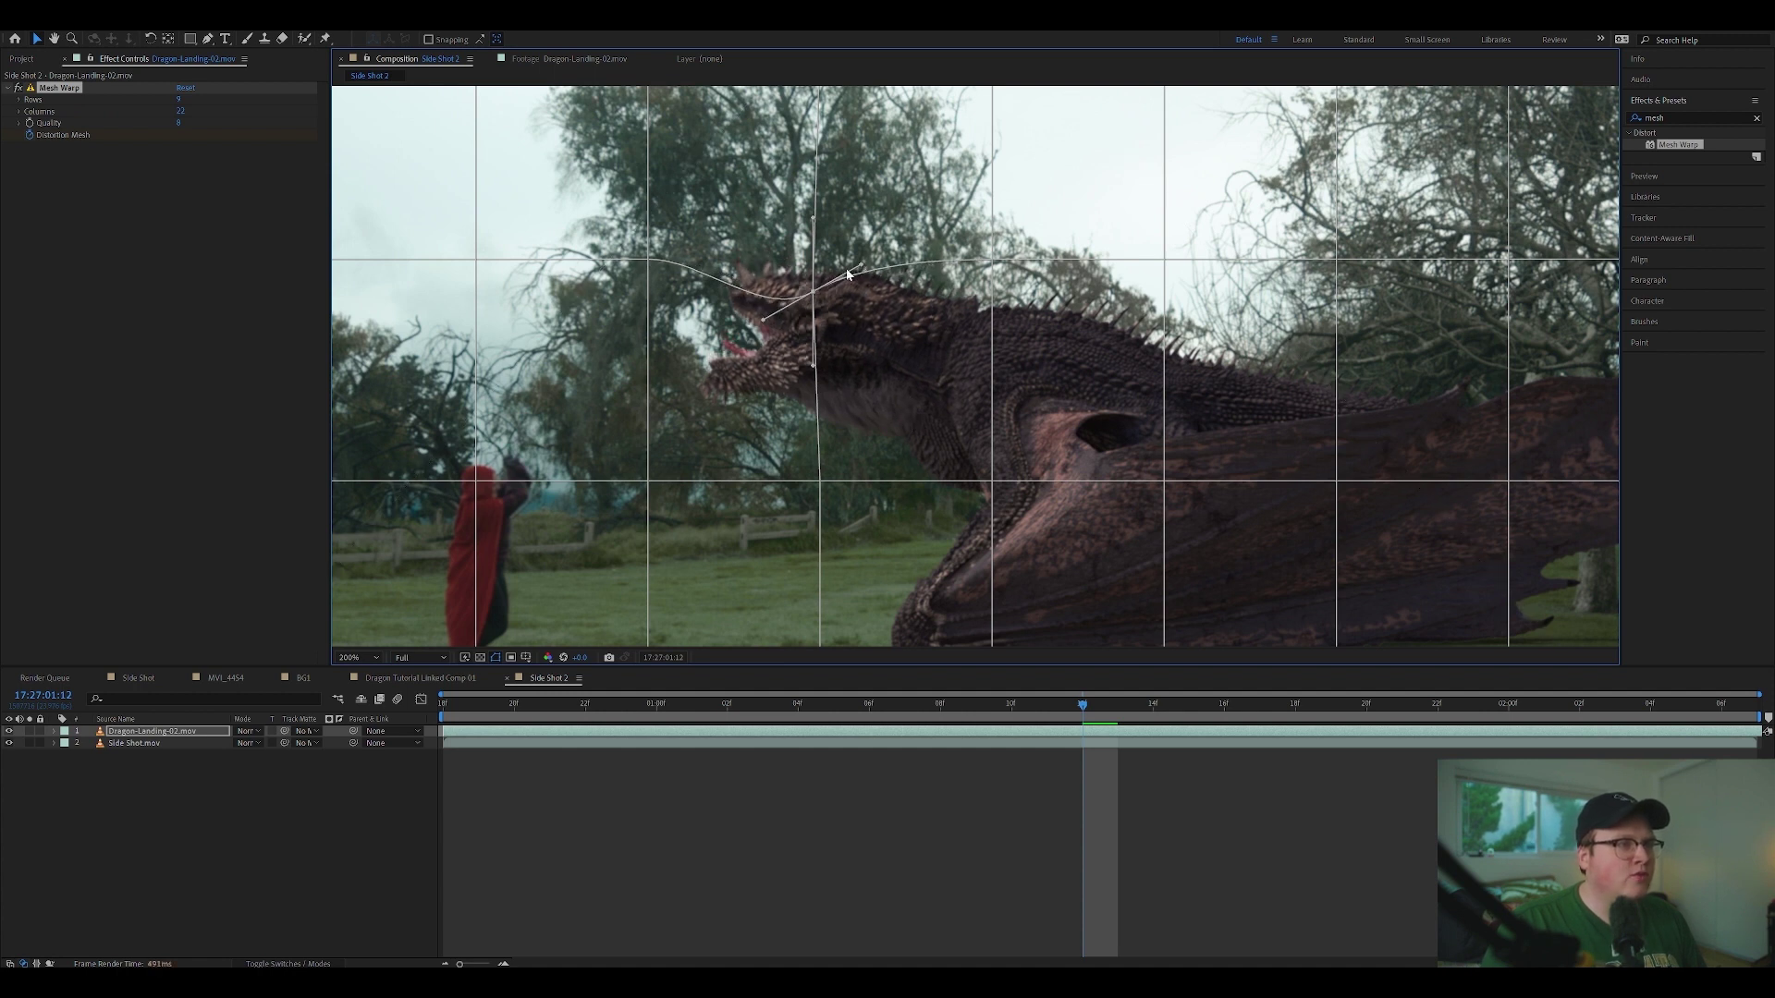
{"action": "left_click", "coordinate": [647, 260]}
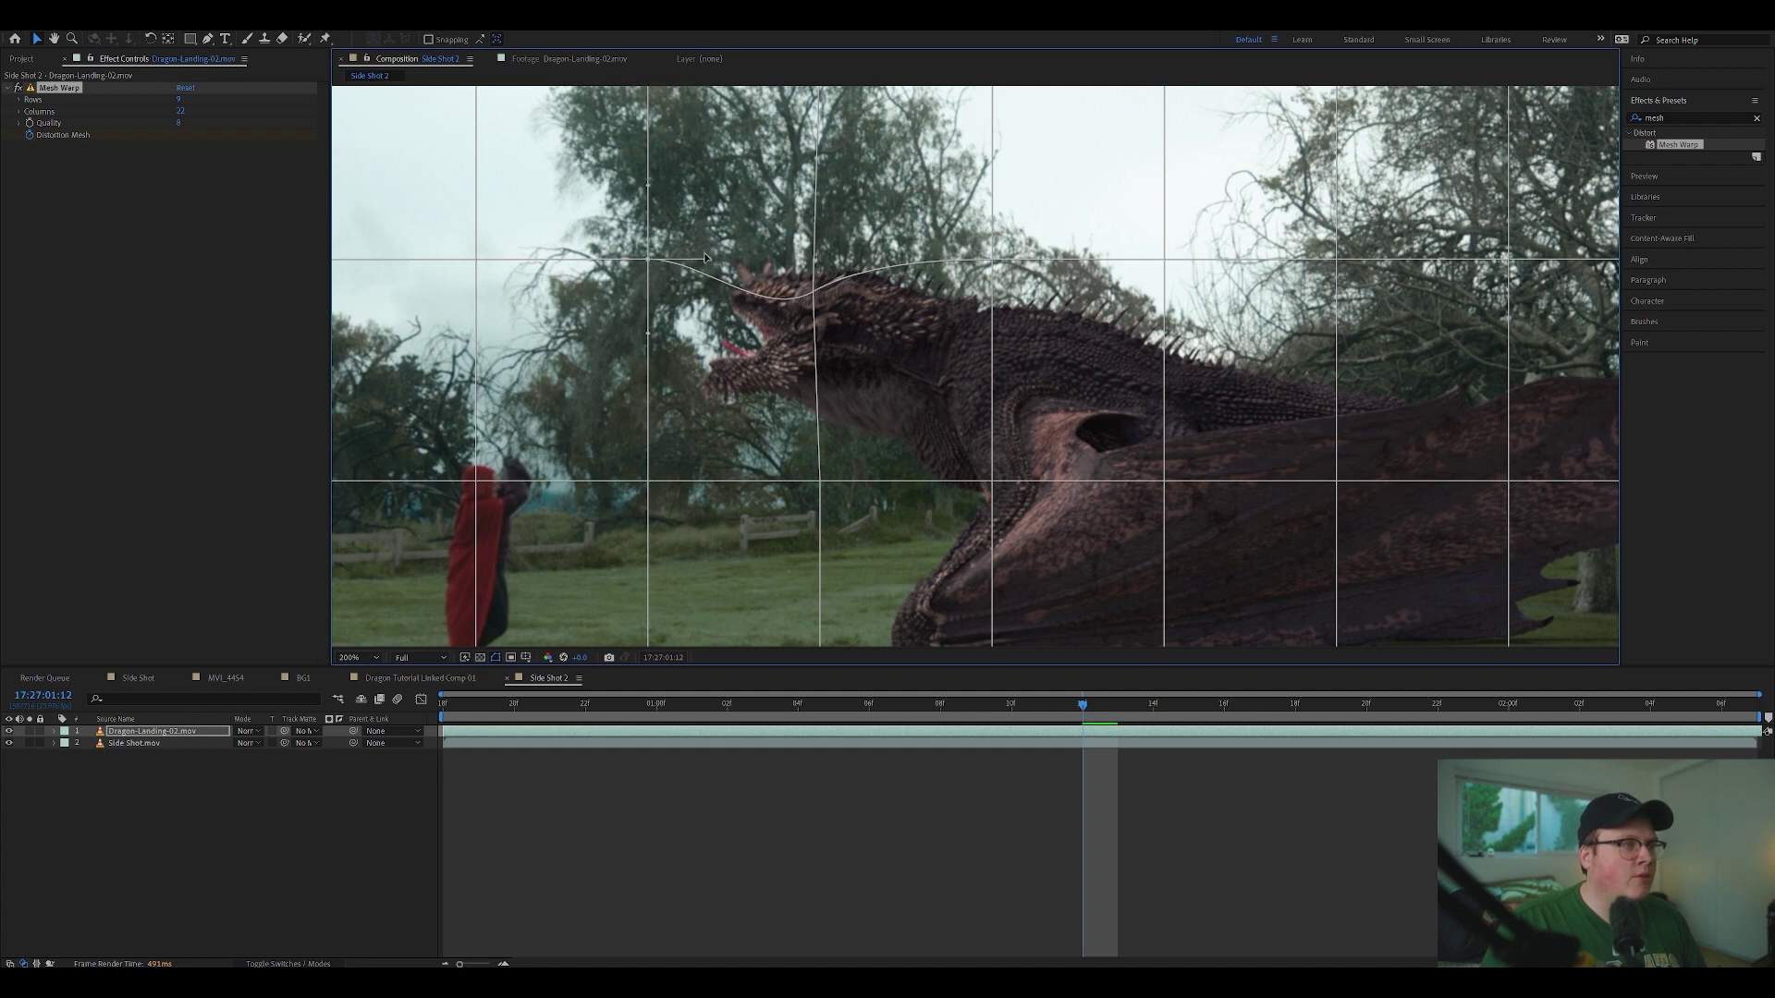
{"action": "left_click_drag", "start_coordinate": [647, 260], "coordinate": [653, 332]}
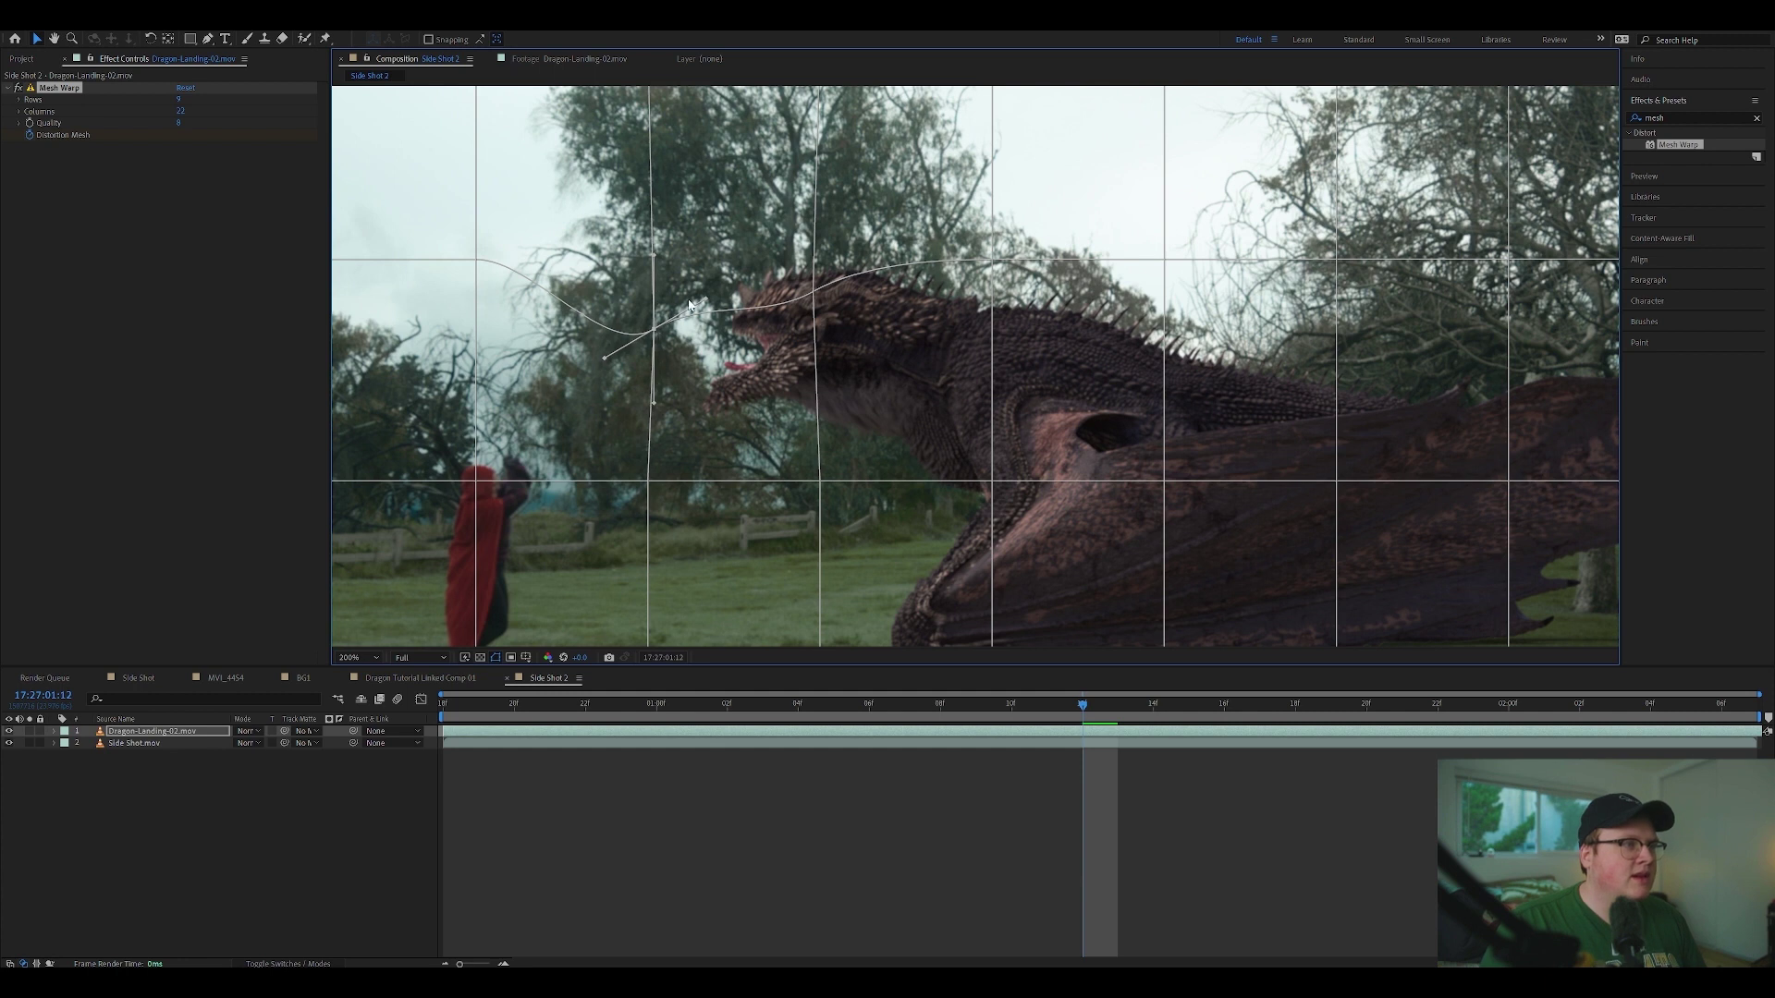
Step: Flatten the curve handle of the mesh point on the dragon's head, raising that point slightly and lowering the point below the snout
{"action": "left_click", "coordinate": [813, 294]}
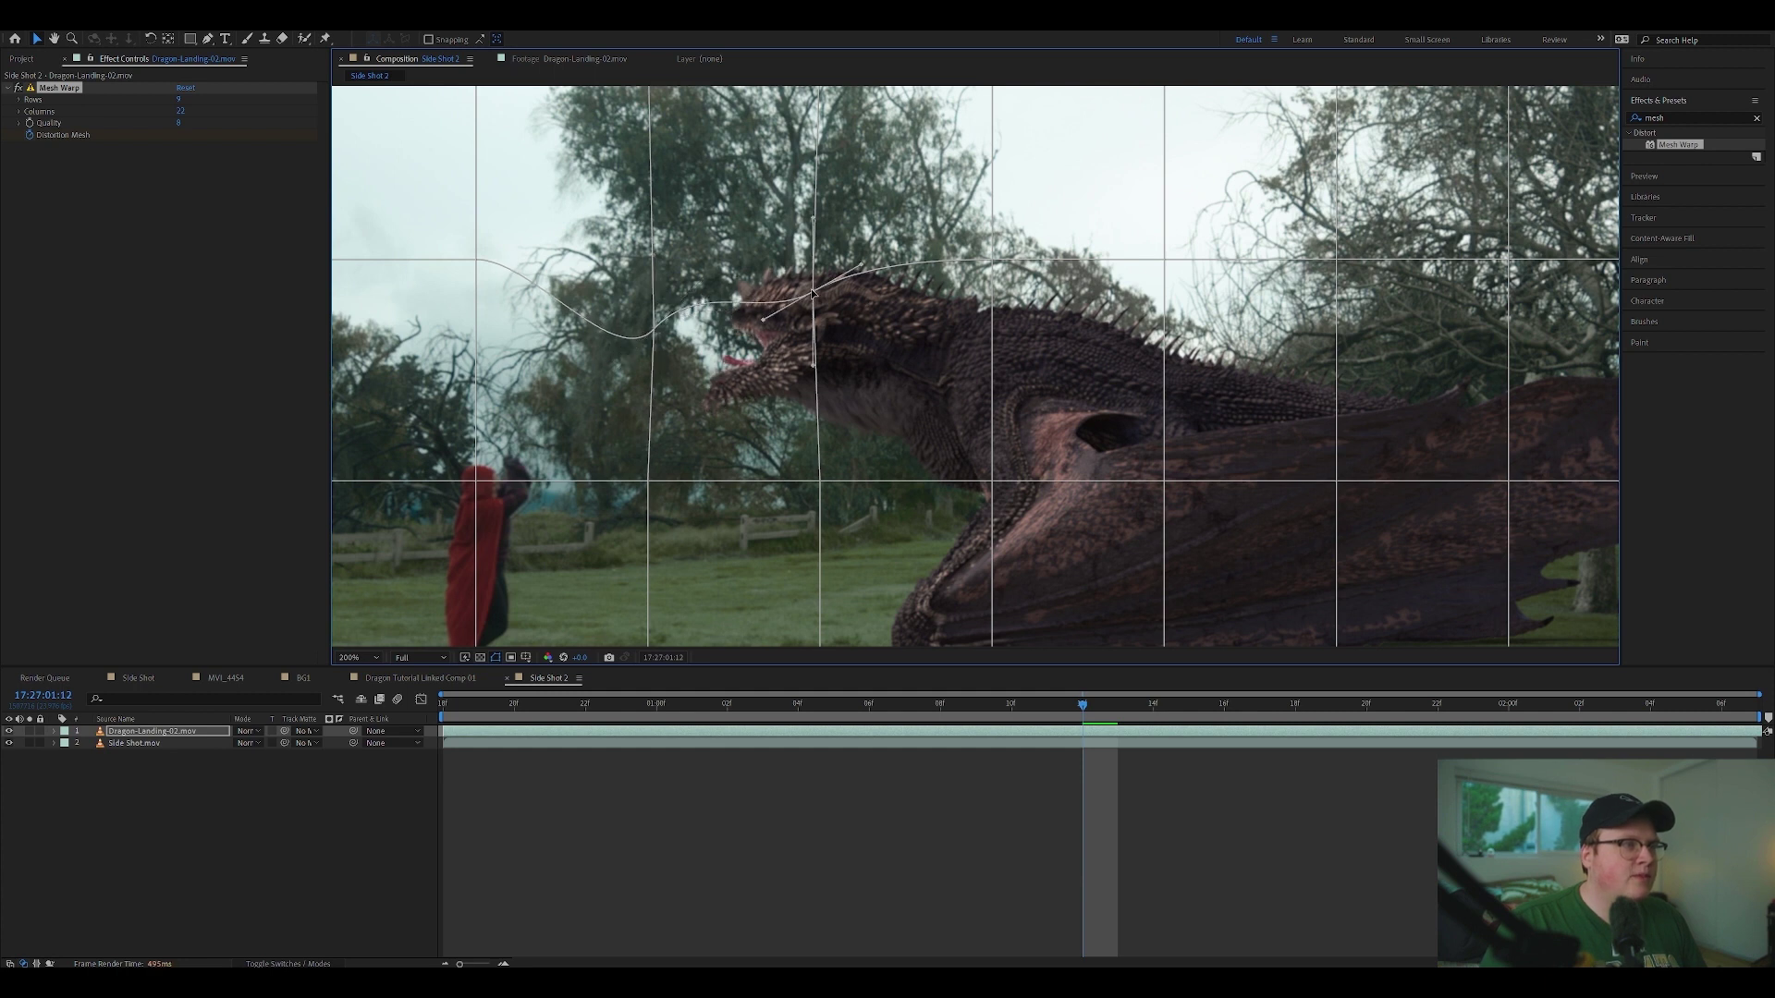
{"action": "left_click", "coordinate": [759, 291]}
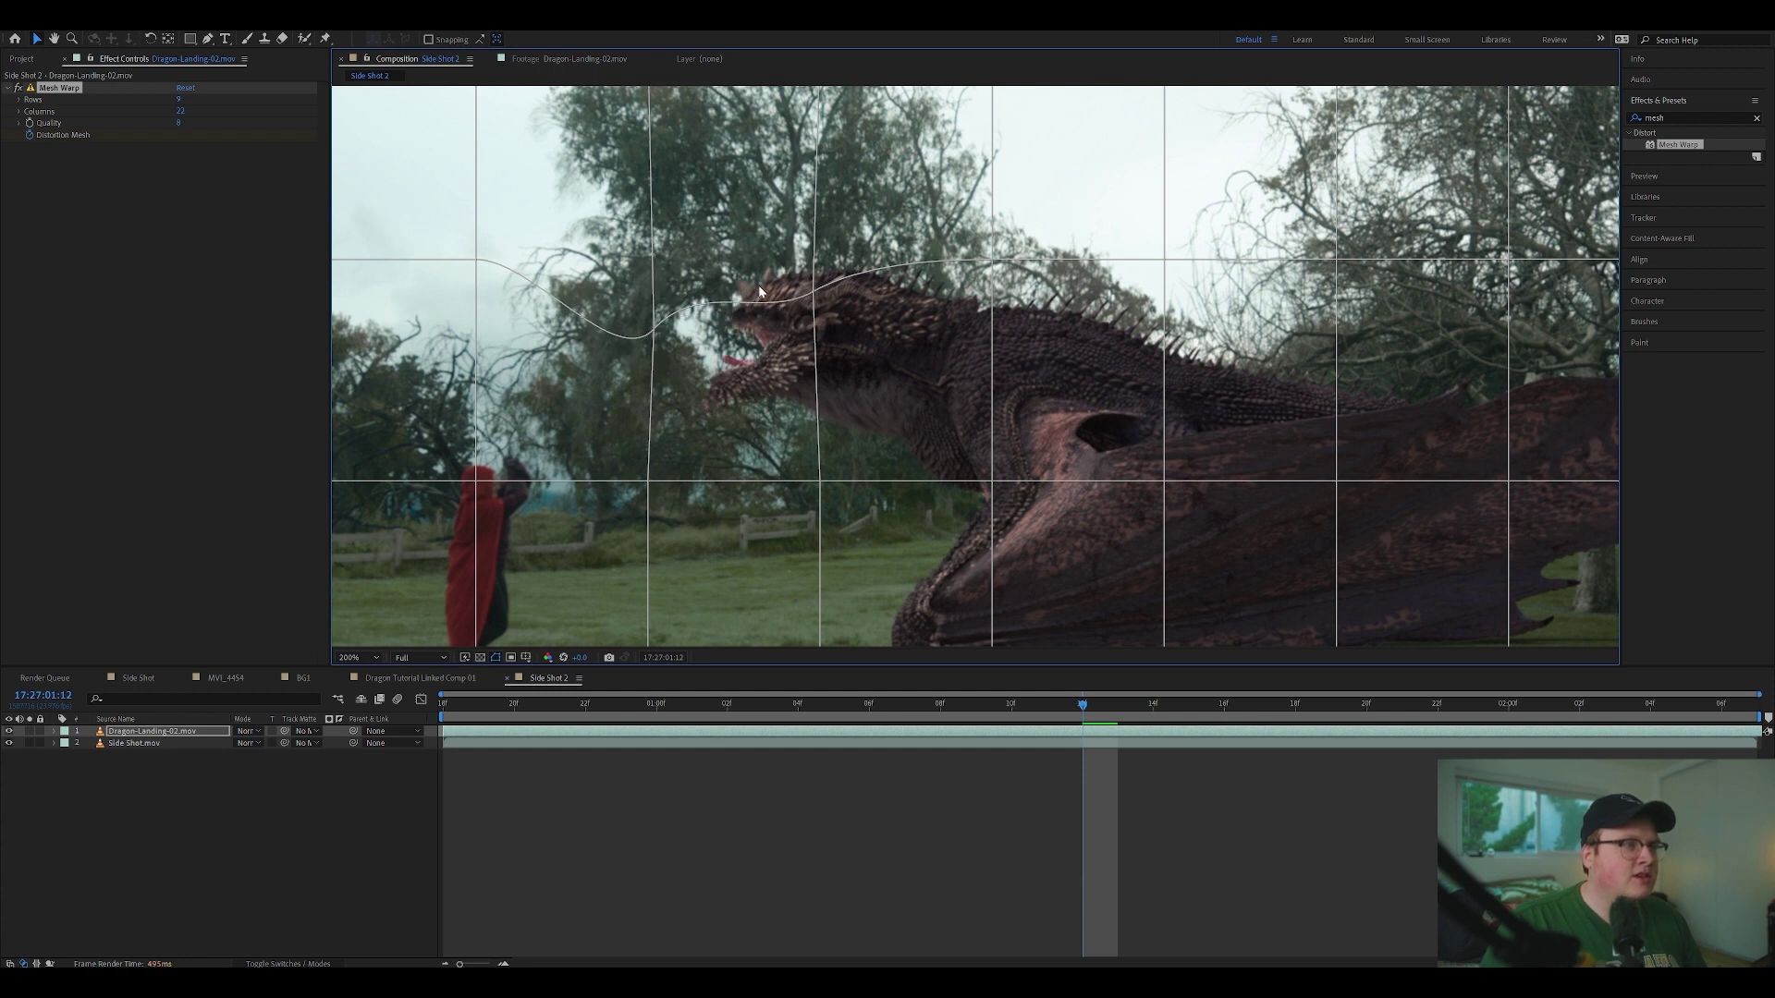
{"action": "left_click", "coordinate": [813, 294]}
{"action": "left_click_drag", "start_coordinate": [767, 320], "coordinate": [764, 300]}
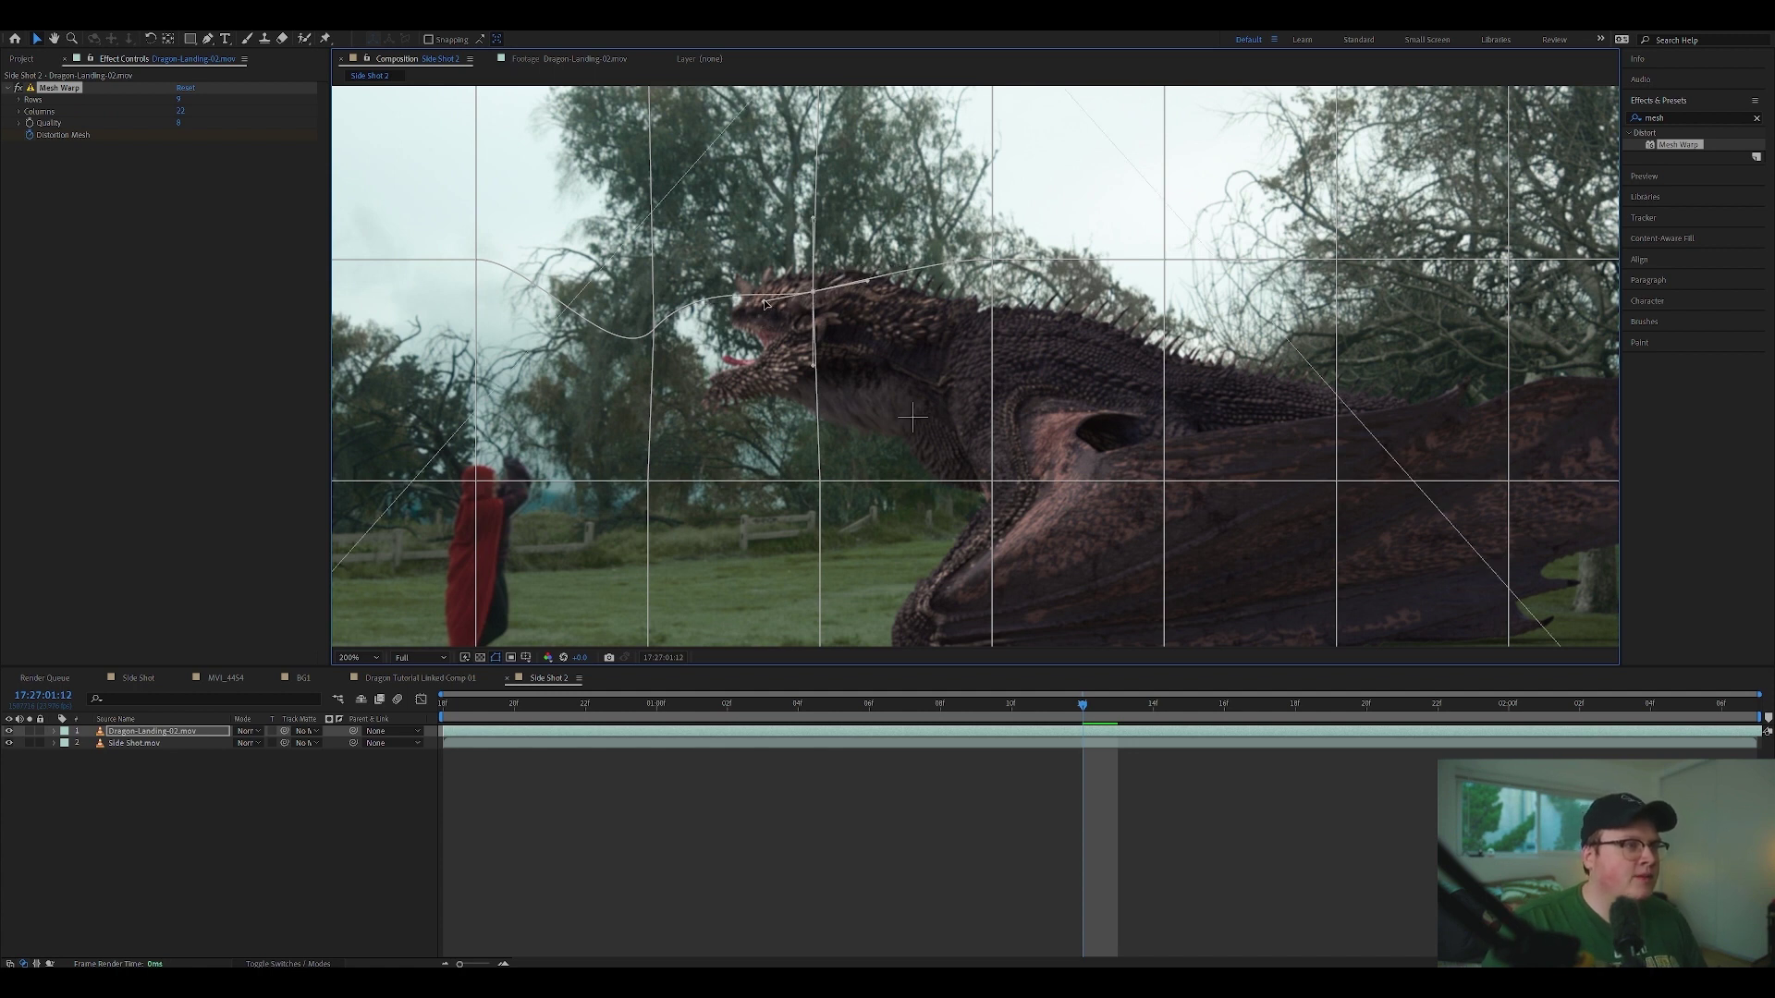
{"action": "left_click_drag", "start_coordinate": [650, 487], "coordinate": [653, 505]}
{"action": "mouse_move", "coordinate": [813, 292]}
{"action": "left_mouse_down"}
{"action": "mouse_move", "coordinate": [792, 285]}
{"action": "mouse_move", "coordinate": [835, 269]}
{"action": "mouse_move", "coordinate": [819, 280]}
{"action": "left_mouse_up"}
Step: Tilt the curve handle of the mesh point below the dragon's throat and shift the neighbouring lower point down and toward the dragon
{"action": "left_click", "coordinate": [819, 481]}
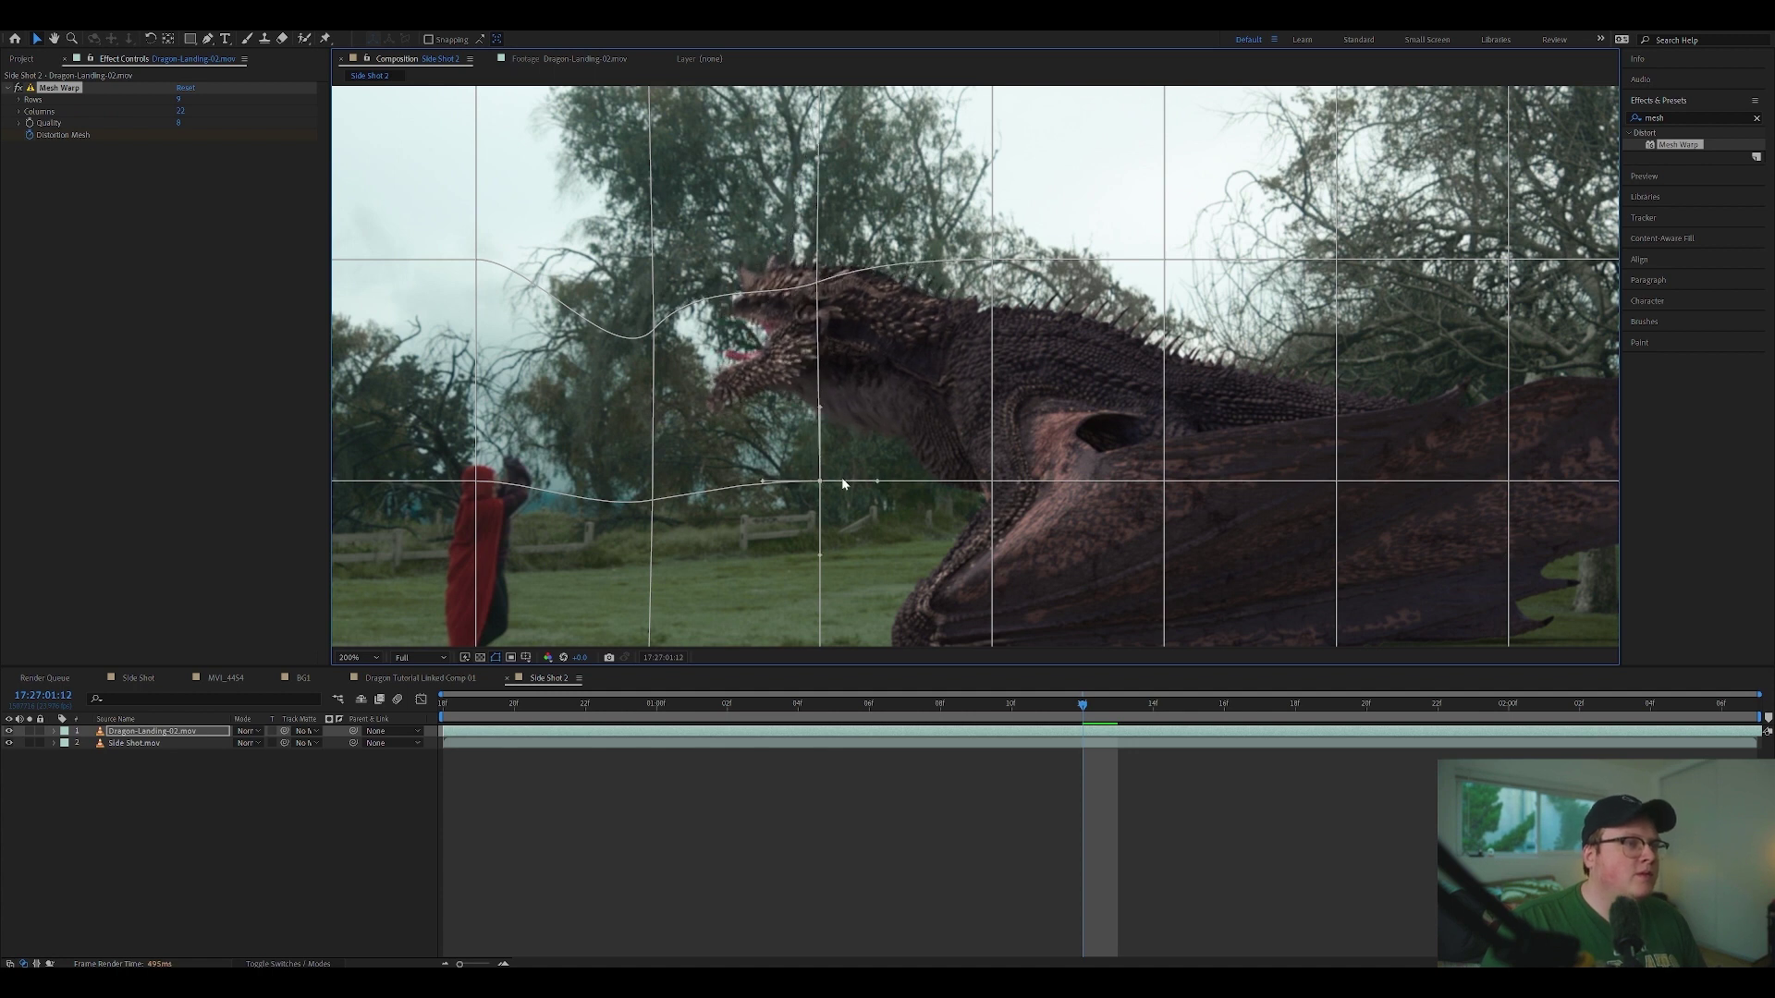
{"action": "left_click_drag", "start_coordinate": [877, 480], "coordinate": [872, 454]}
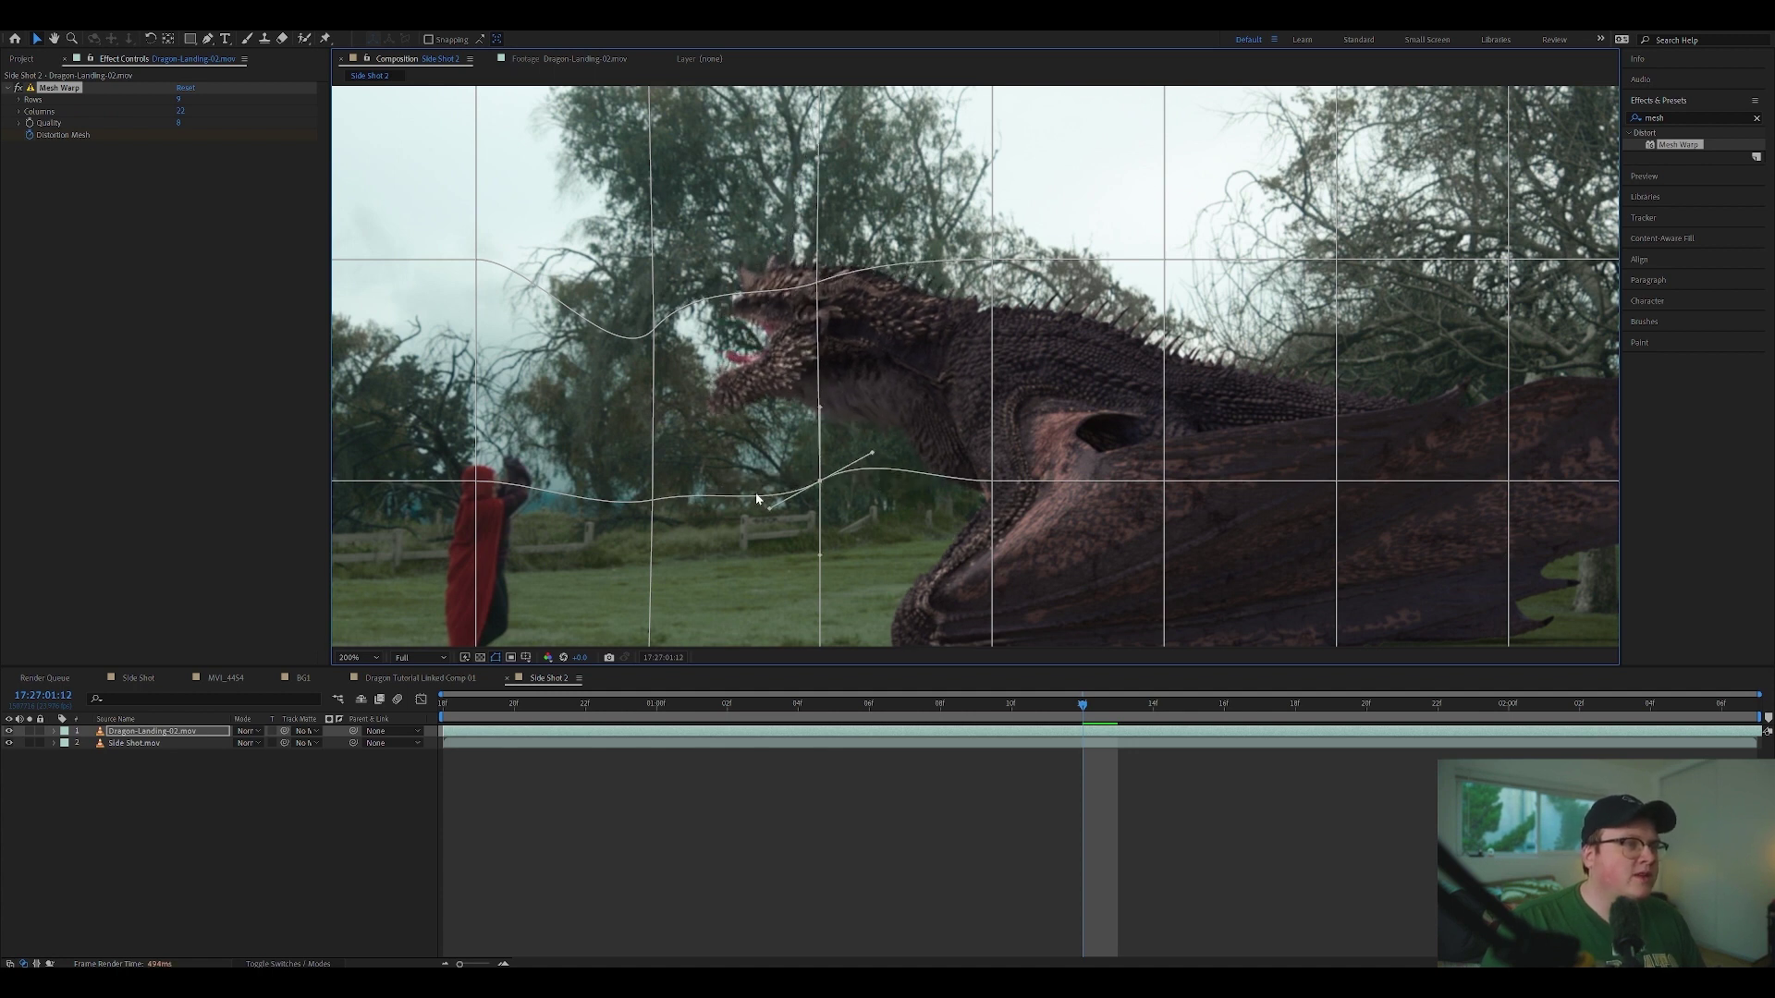
{"action": "left_click", "coordinate": [653, 501]}
{"action": "left_click", "coordinate": [715, 474]}
{"action": "left_click_drag", "start_coordinate": [660, 503], "coordinate": [676, 522]}
Step: Move the mesh point ahead of the snout down and away from the dragon, and the point beneath it farther down and inward
{"action": "left_click", "coordinate": [659, 332]}
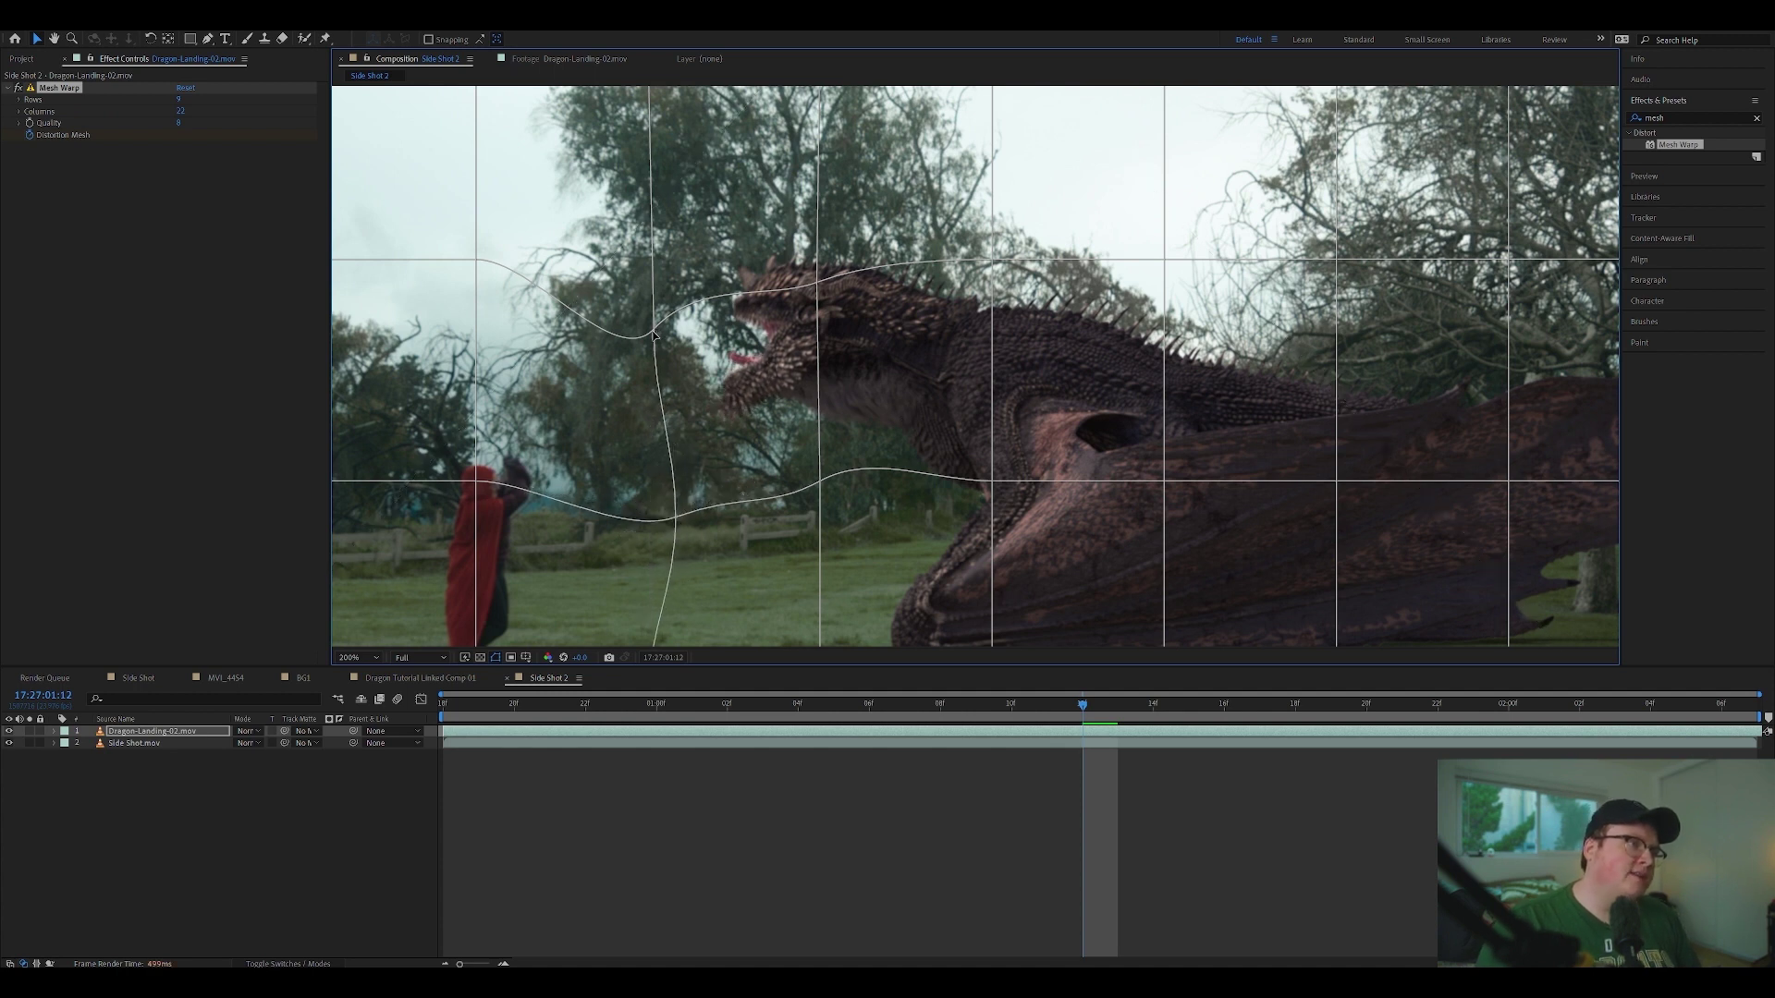
{"action": "left_click_drag", "start_coordinate": [658, 332], "coordinate": [626, 363]}
{"action": "left_click_drag", "start_coordinate": [676, 519], "coordinate": [709, 539]}
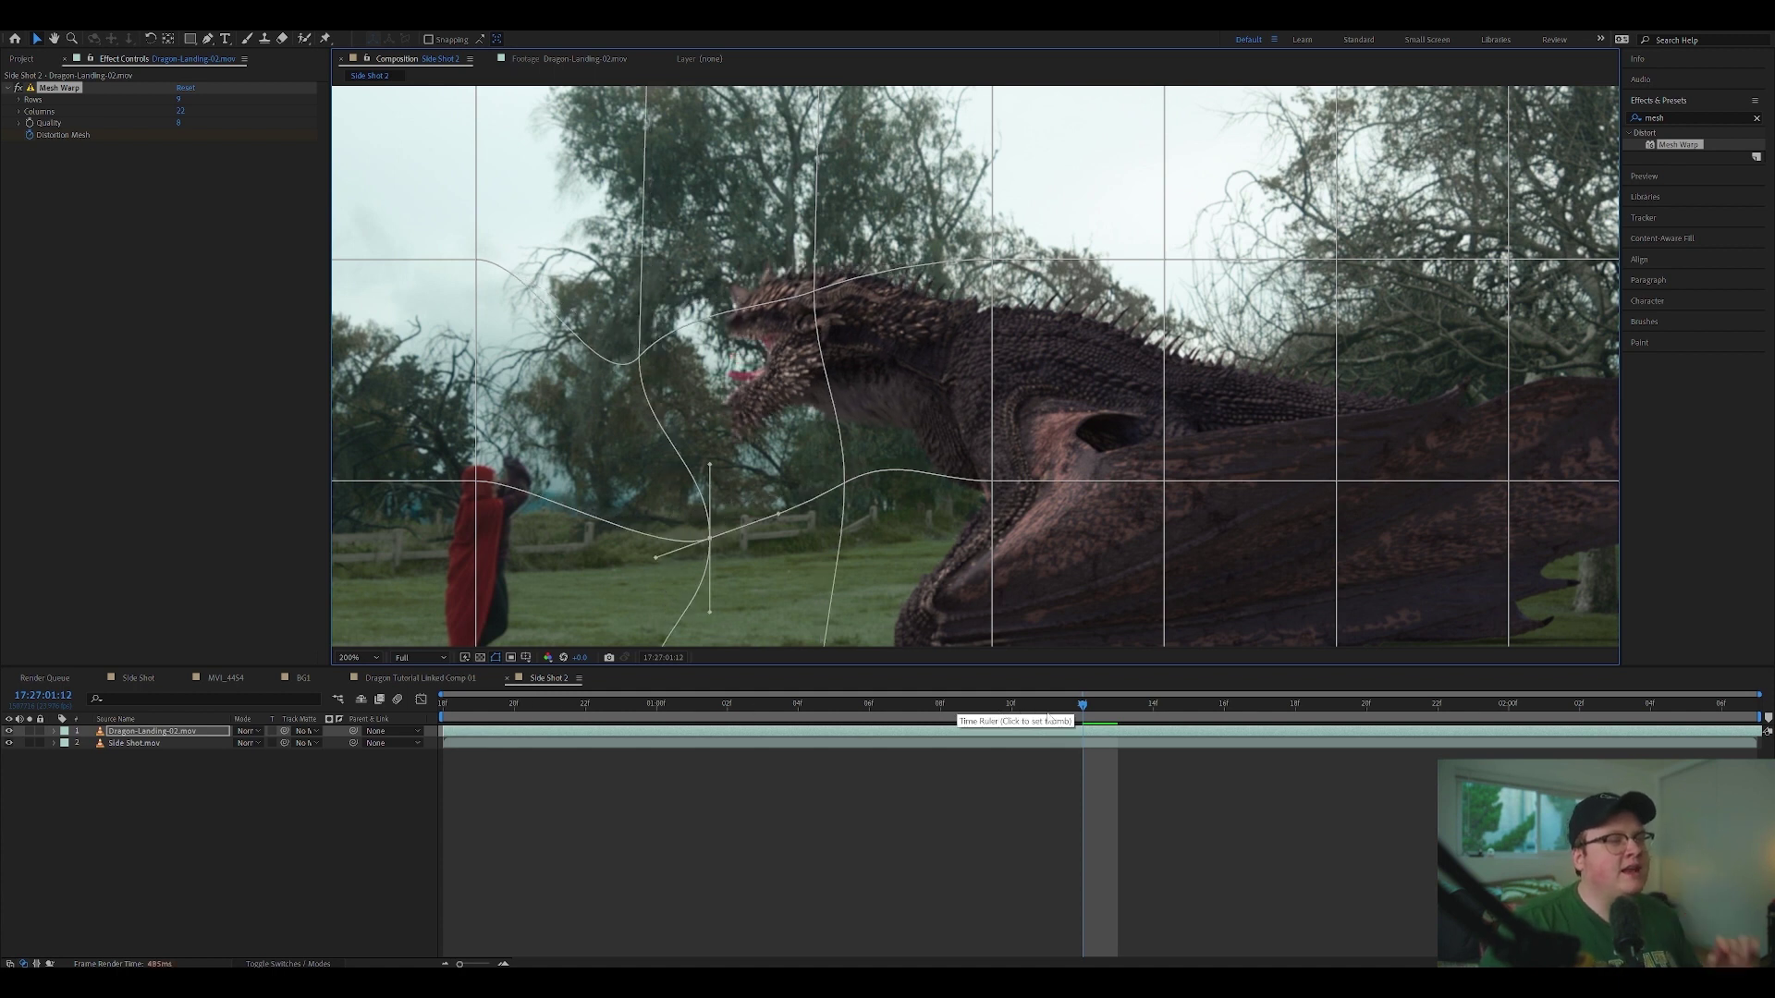
Step: Play back the shot from 17:27:00:18 to review the dragon's keyframed head warp
{"action": "mouse_move", "coordinate": [1080, 706]}
{"action": "left_mouse_down"}
{"action": "mouse_move", "coordinate": [976, 723]}
{"action": "mouse_move", "coordinate": [380, 690]}
{"action": "mouse_move", "coordinate": [1089, 717]}
{"action": "left_mouse_up"}
{"action": "key", "text": "space"}
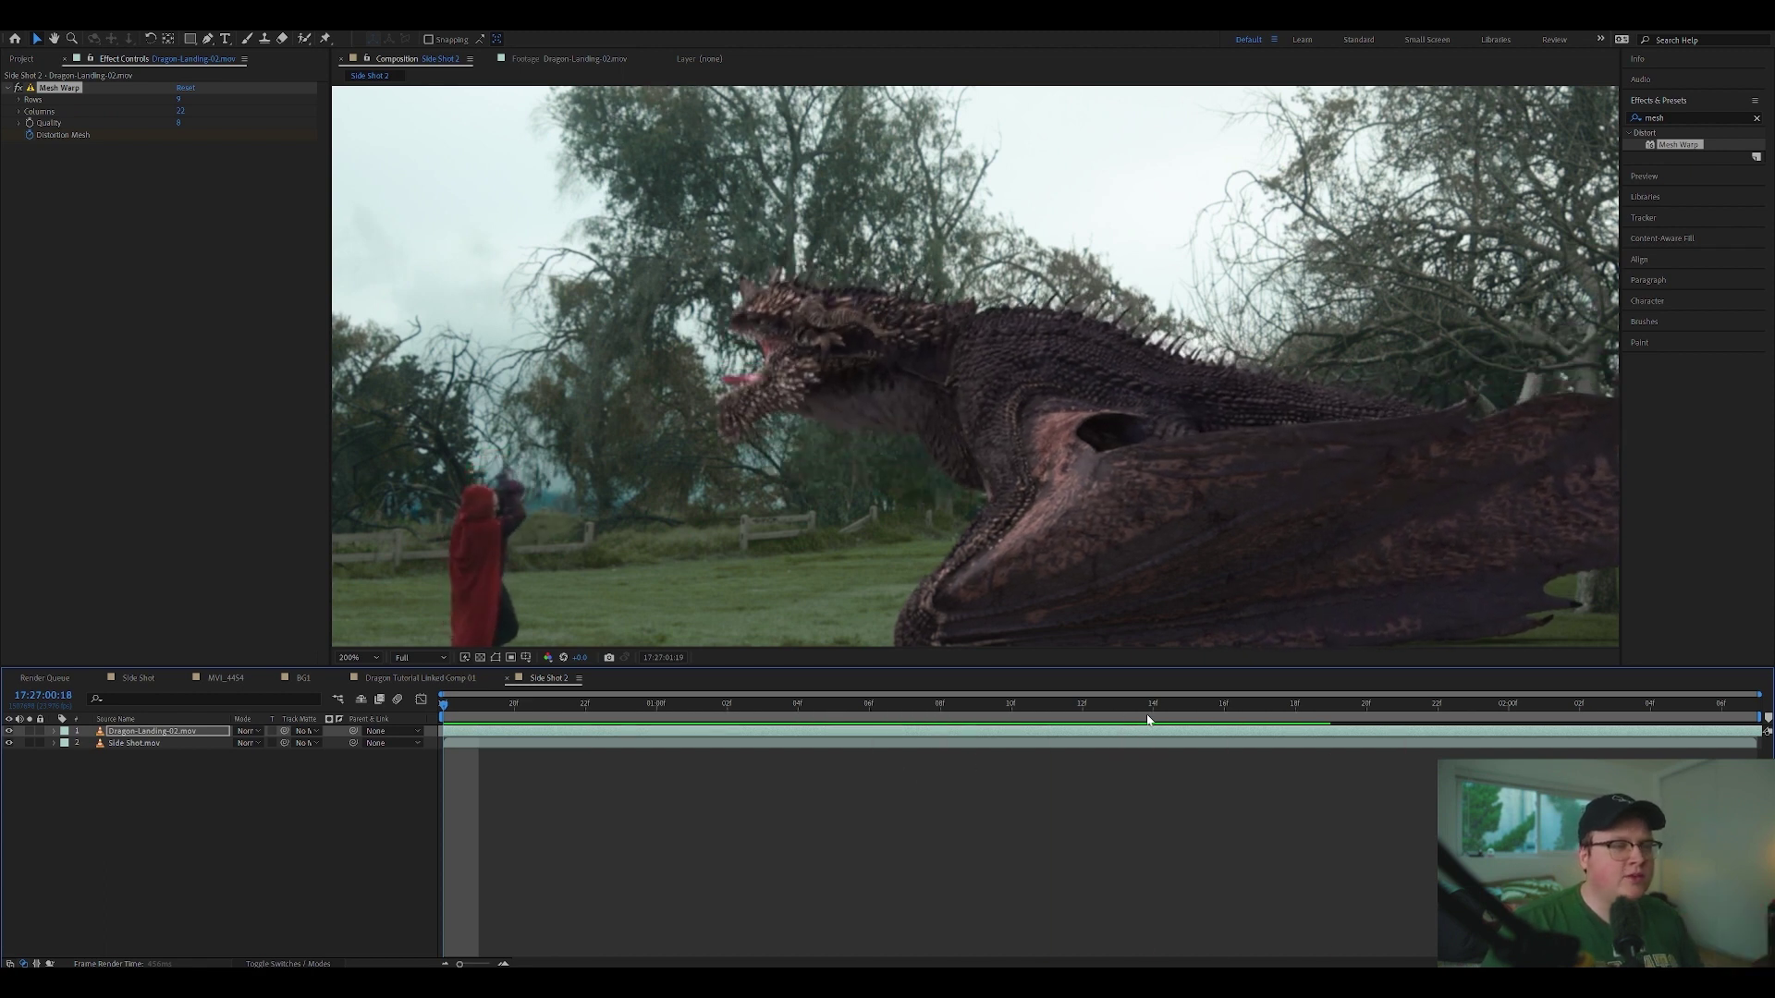
{"action": "key", "text": "space"}
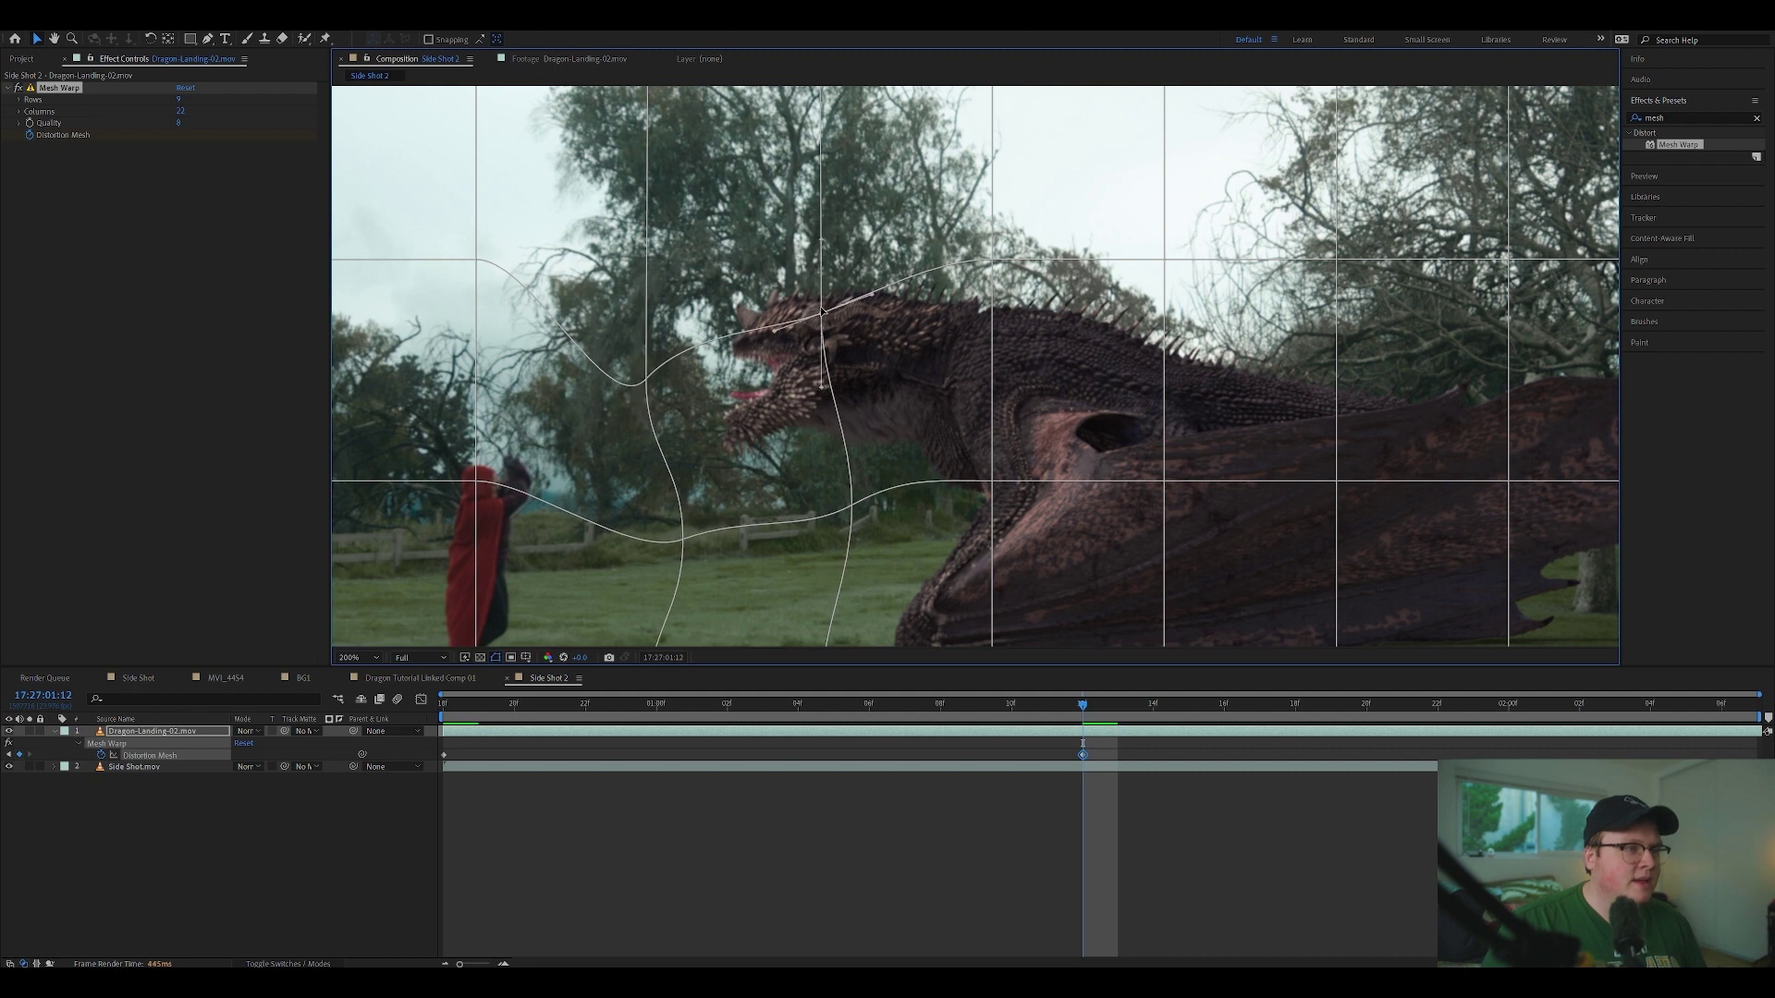
{"action": "key", "text": "space"}
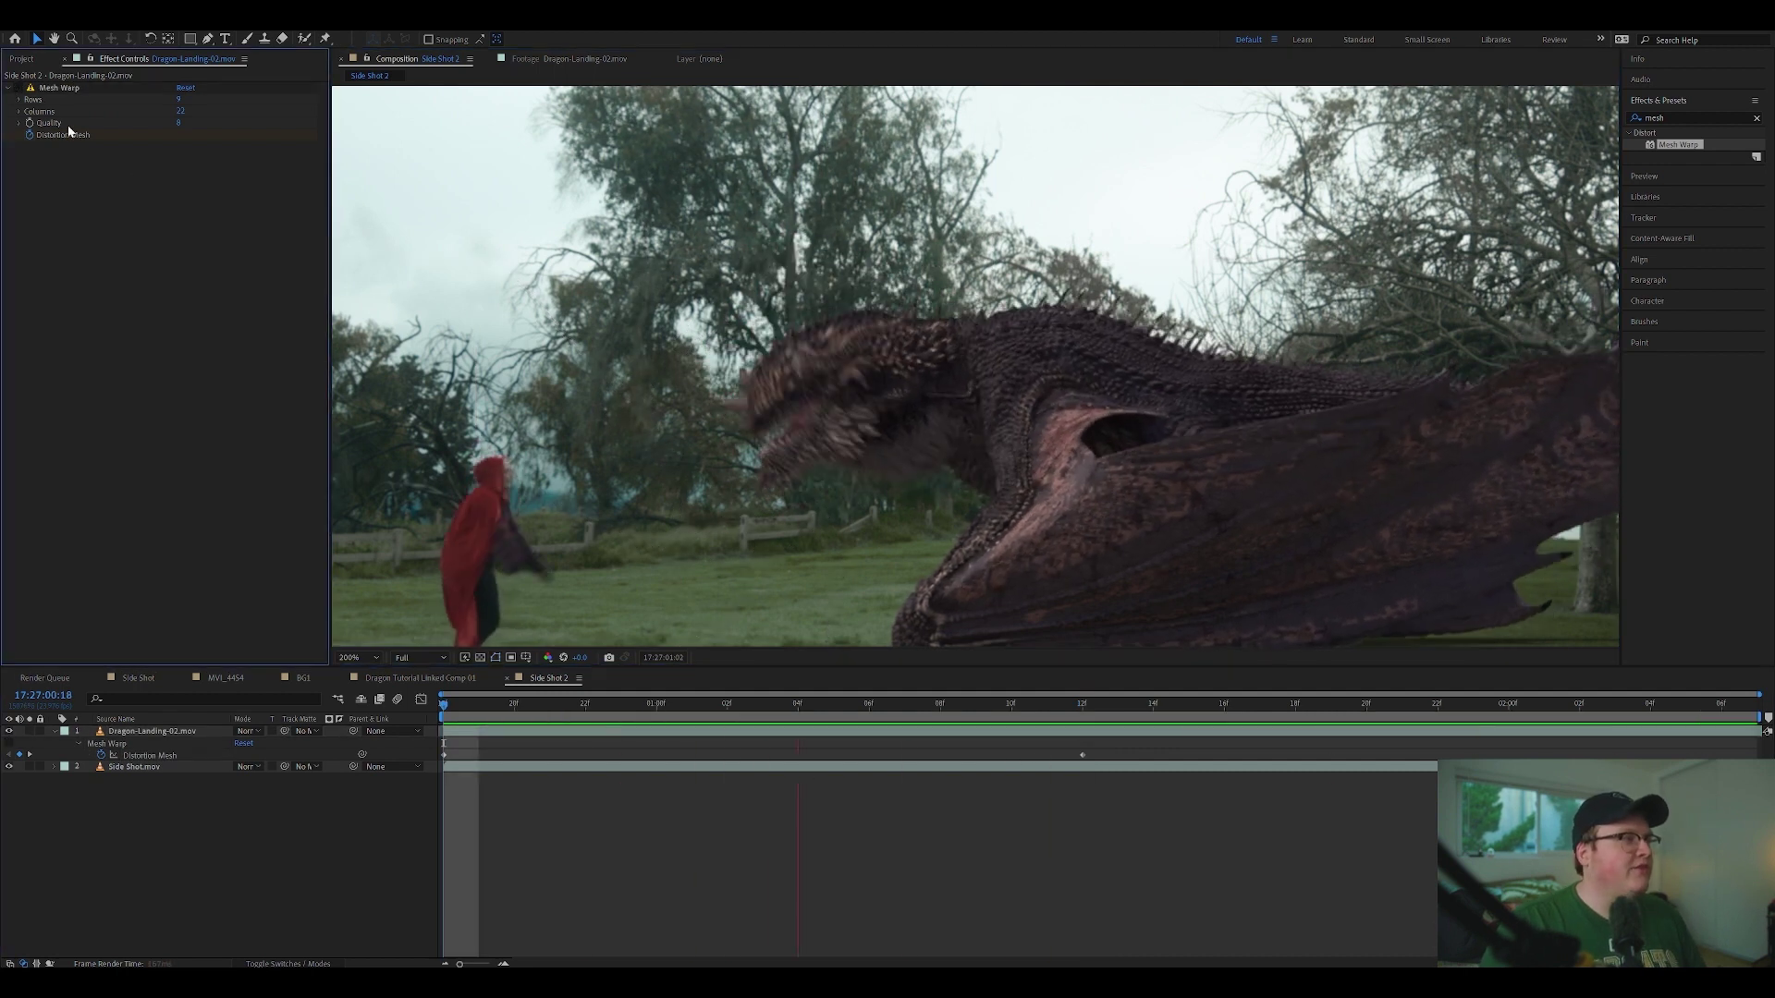
{"action": "key", "text": "space"}
{"action": "key", "text": "space"}
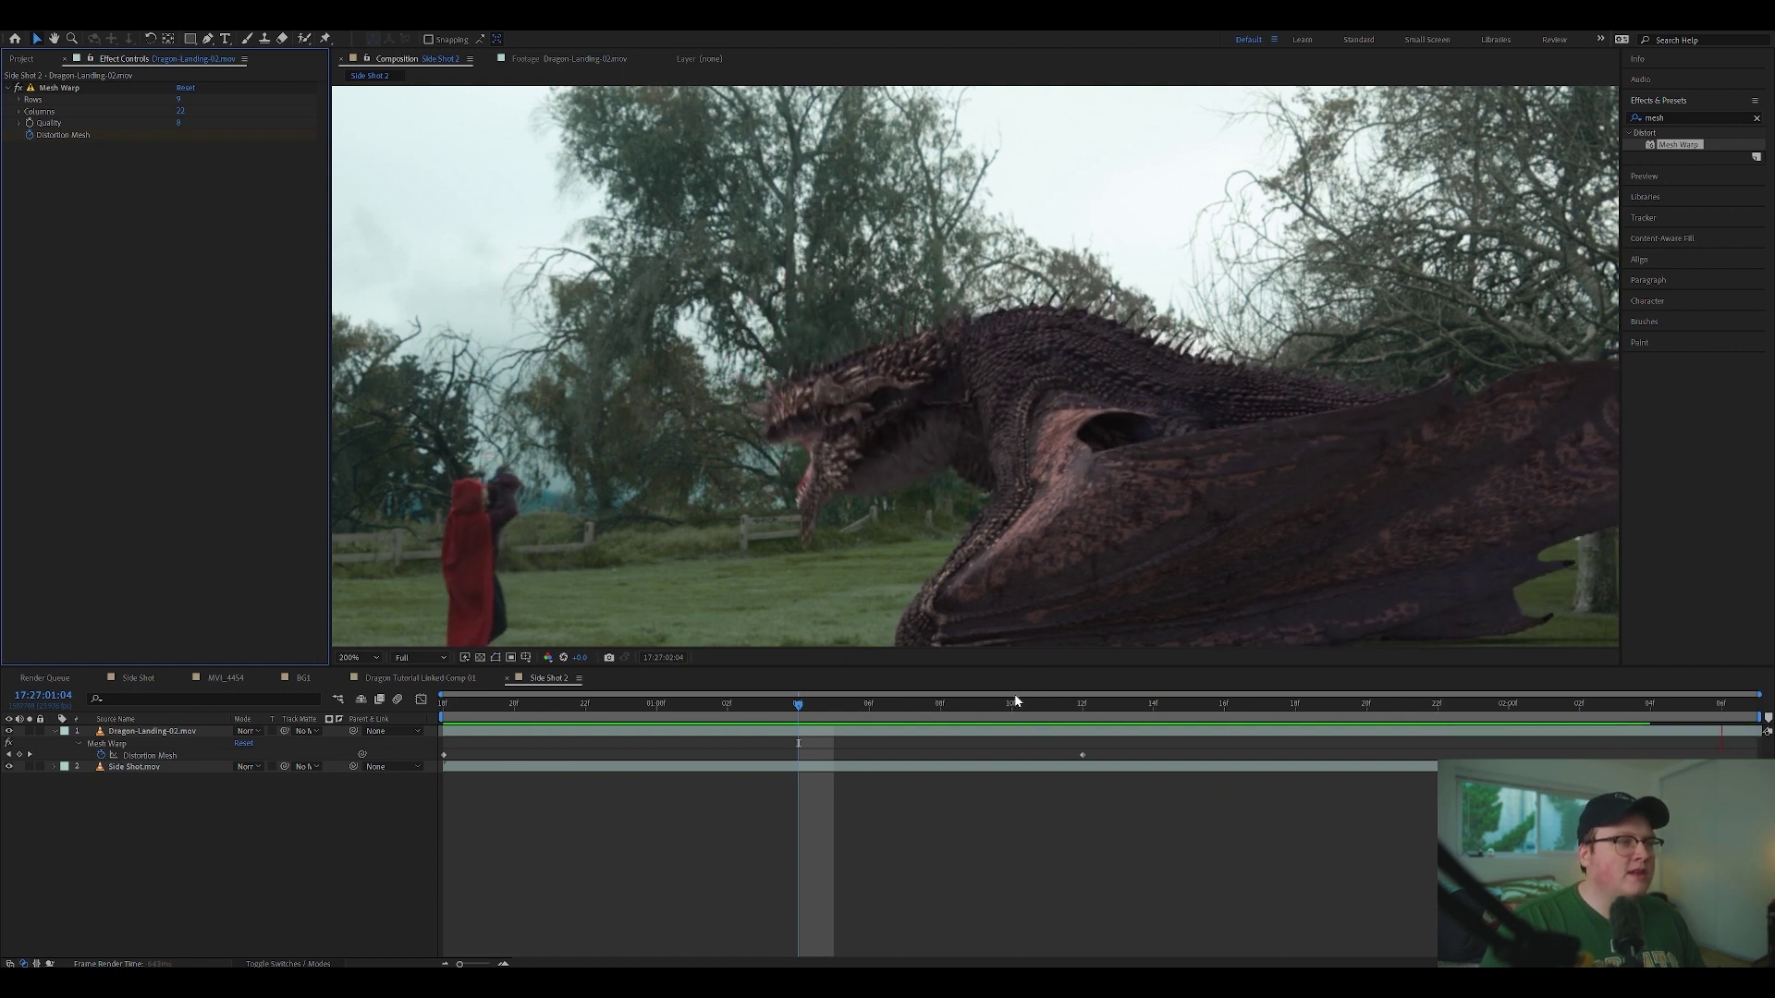
{"action": "left_click_drag", "start_coordinate": [1162, 708], "coordinate": [1080, 726]}
{"action": "left_click", "coordinate": [801, 708]}
{"action": "key", "text": "space"}
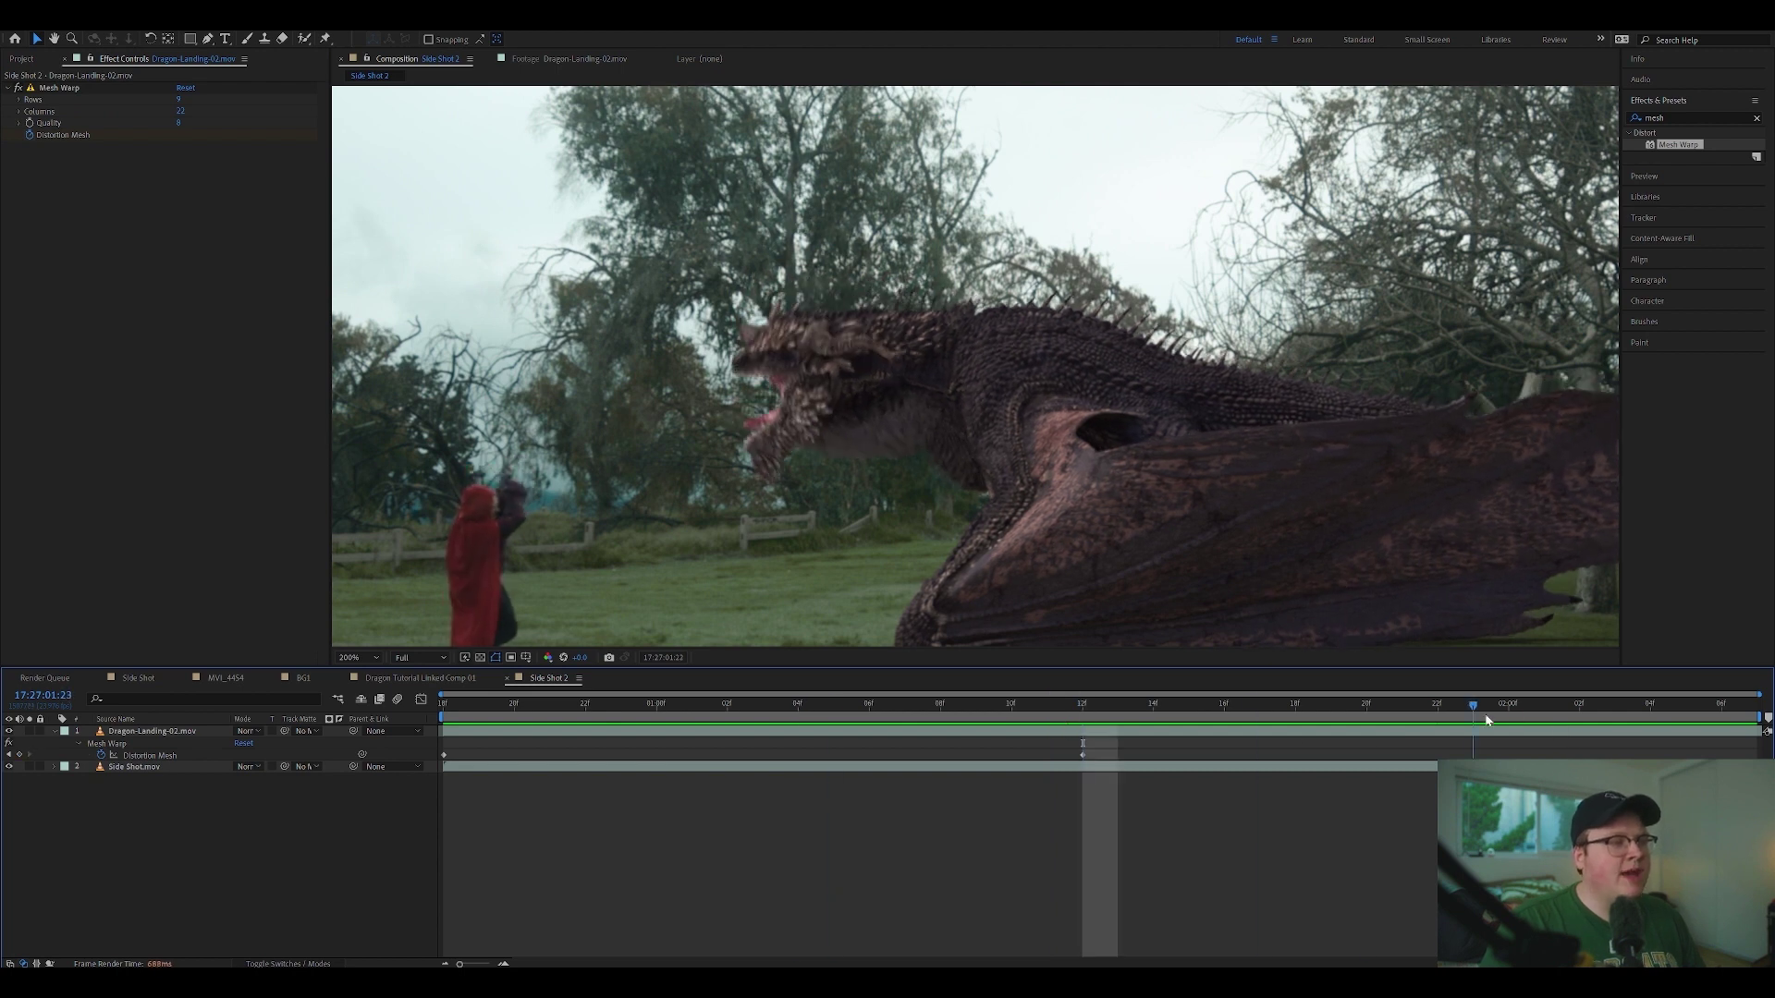
Step: Enable time remapping on the dragon layer and add a Time Remap keyframe at 17:27:01:12
{"action": "left_click_drag", "start_coordinate": [1379, 694], "coordinate": [1034, 712]}
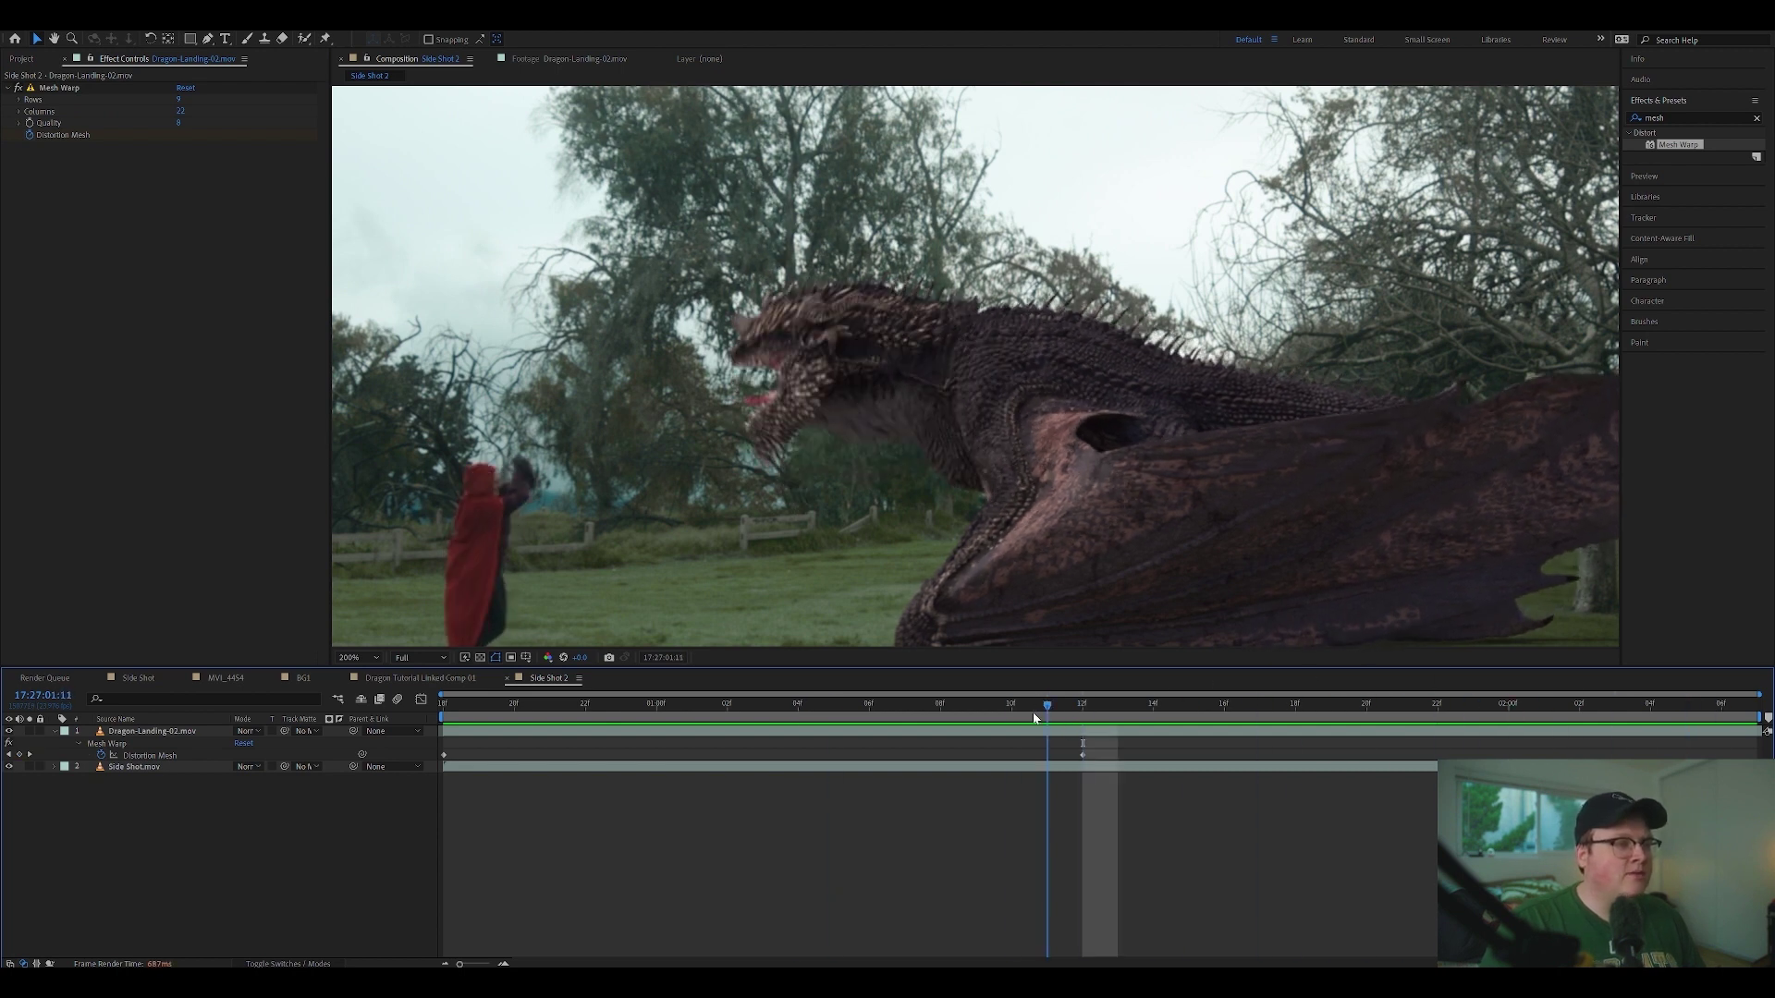
{"action": "right_click", "coordinate": [144, 732]}
{"action": "mouse_move", "coordinate": [241, 425]}
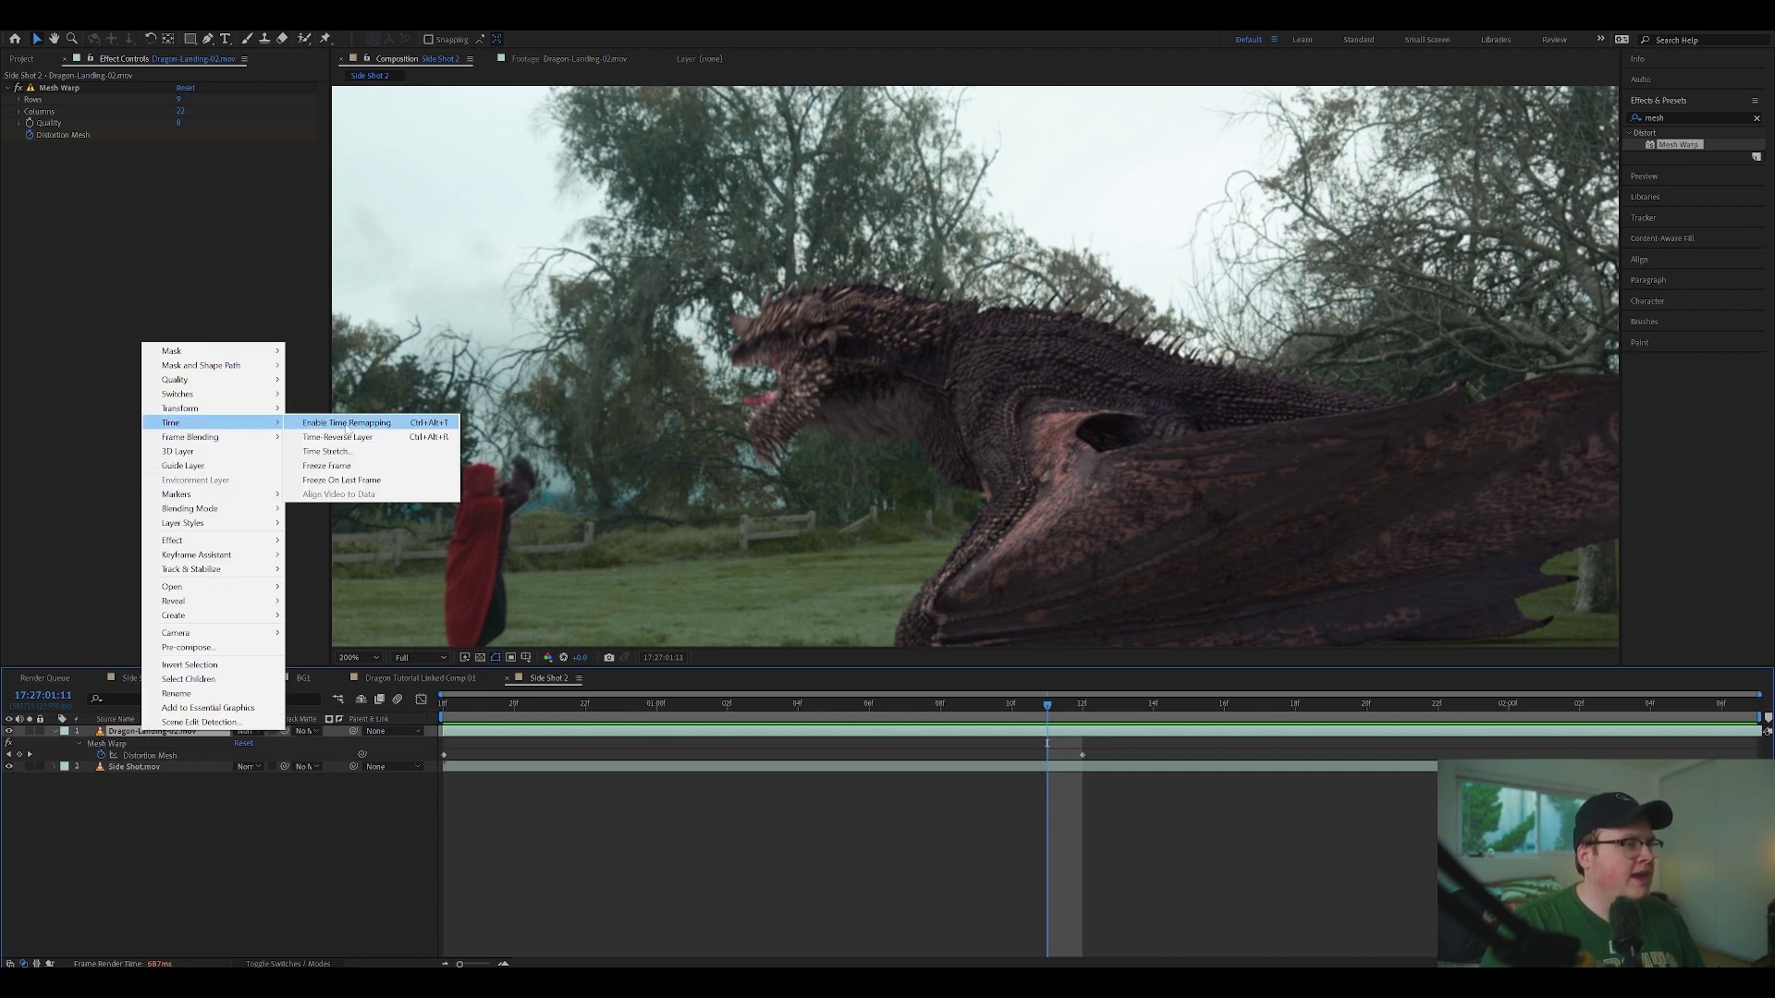
{"action": "left_click", "coordinate": [346, 424]}
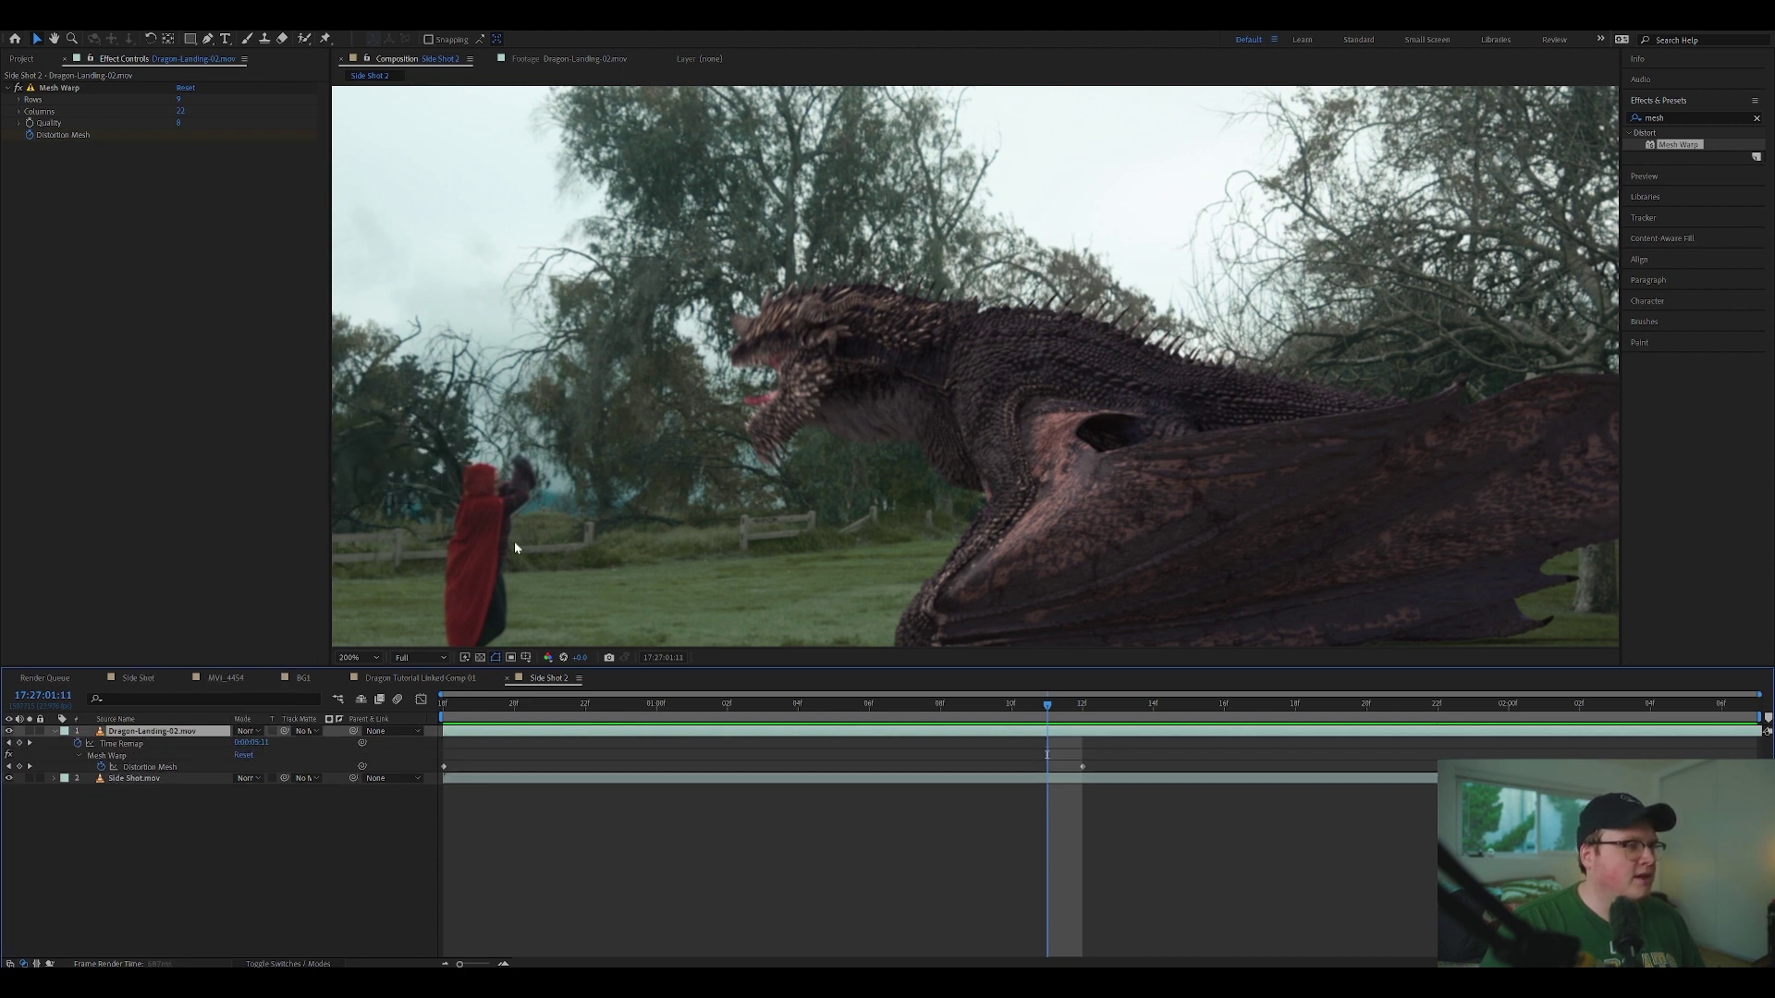
{"action": "left_click_drag", "start_coordinate": [1006, 717], "coordinate": [1082, 722]}
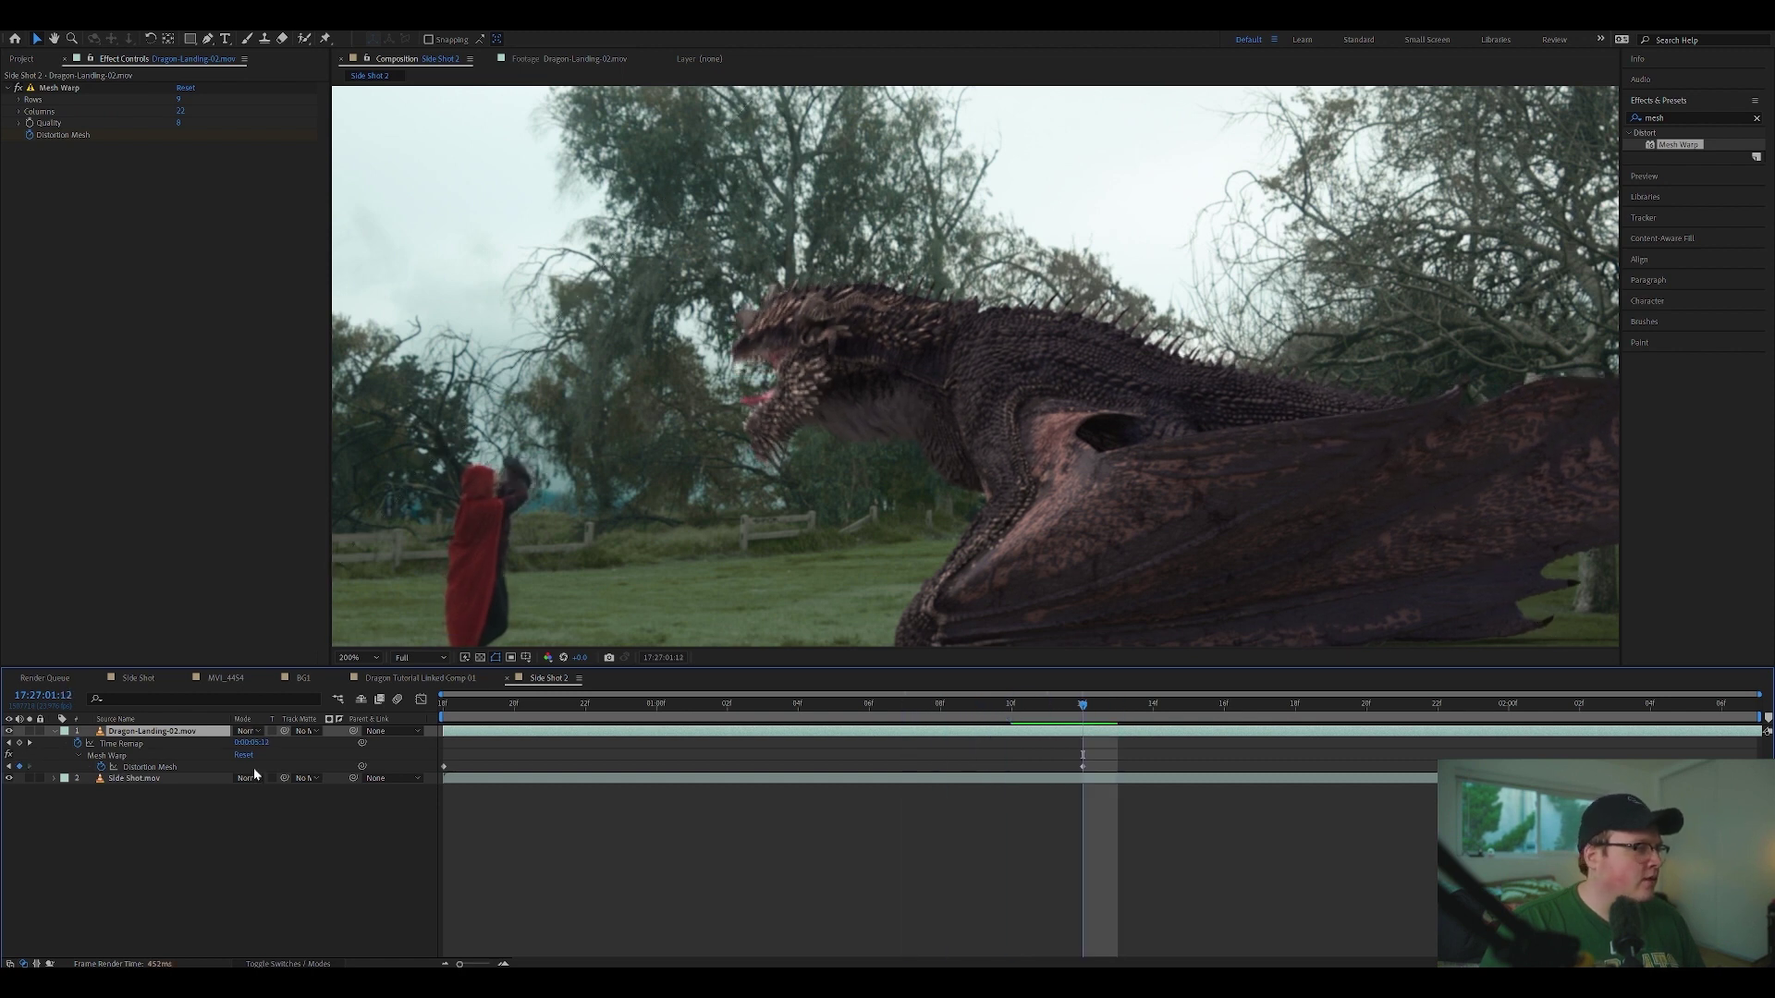
{"action": "left_click", "coordinate": [19, 743]}
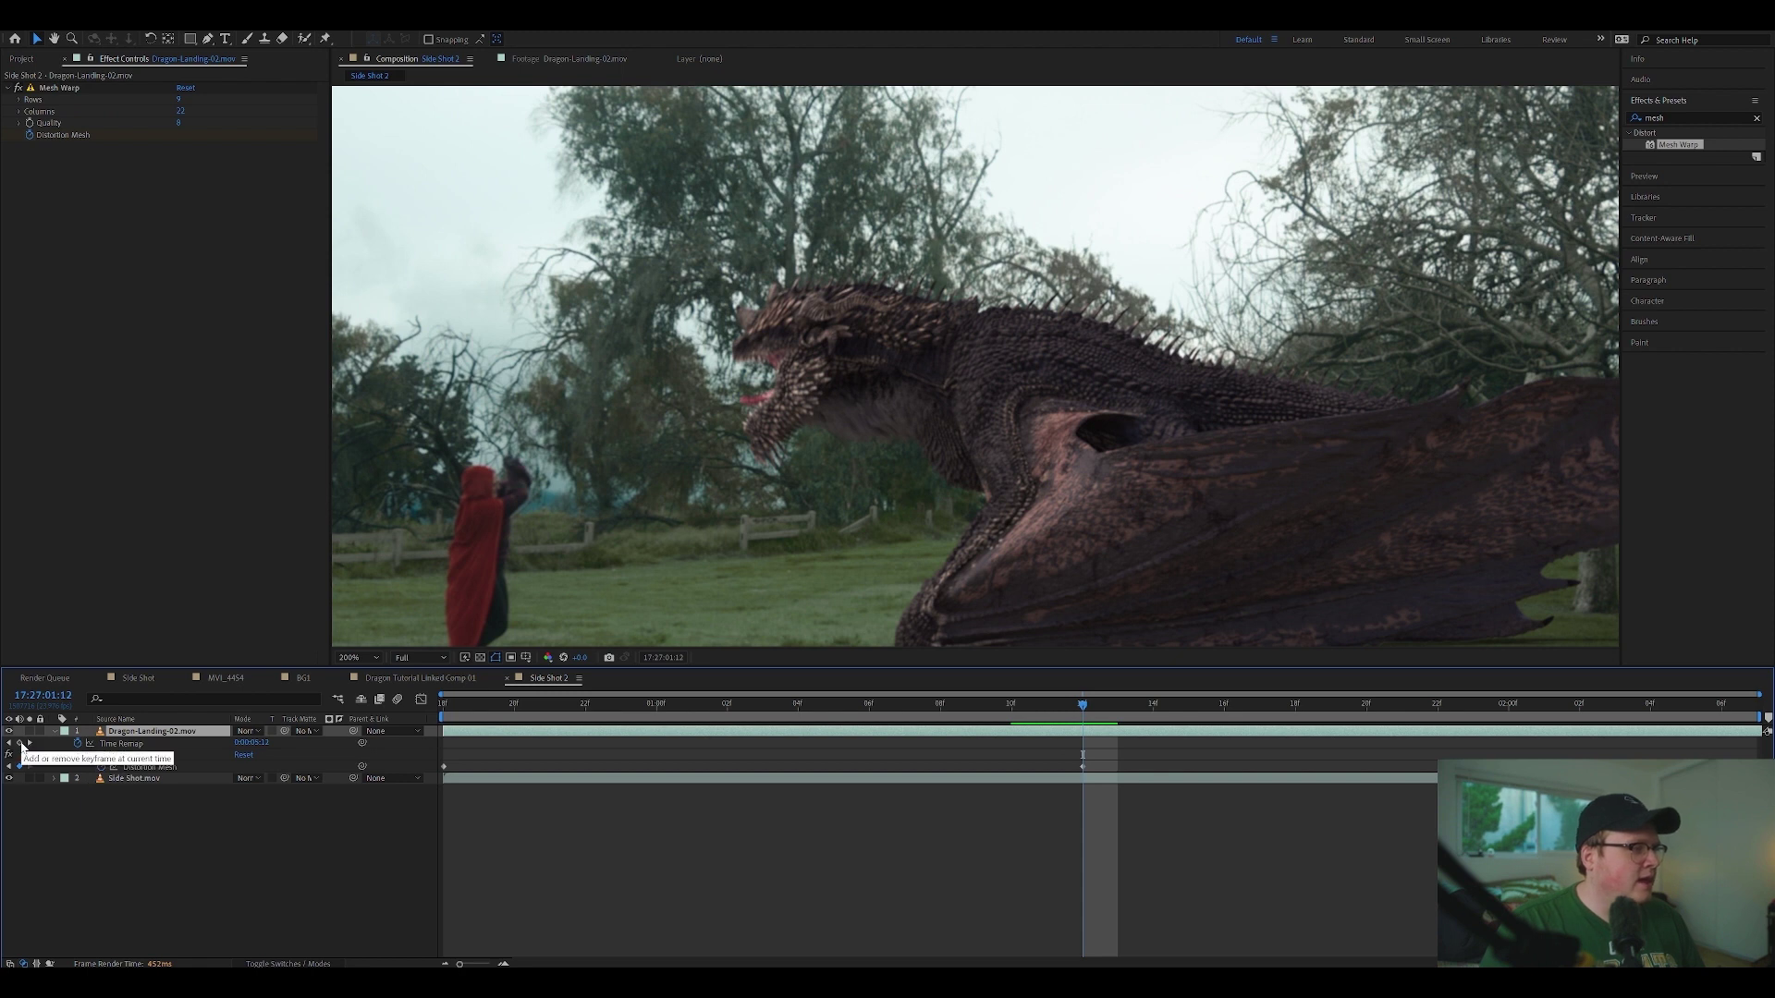
Step: Add a Time Remap keyframe at 17:27:01:18 and move it to the end of the timeline to slow the dragon's motion
{"action": "left_click", "coordinate": [1118, 719]}
{"action": "left_click_drag", "start_coordinate": [1151, 714], "coordinate": [1295, 717]}
{"action": "left_click", "coordinate": [1329, 710]}
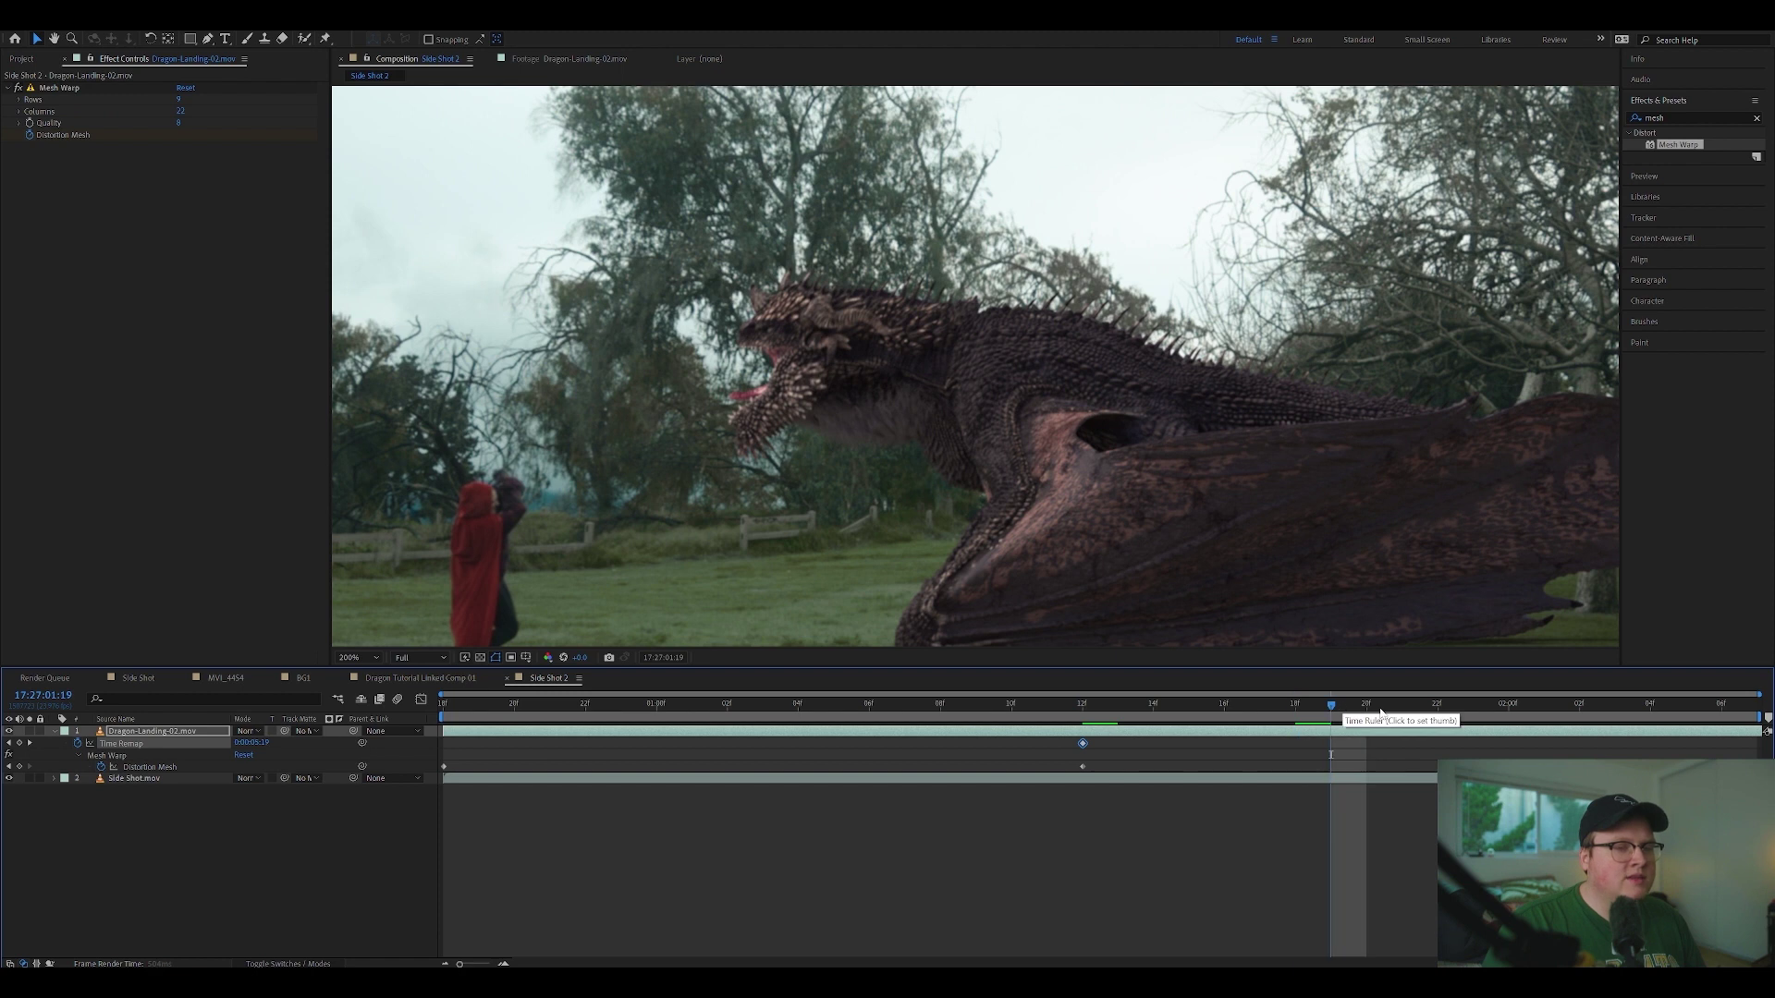
{"action": "left_click", "coordinate": [1313, 720]}
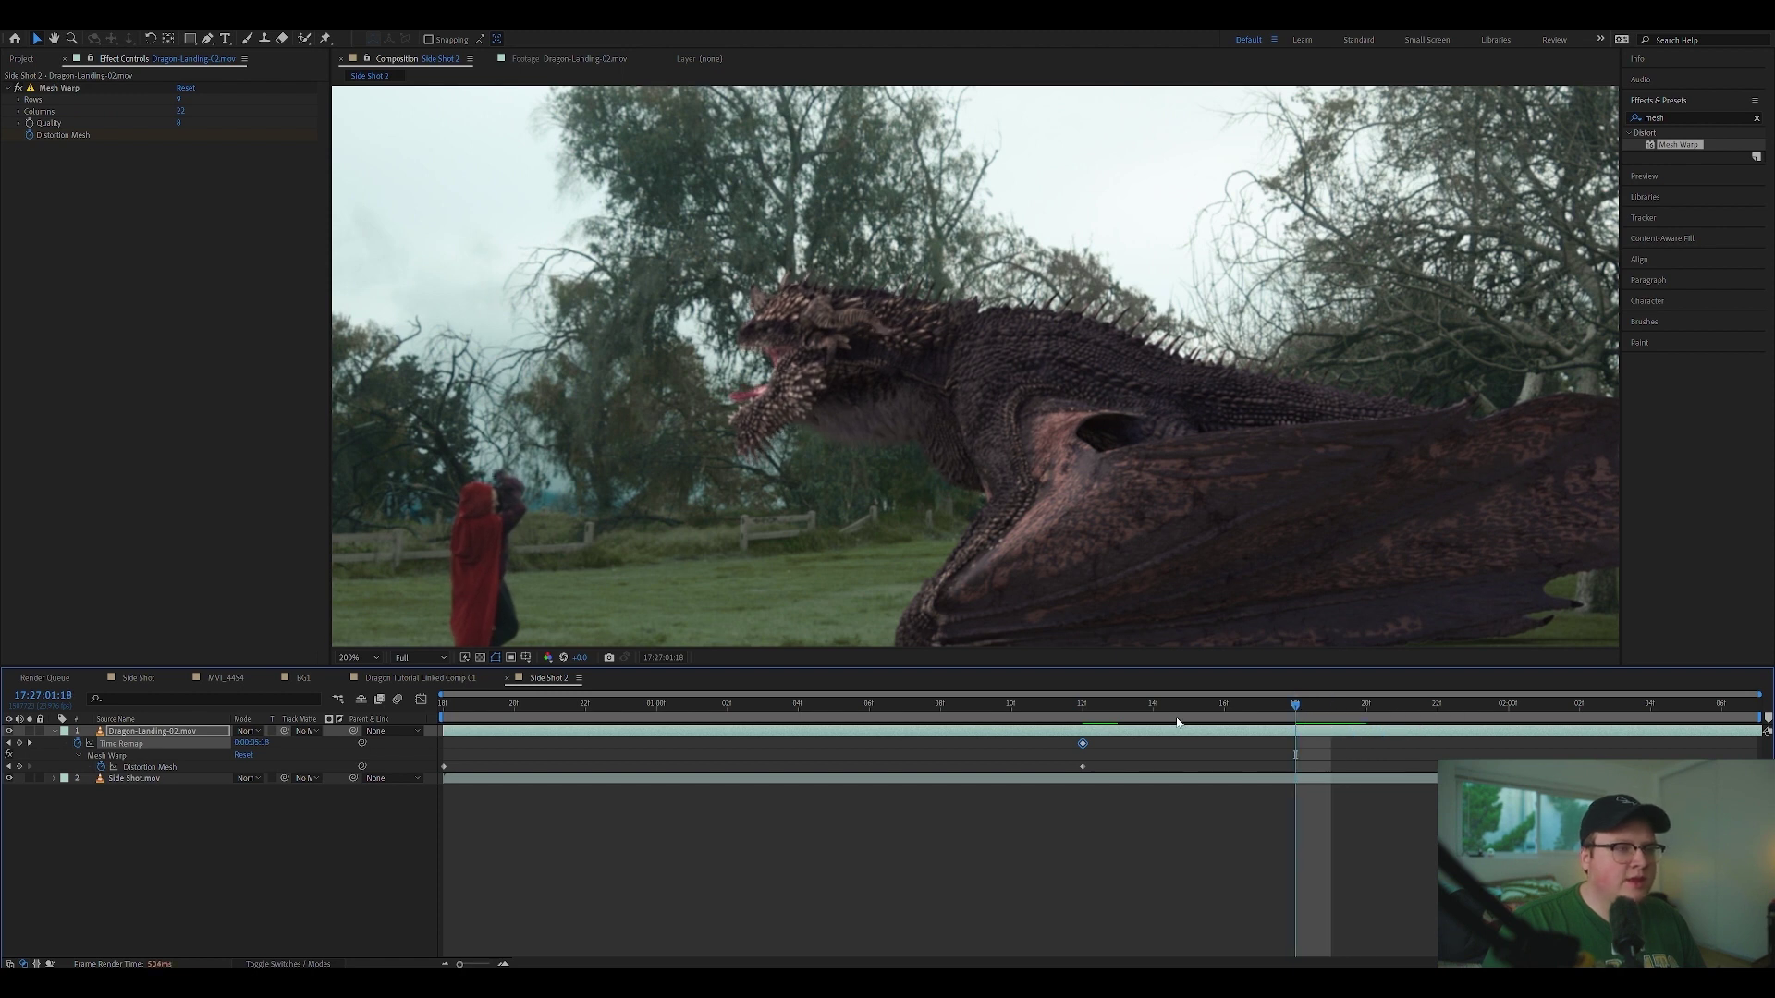
{"action": "left_click", "coordinate": [19, 743]}
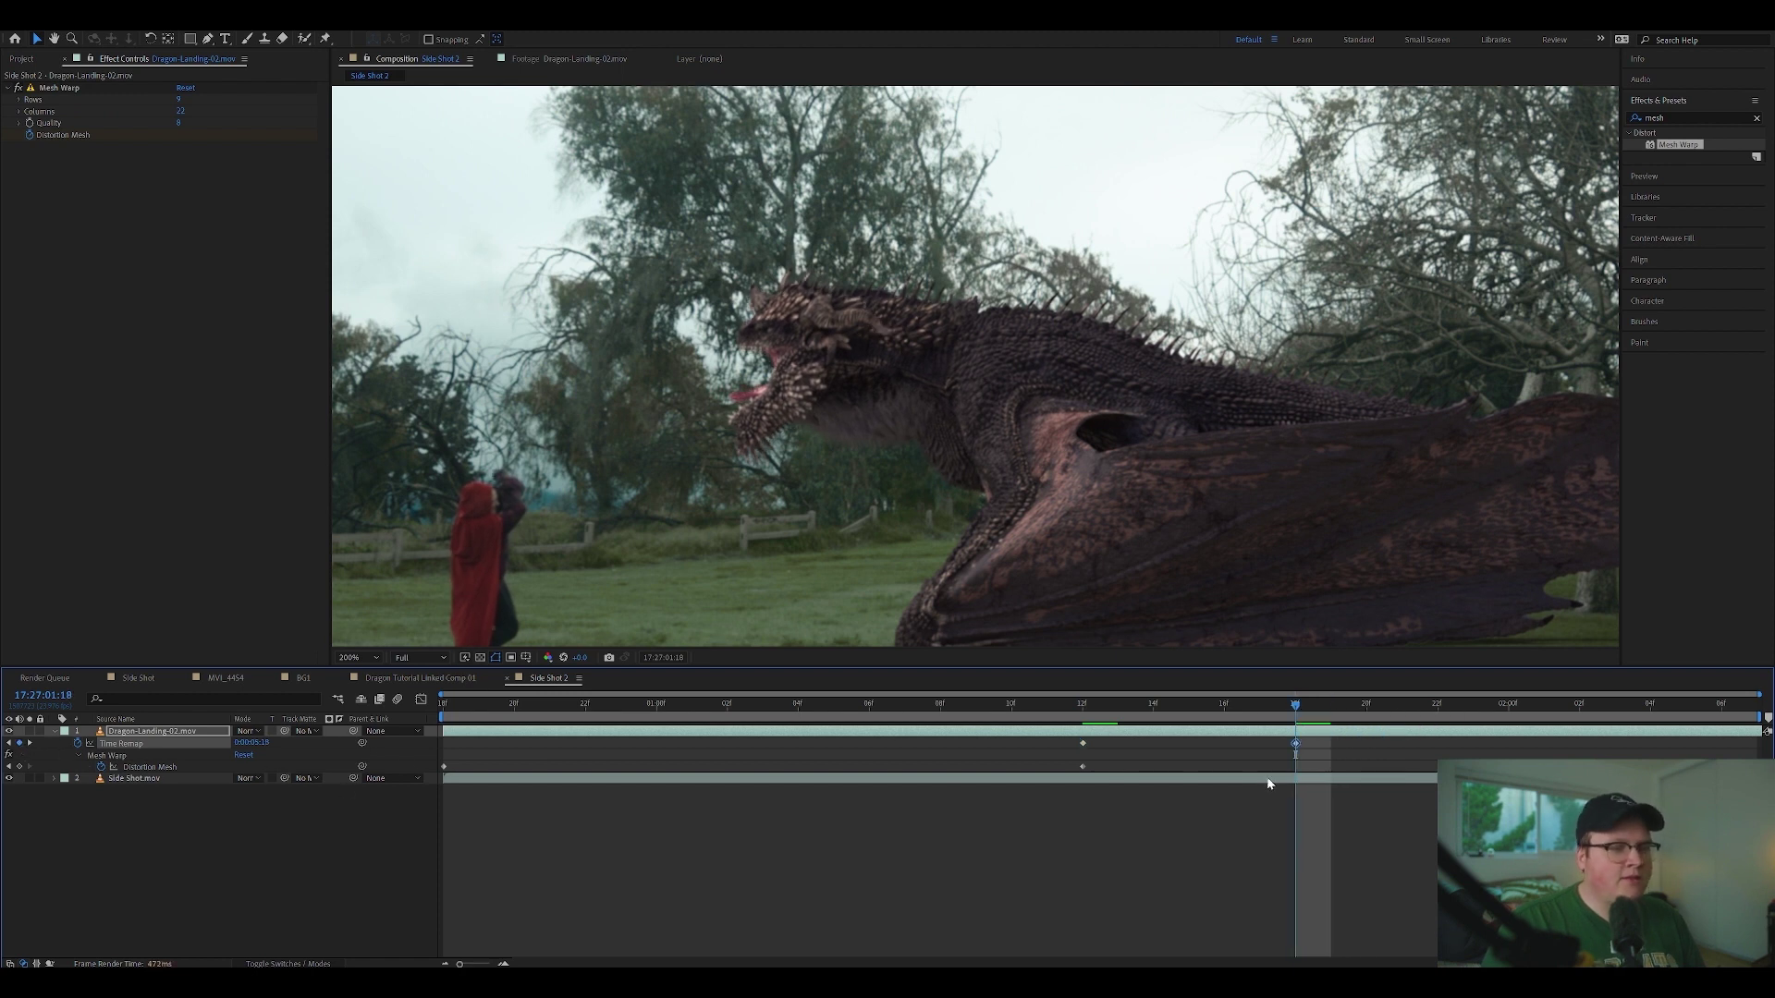
{"action": "left_click_drag", "start_coordinate": [1295, 744], "coordinate": [1756, 743]}
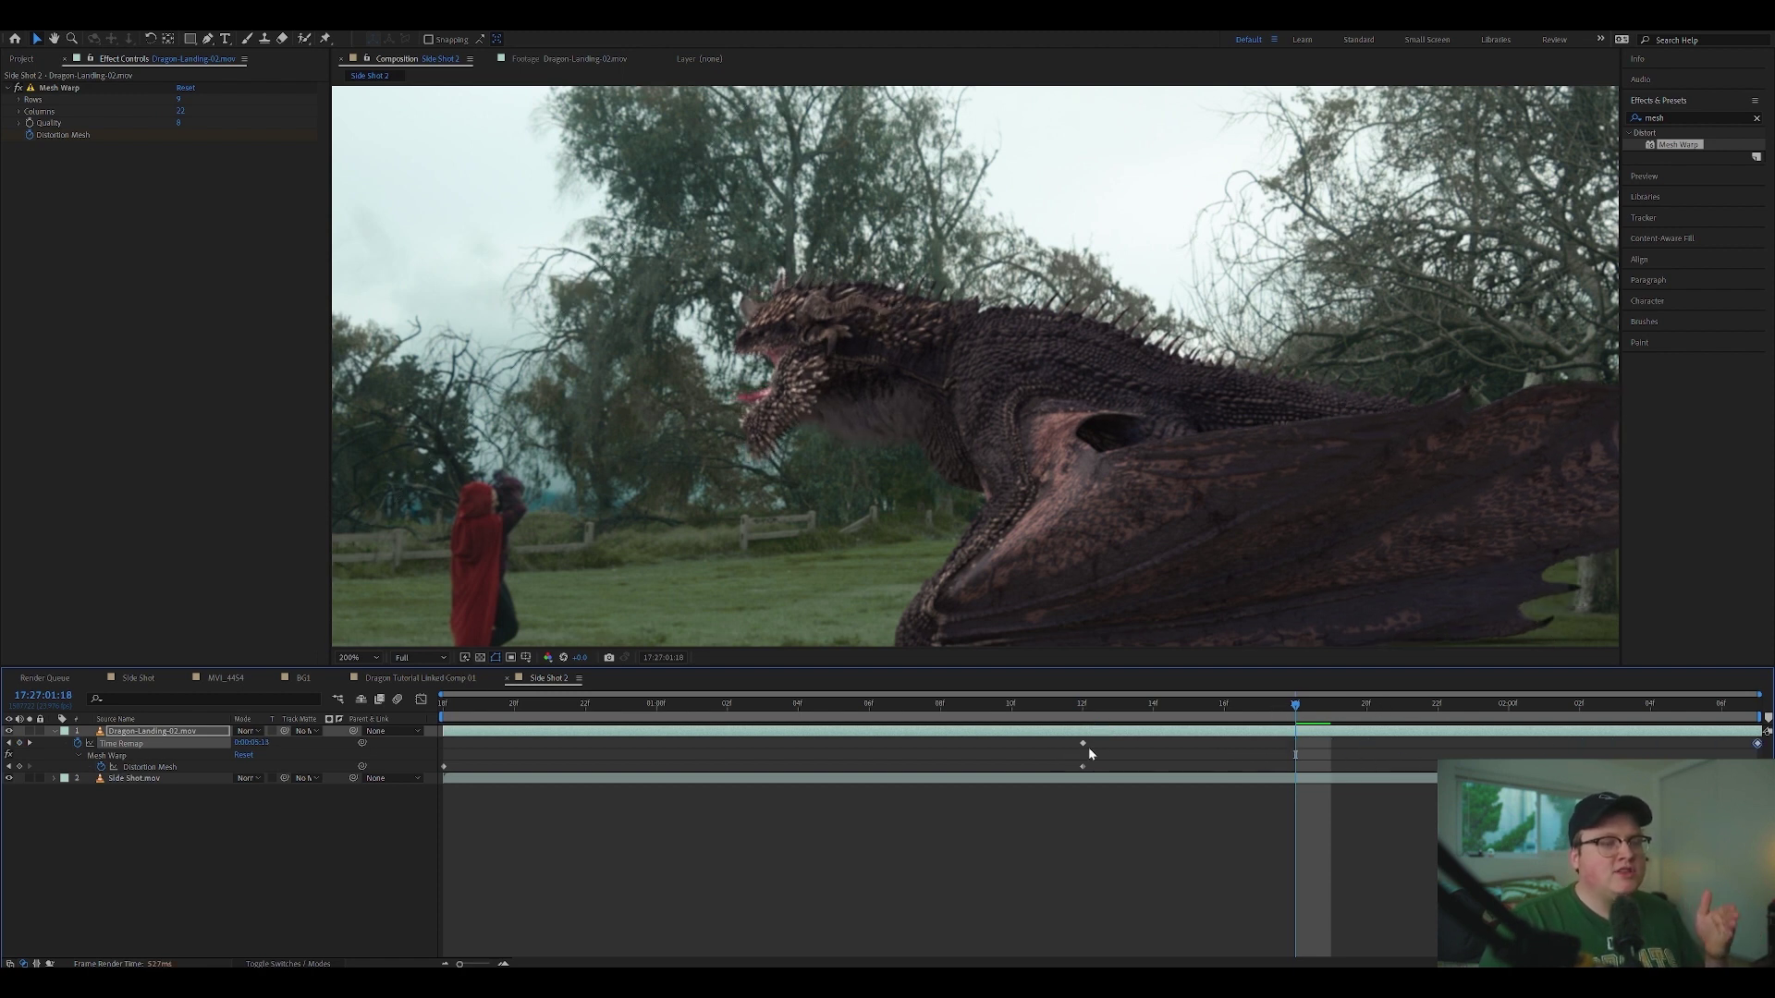
Step: Play and scrub the time-remapped dragon motion after 17:27:01:12
{"action": "left_click_drag", "start_coordinate": [1289, 711], "coordinate": [1073, 733]}
{"action": "key", "text": "space"}
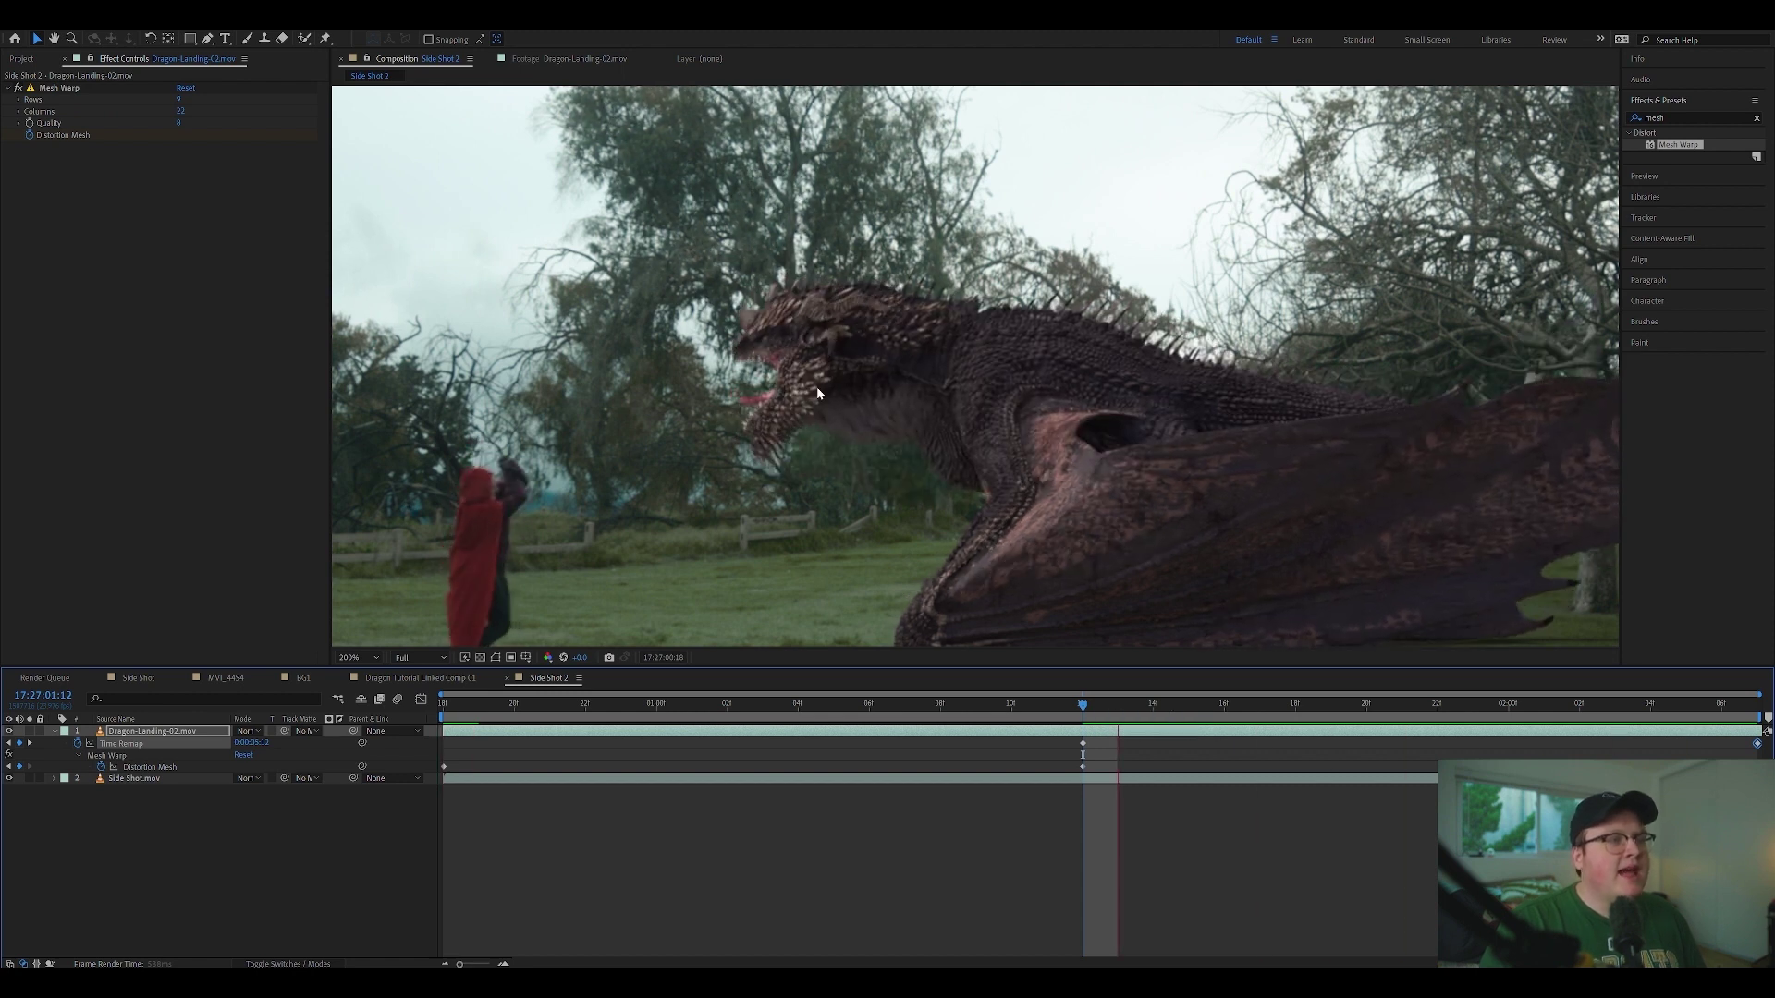
{"action": "left_click_drag", "start_coordinate": [1223, 705], "coordinate": [1454, 707]}
{"action": "left_click", "coordinate": [1083, 707]}
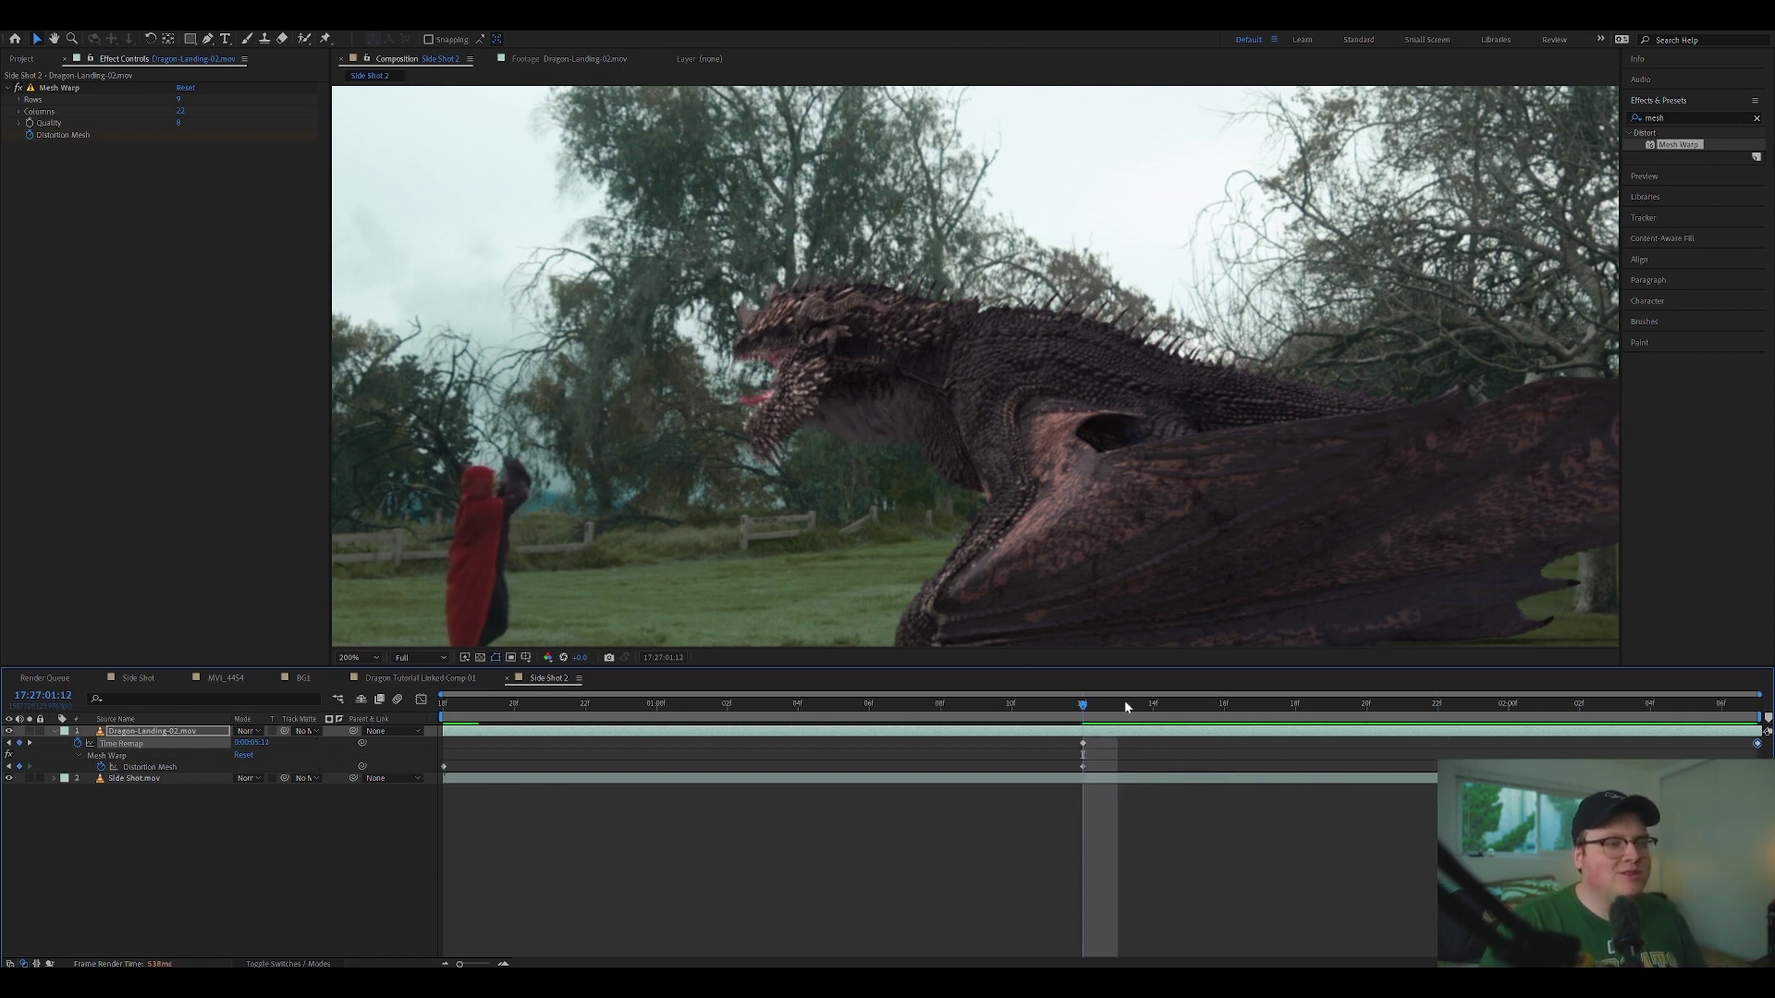
Step: Show the layer switches, recheck the slowed motion, and turn on frame blending for the dragon layer
{"action": "left_click", "coordinate": [282, 963]}
{"action": "mouse_move", "coordinate": [1105, 708]}
{"action": "left_mouse_down"}
{"action": "mouse_move", "coordinate": [1173, 706]}
{"action": "mouse_move", "coordinate": [1113, 717]}
{"action": "left_mouse_up"}
{"action": "key", "text": "space"}
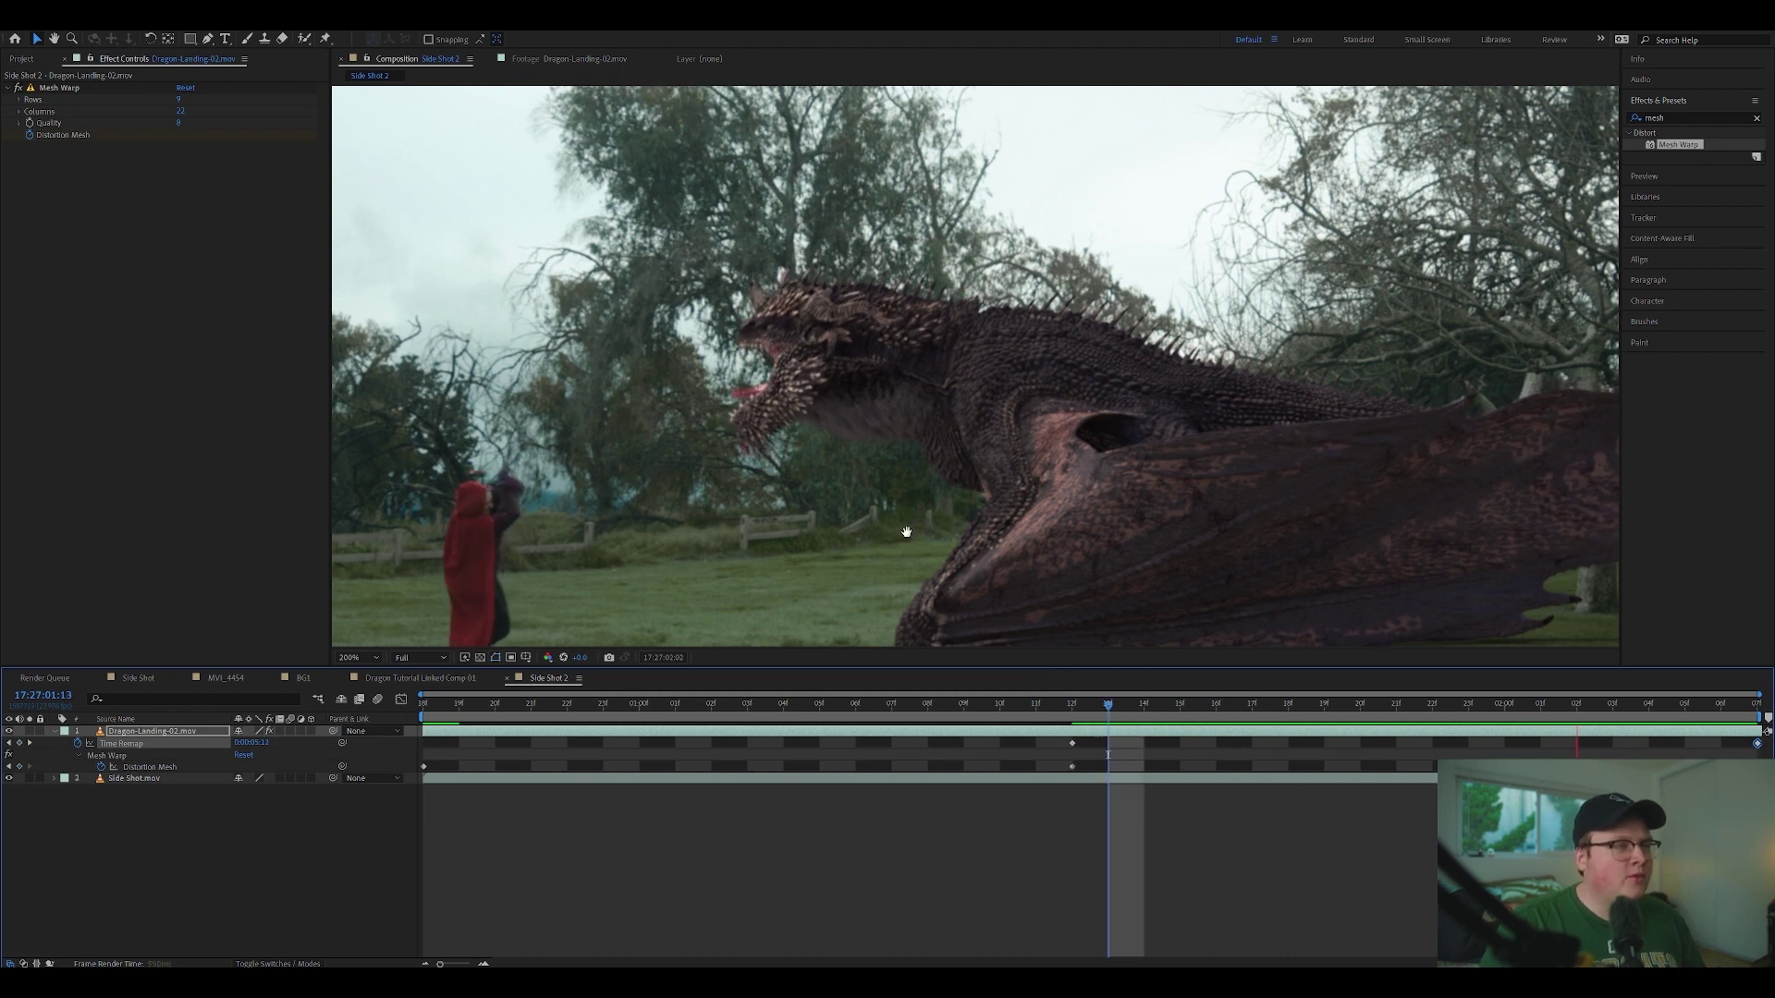
{"action": "key", "text": "Page_Up"}
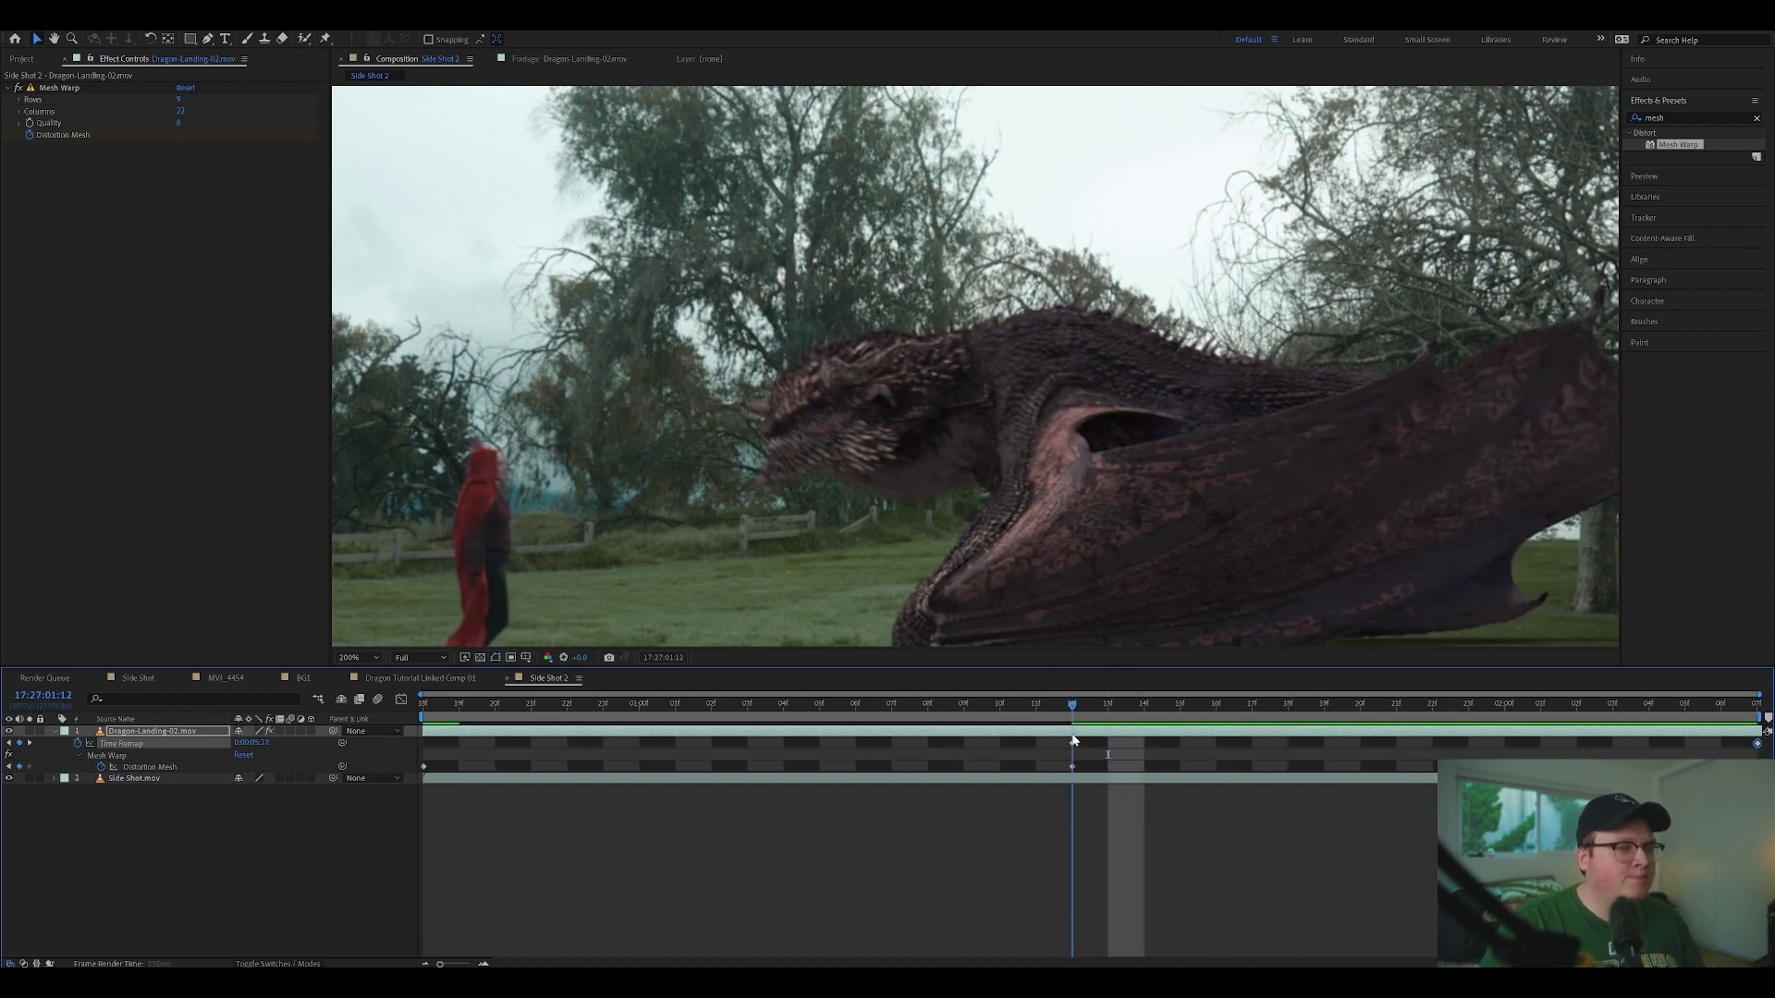
{"action": "left_click", "coordinate": [280, 730]}
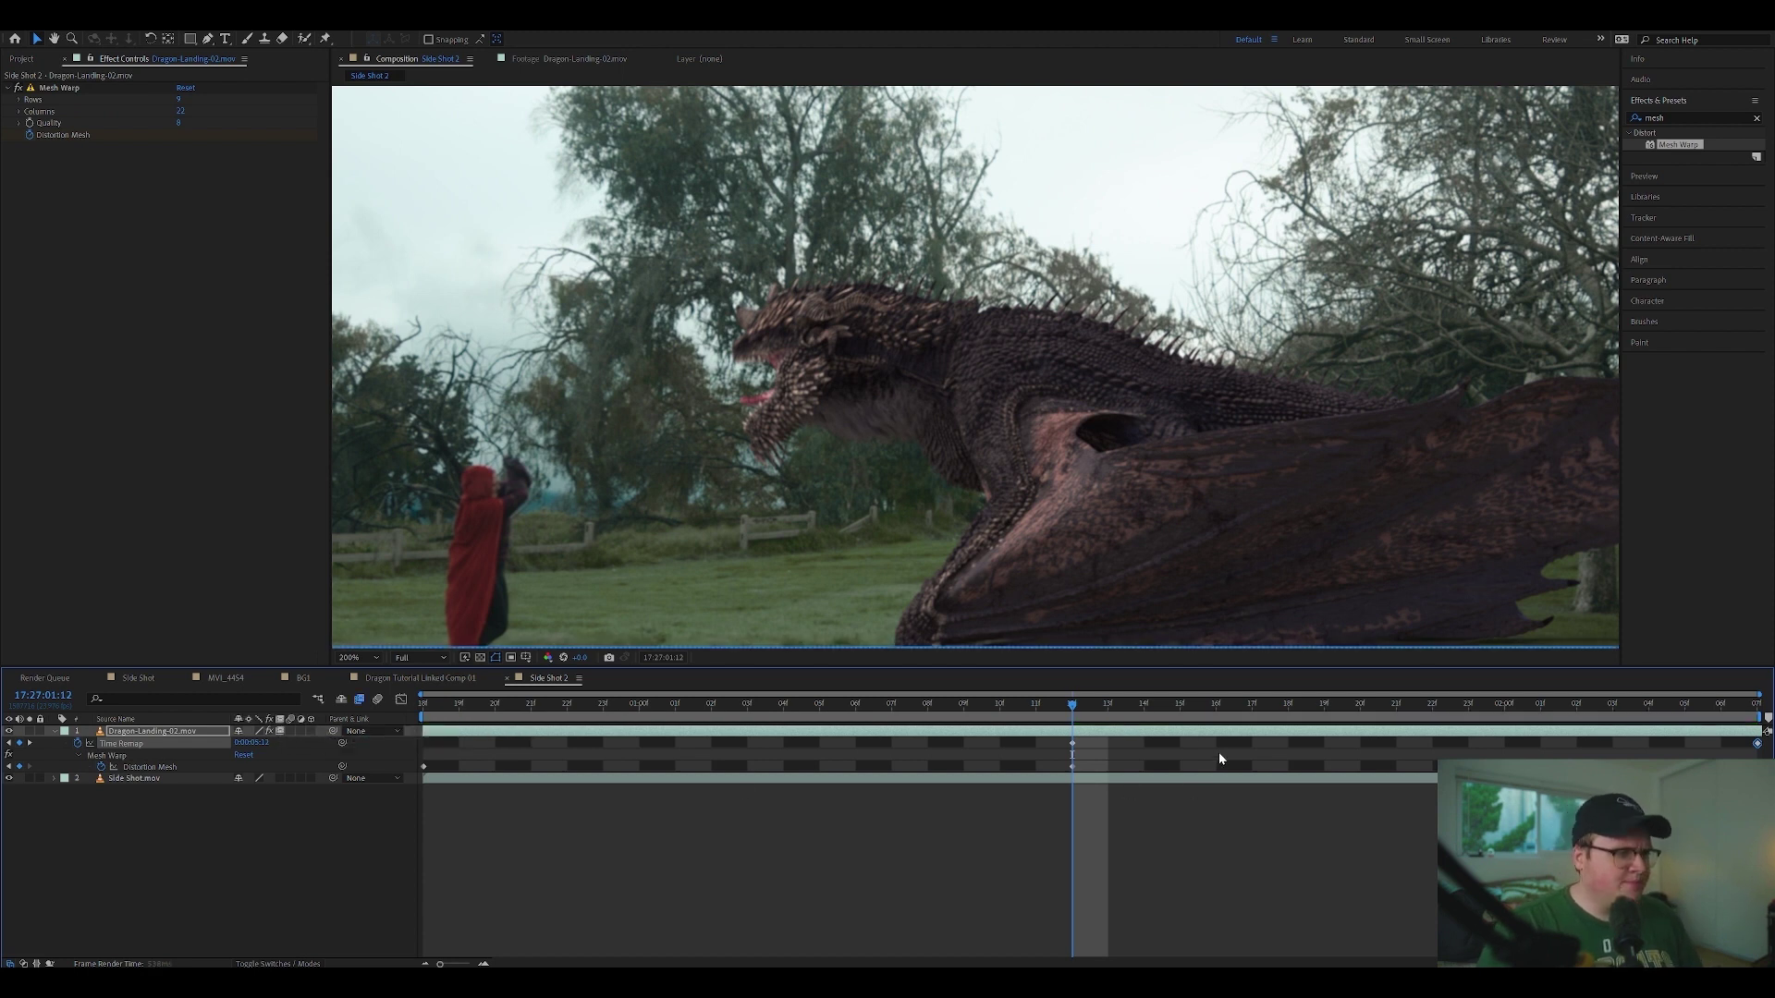
Step: Review the frame-blended slow motion from 17:27:01:12, and play the whole shot from 17:27:00:18
{"action": "key", "text": "space"}
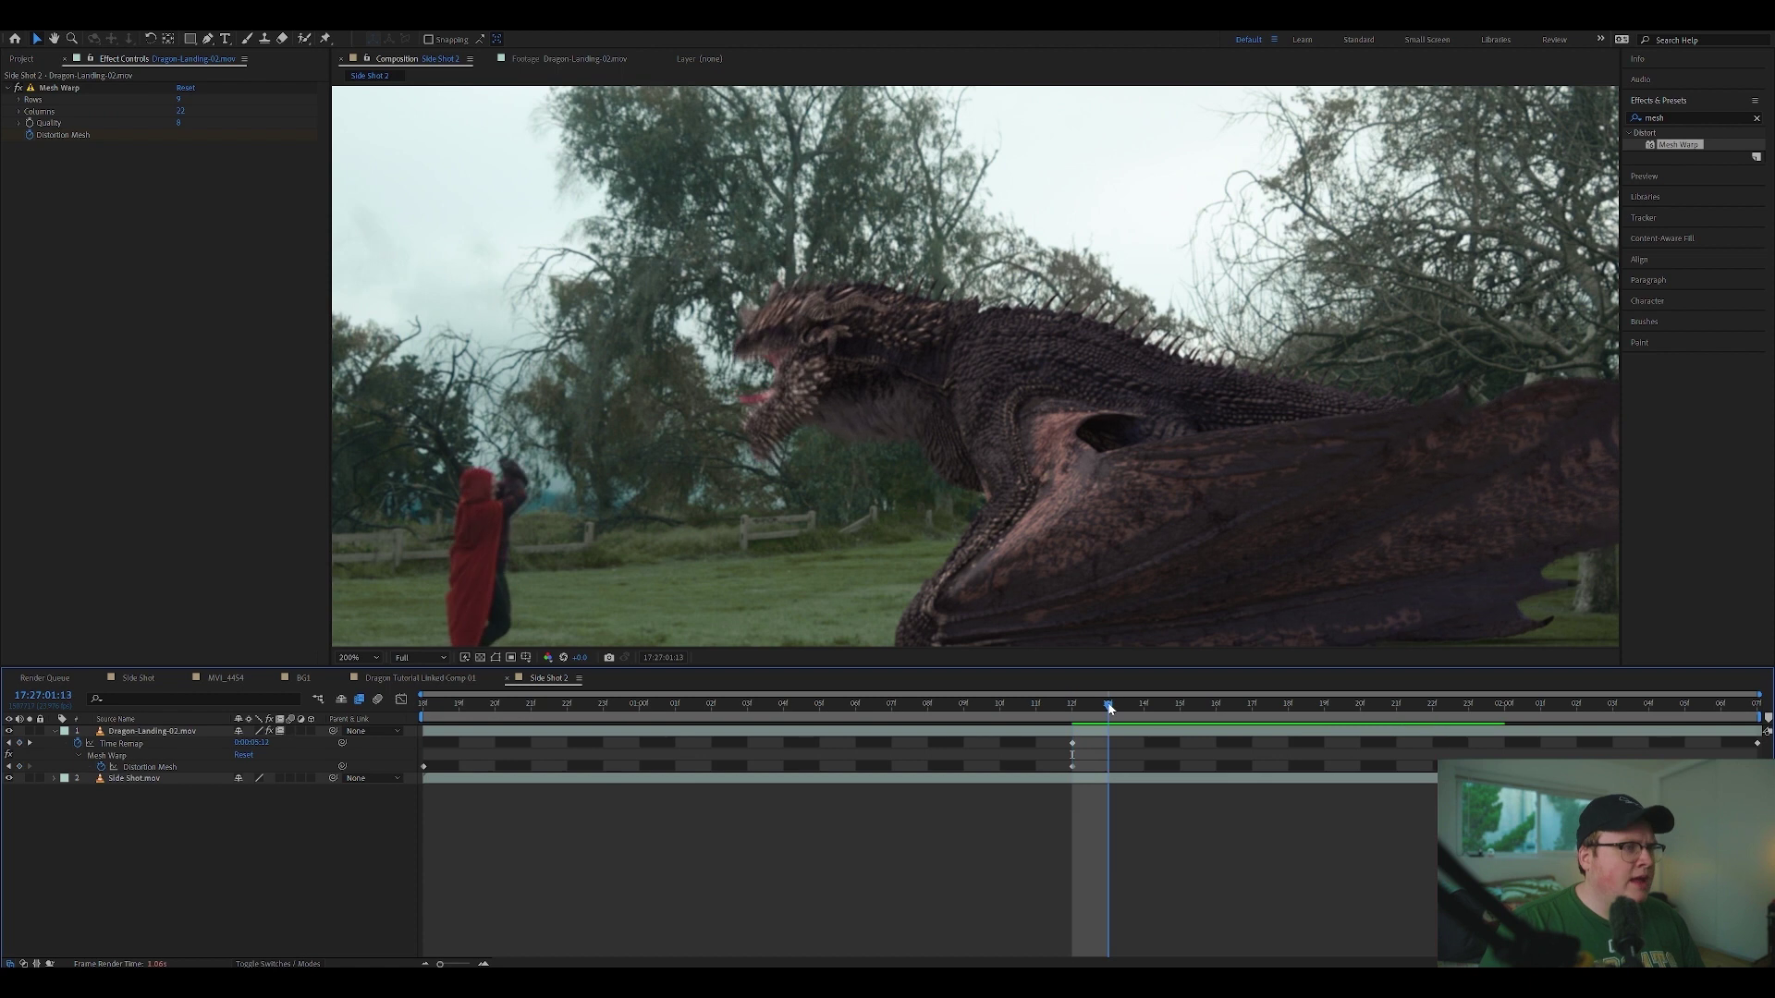
{"action": "key", "text": "space"}
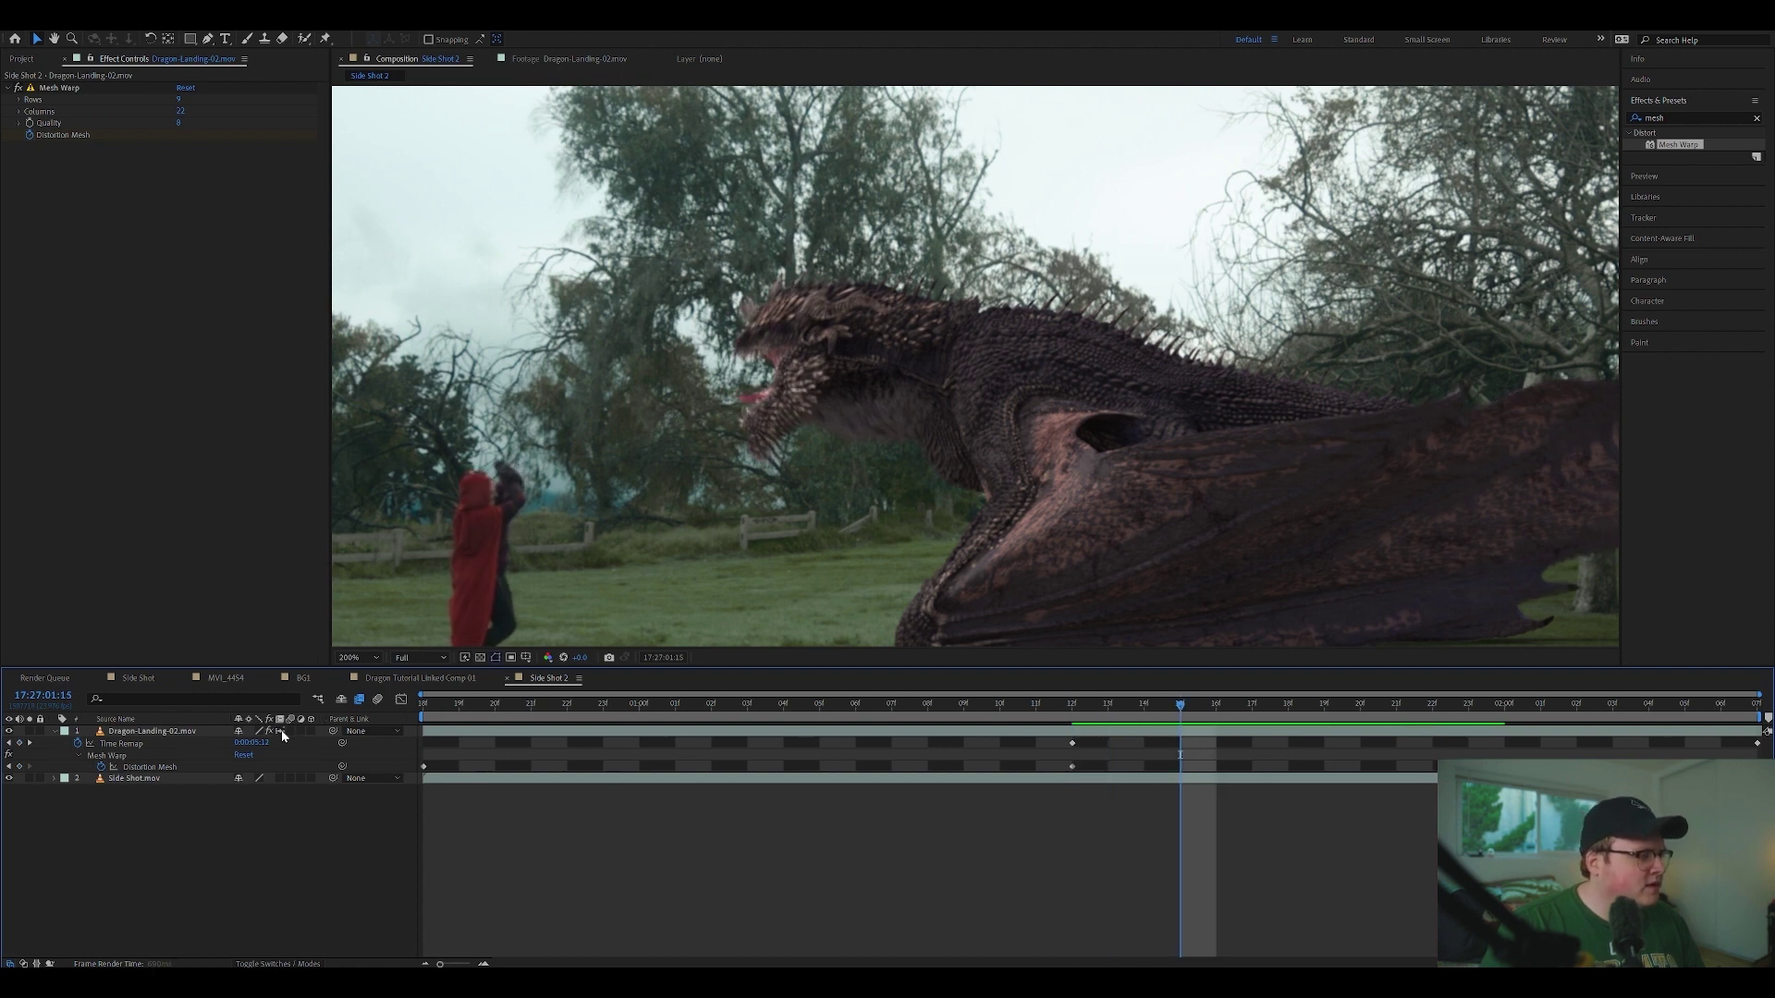
{"action": "left_click_drag", "start_coordinate": [1185, 703], "coordinate": [1073, 706]}
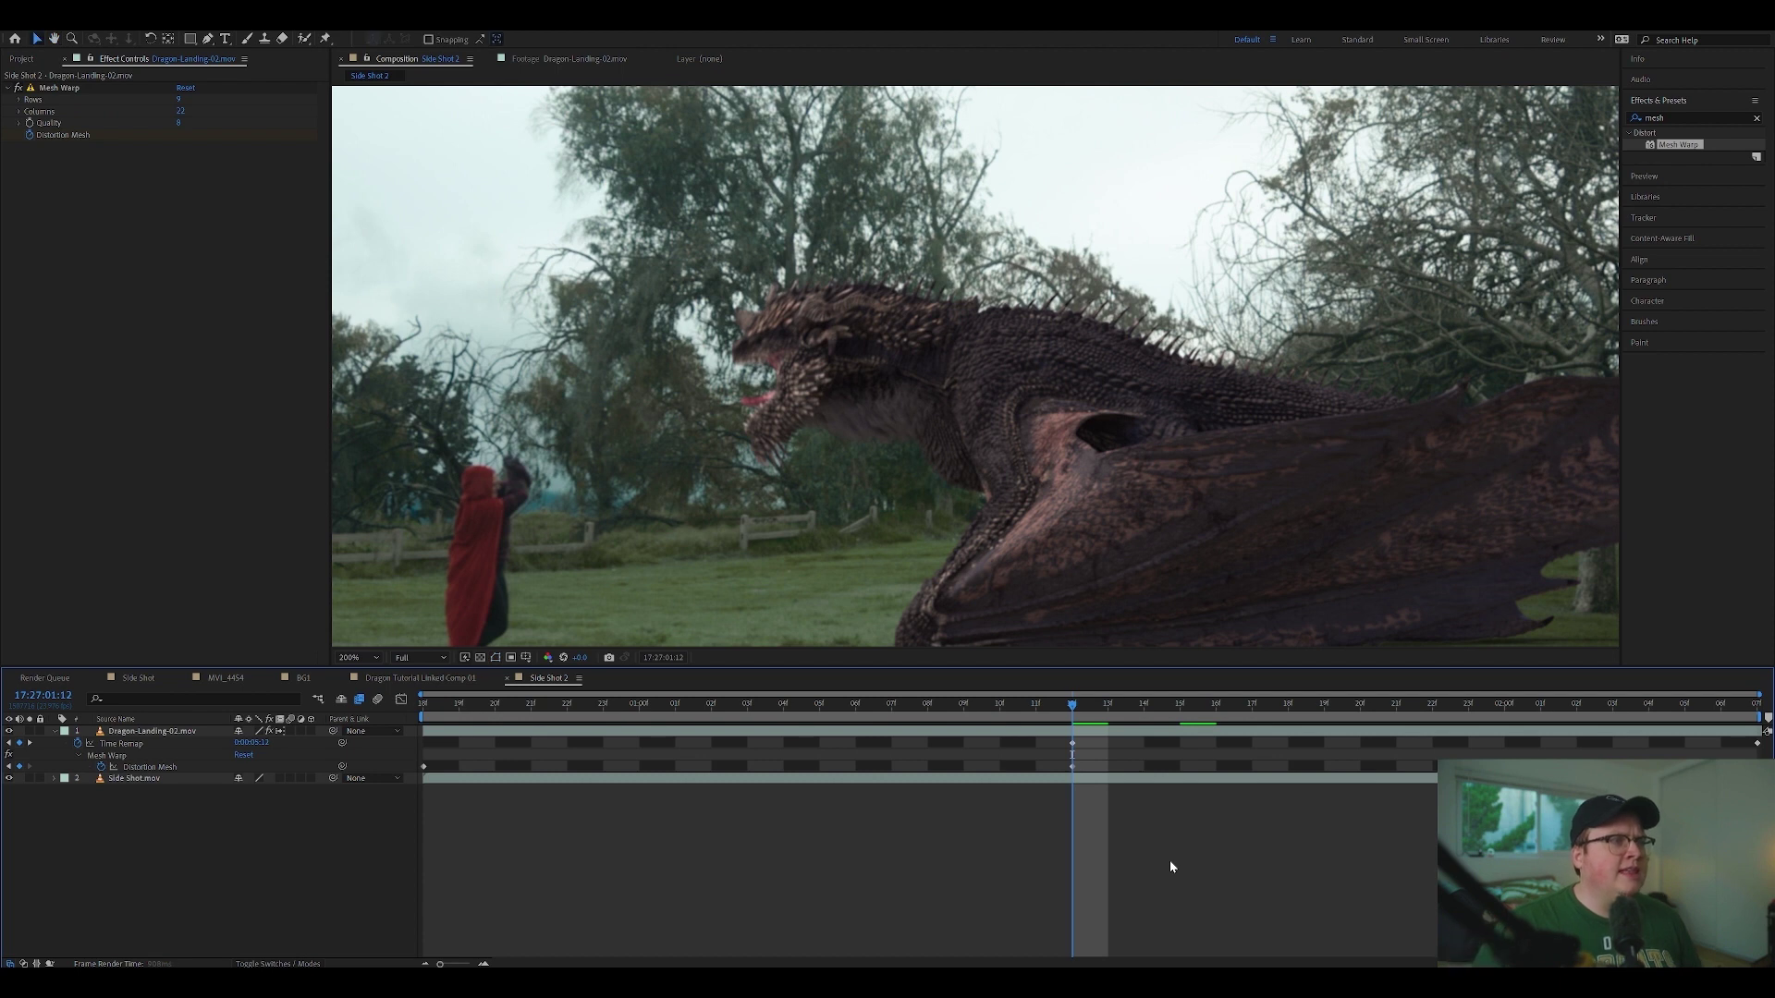
{"action": "key", "text": "space"}
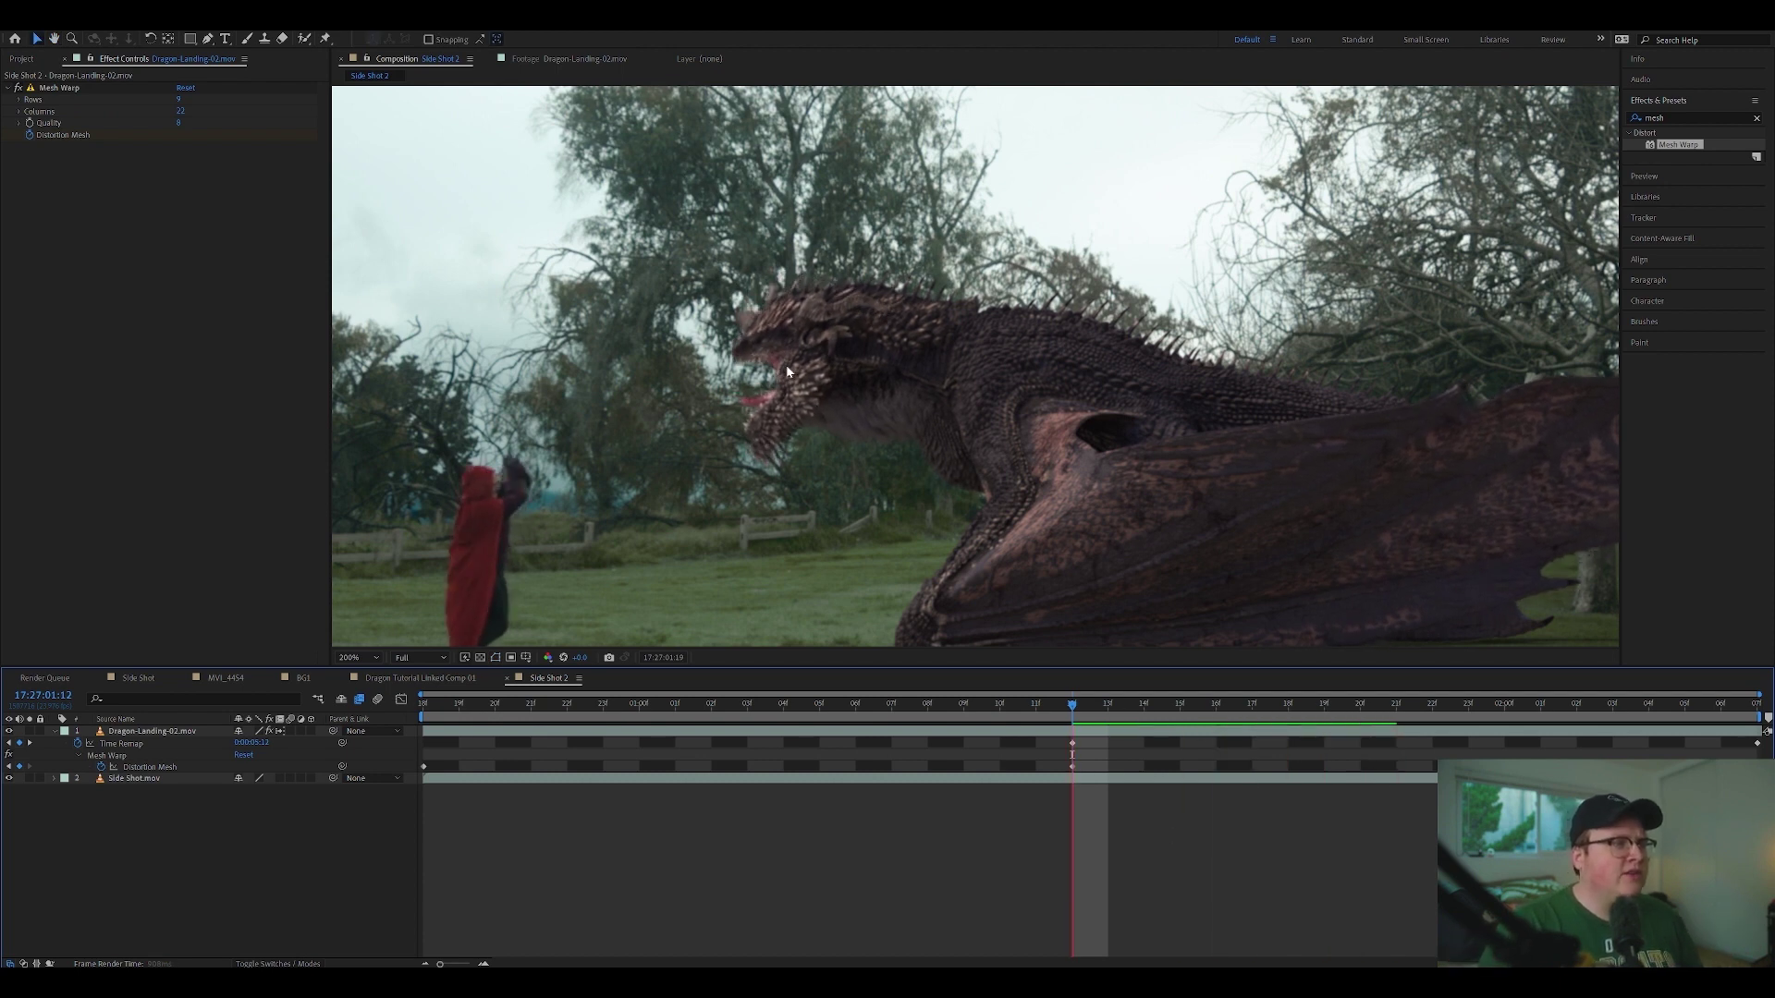
{"action": "key", "text": "space"}
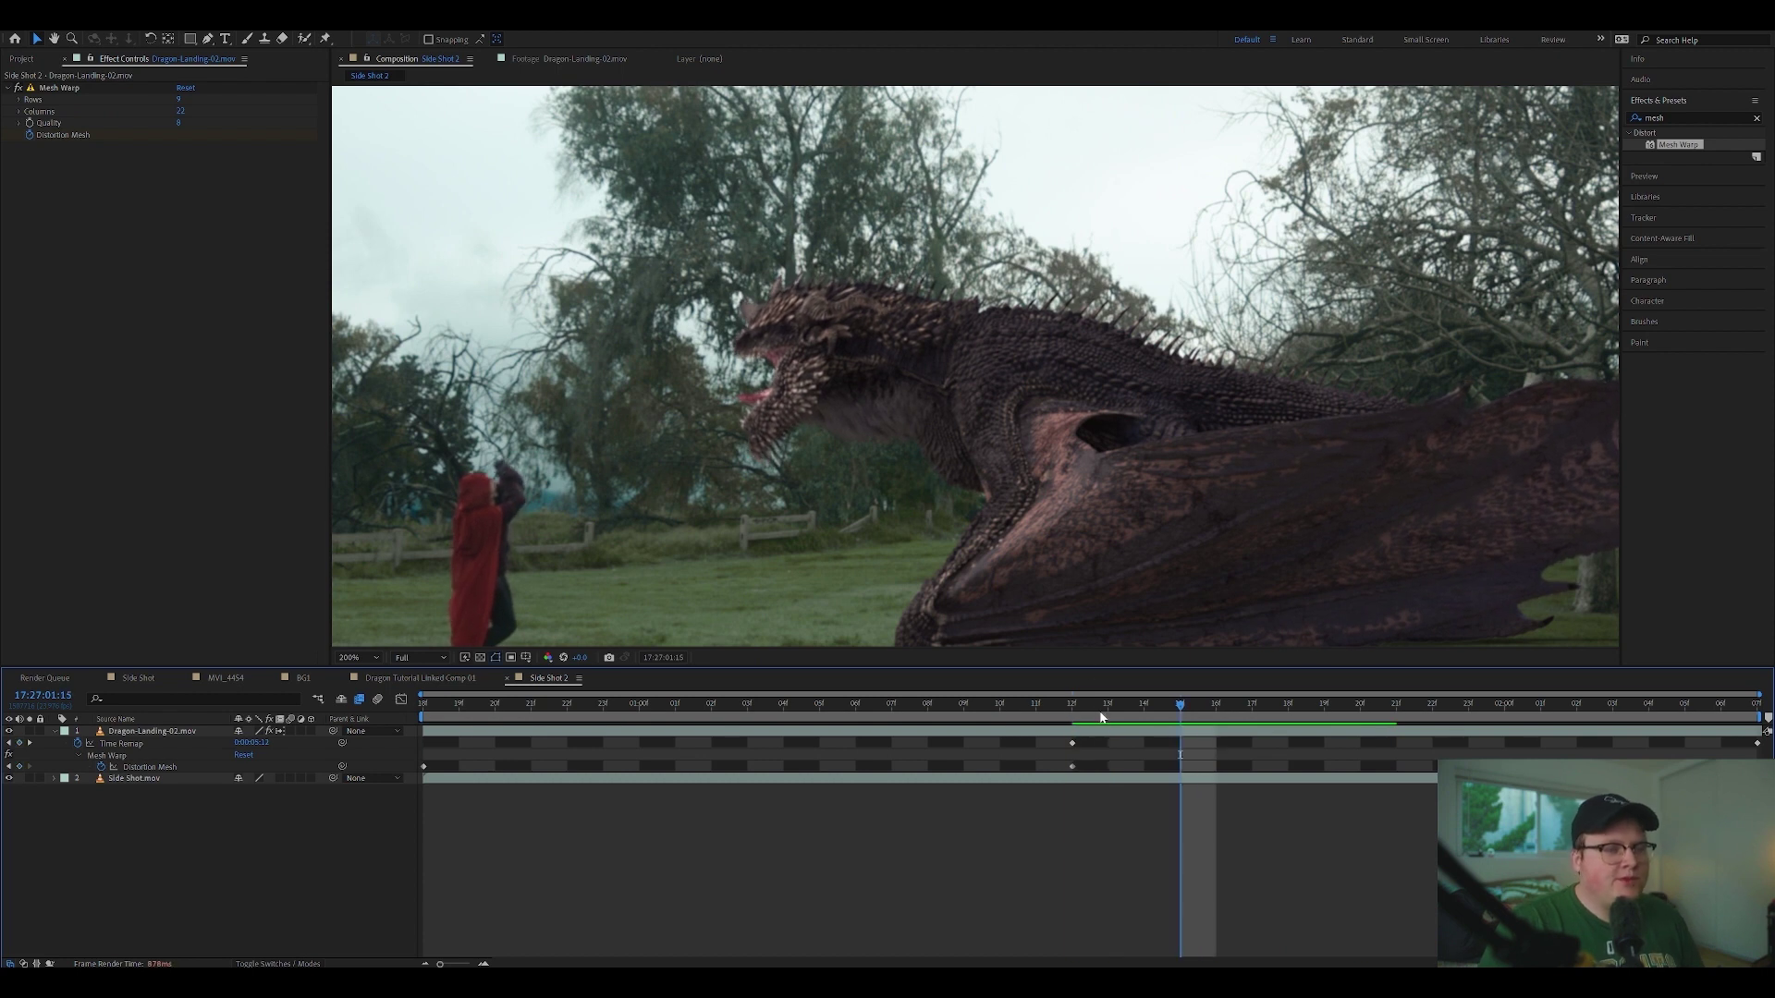
{"action": "left_click_drag", "start_coordinate": [1099, 710], "coordinate": [423, 710]}
{"action": "key", "text": "space"}
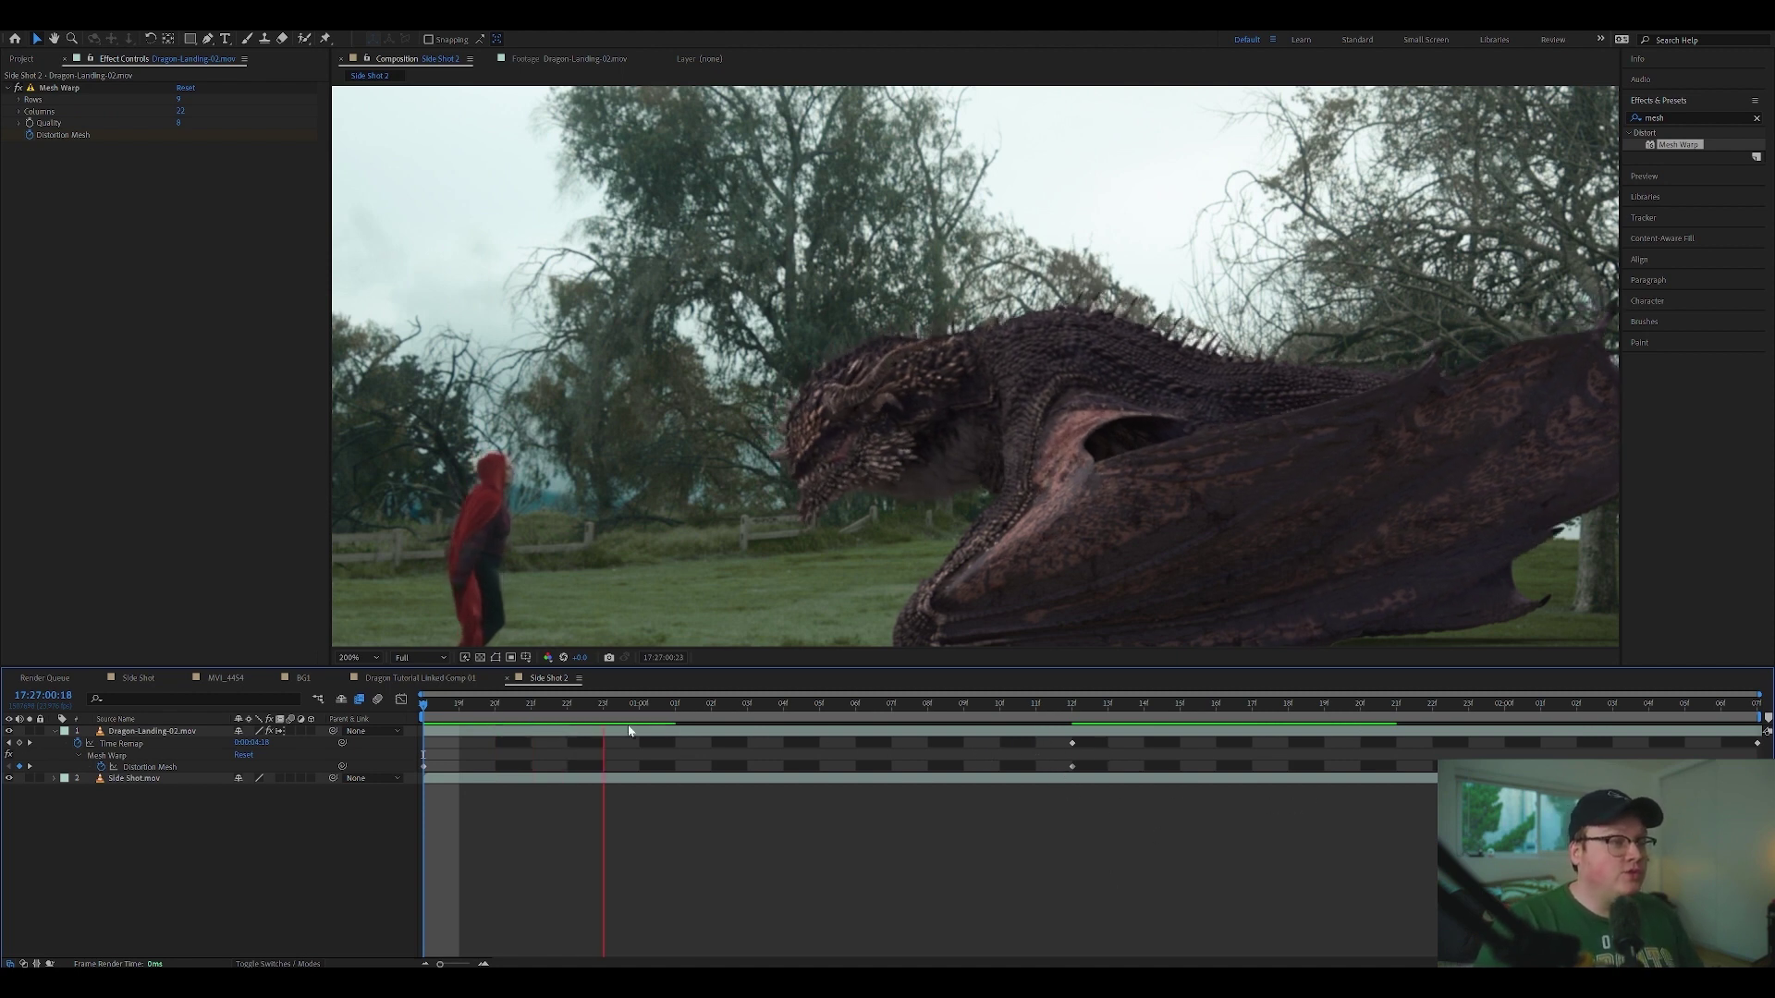
Step: Apply the Lumetri Color effect to the dragon layer with the time set to 17:27:01:13
{"action": "left_click", "coordinate": [1107, 705]}
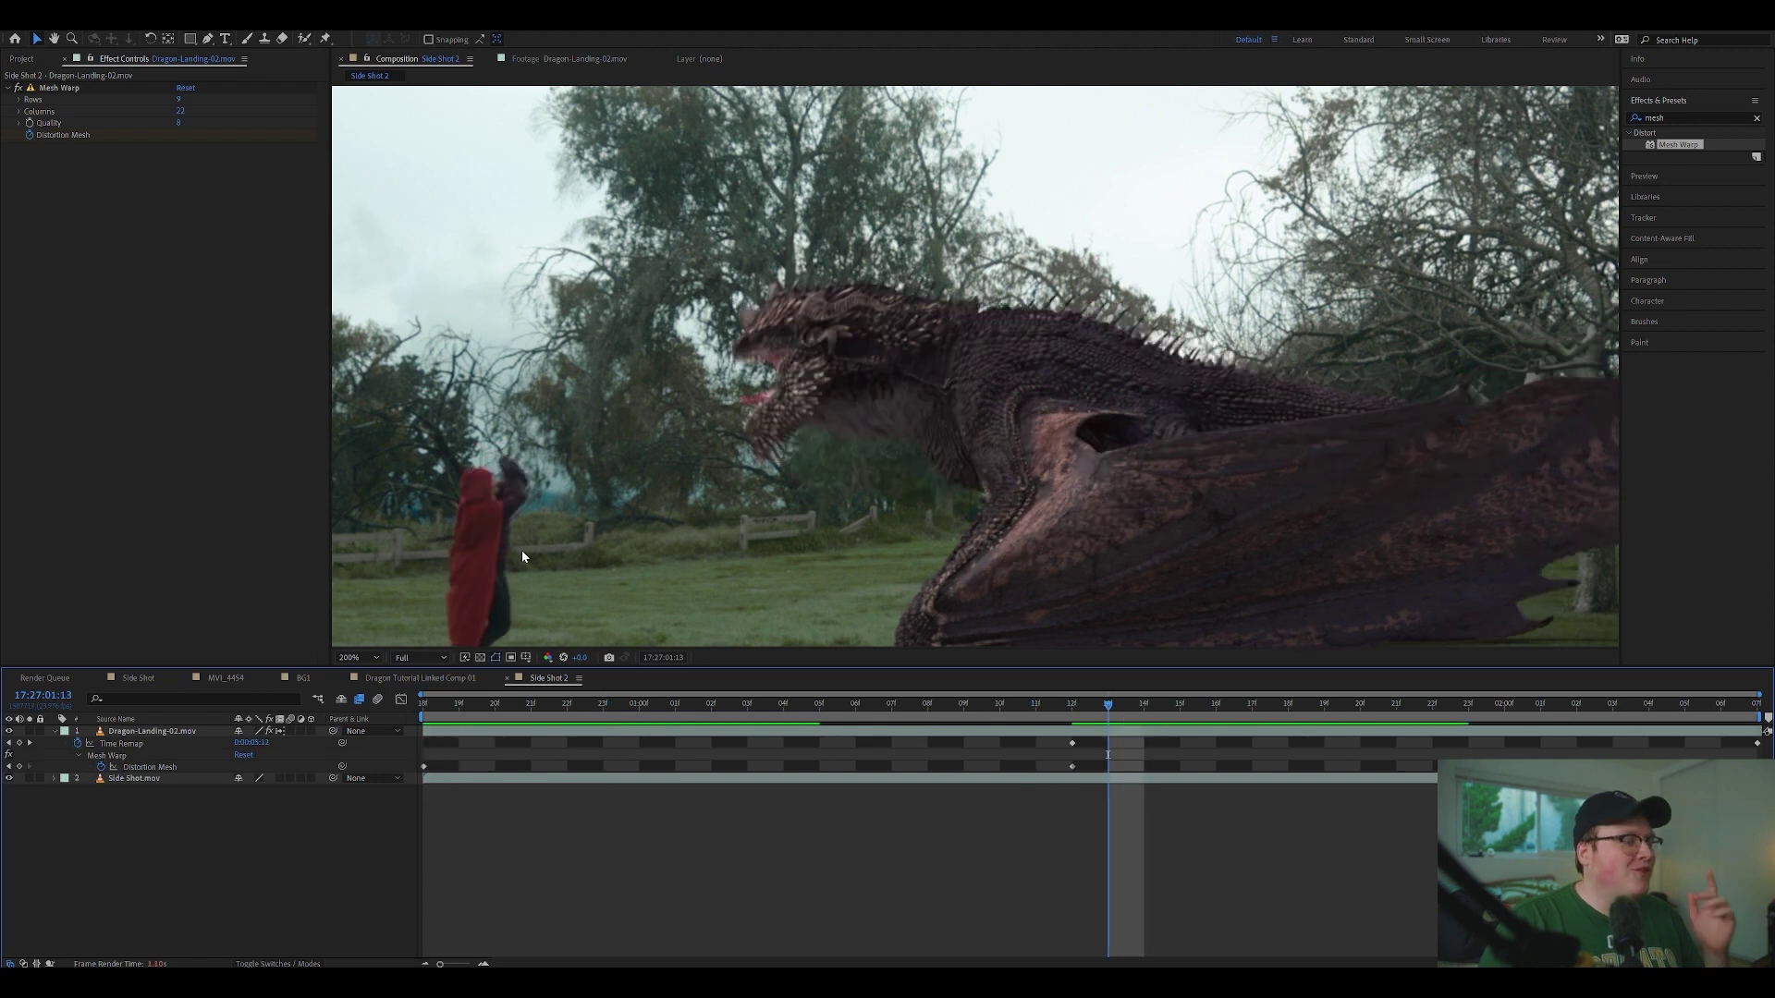
{"action": "left_click", "coordinate": [192, 732]}
{"action": "scroll", "coordinate": [889, 433], "scroll_direction": "down", "scroll_amount": 1}
{"action": "left_click_drag", "start_coordinate": [946, 435], "coordinate": [934, 396]}
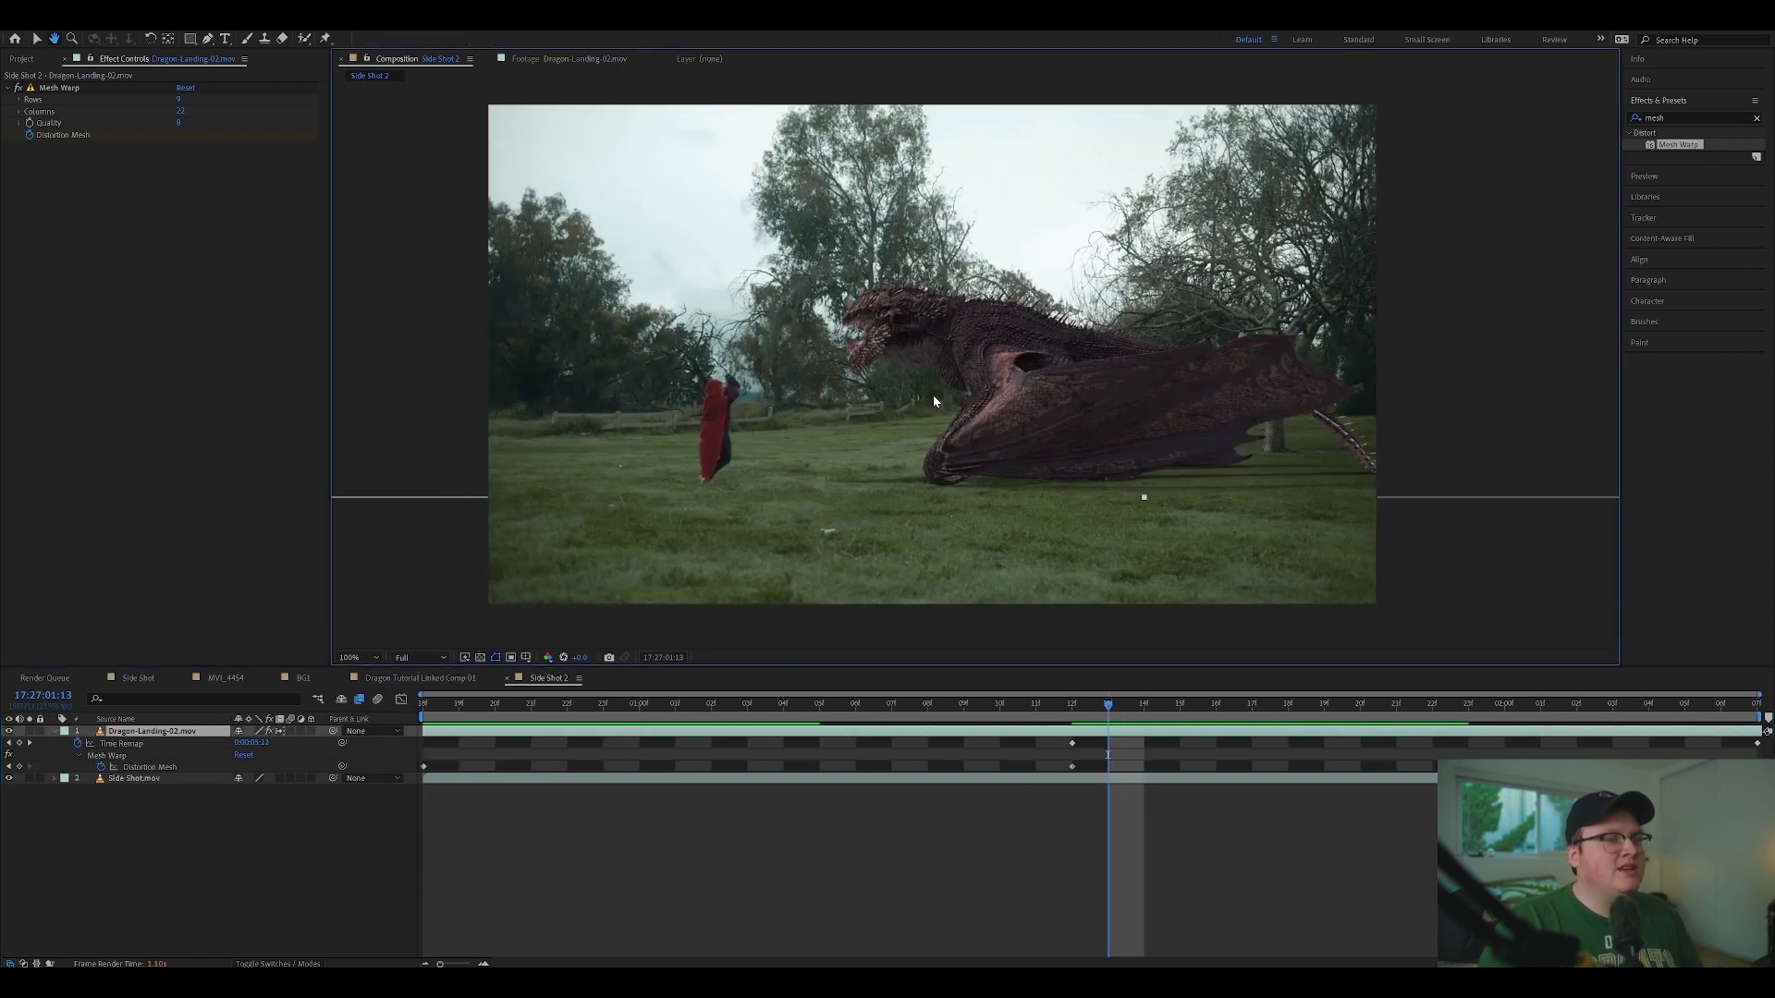
{"action": "scroll", "coordinate": [973, 405], "scroll_direction": "up", "scroll_amount": 1}
{"action": "scroll", "coordinate": [968, 407], "scroll_direction": "down", "scroll_amount": 1}
{"action": "scroll", "coordinate": [968, 407], "scroll_direction": "up", "scroll_amount": 1}
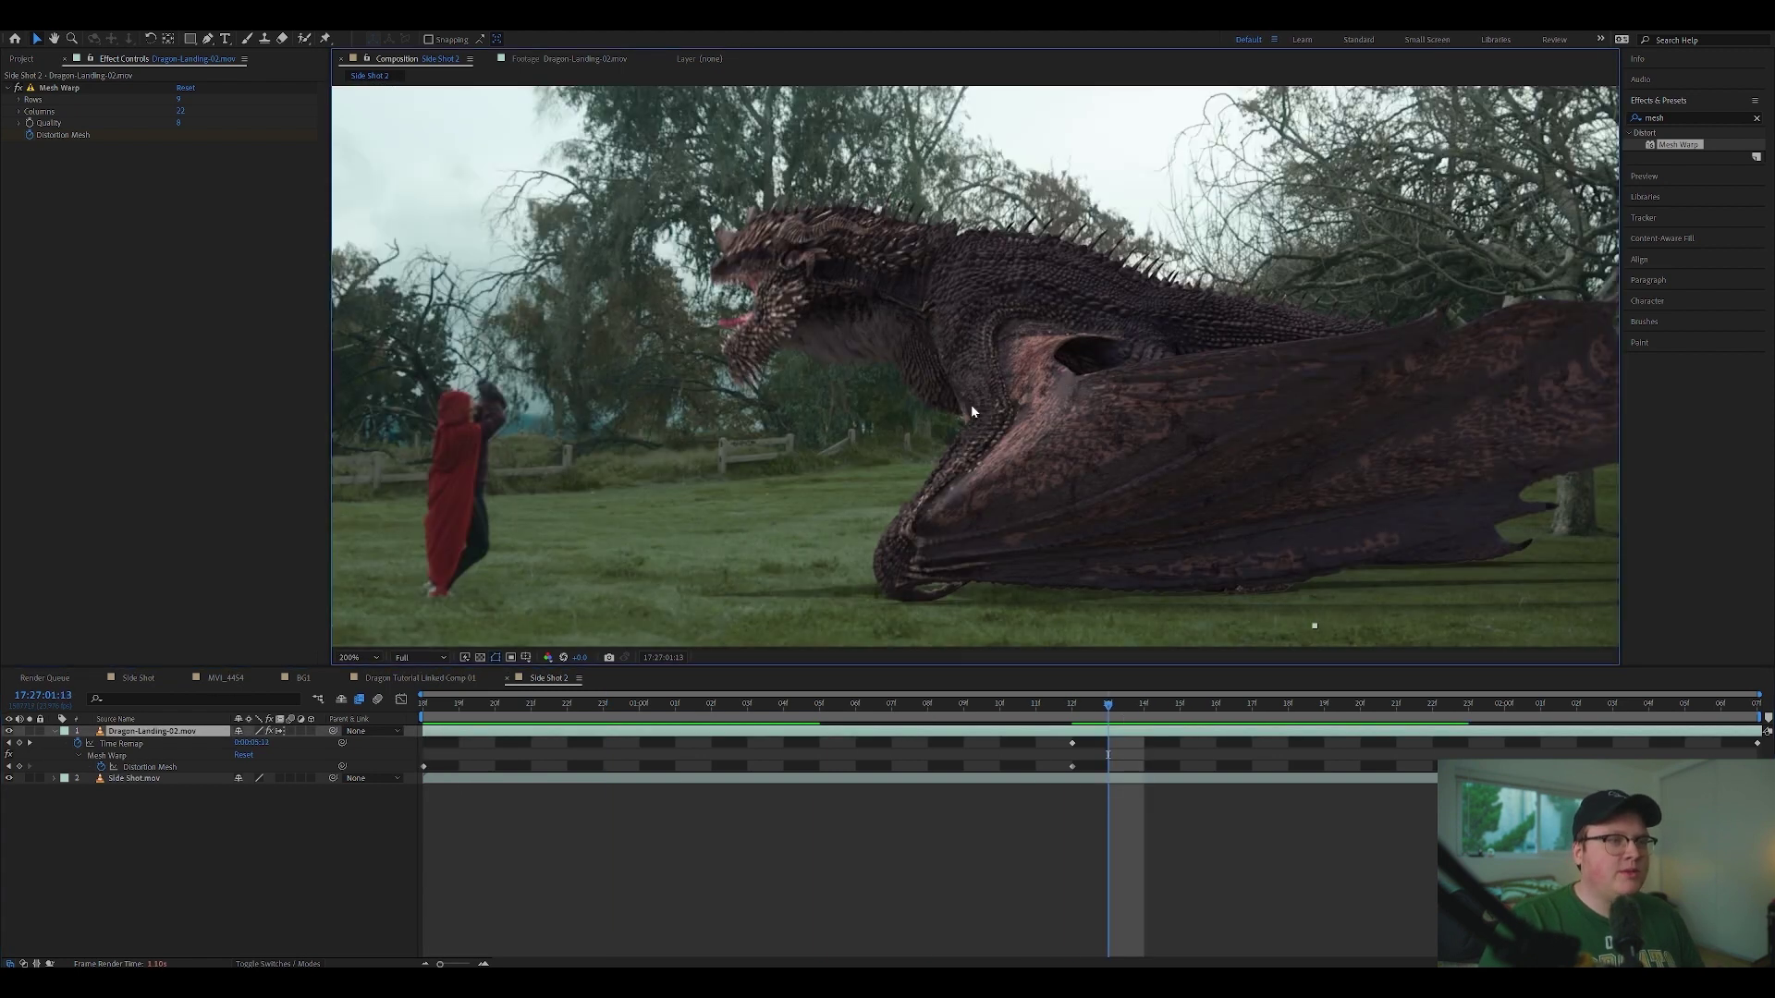
{"action": "scroll", "coordinate": [969, 406], "scroll_direction": "down", "scroll_amount": 1}
{"action": "key", "text": "ctrl+space"}
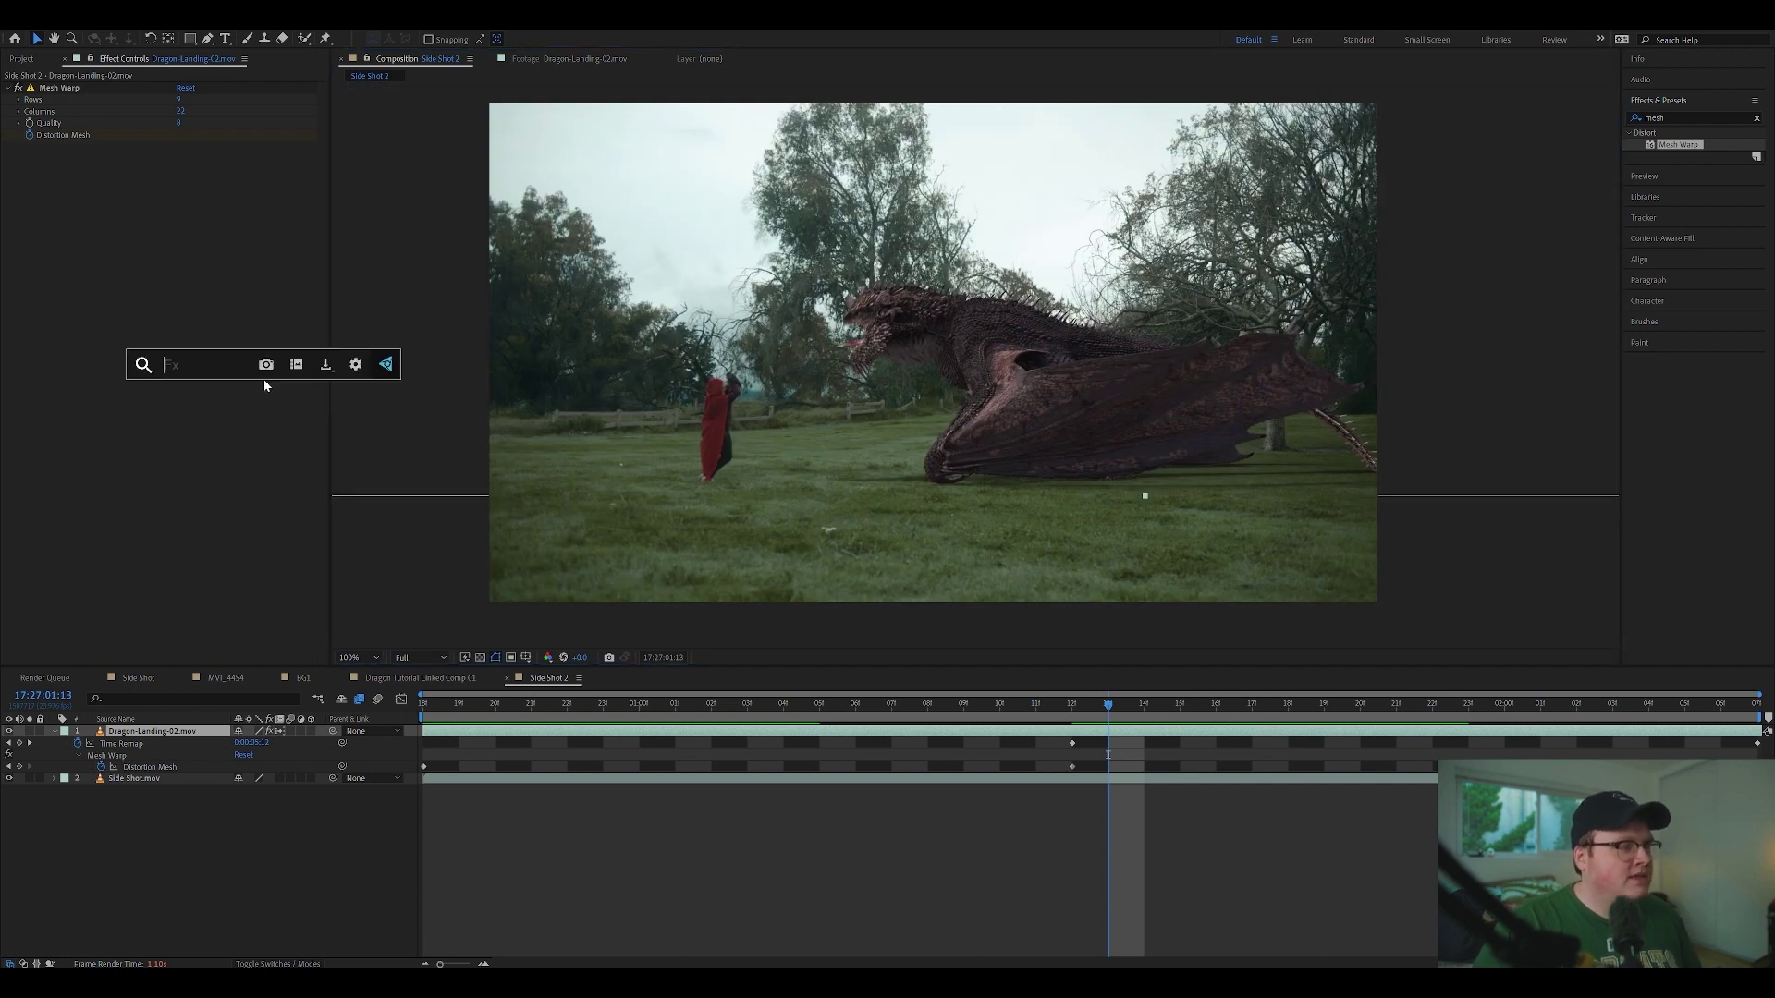
{"action": "type", "text": "lum"}
{"action": "key", "text": "Return"}
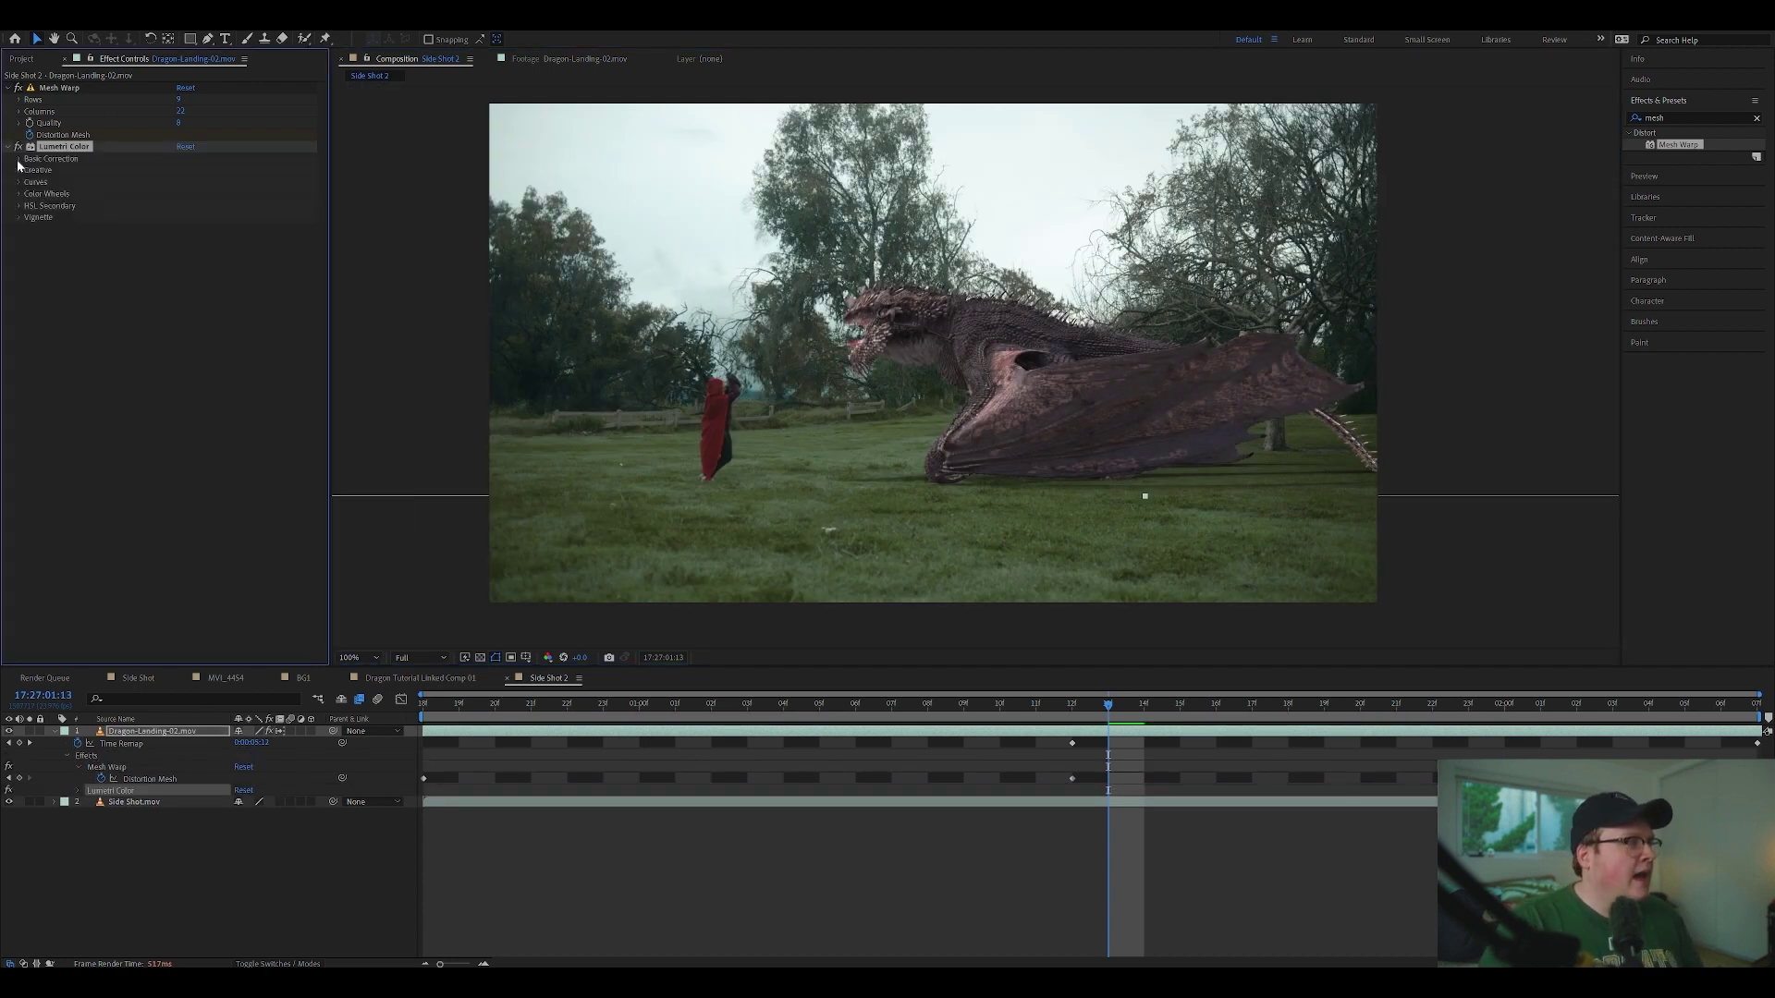
Step: In Lumetri's Basic Correction, set the dragon's exposure to 1.0 and lower its tint and temperature to match the plate
{"action": "left_click", "coordinate": [18, 158]}
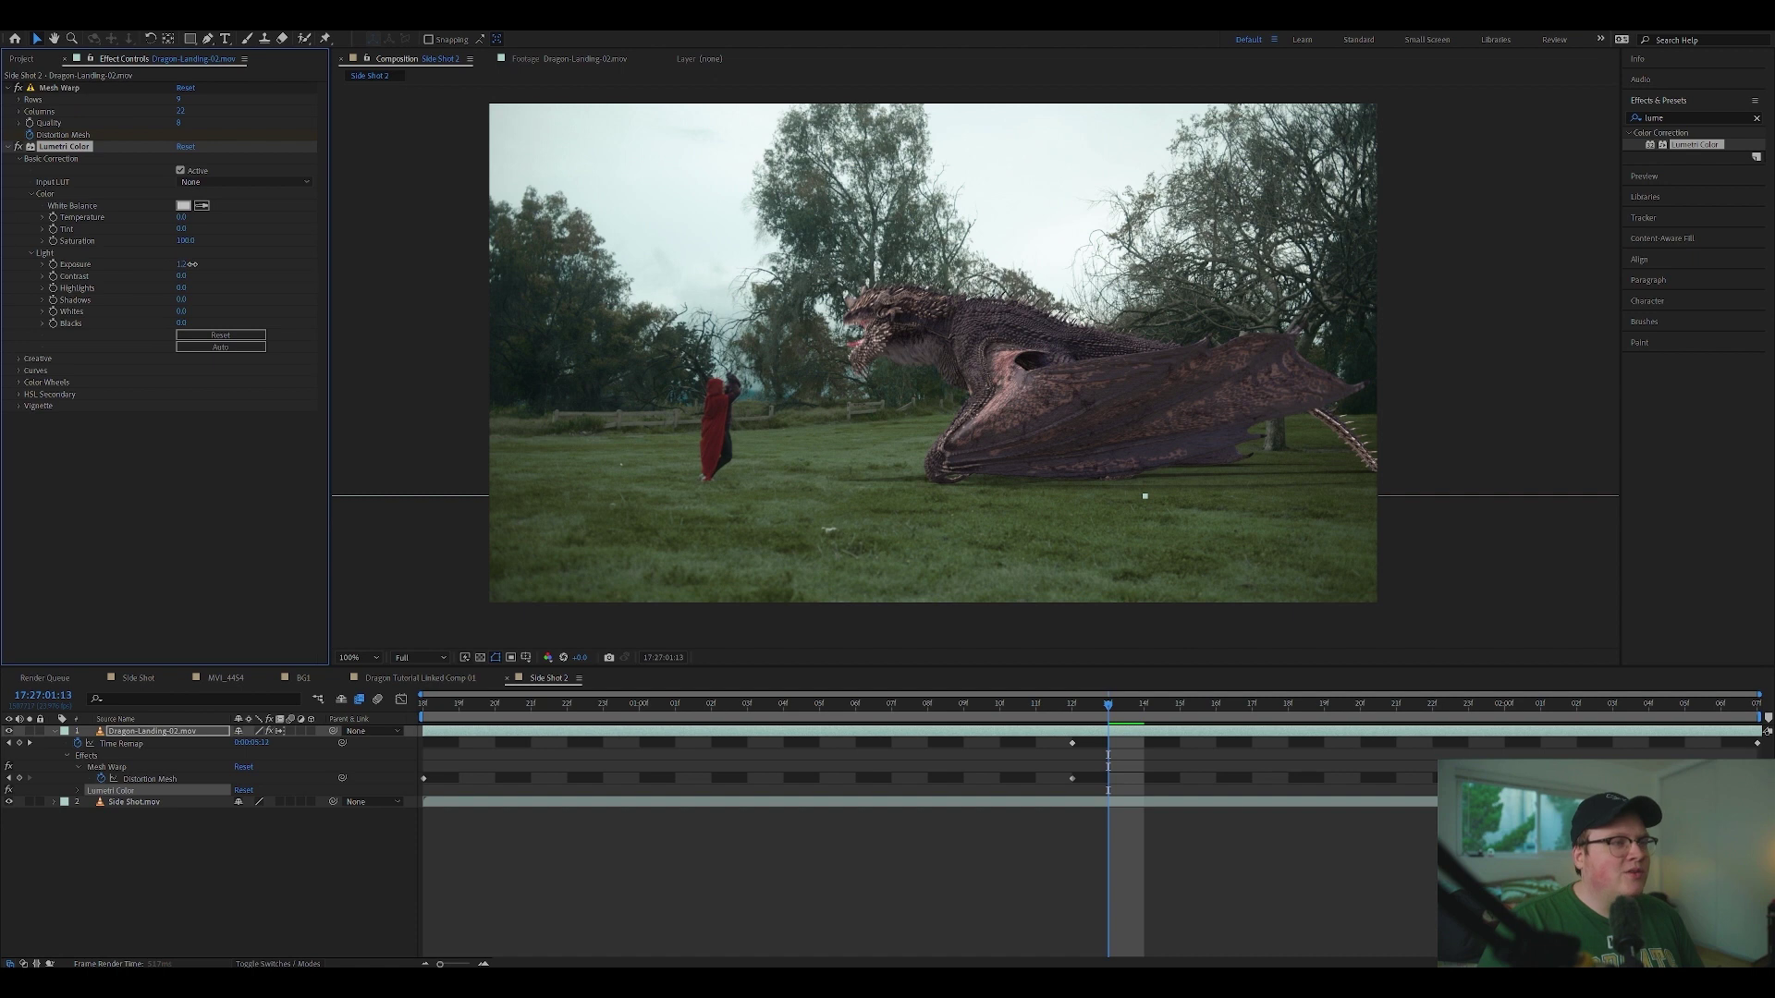
{"action": "left_click_drag", "start_coordinate": [185, 264], "coordinate": [176, 264]}
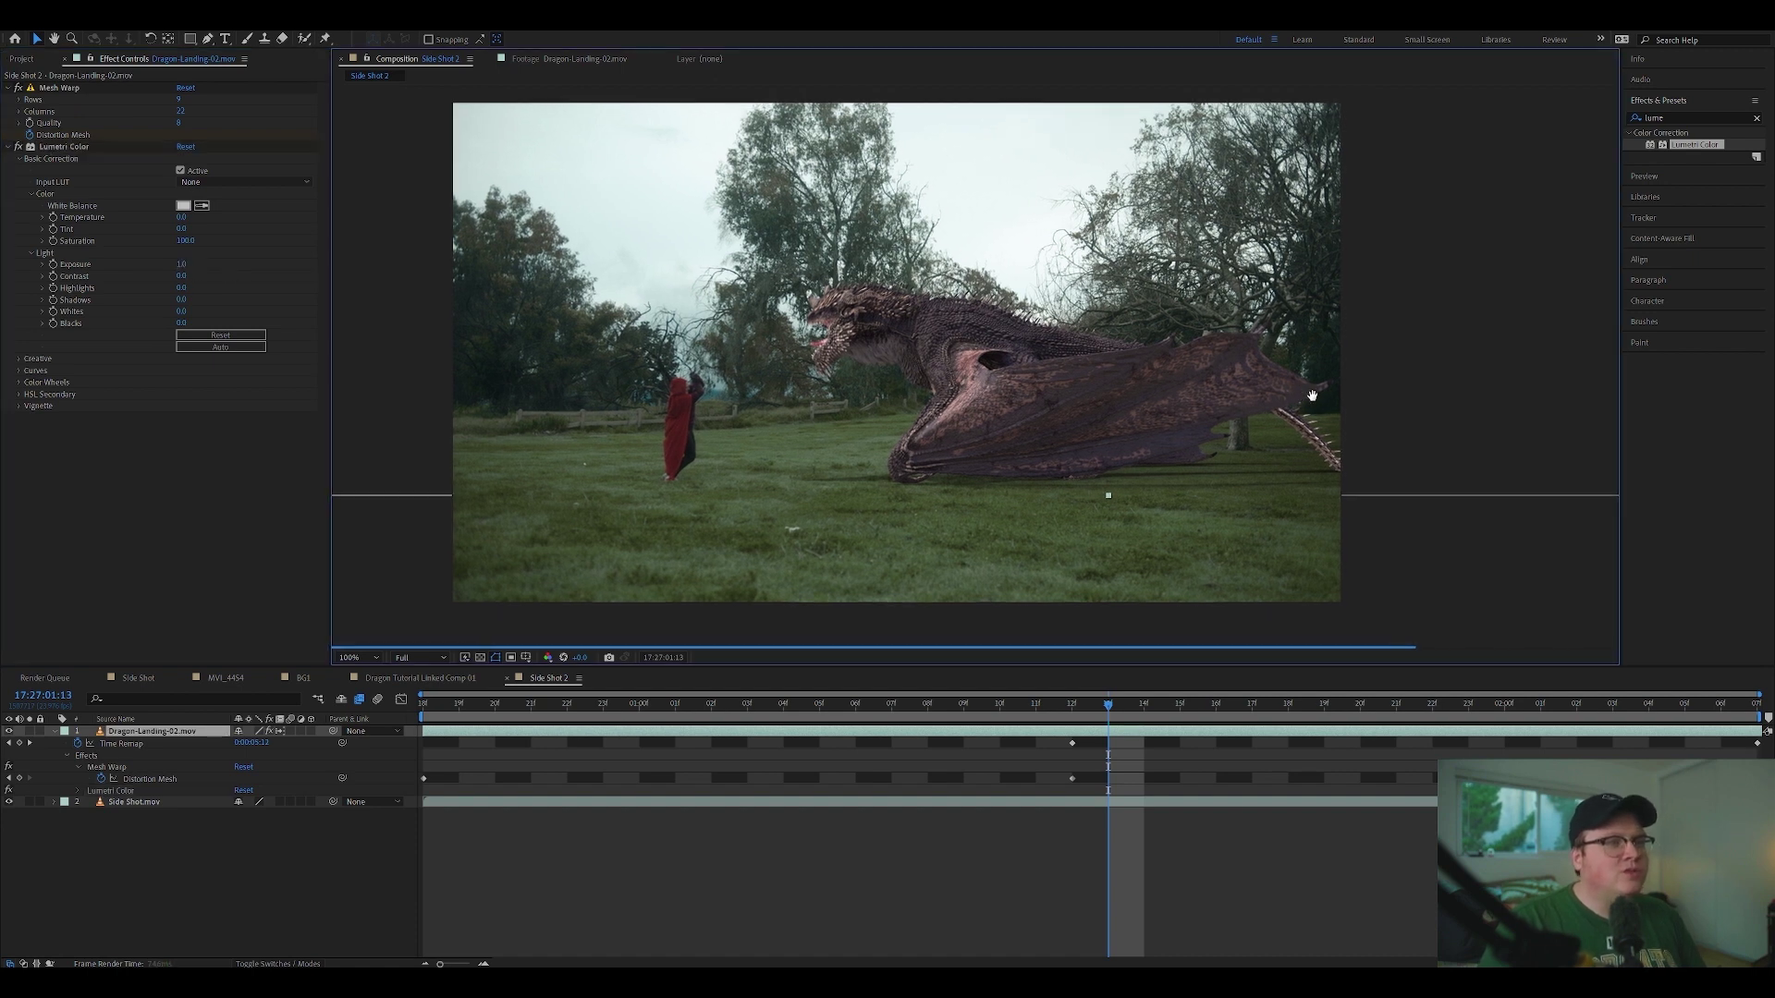
{"action": "scroll", "coordinate": [1105, 370], "scroll_direction": "up", "scroll_amount": 2}
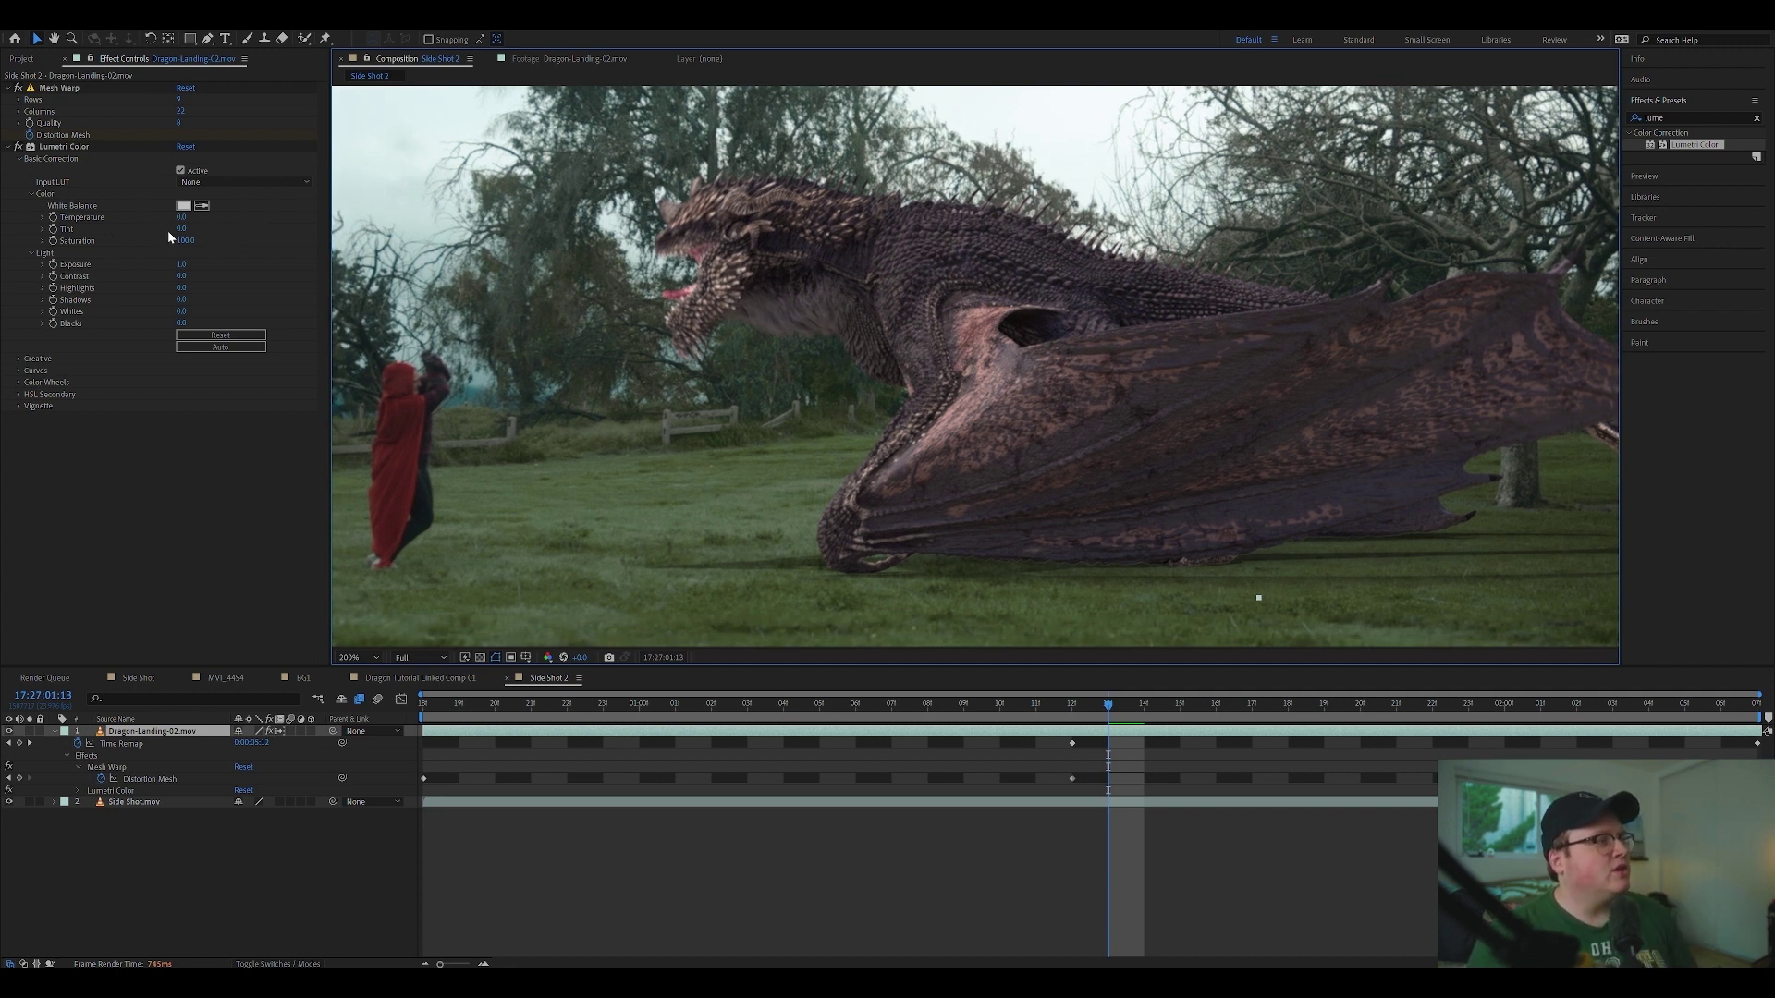
{"action": "left_click_drag", "start_coordinate": [181, 229], "coordinate": [156, 229]}
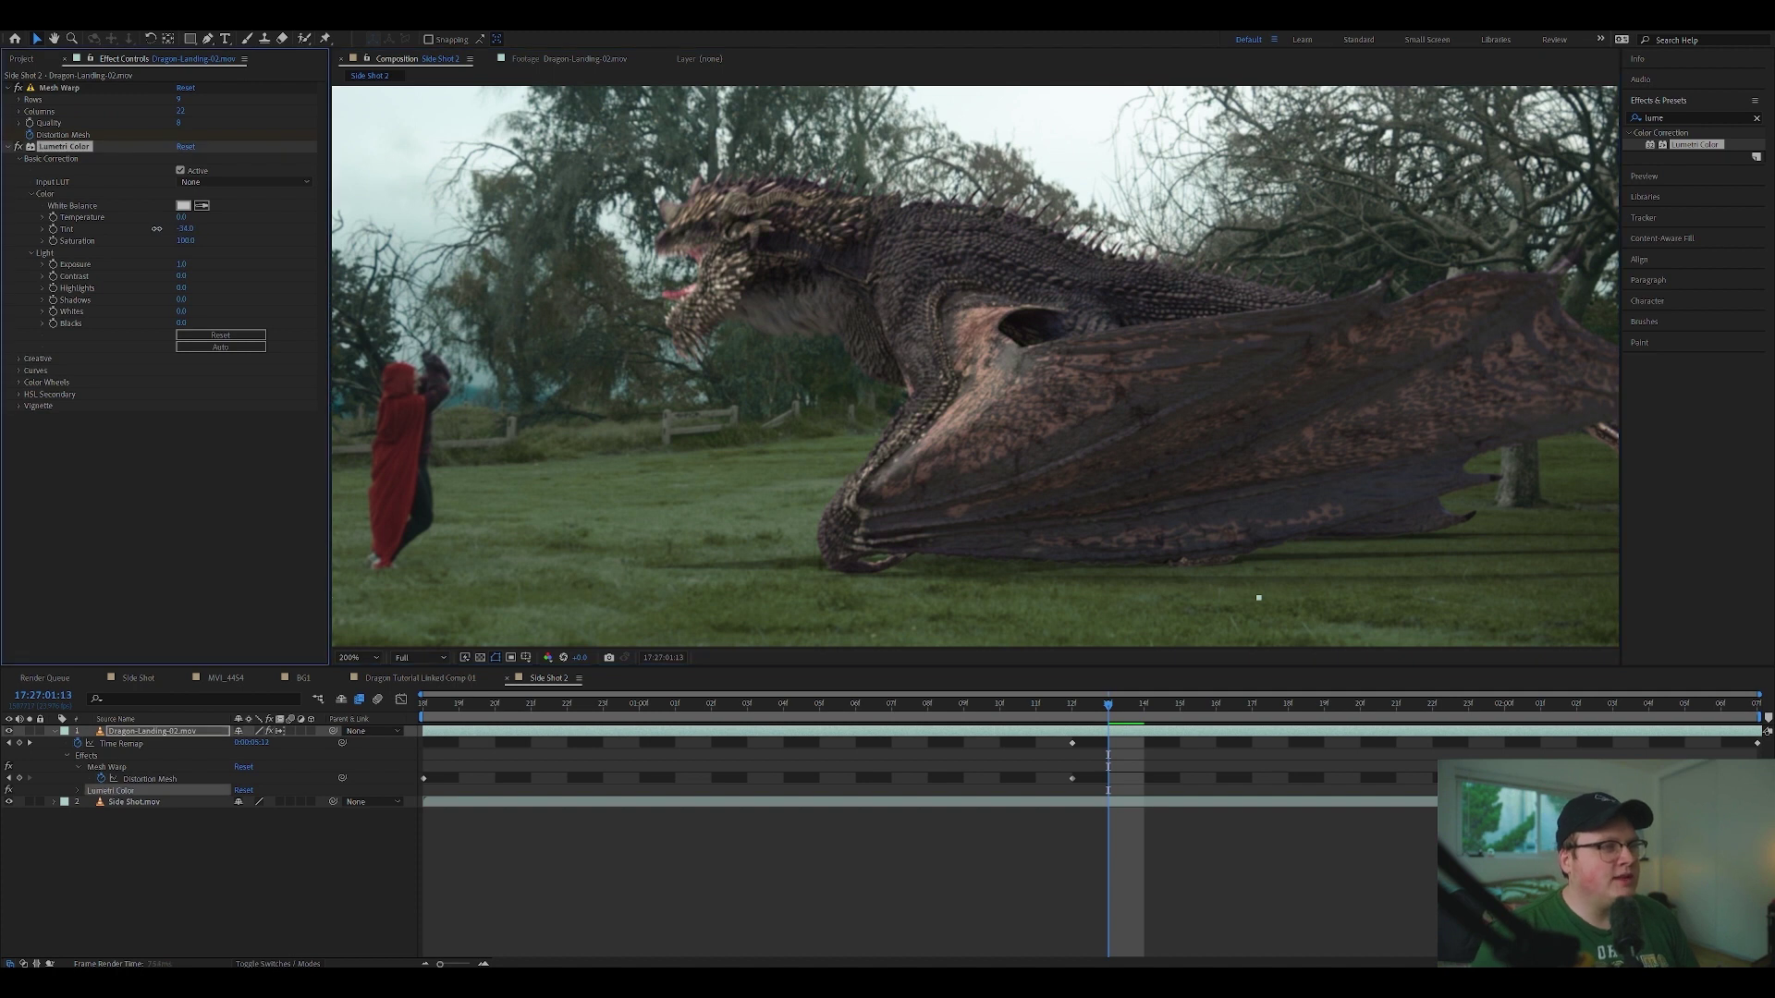
{"action": "left_click_drag", "start_coordinate": [162, 229], "coordinate": [164, 228]}
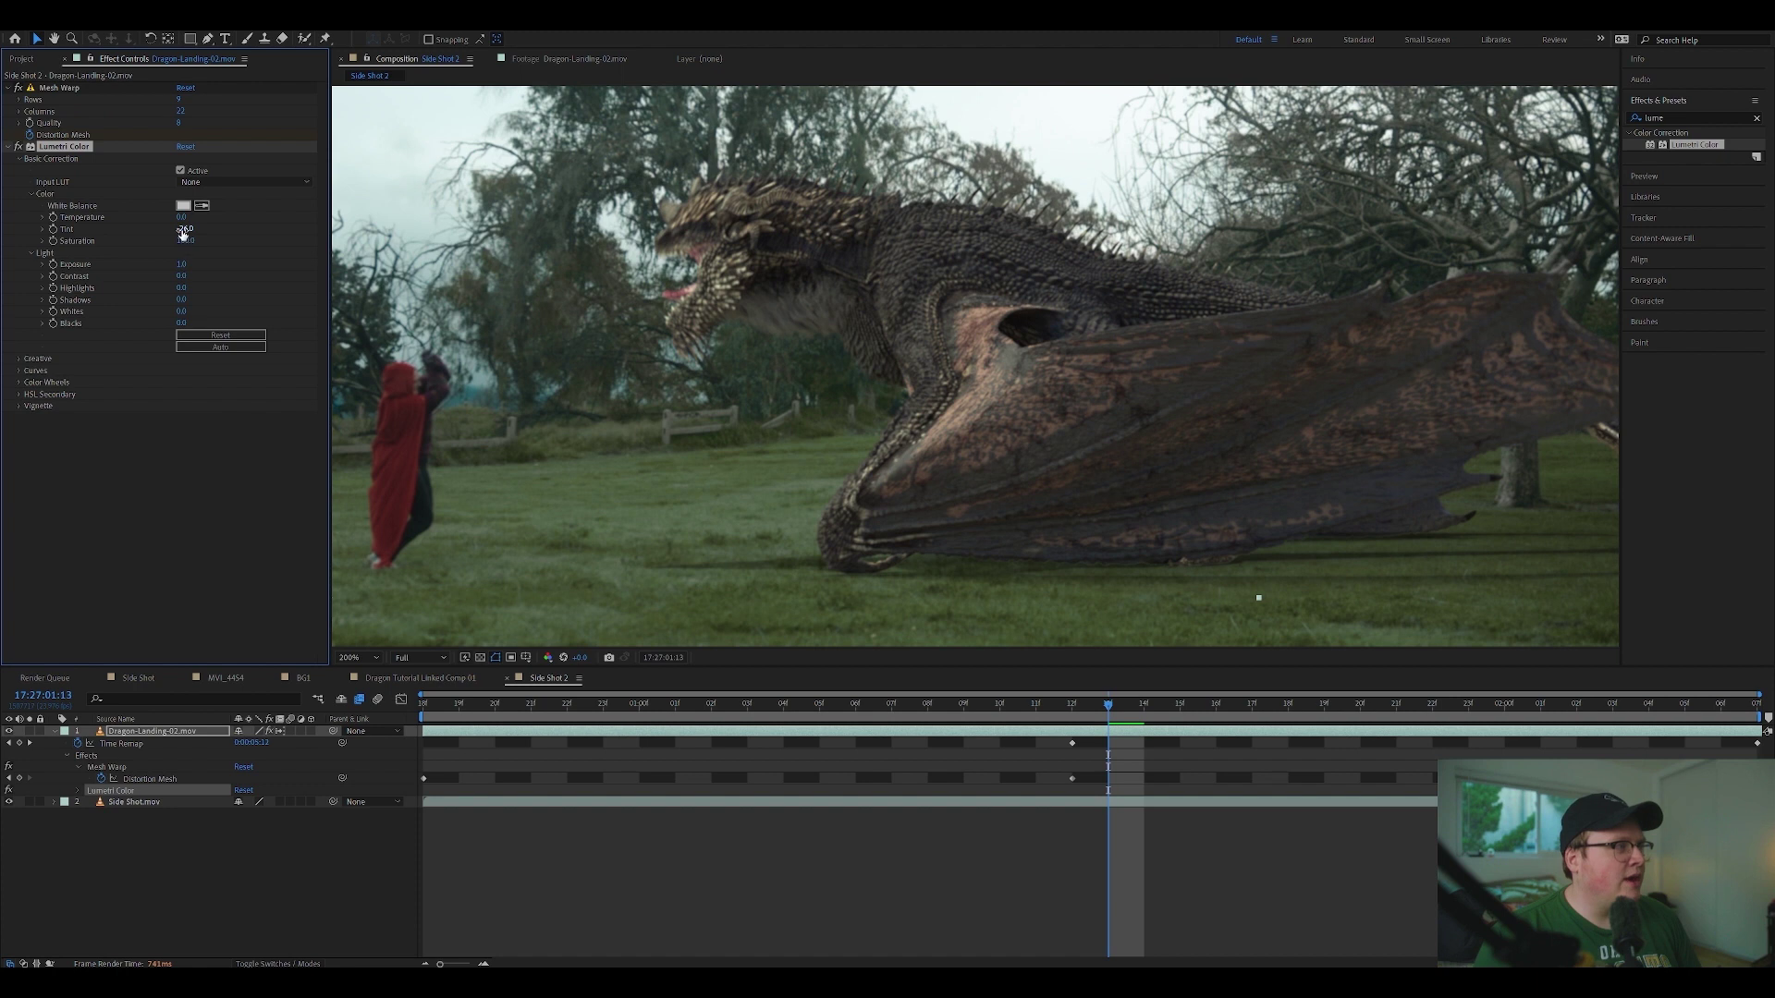
{"action": "mouse_move", "coordinate": [181, 217]}
{"action": "left_mouse_down"}
{"action": "mouse_move", "coordinate": [149, 220]}
{"action": "mouse_move", "coordinate": [173, 222]}
{"action": "left_mouse_up"}
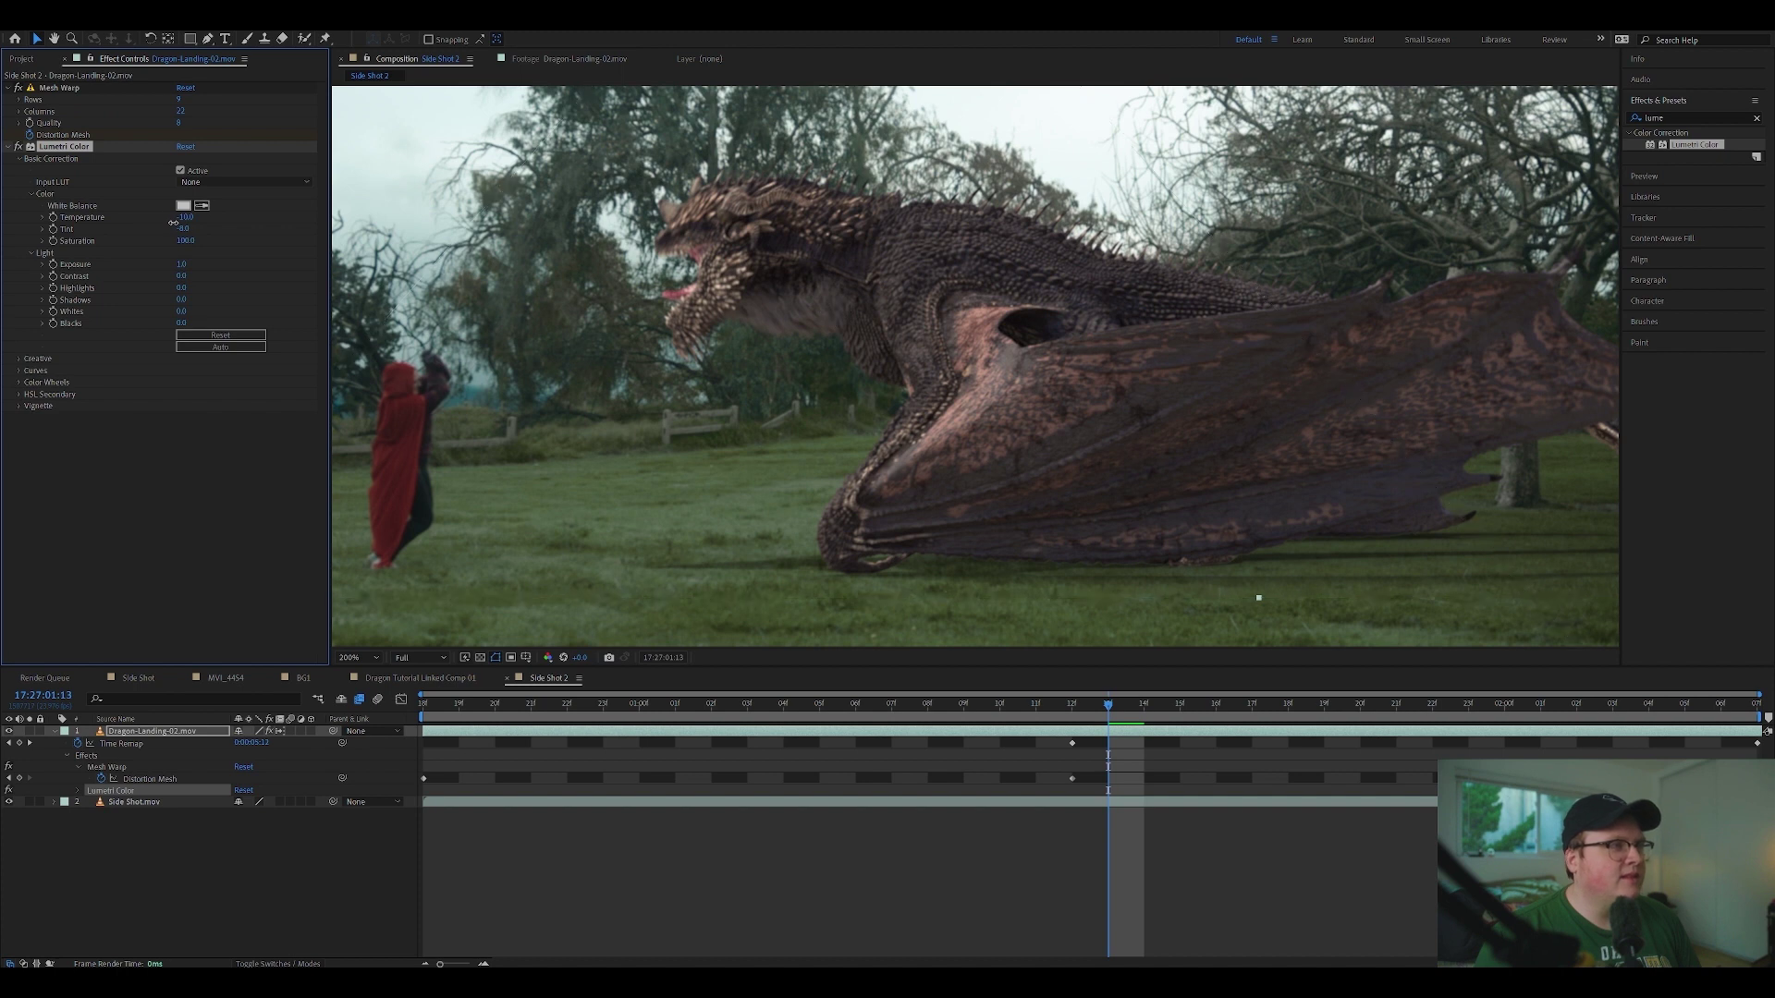
Step: Raise the dragon's Lumetri contrast and shadows, return exposure to 0.0, and reduce saturation
{"action": "scroll", "coordinate": [924, 311], "scroll_direction": "down", "scroll_amount": 2}
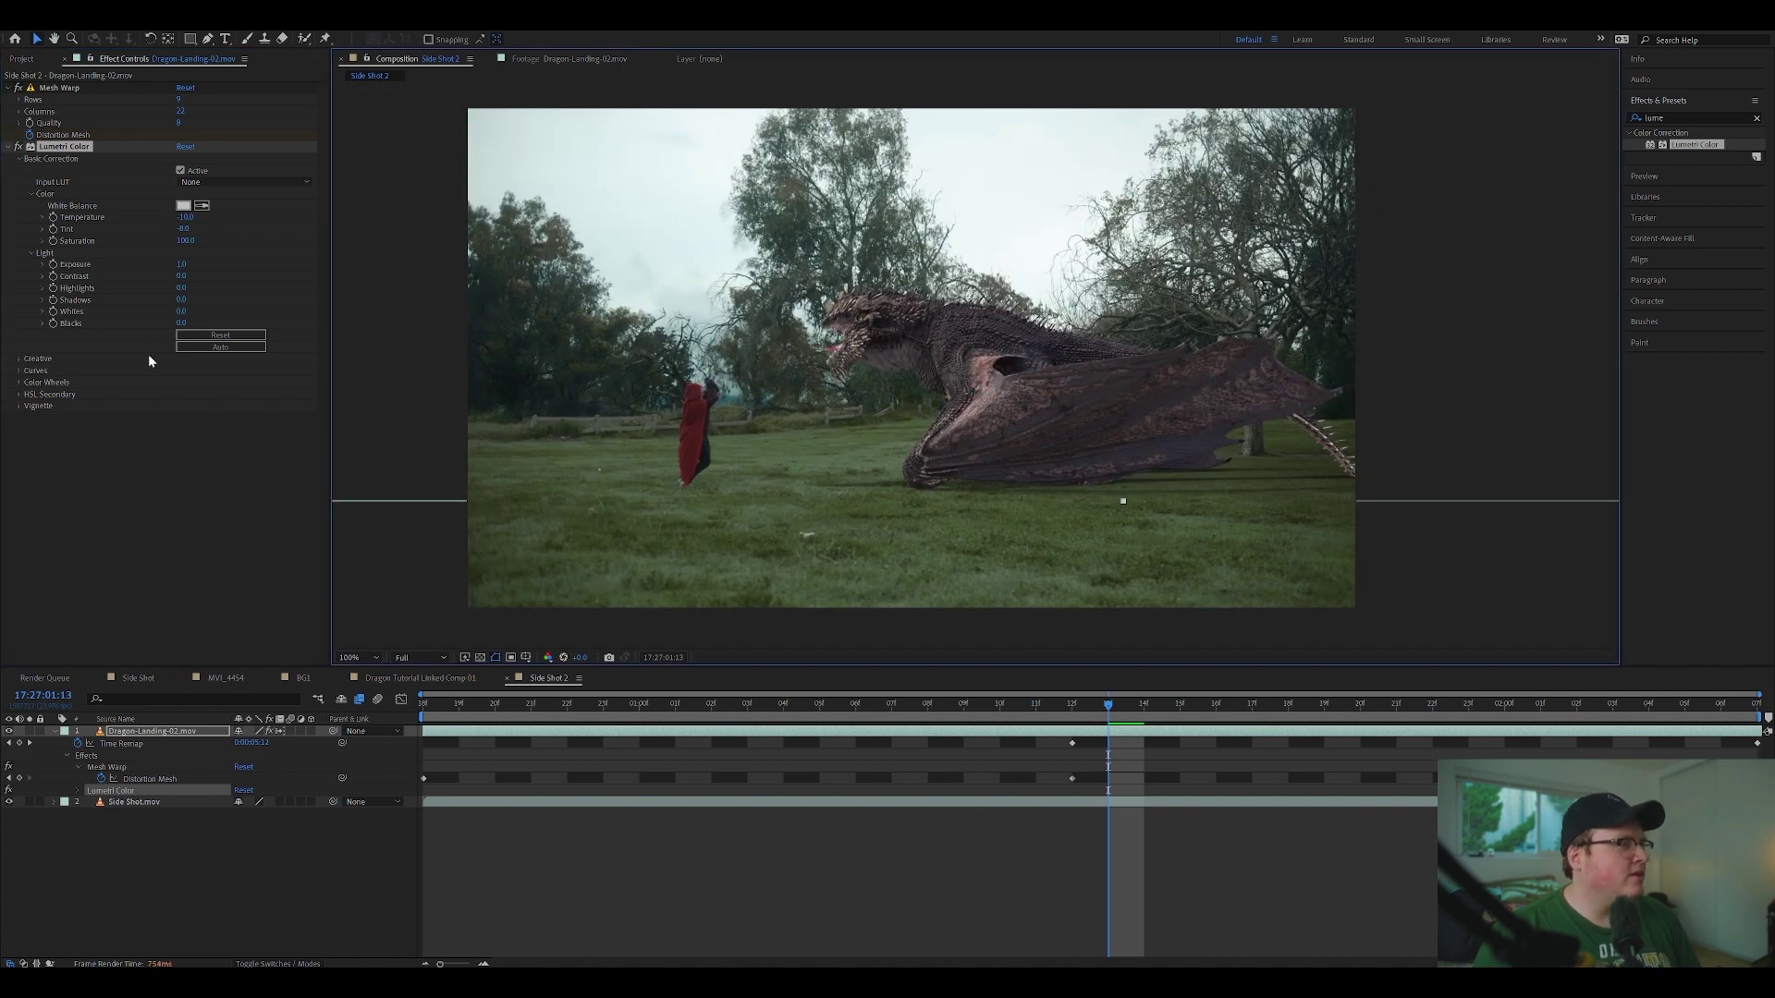
{"action": "mouse_move", "coordinate": [180, 277]}
{"action": "left_mouse_down"}
{"action": "mouse_move", "coordinate": [151, 277]}
{"action": "mouse_move", "coordinate": [205, 278]}
{"action": "left_mouse_up"}
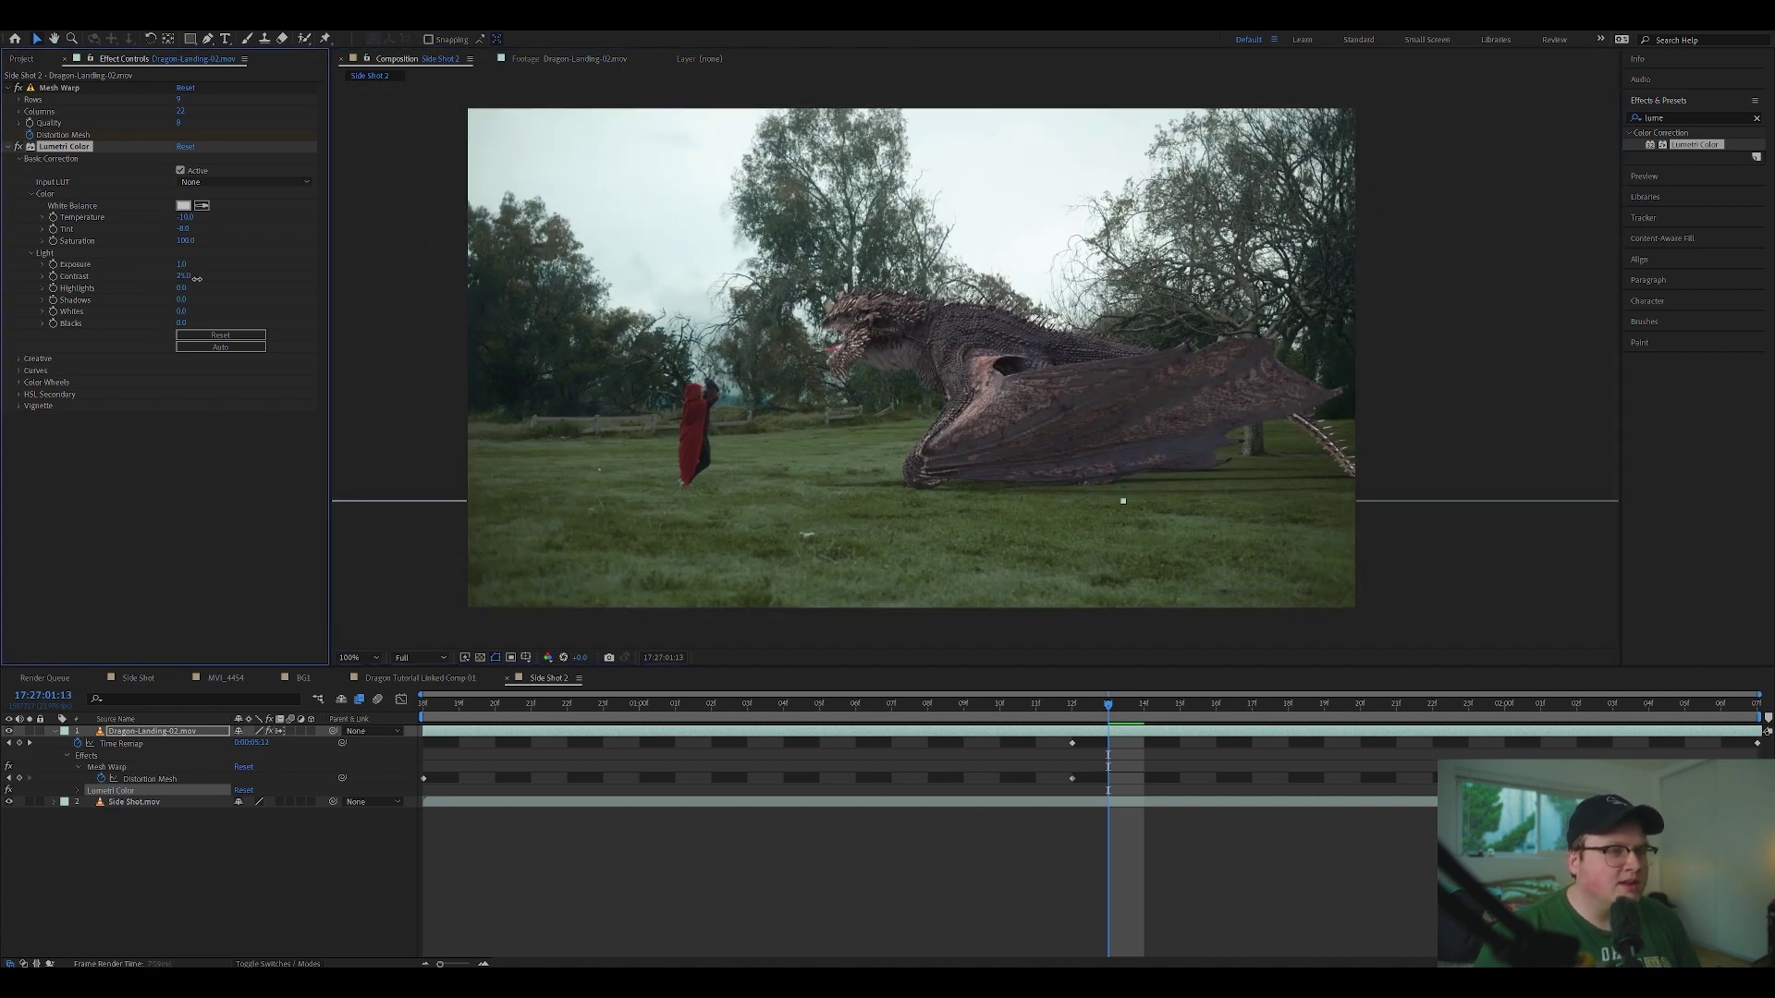
{"action": "key", "text": "period"}
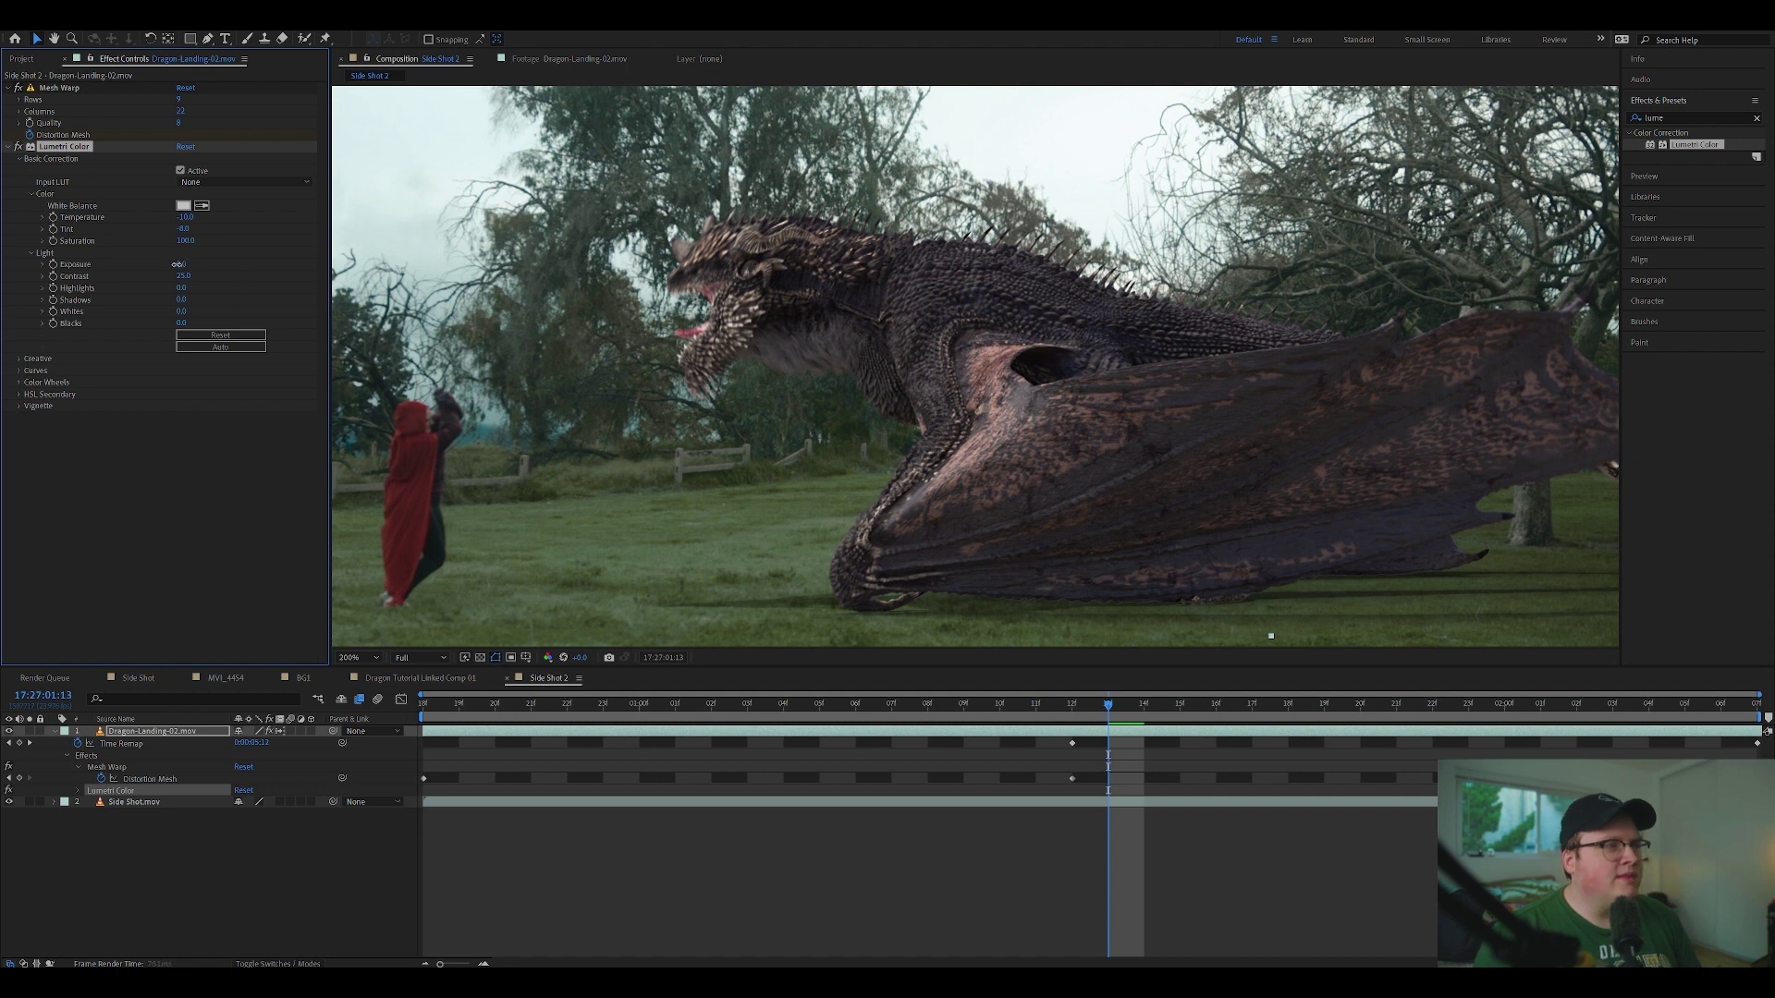
{"action": "left_click_drag", "start_coordinate": [179, 269], "coordinate": [204, 303]}
{"action": "key", "text": "comma"}
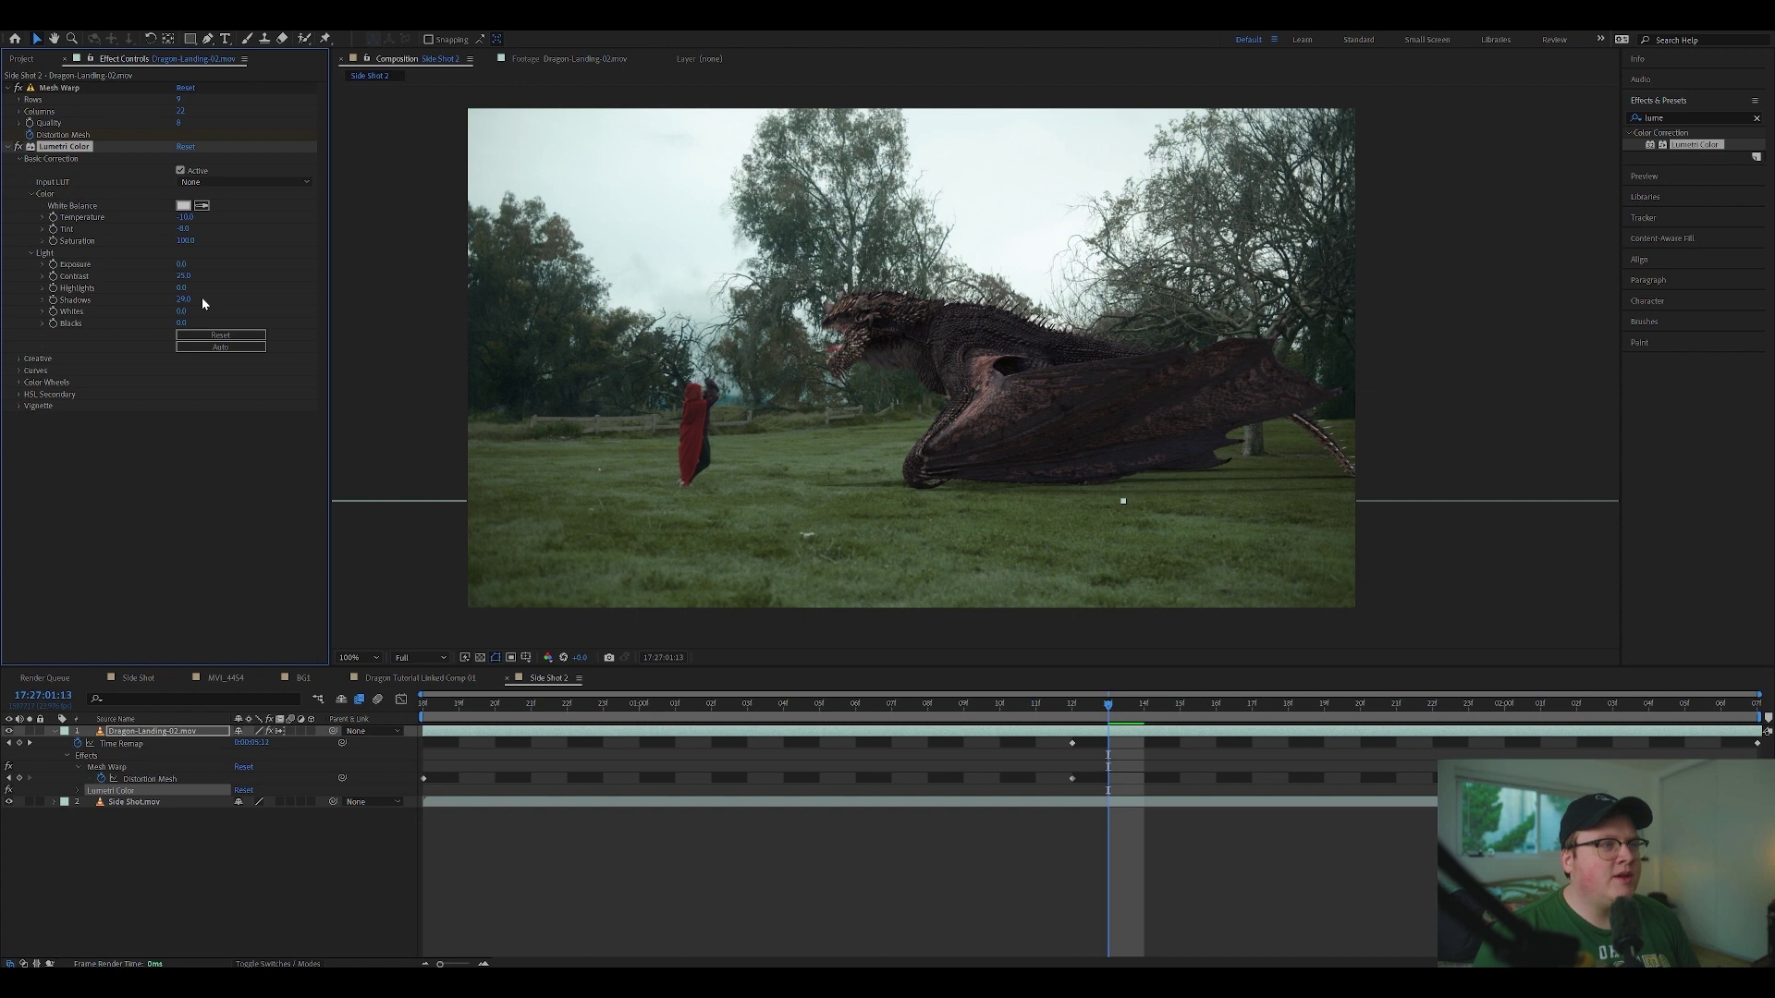
{"action": "key", "text": "period"}
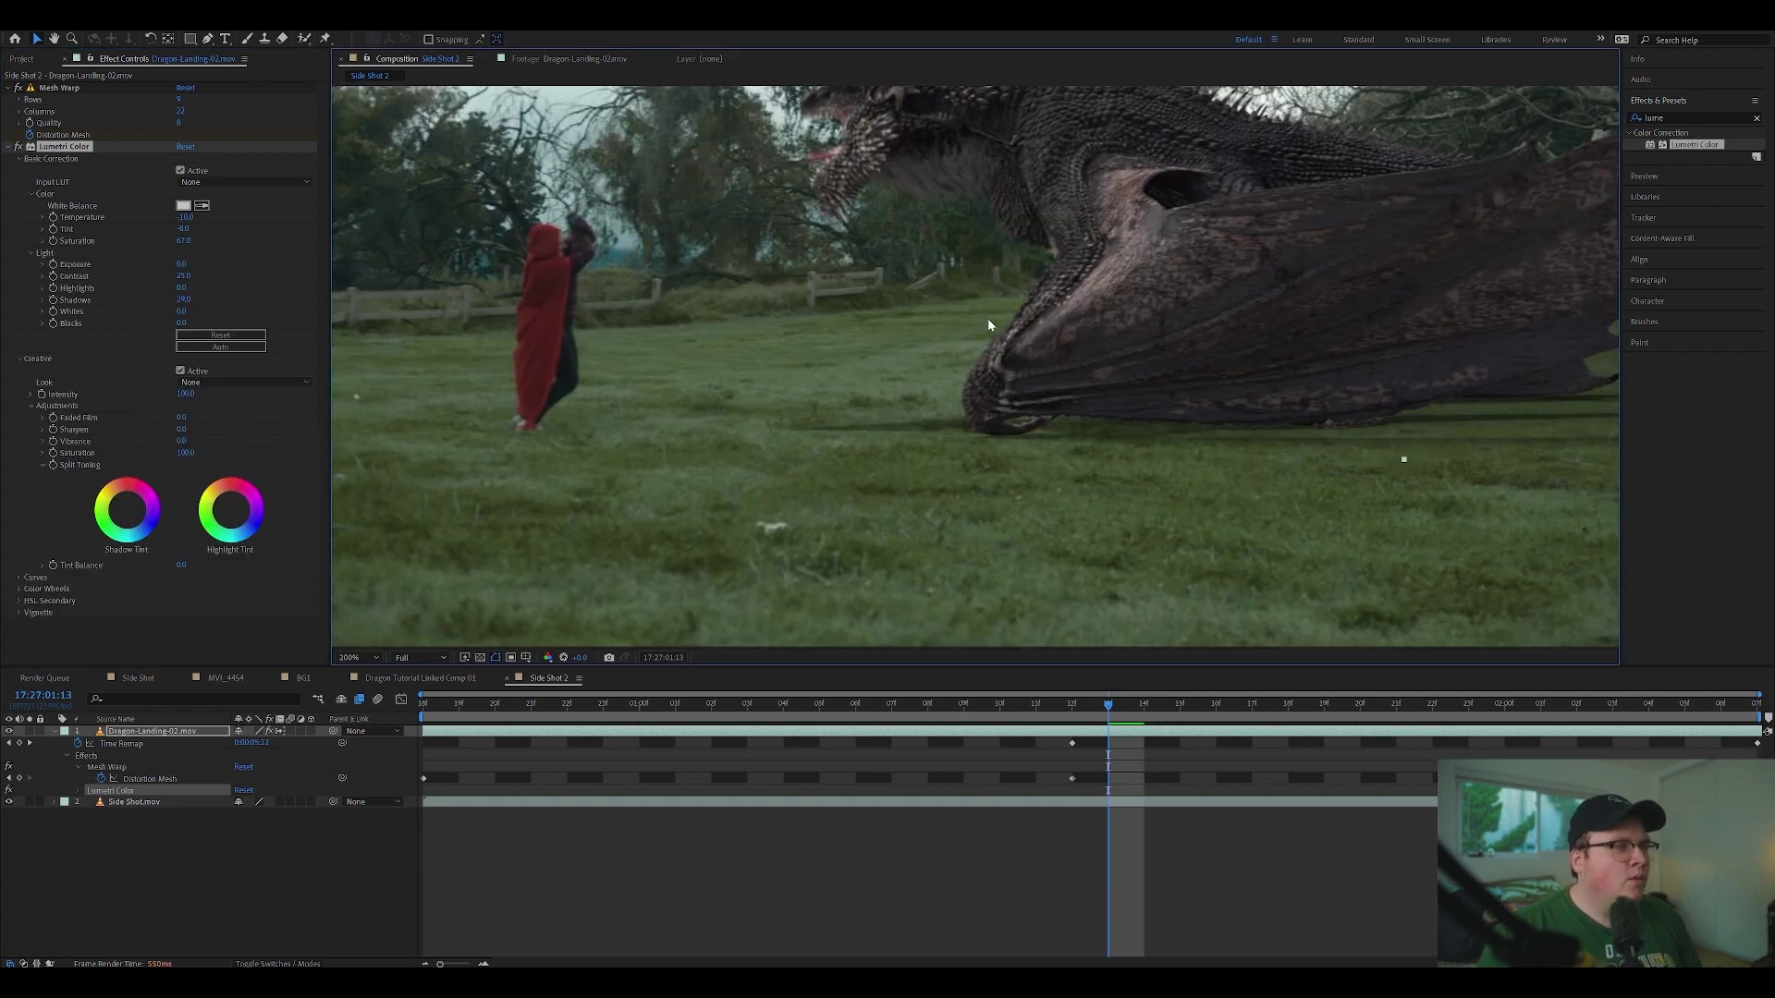
Step: Compare the sharpness of the dragon and the cloaked figure, and add Fast Box Blur with a 0.2 blur radius to the dragon
{"action": "key", "text": "period"}
{"action": "left_click_drag", "start_coordinate": [627, 358], "coordinate": [1066, 477]}
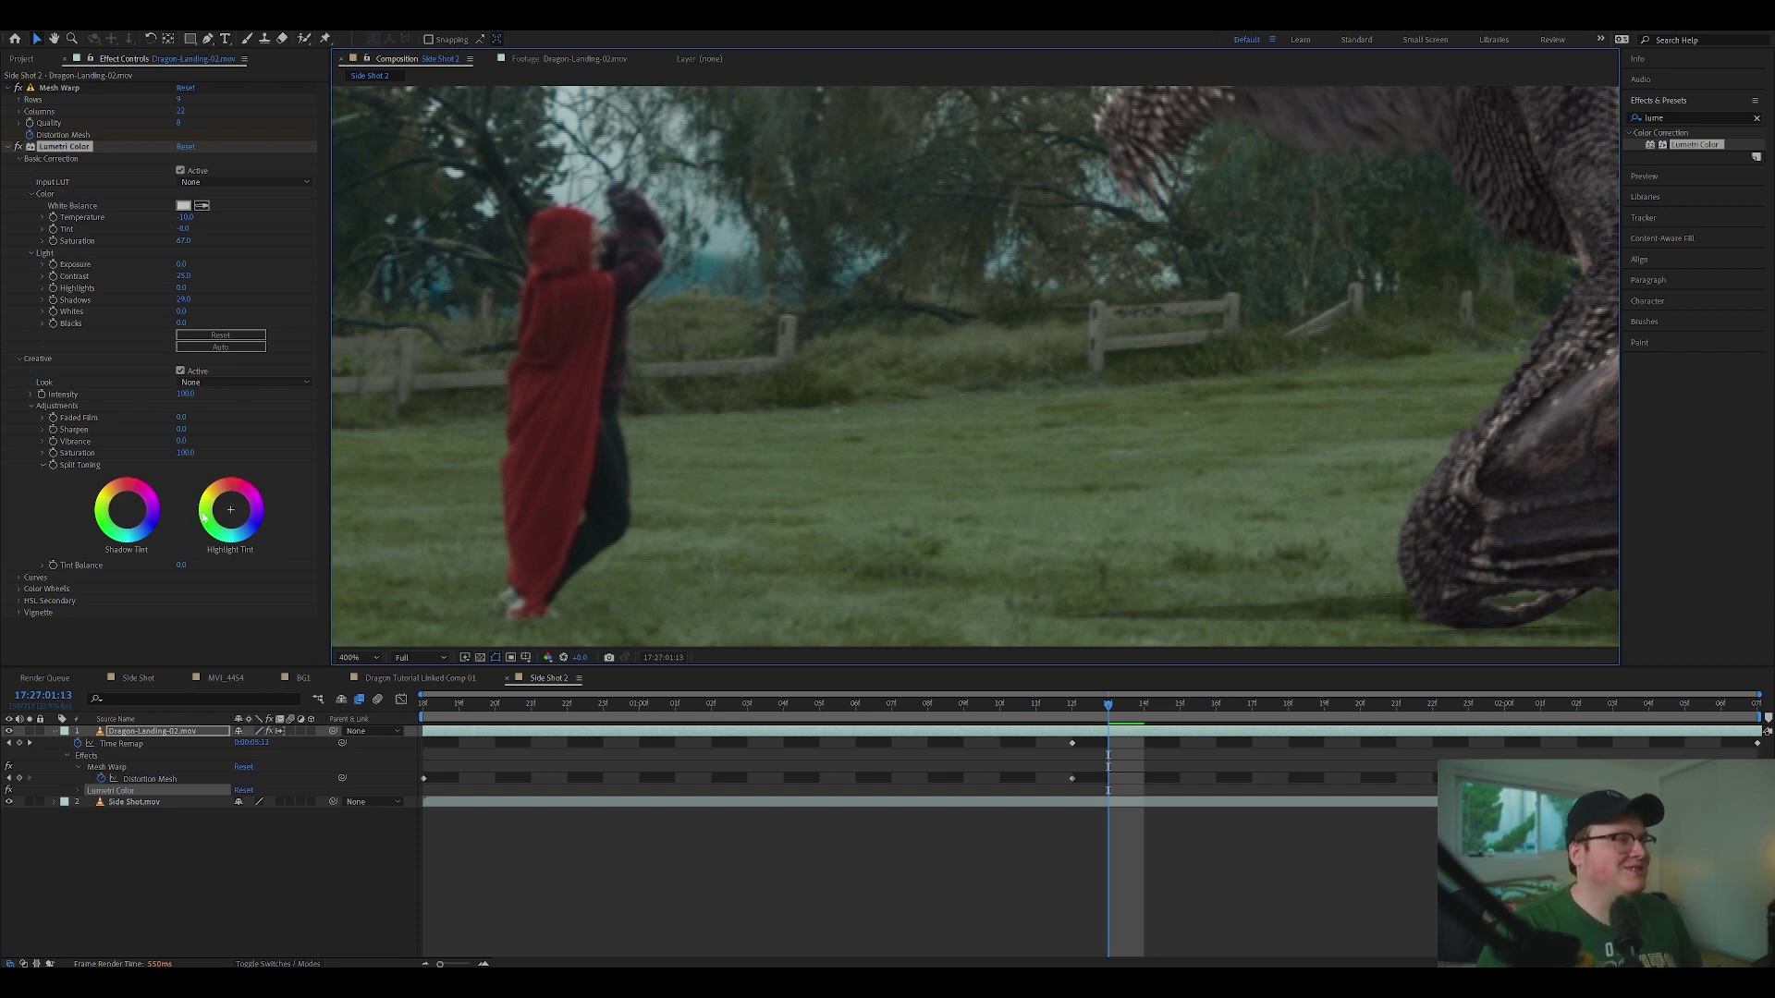
{"action": "left_click_drag", "start_coordinate": [1268, 385], "coordinate": [1042, 546]}
{"action": "left_click_drag", "start_coordinate": [1062, 255], "coordinate": [984, 375]}
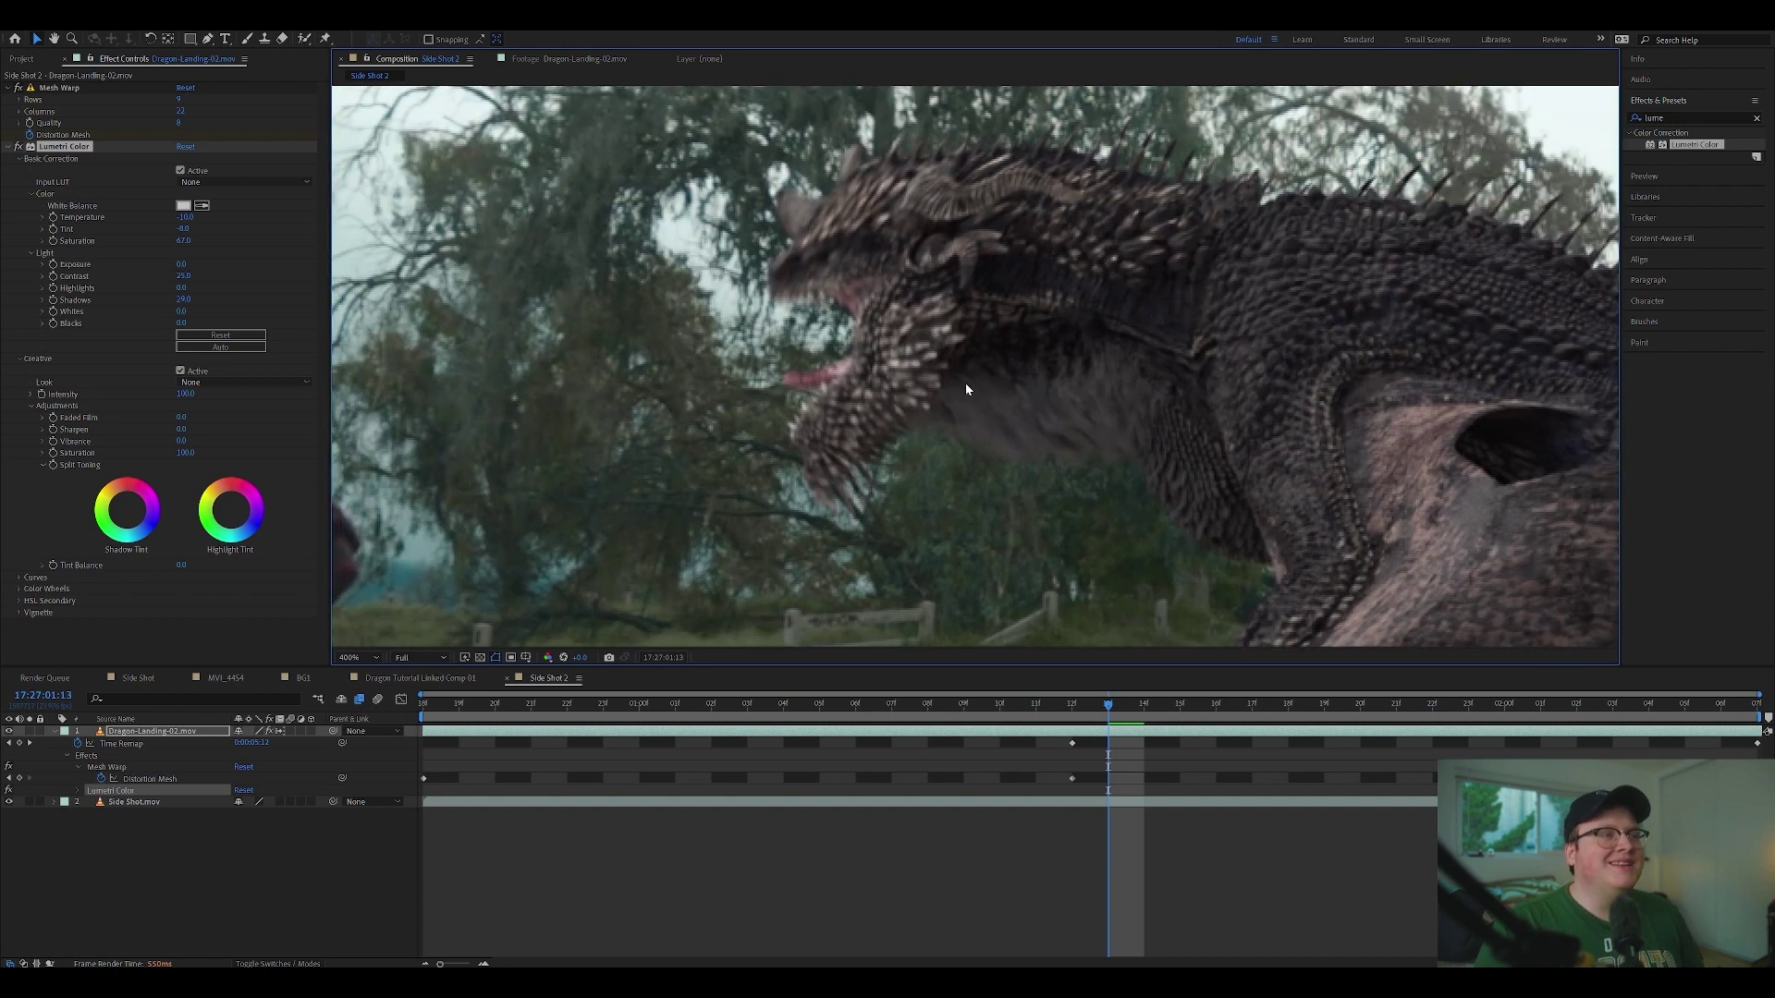
{"action": "key", "text": "ctrl+space"}
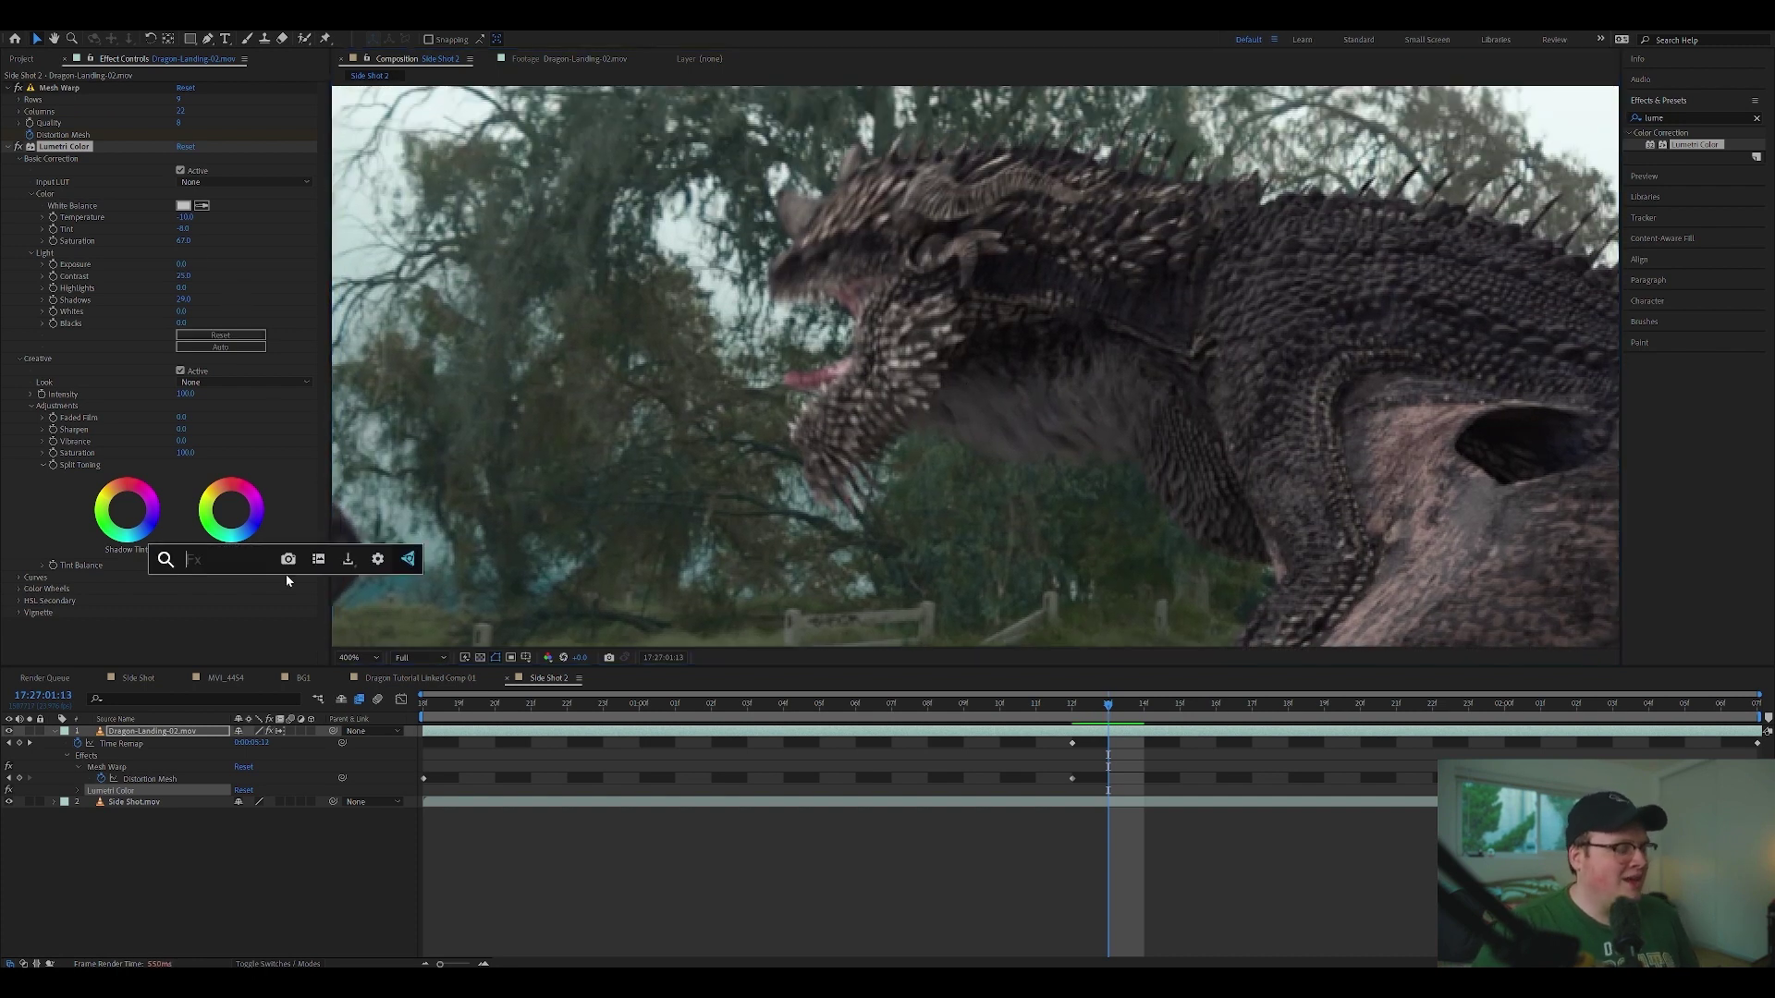
{"action": "left_click", "coordinate": [1695, 118]}
{"action": "type", "text": "fast box"}
{"action": "left_click", "coordinate": [227, 599]}
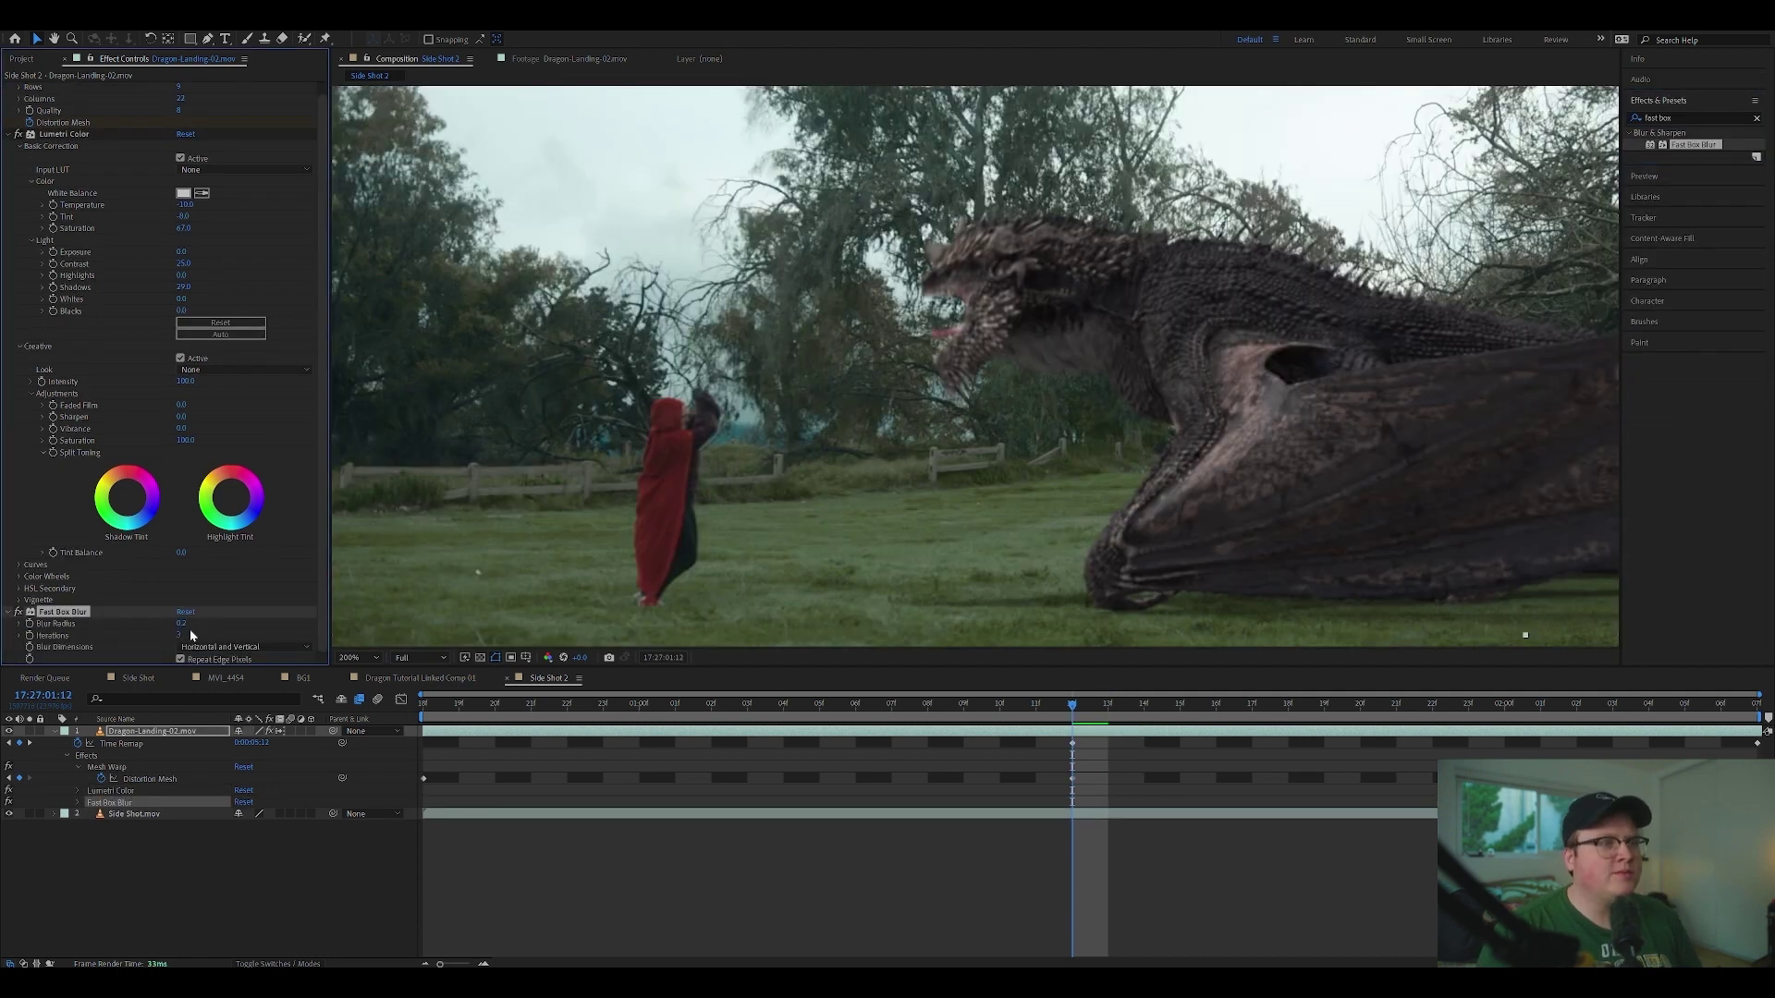
Step: Inspect the blurred dragon's head and shift its Lumetri tint further toward green
{"action": "left_click_drag", "start_coordinate": [1033, 279], "coordinate": [1167, 316]}
{"action": "scroll", "coordinate": [807, 442], "scroll_direction": "up", "scroll_amount": 2}
{"action": "scroll", "coordinate": [1001, 359], "scroll_direction": "down", "scroll_amount": 2}
{"action": "left_click_drag", "start_coordinate": [1095, 265], "coordinate": [967, 264]}
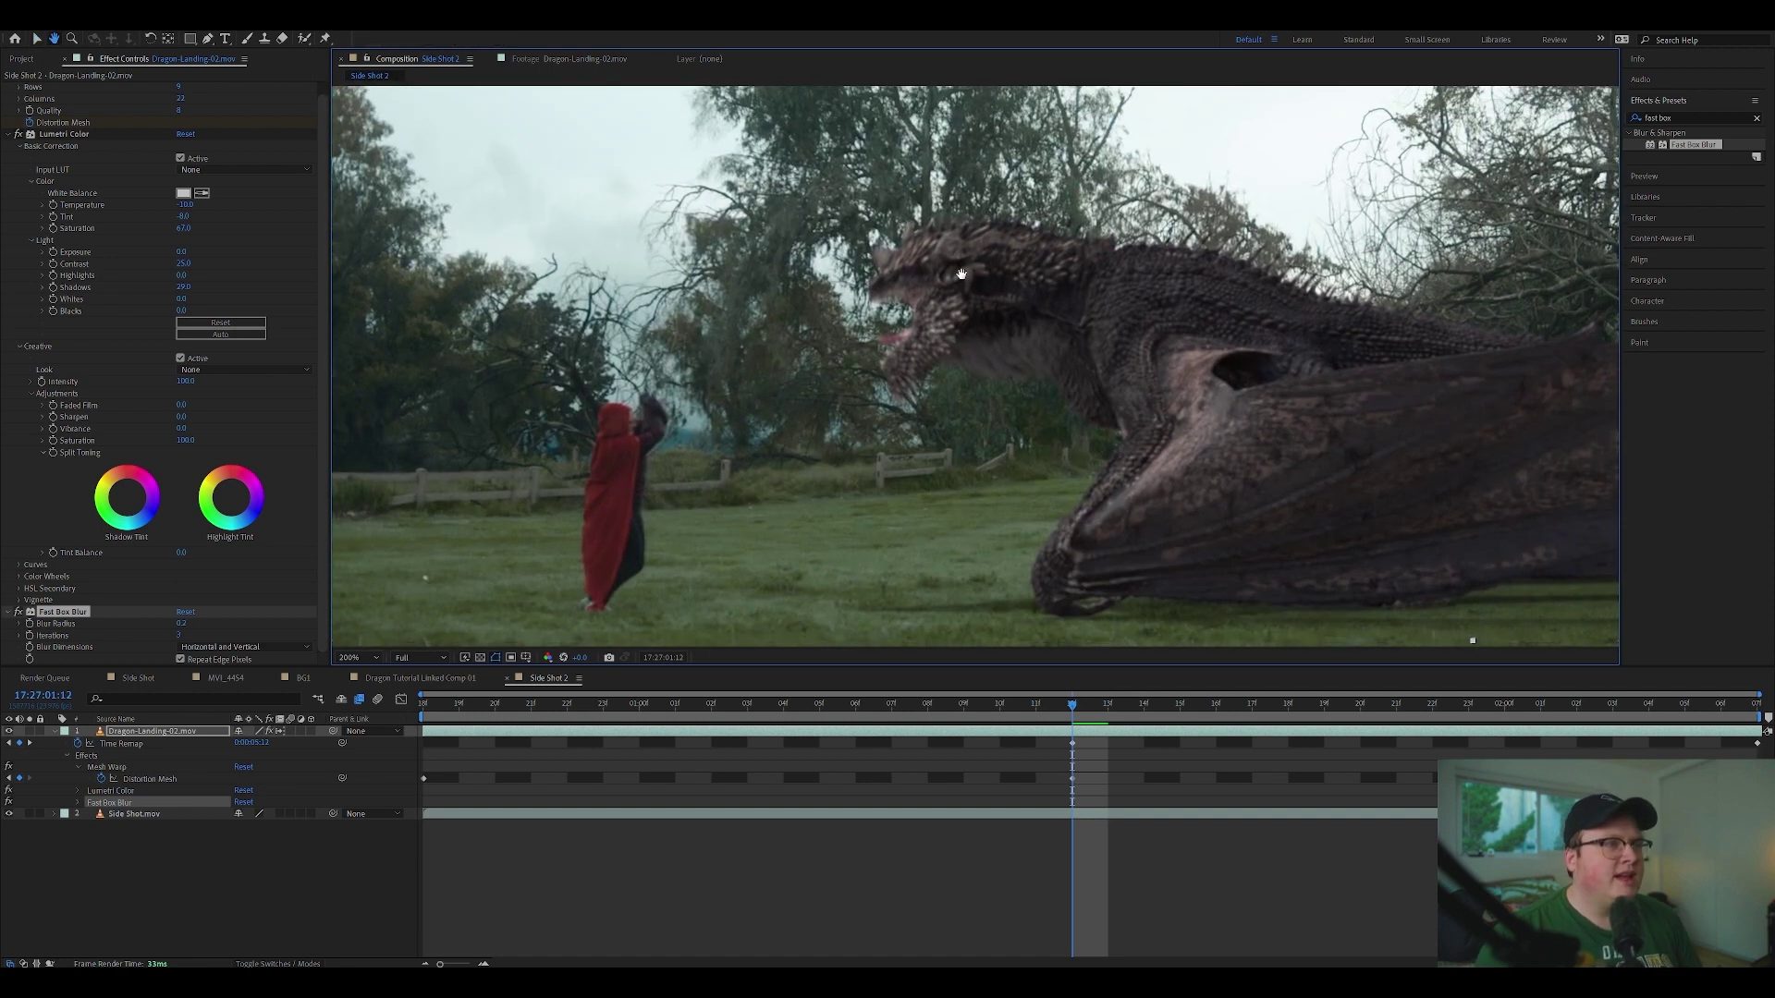
{"action": "scroll", "coordinate": [919, 286], "scroll_direction": "up", "scroll_amount": 1}
{"action": "scroll", "coordinate": [907, 345], "scroll_direction": "up", "scroll_amount": 2}
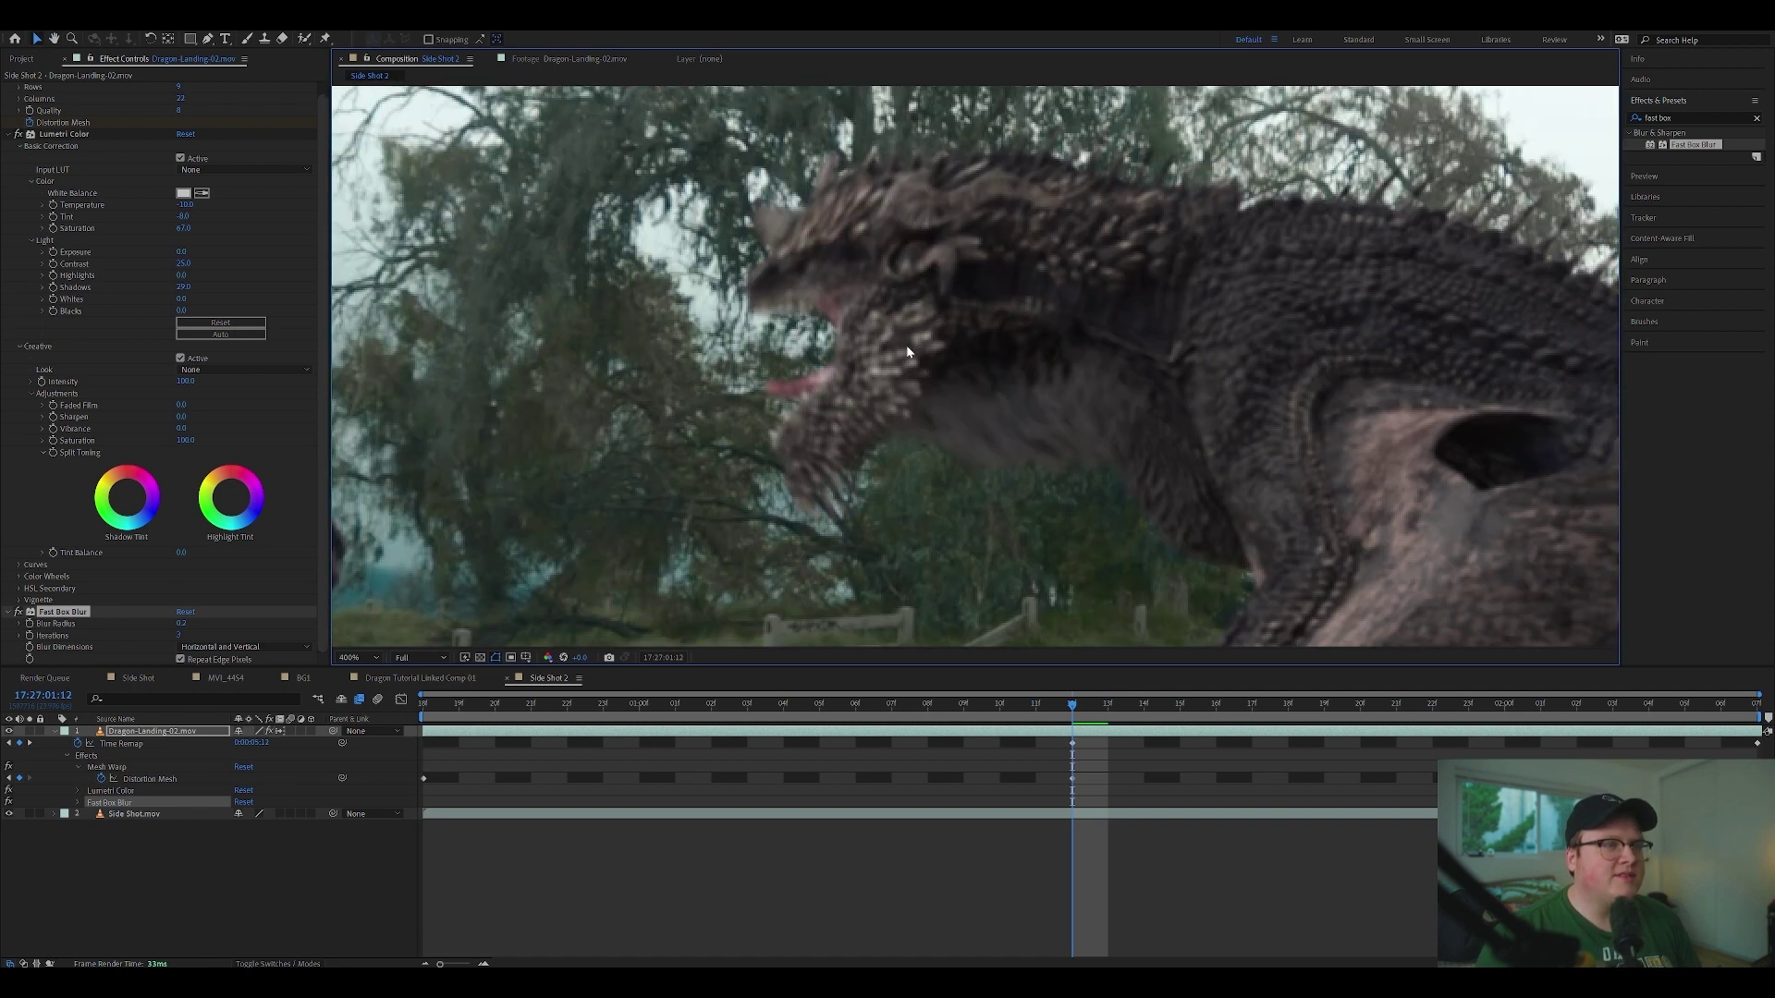
{"action": "scroll", "coordinate": [233, 168], "scroll_direction": "up", "scroll_amount": 1}
{"action": "left_click_drag", "start_coordinate": [183, 227], "coordinate": [169, 227]}
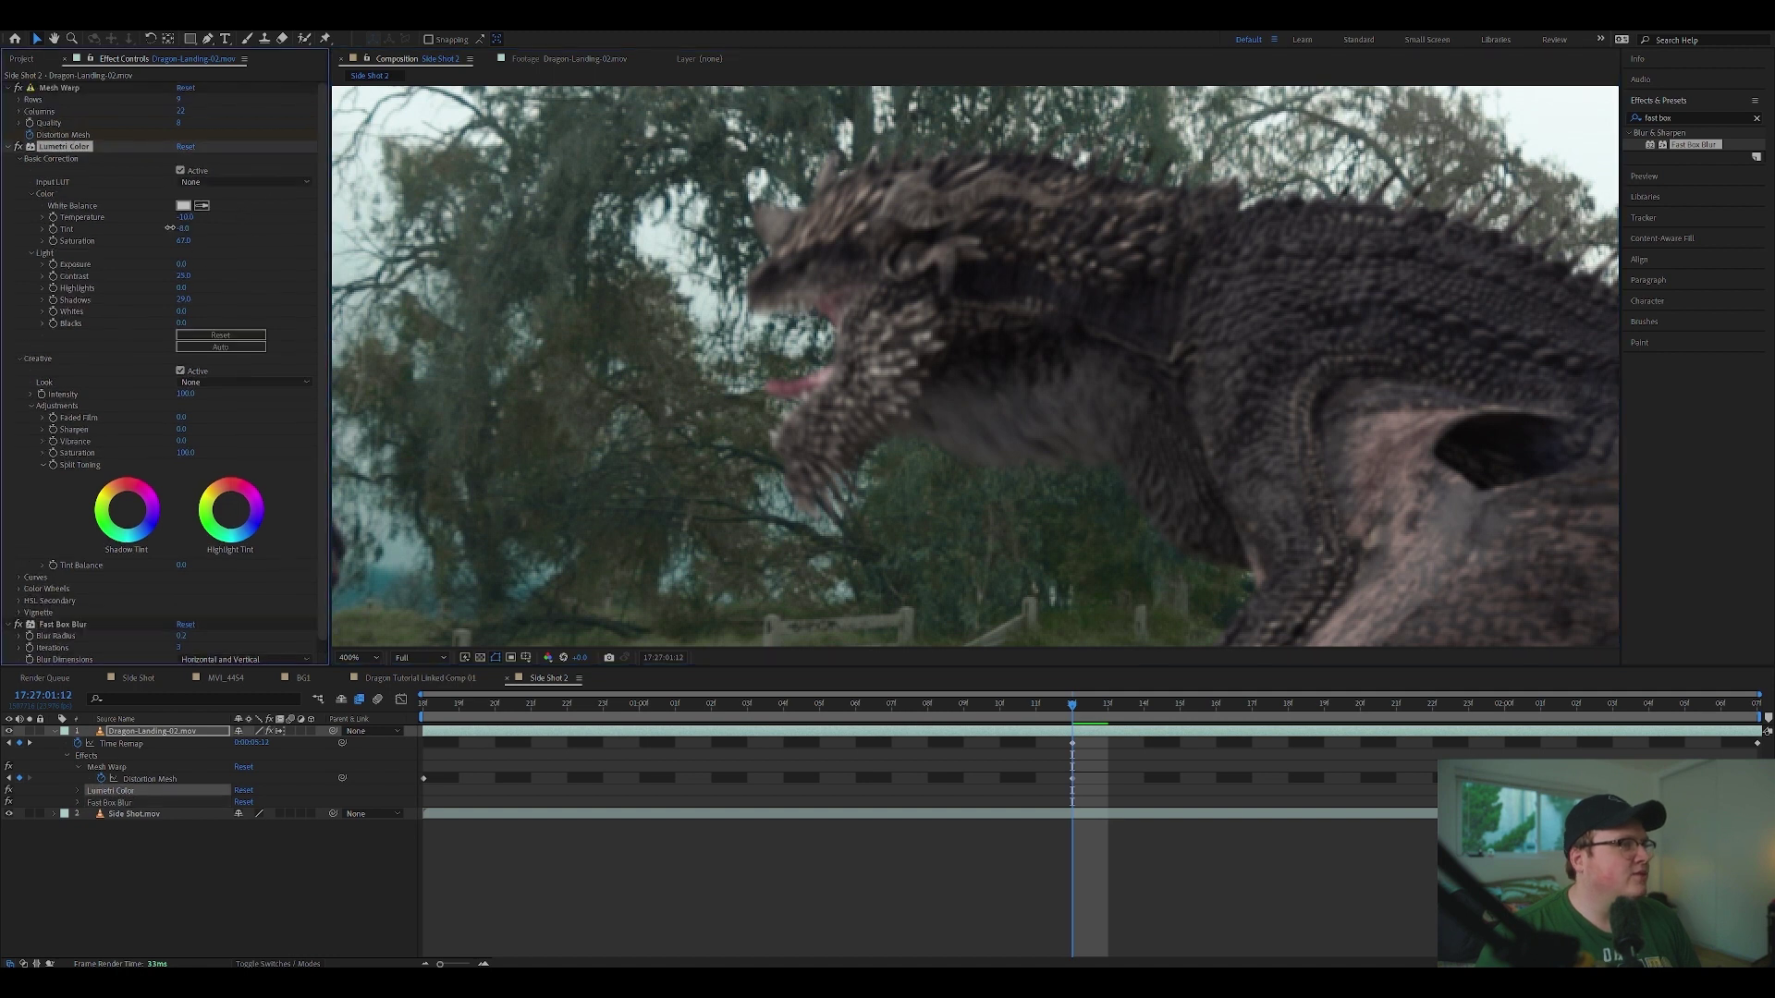
{"action": "left_click_drag", "start_coordinate": [170, 227], "coordinate": [161, 227]}
Step: Return to 17:27:00:18 and add Flamethrower-02.mov above the dragon layer
{"action": "left_click_drag", "start_coordinate": [1072, 705], "coordinate": [424, 713]}
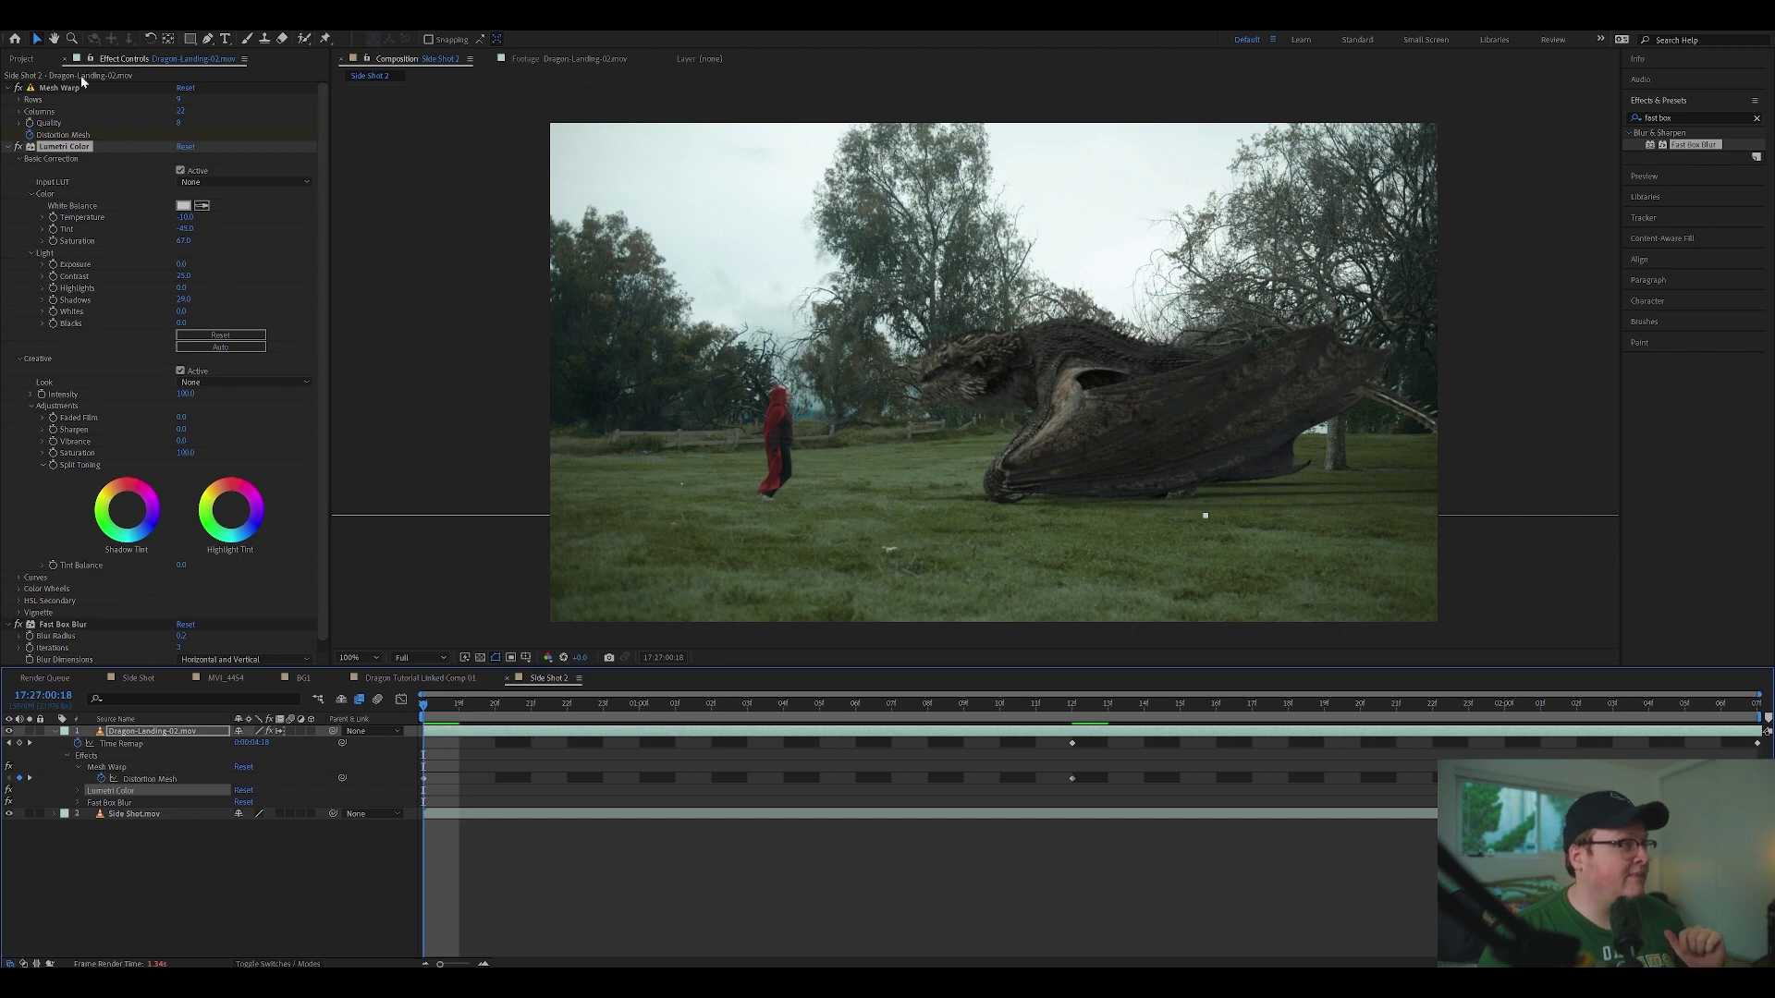
{"action": "left_click", "coordinate": [21, 58]}
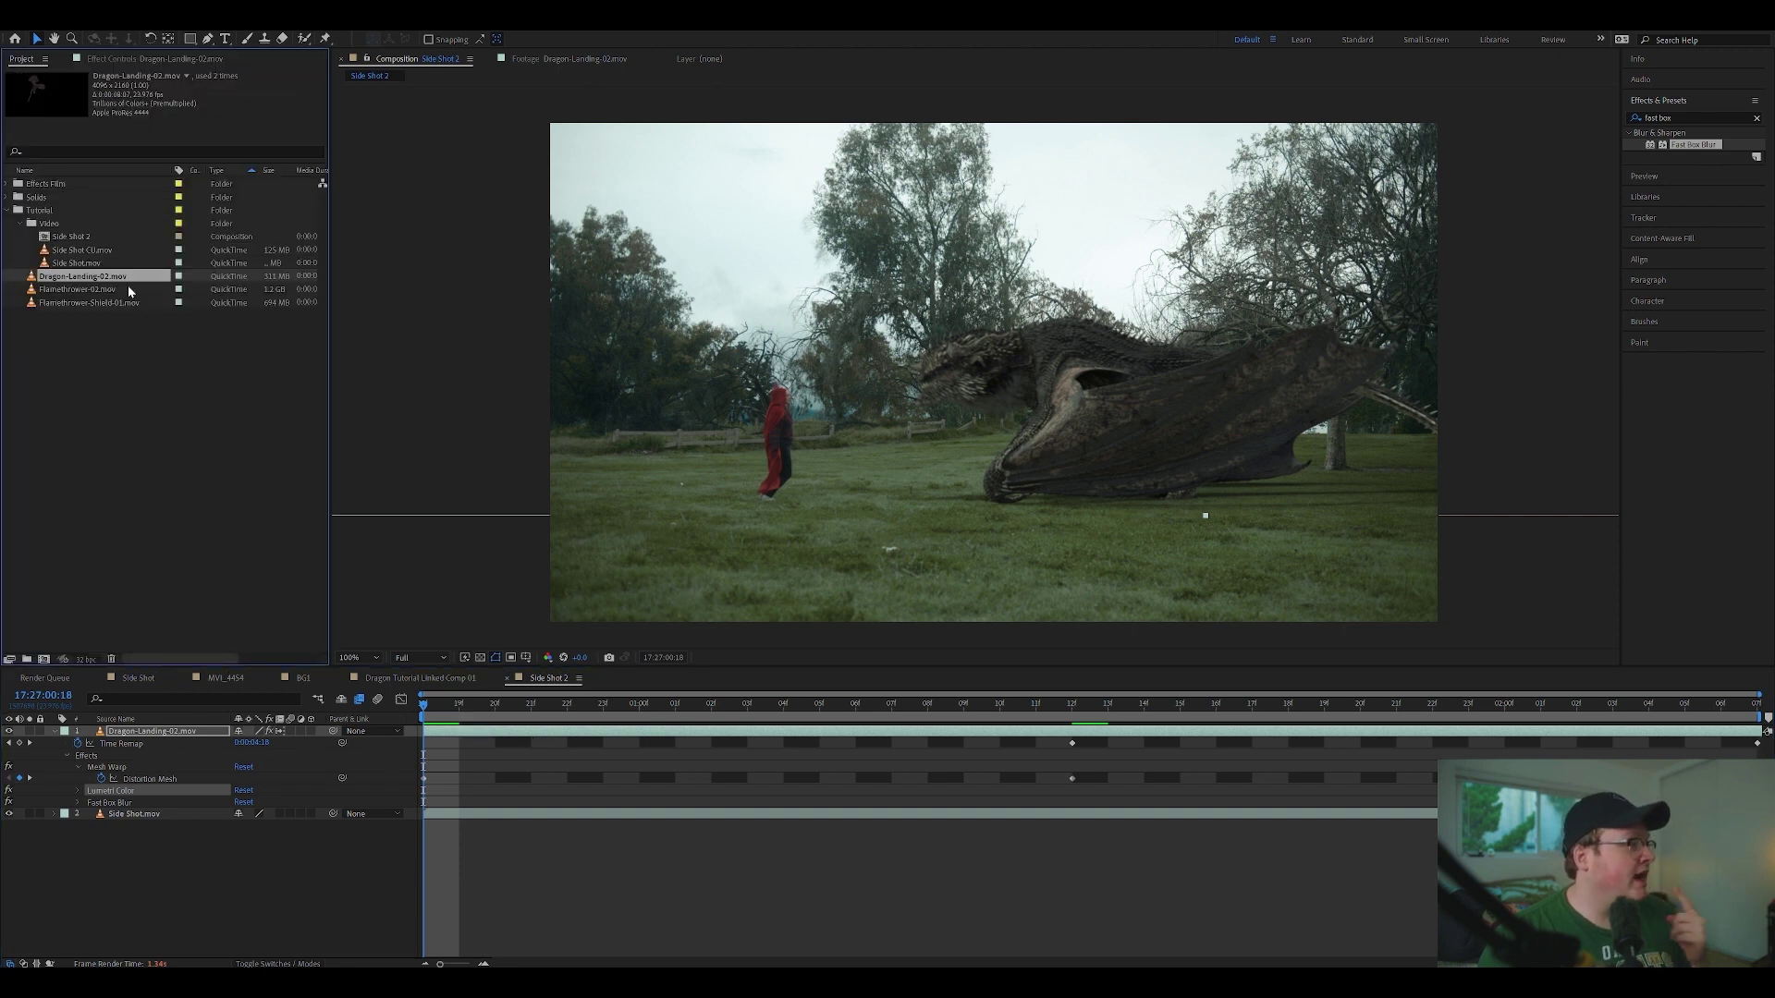
{"action": "left_click_drag", "start_coordinate": [126, 289], "coordinate": [277, 729]}
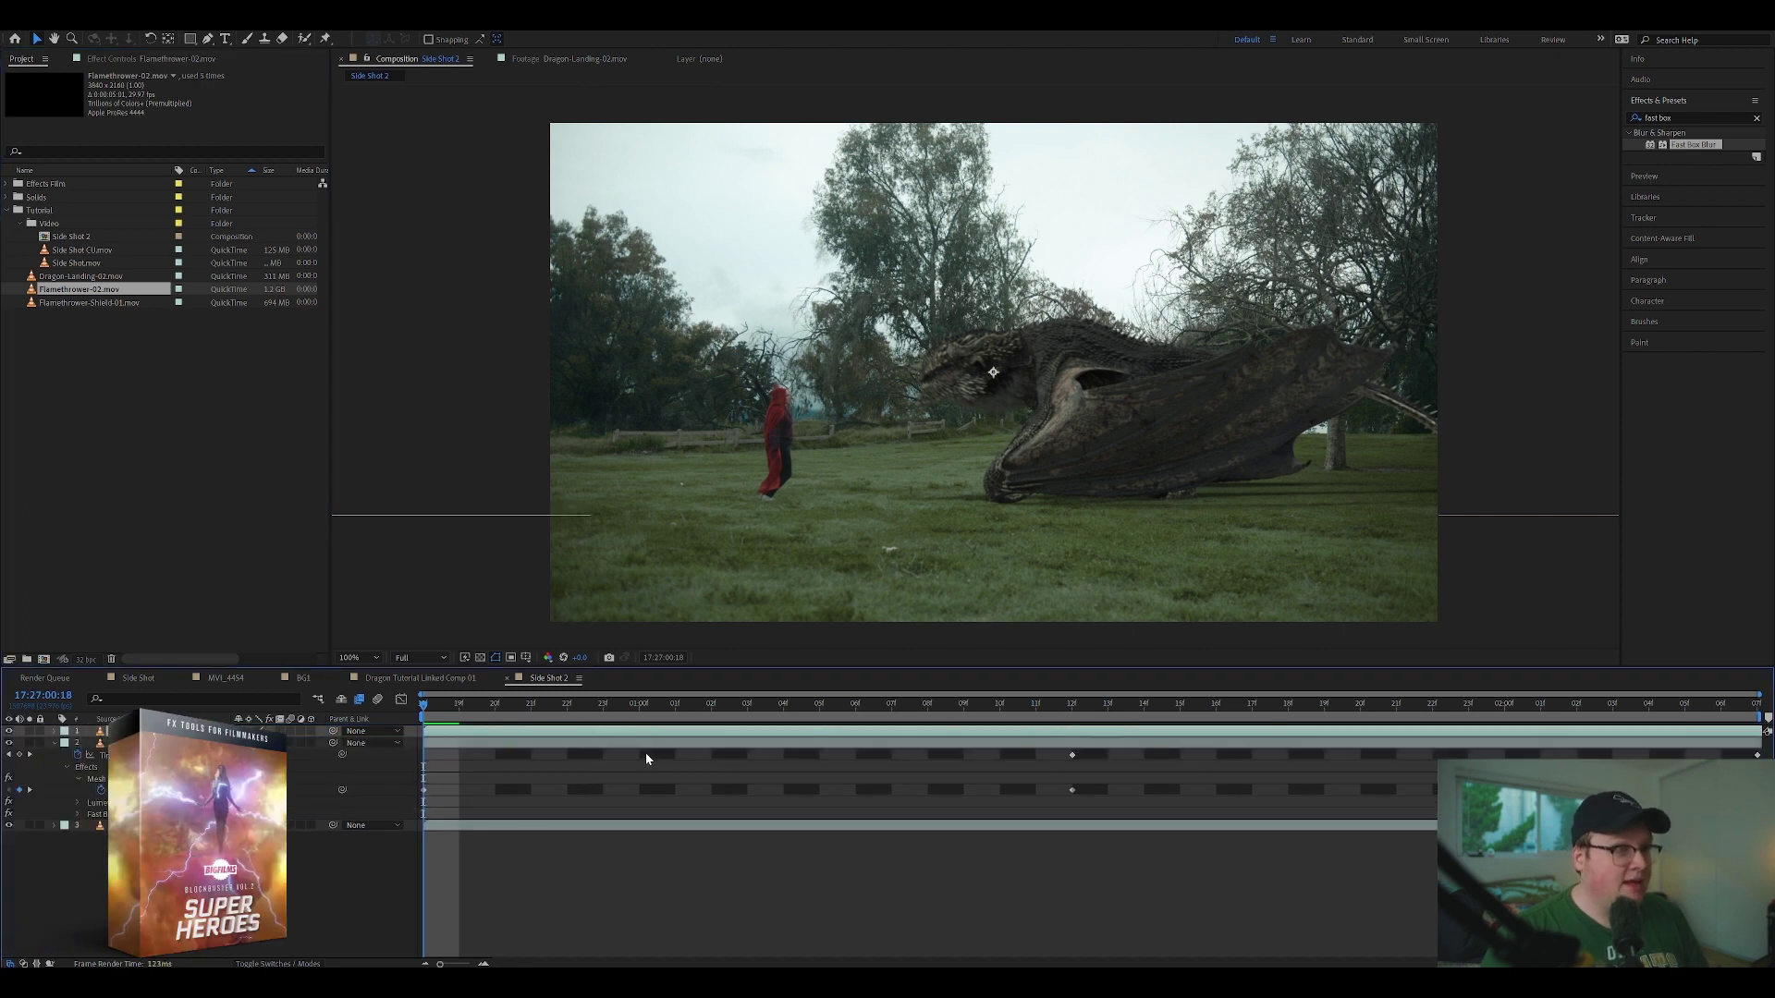
Step: Preview the Flamethrower-02 and Flamethrower-Shield-01 source clips
{"action": "double_click", "coordinate": [135, 288]}
{"action": "left_click_drag", "start_coordinate": [475, 630], "coordinate": [703, 634]}
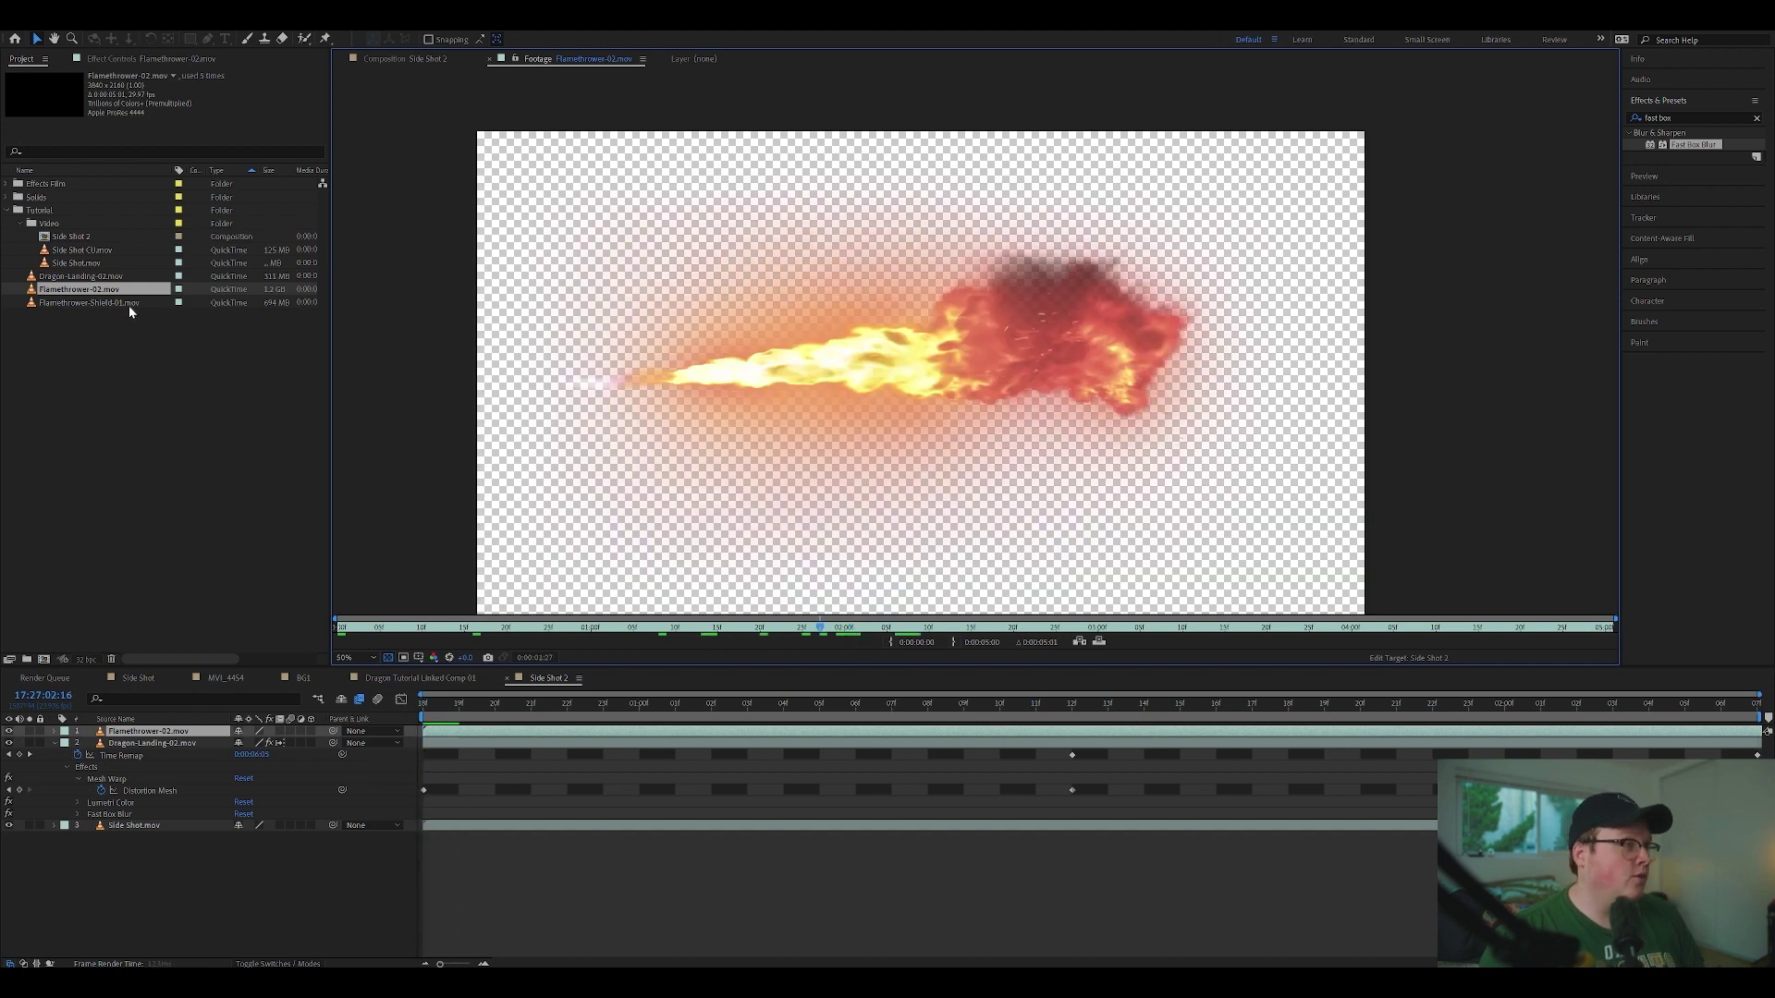
{"action": "double_click", "coordinate": [131, 303]}
{"action": "left_click_drag", "start_coordinate": [499, 635], "coordinate": [380, 633]}
Step: Place a Flamethrower-02.mov layer between the dragon and Side Shot layers at 17:27:01:08, removing the duplicate above the dragon
{"action": "left_click_drag", "start_coordinate": [105, 289], "coordinate": [212, 732]}
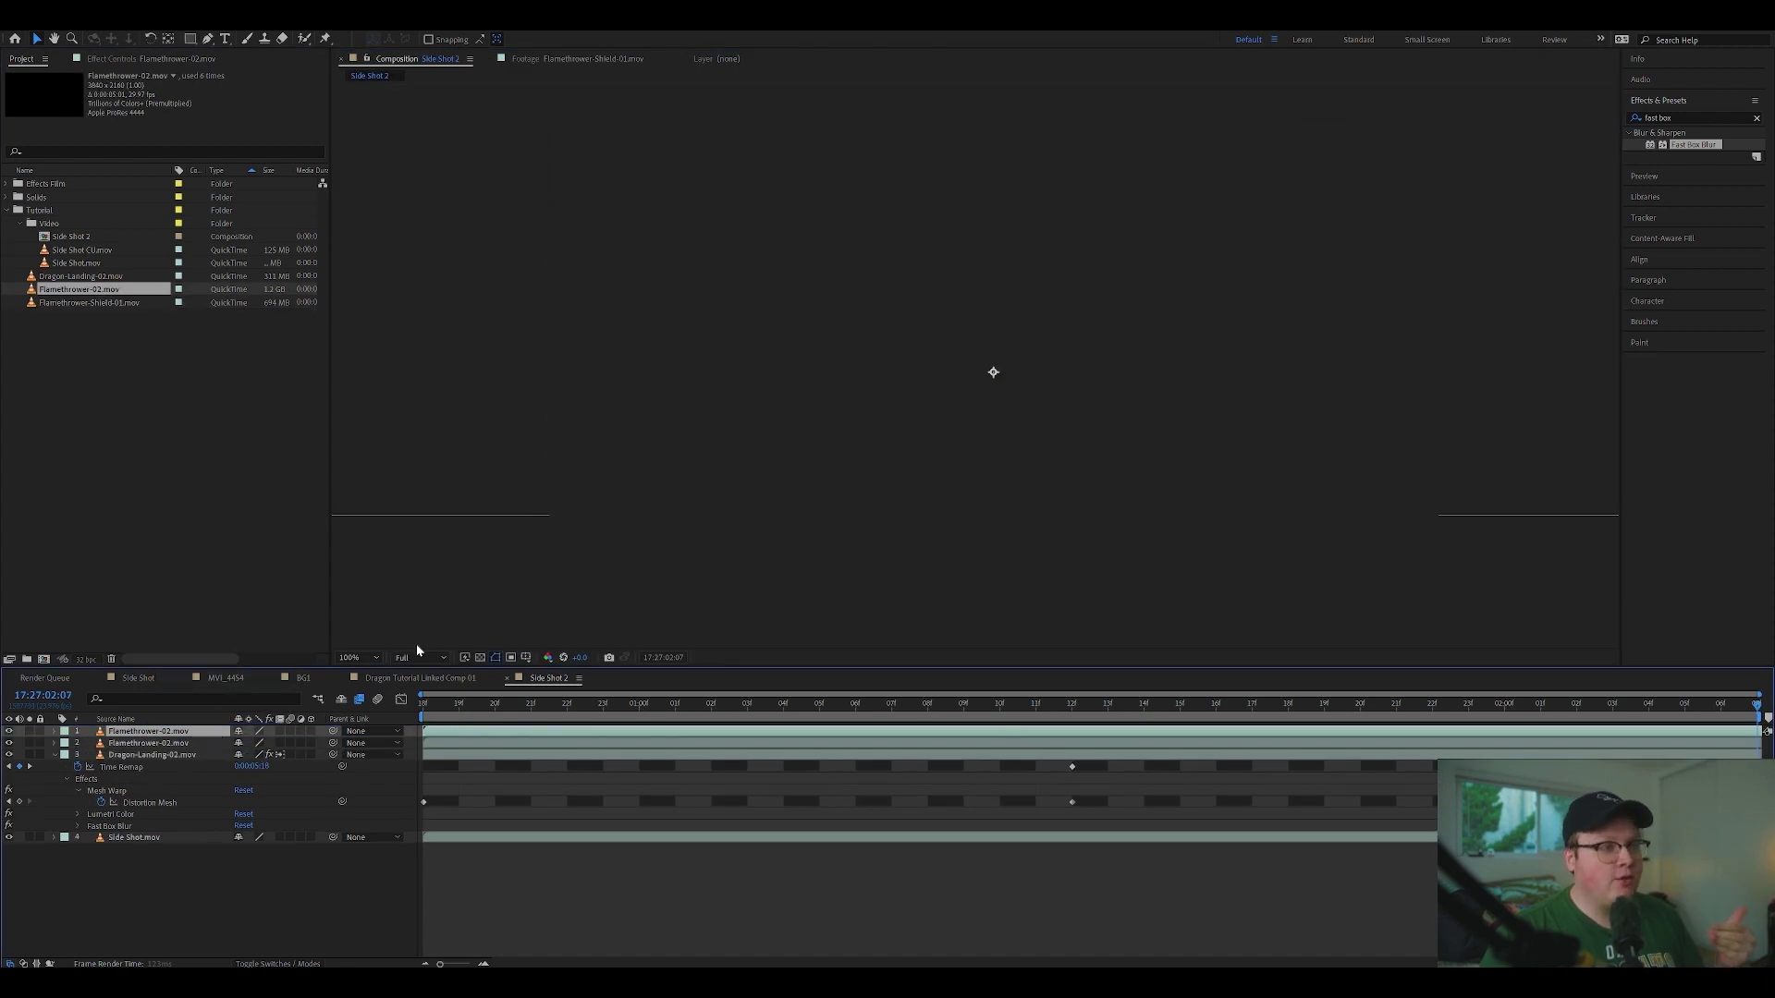
{"action": "key", "text": "Home"}
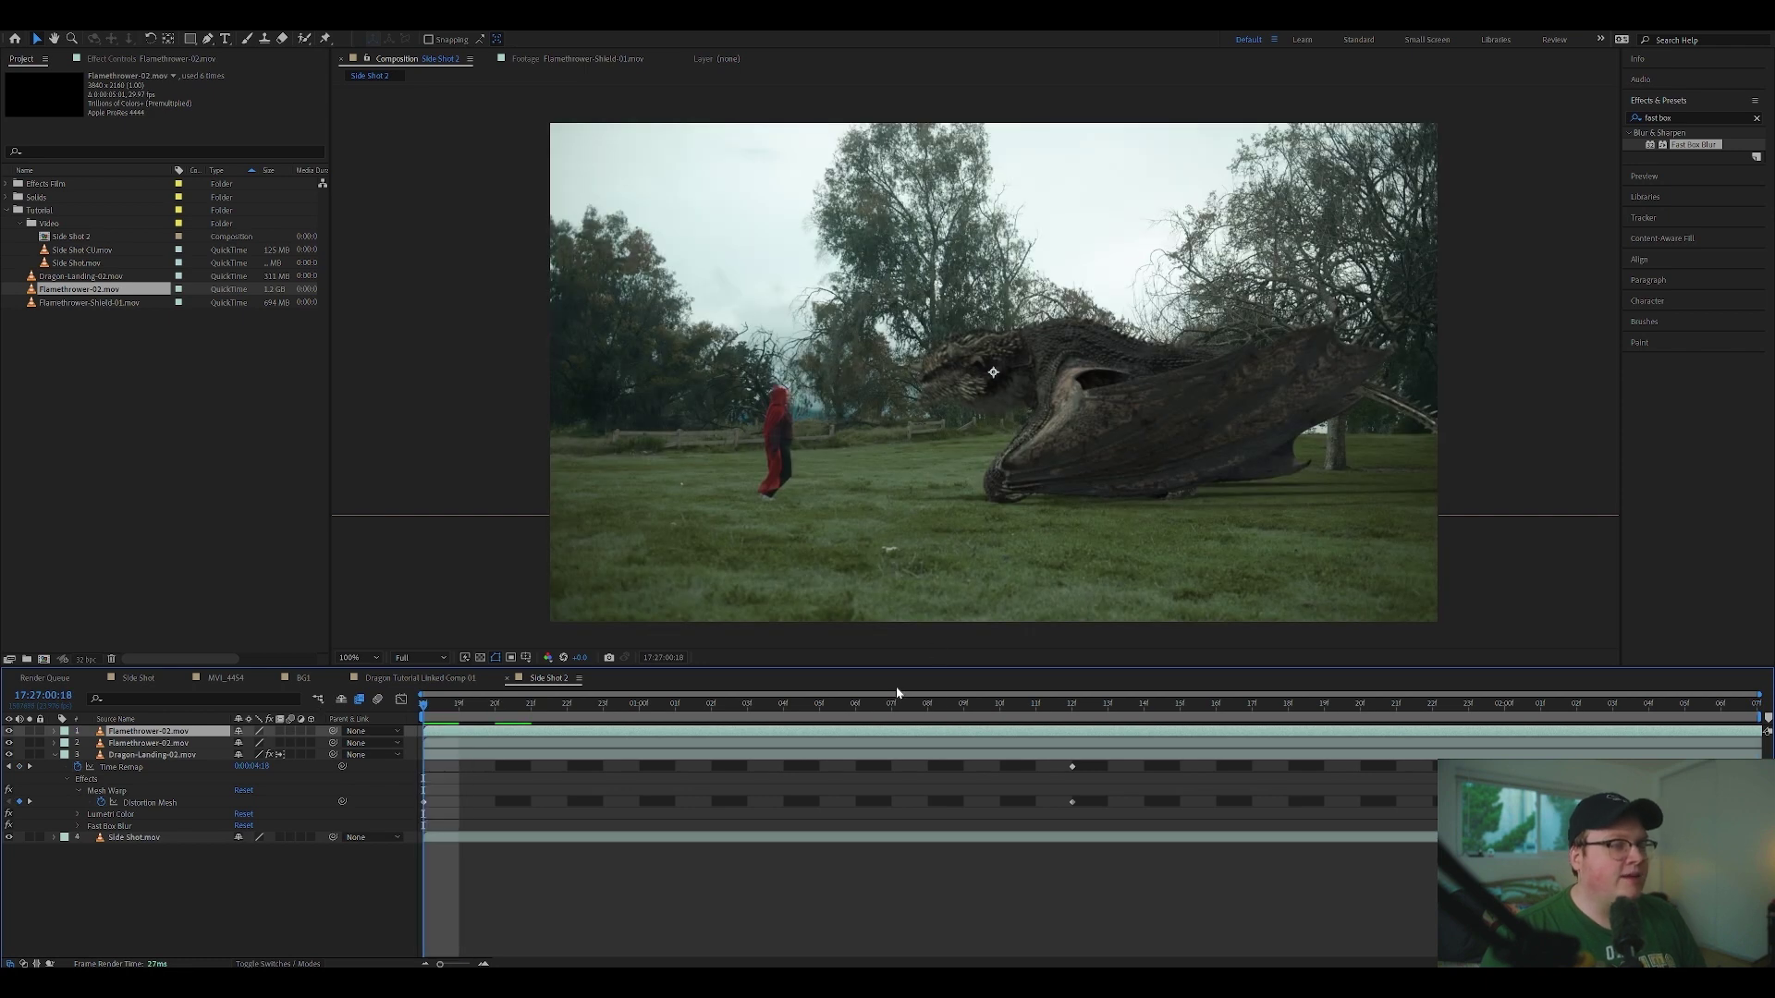
{"action": "left_click", "coordinate": [927, 705]}
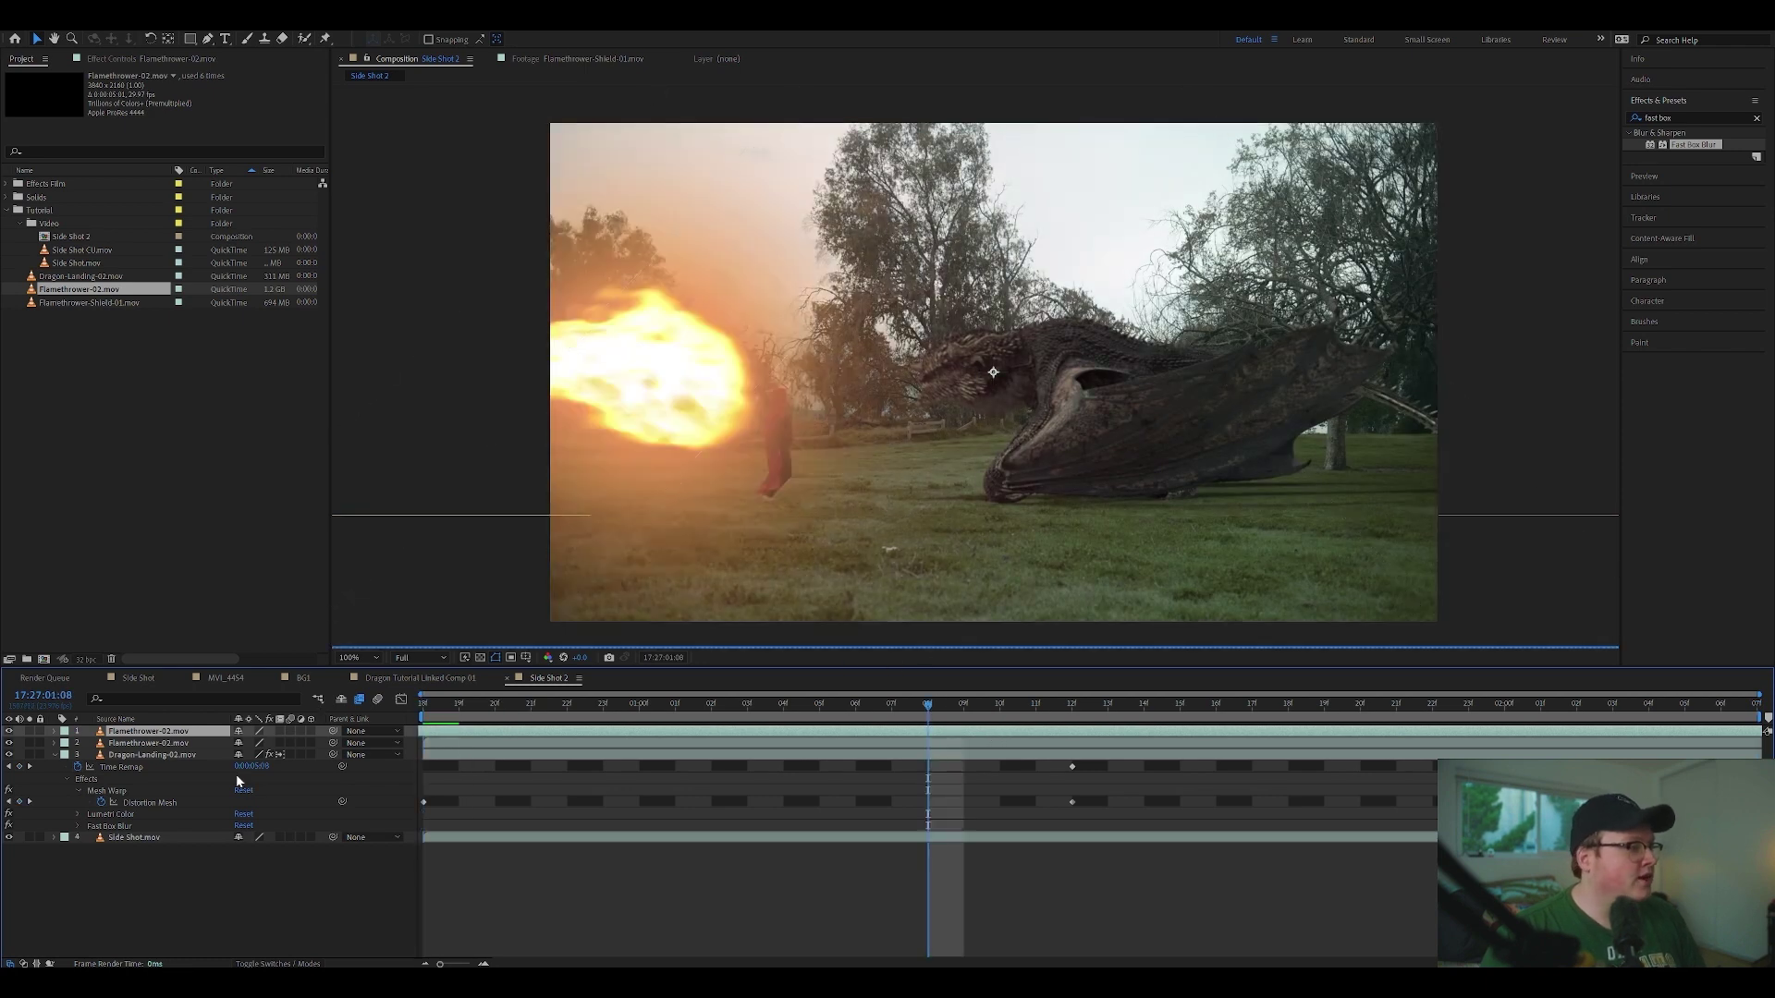
{"action": "left_click_drag", "start_coordinate": [182, 736], "coordinate": [194, 784]}
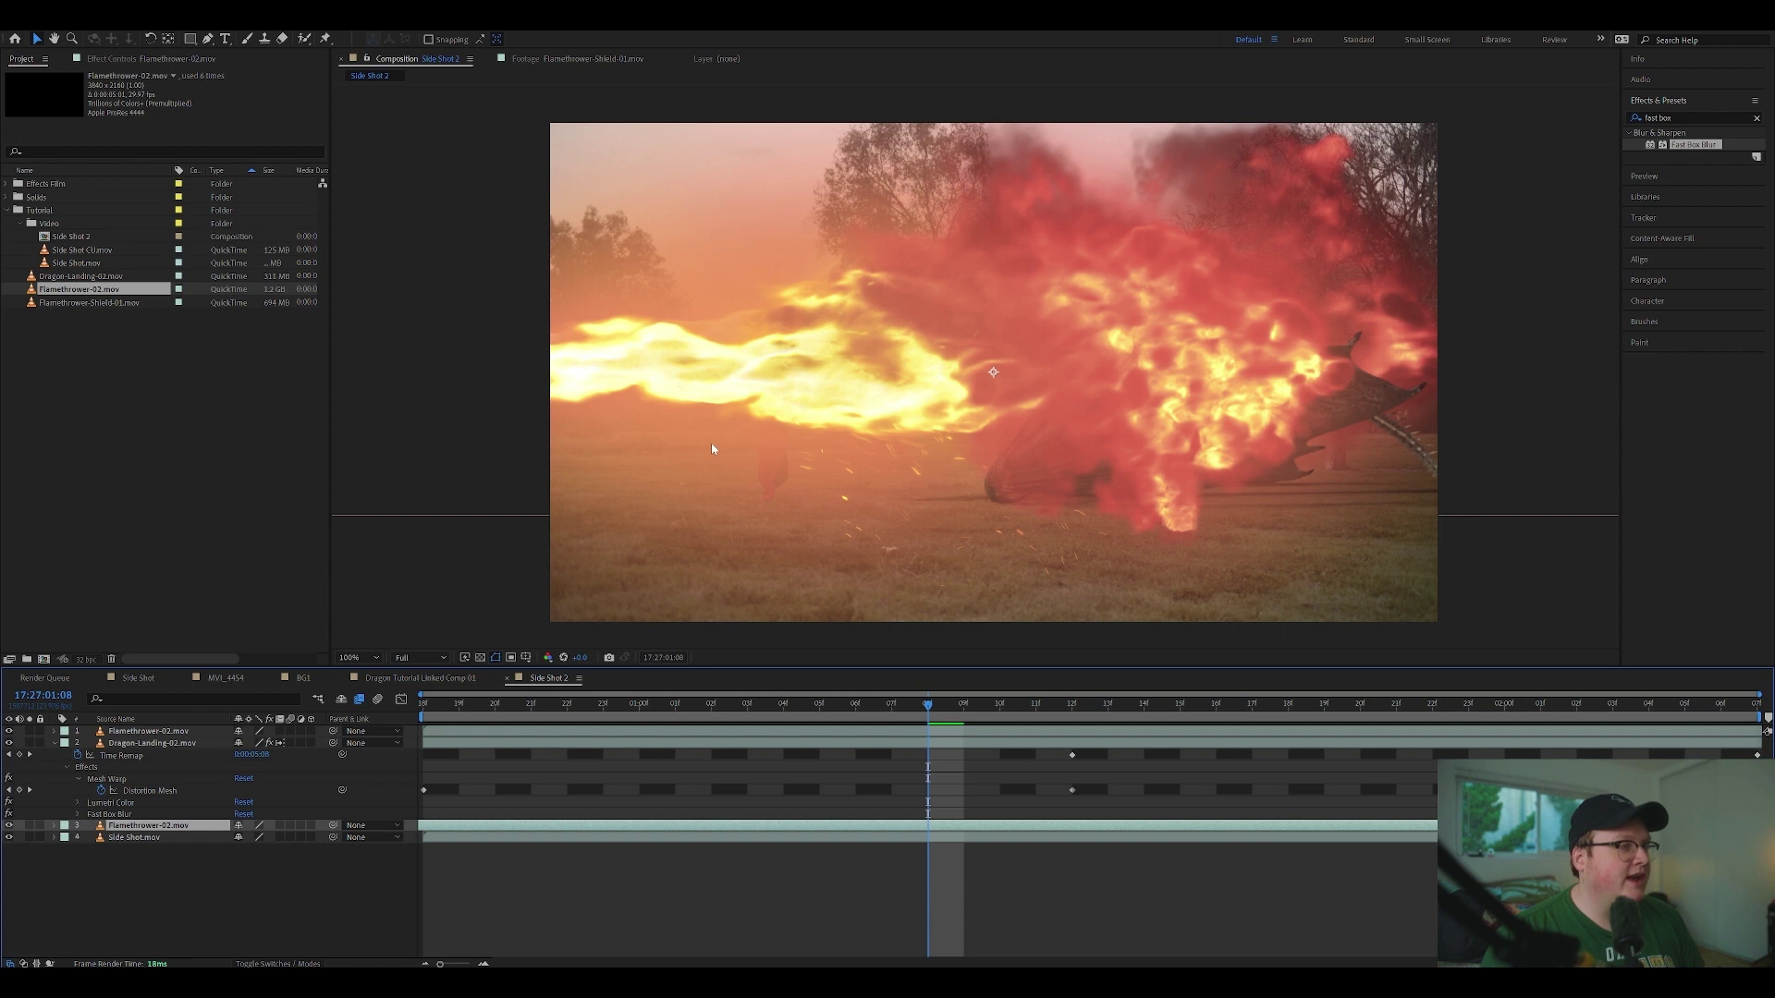
{"action": "key", "text": "ctrl+z"}
{"action": "left_click", "coordinate": [163, 814]}
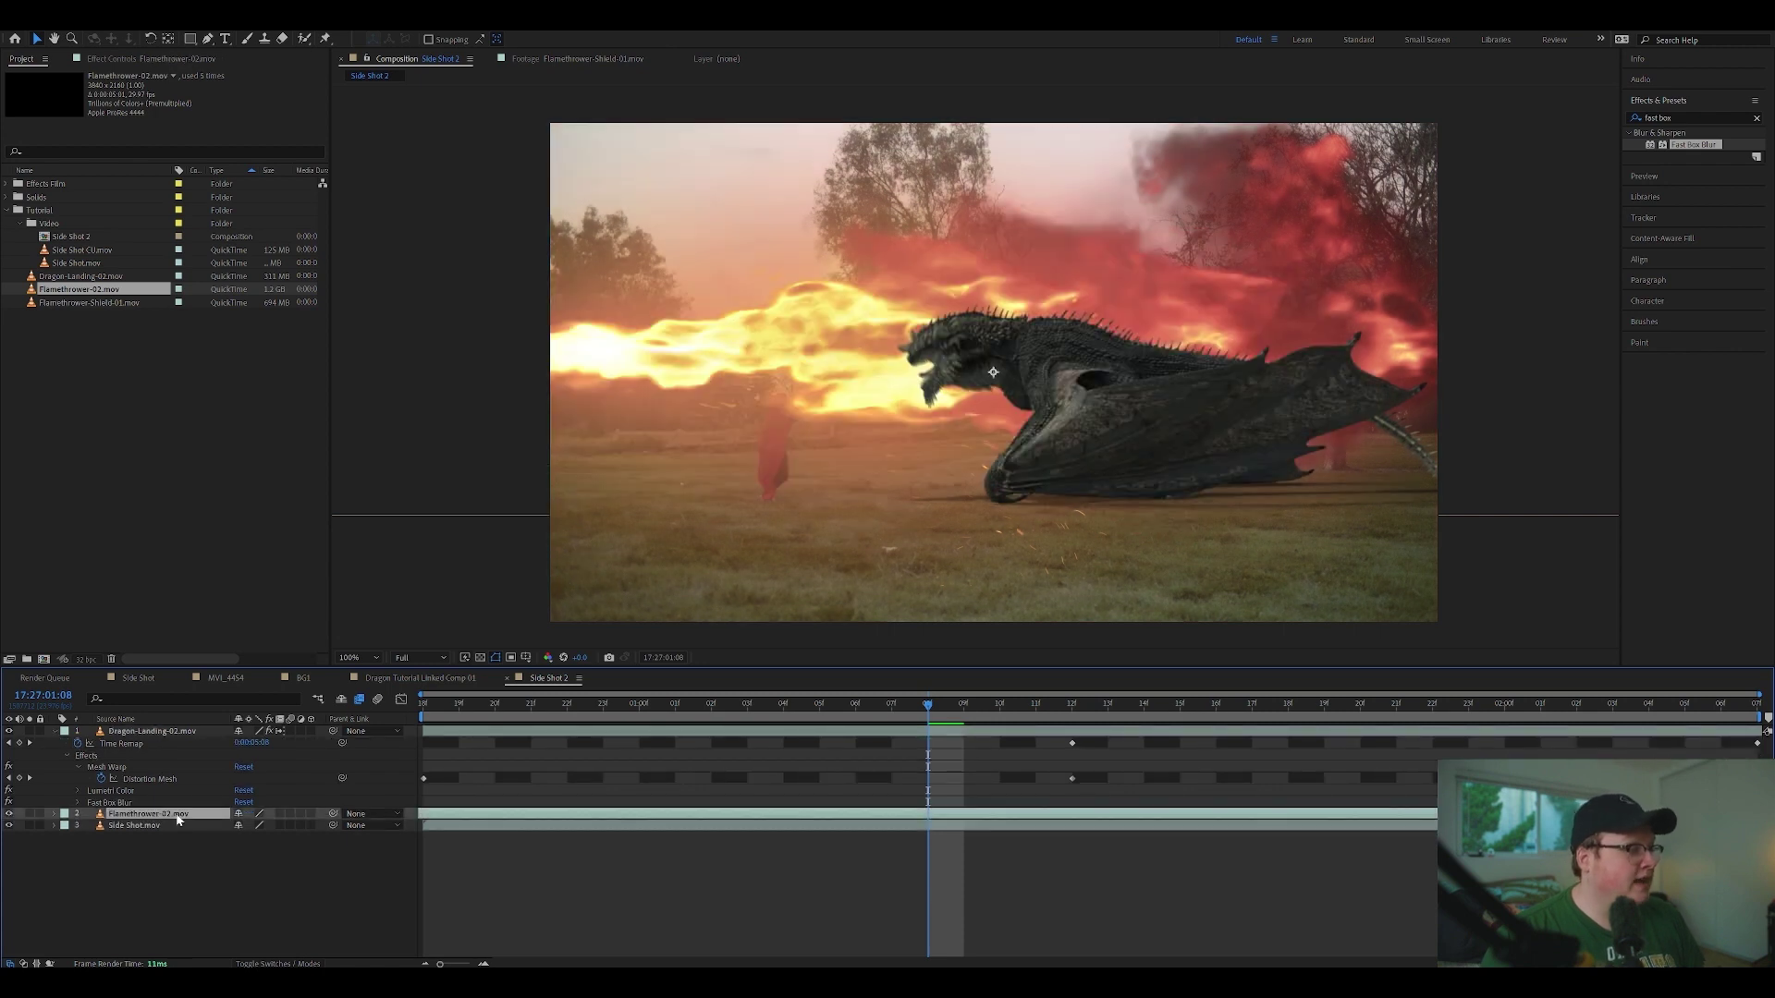
Step: Scale down and rotate the flamethrower layer, positioning it to run from the dragon's mouth to the cloaked figure's hands
{"action": "key", "text": "s"}
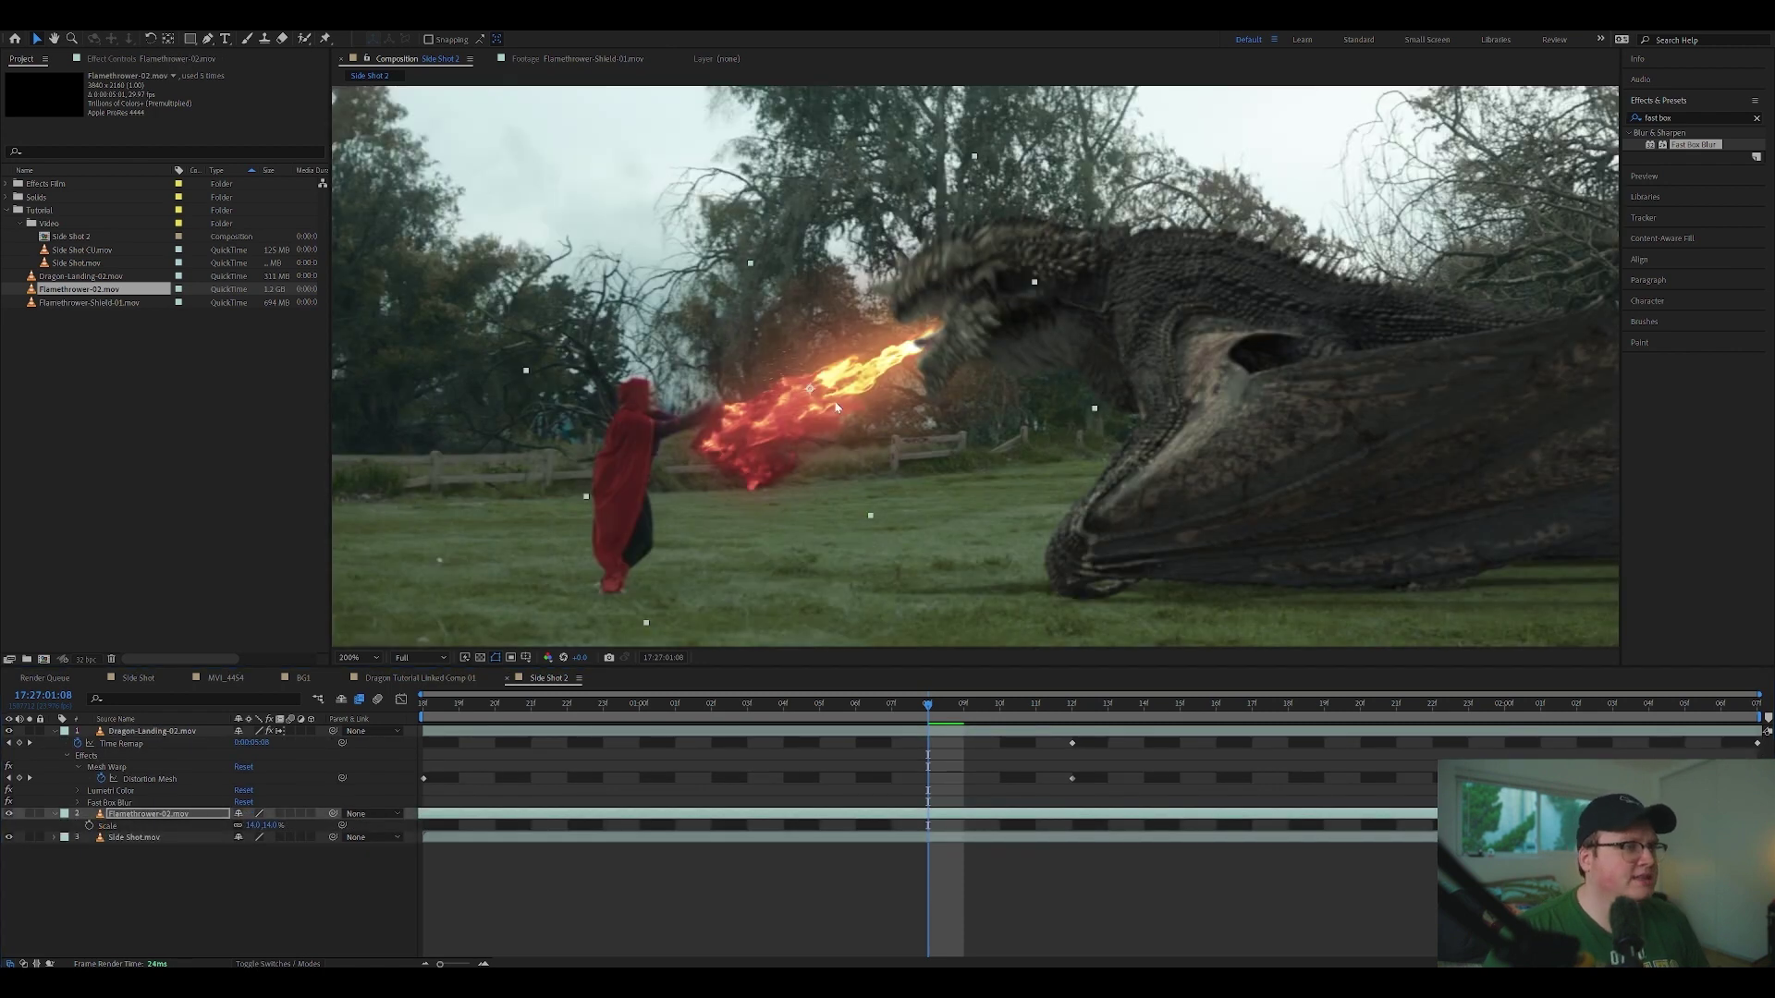
{"action": "left_click", "coordinate": [828, 387]}
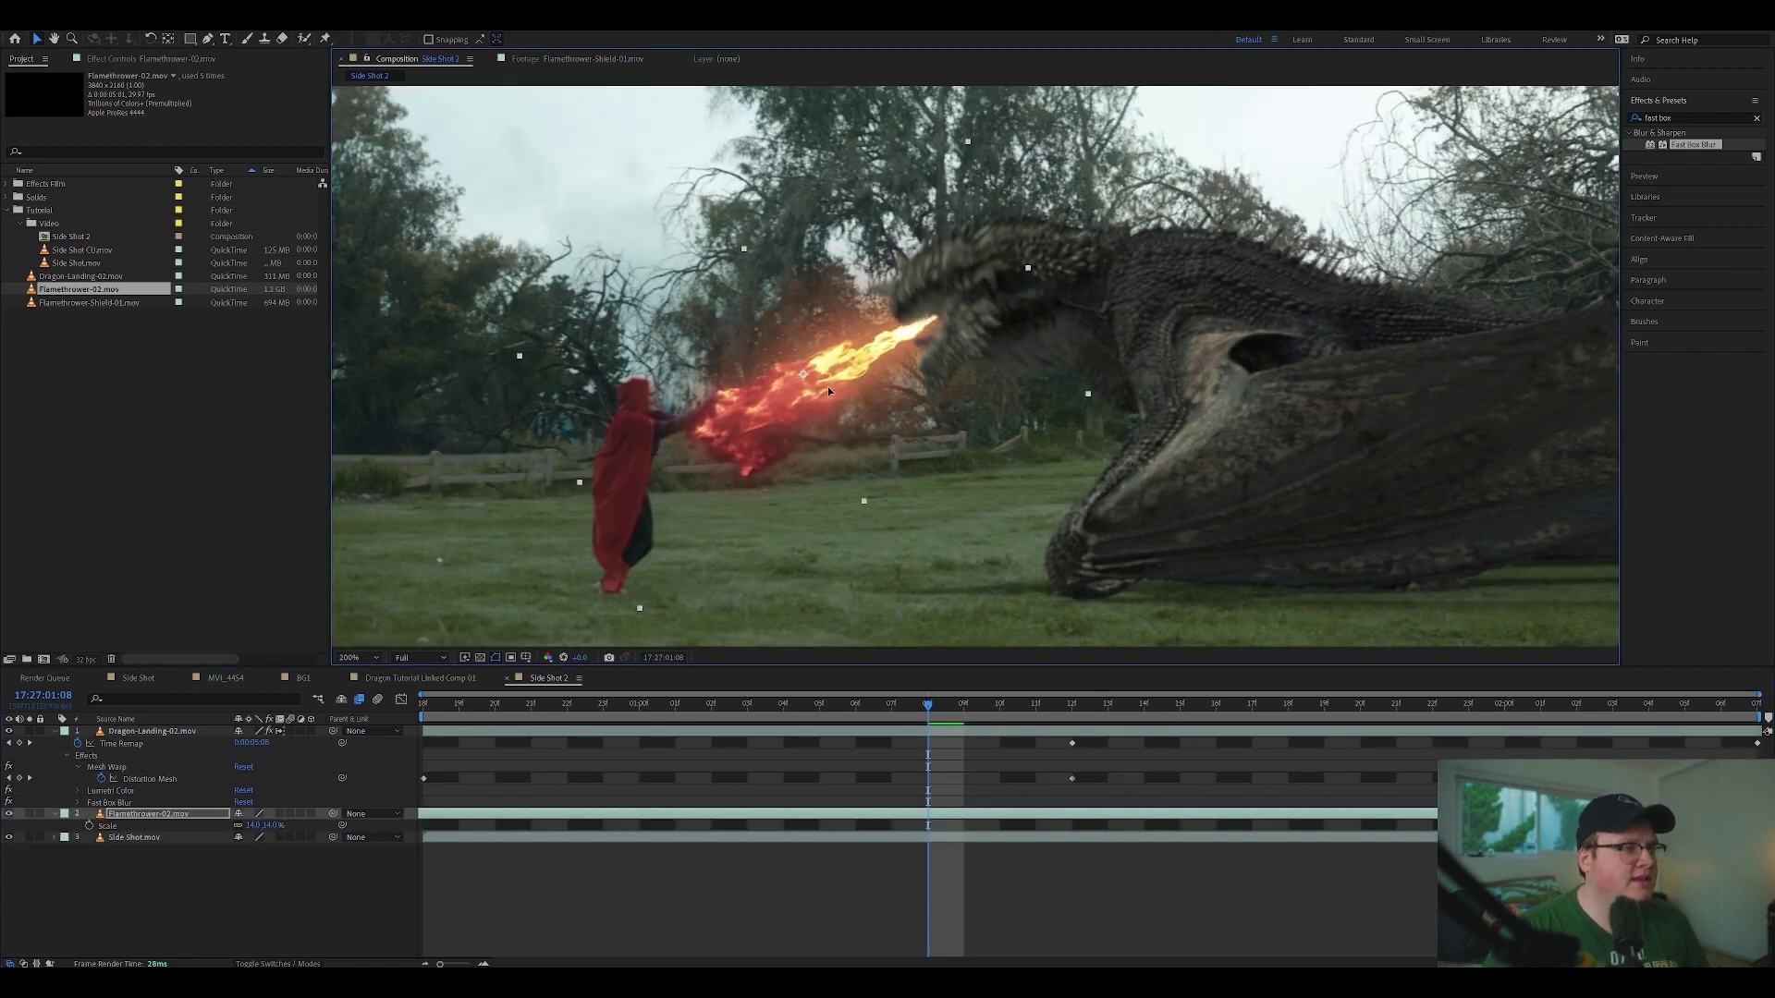
{"action": "left_click_drag", "start_coordinate": [797, 426], "coordinate": [797, 420]}
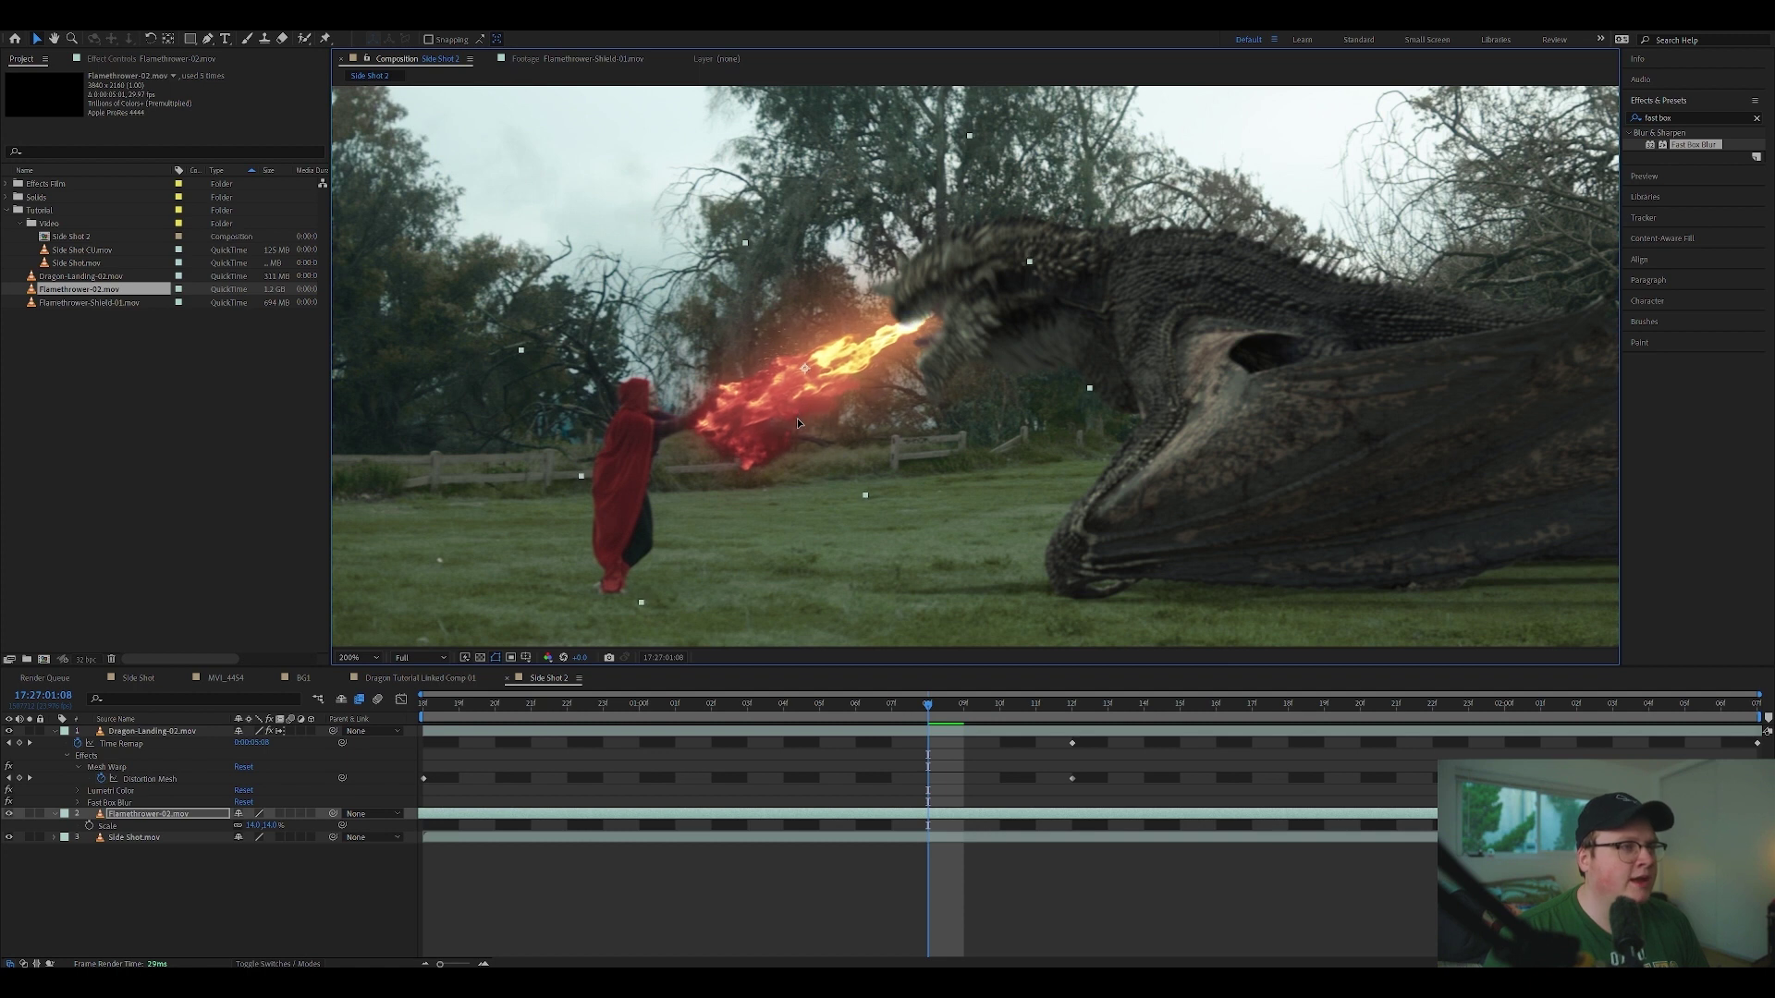
Step: Rotate the Flamethrower-02 layer to a steeper angle from the dragon's mouth and move its start to 17:27:01:04
{"action": "left_click", "coordinate": [150, 39]}
{"action": "left_click_drag", "start_coordinate": [936, 323], "coordinate": [940, 335]}
{"action": "left_click_drag", "start_coordinate": [1045, 814], "coordinate": [1466, 782]}
{"action": "left_click_drag", "start_coordinate": [928, 704], "coordinate": [796, 720]}
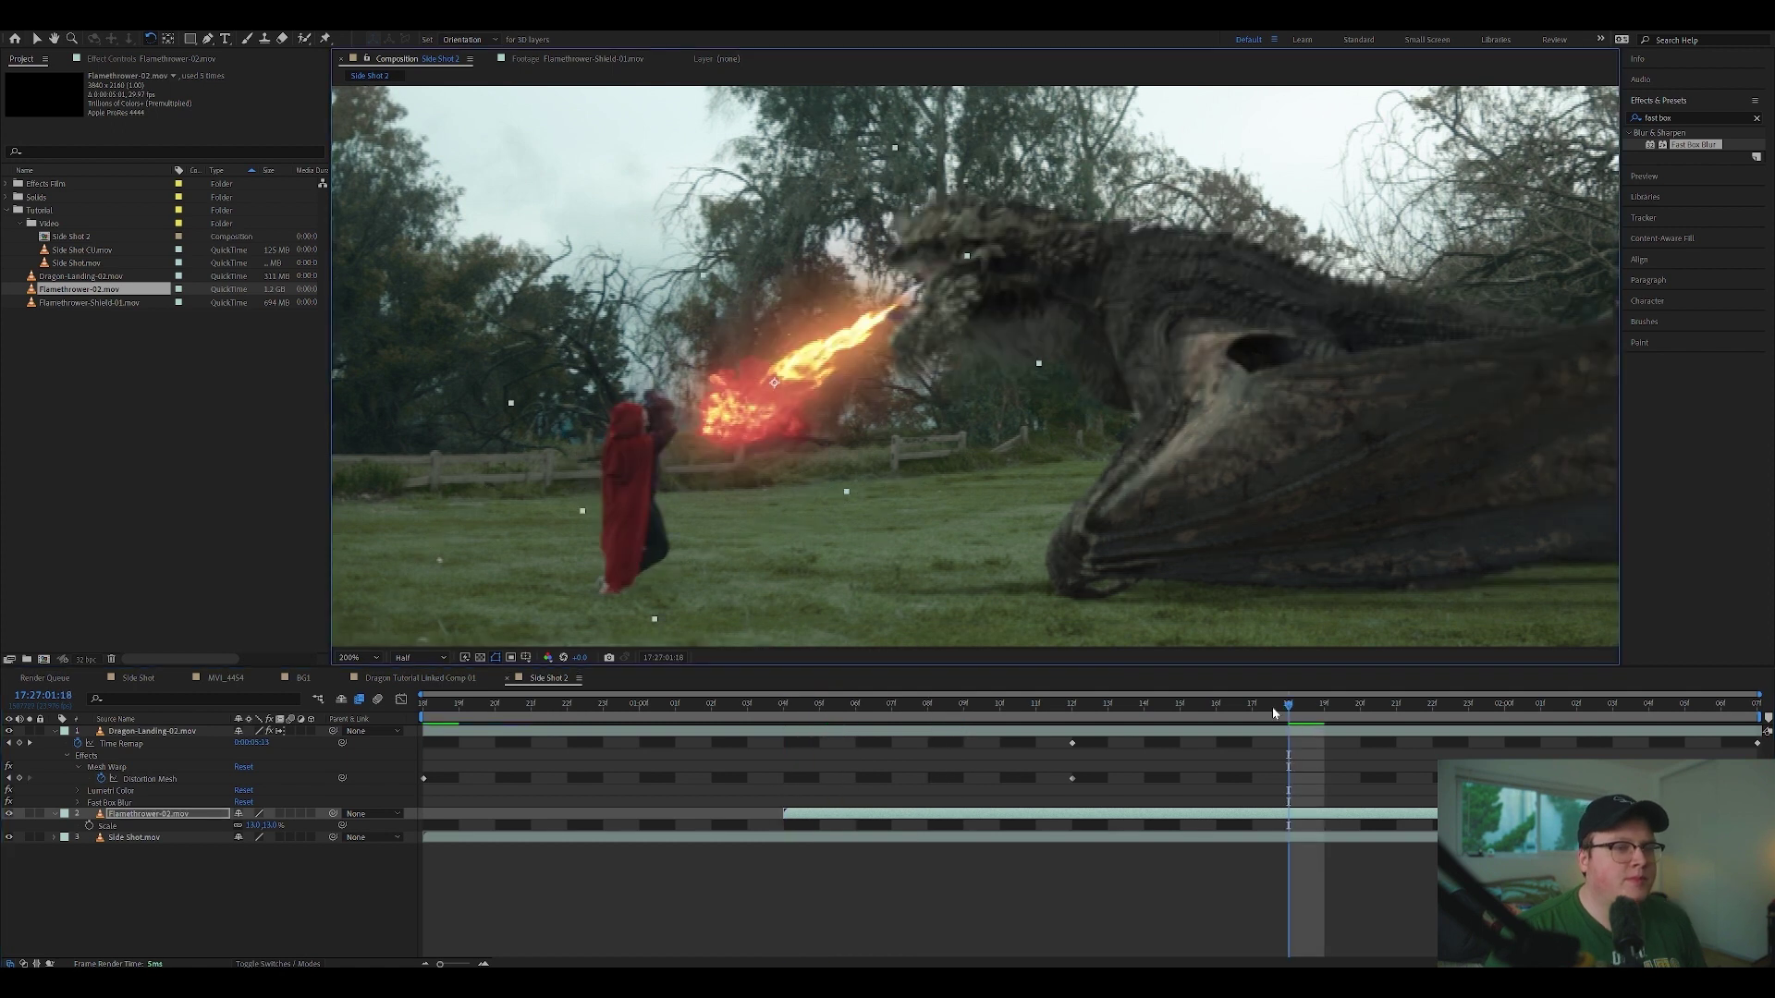
{"action": "left_click_drag", "start_coordinate": [1274, 713], "coordinate": [1181, 693]}
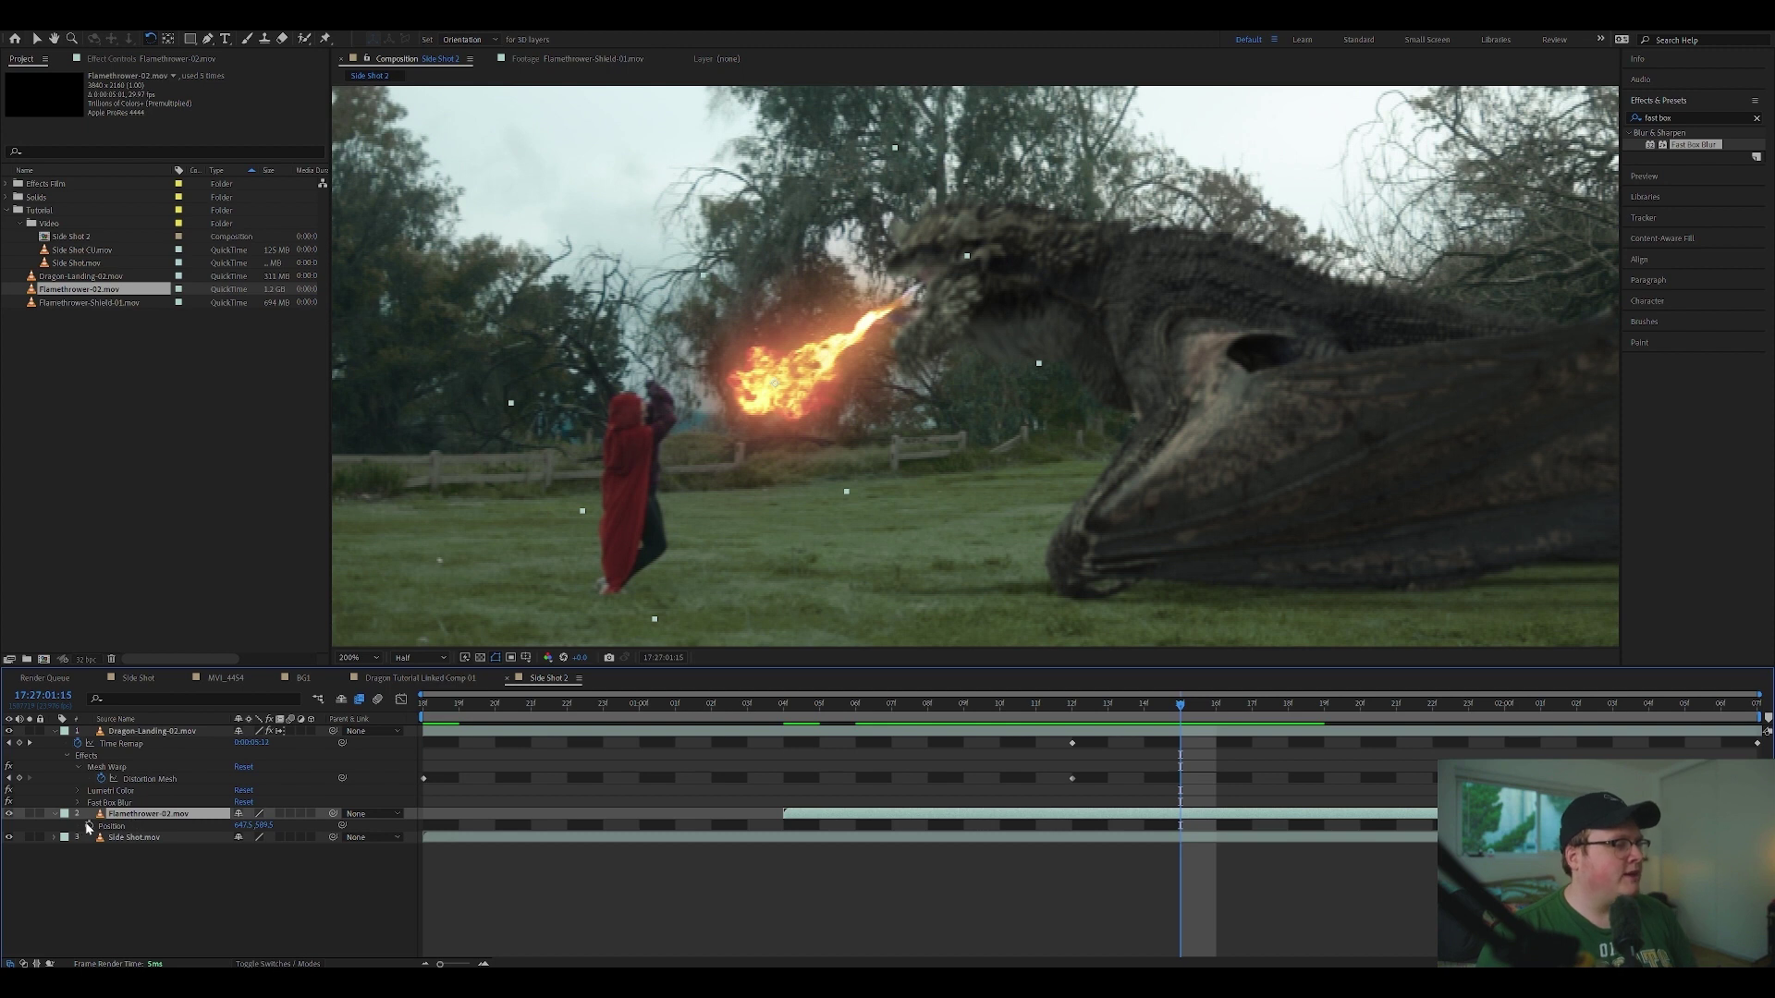
Step: Keyframe the flamethrower's position at 17:27:01:15, 17:27:01:08 and 17:27:01:07, aligning the flame with the dragon's mouth at each frame
{"action": "left_click", "coordinate": [89, 826]}
{"action": "left_click_drag", "start_coordinate": [1181, 715], "coordinate": [928, 710]}
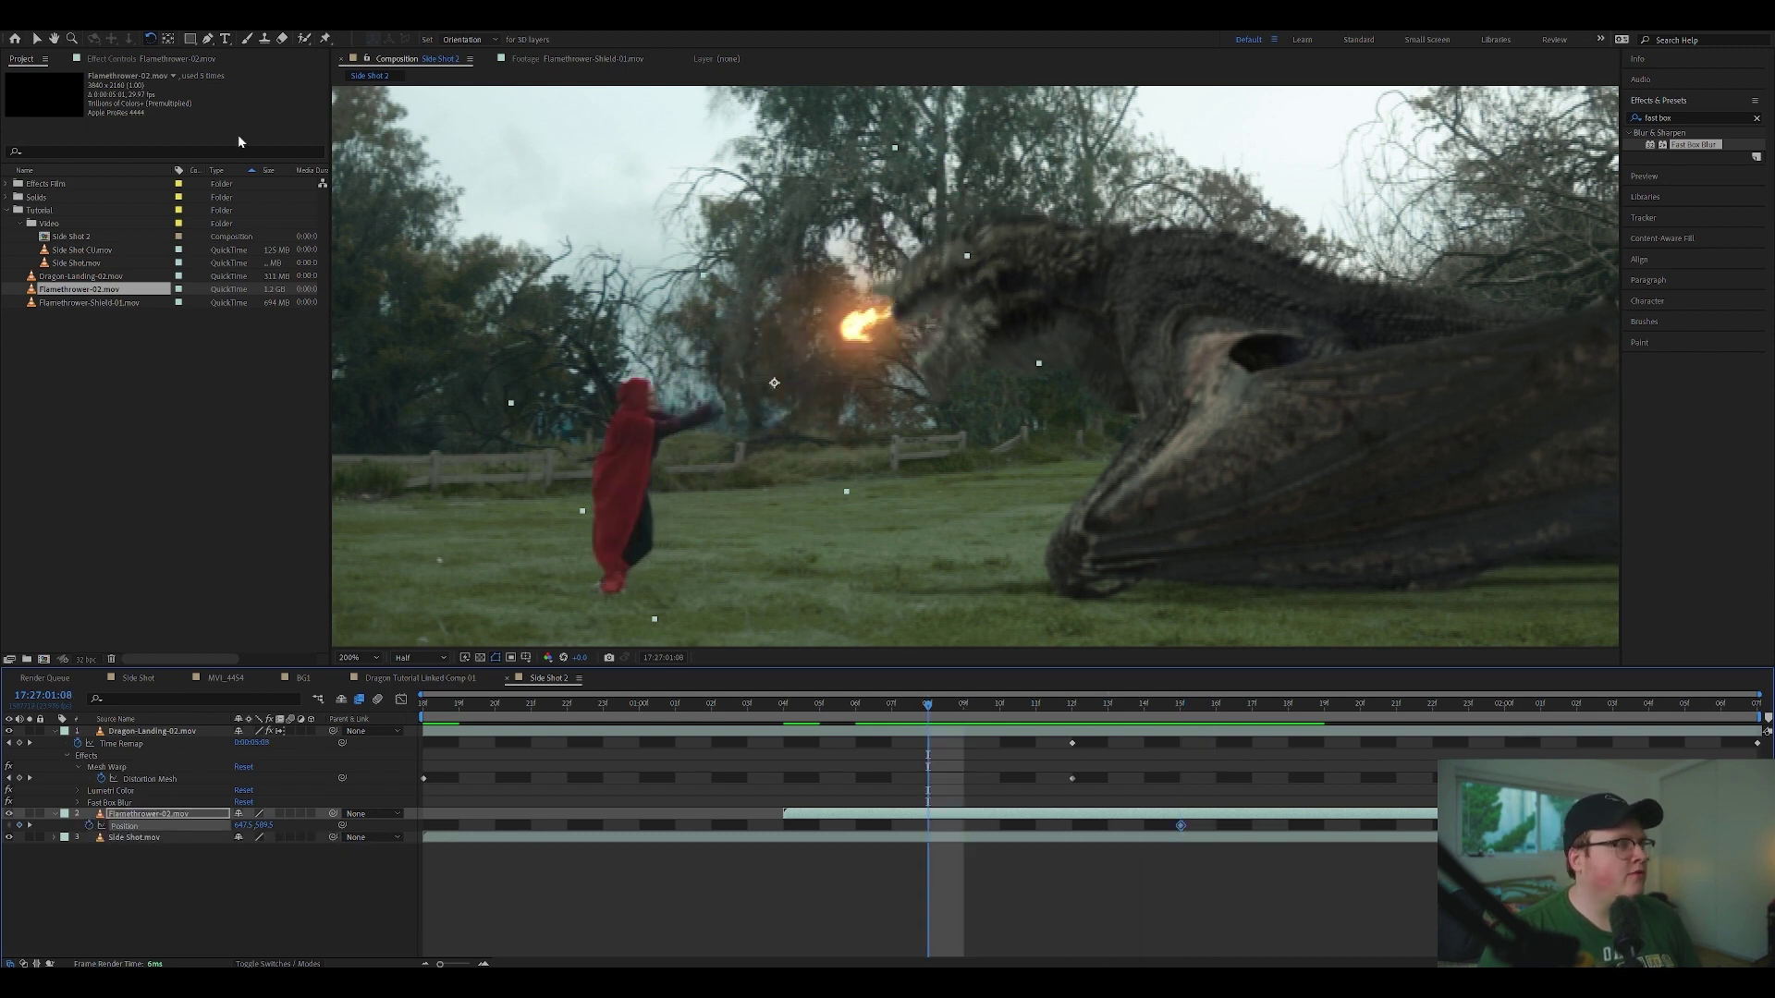
{"action": "key", "text": "v"}
{"action": "left_click_drag", "start_coordinate": [876, 331], "coordinate": [898, 348]}
{"action": "mouse_move", "coordinate": [893, 717]}
{"action": "left_mouse_down"}
{"action": "mouse_move", "coordinate": [823, 717]}
{"action": "mouse_move", "coordinate": [919, 695]}
{"action": "mouse_move", "coordinate": [884, 689]}
{"action": "left_mouse_up"}
{"action": "left_click_drag", "start_coordinate": [925, 331], "coordinate": [936, 344]}
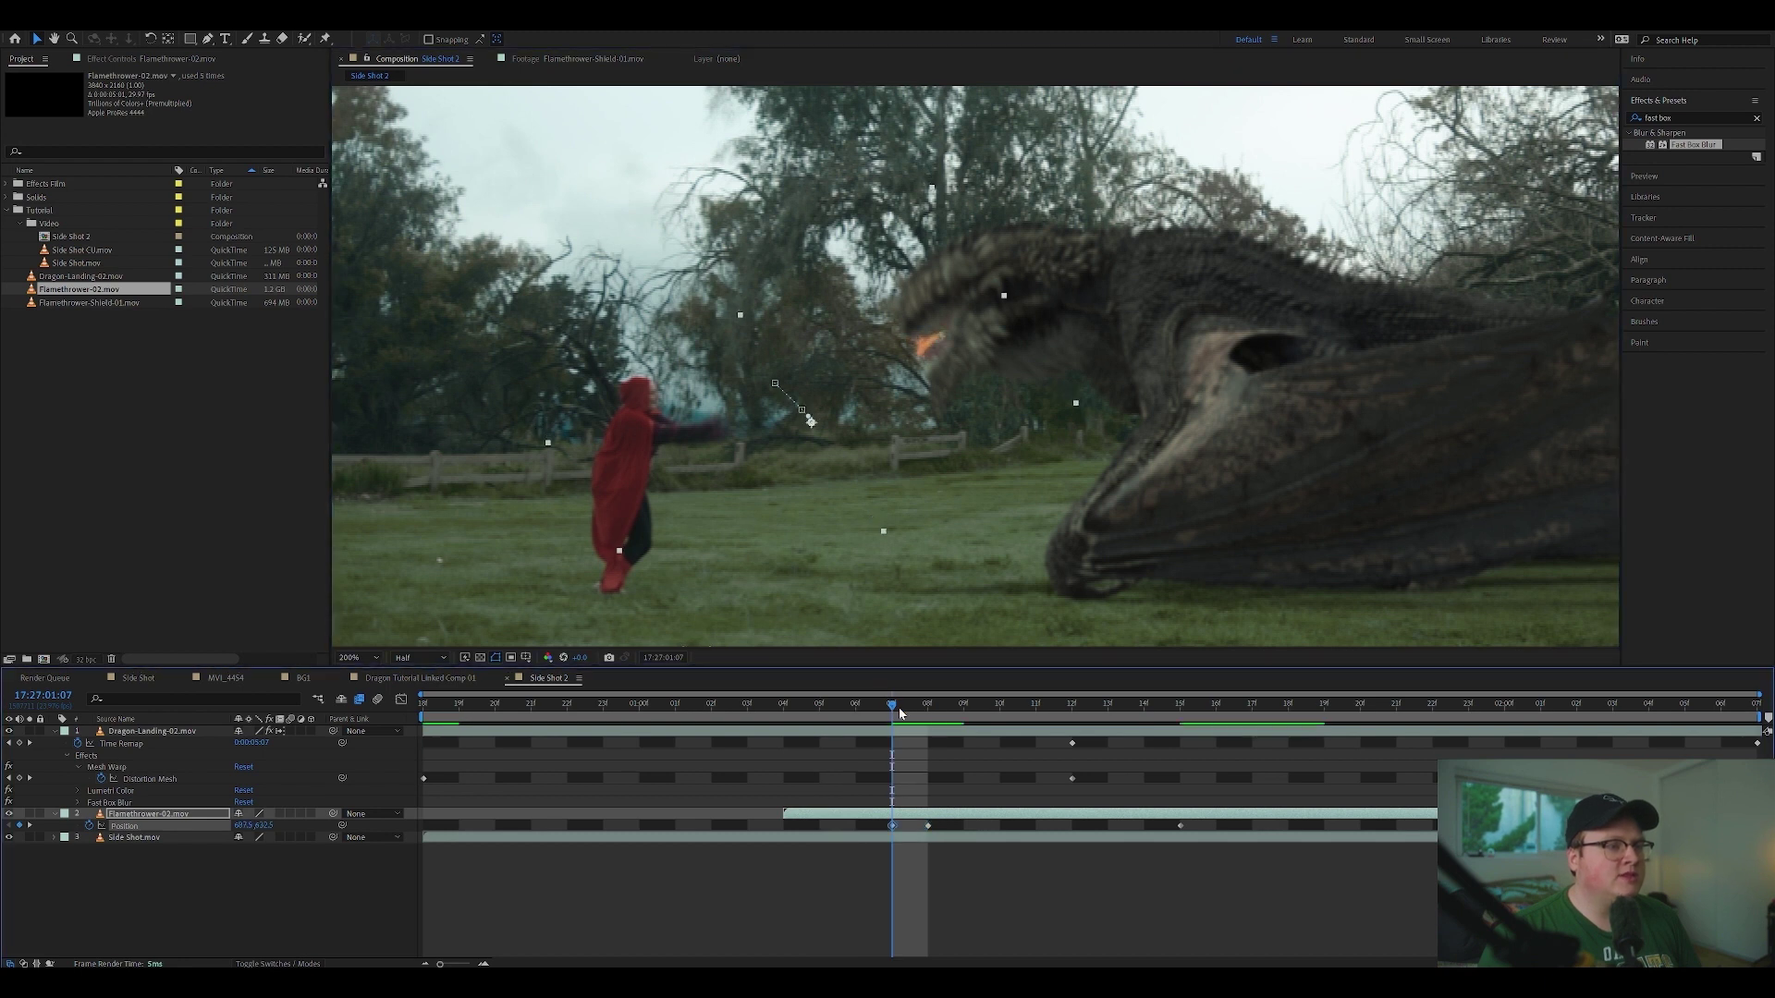
Step: Move the last flamethrower position keyframe to 17:27:01:12, apply Easy Ease to it and preview from 17:27:01:04
{"action": "left_click_drag", "start_coordinate": [898, 712], "coordinate": [856, 708]}
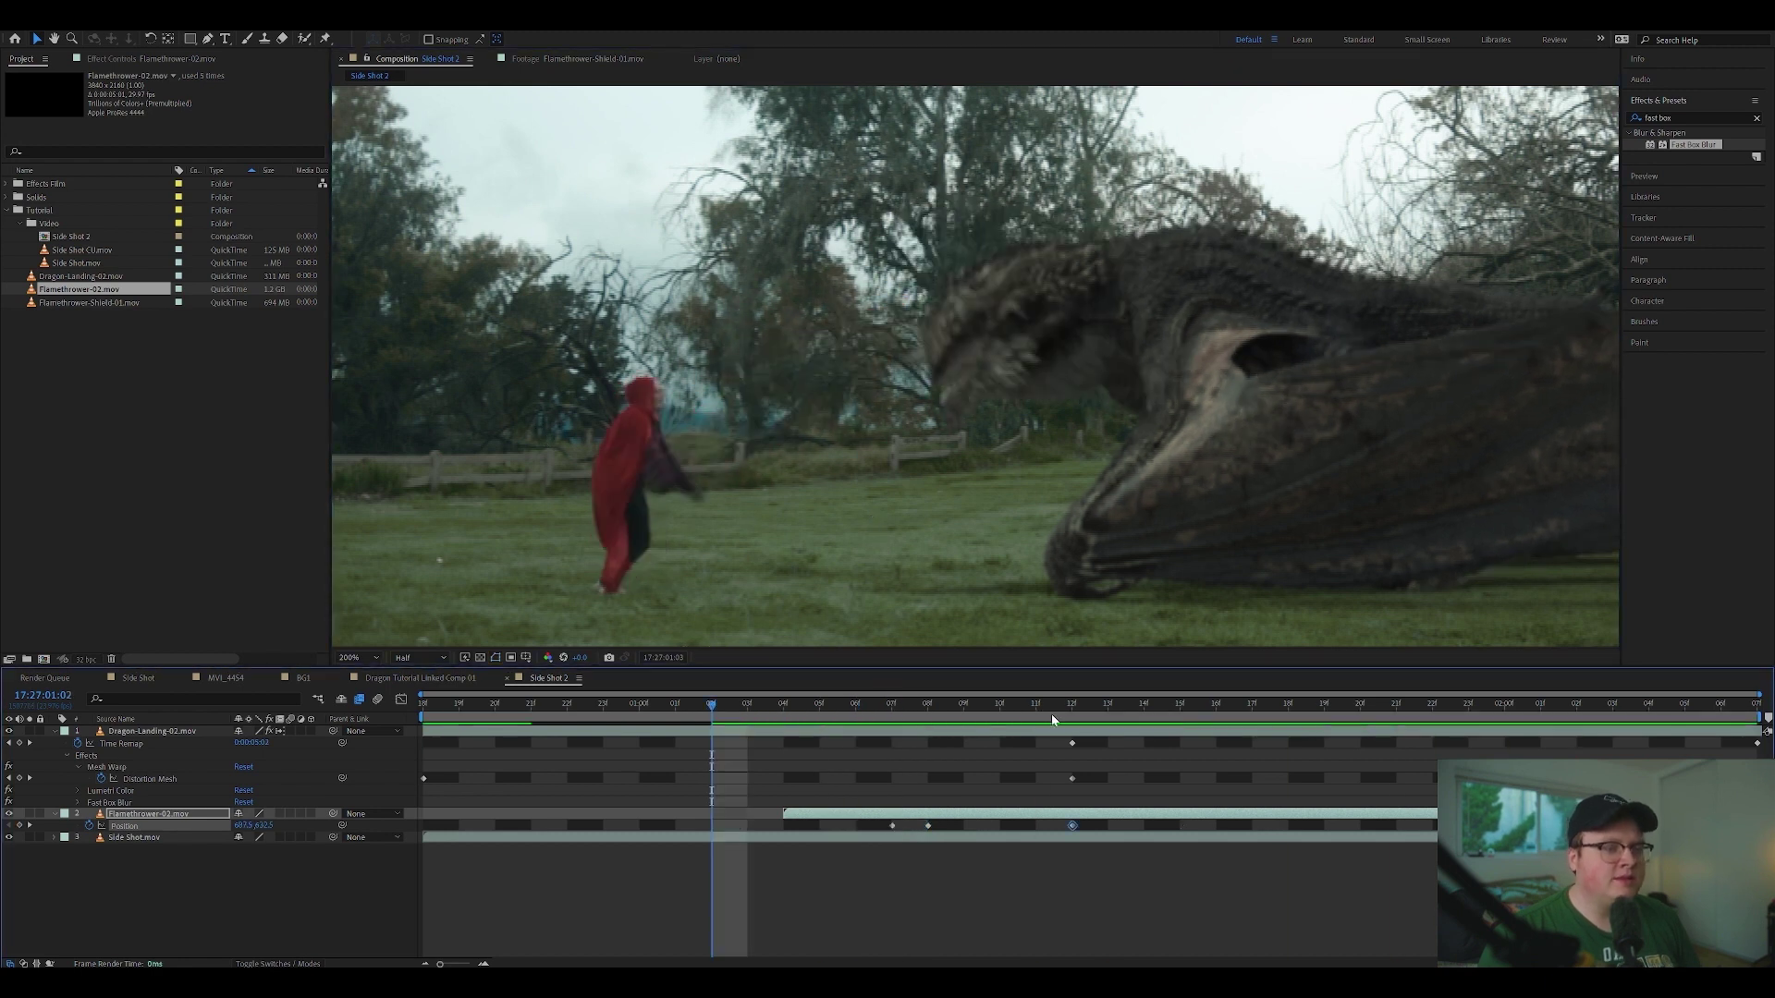
{"action": "mouse_move", "coordinate": [1052, 713]}
{"action": "left_mouse_down"}
{"action": "mouse_move", "coordinate": [1070, 710]}
{"action": "mouse_move", "coordinate": [1006, 708]}
{"action": "mouse_move", "coordinate": [1037, 709]}
{"action": "left_mouse_up"}
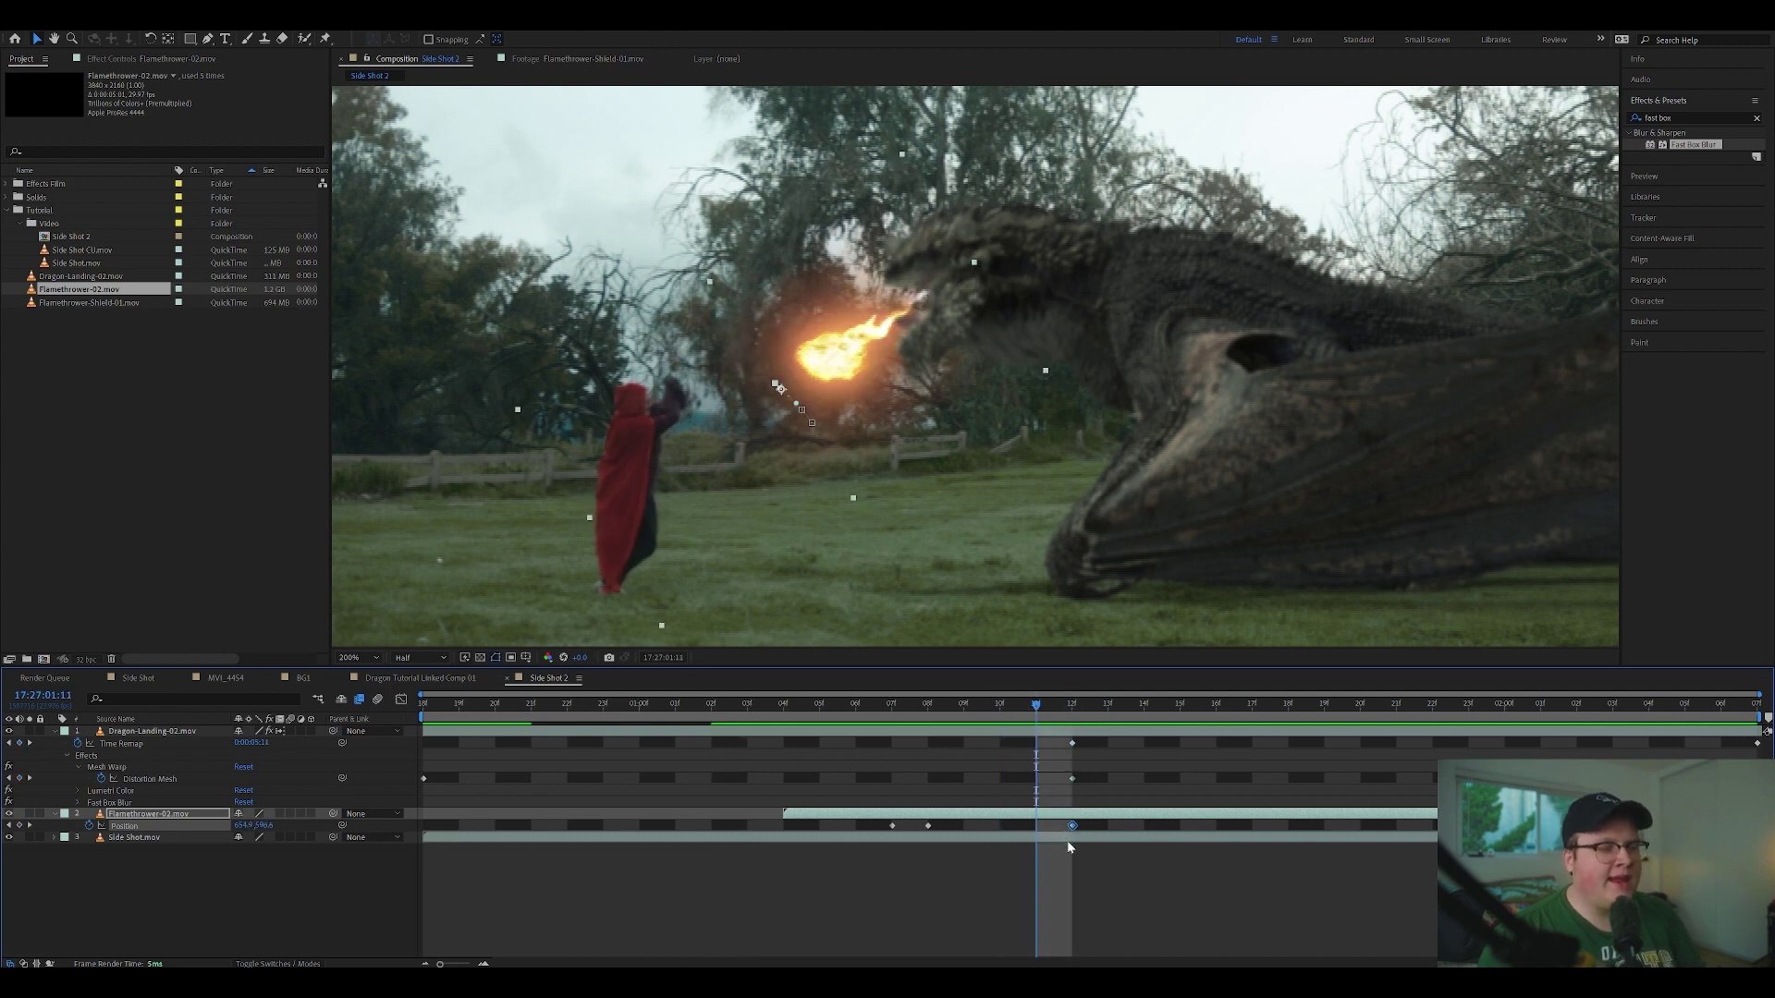
{"action": "key", "text": "F9"}
{"action": "left_click_drag", "start_coordinate": [1039, 706], "coordinate": [784, 703]}
{"action": "key", "text": "space"}
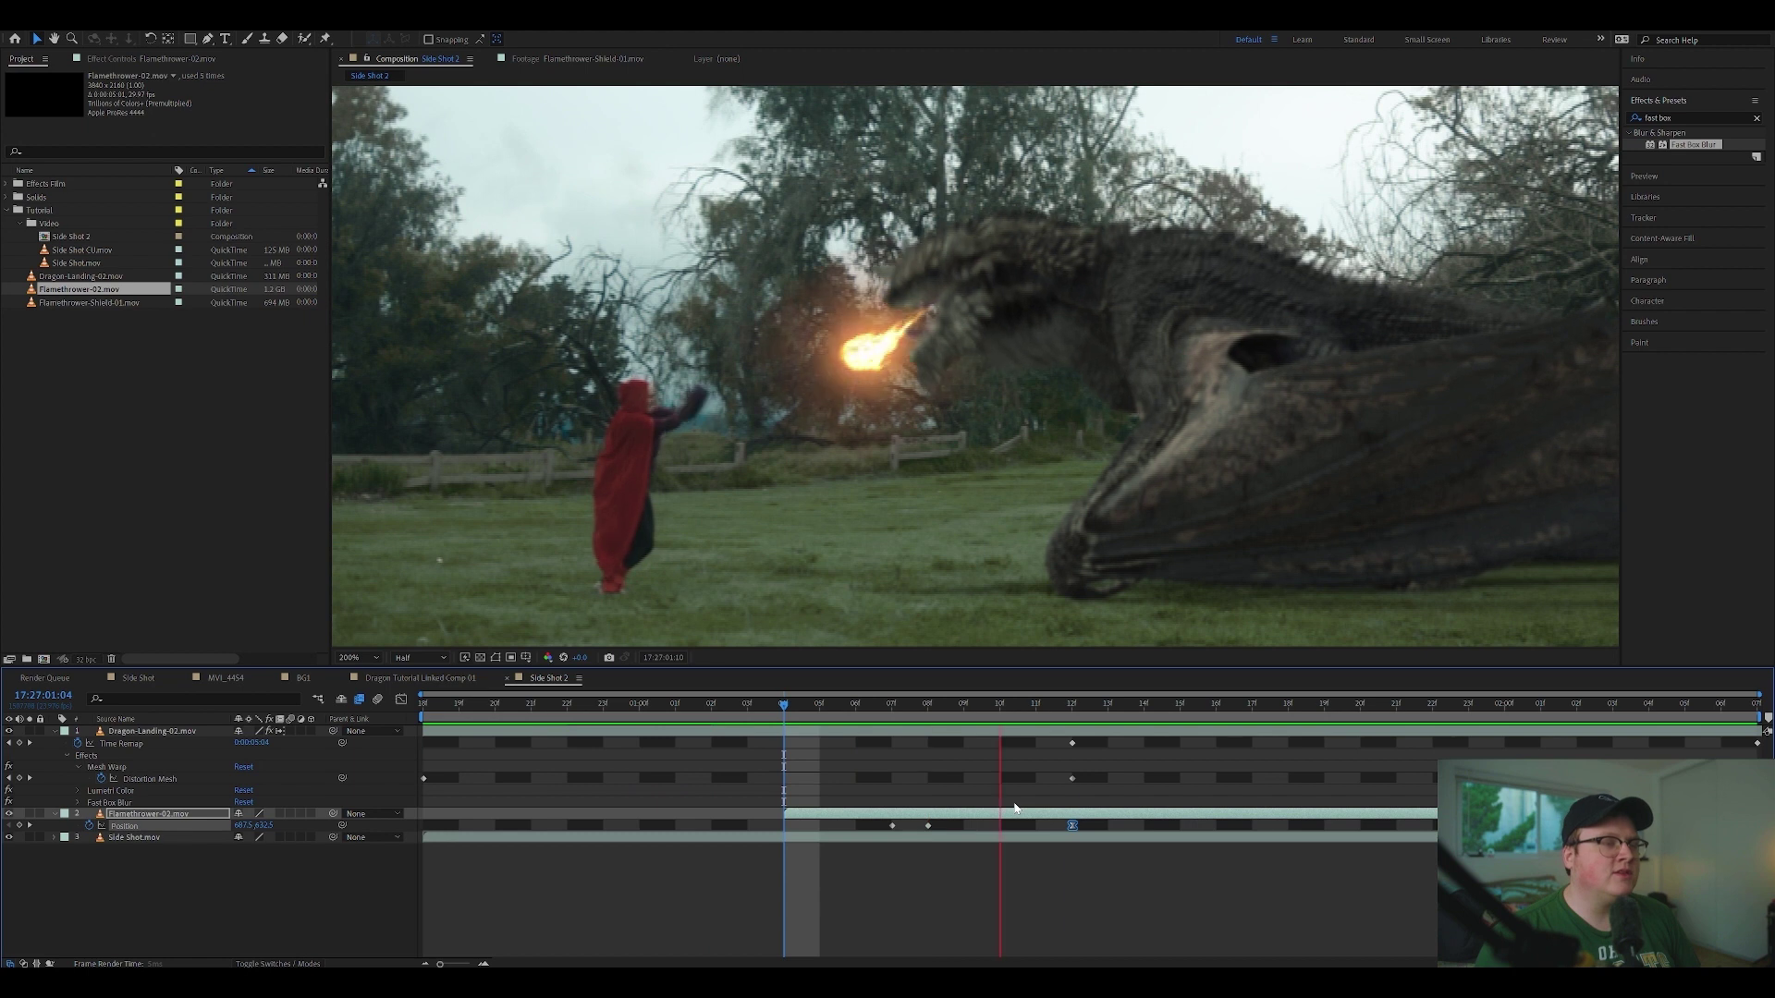
Step: Apply Fast Box Blur to the Flamethrower-02 layer and adjust its blur radius to match the footage's softness
{"action": "left_click", "coordinate": [126, 57]}
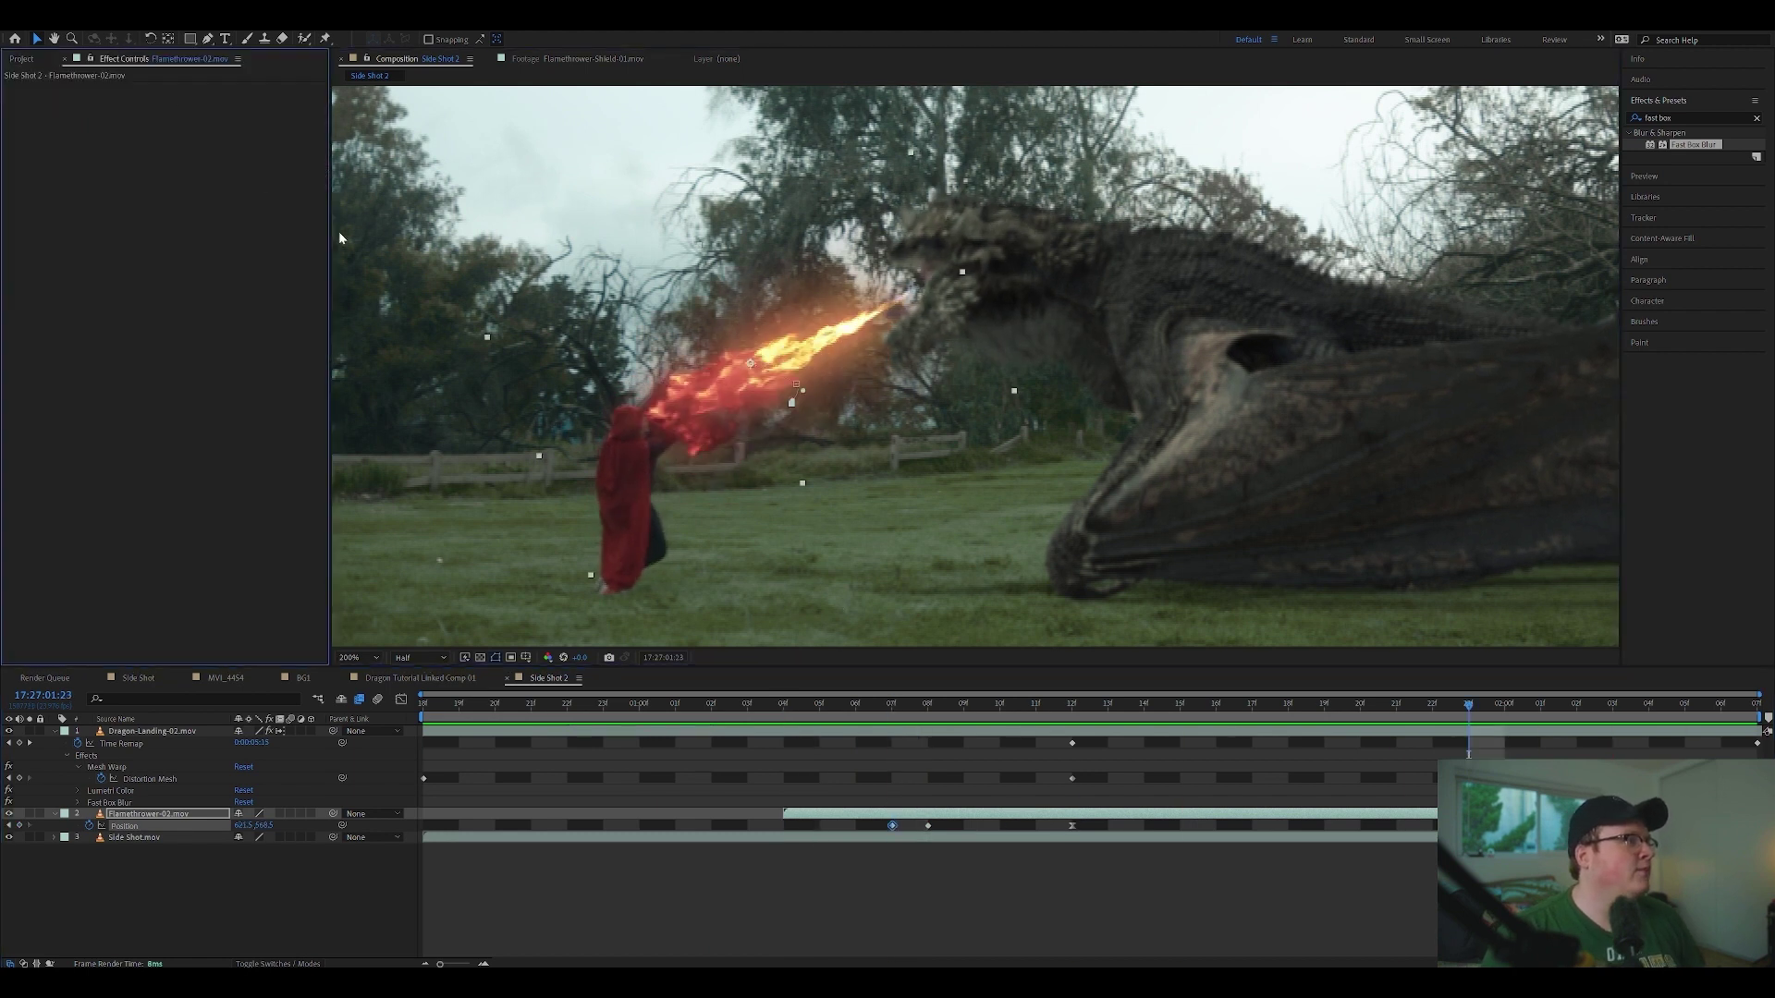
{"action": "scroll", "coordinate": [772, 391], "scroll_direction": "up", "scroll_amount": 2}
{"action": "key", "text": "ctrl+space"}
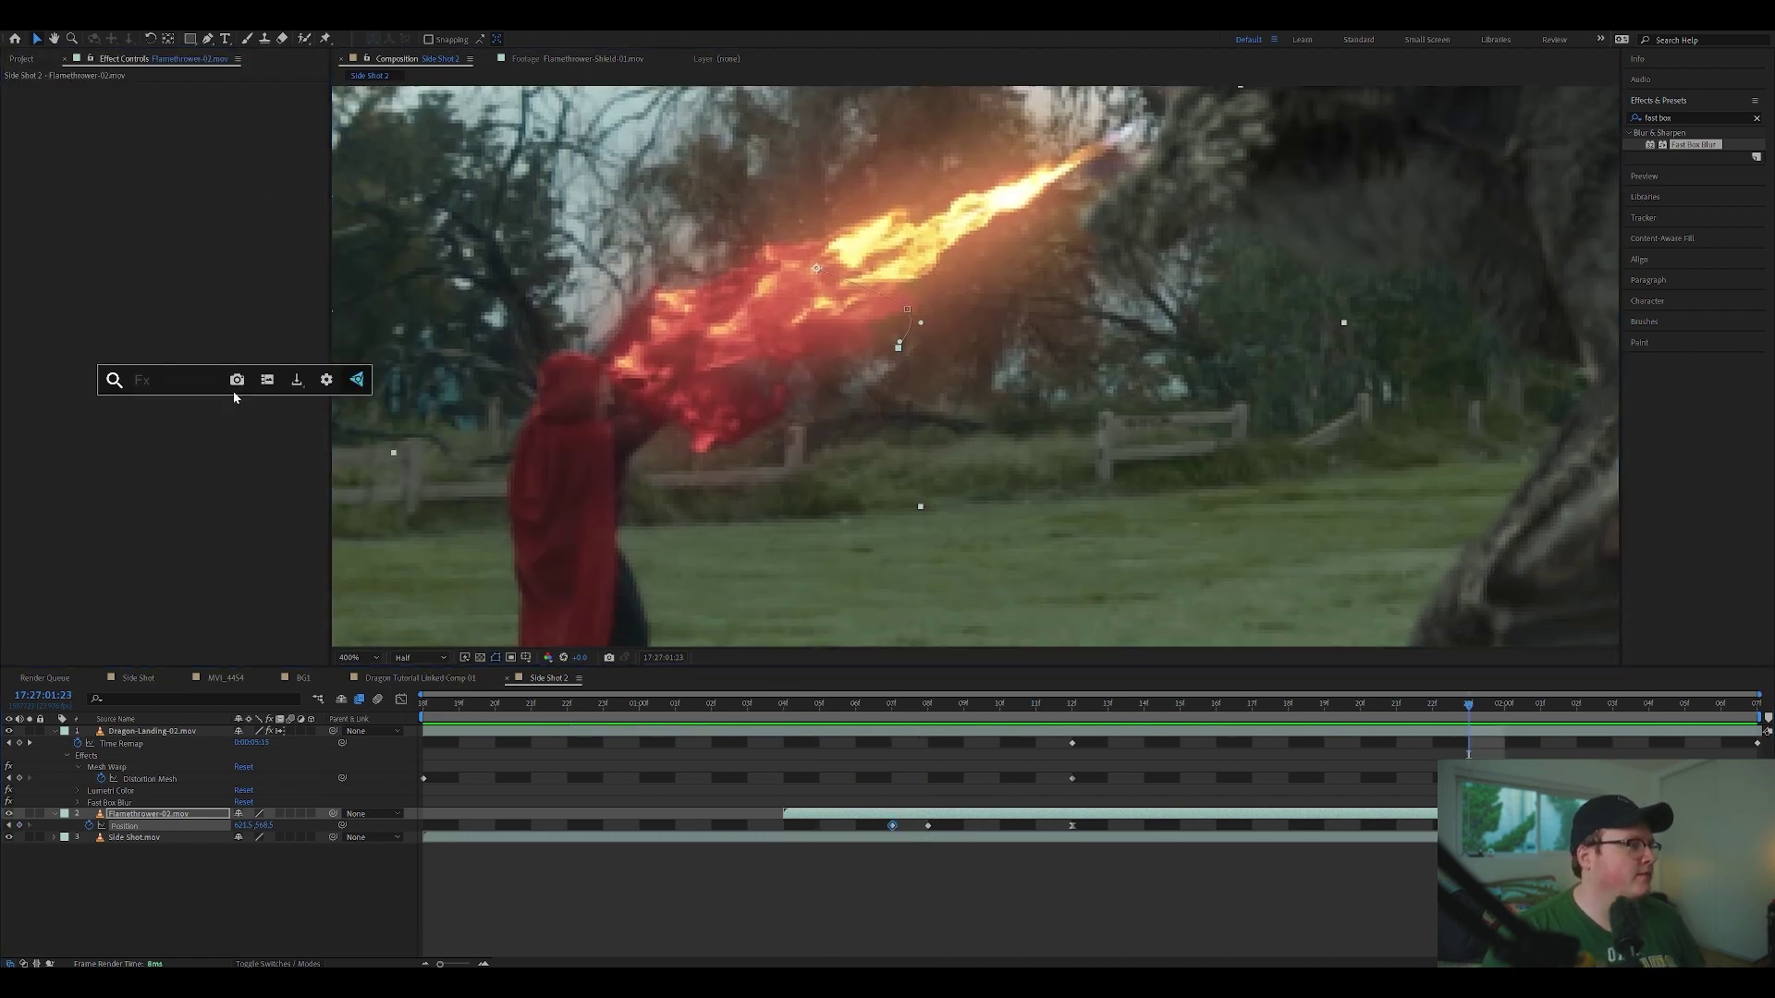
{"action": "type", "text": "fast"}
{"action": "key", "text": "Return"}
{"action": "left_click_drag", "start_coordinate": [184, 99], "coordinate": [230, 297]}
{"action": "scroll", "coordinate": [1065, 421], "scroll_direction": "down", "scroll_amount": 1}
{"action": "left_click_drag", "start_coordinate": [978, 368], "coordinate": [971, 379]}
{"action": "scroll", "coordinate": [971, 379], "scroll_direction": "up", "scroll_amount": 1}
{"action": "left_click", "coordinate": [185, 100]}
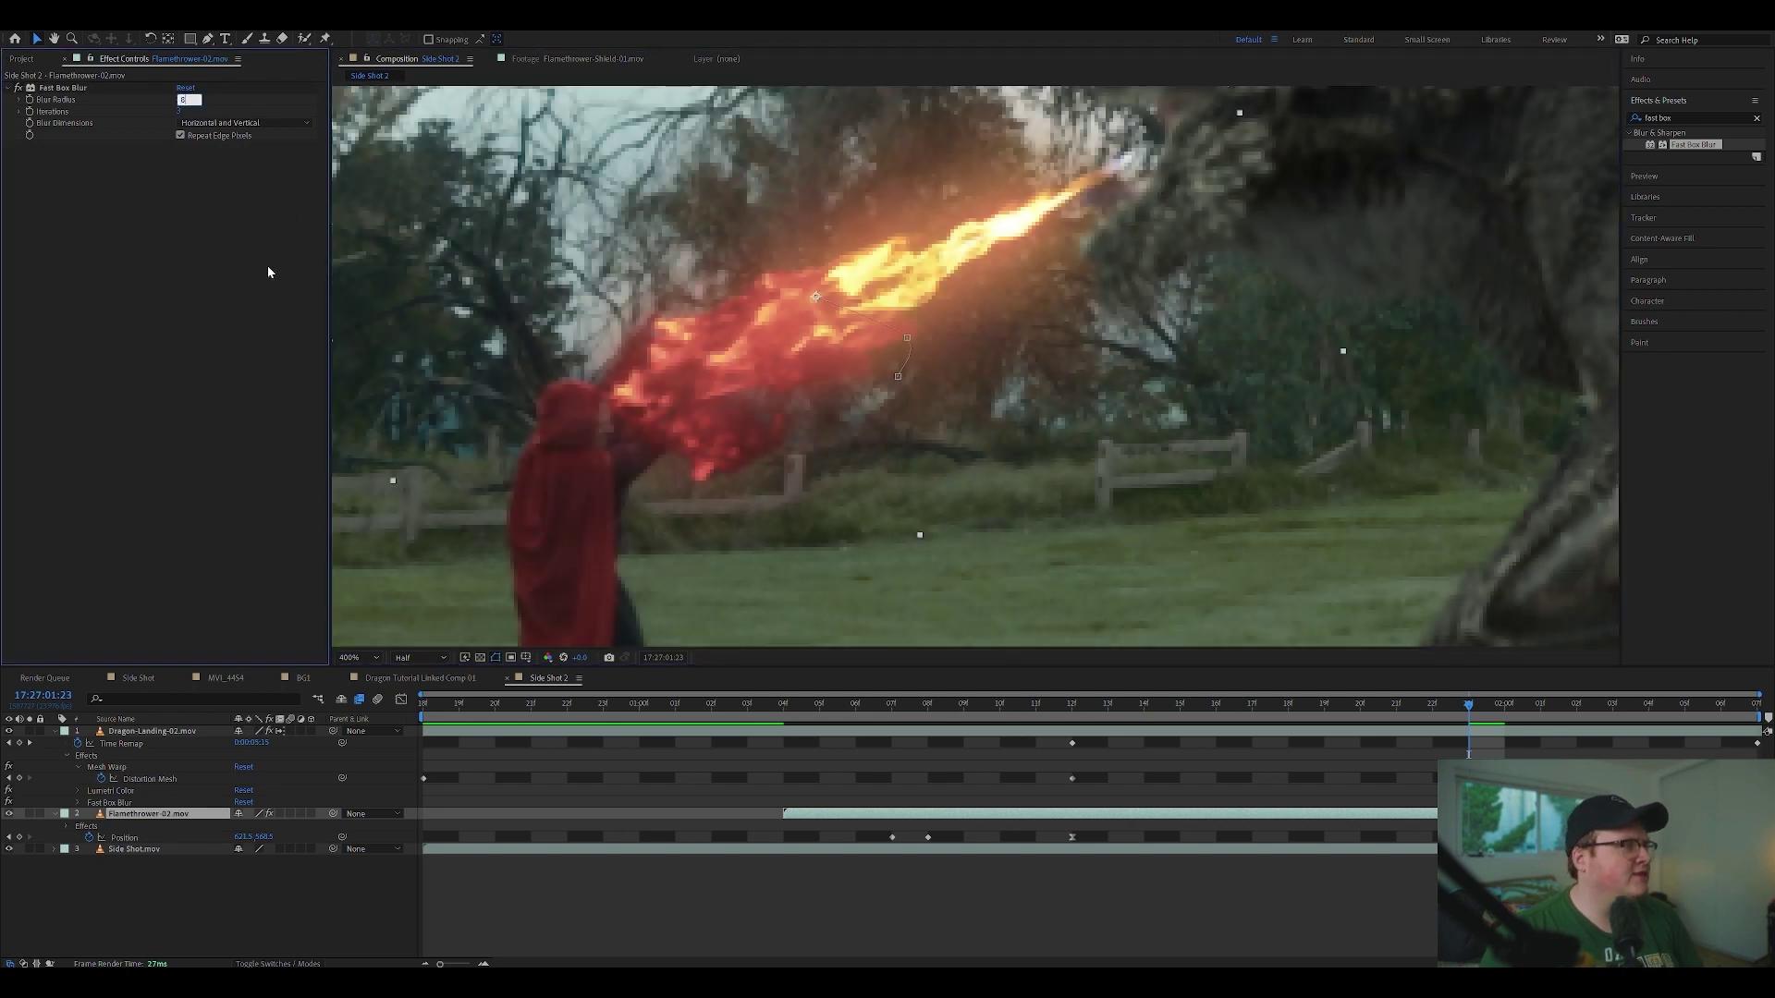
{"action": "scroll", "coordinate": [888, 286], "scroll_direction": "down", "scroll_amount": 2}
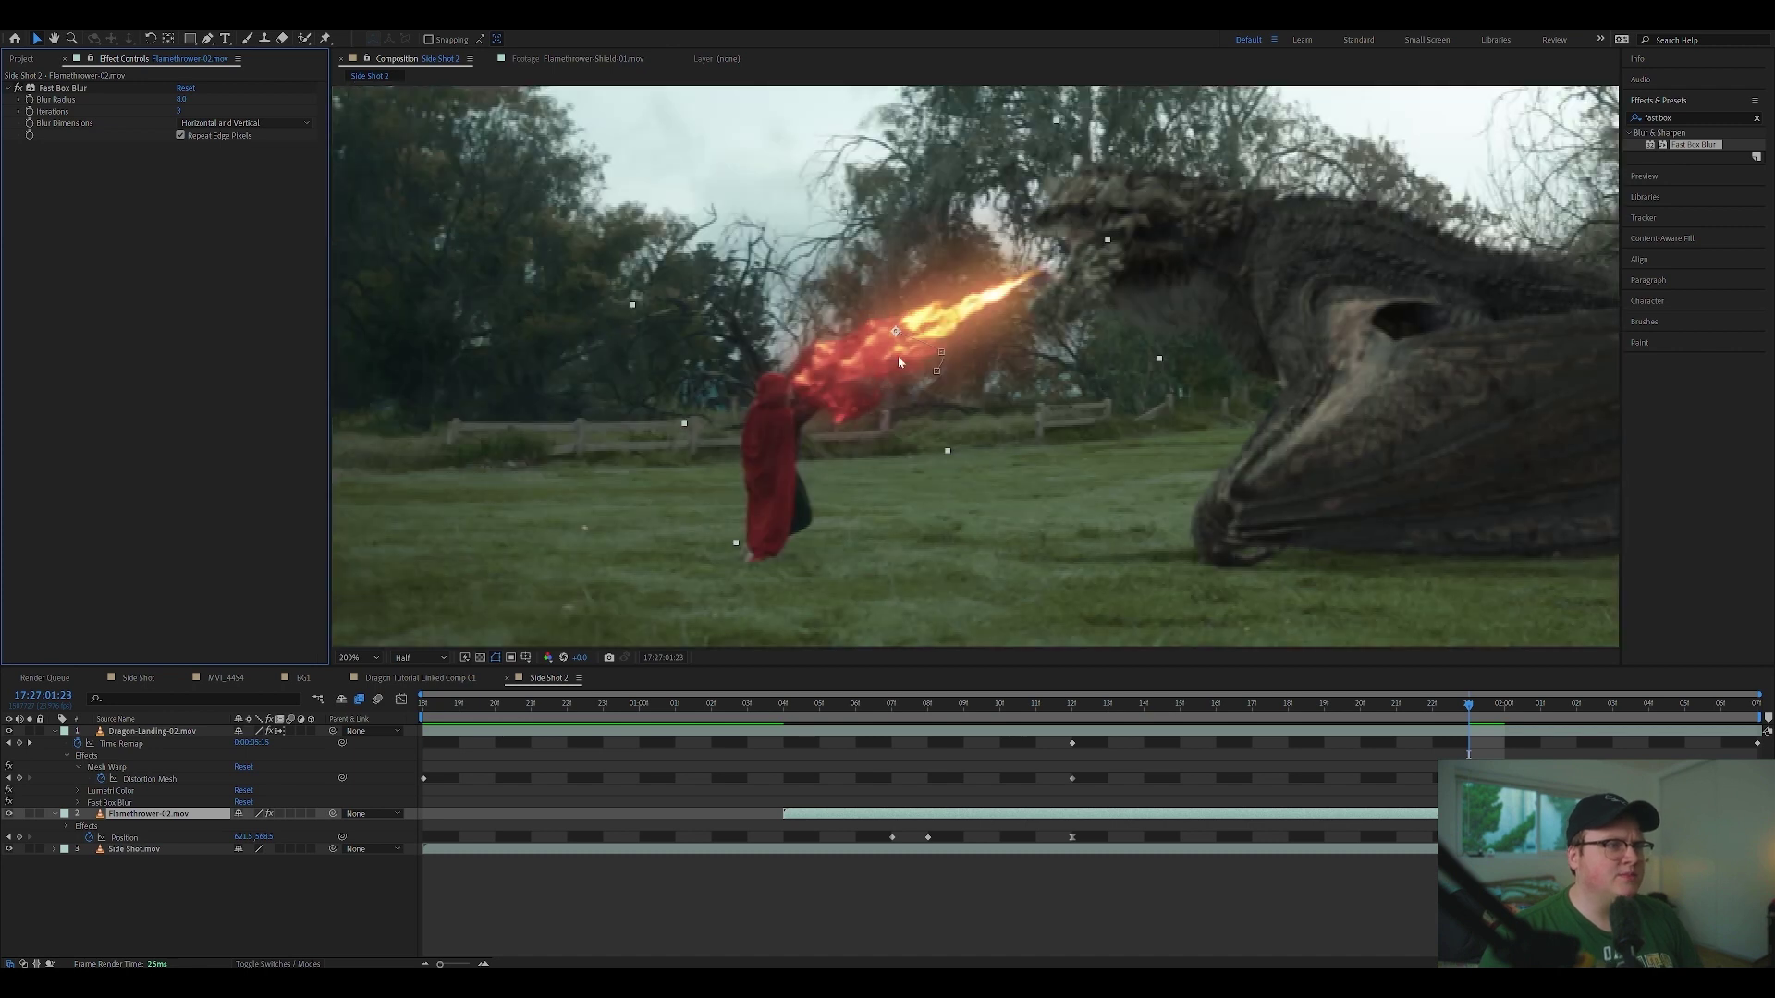
Step: Preview the softened flamethrower from 17:27:01:02
{"action": "left_click_drag", "start_coordinate": [974, 356], "coordinate": [942, 407]}
{"action": "scroll", "coordinate": [942, 408], "scroll_direction": "up", "scroll_amount": 1}
{"action": "scroll", "coordinate": [936, 418], "scroll_direction": "down", "scroll_amount": 1}
{"action": "left_click_drag", "start_coordinate": [1268, 705], "coordinate": [603, 695]}
{"action": "key", "text": "space"}
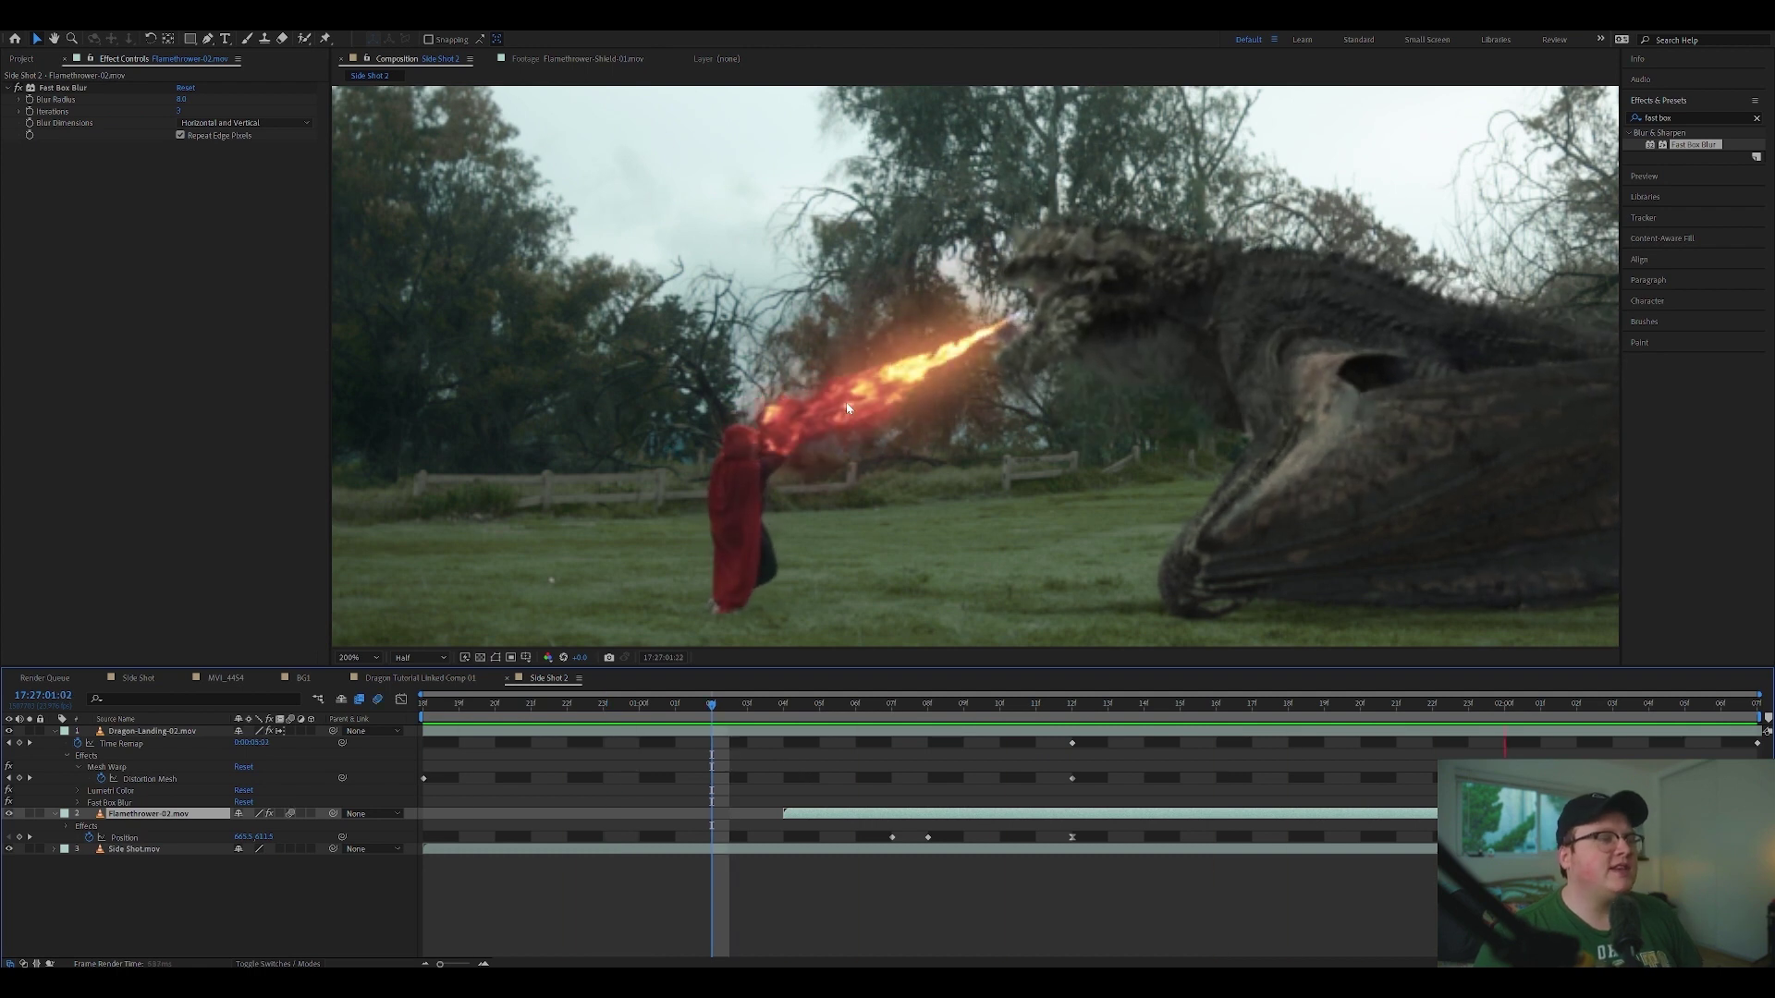
{"action": "key", "text": "space"}
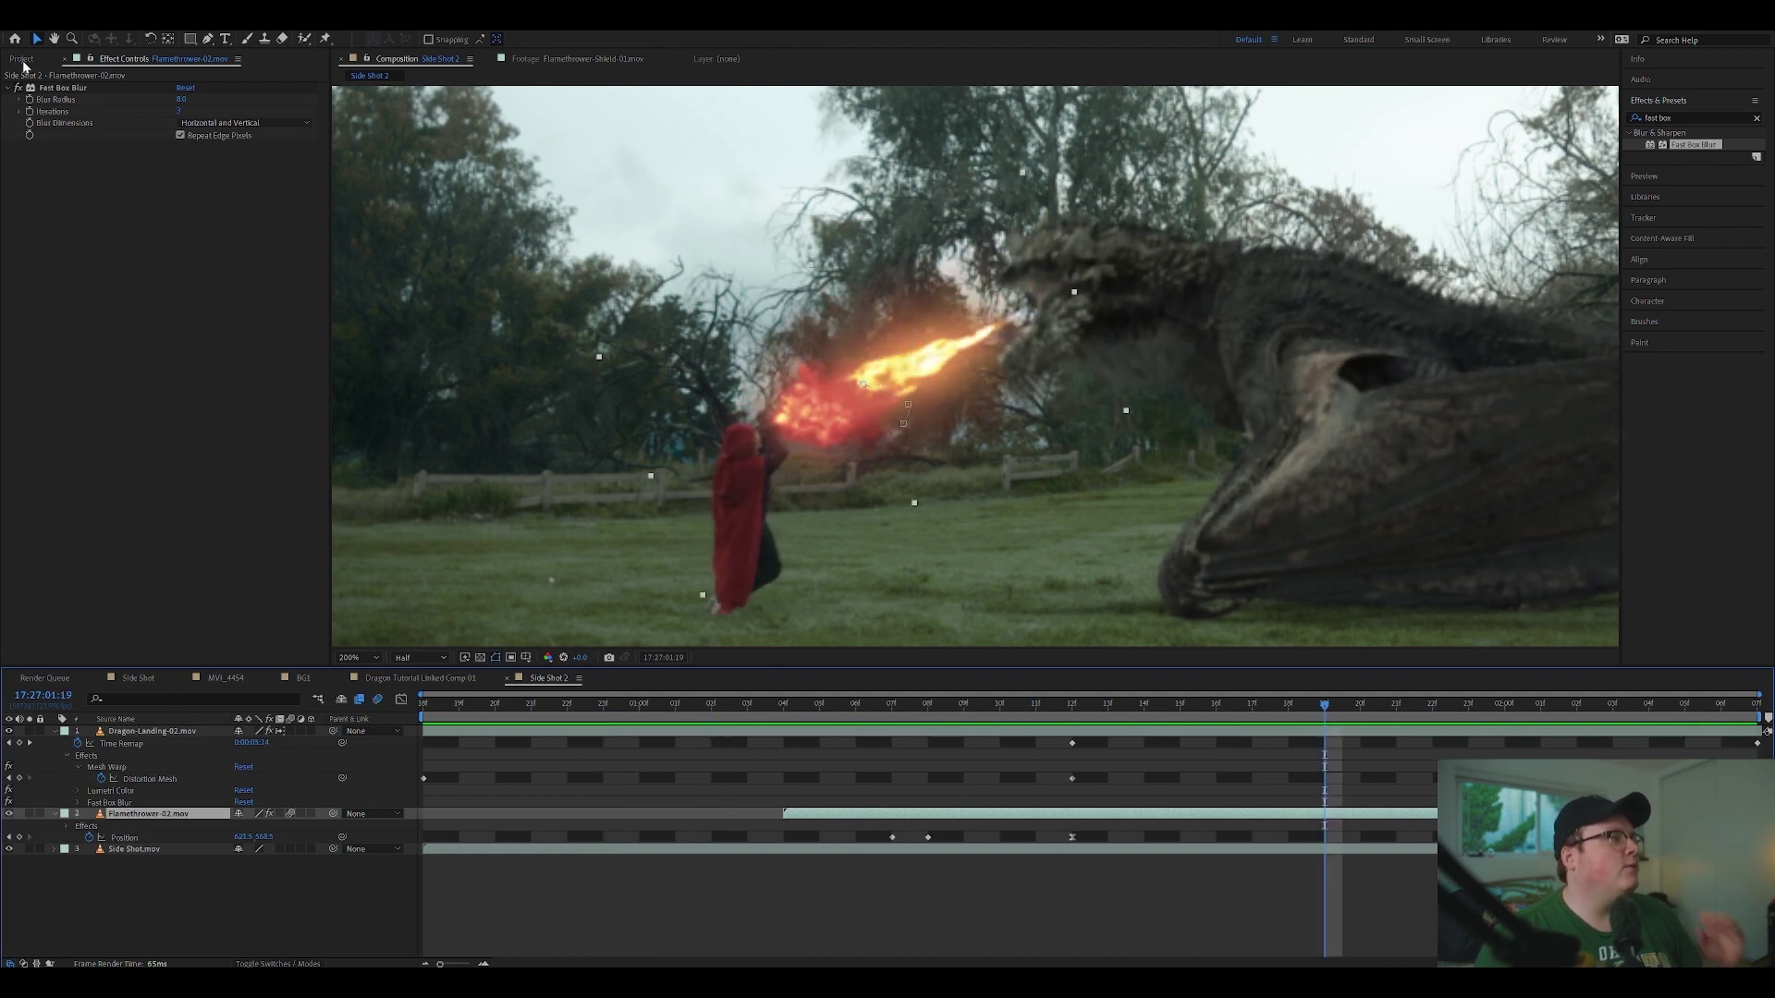
Step: Add Flamethrower-Shield-01.mov between the Flamethrower-02 and Side Shot layers, scale it down and move it toward the cloaked figure
{"action": "left_click", "coordinate": [23, 60]}
{"action": "left_click_drag", "start_coordinate": [108, 302], "coordinate": [222, 828]}
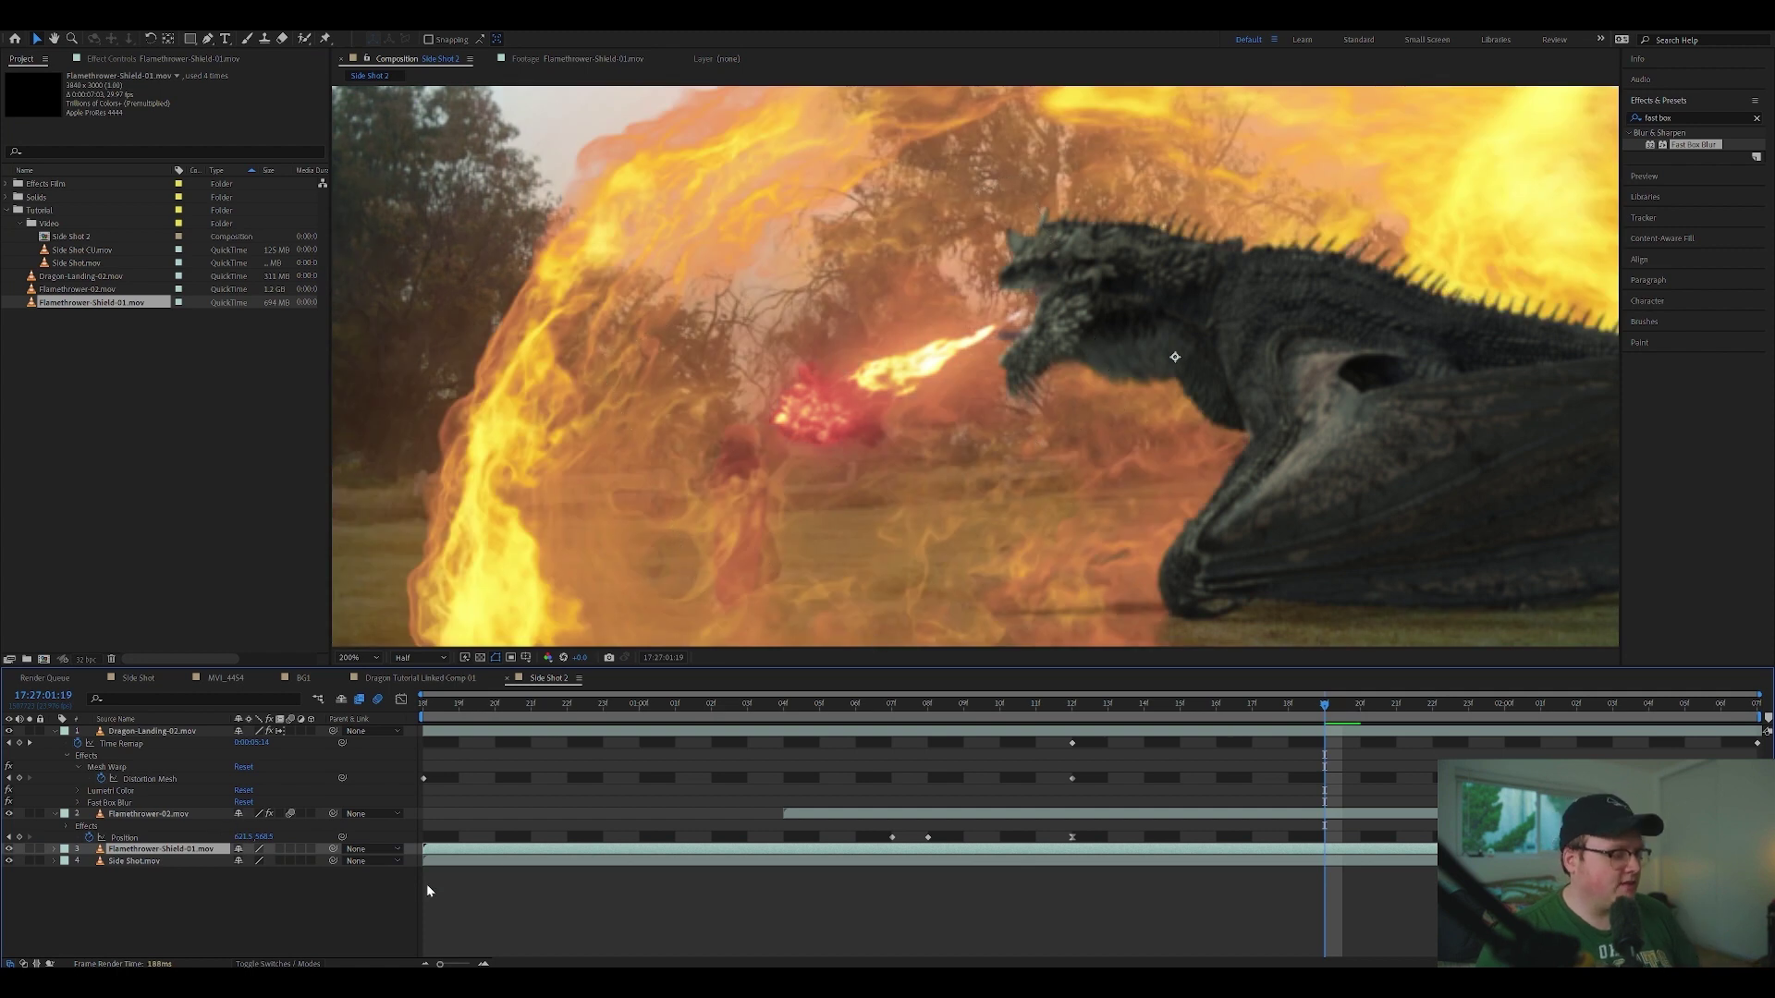
{"action": "key", "text": "s"}
{"action": "left_click_drag", "start_coordinate": [255, 861], "coordinate": [238, 878]}
{"action": "left_click_drag", "start_coordinate": [1146, 545], "coordinate": [821, 543]}
Step: Rotate the shield layer toward the flame, shrink it further and position it over the cloaked figure's head and hands
{"action": "left_click", "coordinate": [155, 39]}
{"action": "left_click_drag", "start_coordinate": [976, 224], "coordinate": [971, 499]}
{"action": "left_click_drag", "start_coordinate": [270, 861], "coordinate": [242, 864]}
{"action": "key", "text": "v"}
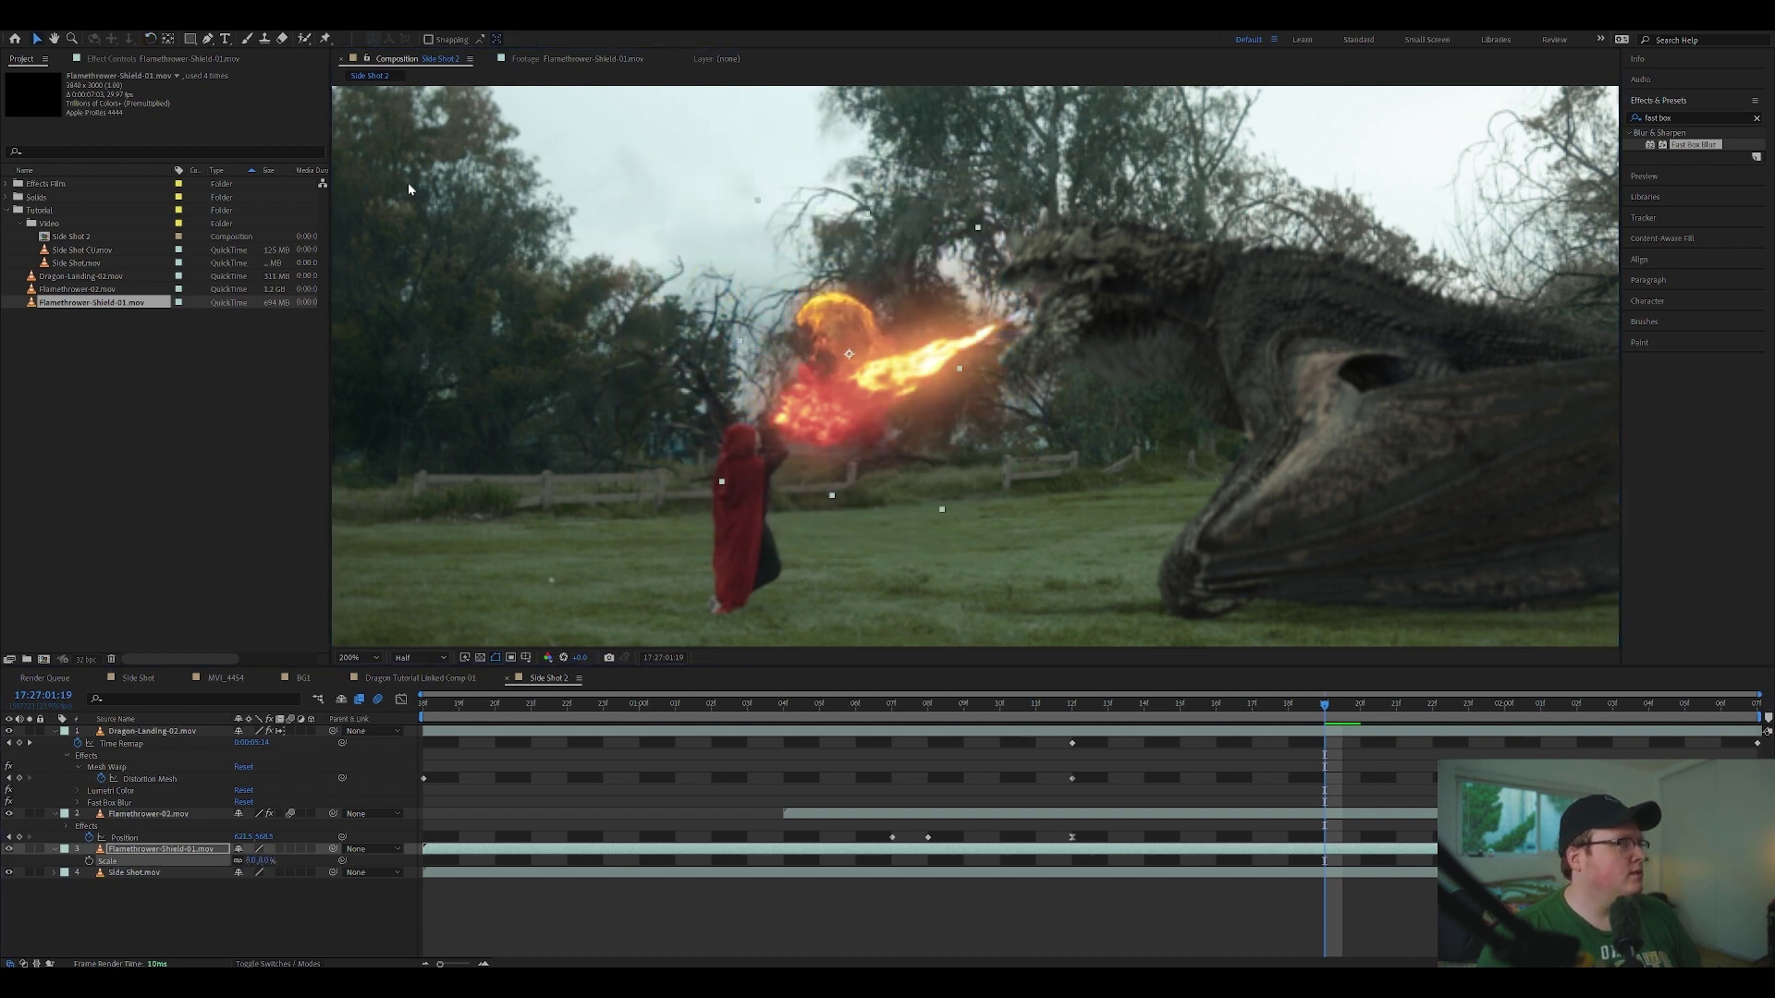
{"action": "left_click_drag", "start_coordinate": [908, 345], "coordinate": [821, 429]}
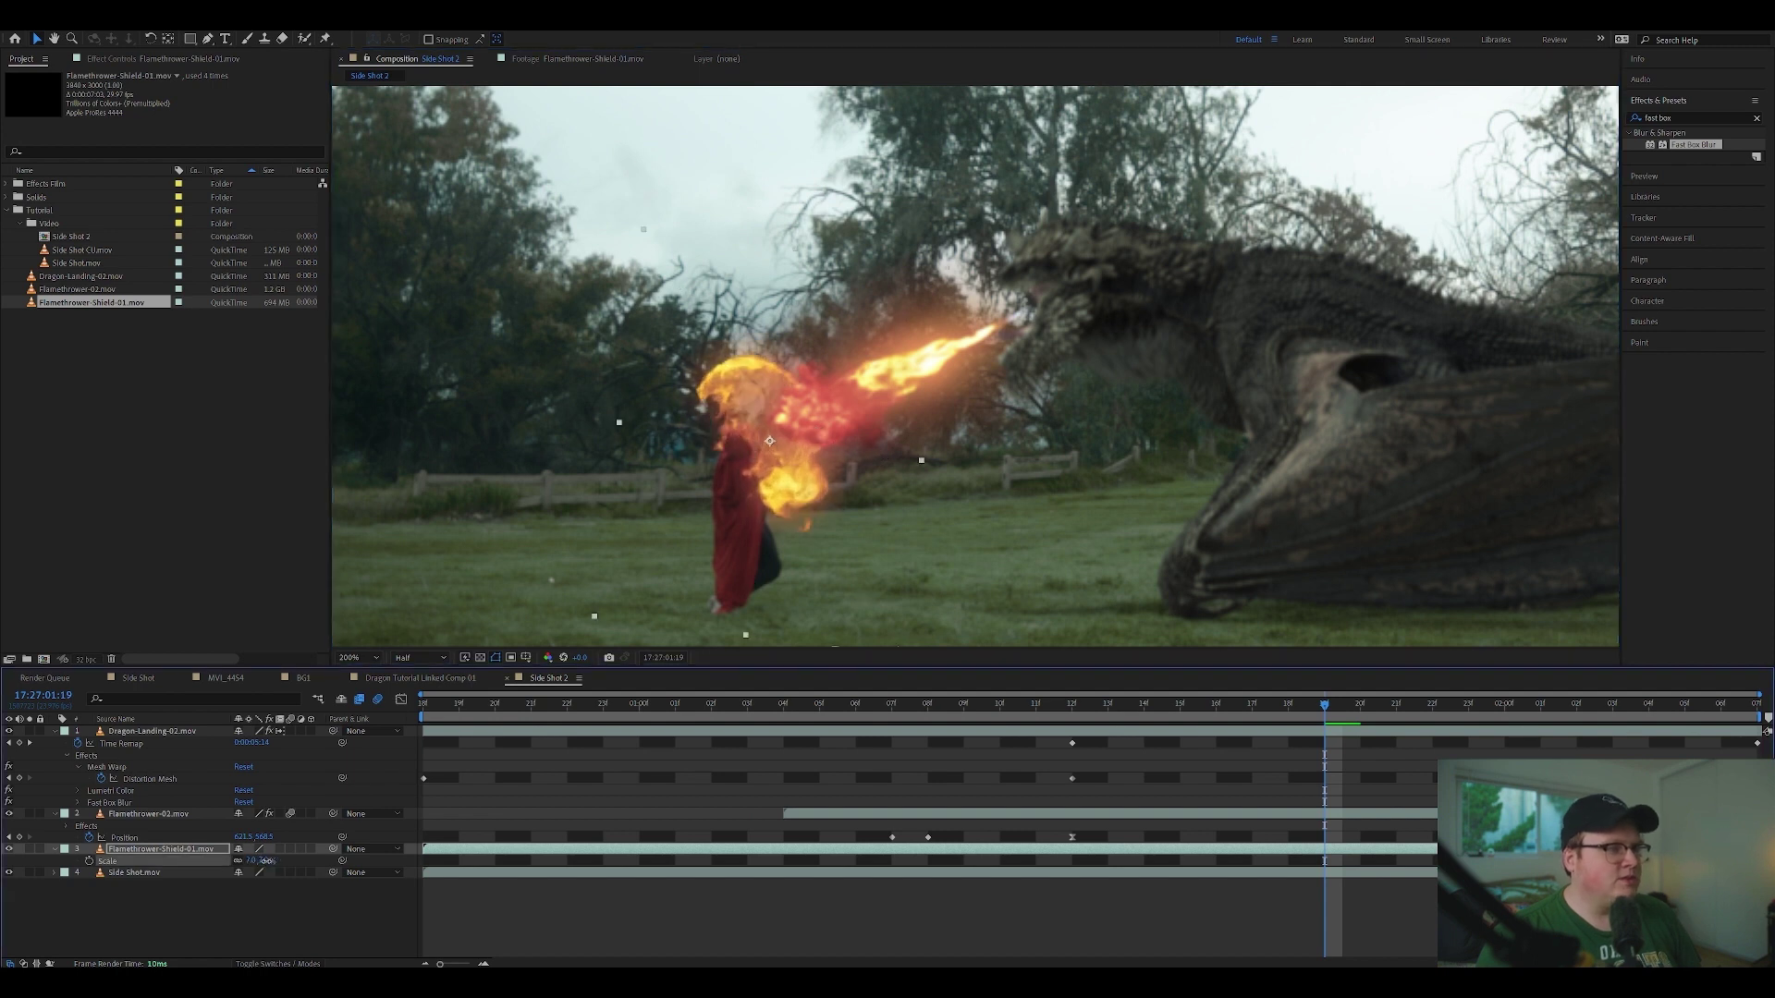
Step: Shift the shield layer to start at 17:27:01:09 and preview its timing
{"action": "left_click_drag", "start_coordinate": [1325, 705], "coordinate": [999, 718]}
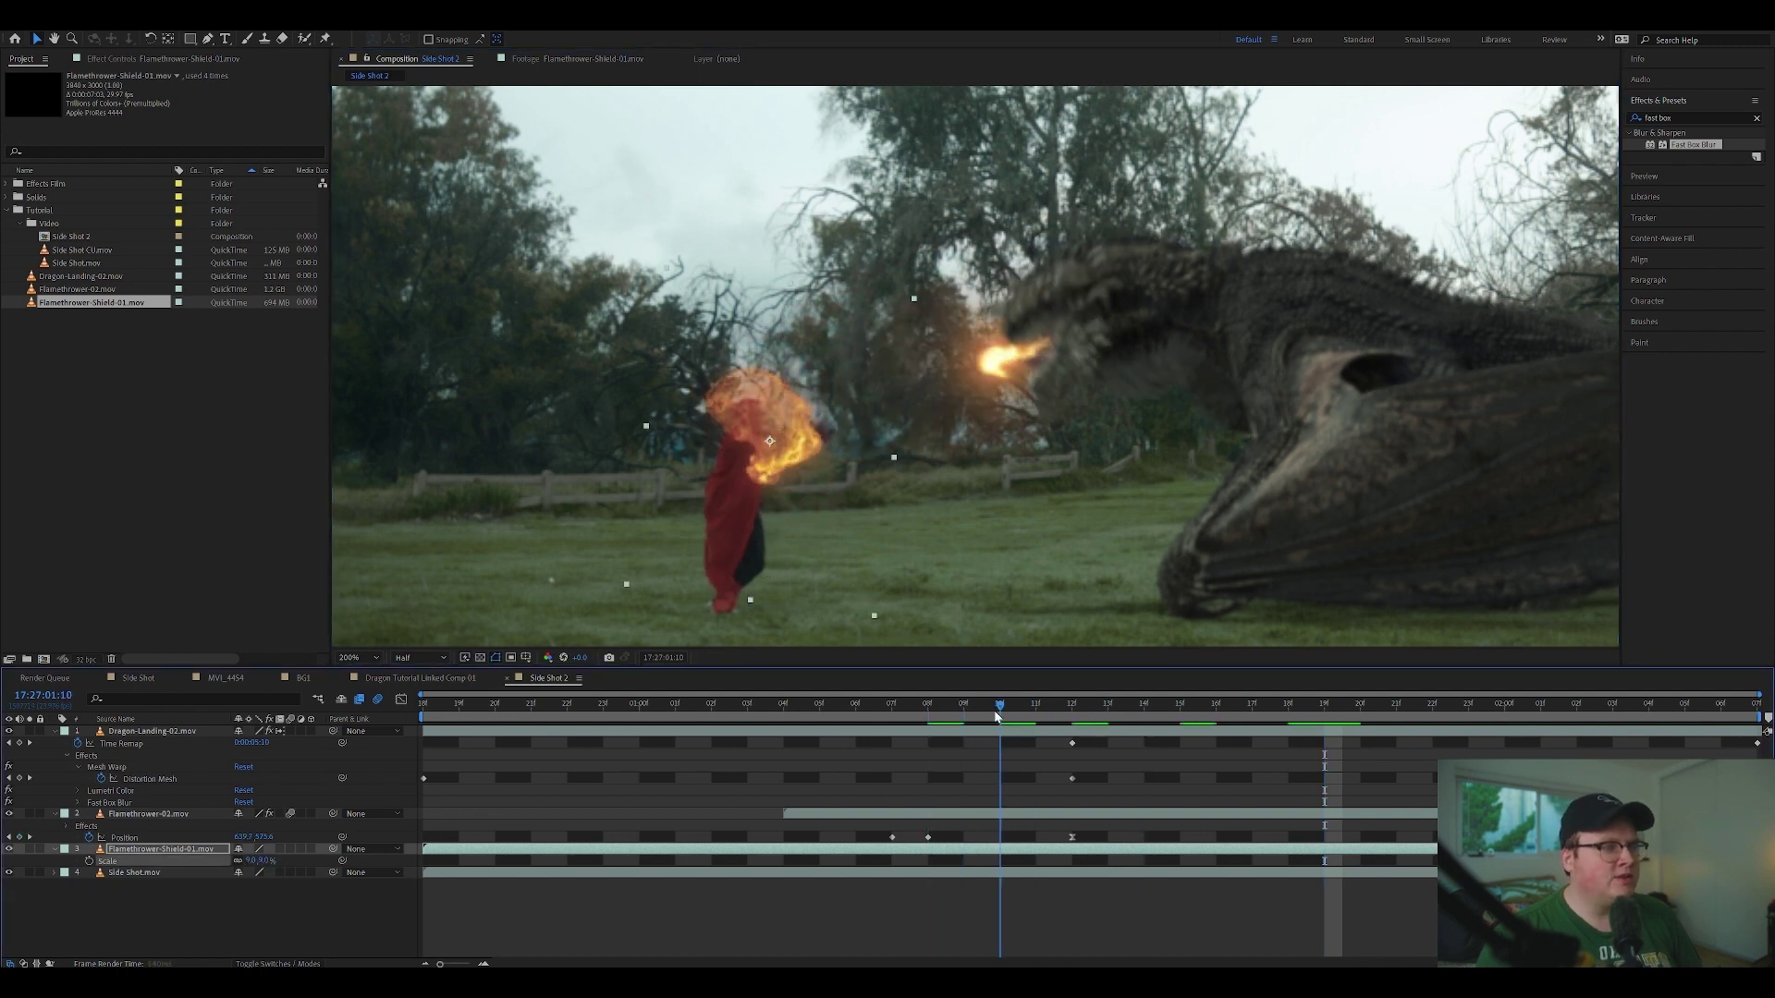
{"action": "left_click_drag", "start_coordinate": [611, 857], "coordinate": [1162, 858]}
{"action": "key", "text": "space"}
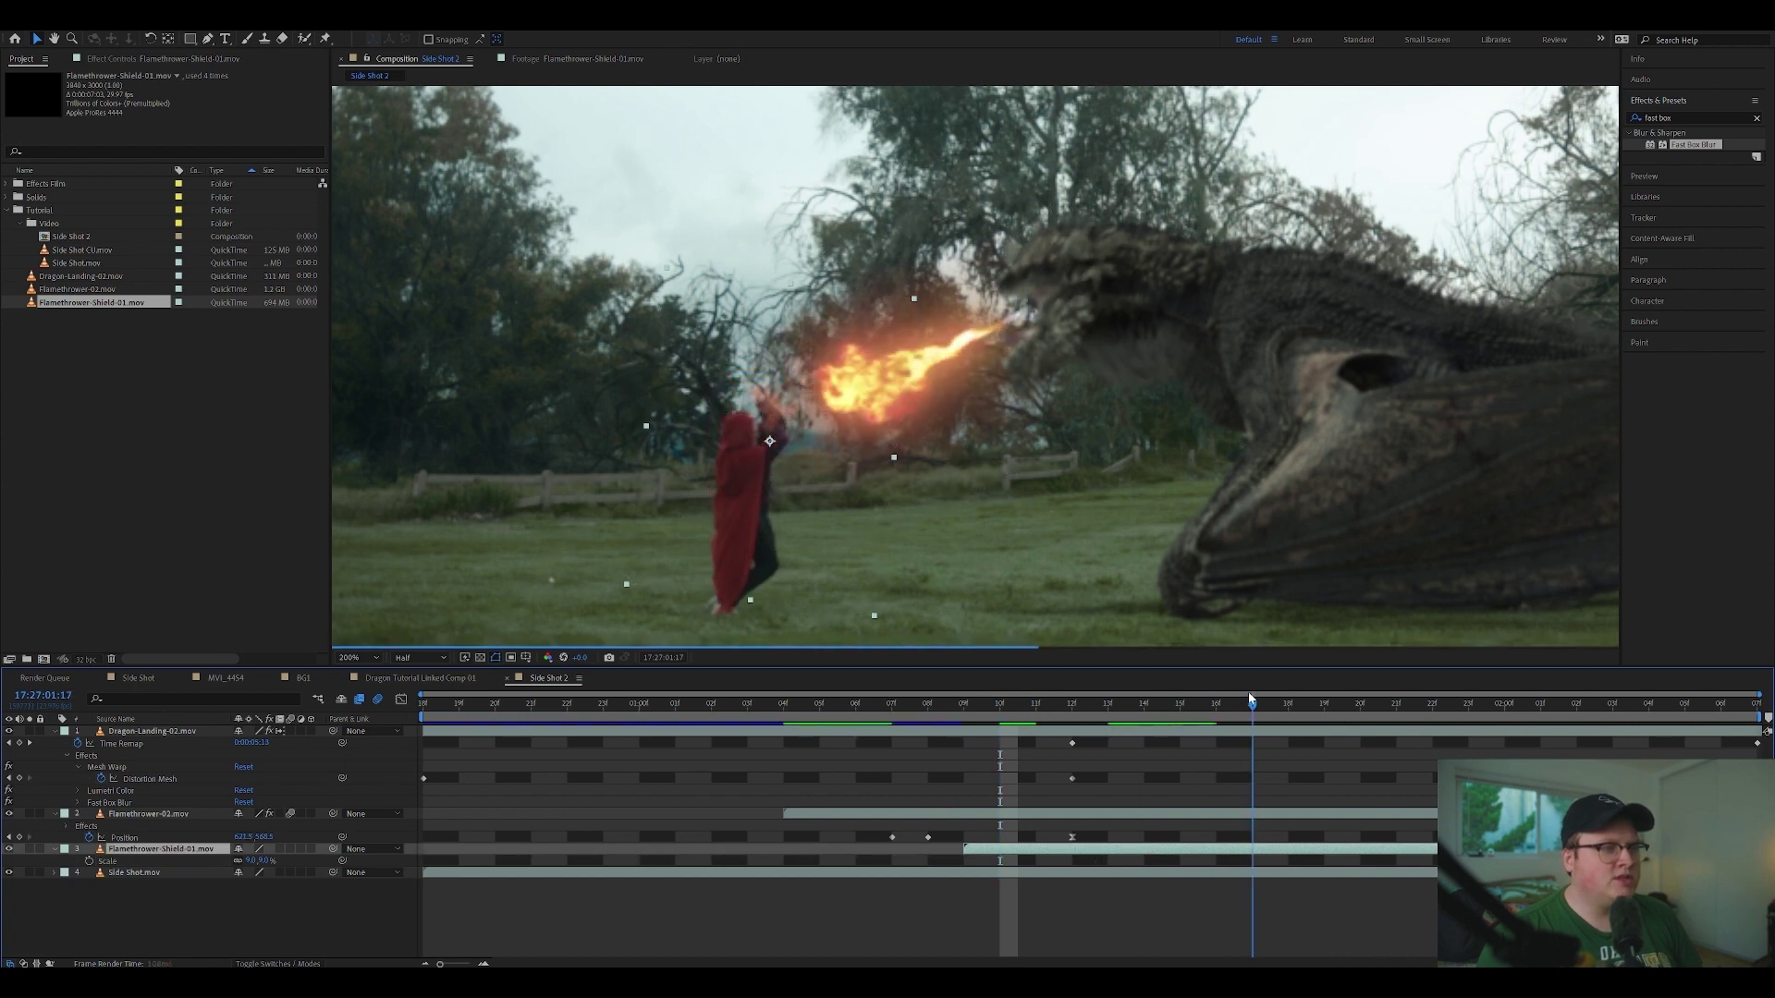
Step: Nudge the shield toward the dragon, place its layer above Flamethrower-02 and preview from 17:27:01:12
{"action": "left_click_drag", "start_coordinate": [797, 431], "coordinate": [817, 442]}
{"action": "left_click_drag", "start_coordinate": [1263, 711], "coordinate": [1072, 714]}
{"action": "left_click_drag", "start_coordinate": [188, 855], "coordinate": [180, 813]}
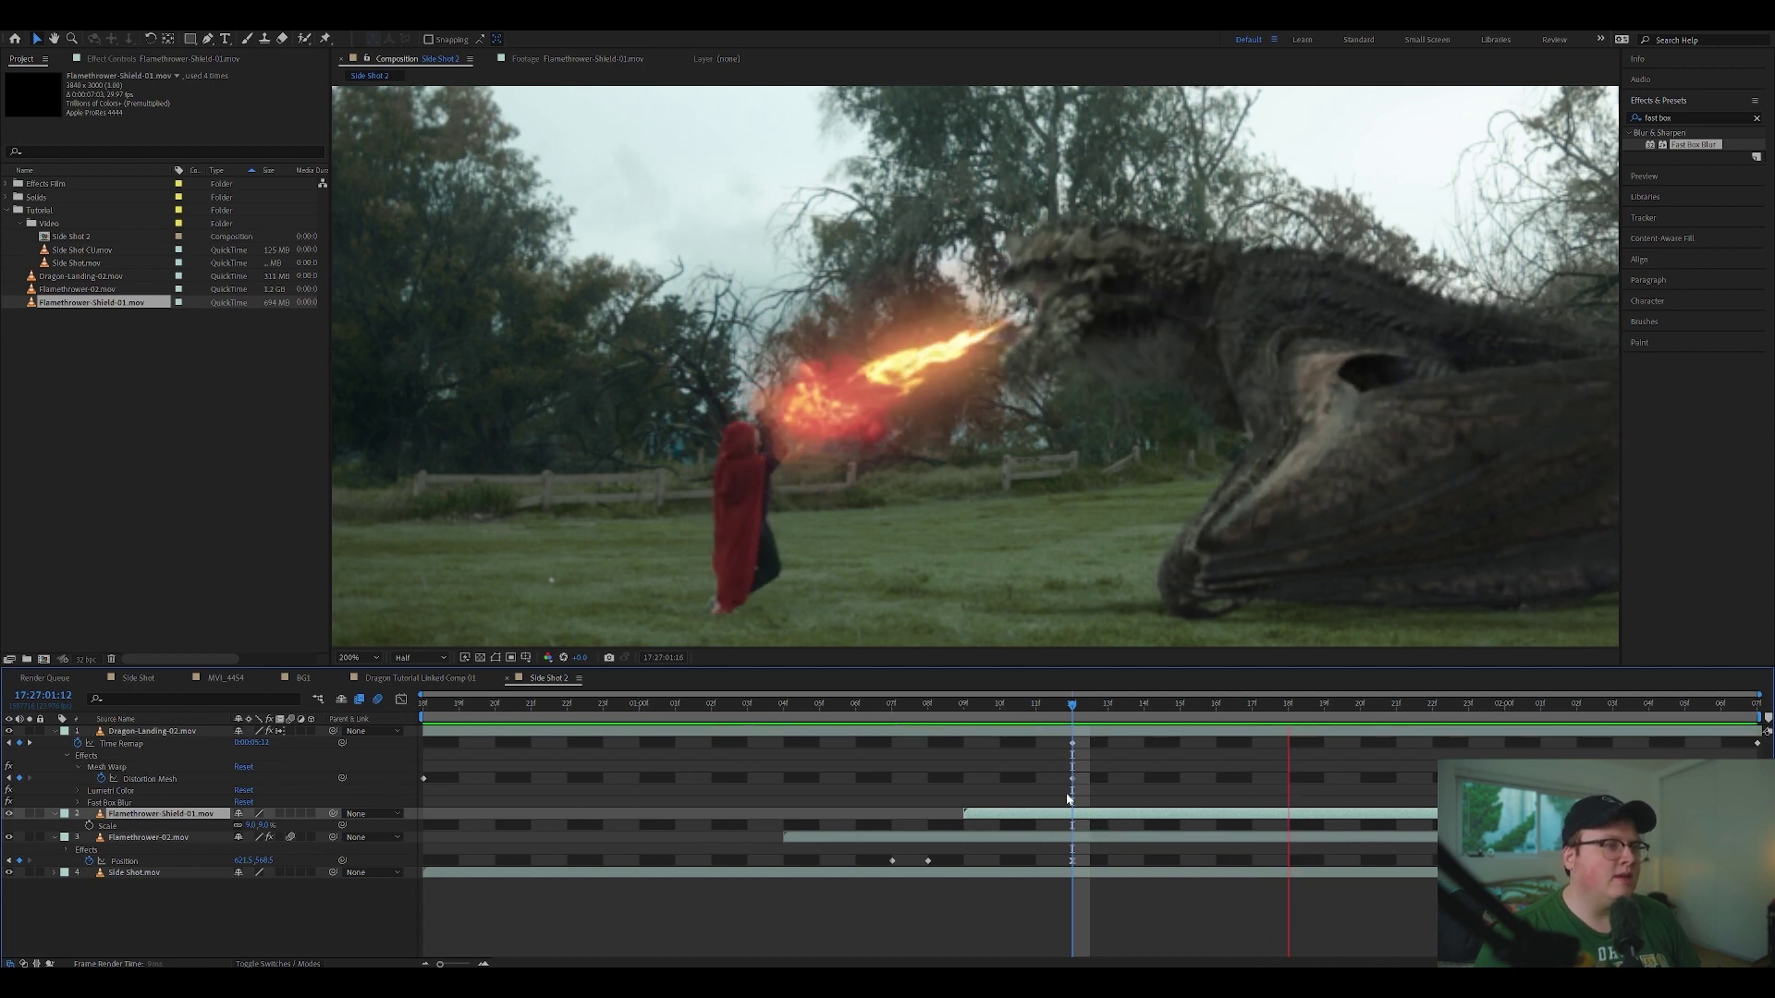
{"action": "key", "text": "space"}
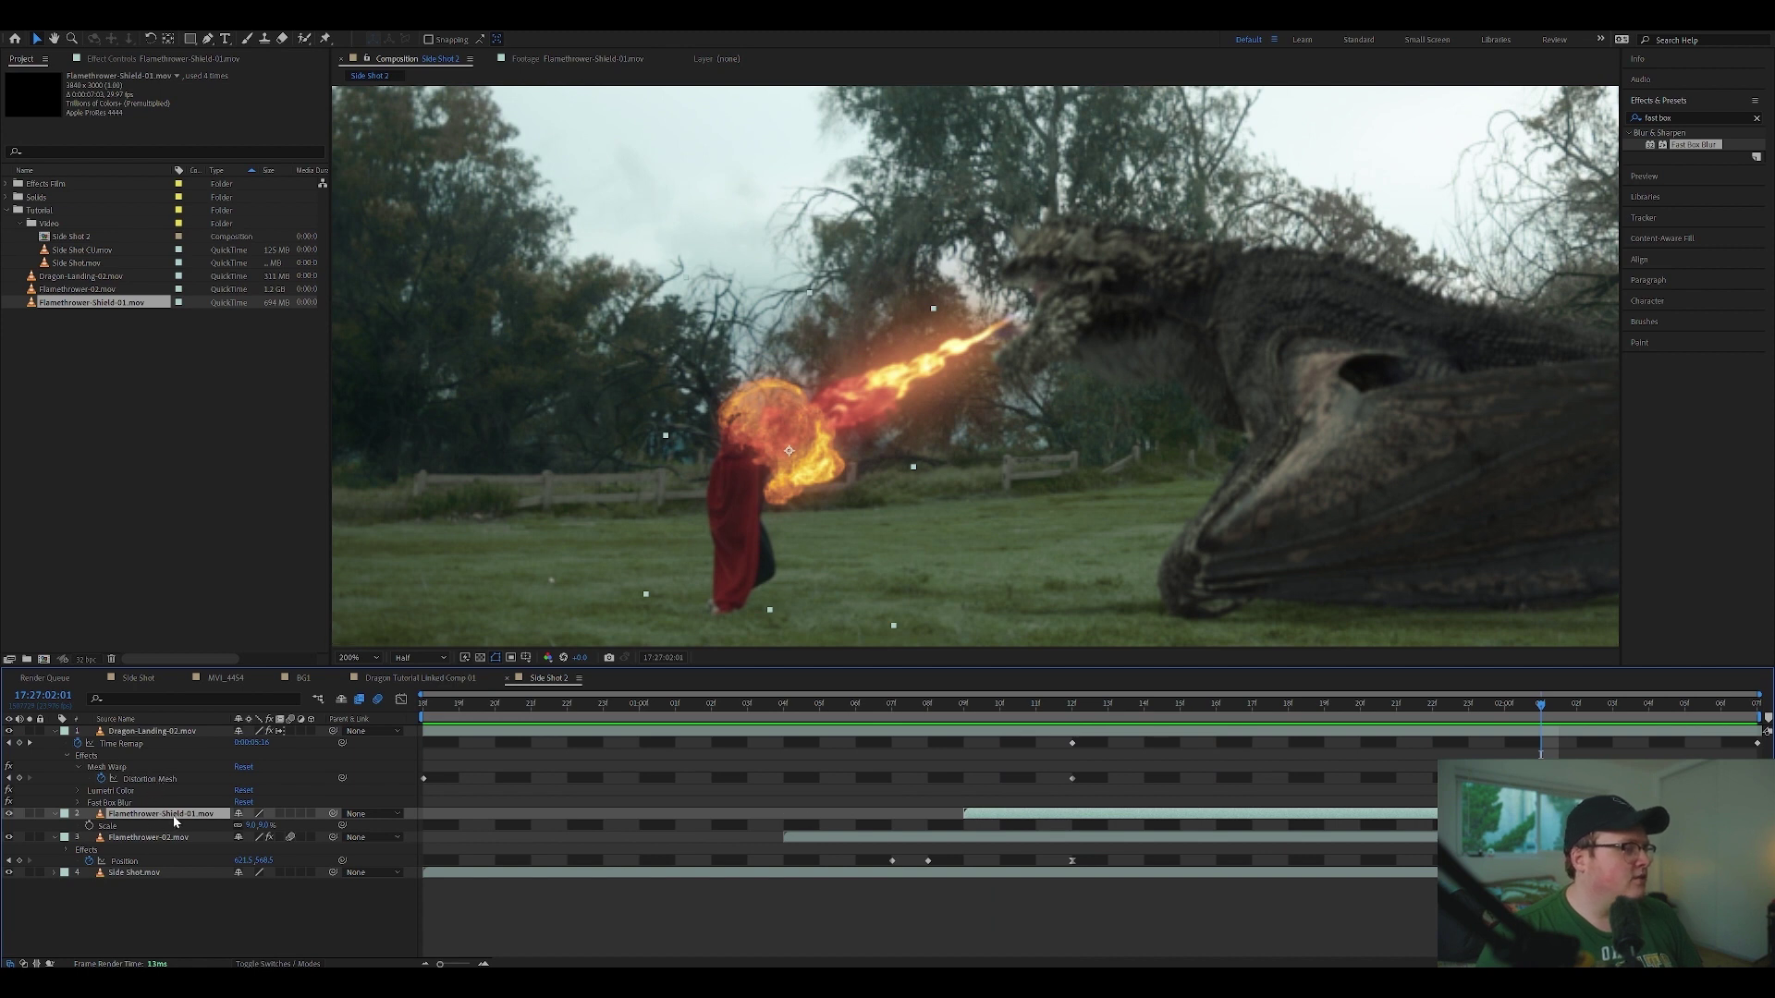
Step: Draw a closed, curved Pen mask on the Flamethrower-02 layer around the inside of the fire shield at 17:27:02:01
{"action": "left_click", "coordinate": [207, 39]}
{"action": "scroll", "coordinate": [1040, 526], "scroll_direction": "down", "scroll_amount": 2}
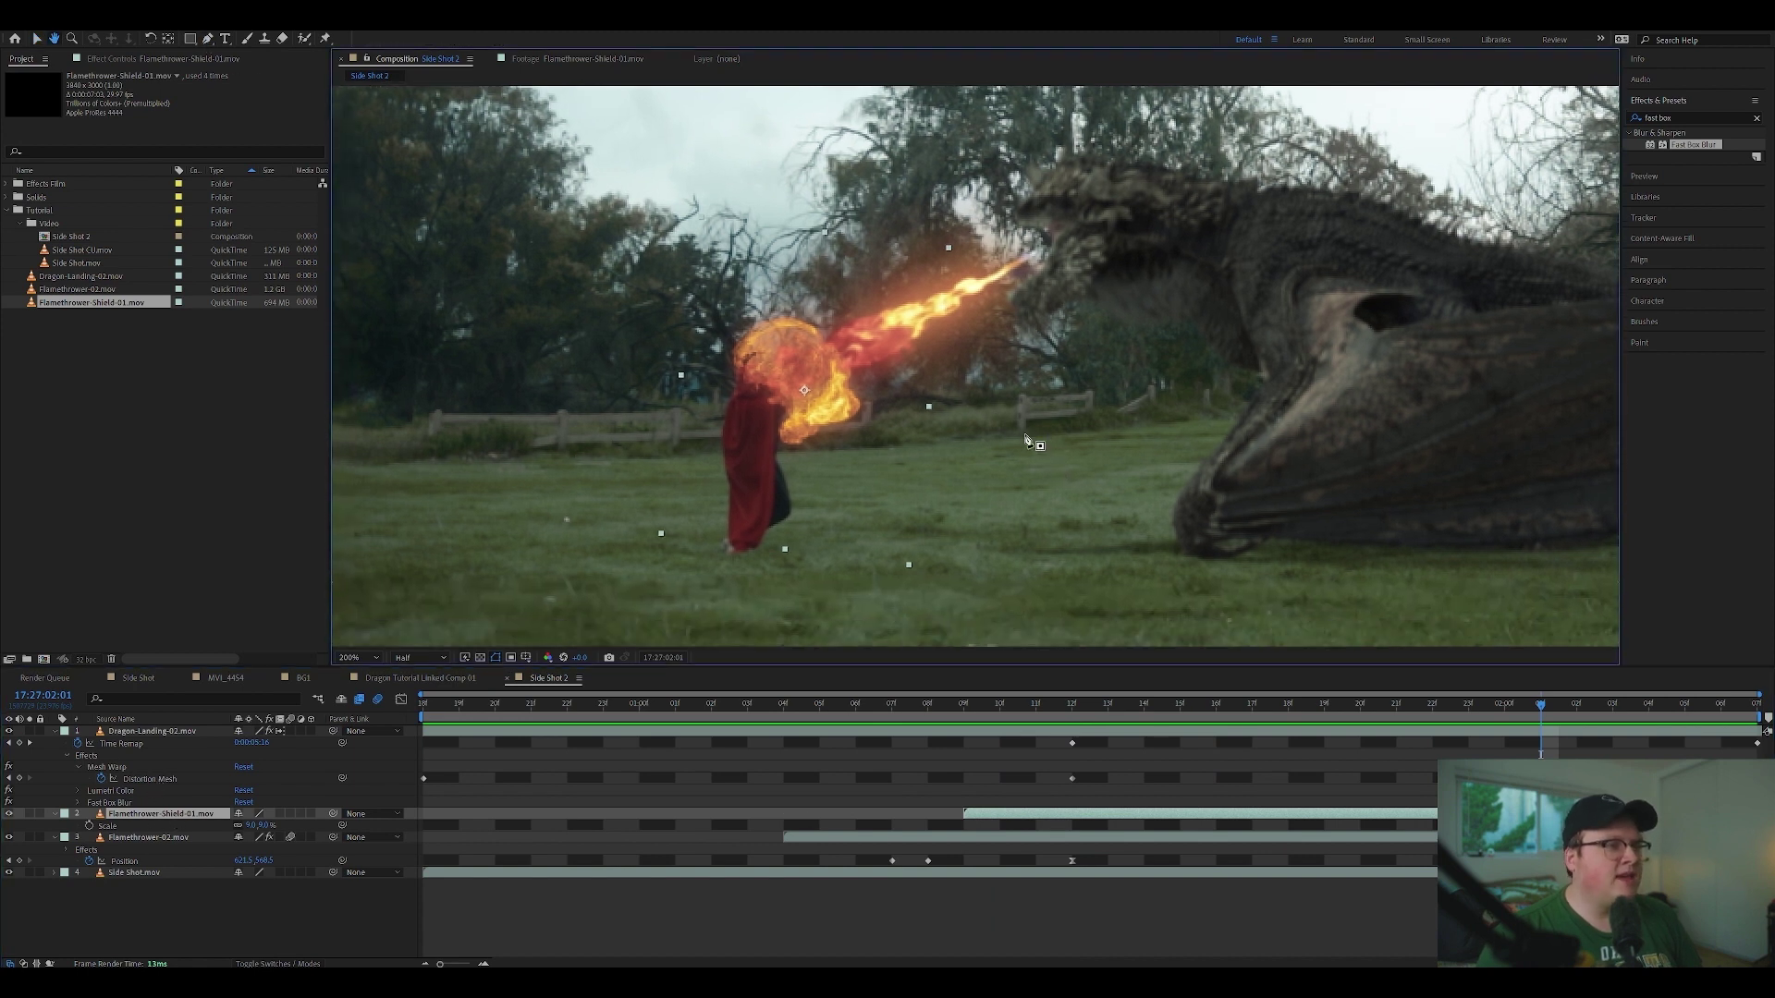
{"action": "left_click_drag", "start_coordinate": [784, 338], "coordinate": [860, 360]}
{"action": "key", "text": "period"}
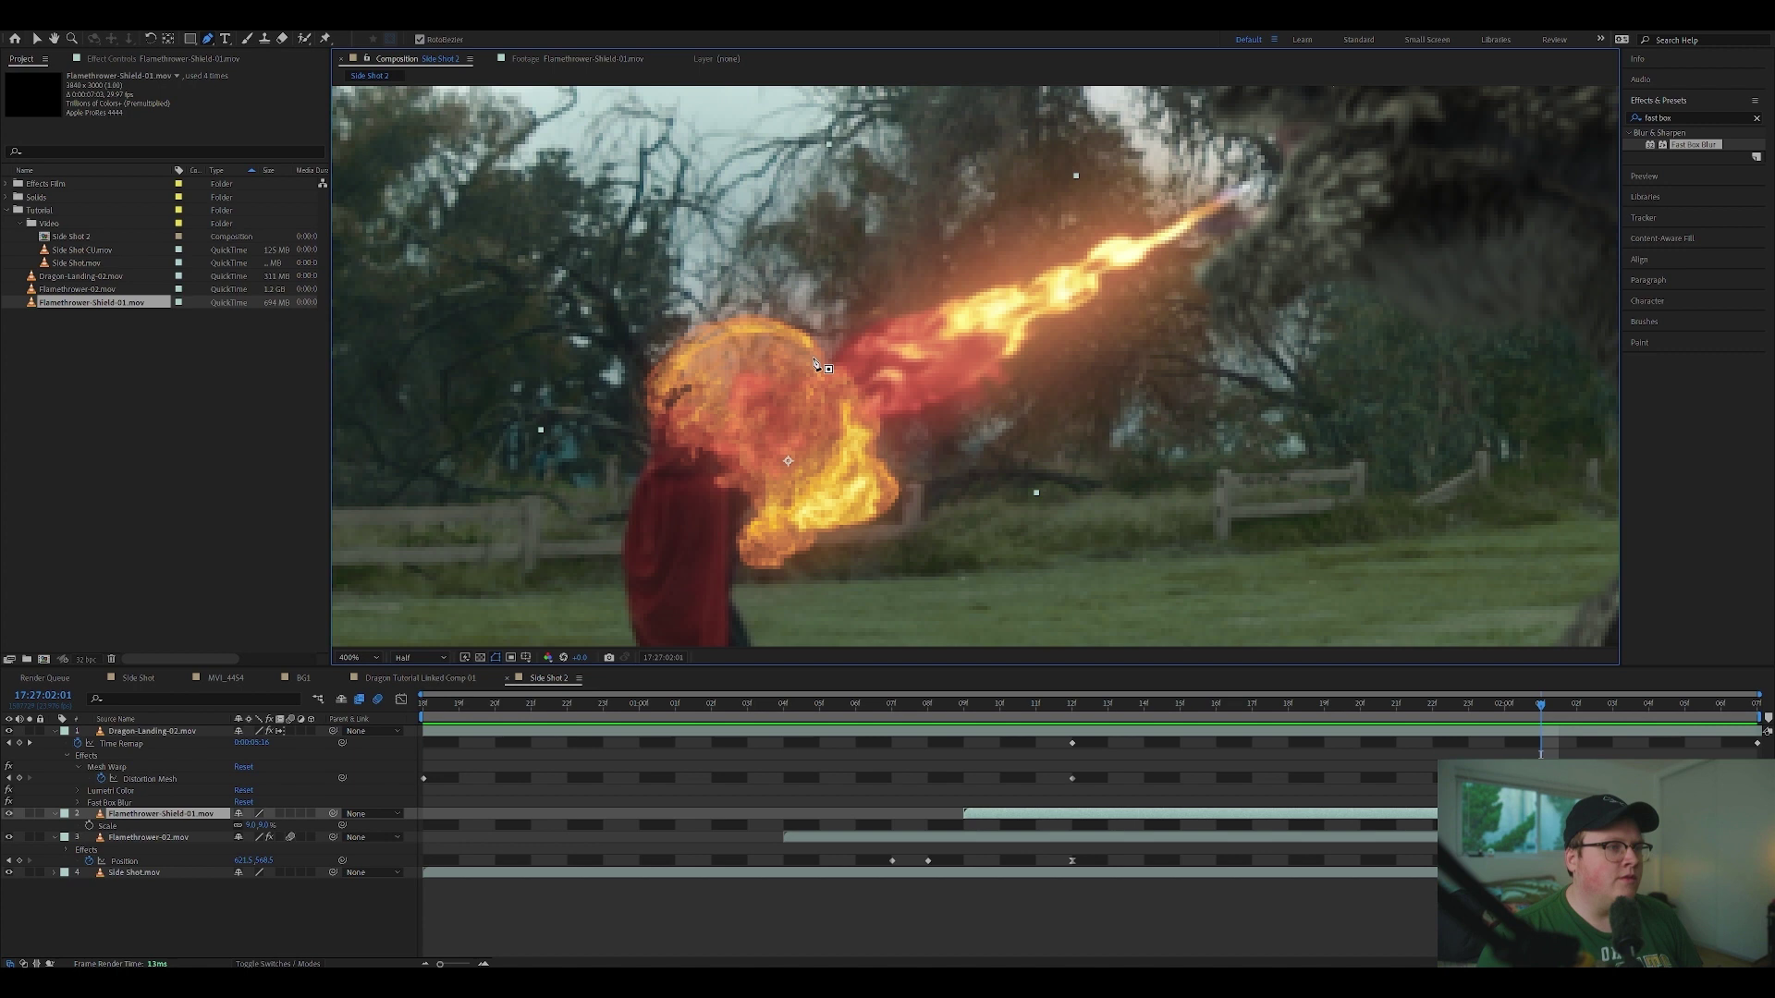
{"action": "left_click", "coordinate": [148, 836]}
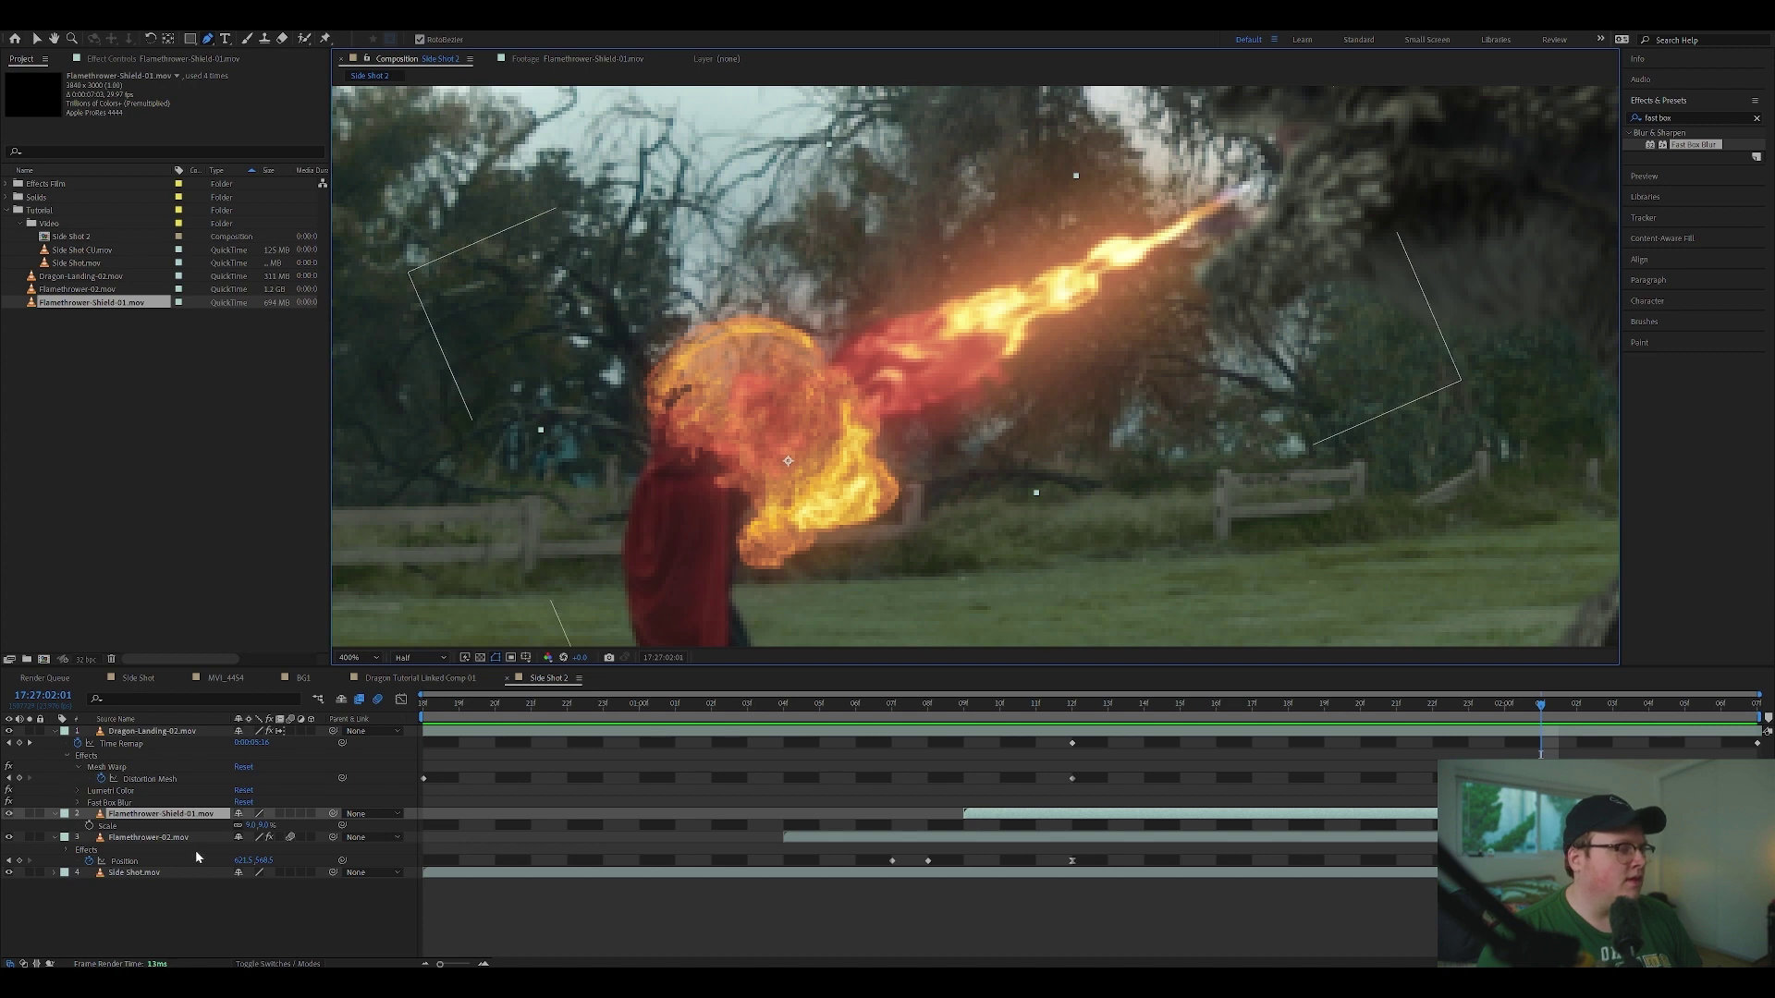
{"action": "left_click", "coordinate": [792, 325]}
{"action": "left_click", "coordinate": [844, 406]}
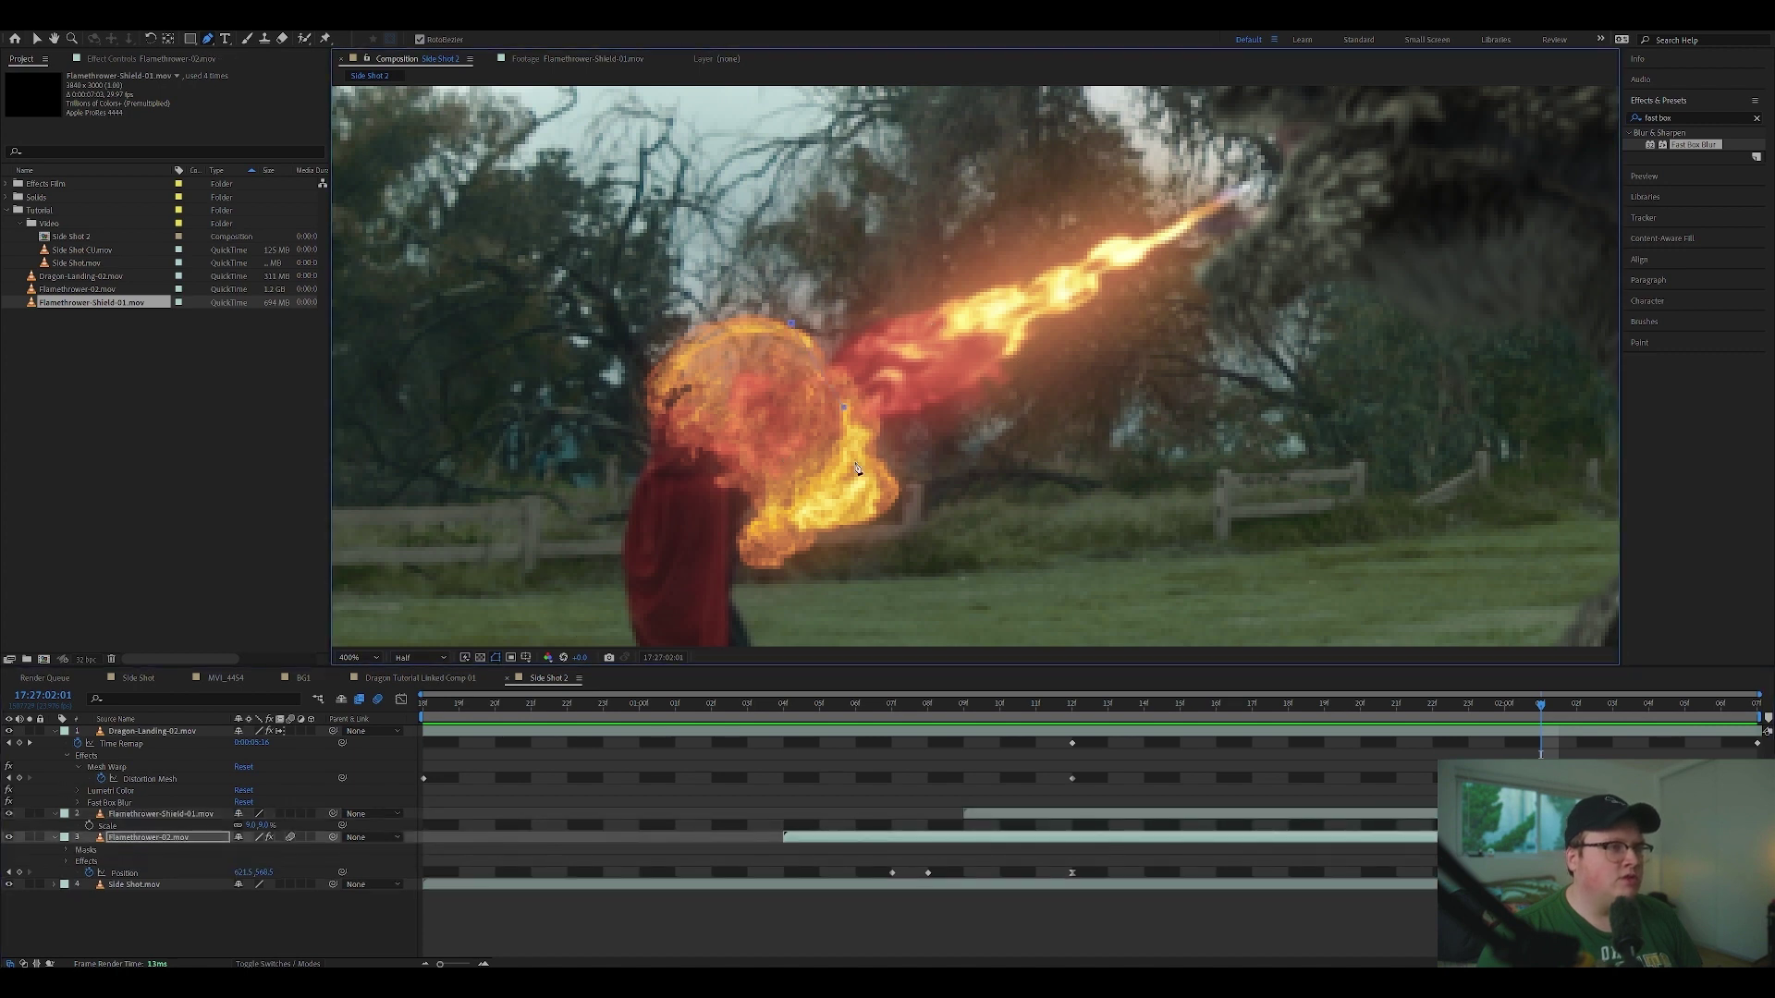
{"action": "left_click", "coordinate": [790, 326]}
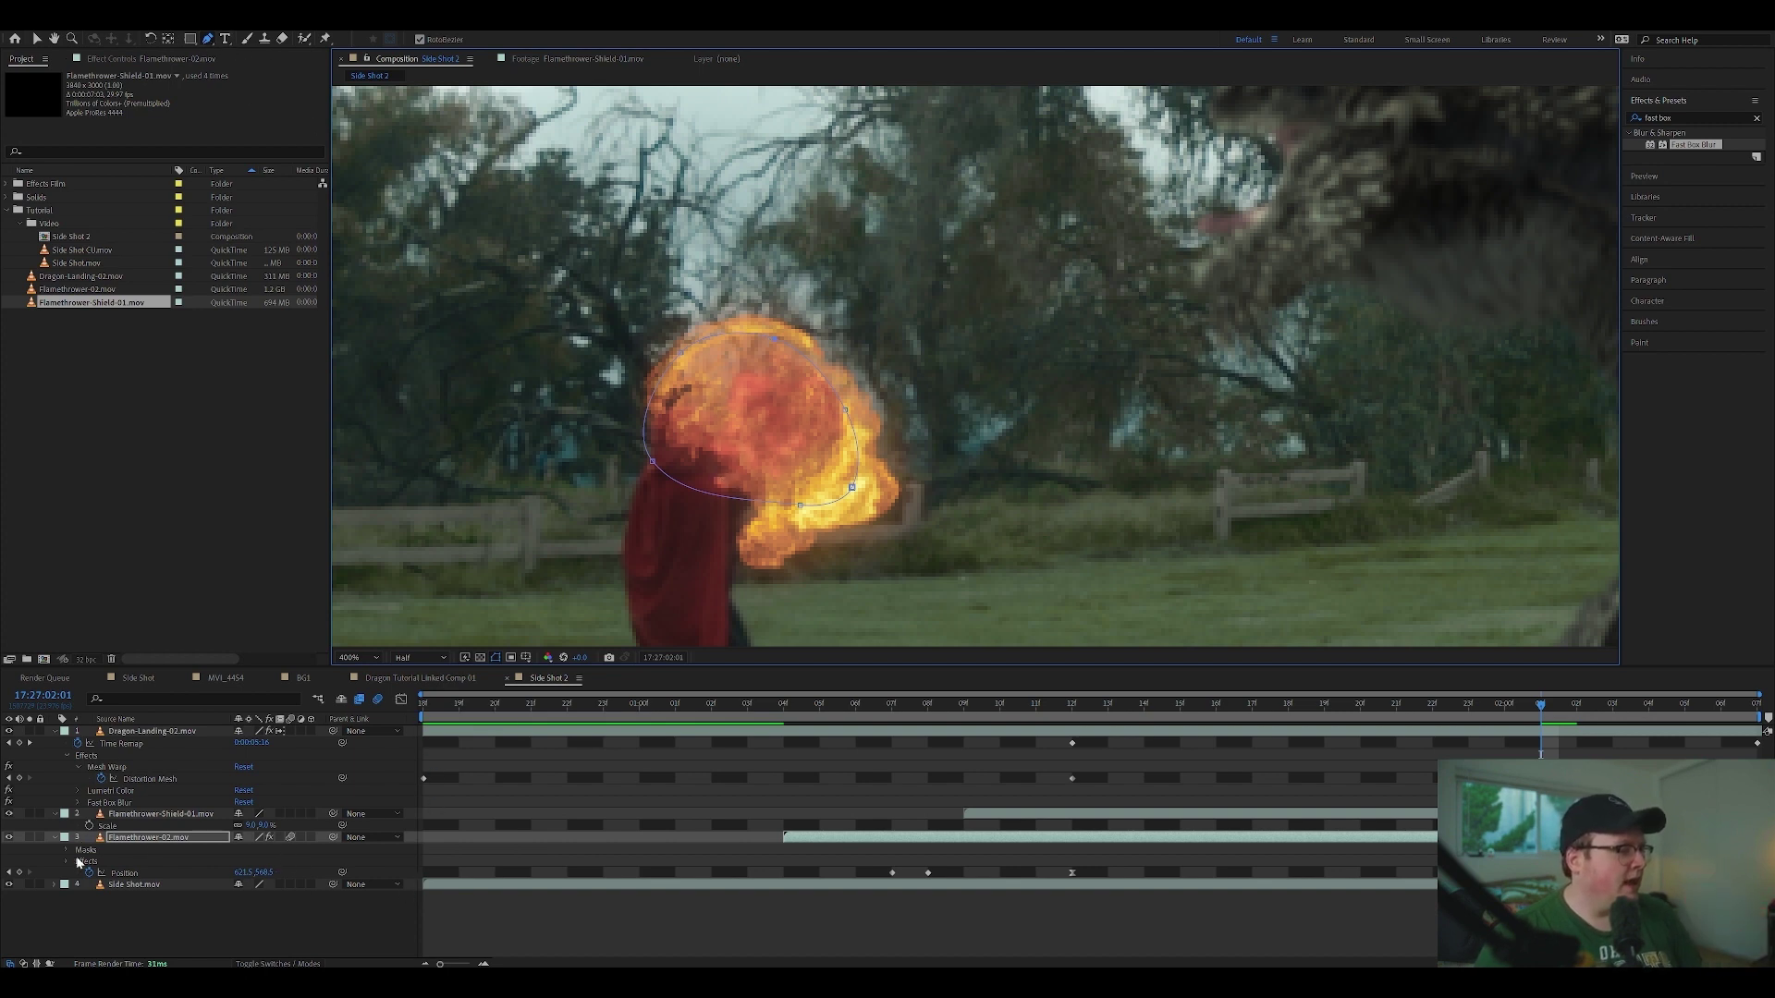
Step: Set the Flamethrower-02 mask to Subtract and adjust its feather to soften the edge
{"action": "key", "text": "m"}
{"action": "left_click", "coordinate": [252, 851]}
{"action": "left_click", "coordinate": [285, 895]}
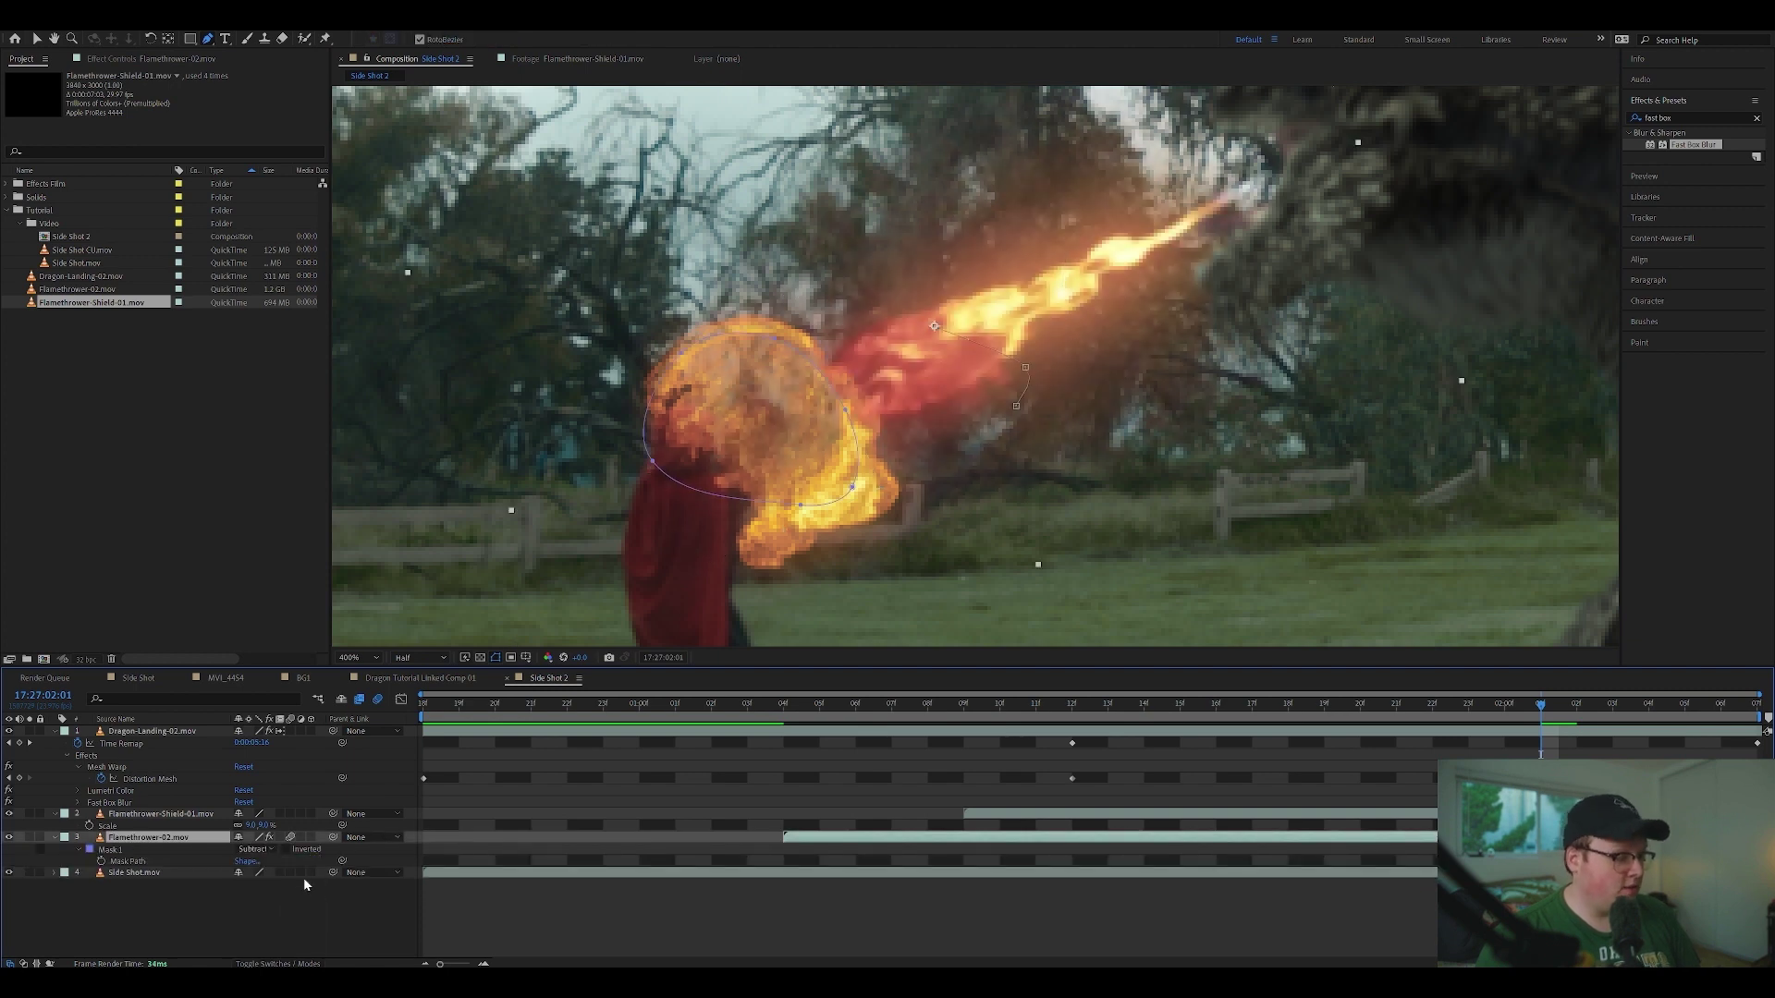
{"action": "key", "text": "f"}
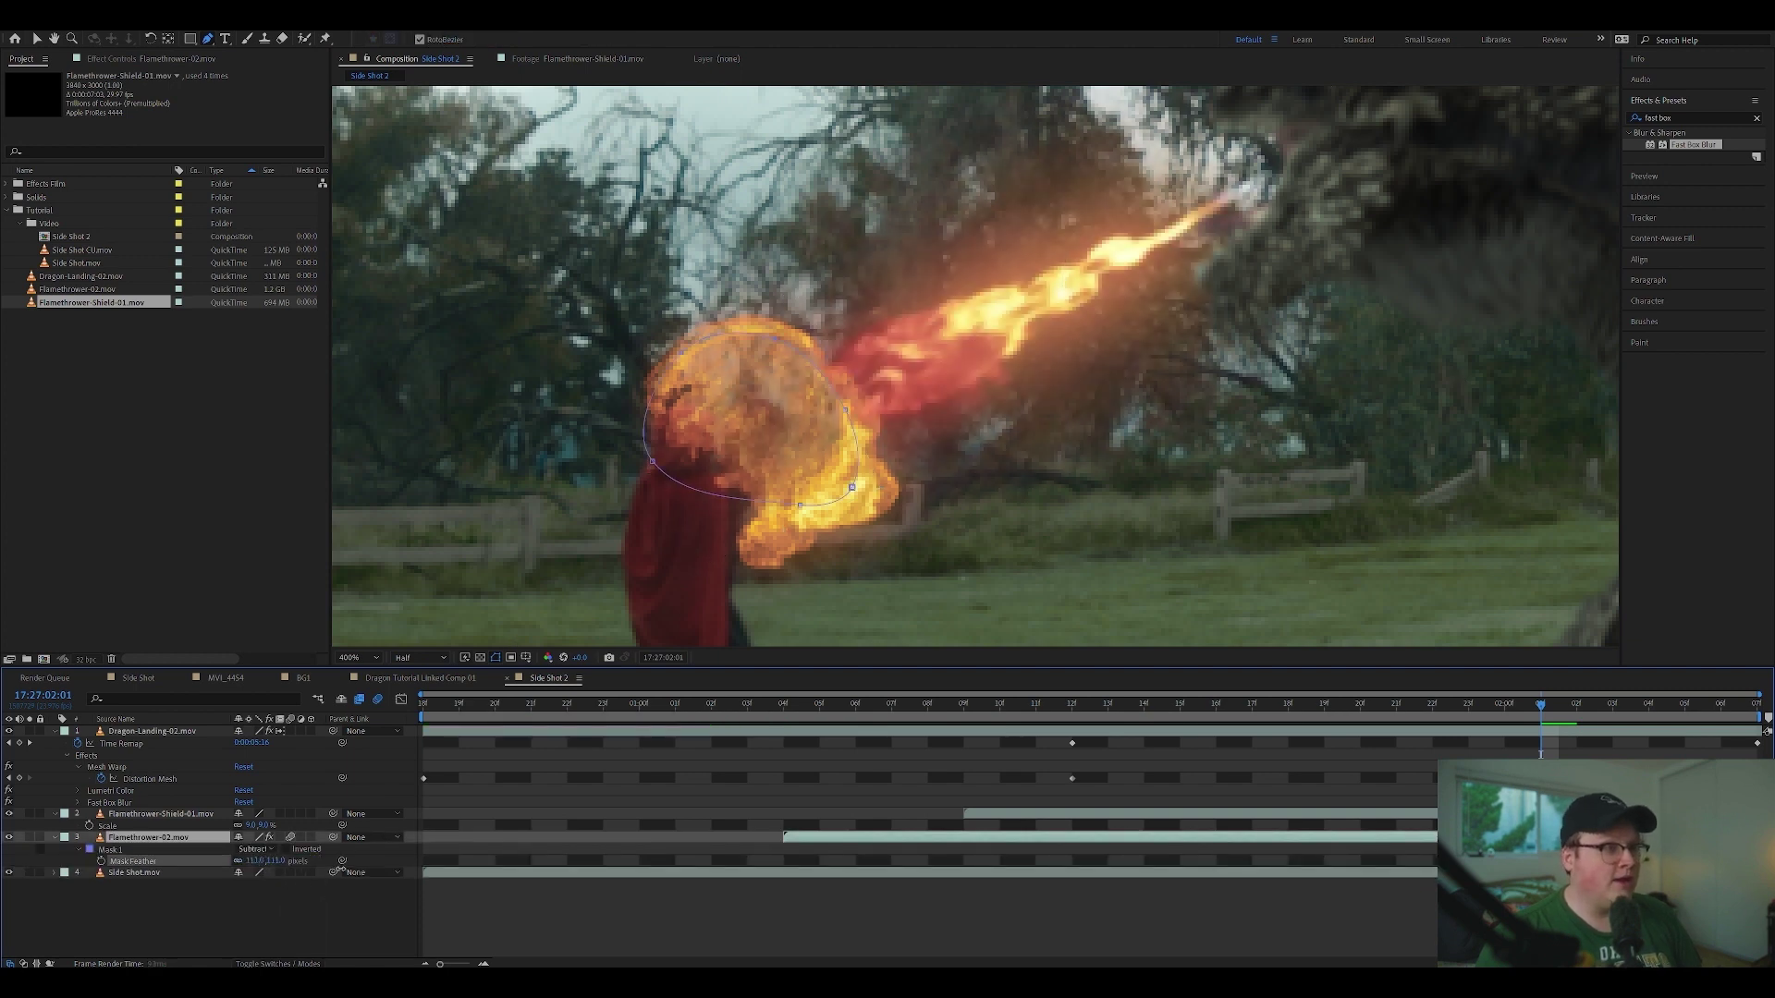
{"action": "left_click", "coordinate": [327, 913]}
Step: Preview the masked flame meeting the shield from 17:27:01:06
{"action": "left_click", "coordinate": [855, 717]}
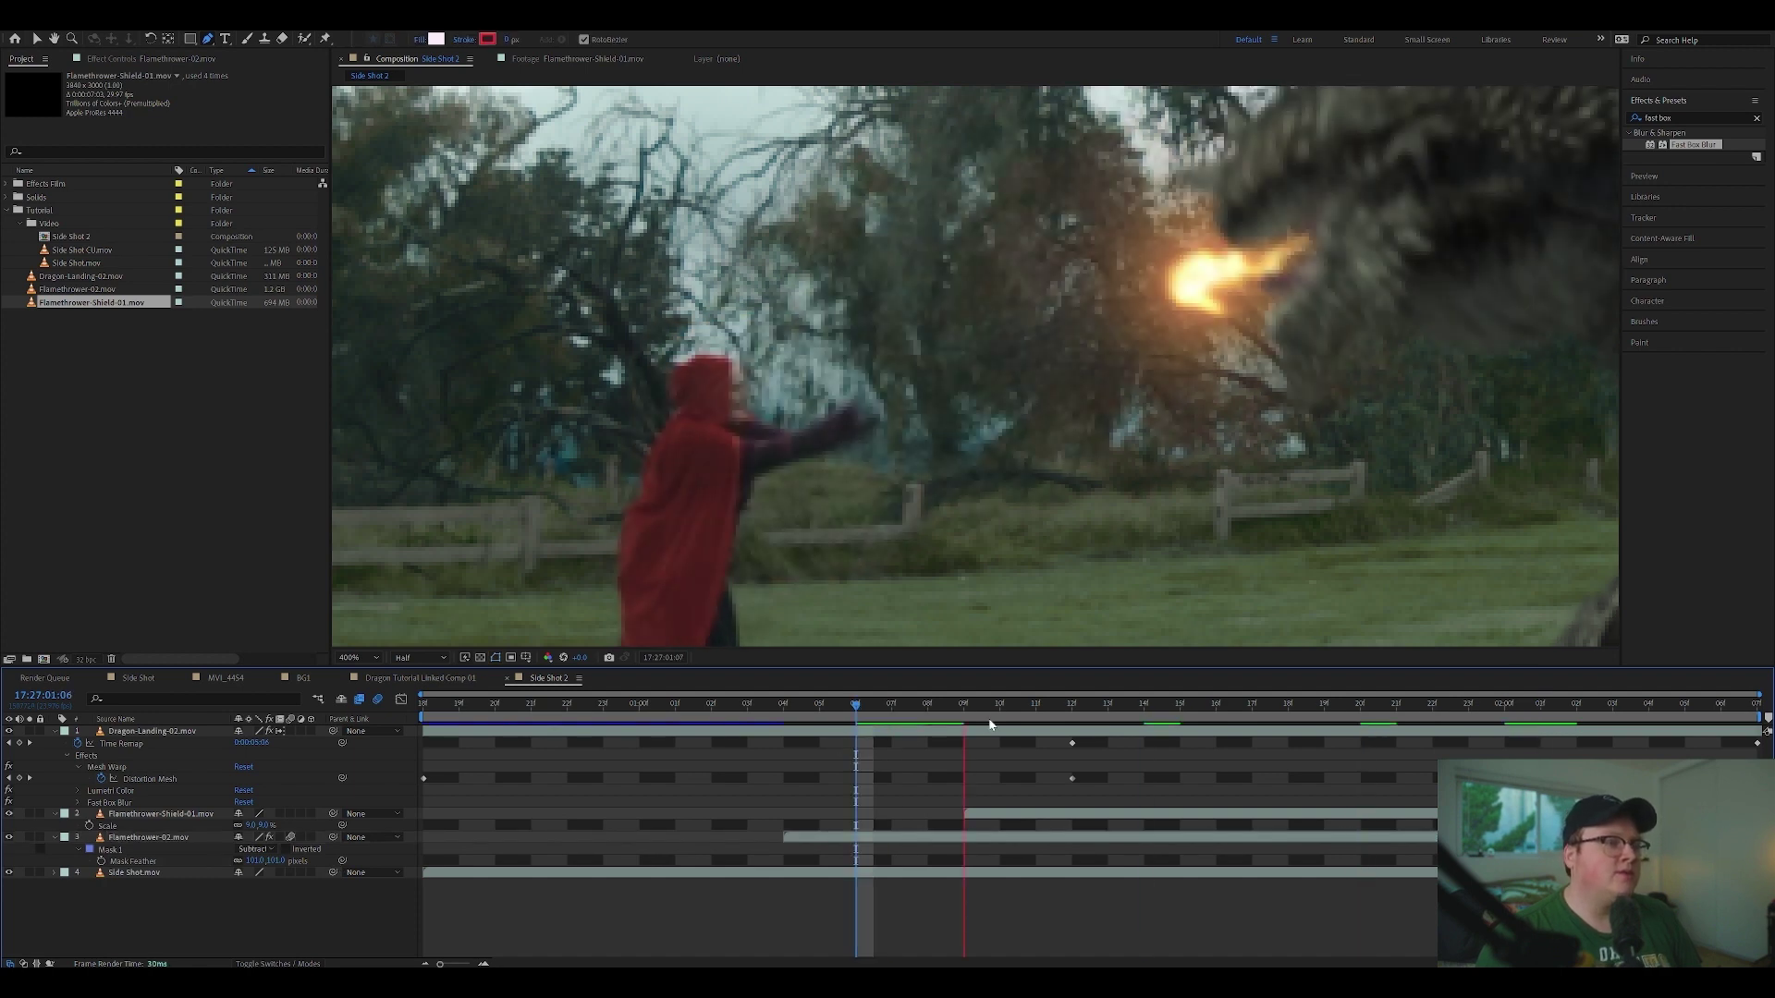
{"action": "key", "text": "space"}
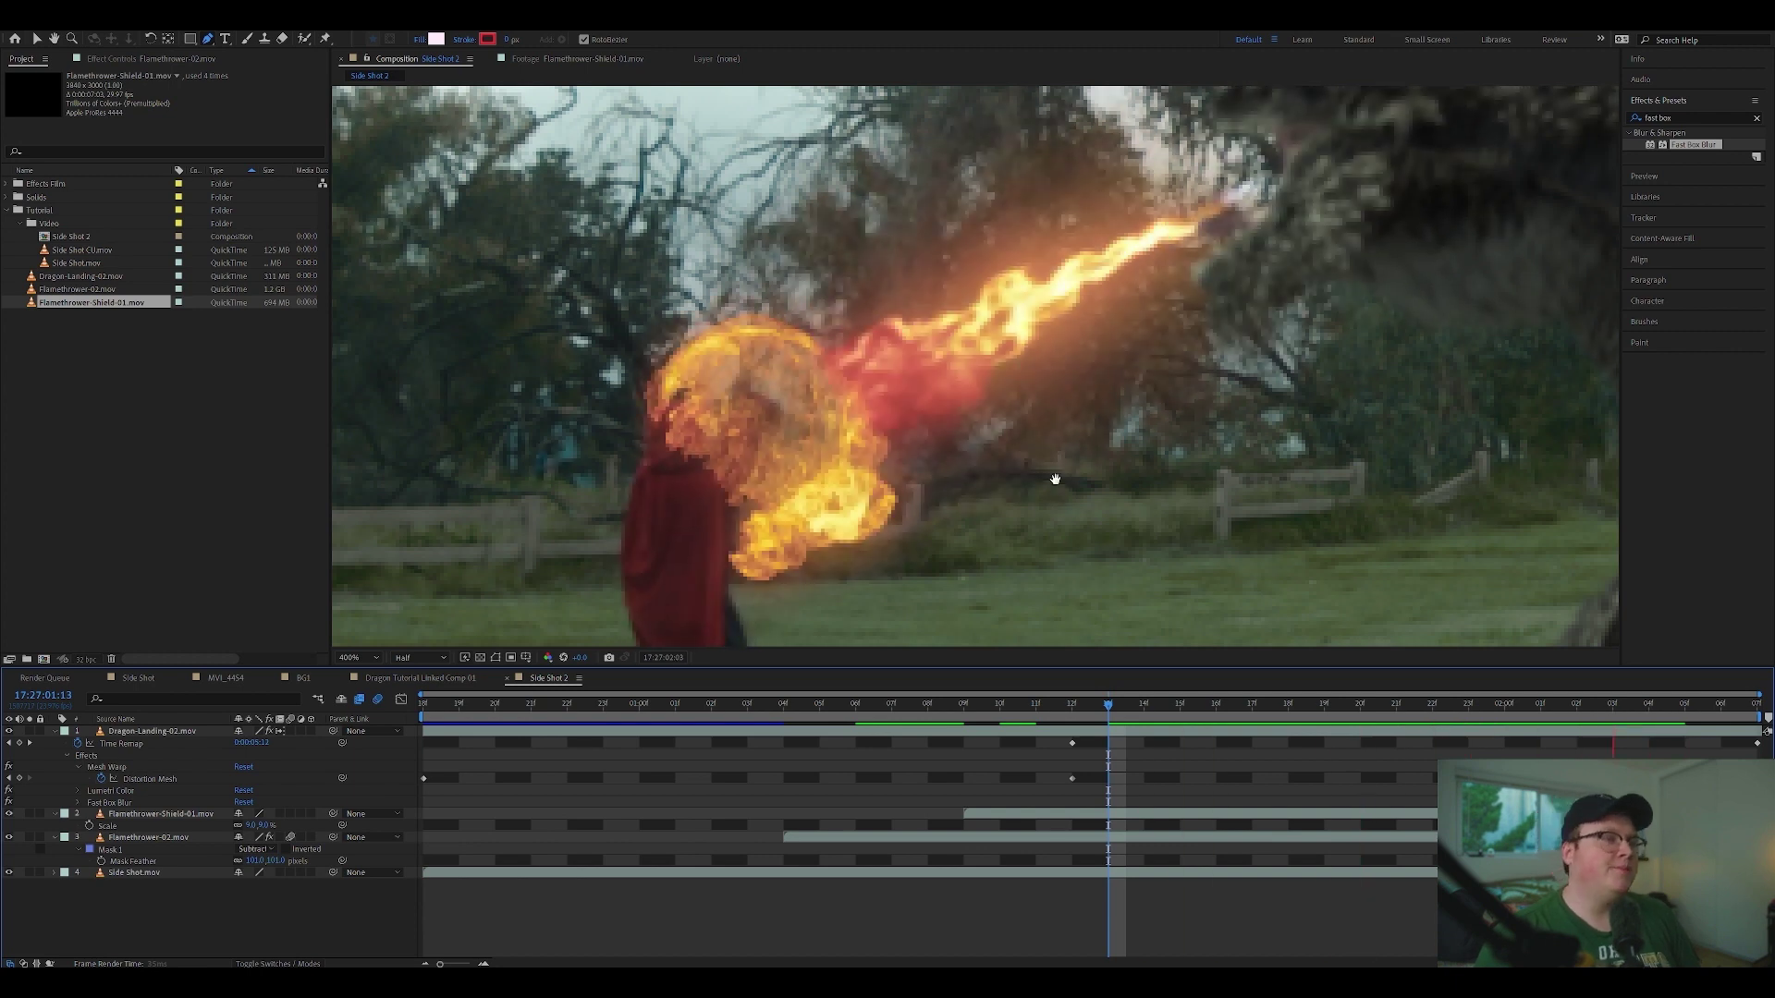
{"action": "key", "text": "space"}
Step: At 17:27:02:01, set the blending mode of both the Flamethrower-Shield-01 and Flamethrower-02 layers to Add
{"action": "scroll", "coordinate": [1056, 479], "scroll_direction": "down", "scroll_amount": 1}
{"action": "left_click_drag", "start_coordinate": [1207, 707], "coordinate": [1541, 689]}
{"action": "left_click", "coordinate": [1541, 701]}
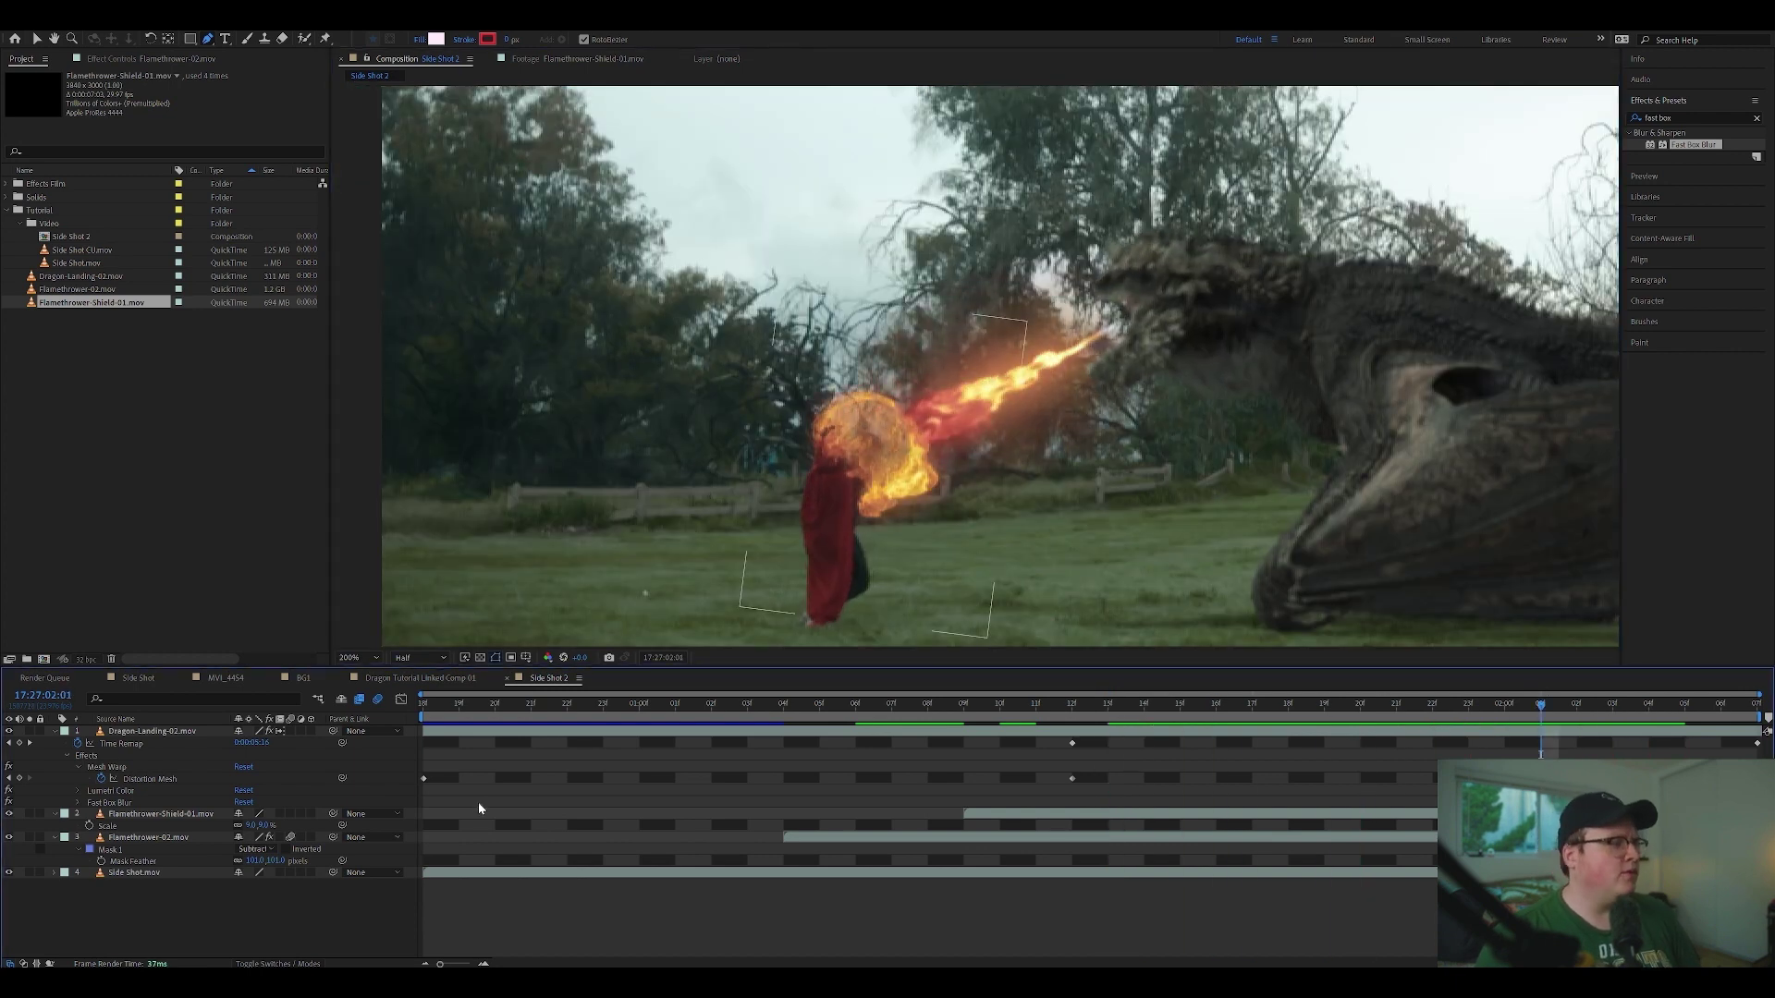
{"action": "left_click", "coordinate": [292, 965]}
{"action": "left_click", "coordinate": [162, 814]}
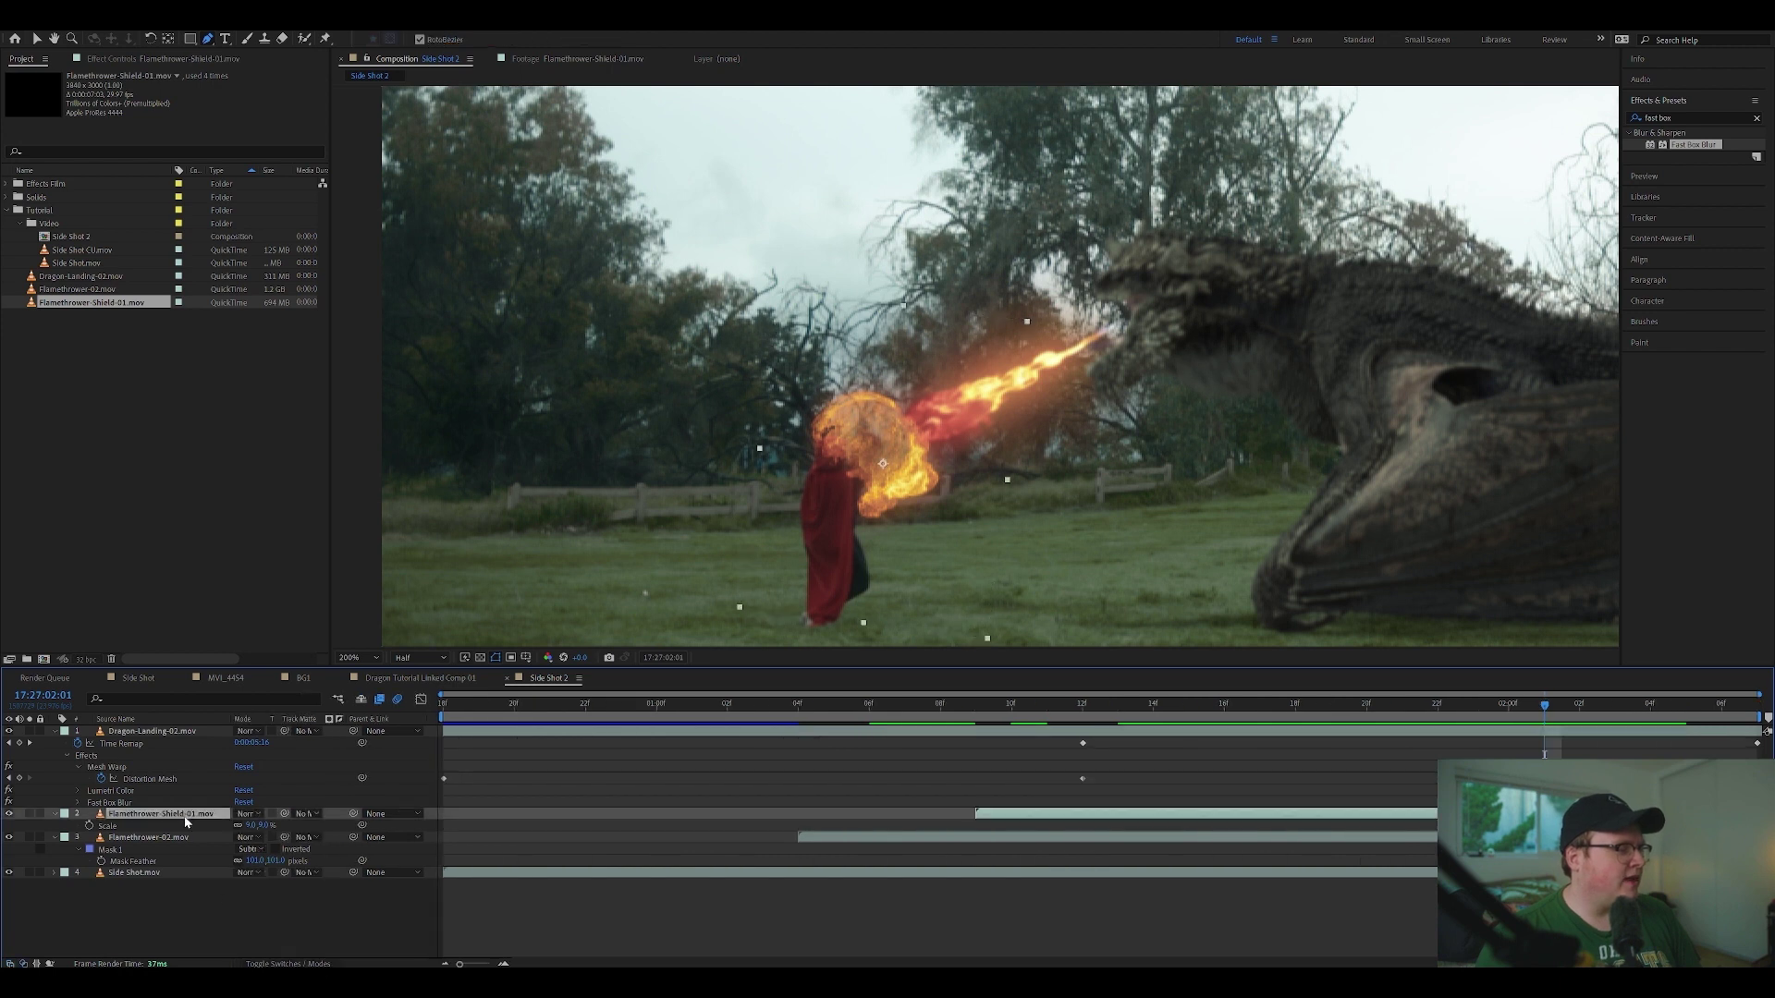
{"action": "left_click", "coordinate": [198, 838], "text": "shift"}
{"action": "left_click", "coordinate": [259, 816]}
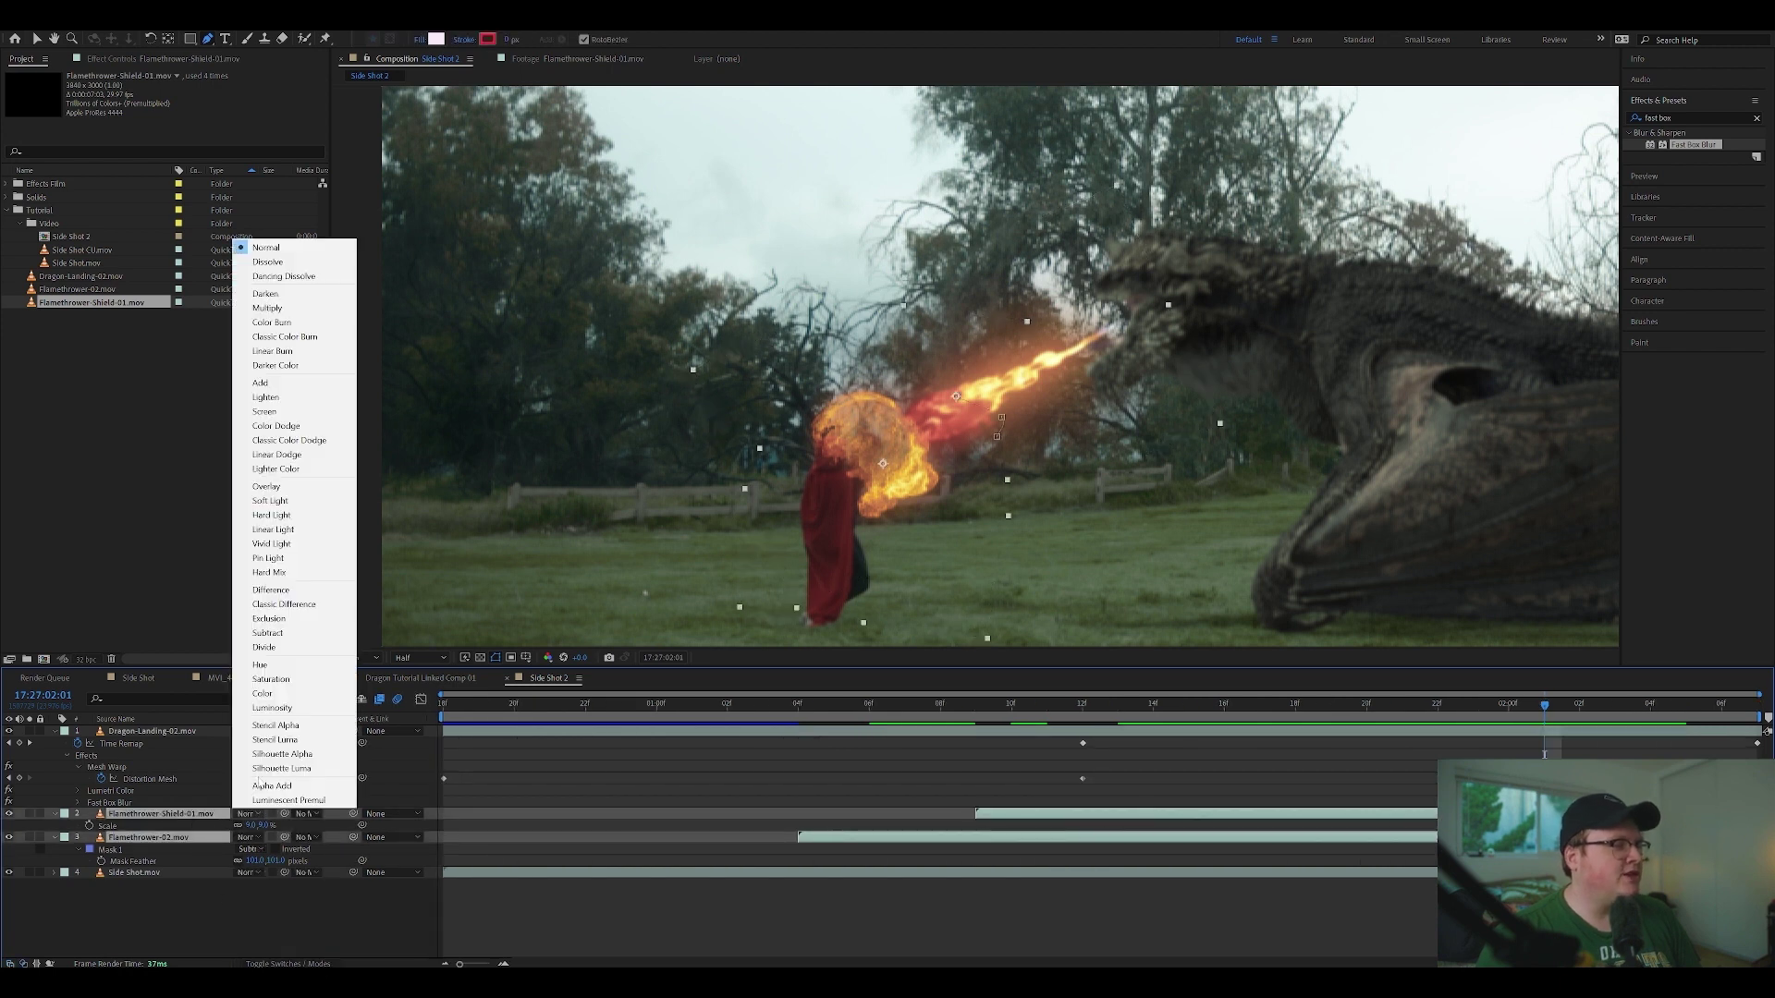
{"action": "left_click", "coordinate": [294, 395]}
Step: Preview the blended fire breath and shield, then examine the impact around the cloaked figure
{"action": "left_click_drag", "start_coordinate": [1478, 702], "coordinate": [823, 729]}
{"action": "key", "text": "space"}
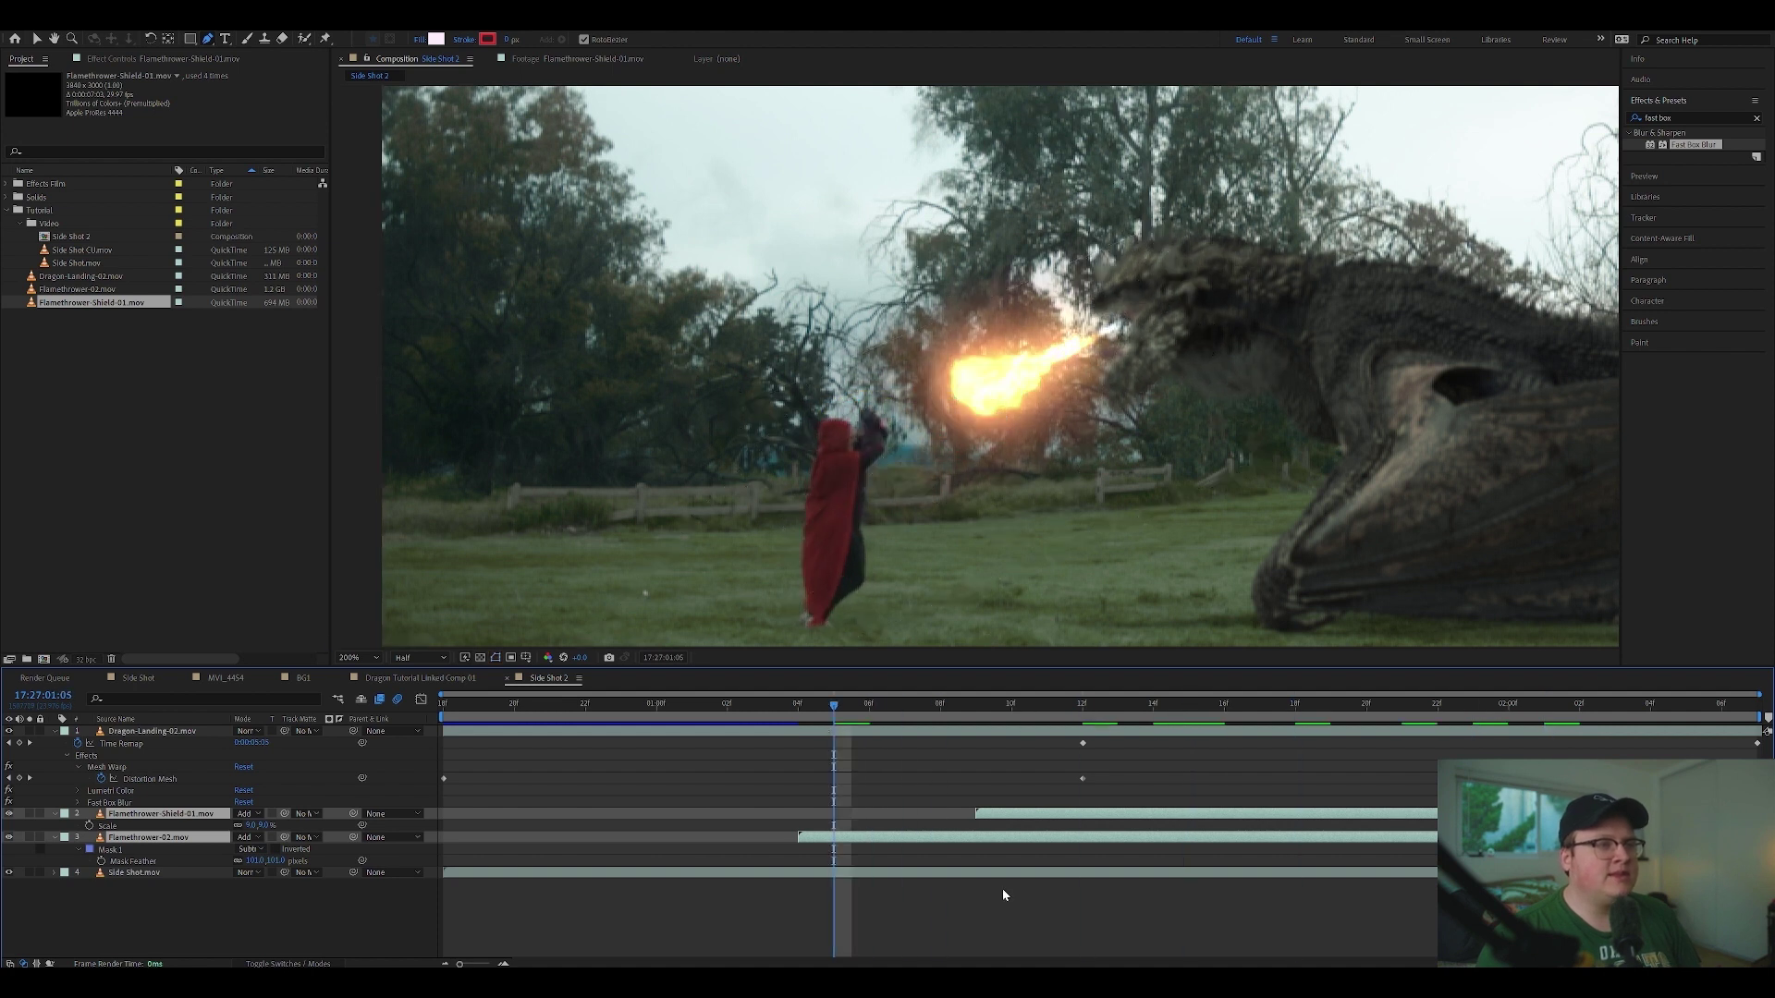
{"action": "key", "text": "space"}
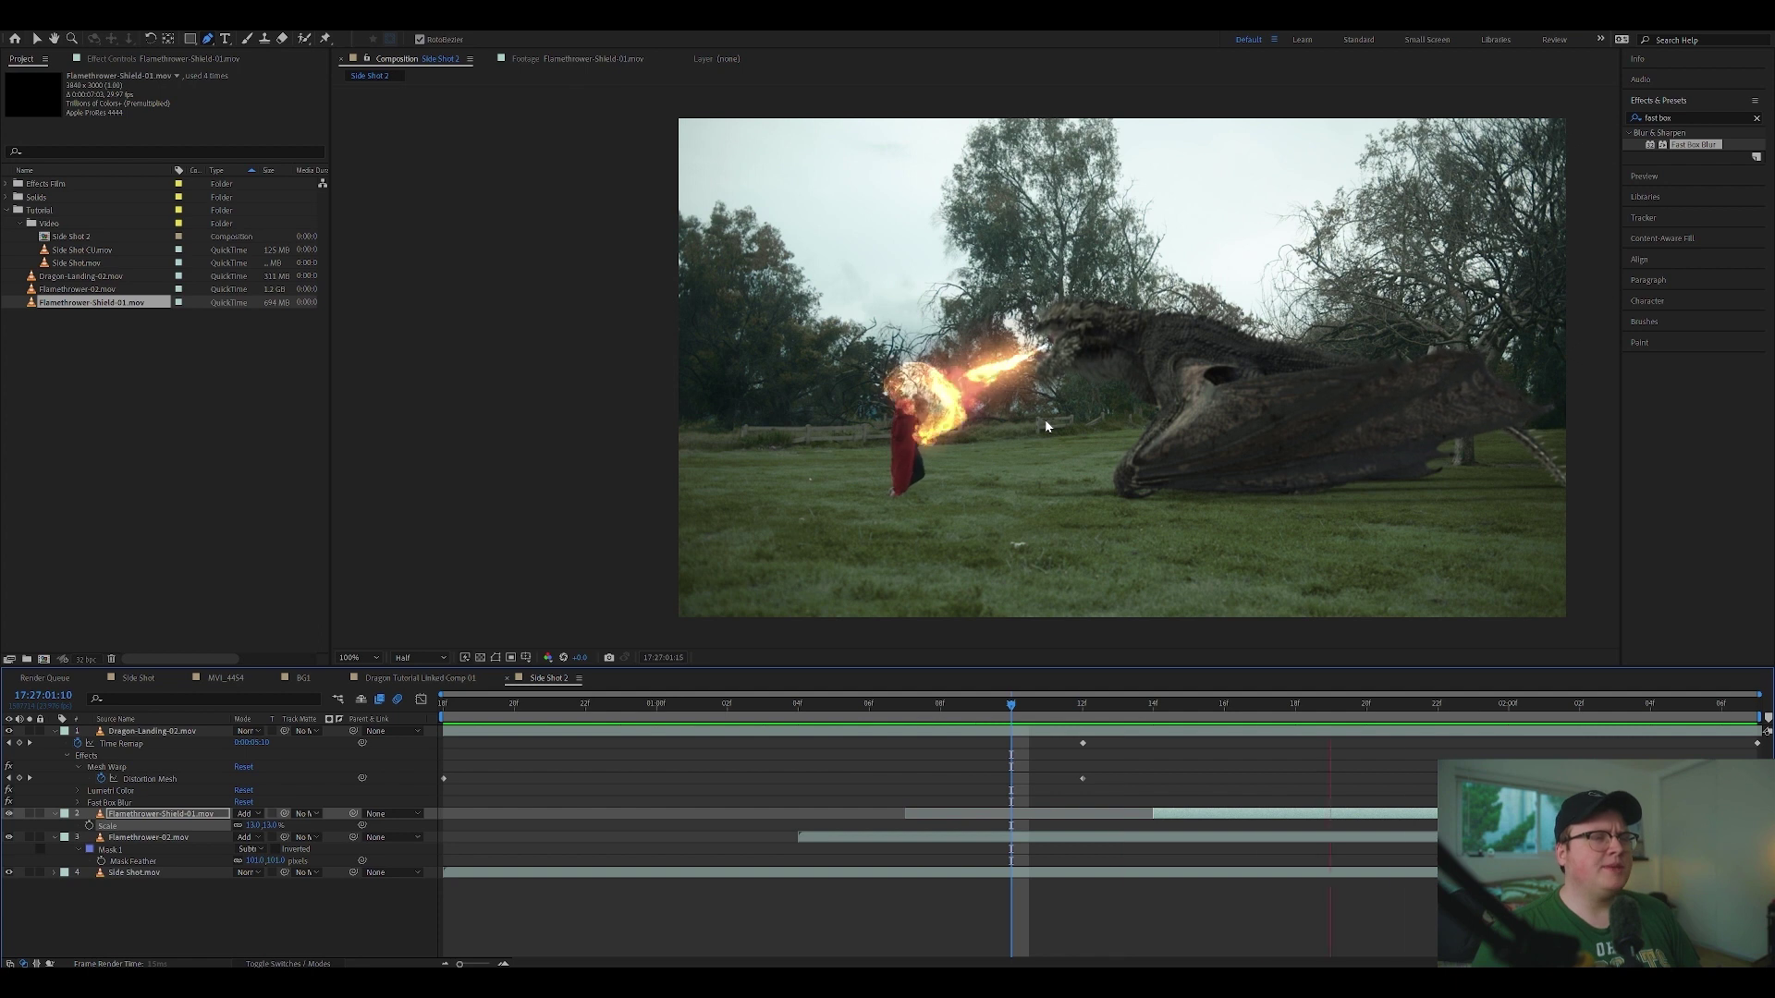
{"action": "key", "text": "space"}
{"action": "scroll", "coordinate": [1040, 475], "scroll_direction": "up", "scroll_amount": 1}
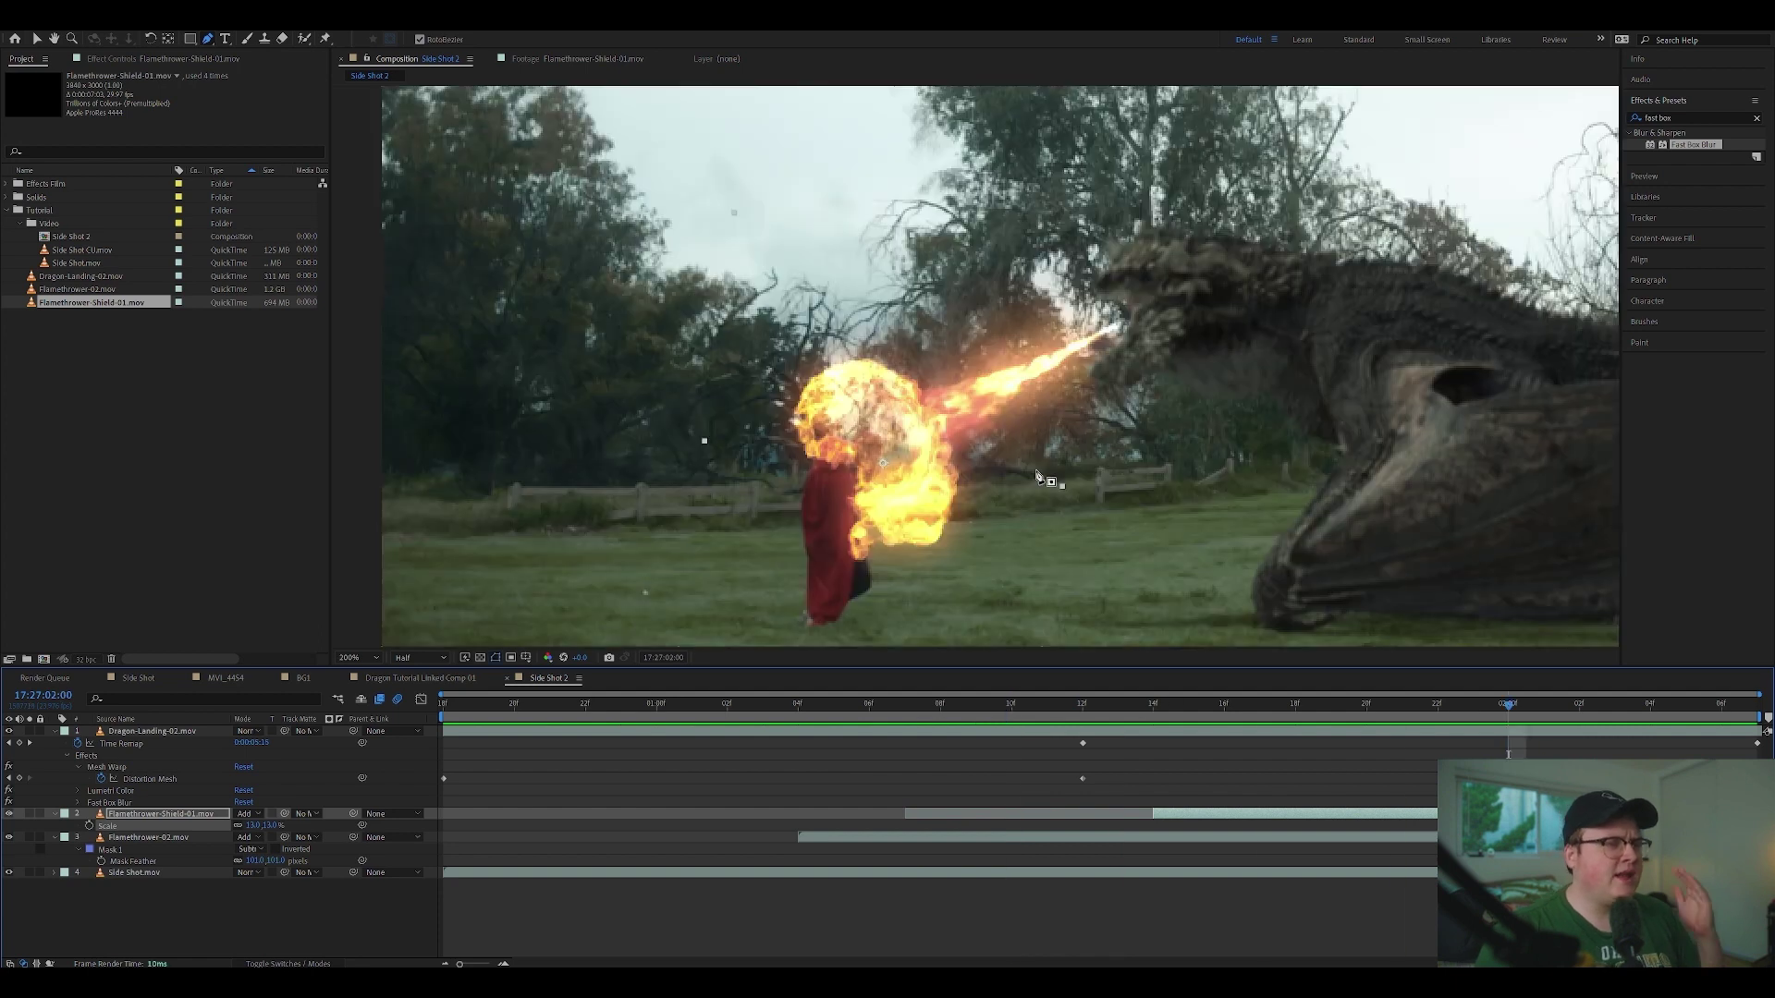
Step: Collapse the expanded properties of the dragon, shield and flamethrower layers and clear the layer selection
{"action": "left_click", "coordinate": [57, 732]}
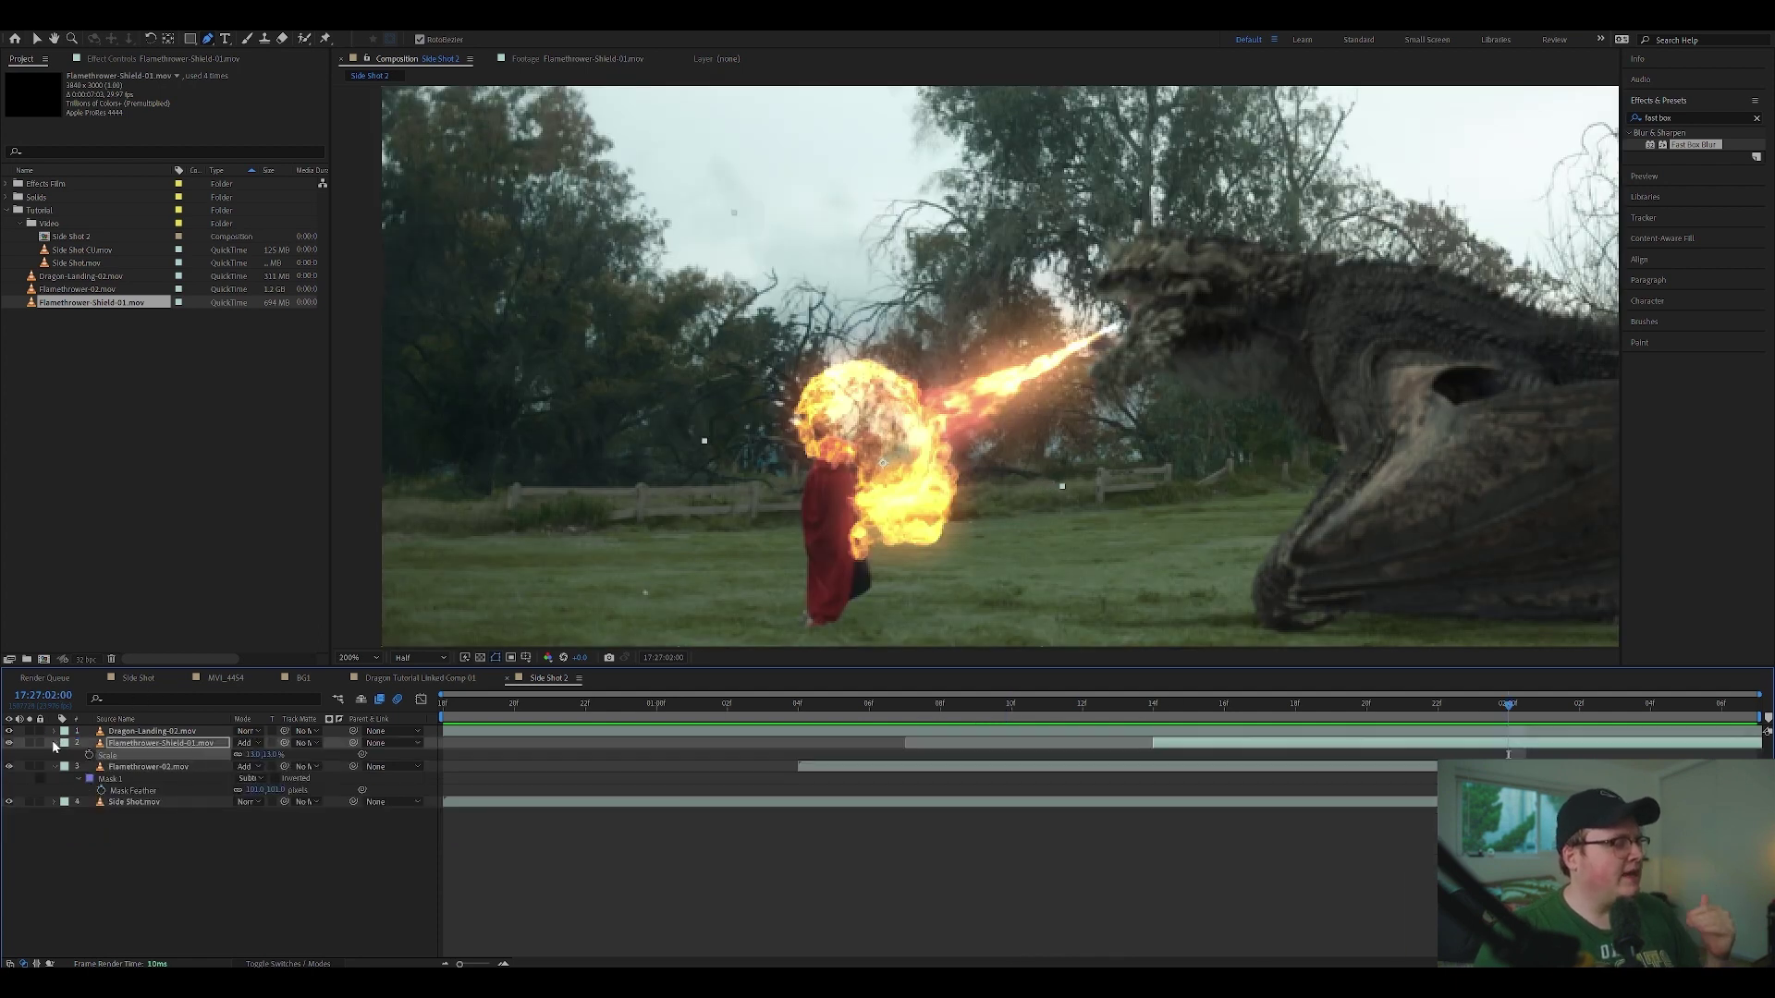
{"action": "left_click", "coordinate": [54, 743]}
{"action": "left_click", "coordinate": [53, 754]}
{"action": "left_click", "coordinate": [190, 828]}
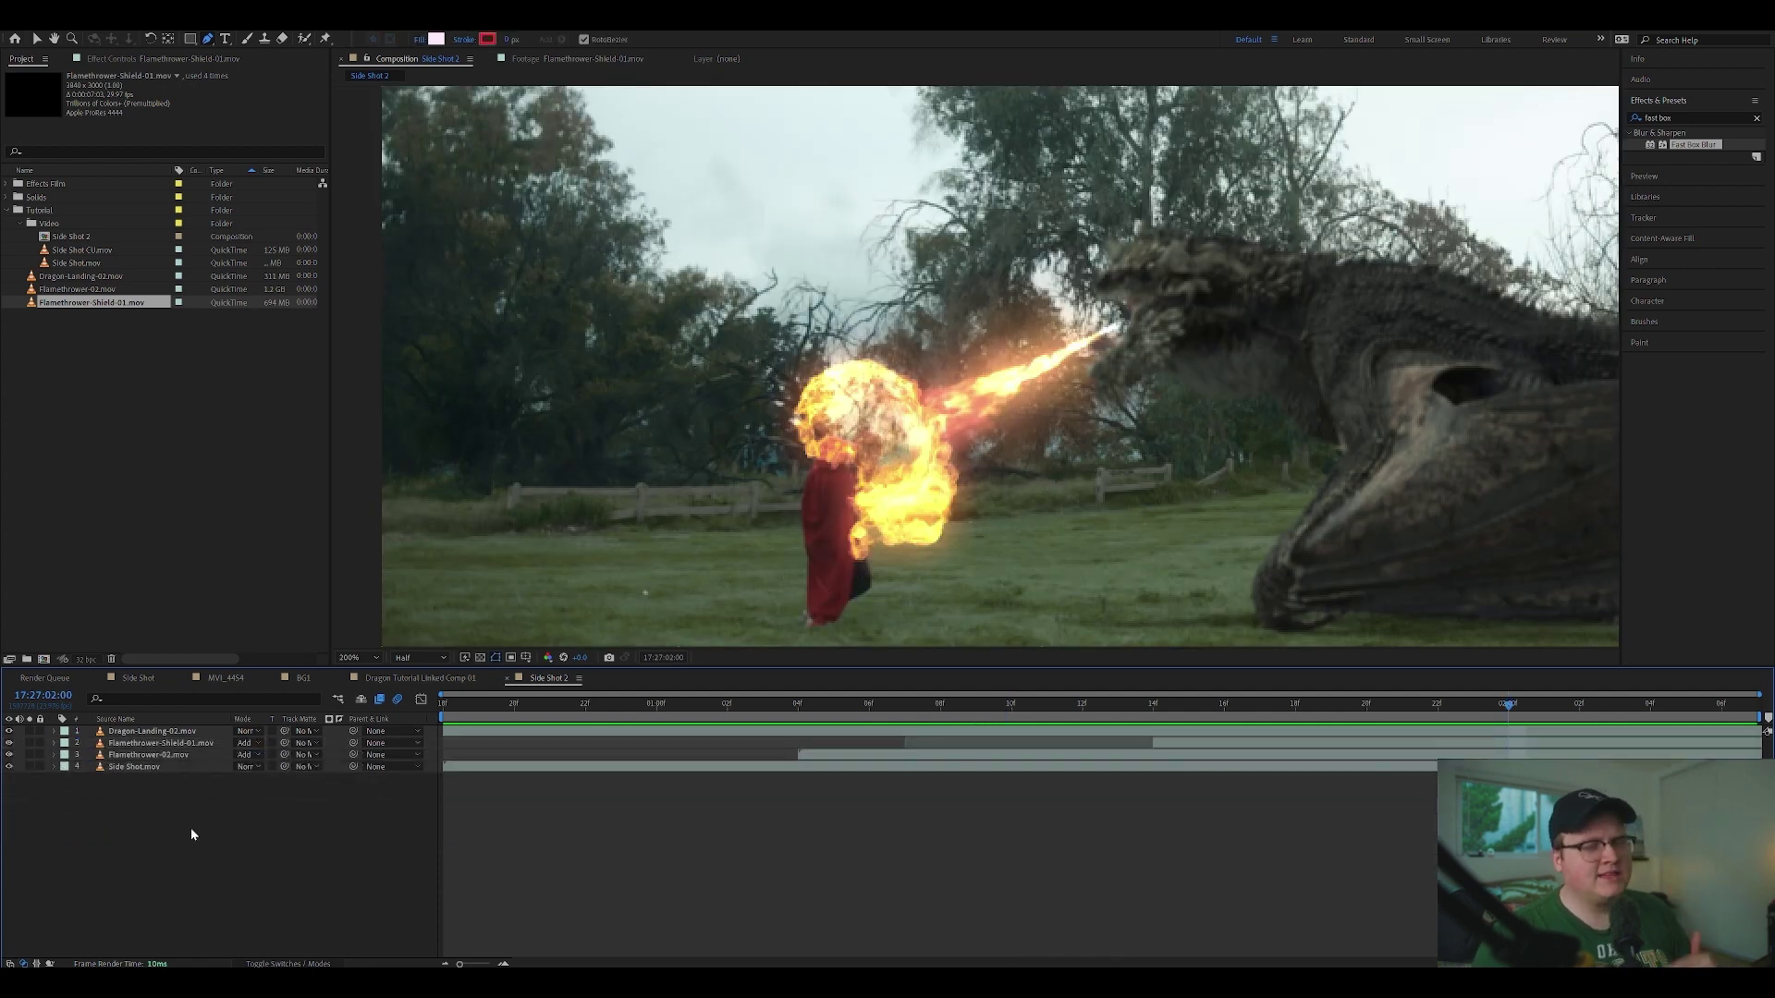
{"action": "left_click_drag", "start_coordinate": [1192, 345], "coordinate": [1019, 364]}
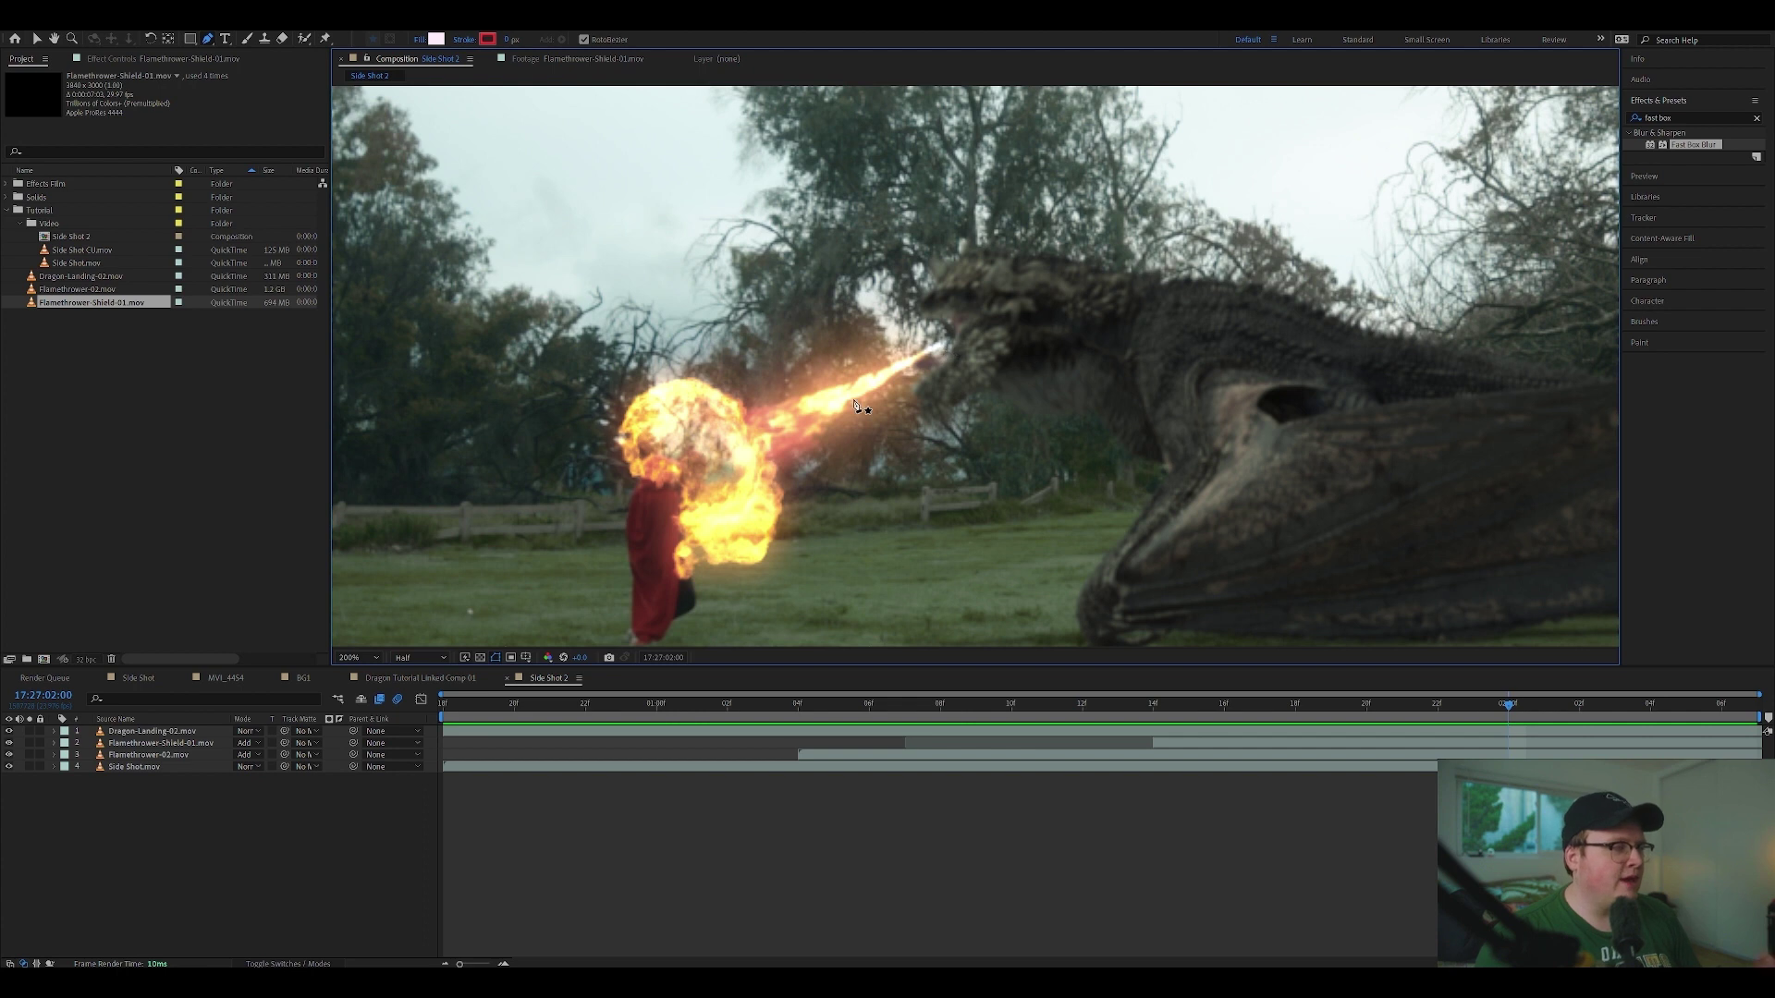
{"action": "left_click", "coordinate": [288, 829]}
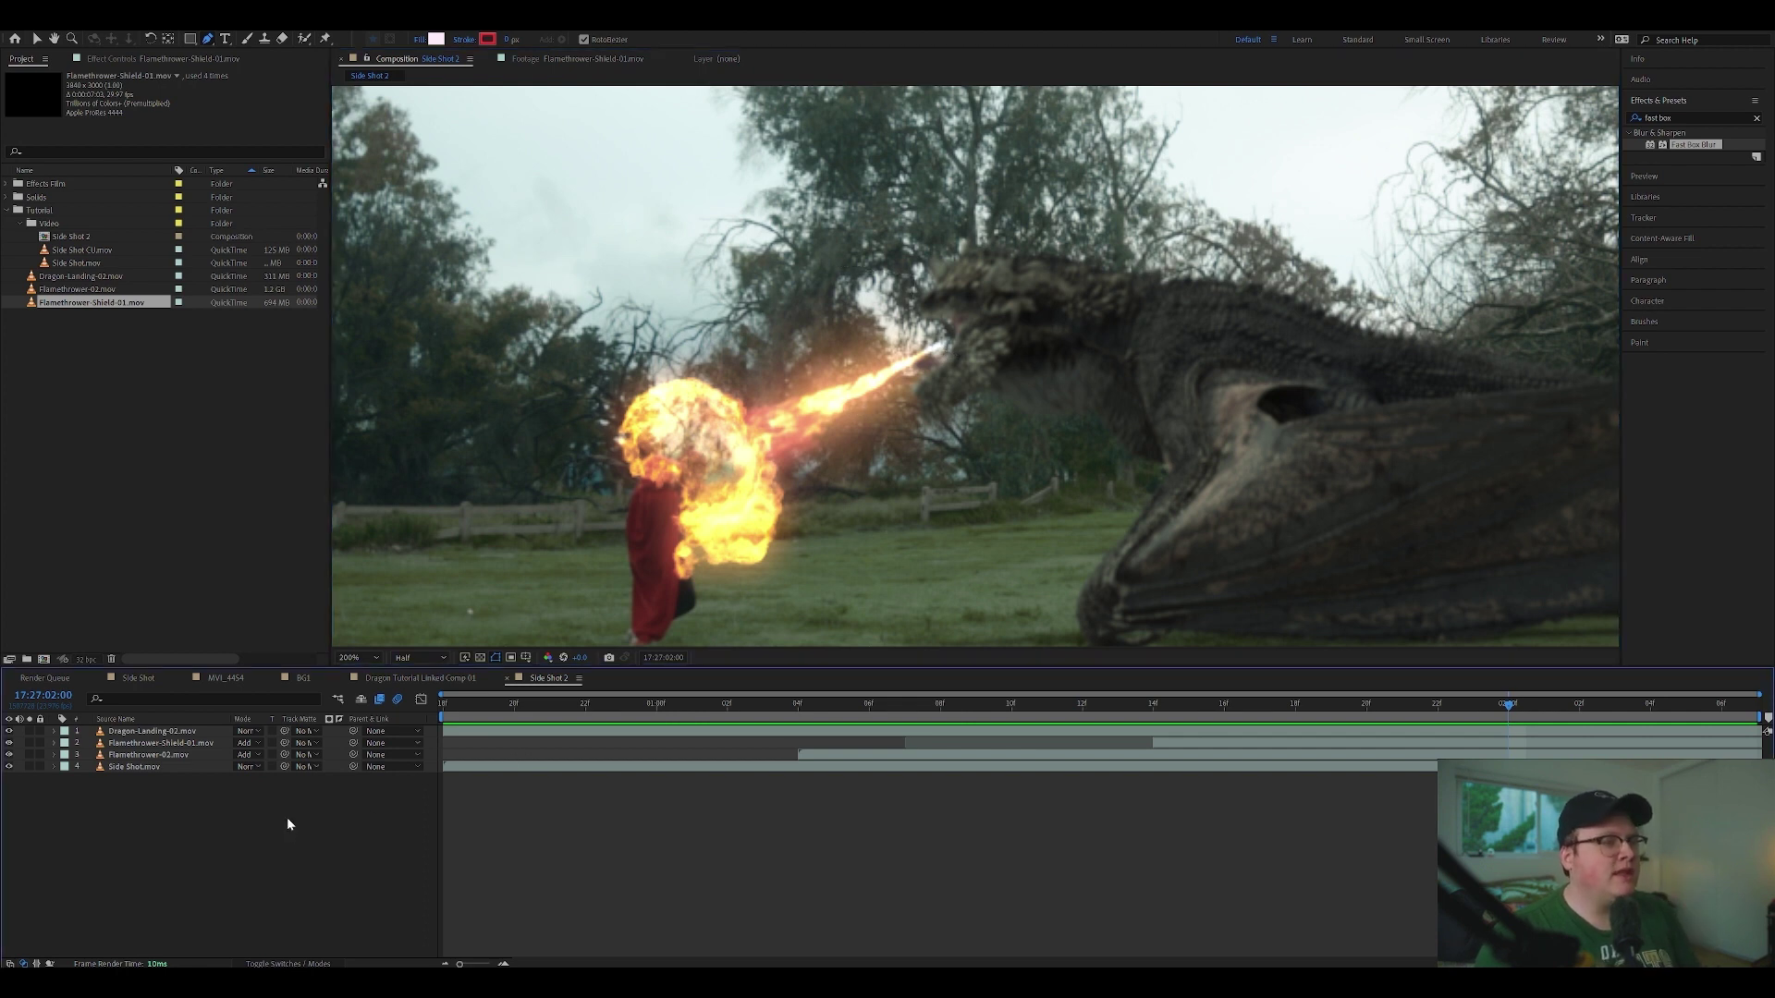
Step: Create a black solid at composition size as the topmost layer of Side Shot 2
{"action": "key", "text": "ctrl+y"}
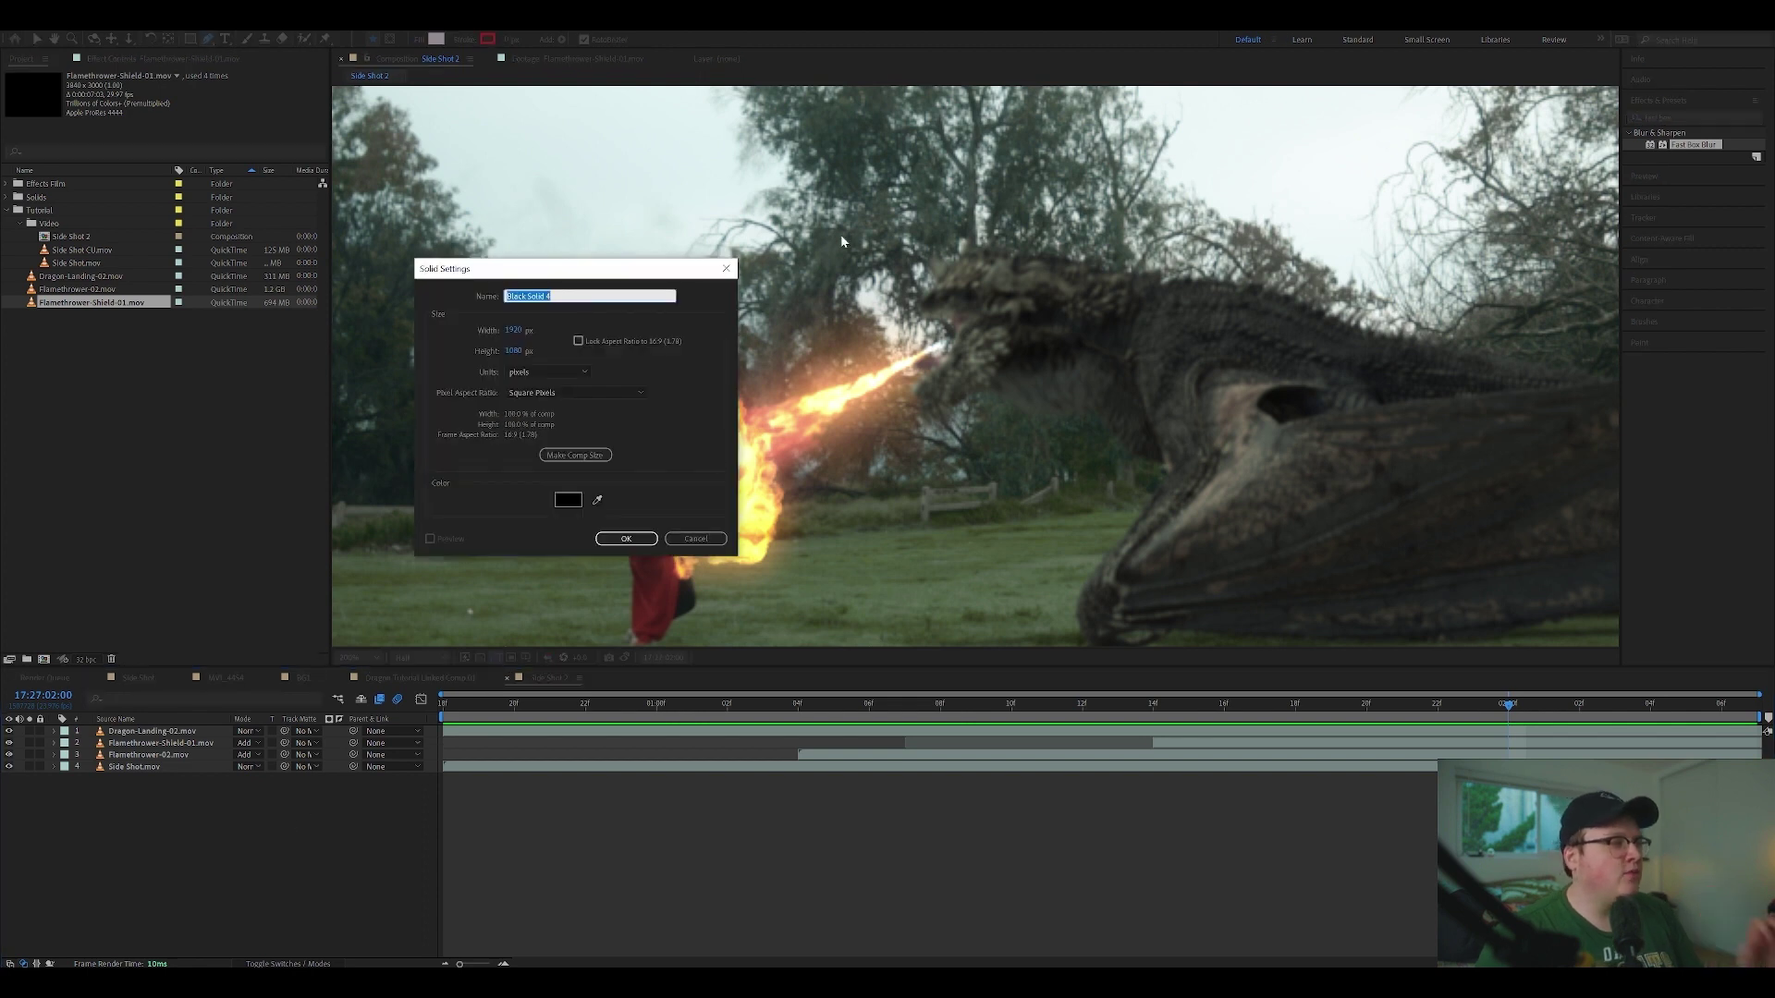
{"action": "left_click_drag", "start_coordinate": [615, 274], "coordinate": [626, 304]}
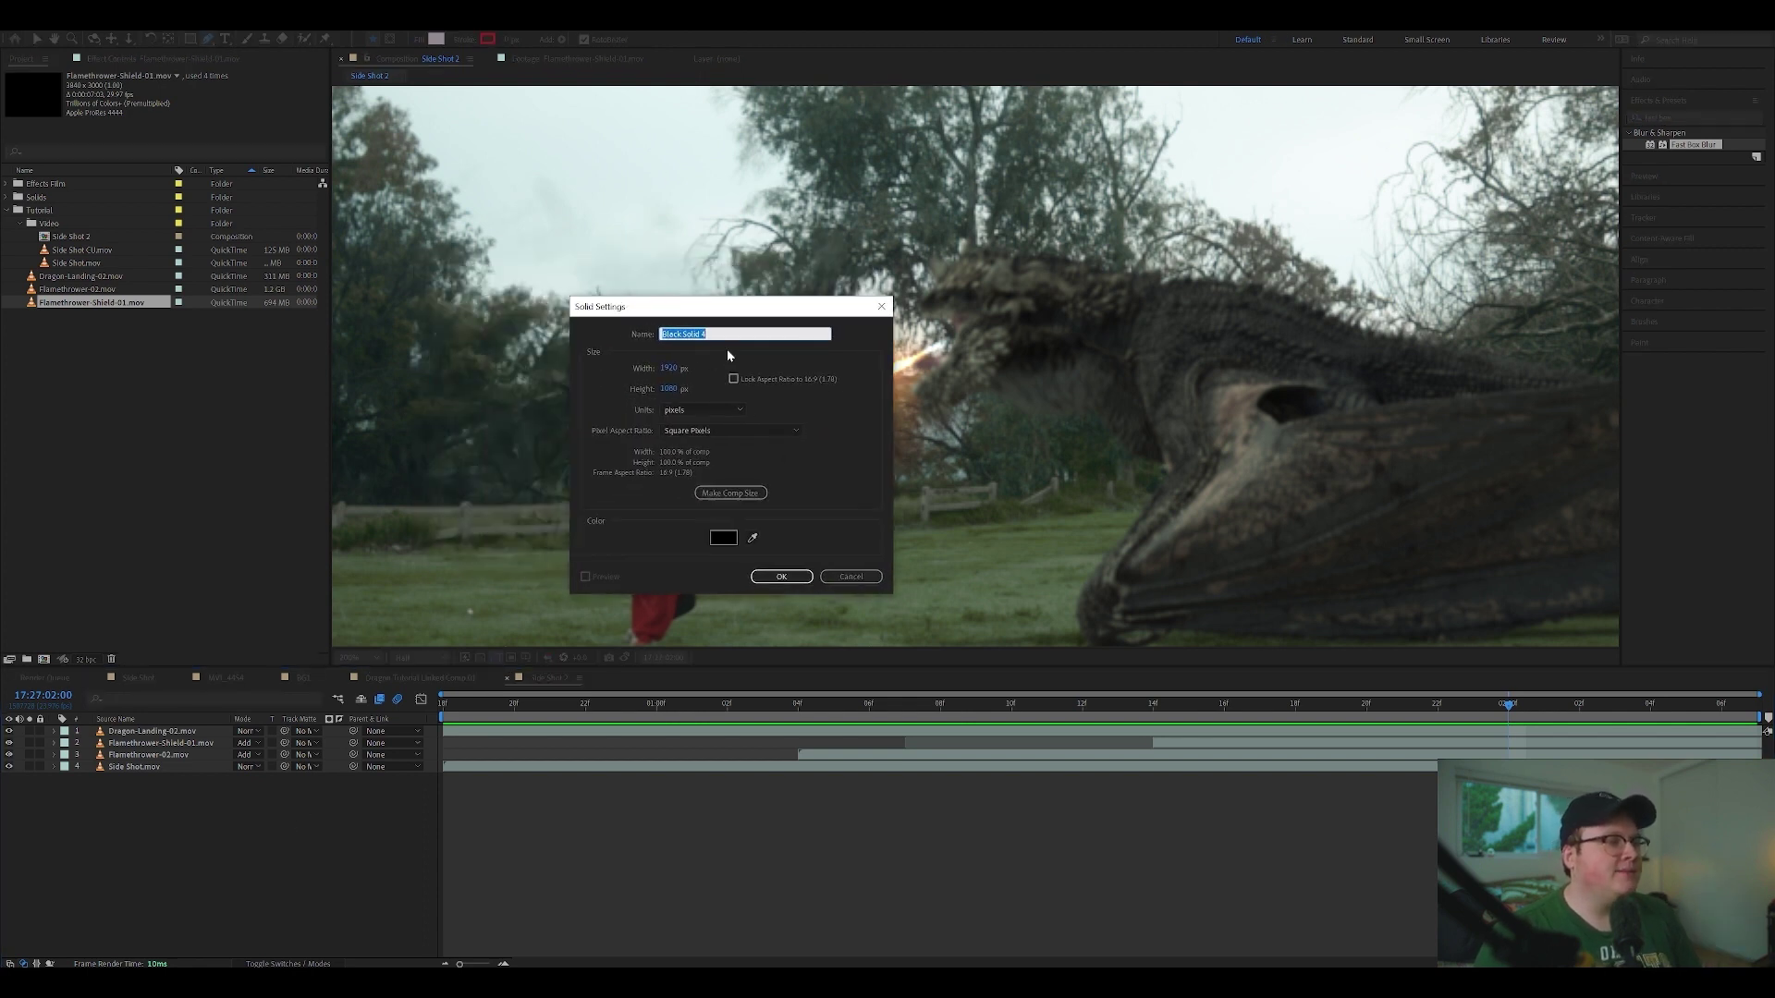
{"action": "left_click", "coordinate": [724, 537]}
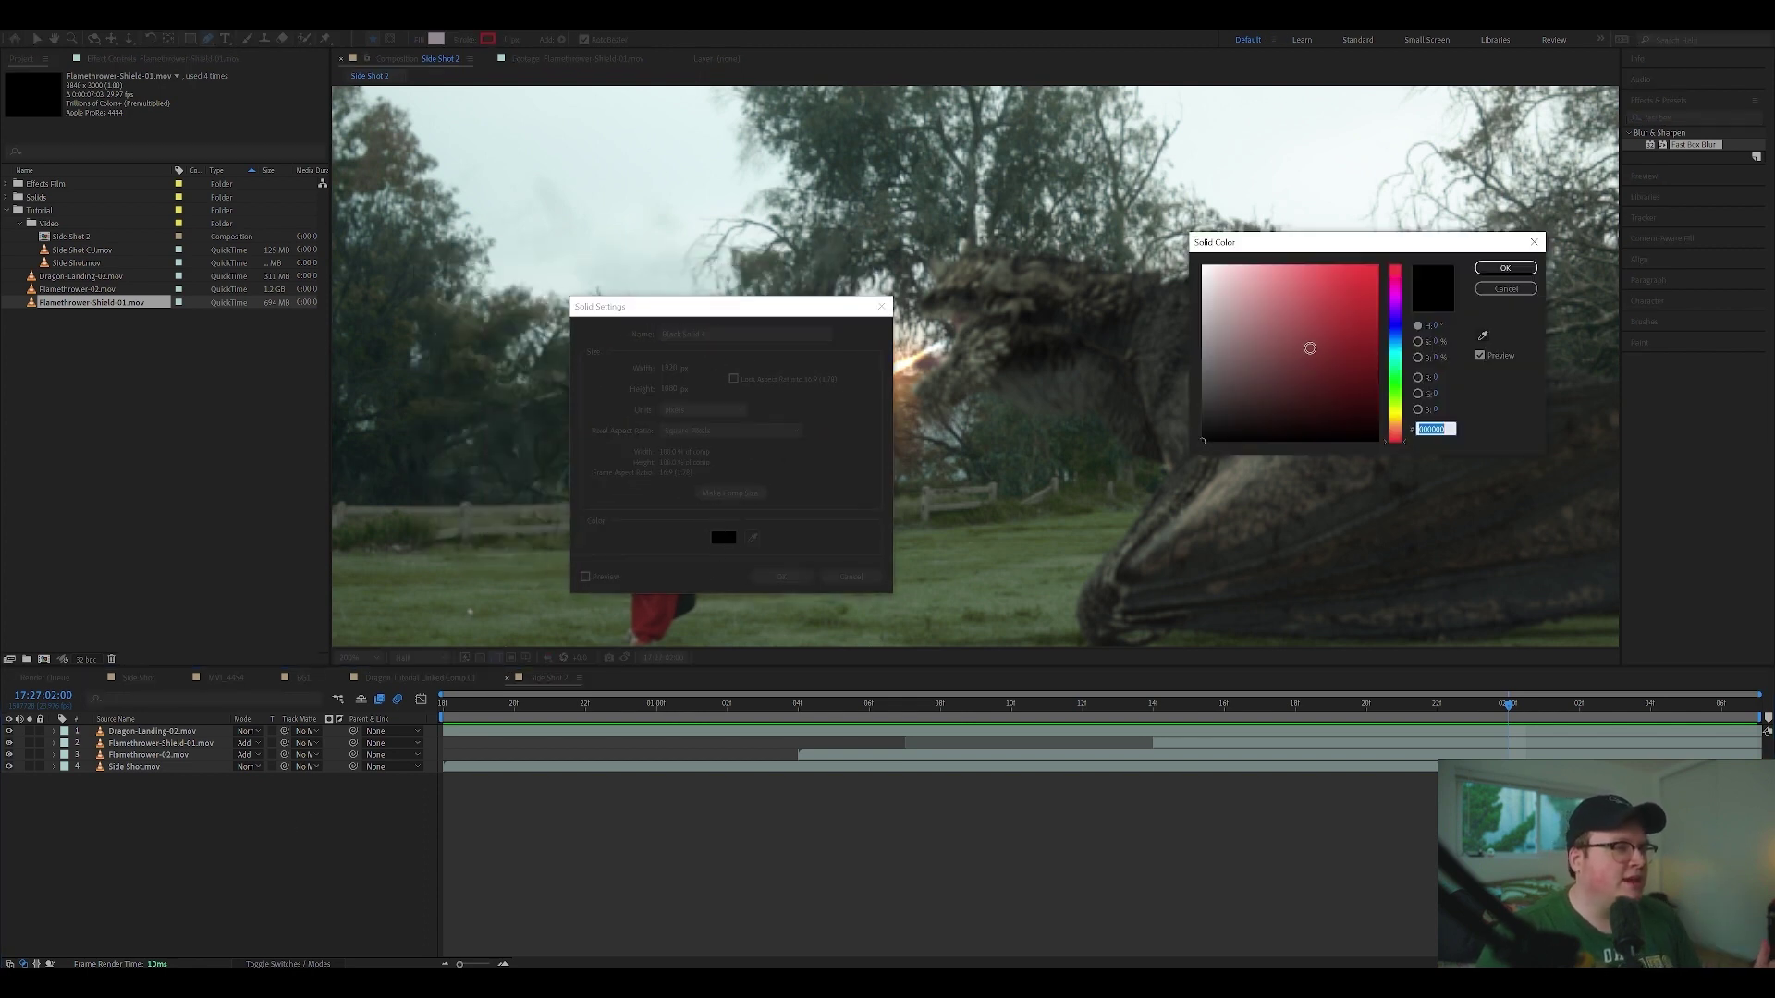
{"action": "left_click", "coordinate": [1525, 270]}
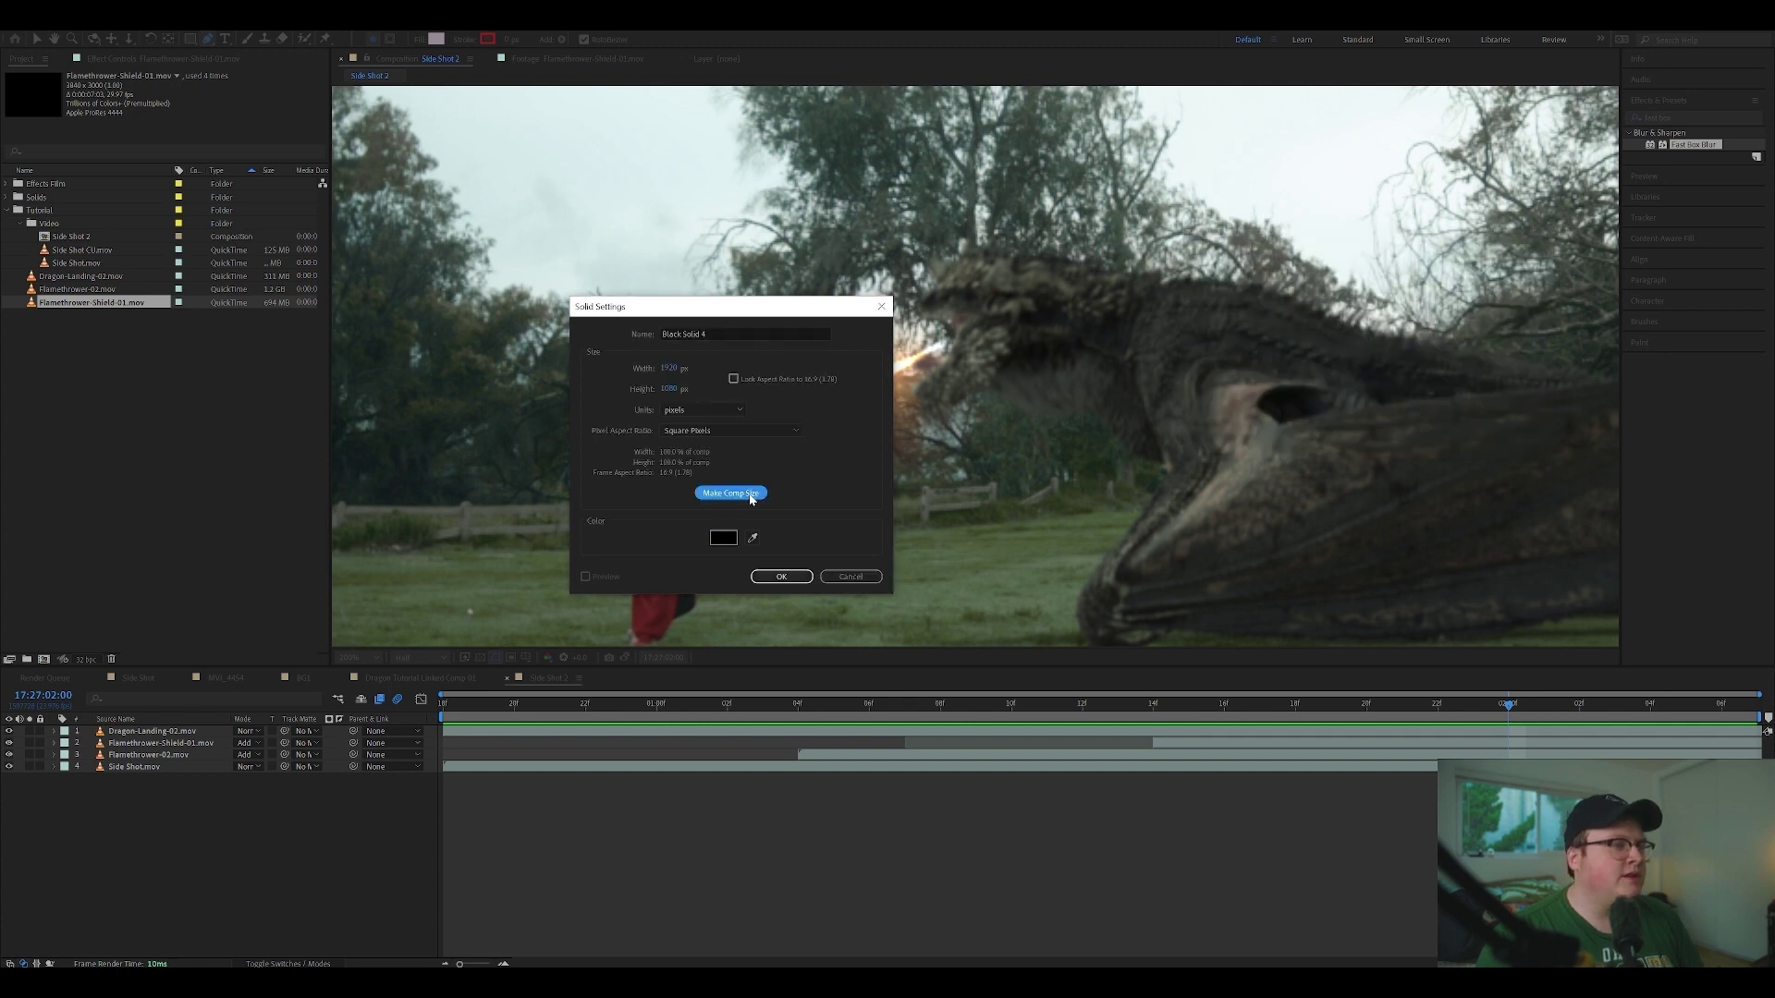
{"action": "left_click", "coordinate": [781, 577]}
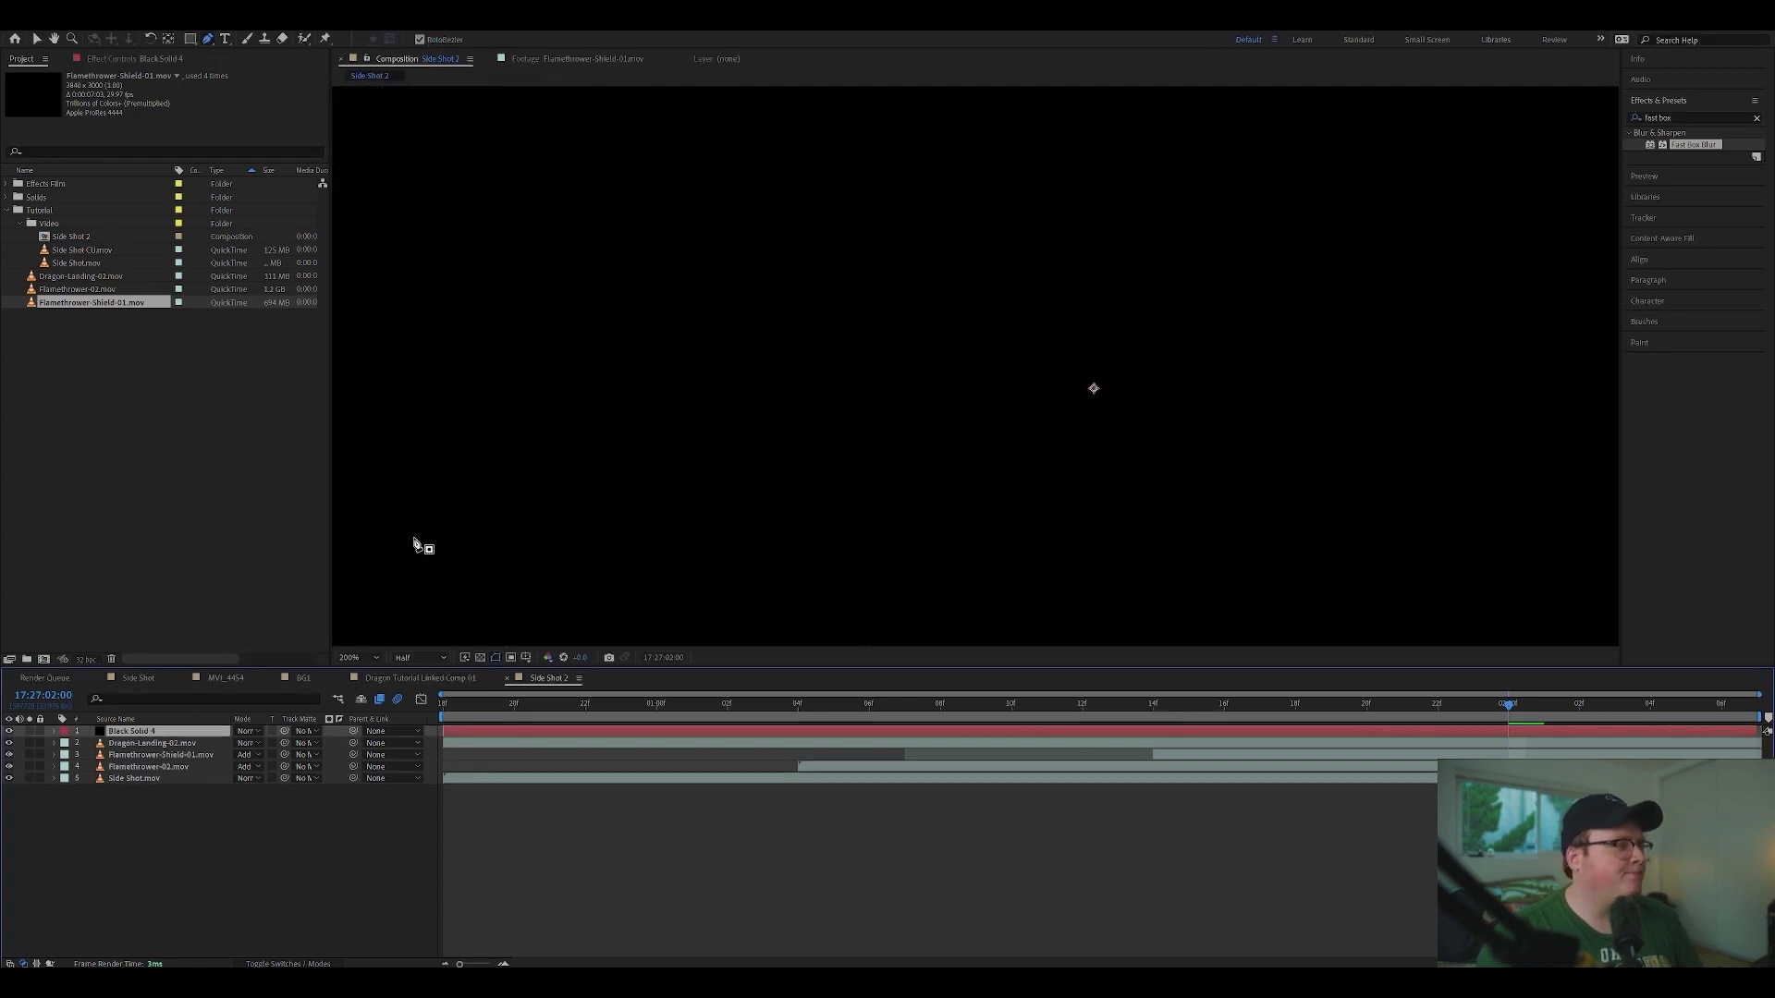
Step: Apply the Lens Flare effect to the black solid and move its flare center closer to the middle of the frame
{"action": "key", "text": "ctrl+space"}
{"action": "type", "text": "lens"}
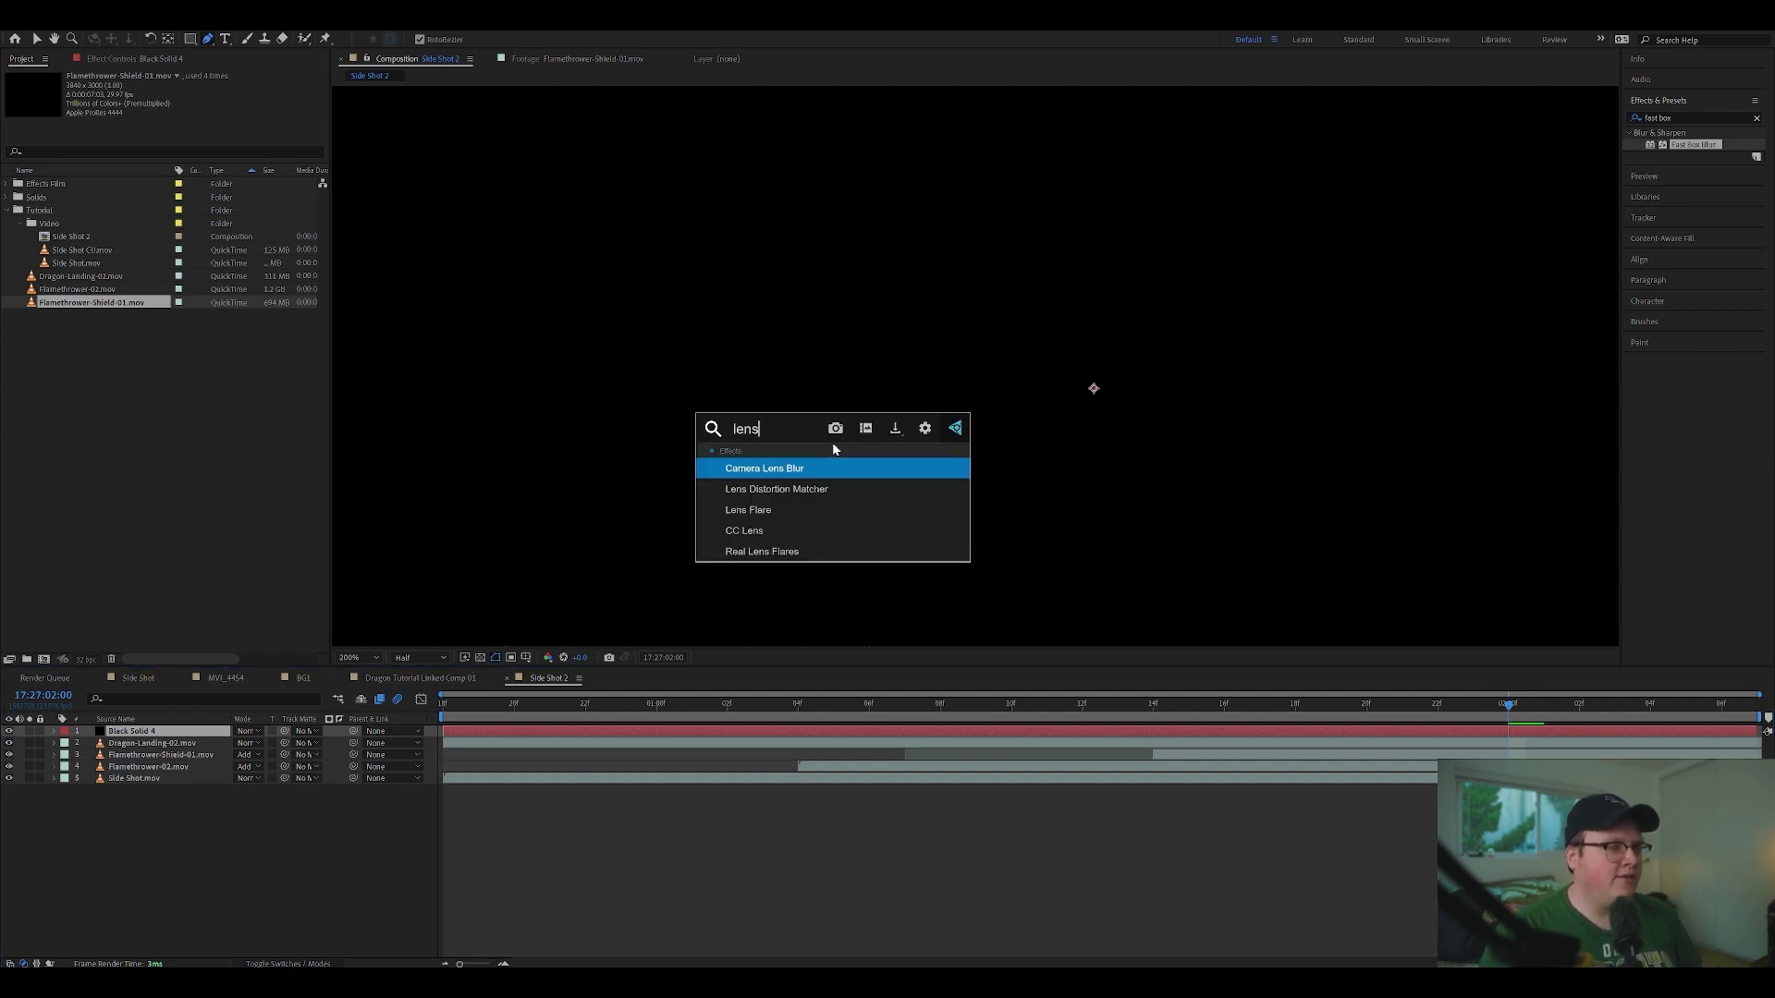
{"action": "left_click", "coordinate": [763, 509]}
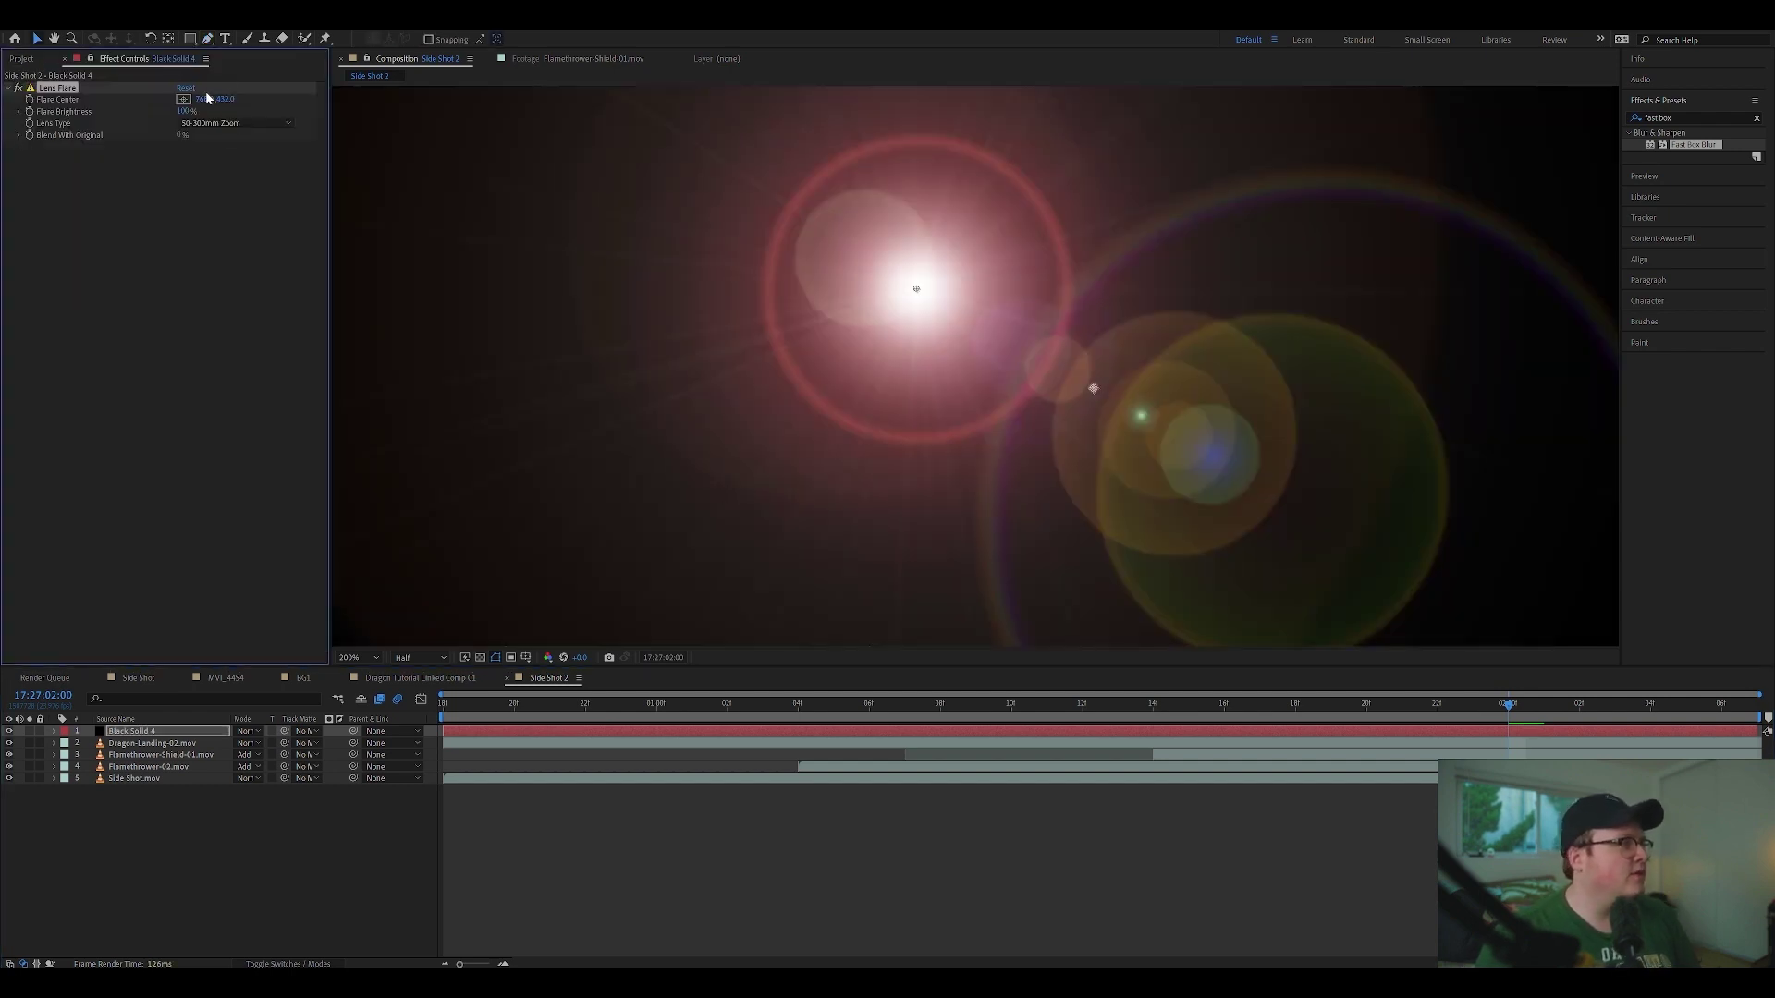
{"action": "left_click", "coordinate": [223, 124]}
{"action": "left_click_drag", "start_coordinate": [917, 294], "coordinate": [1012, 312]}
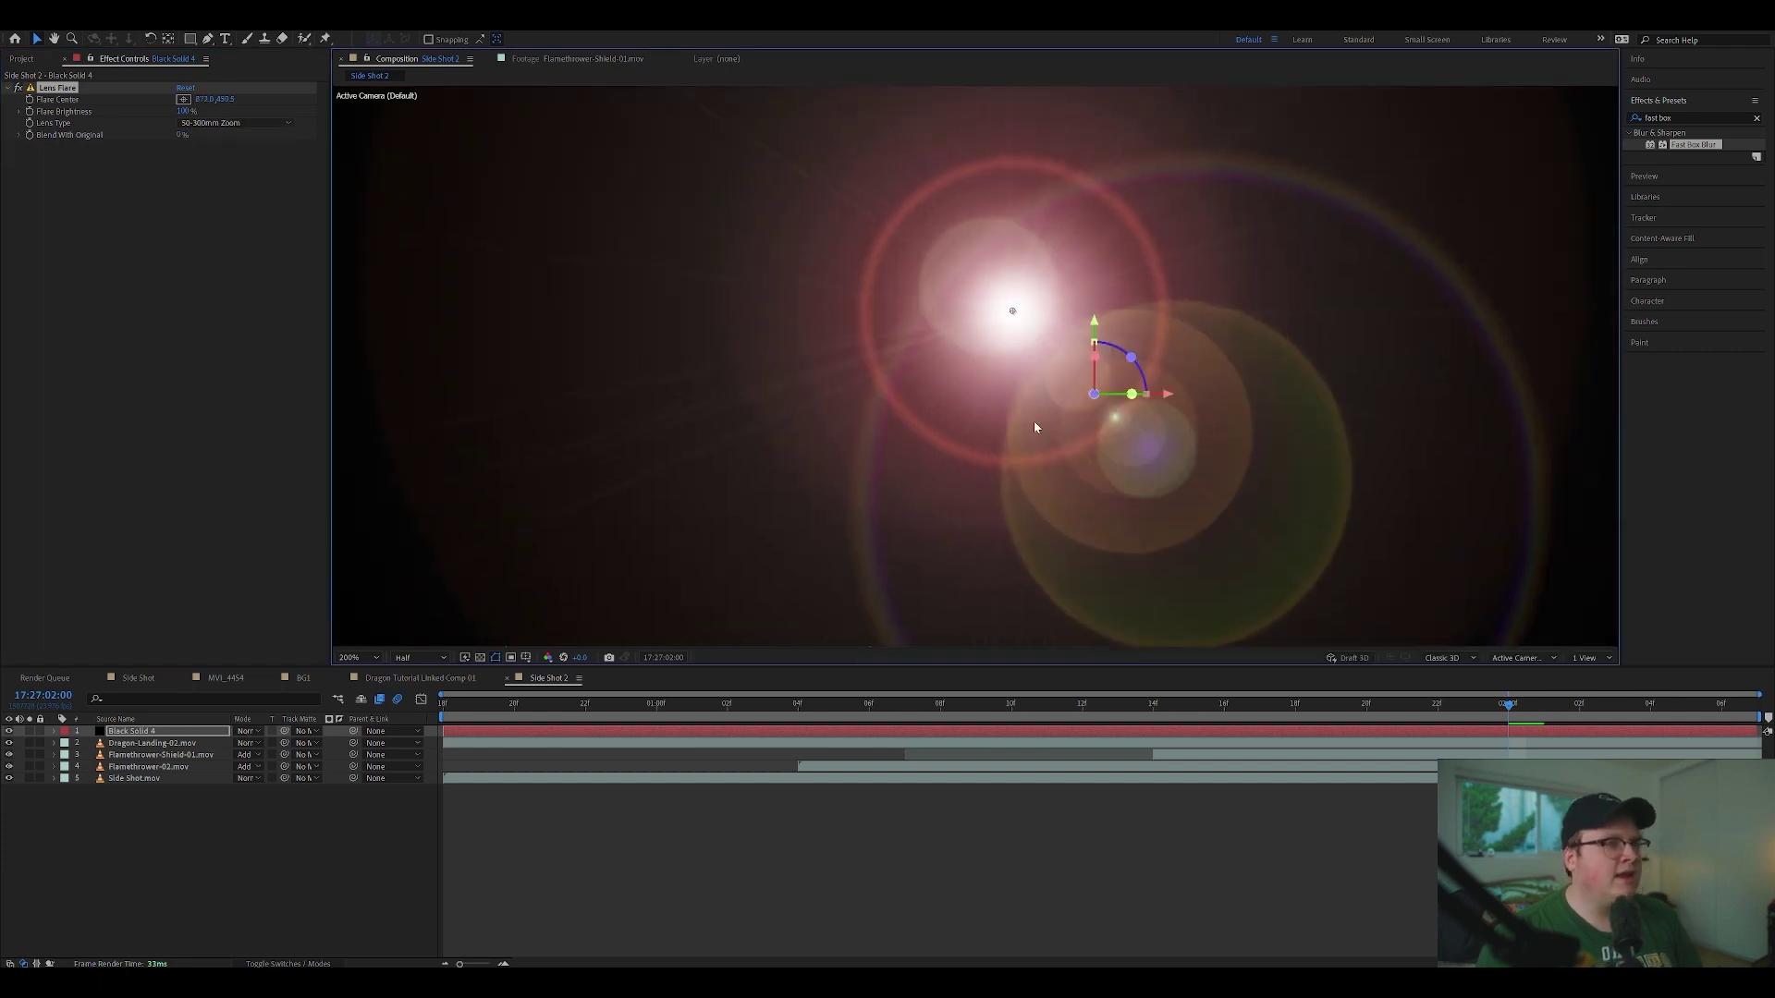
Step: Set the black solid's blending mode to Add and position the flare center at the dragon's mouth
{"action": "scroll", "coordinate": [1030, 420], "scroll_direction": "down", "scroll_amount": 1}
{"action": "key", "text": "space"}
{"action": "left_click_drag", "start_coordinate": [1030, 420], "coordinate": [935, 407]}
{"action": "key", "text": "v"}
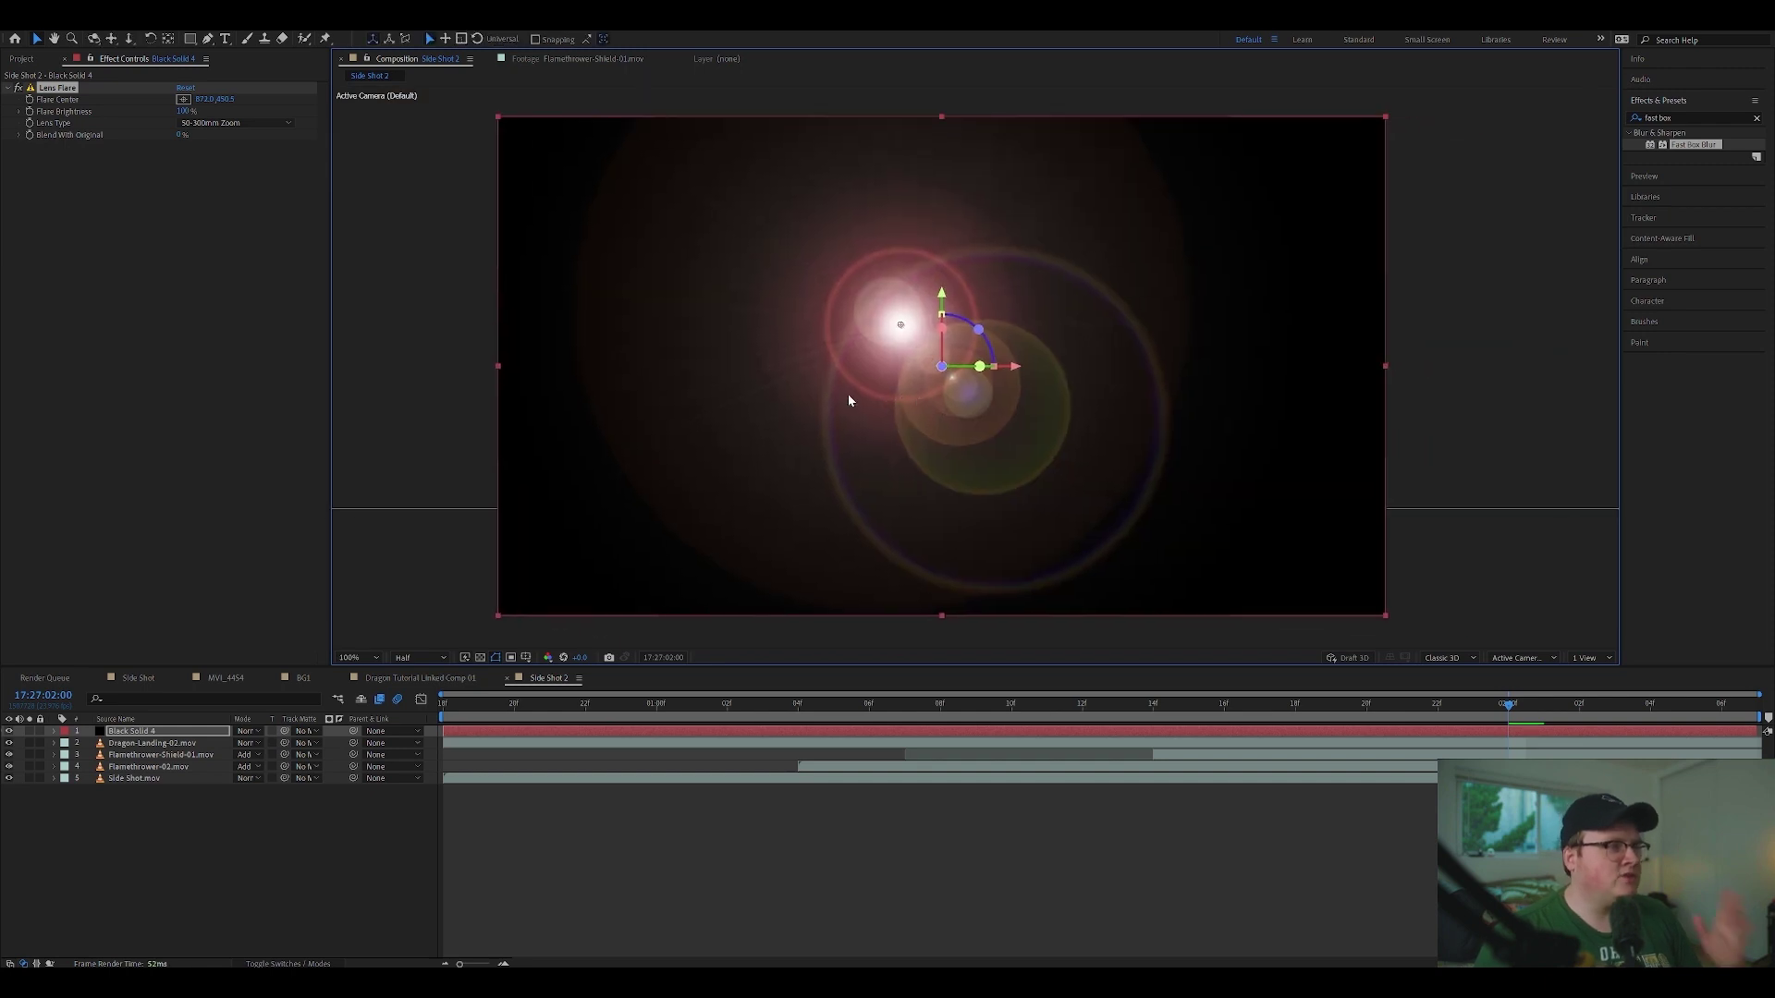
{"action": "left_click", "coordinate": [245, 731]}
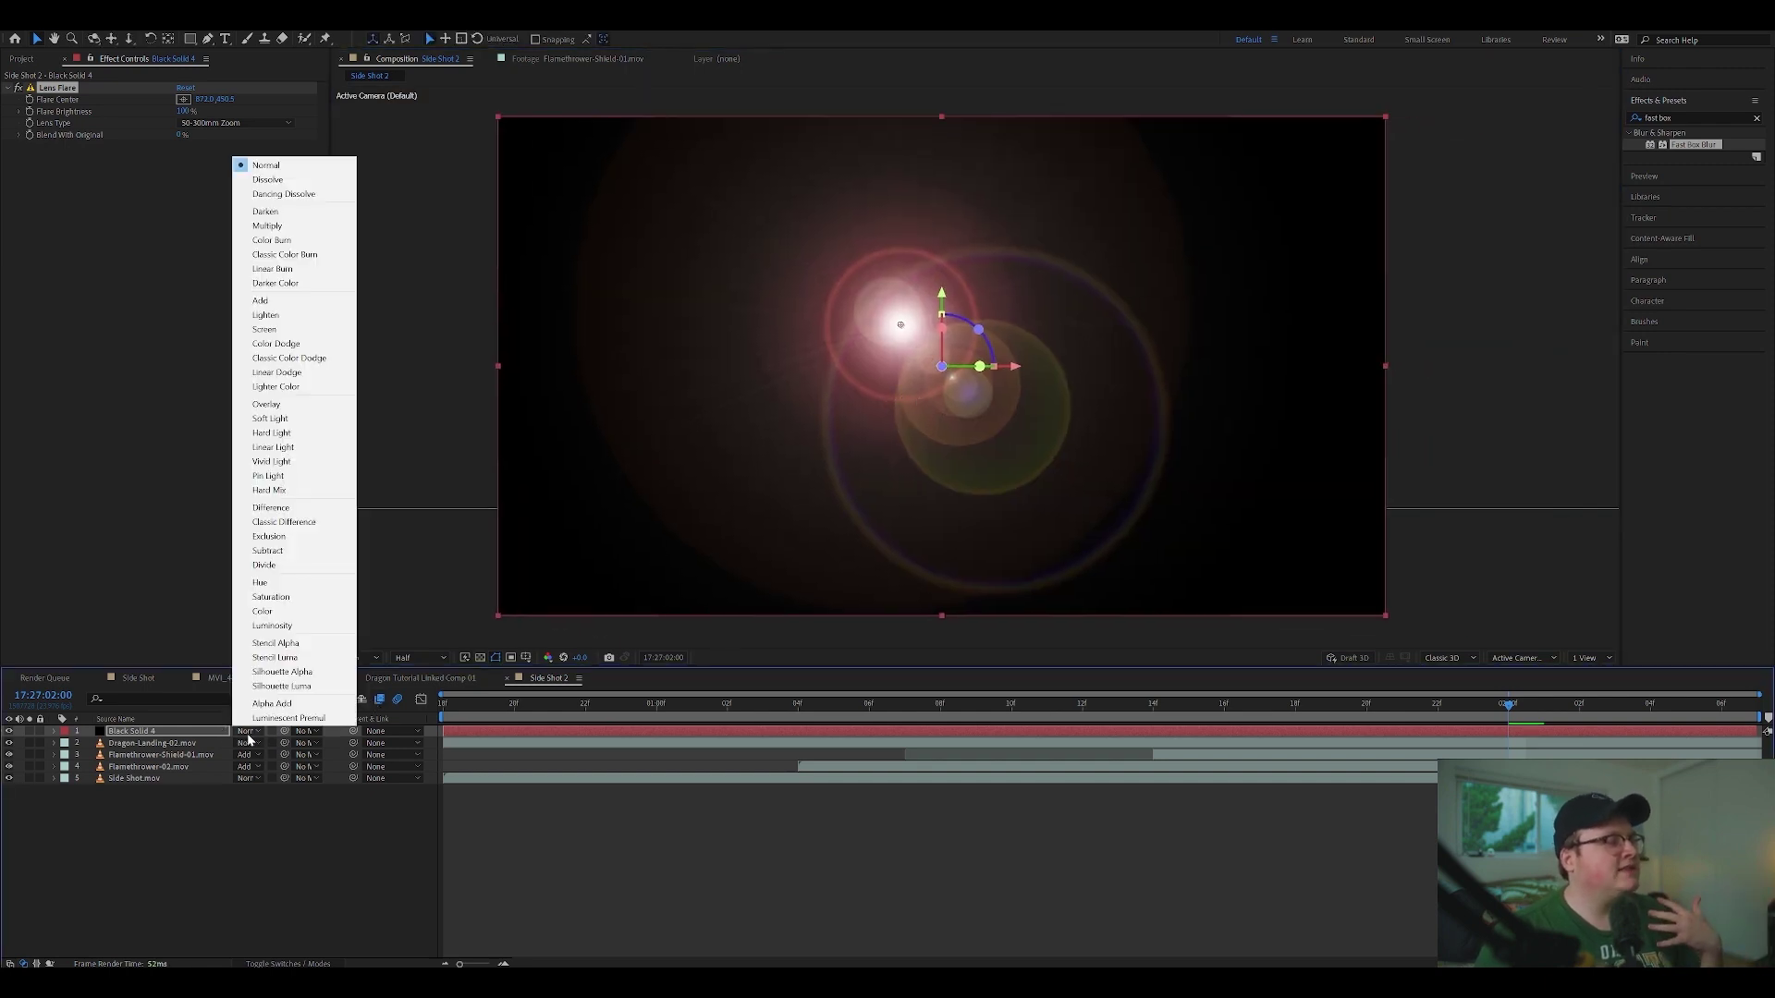
{"action": "left_click", "coordinate": [278, 301]}
{"action": "left_click_drag", "start_coordinate": [899, 330], "coordinate": [869, 356]}
{"action": "left_click_drag", "start_coordinate": [863, 344], "coordinate": [906, 391]}
{"action": "scroll", "coordinate": [895, 408], "scroll_direction": "up", "scroll_amount": 1}
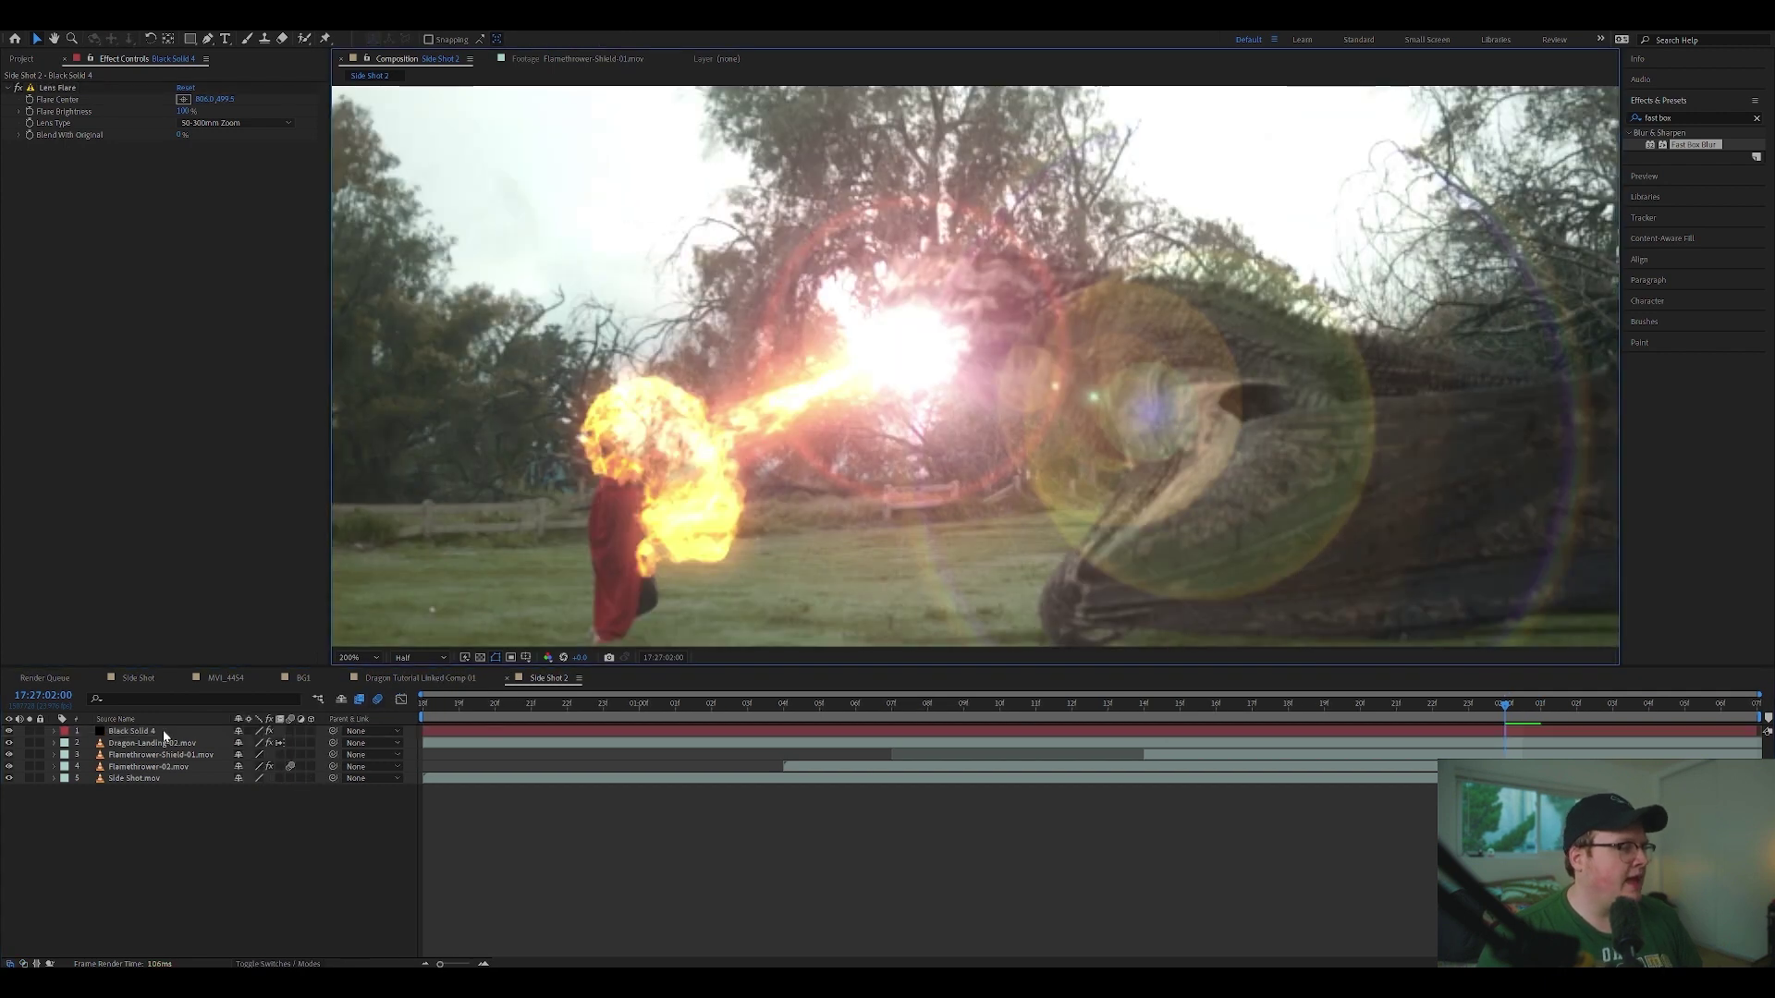
Step: Add Fast Box Blur to the black solid to soften the lens flare into a diffuse glow
{"action": "left_click", "coordinate": [166, 732]}
{"action": "key", "text": "ctrl+space"}
{"action": "type", "text": "fast"}
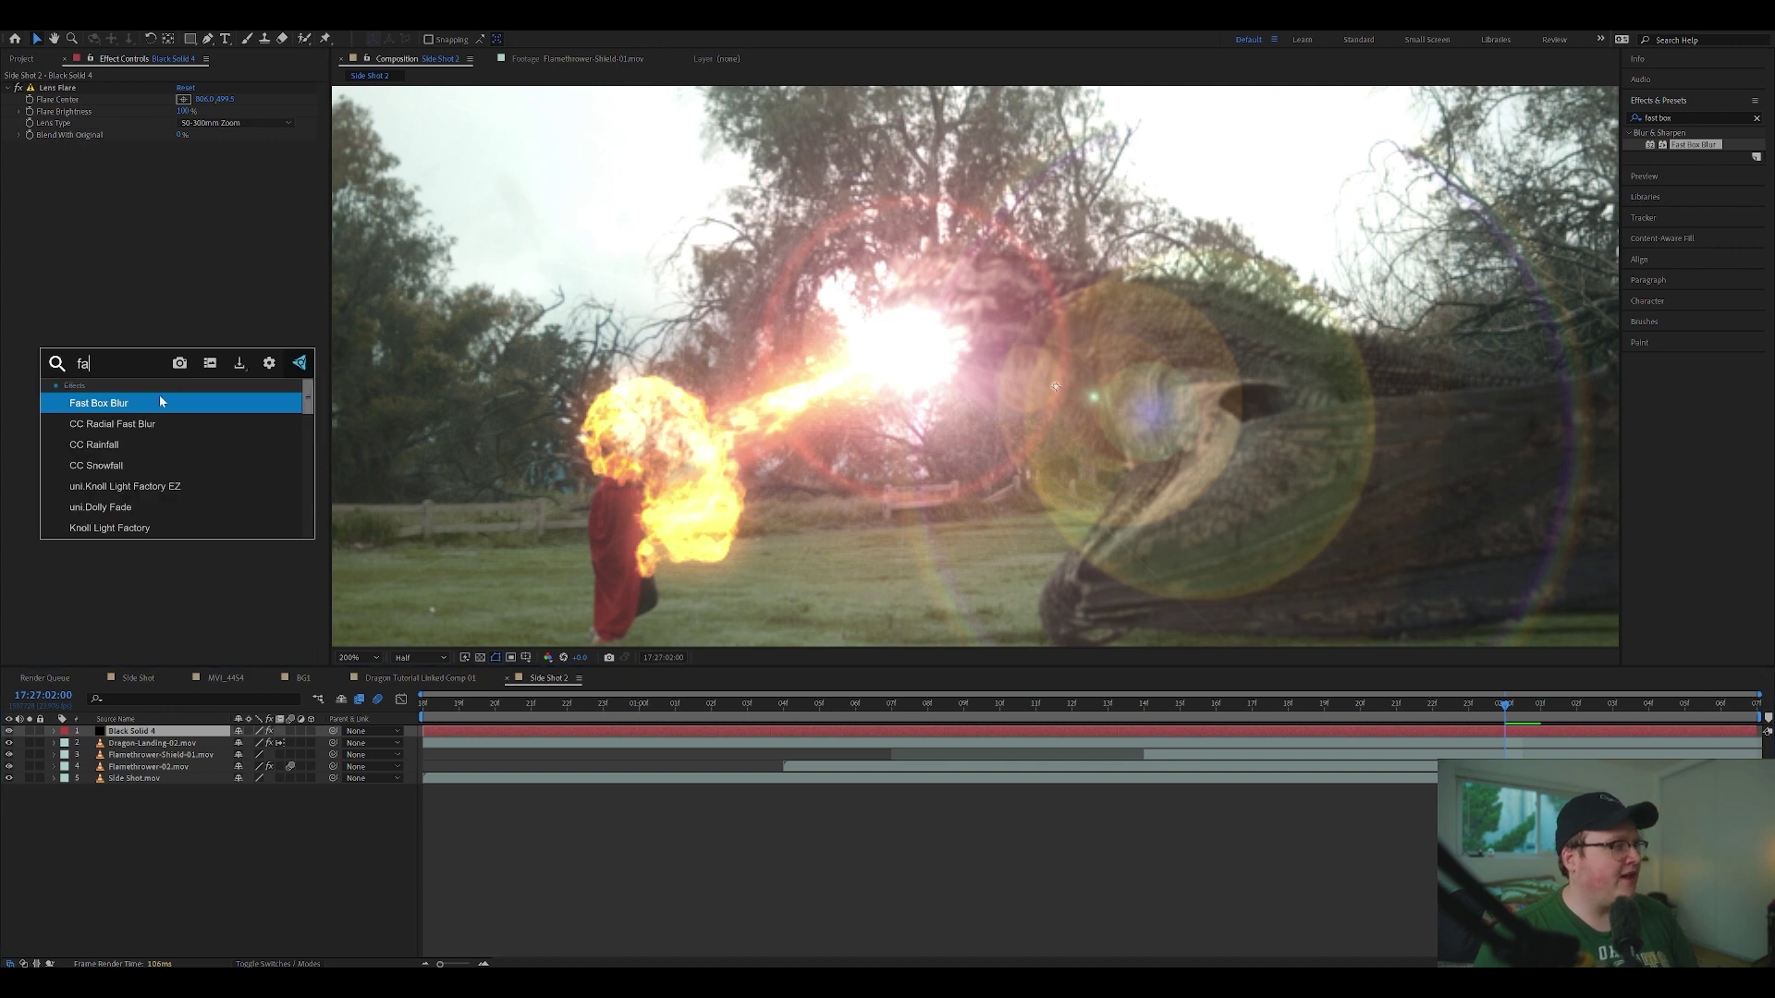
{"action": "key", "text": "Return"}
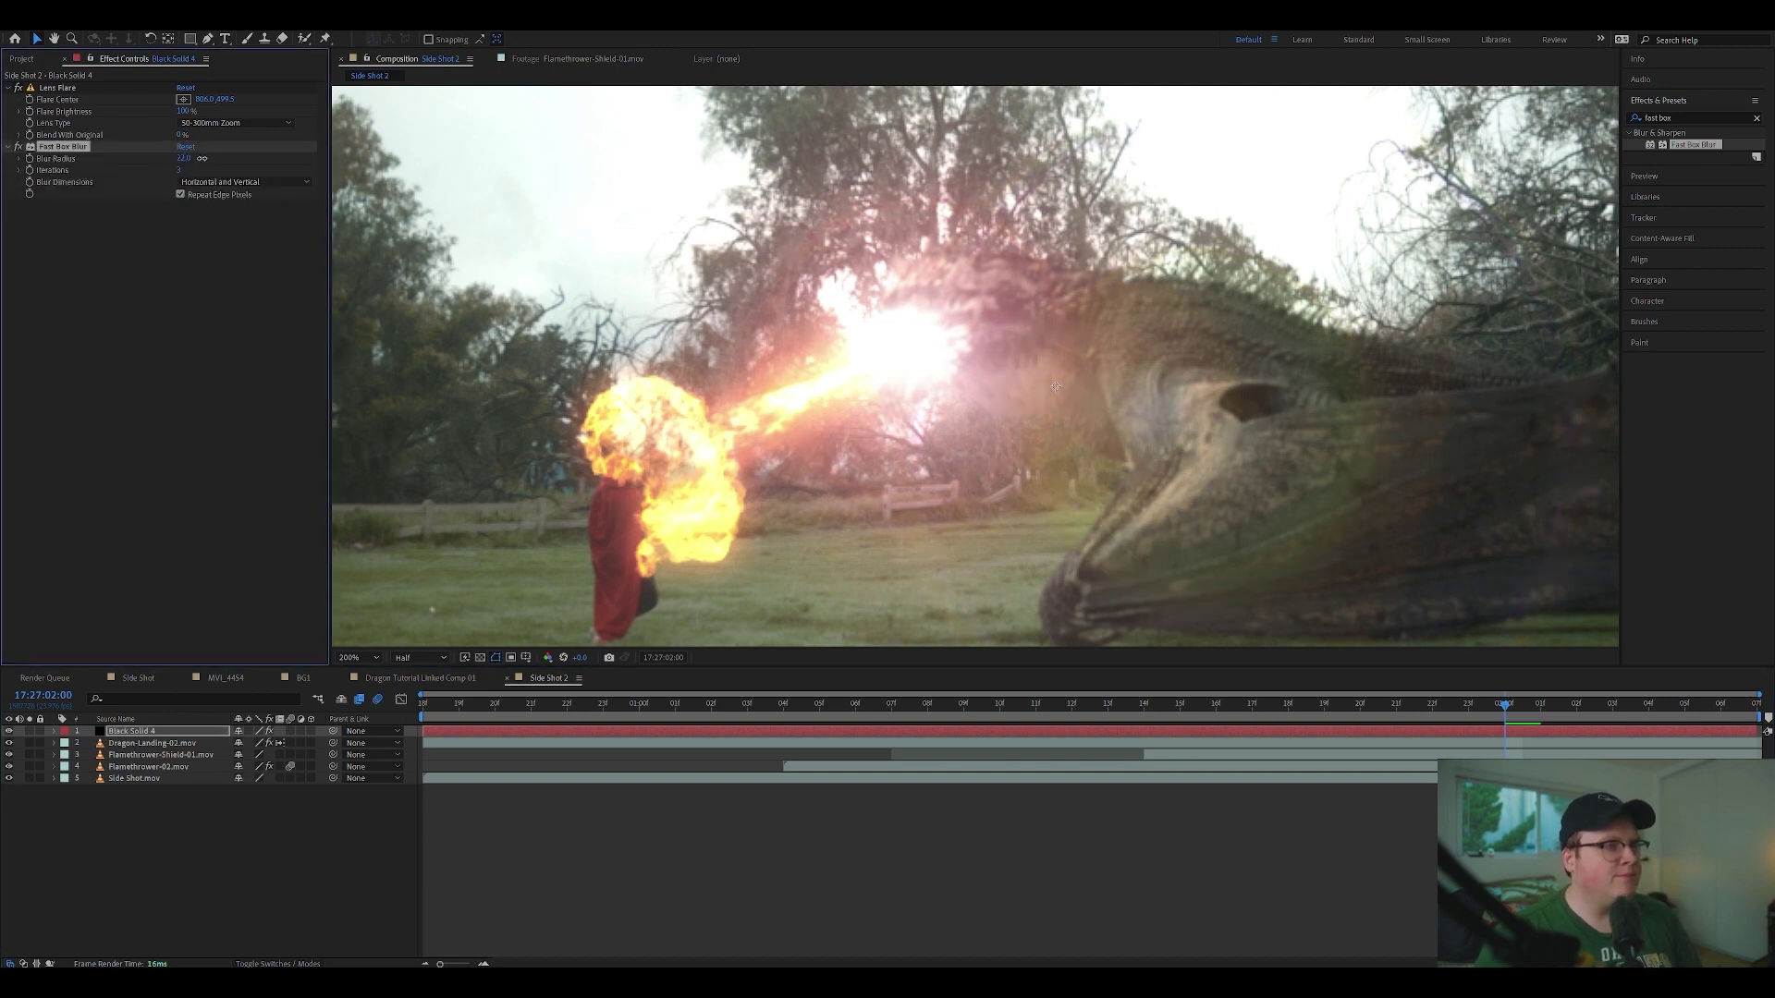
Step: Add the Tint effect to the black solid below the Fast Box Blur
{"action": "key", "text": "ctrl+space"}
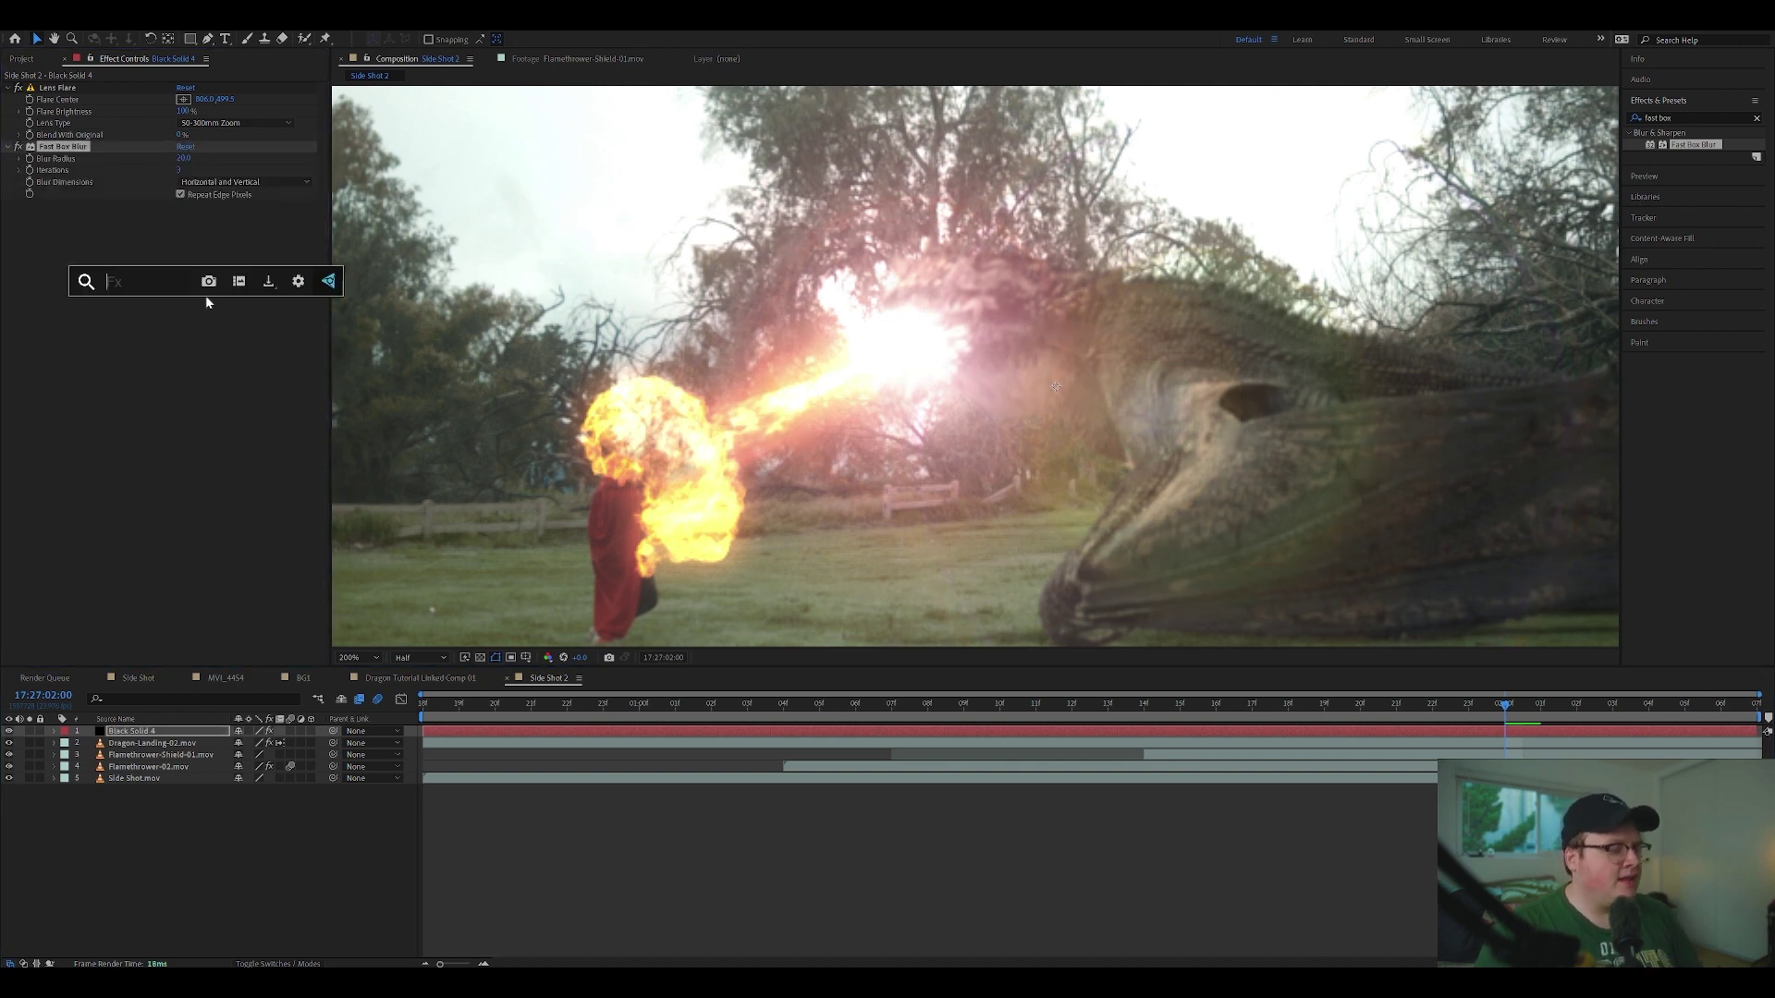
{"action": "type", "text": "tn"}
{"action": "key", "text": "BackSpace"}
{"action": "type", "text": "'int"}
{"action": "key", "text": "Return"}
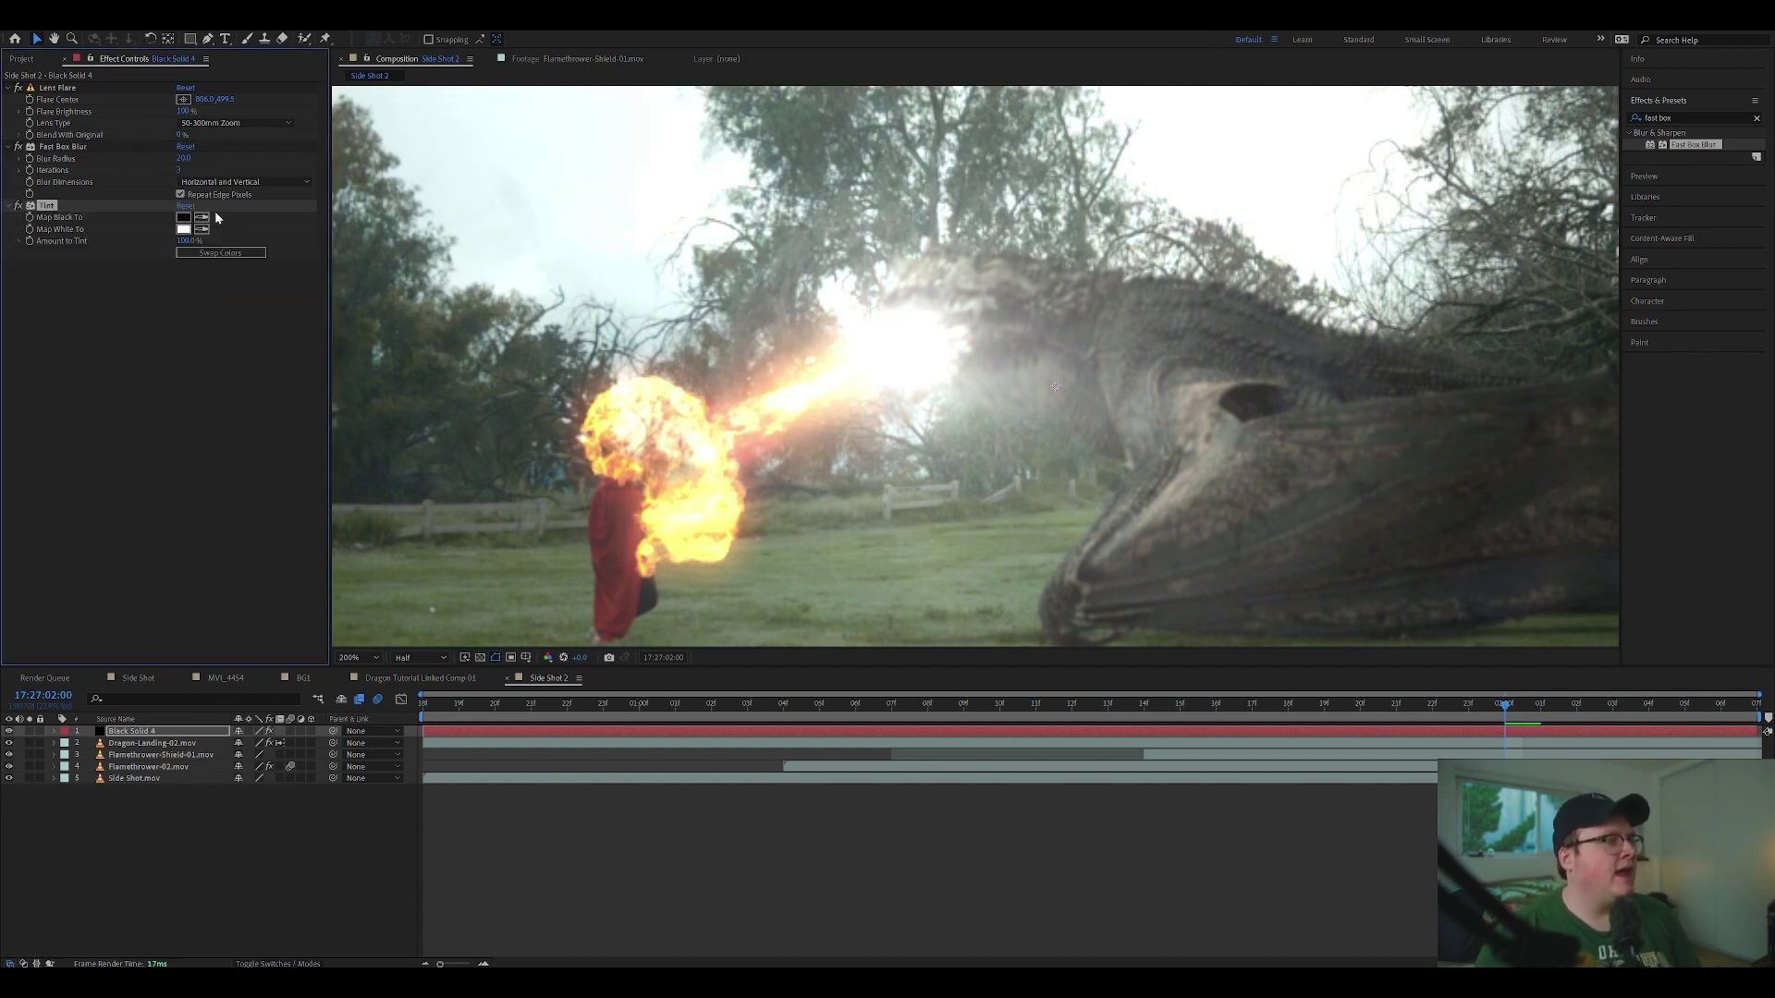
Step: Change the Tint effect's Map White To color to a saturated fiery orange
{"action": "left_click", "coordinate": [184, 229]}
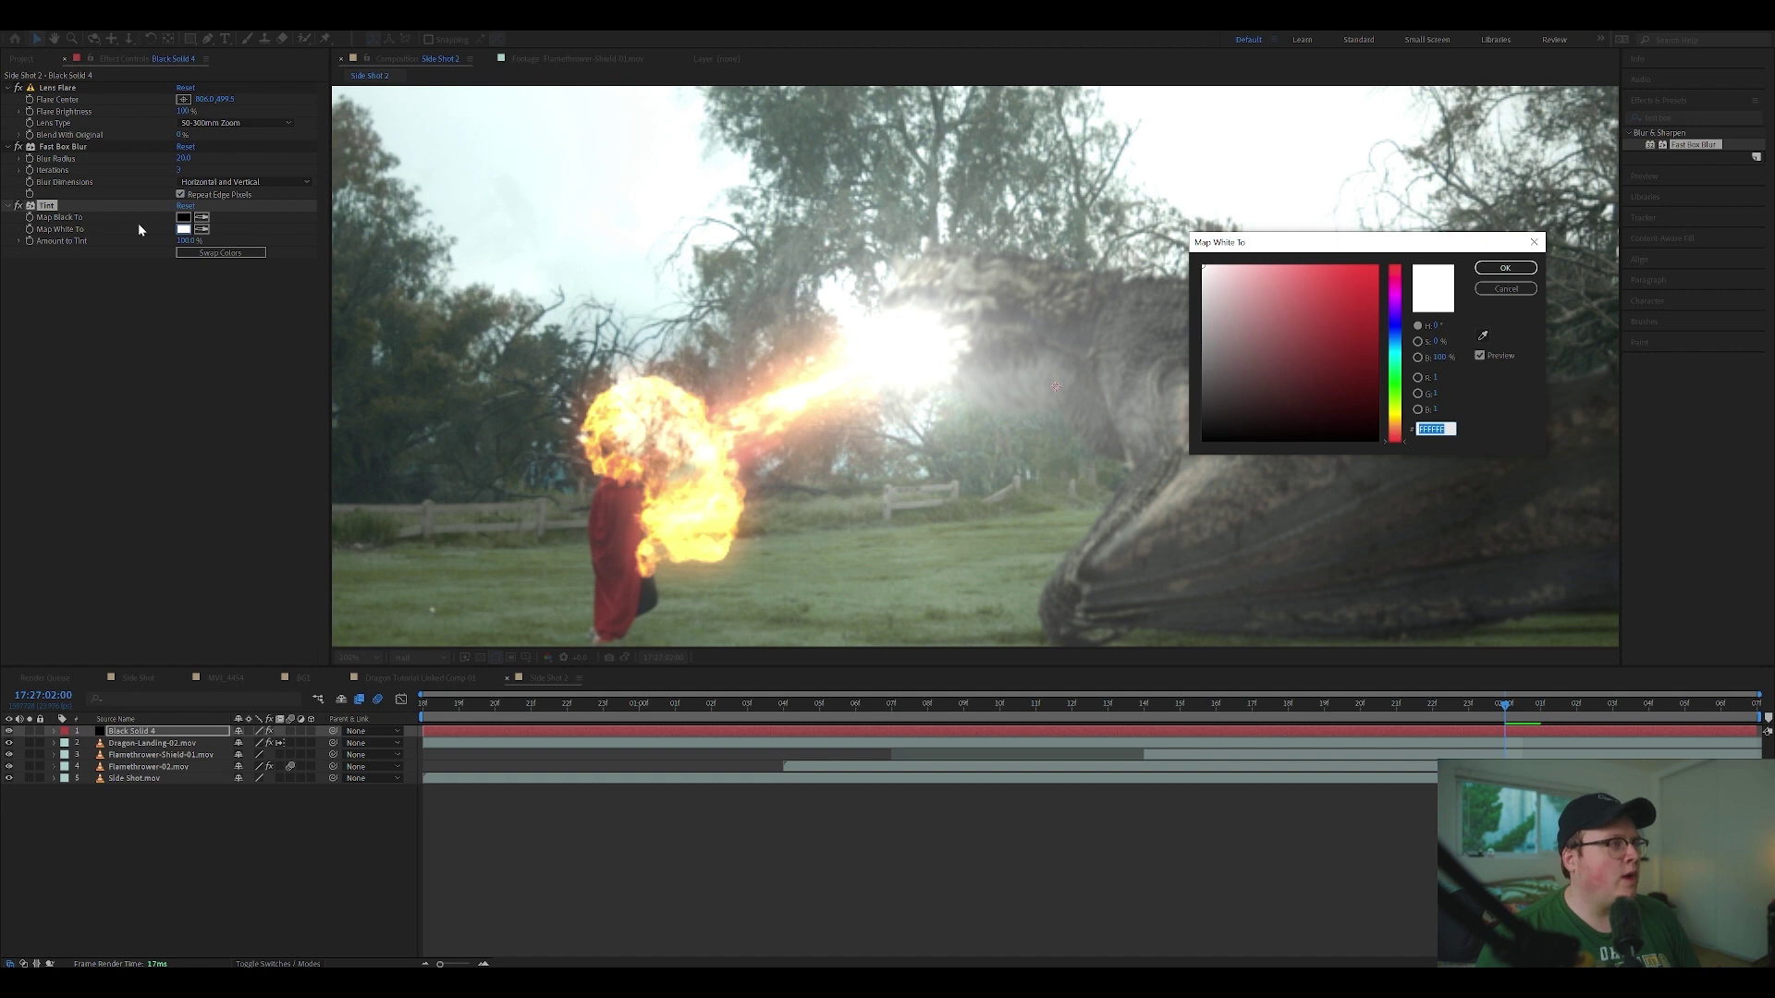
{"action": "left_click", "coordinate": [1393, 420]}
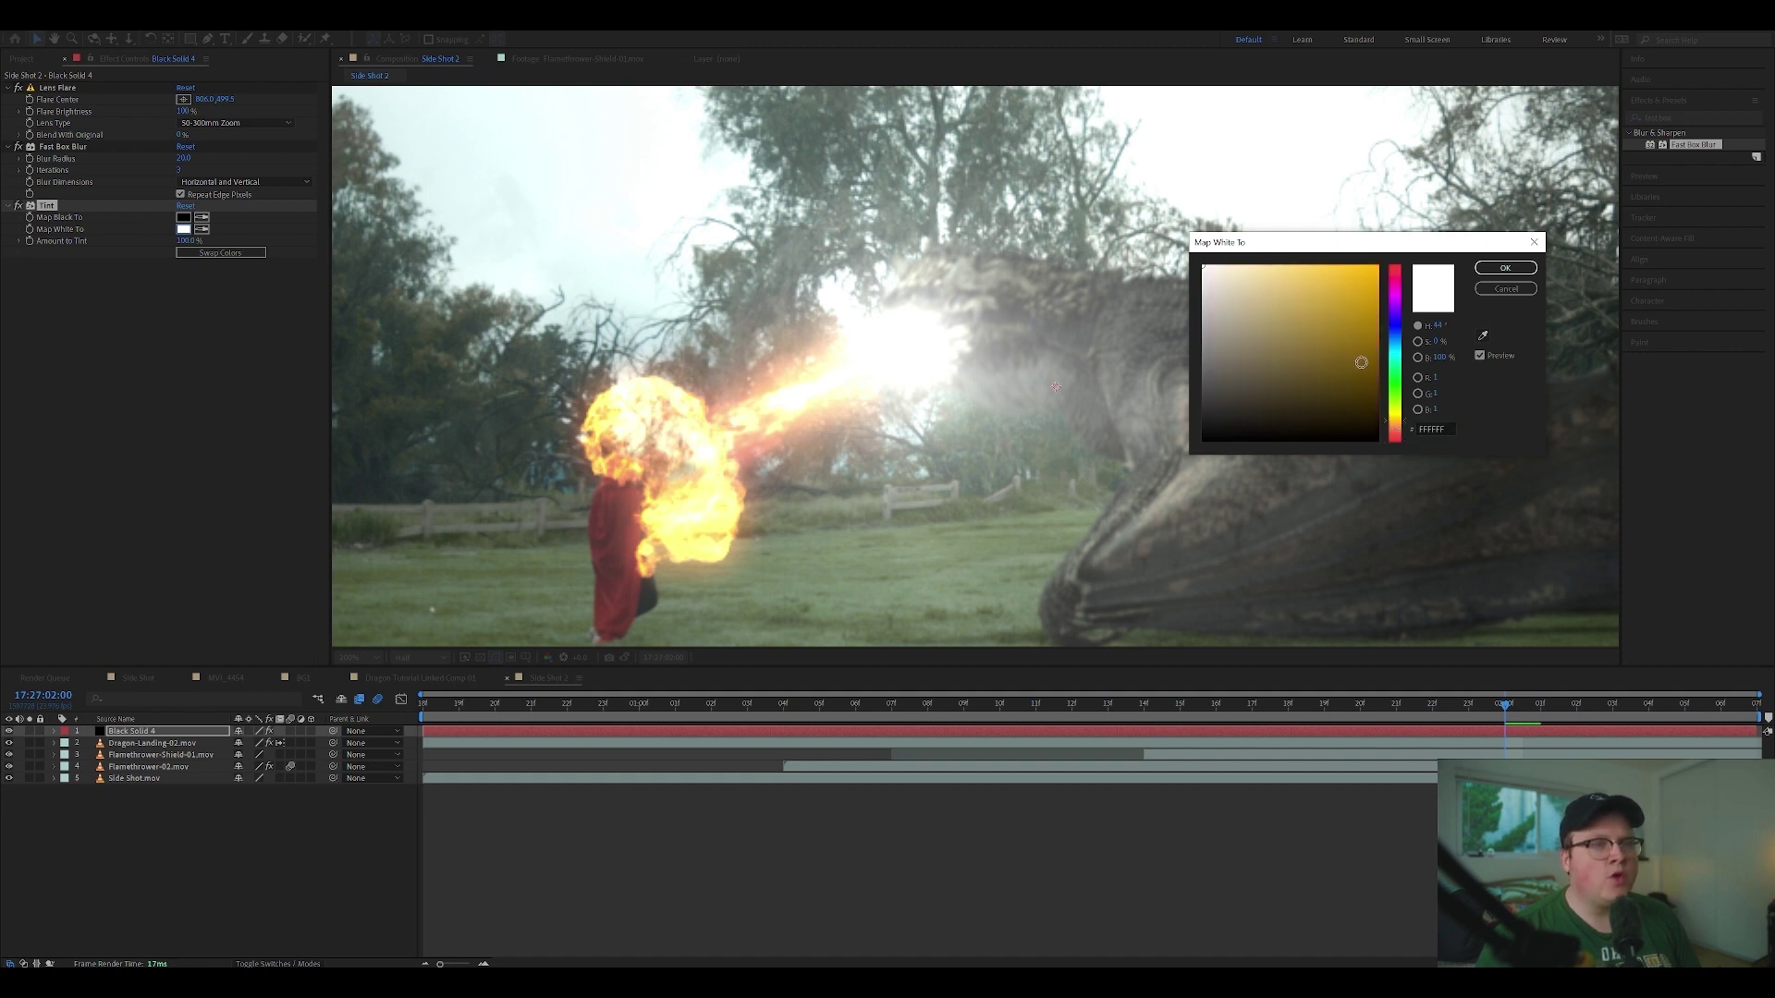
{"action": "left_click_drag", "start_coordinate": [1359, 287], "coordinate": [1378, 249]}
{"action": "left_click_drag", "start_coordinate": [1400, 422], "coordinate": [1400, 430]}
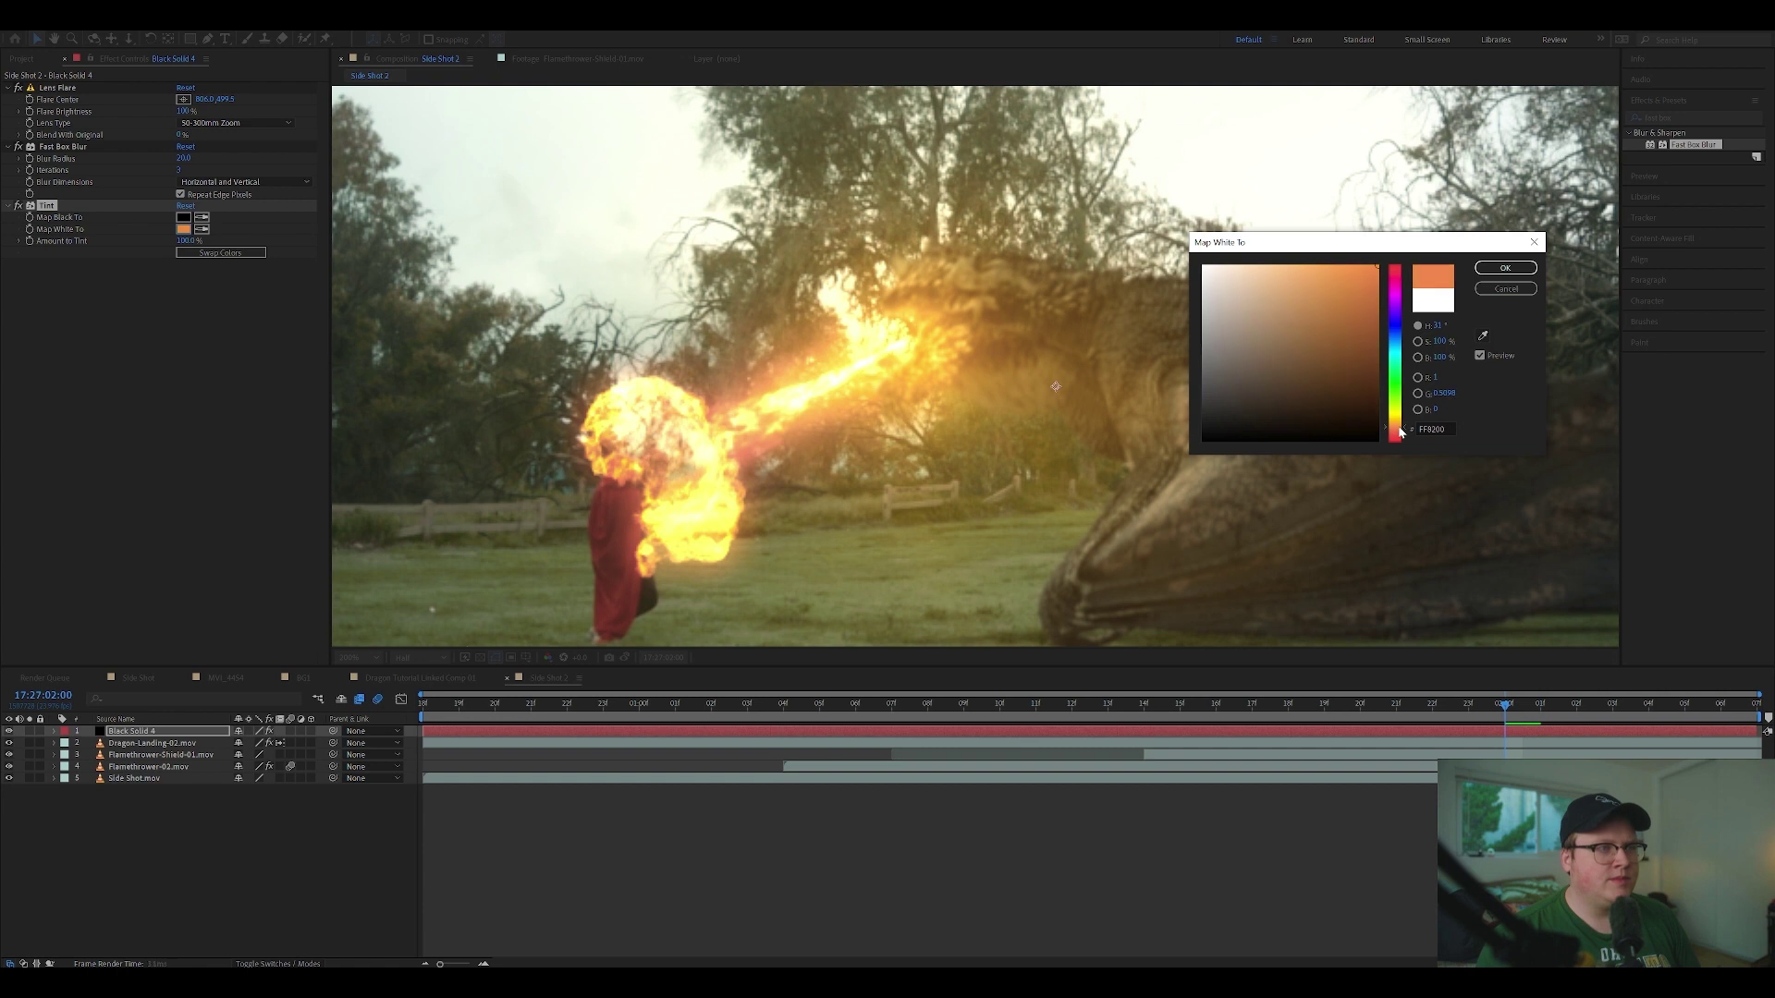
{"action": "left_click", "coordinate": [1497, 267]}
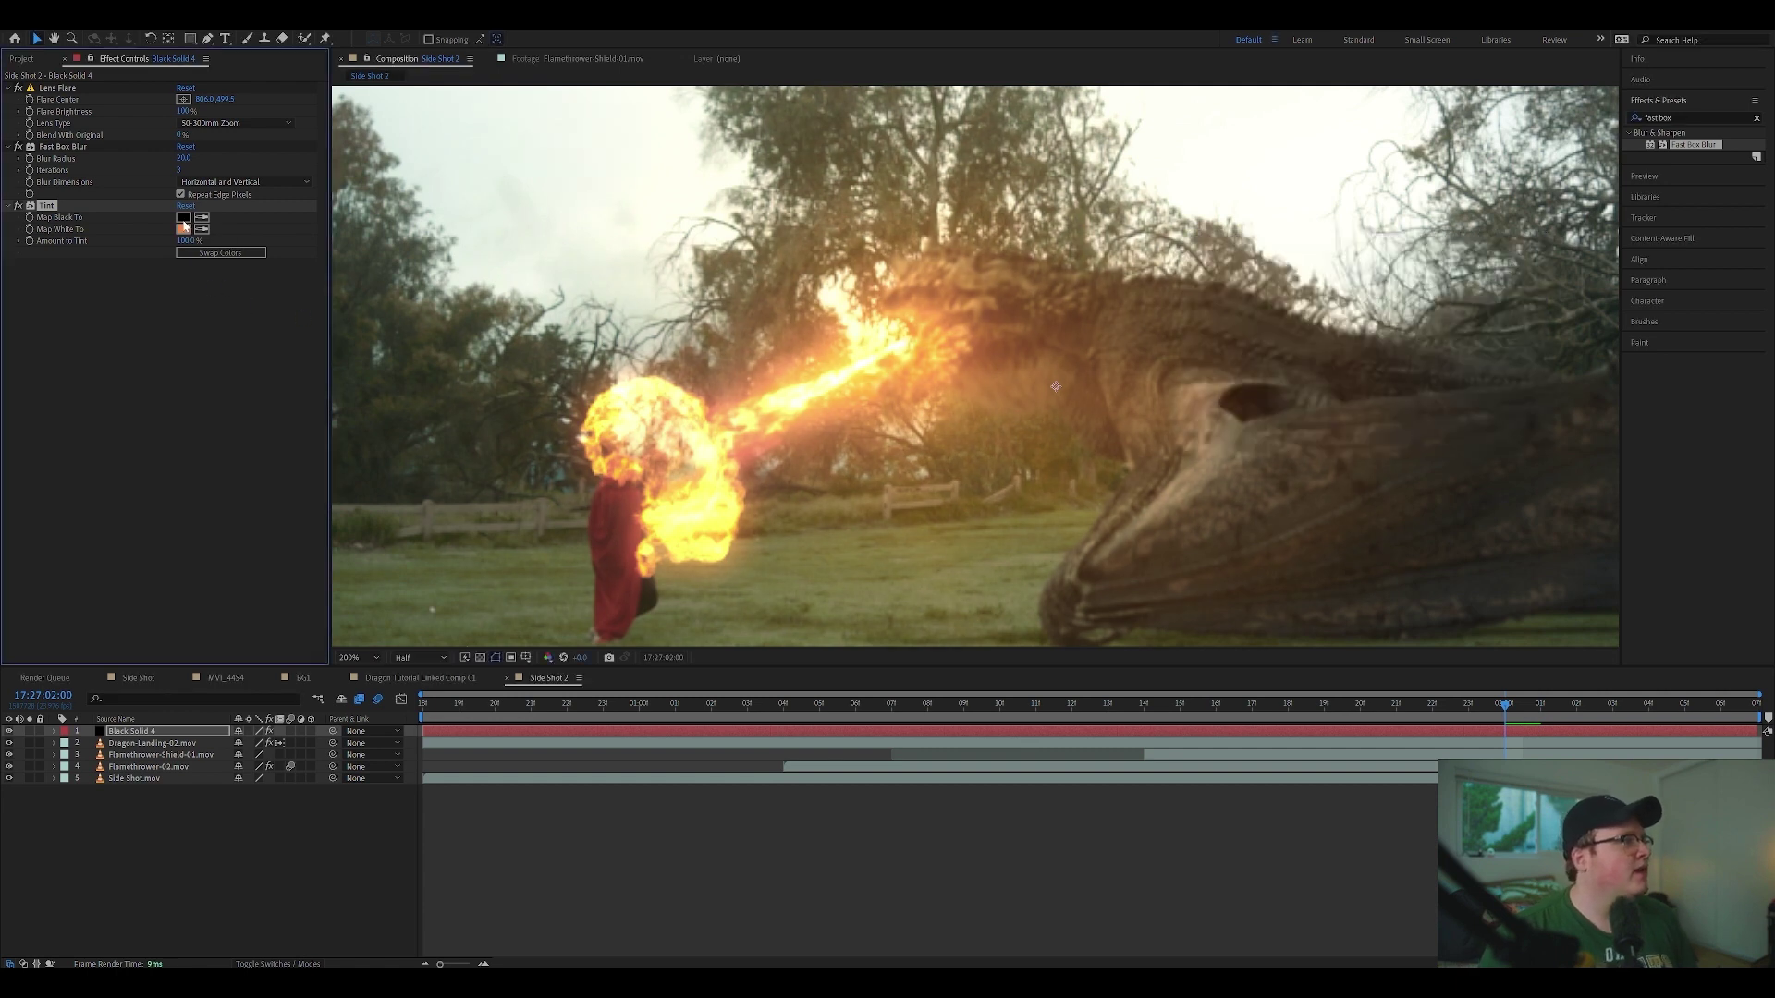
Step: Keyframe the Flare Center from 17:27:02:00 back through 17:27:01:07 so the glow follows the dragon's mouth
{"action": "left_click", "coordinate": [57, 88]}
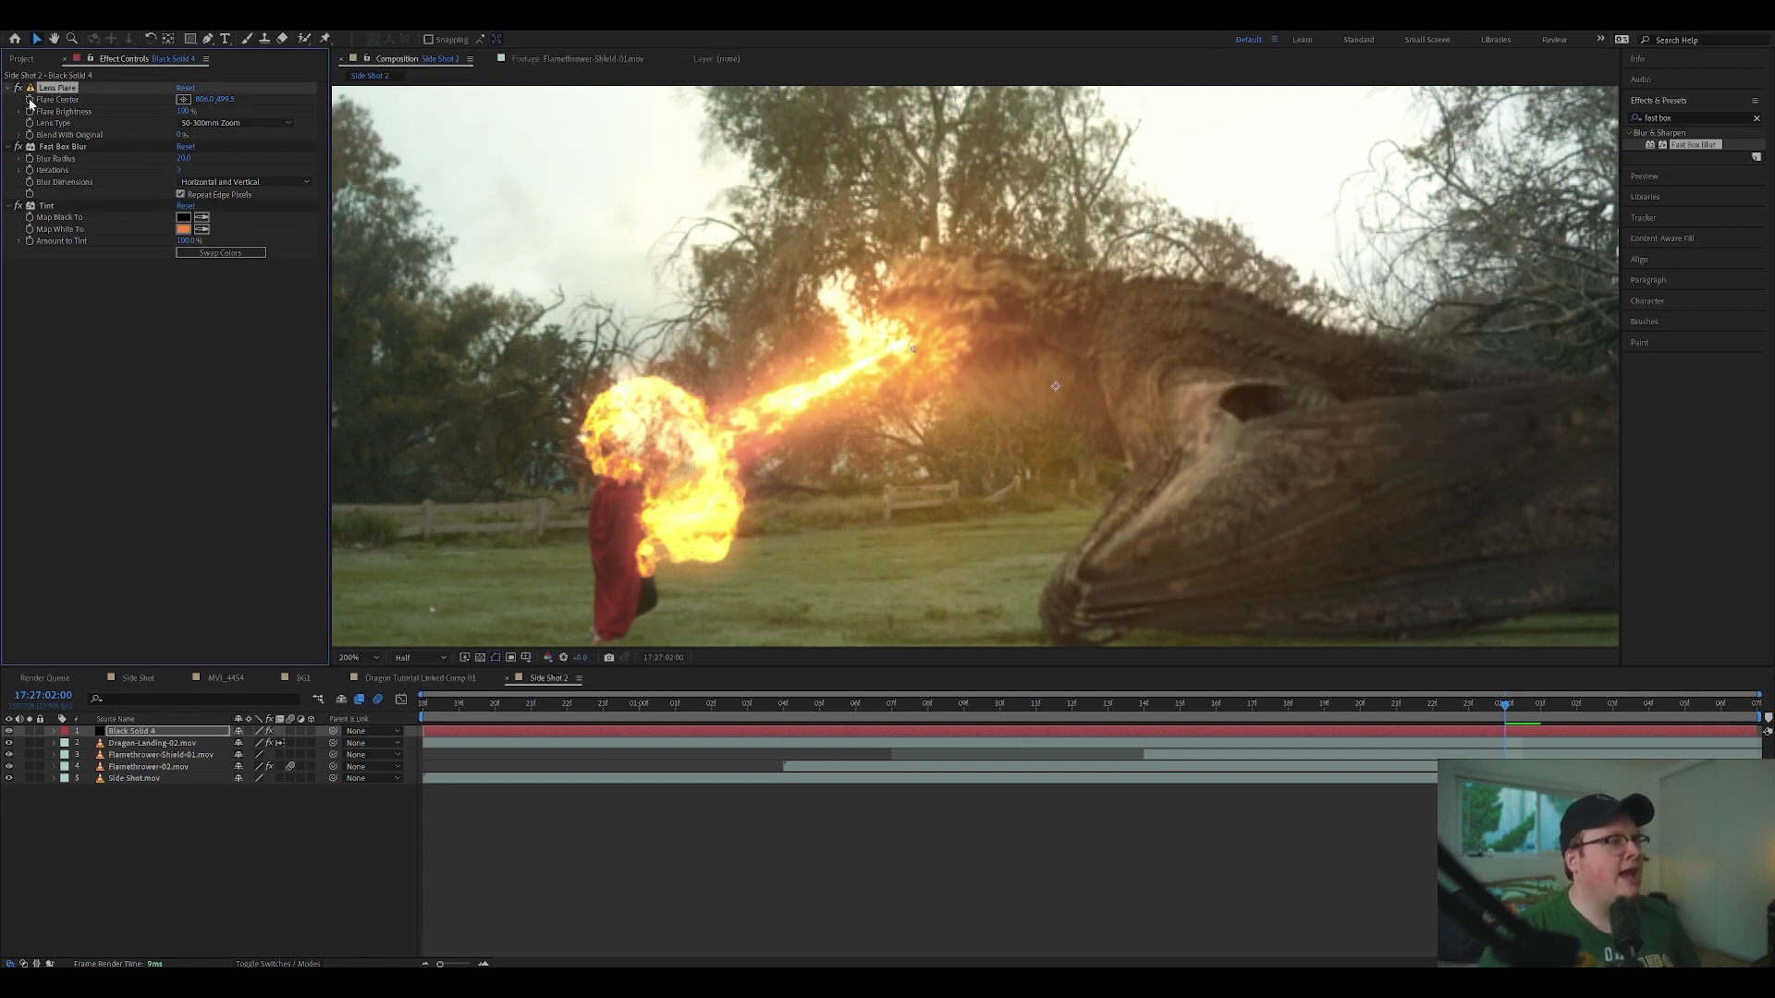
{"action": "left_click_drag", "start_coordinate": [1453, 709], "coordinate": [903, 695]}
{"action": "left_click", "coordinate": [912, 350]}
{"action": "left_click", "coordinate": [904, 703]}
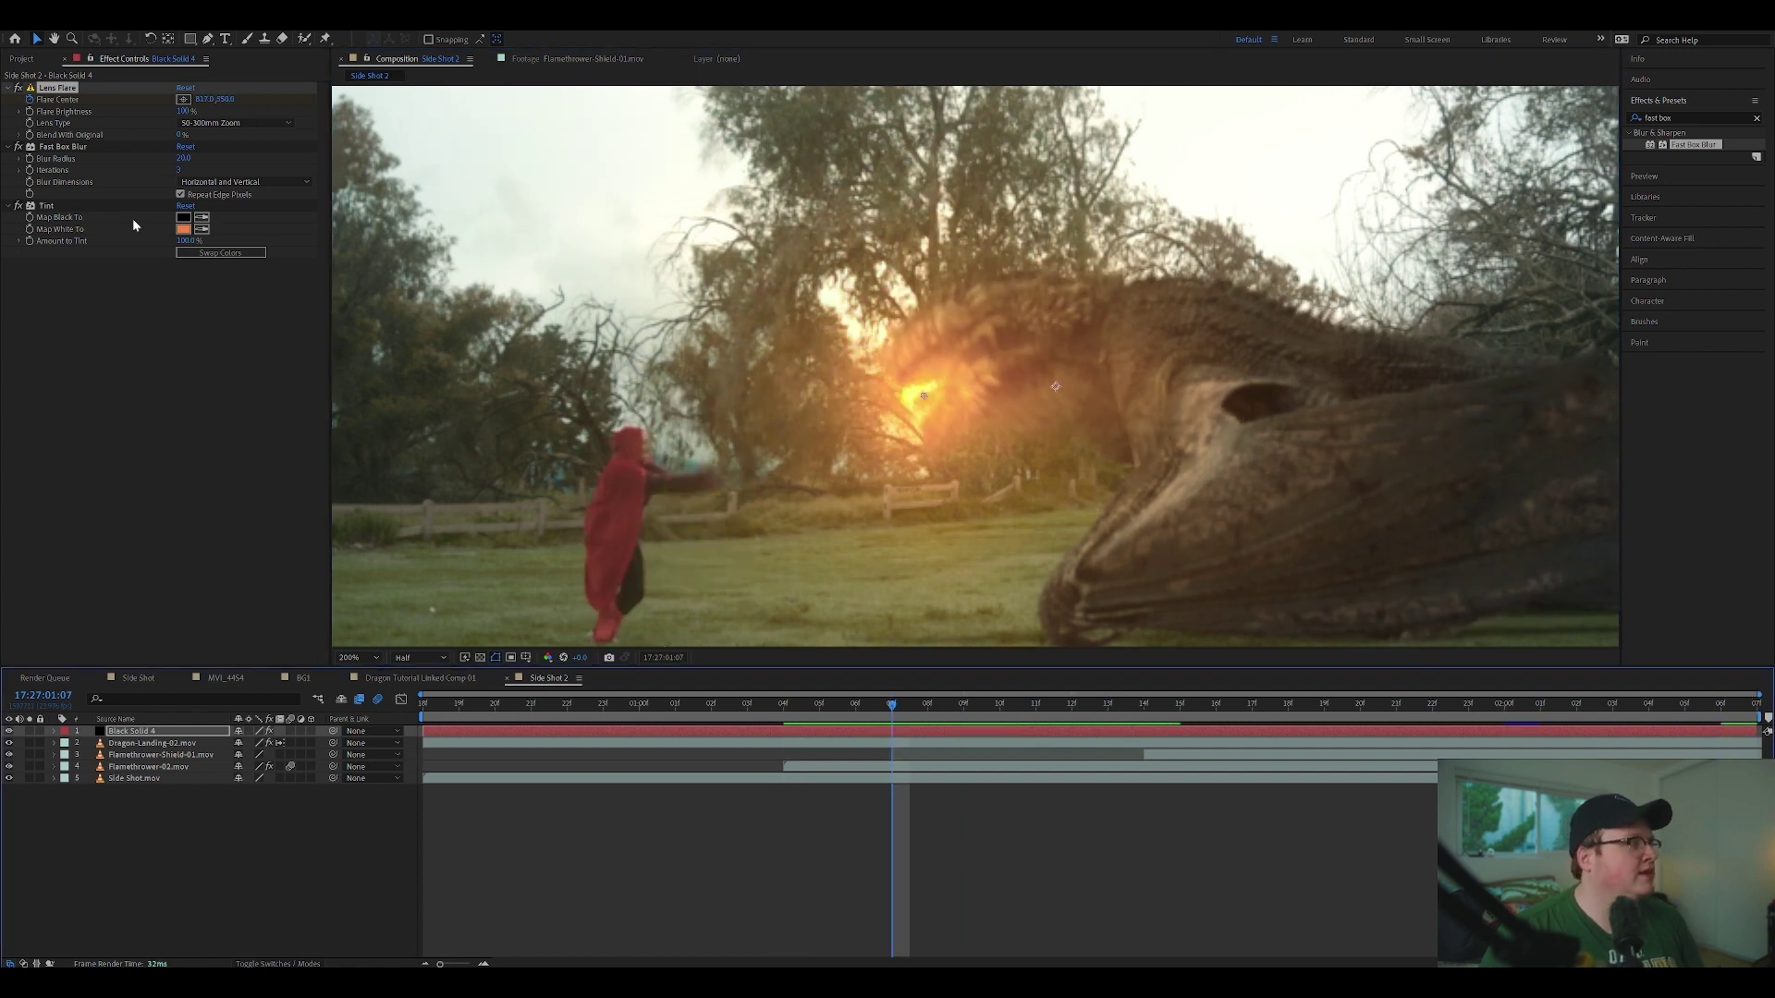
{"action": "left_click_drag", "start_coordinate": [901, 718], "coordinate": [1003, 710]}
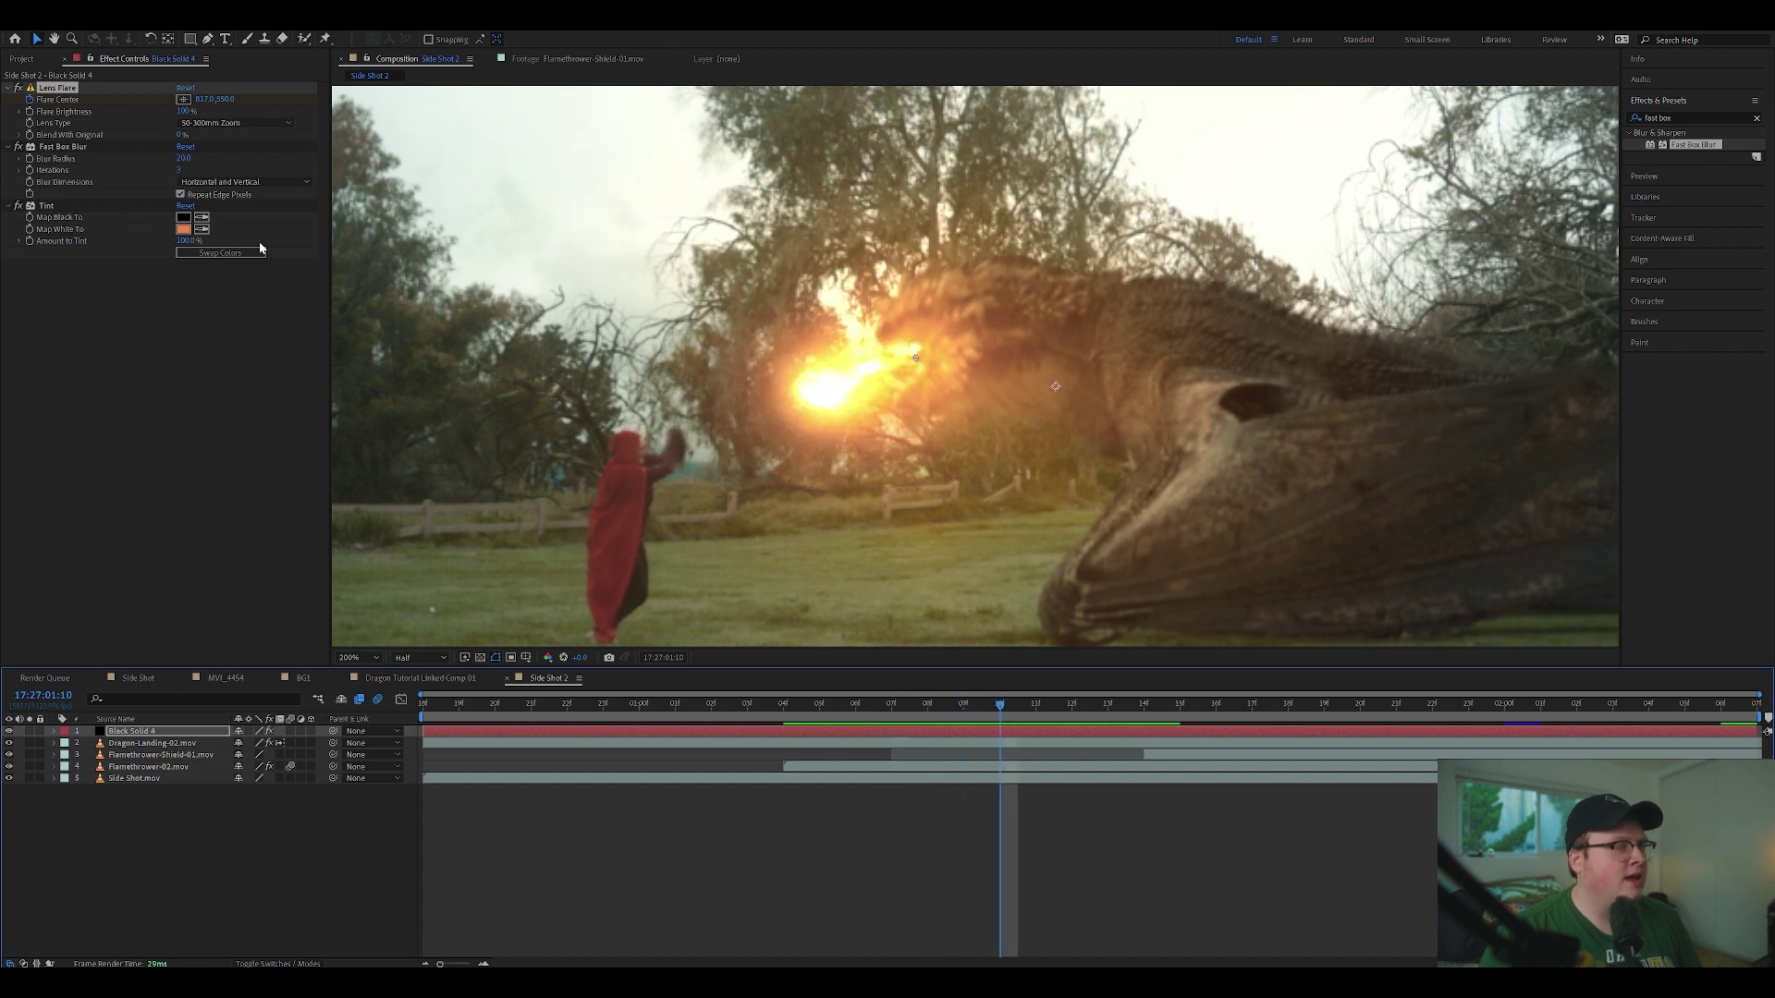
Step: Keyframe Flare Brightness at 17:27:01:10, set it to 0% at 17:27:01:03, and preview the glow fading in
{"action": "left_click", "coordinate": [30, 113]}
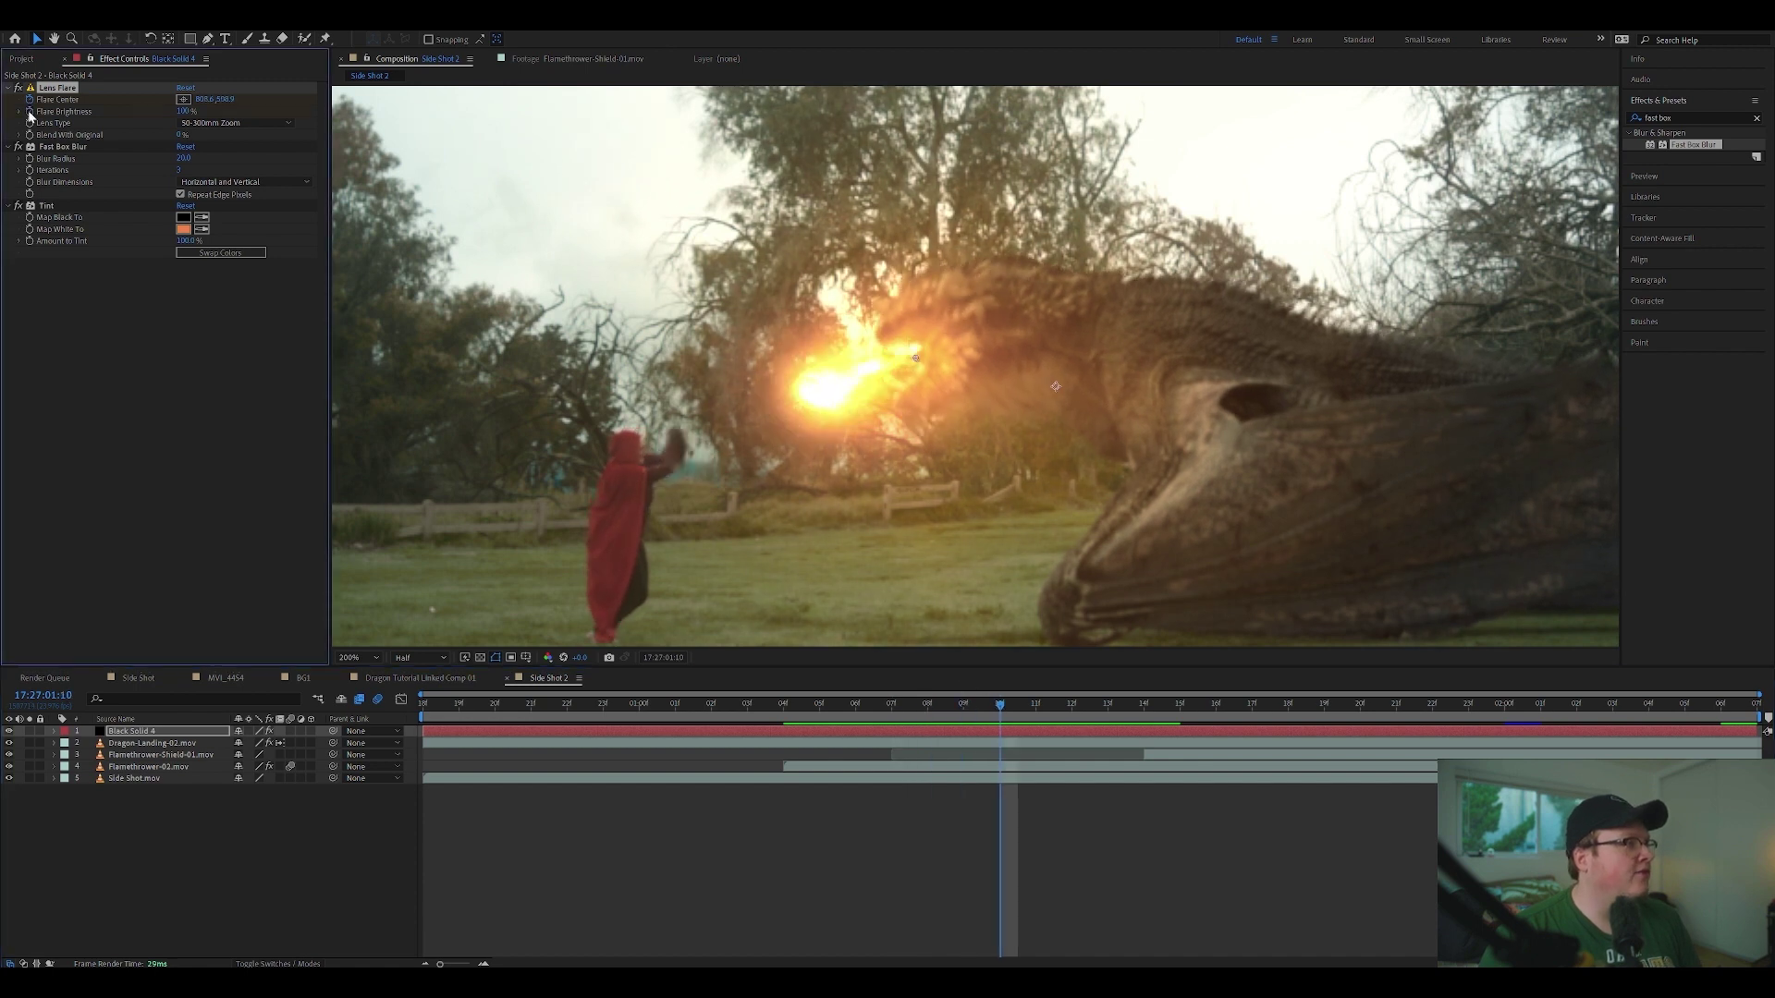
{"action": "left_click_drag", "start_coordinate": [939, 702], "coordinate": [747, 707]}
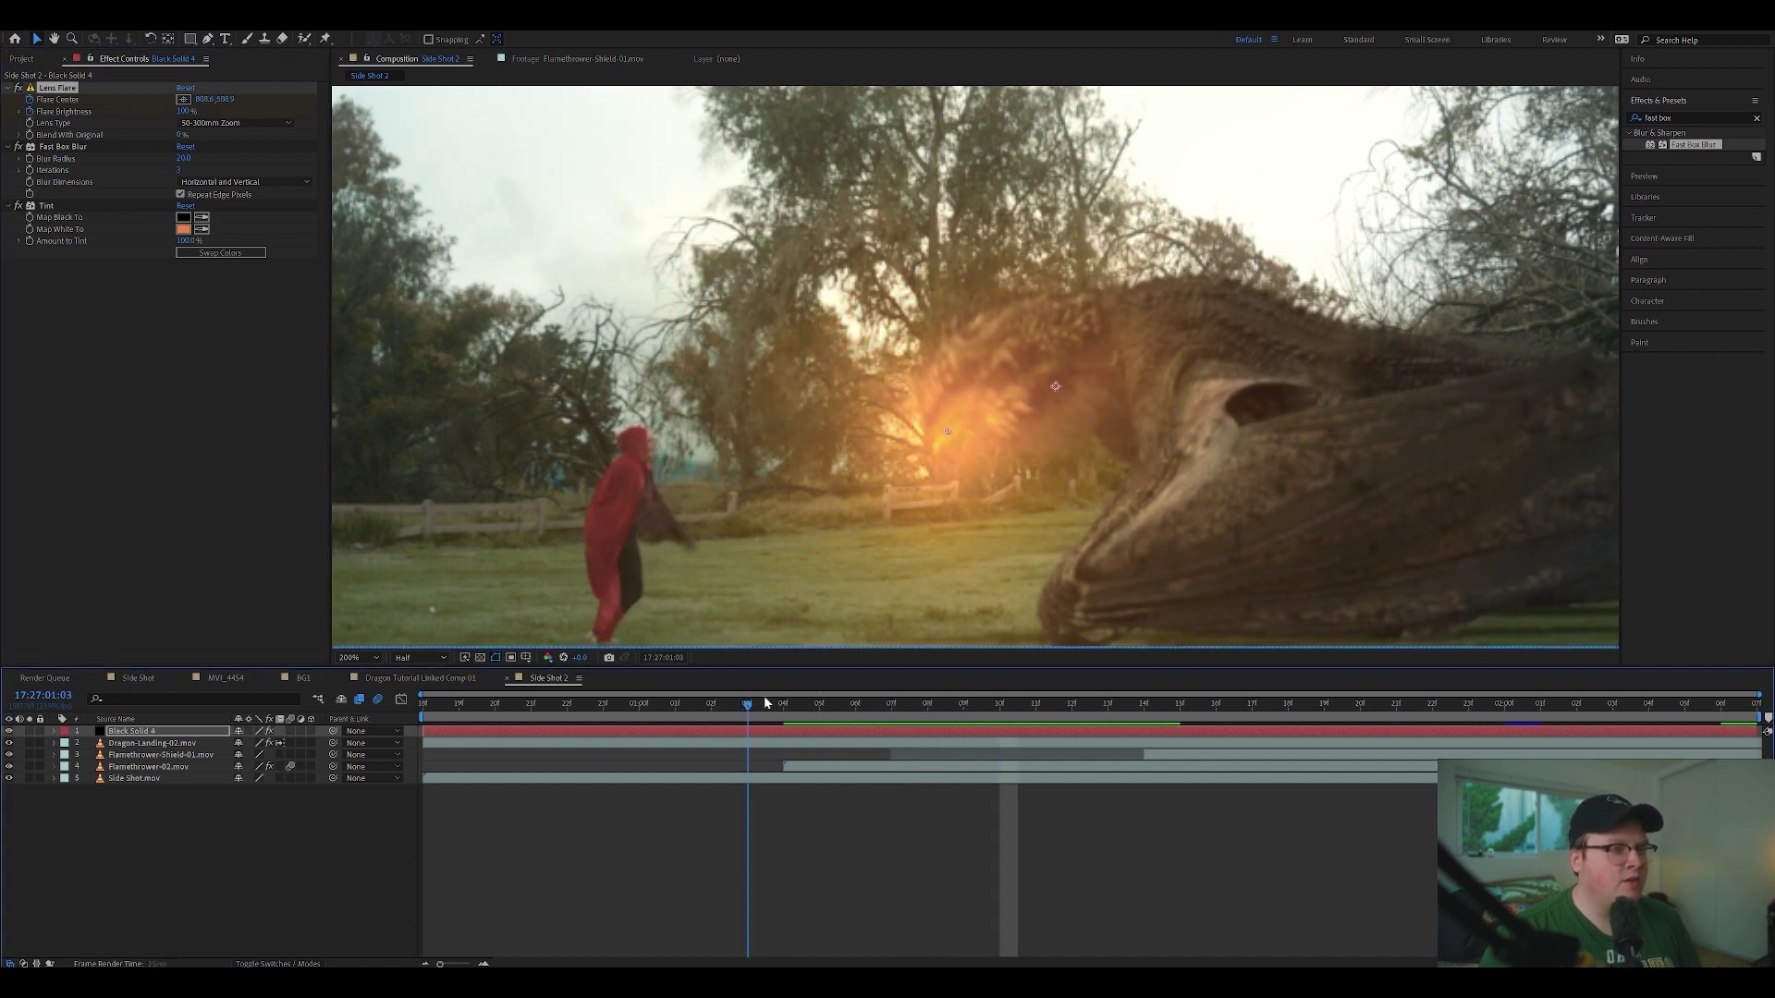
{"action": "left_click_drag", "start_coordinate": [182, 111], "coordinate": [61, 185]}
{"action": "key", "text": "space"}
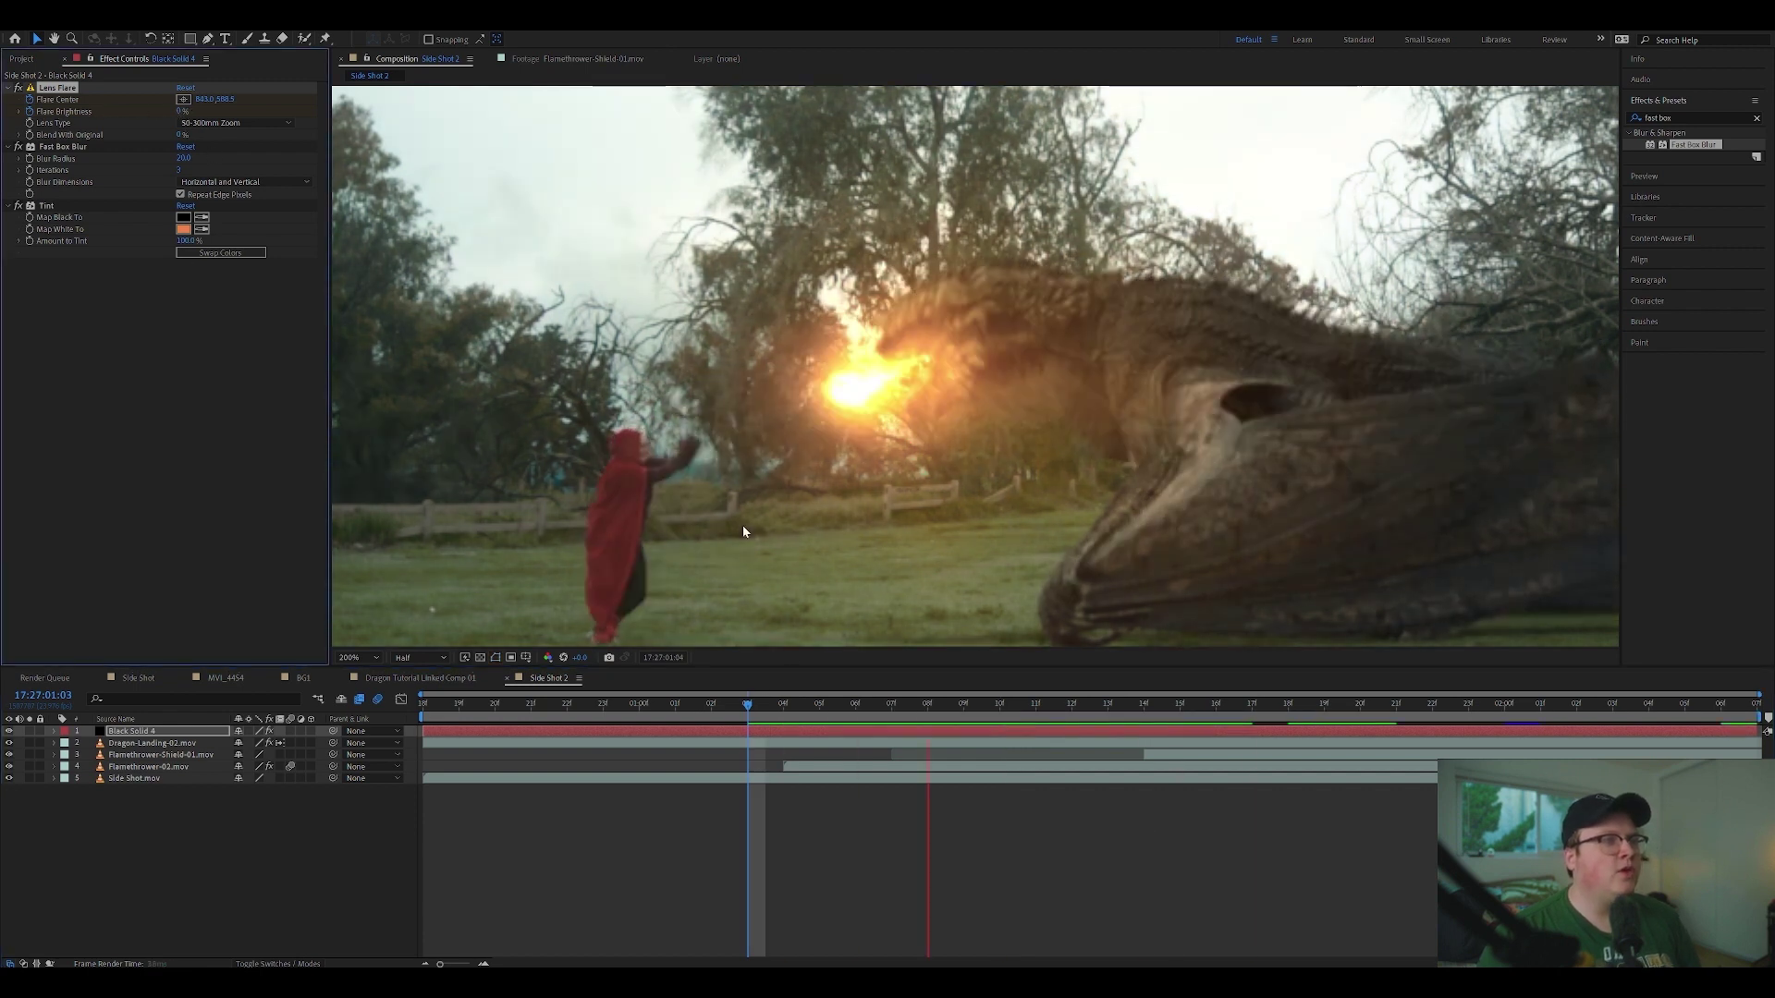
Step: Fit the whole frame in view, hide the flare solid, and preview the fire breath without its glow from 17:27:01:02
{"action": "key", "text": "Page_Up"}
{"action": "left_click", "coordinate": [367, 657]}
{"action": "left_click", "coordinate": [383, 670]}
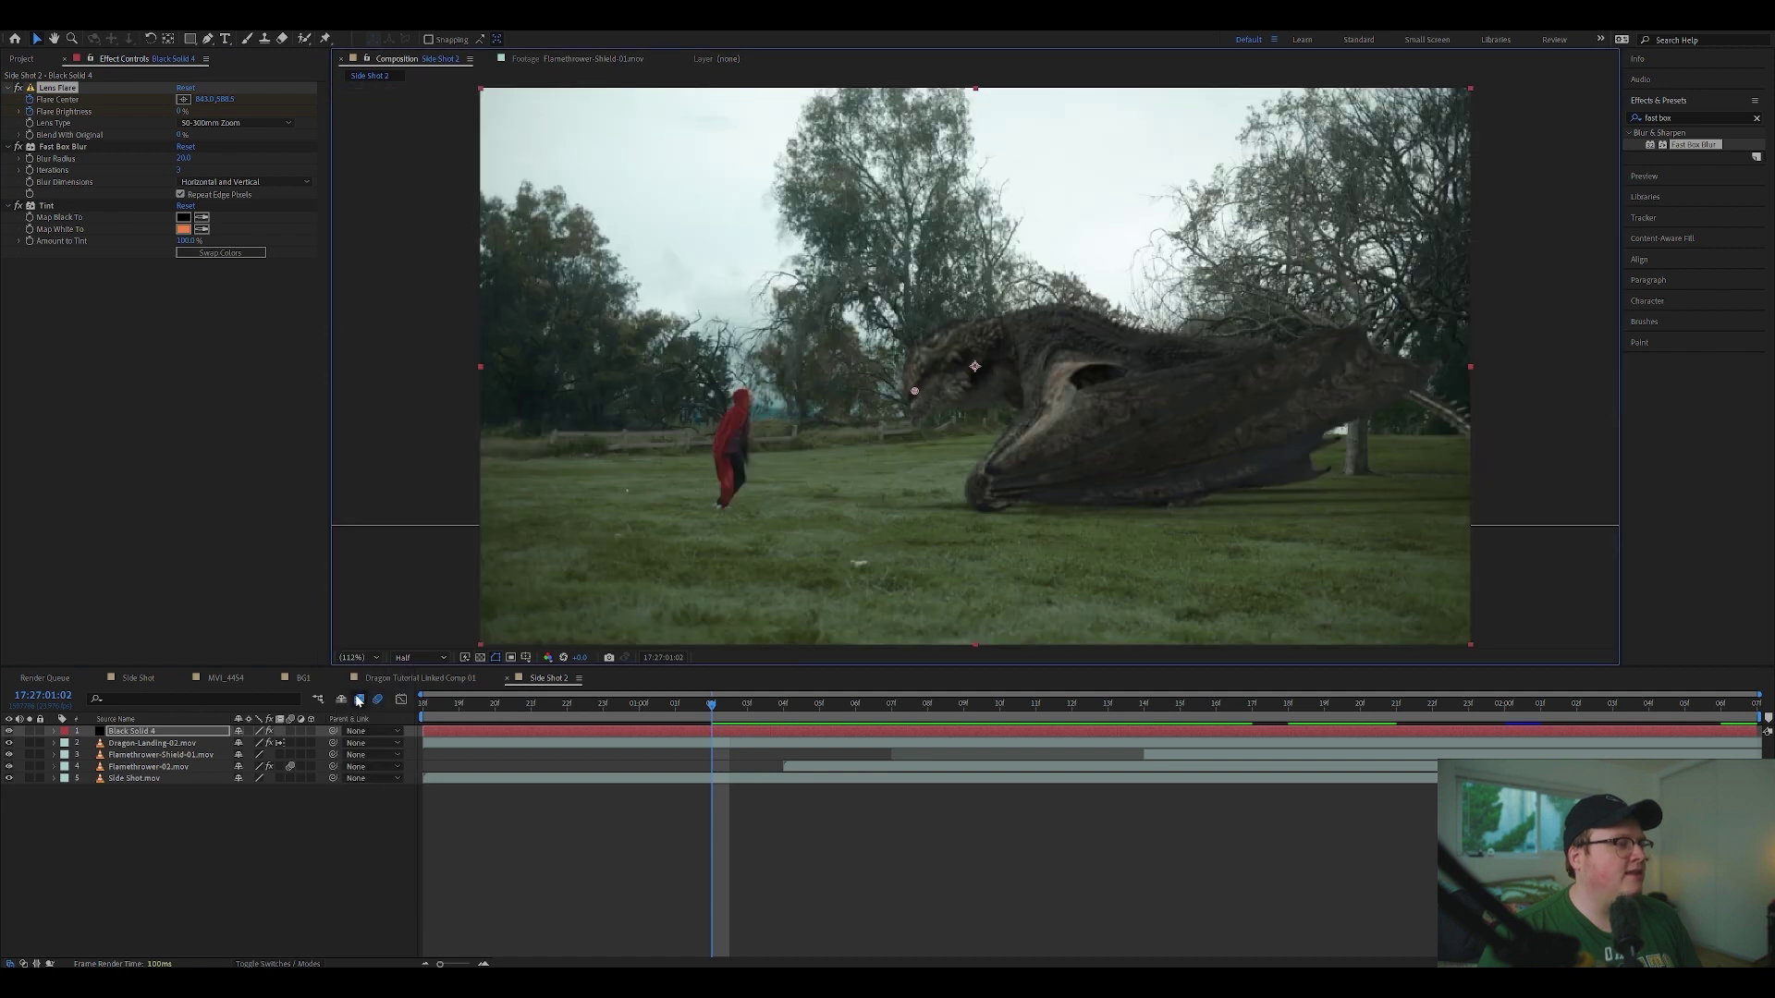
{"action": "left_click", "coordinate": [8, 731]}
{"action": "key", "text": "space"}
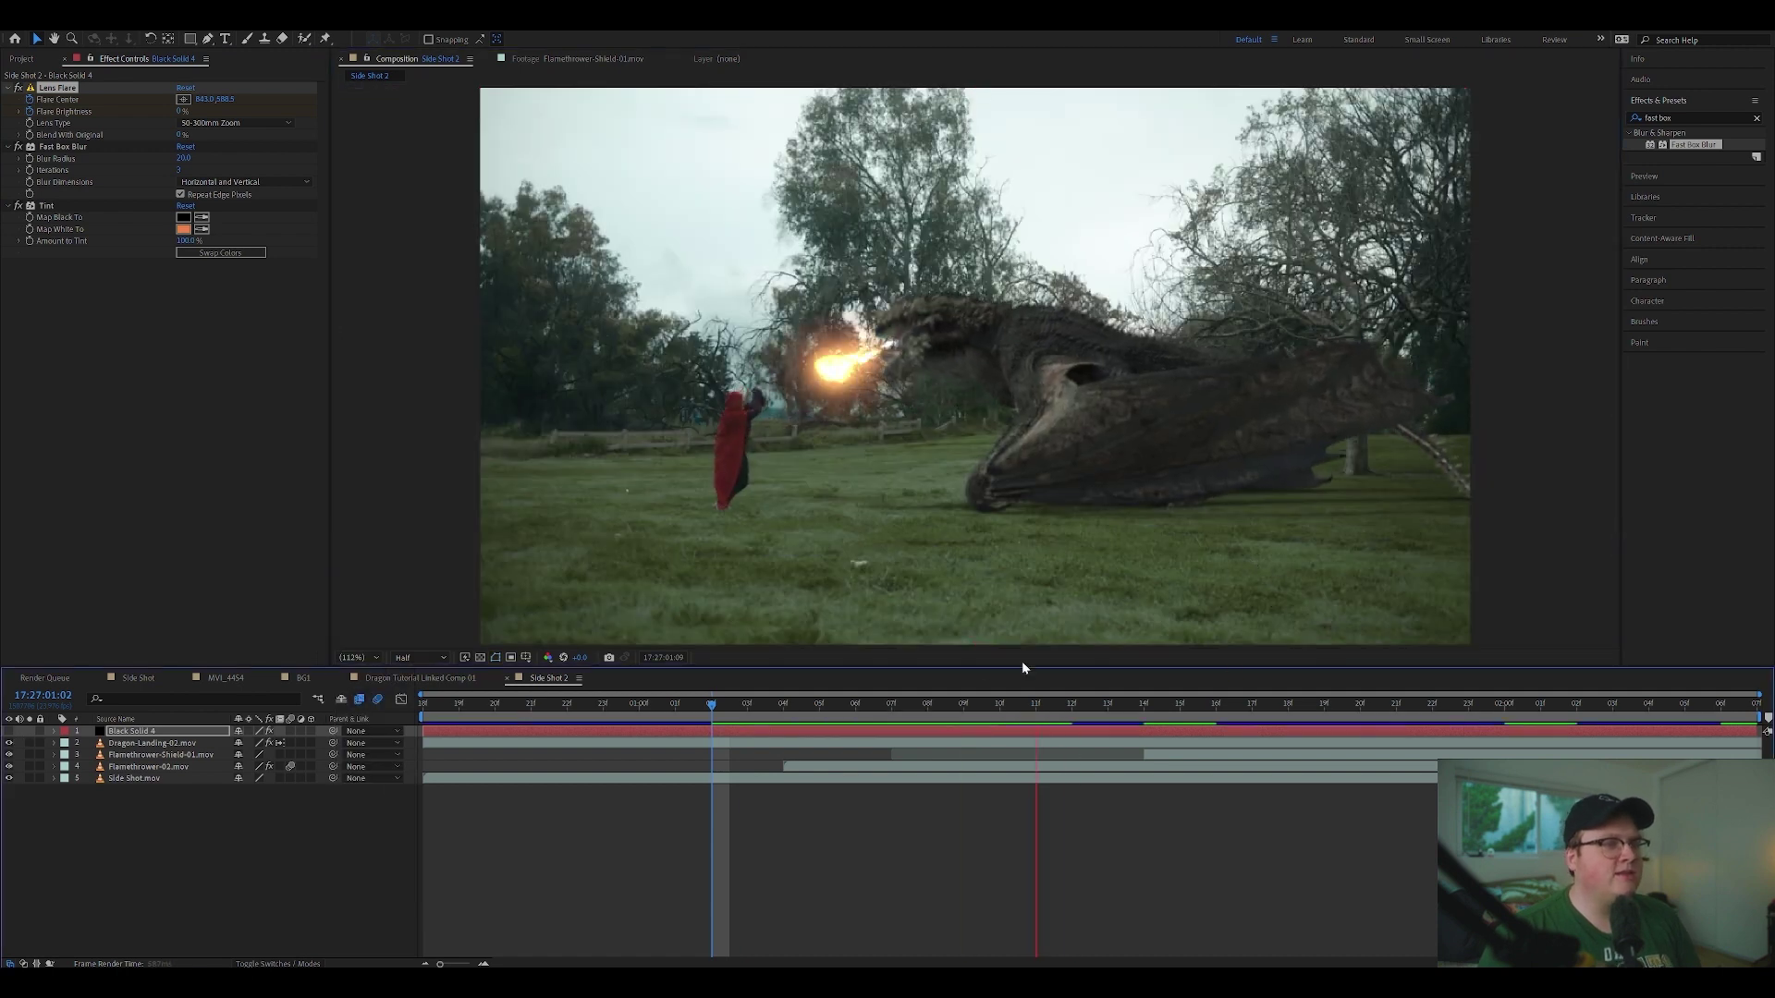
{"action": "key", "text": "space"}
{"action": "key", "text": "Page_Up"}
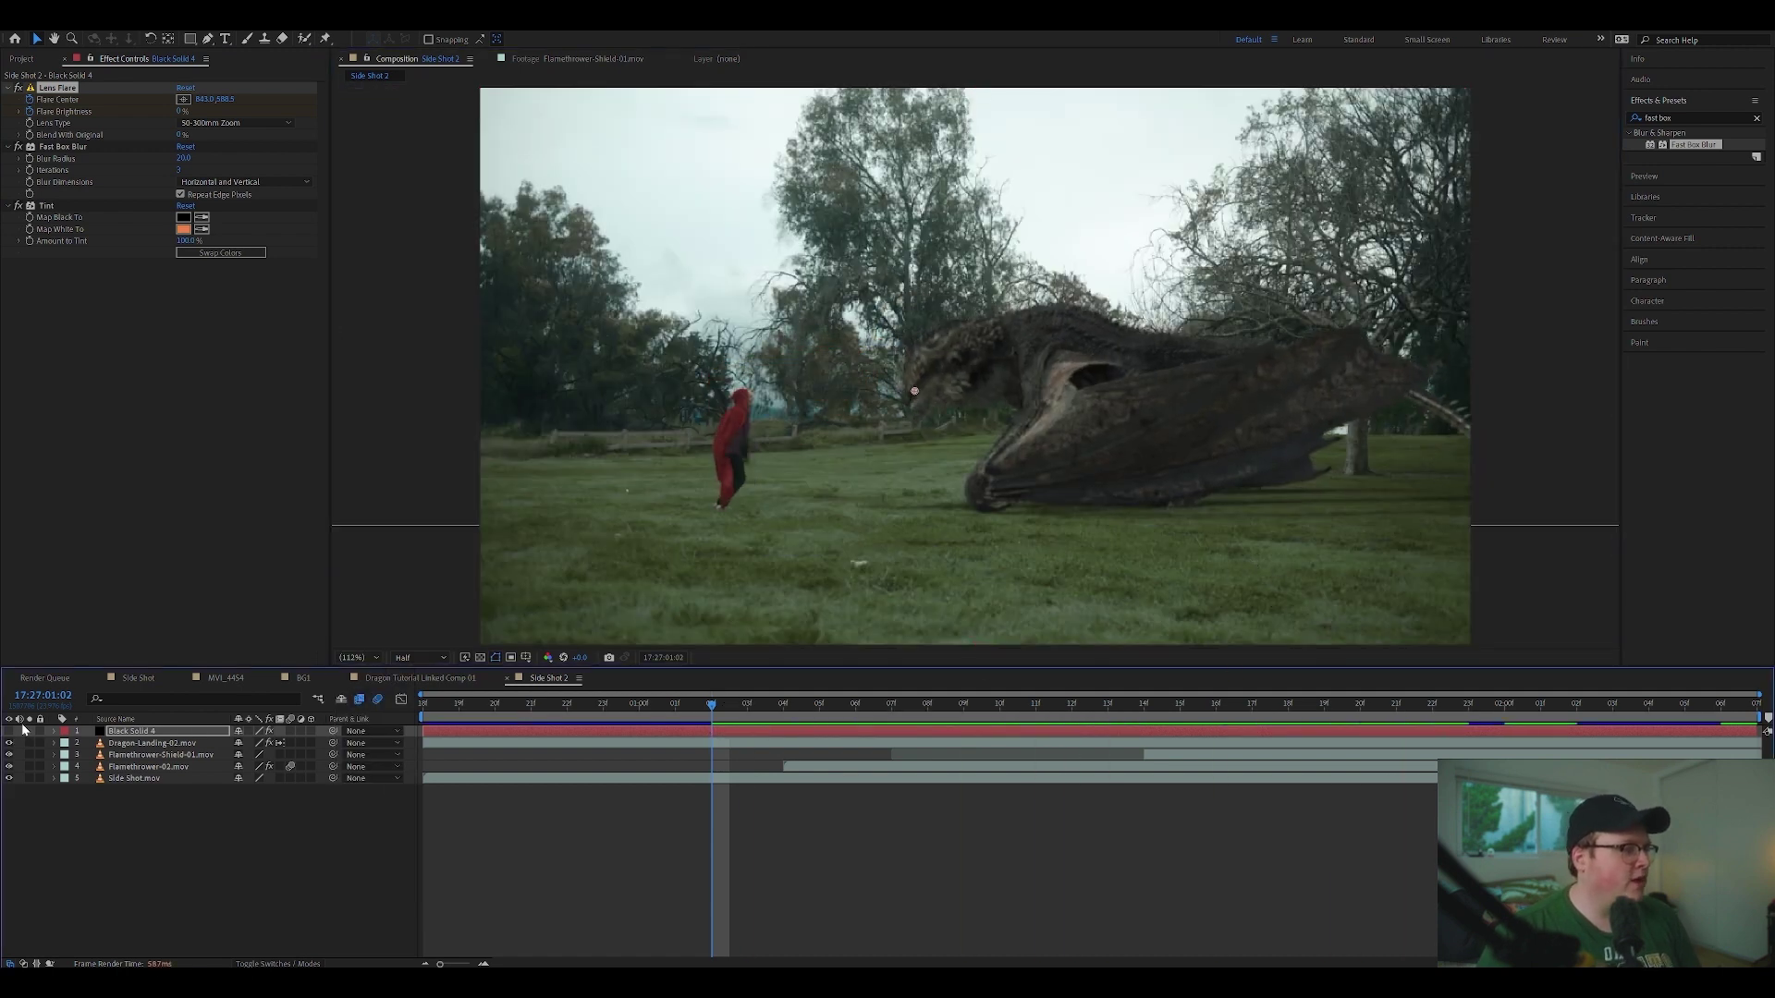
Step: Preview the fire breath with the flare solid visible and examine the glow around the dragon's mouth at 17:27:01:12
{"action": "key", "text": "space"}
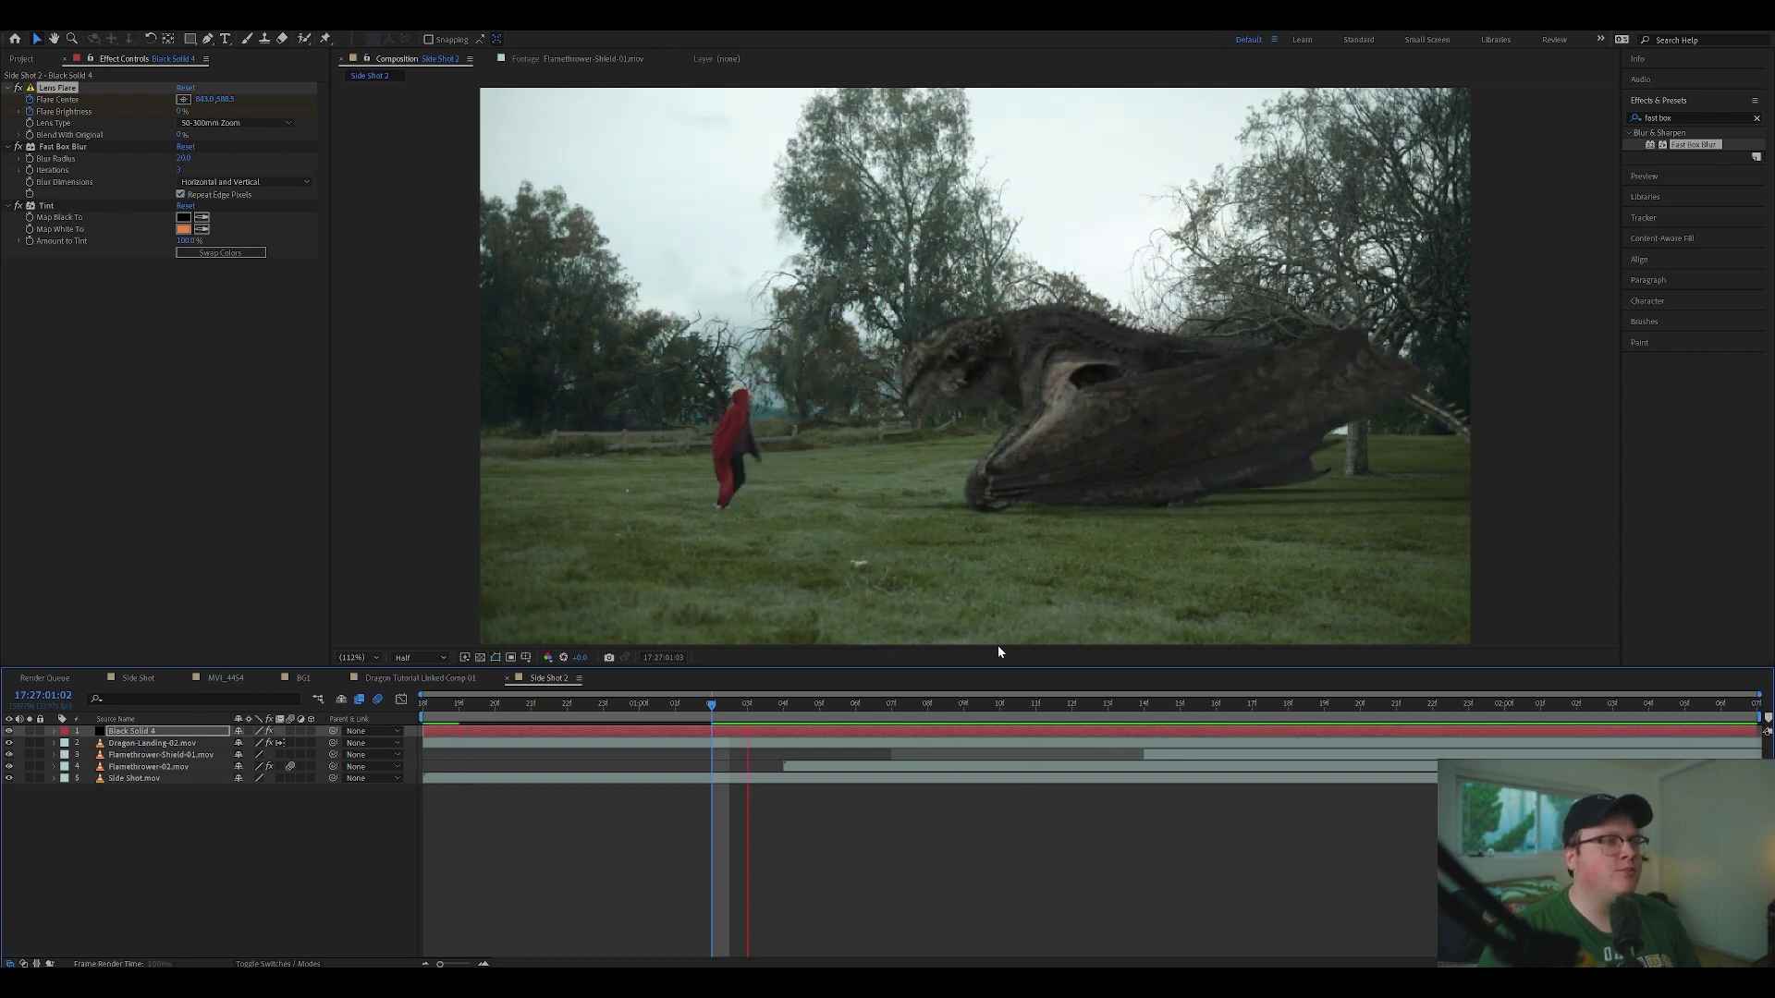
{"action": "left_click_drag", "start_coordinate": [858, 706], "coordinate": [1068, 707]}
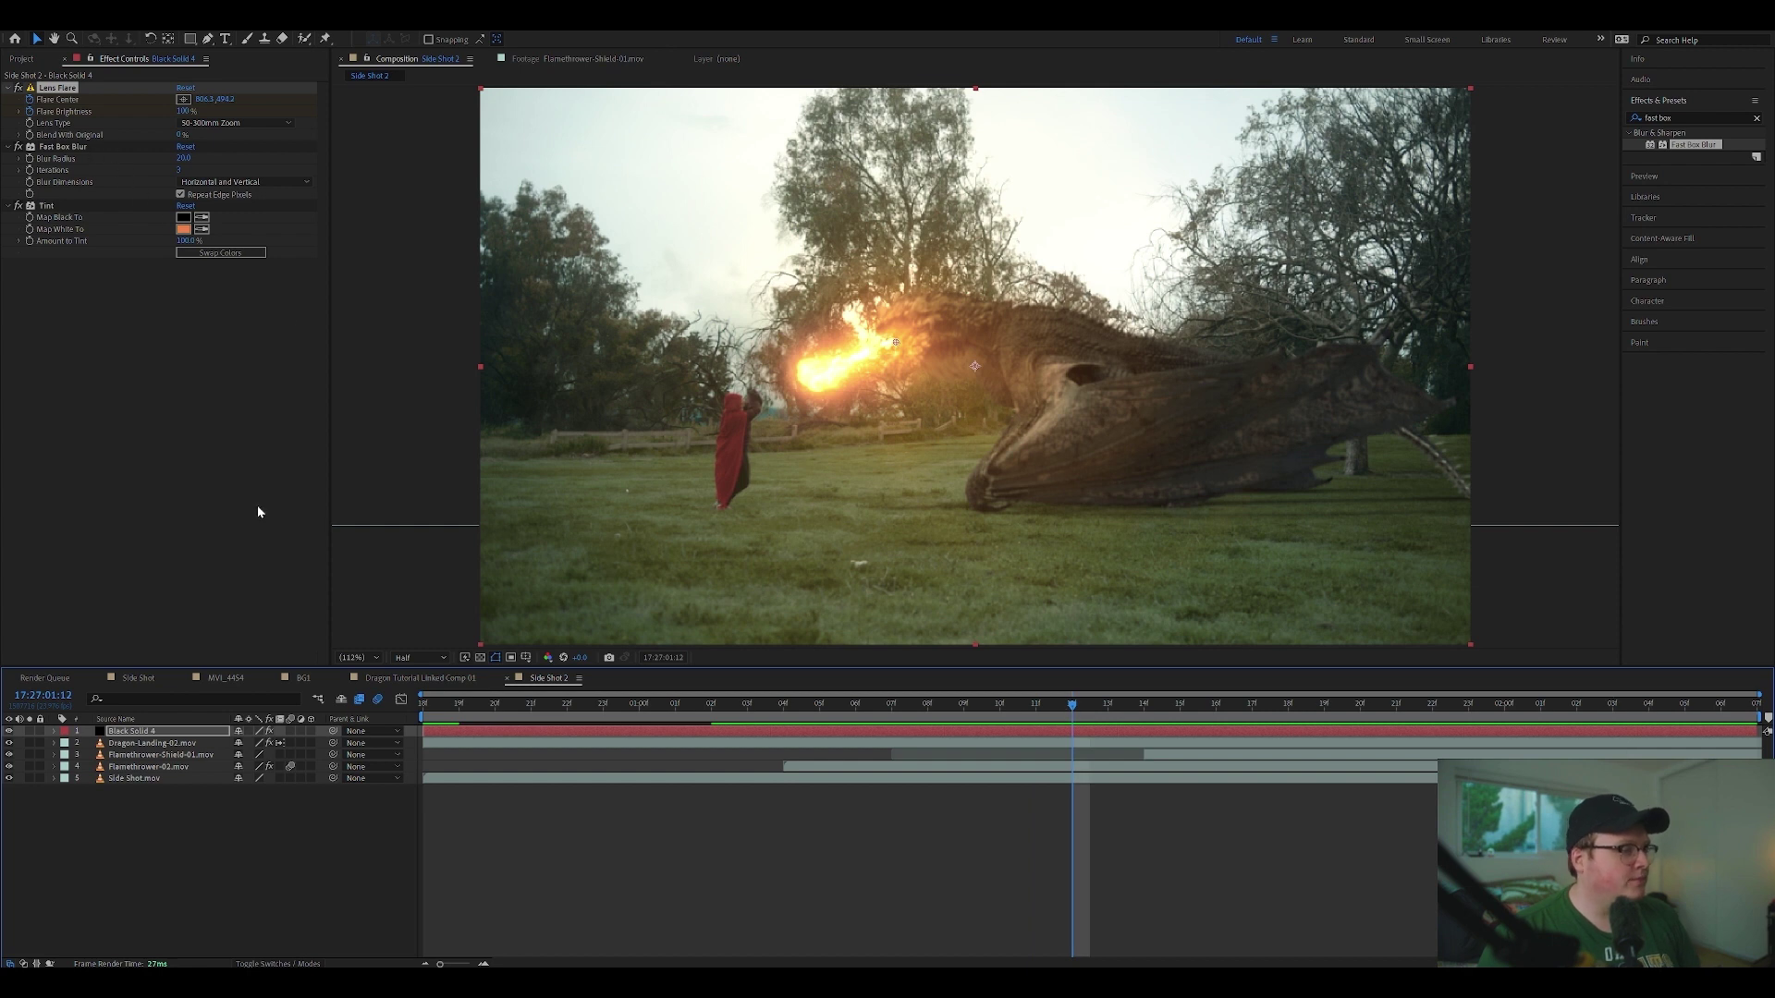
{"action": "key", "text": "period"}
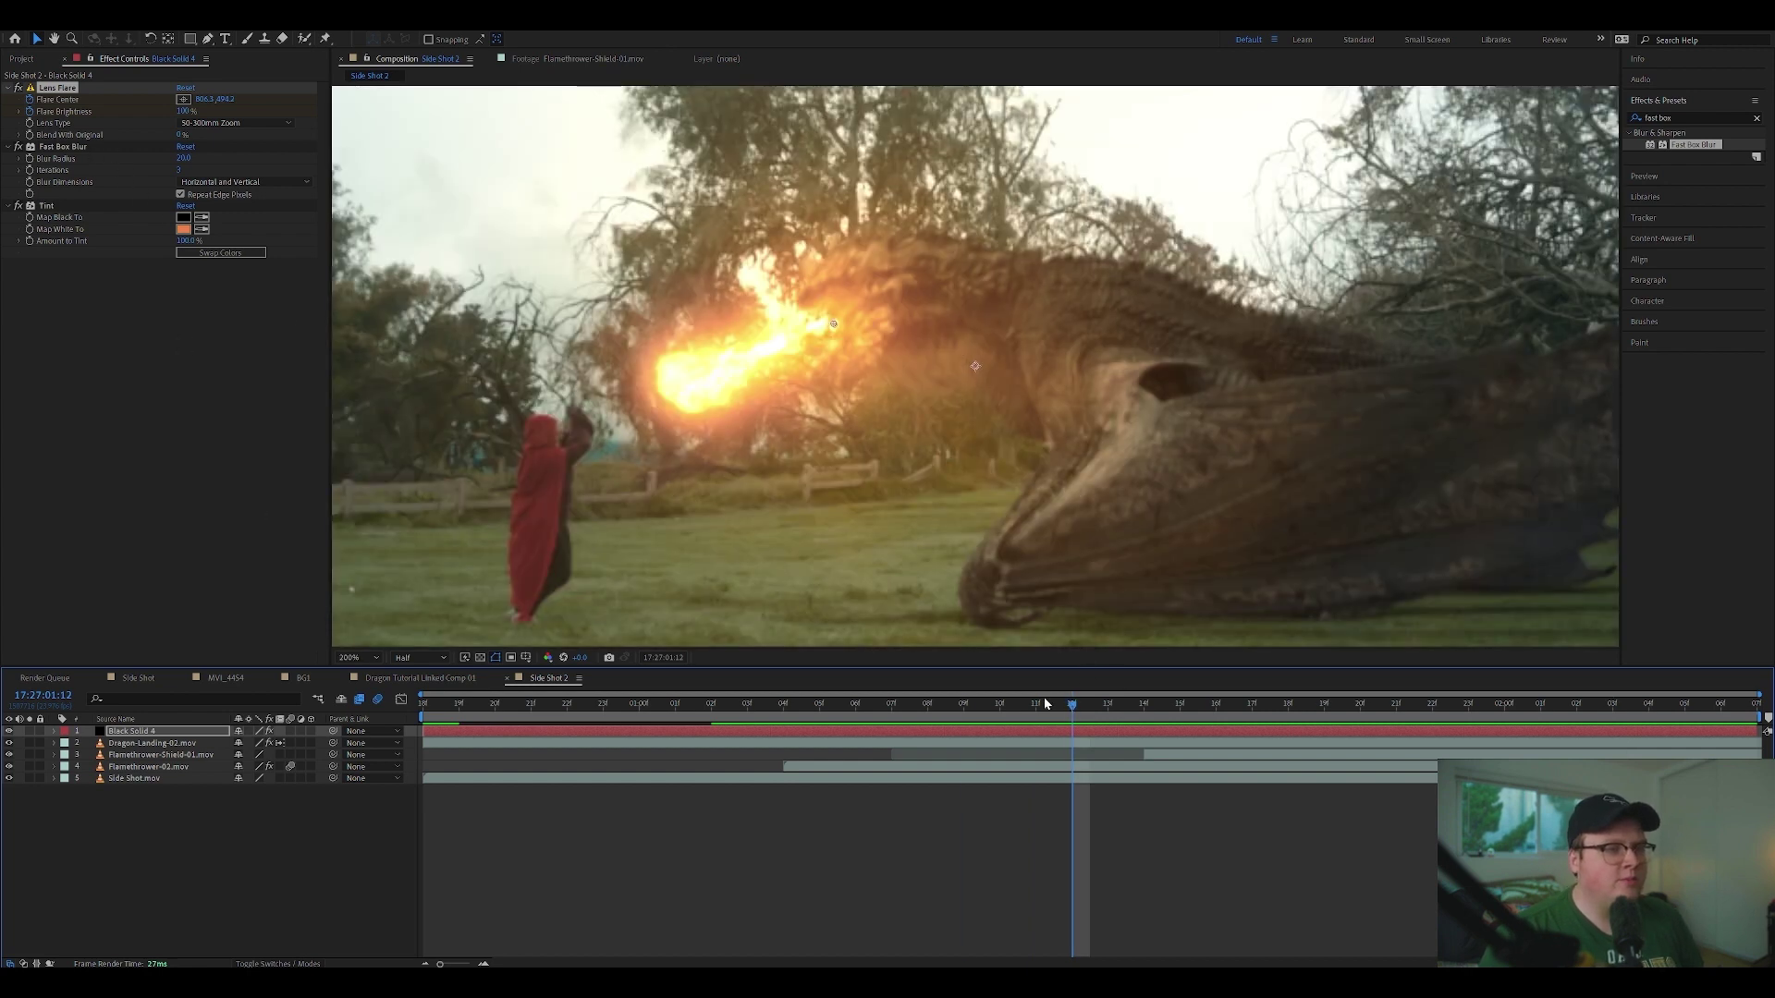
Step: Add the expression wiggle(8,20) to the Lens Flare's Flare Brightness and preview the flicker from 17:27:01:04
{"action": "key", "text": "space"}
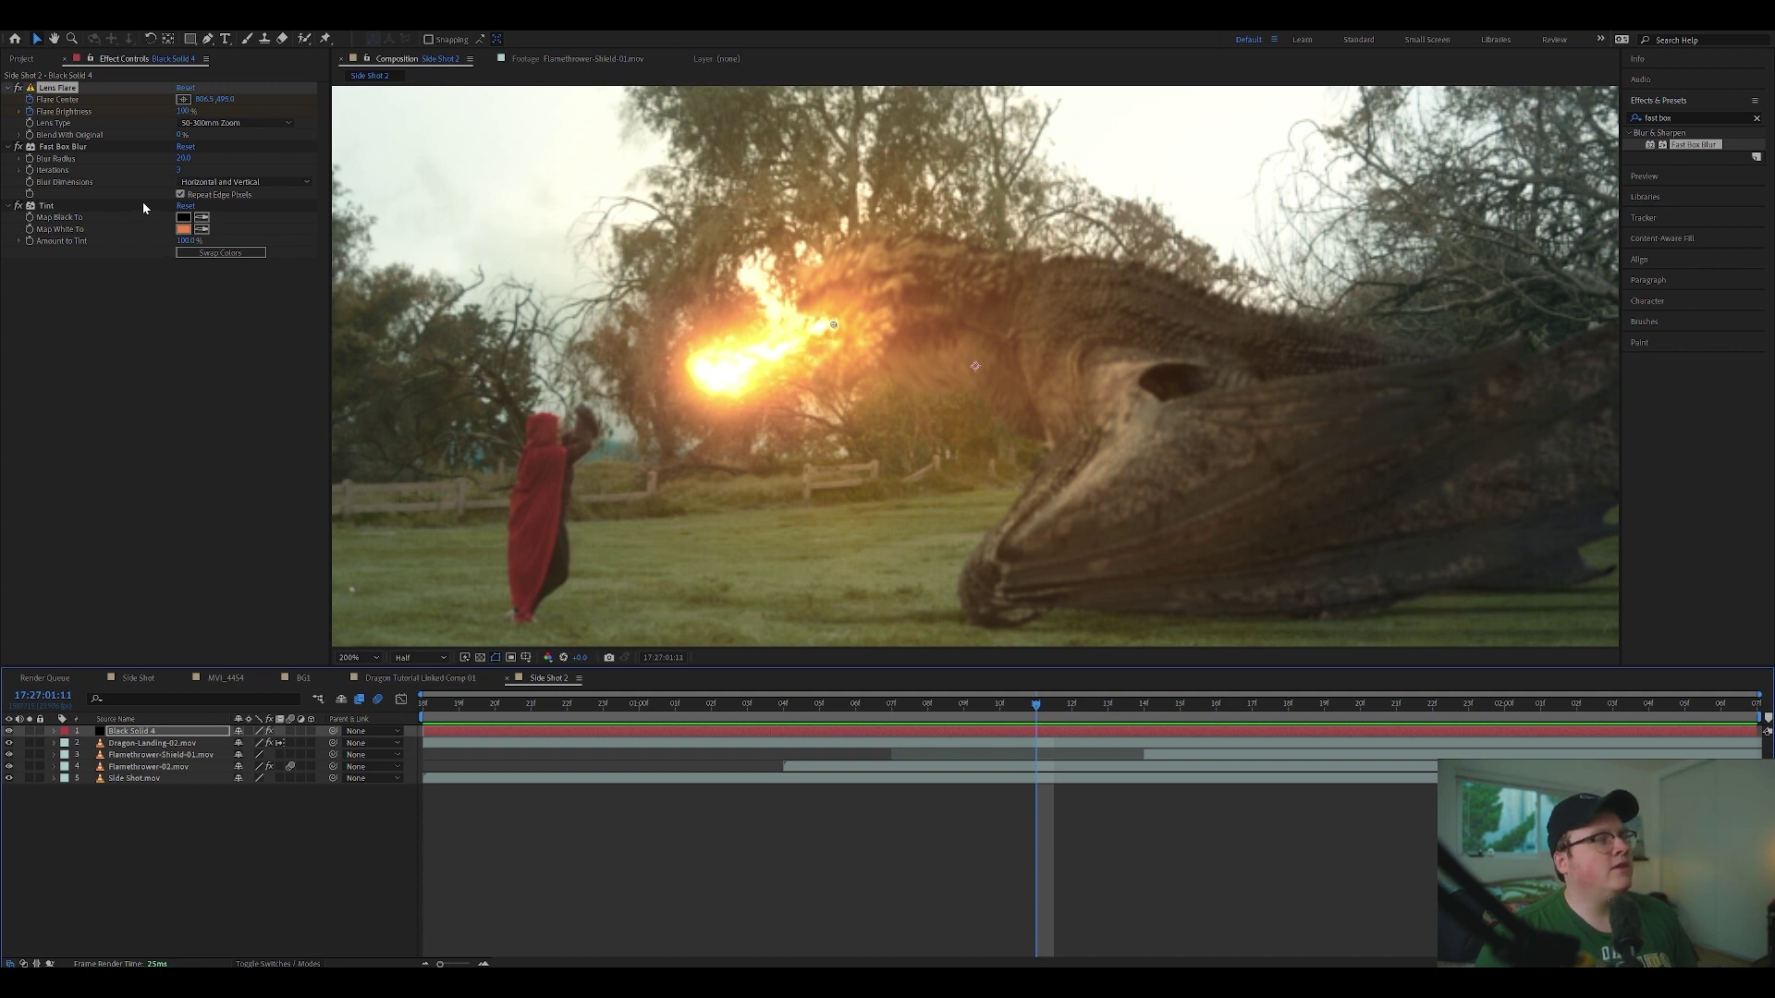
{"action": "left_click", "coordinate": [30, 113], "text": "alt"}
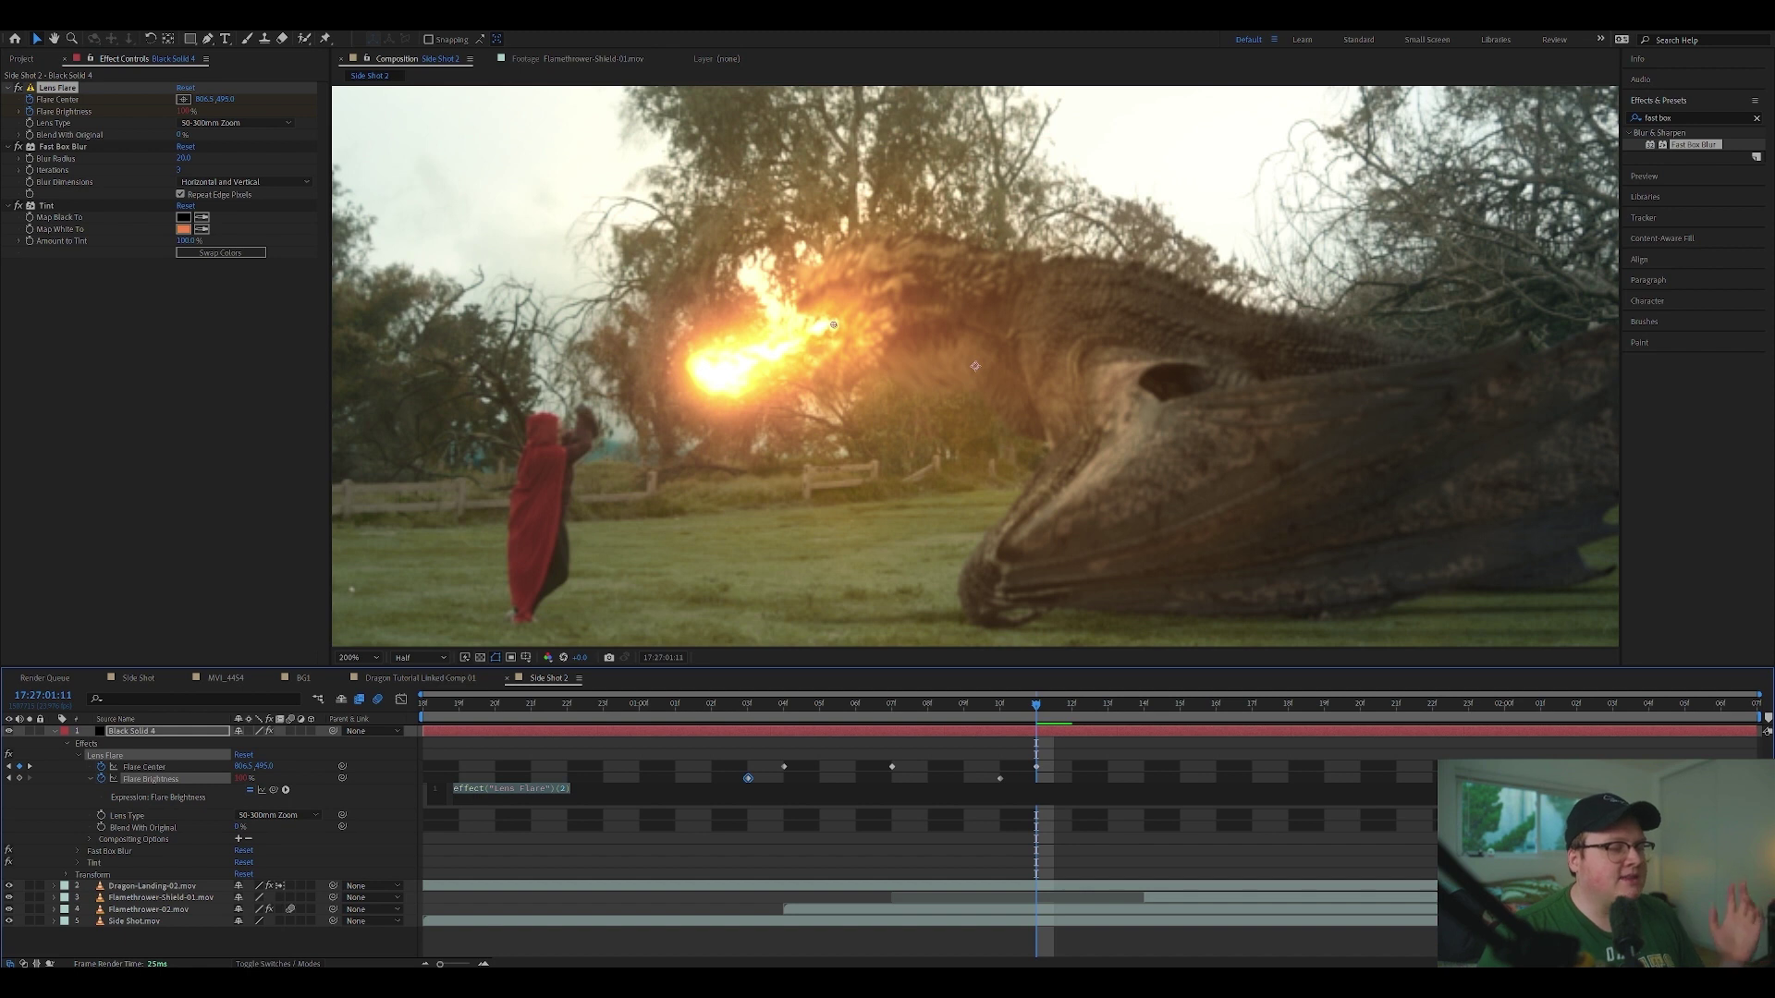
{"action": "key", "text": "BackSpace"}
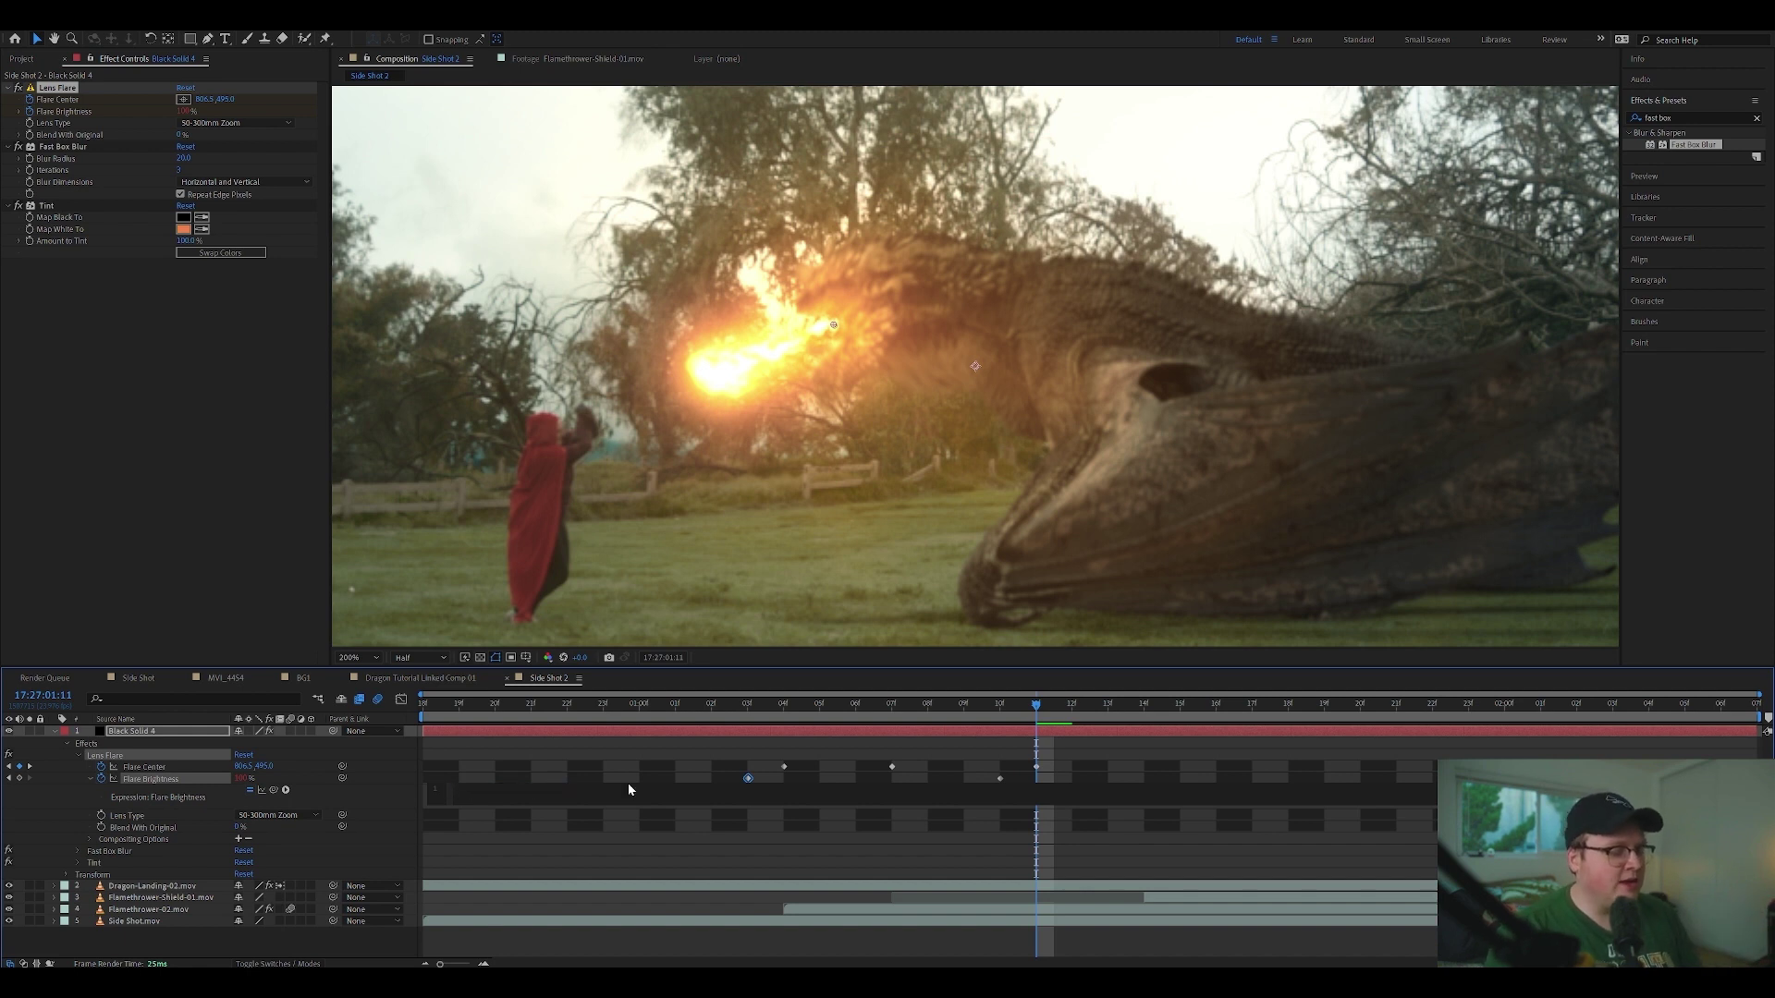
{"action": "type", "text": "wiggke"}
{"action": "key", "text": "BackSpace"}
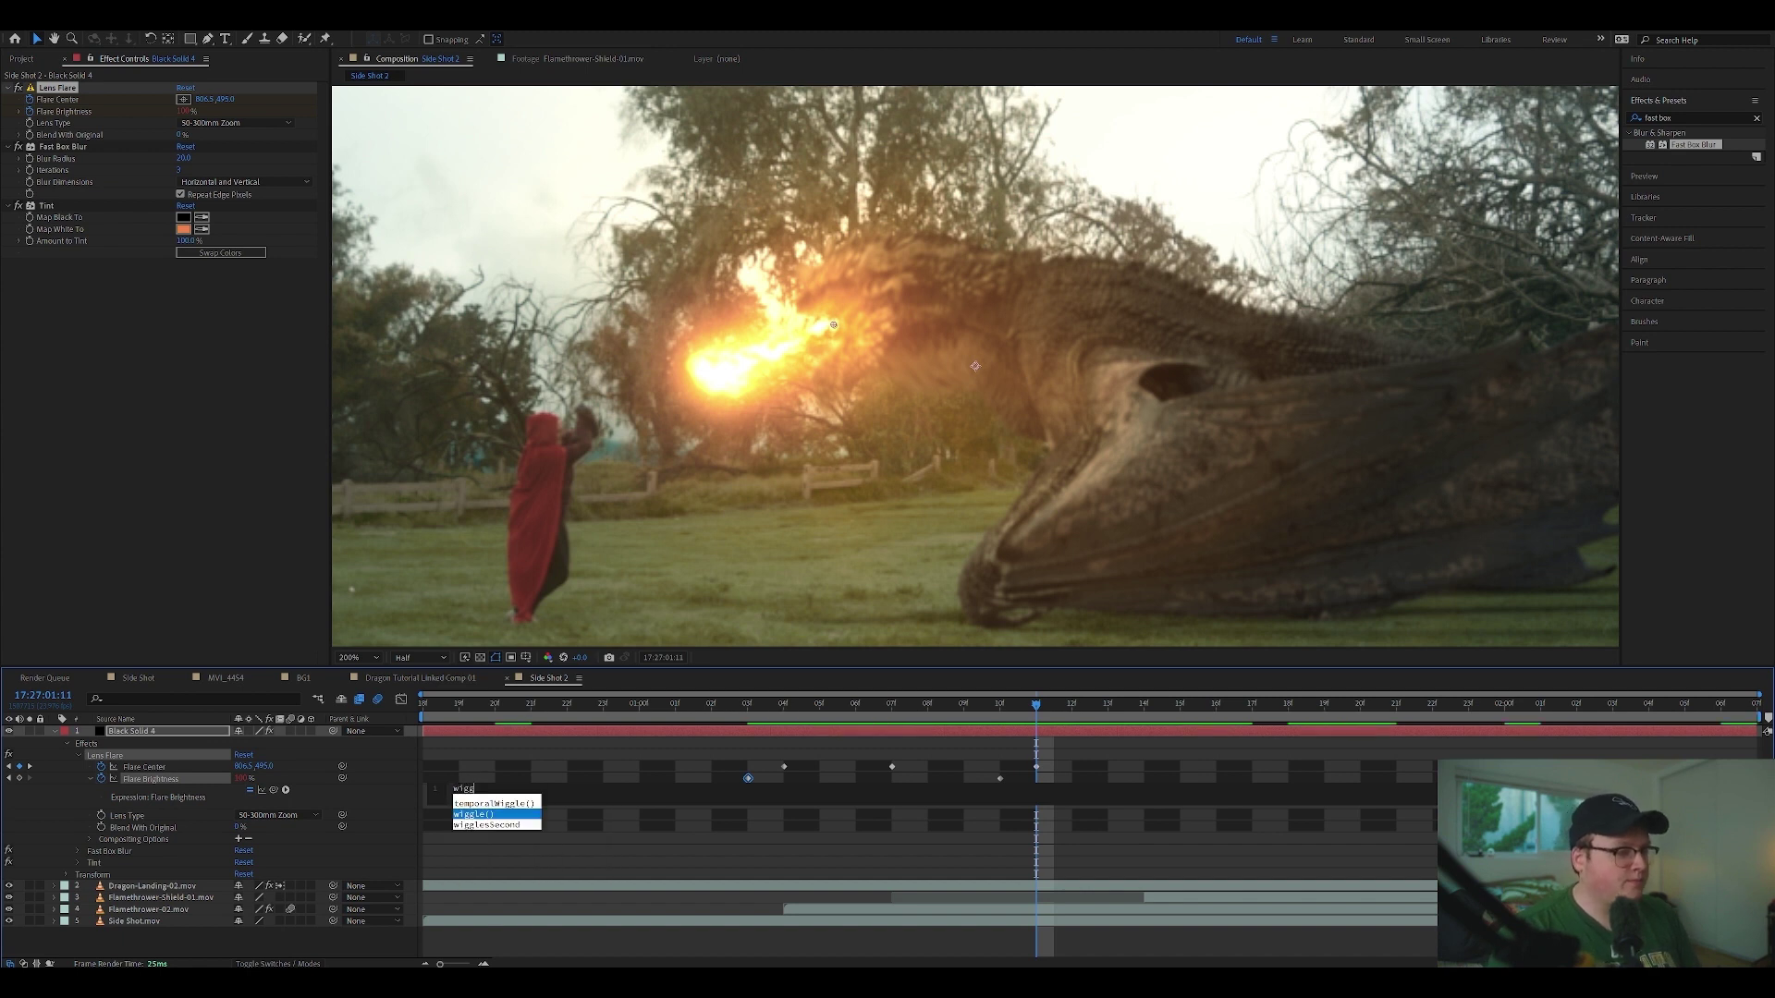
{"action": "type", "text": "le"}
{"action": "key", "text": "Return"}
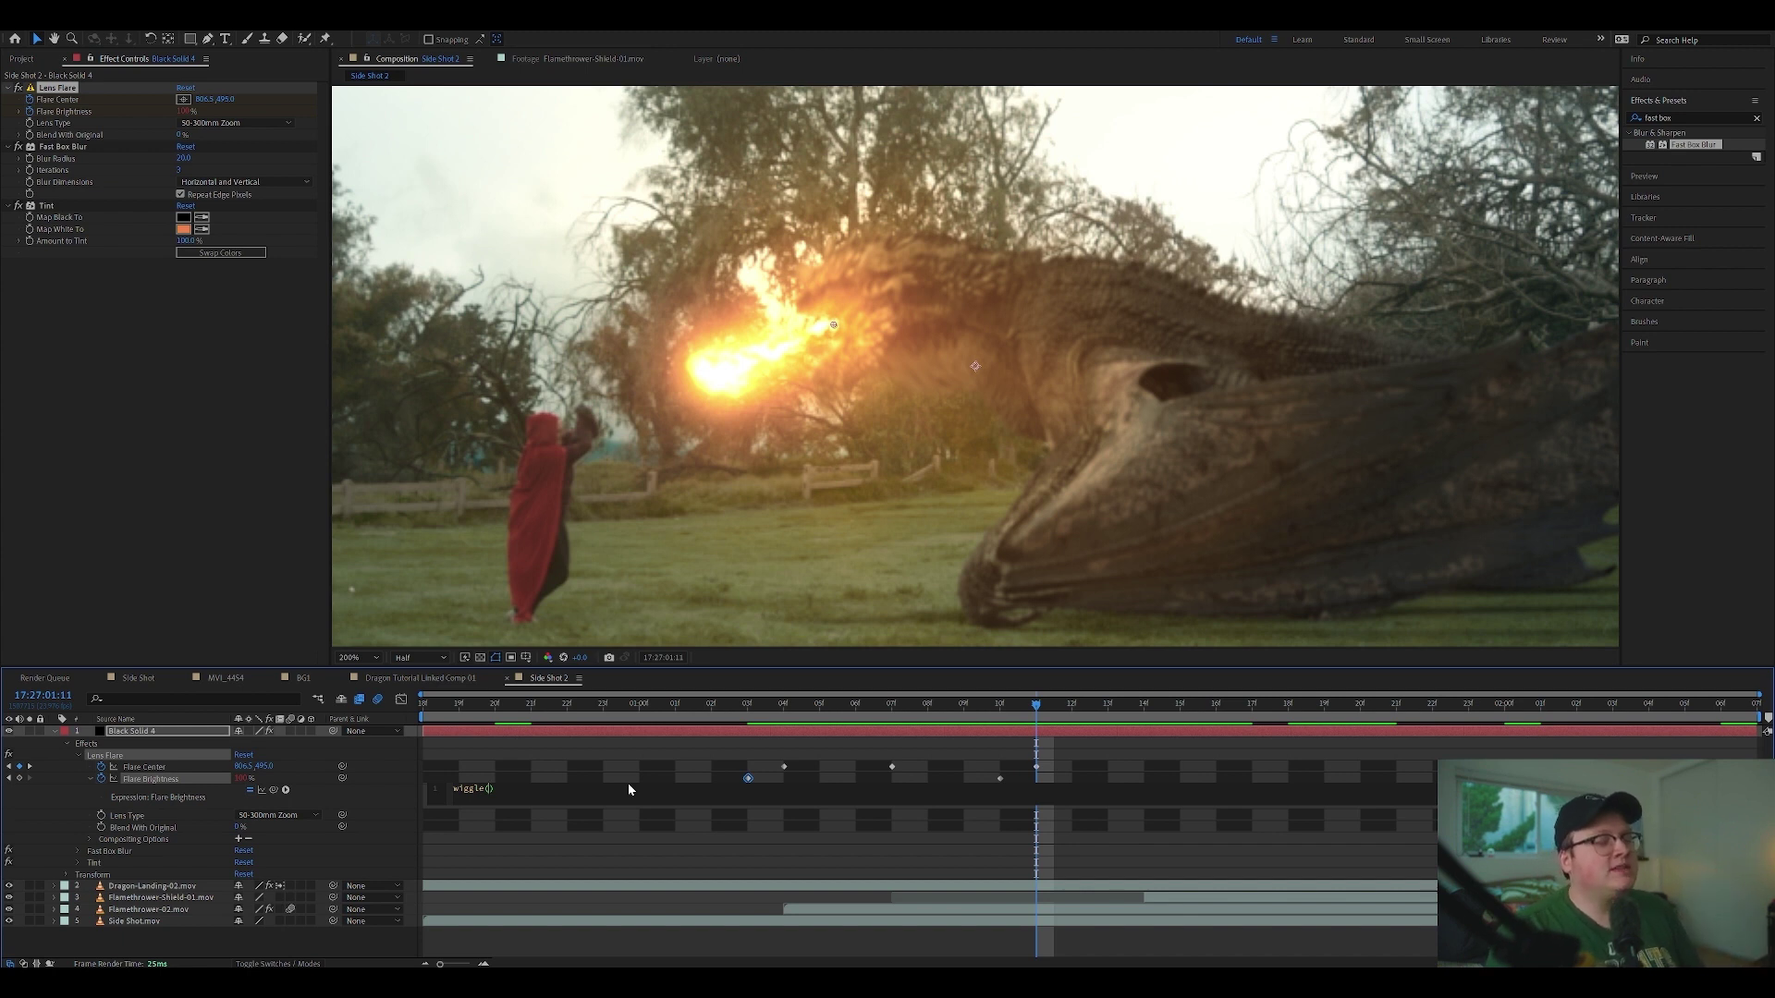
{"action": "type", "text": "8,20"}
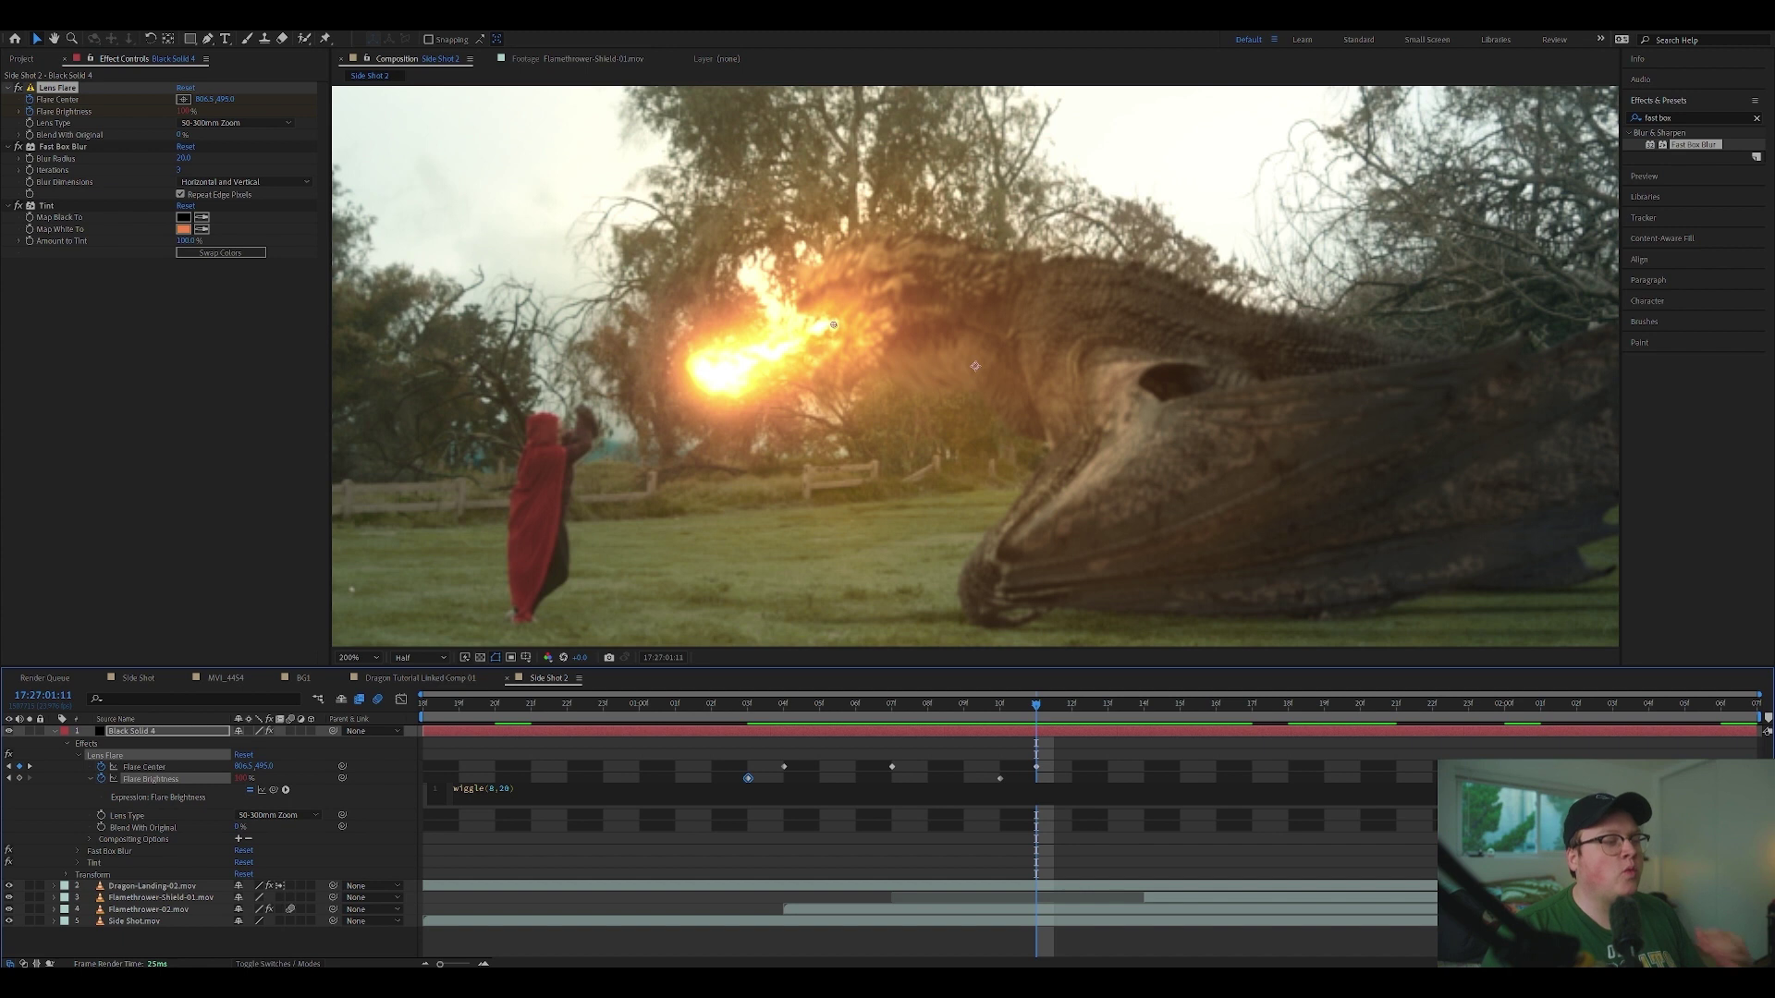
{"action": "left_click", "coordinate": [657, 758]}
{"action": "left_click_drag", "start_coordinate": [1036, 706], "coordinate": [784, 710]}
{"action": "key", "text": "space"}
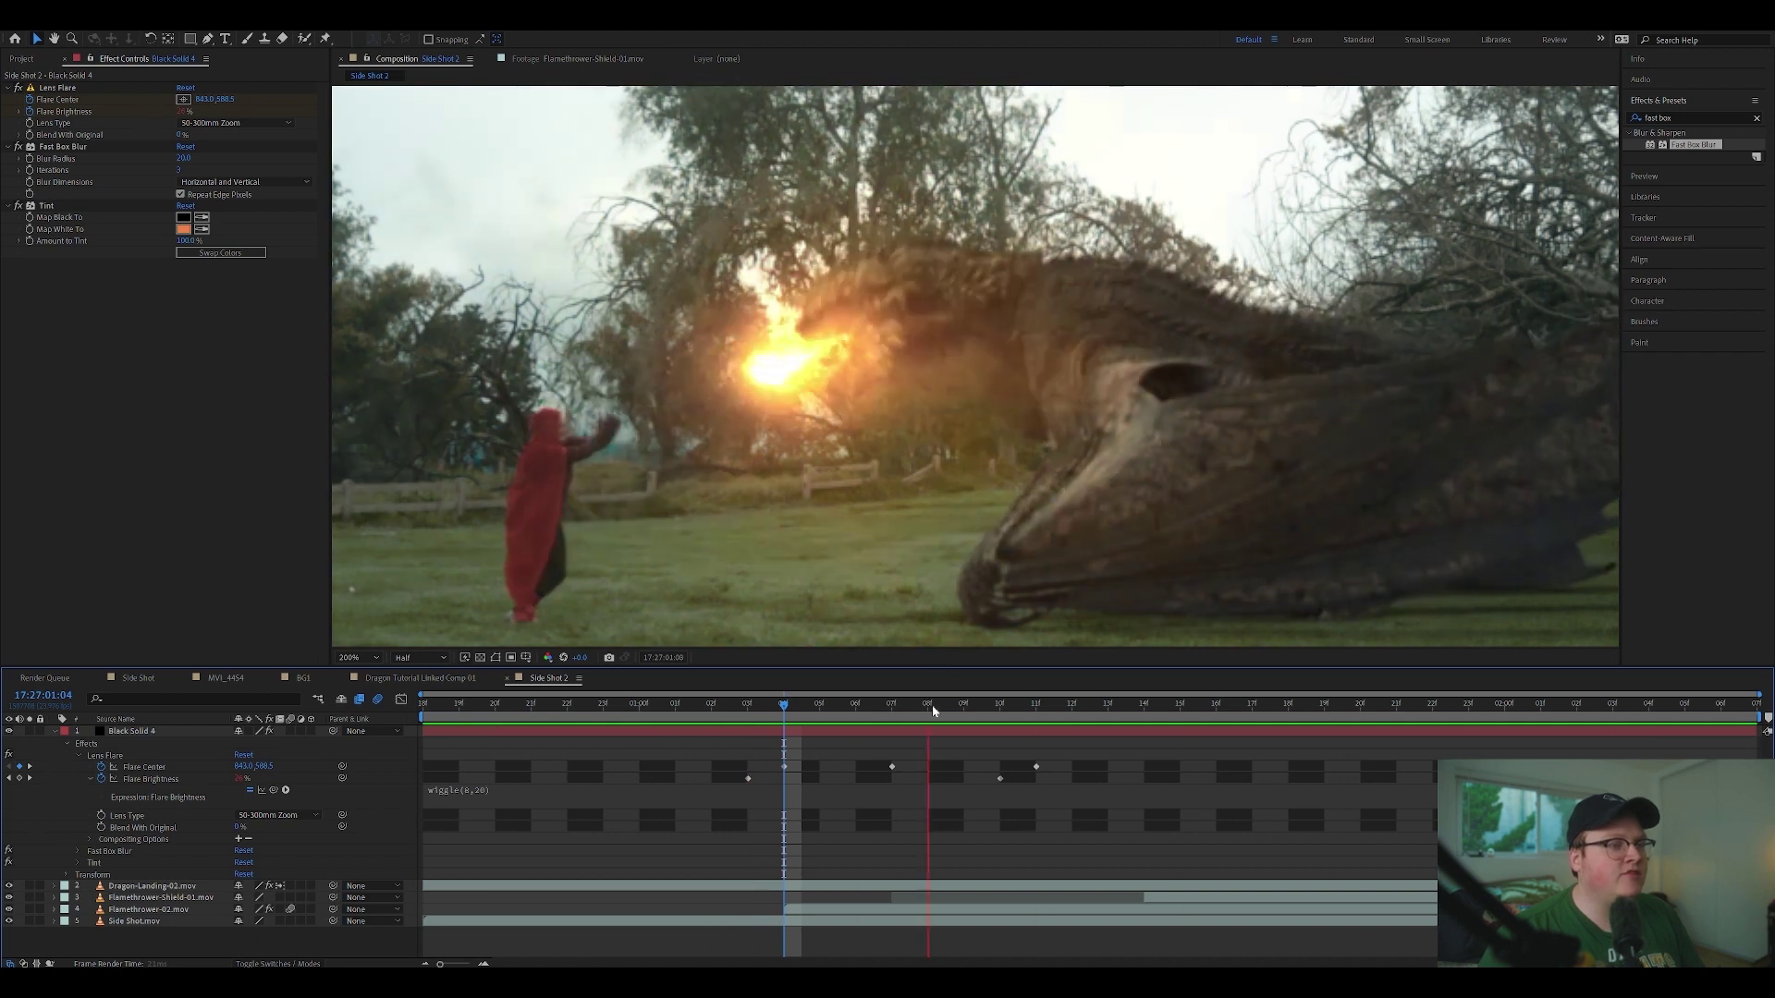
{"action": "key", "text": "space"}
Step: Change the wiggle amplitude in the Flare Brightness expression and preview the flicker from 17:27:01:05
{"action": "left_click", "coordinate": [492, 788]}
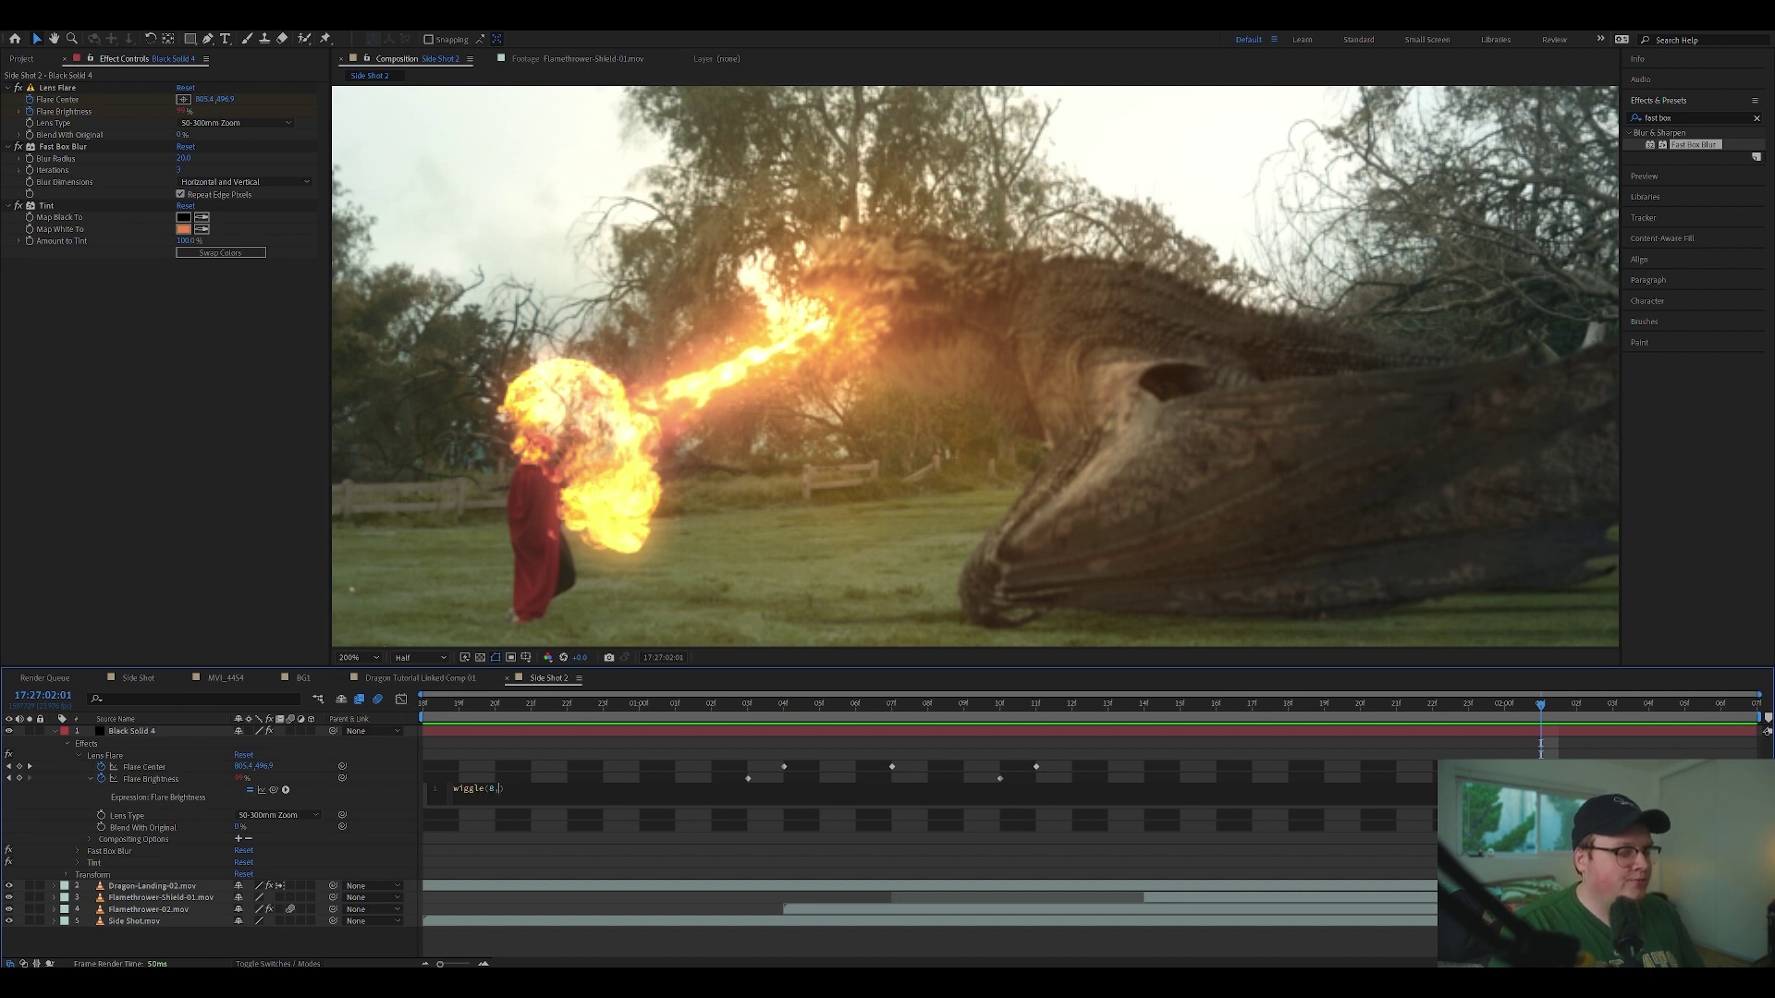
{"action": "left_click", "coordinate": [1037, 776]}
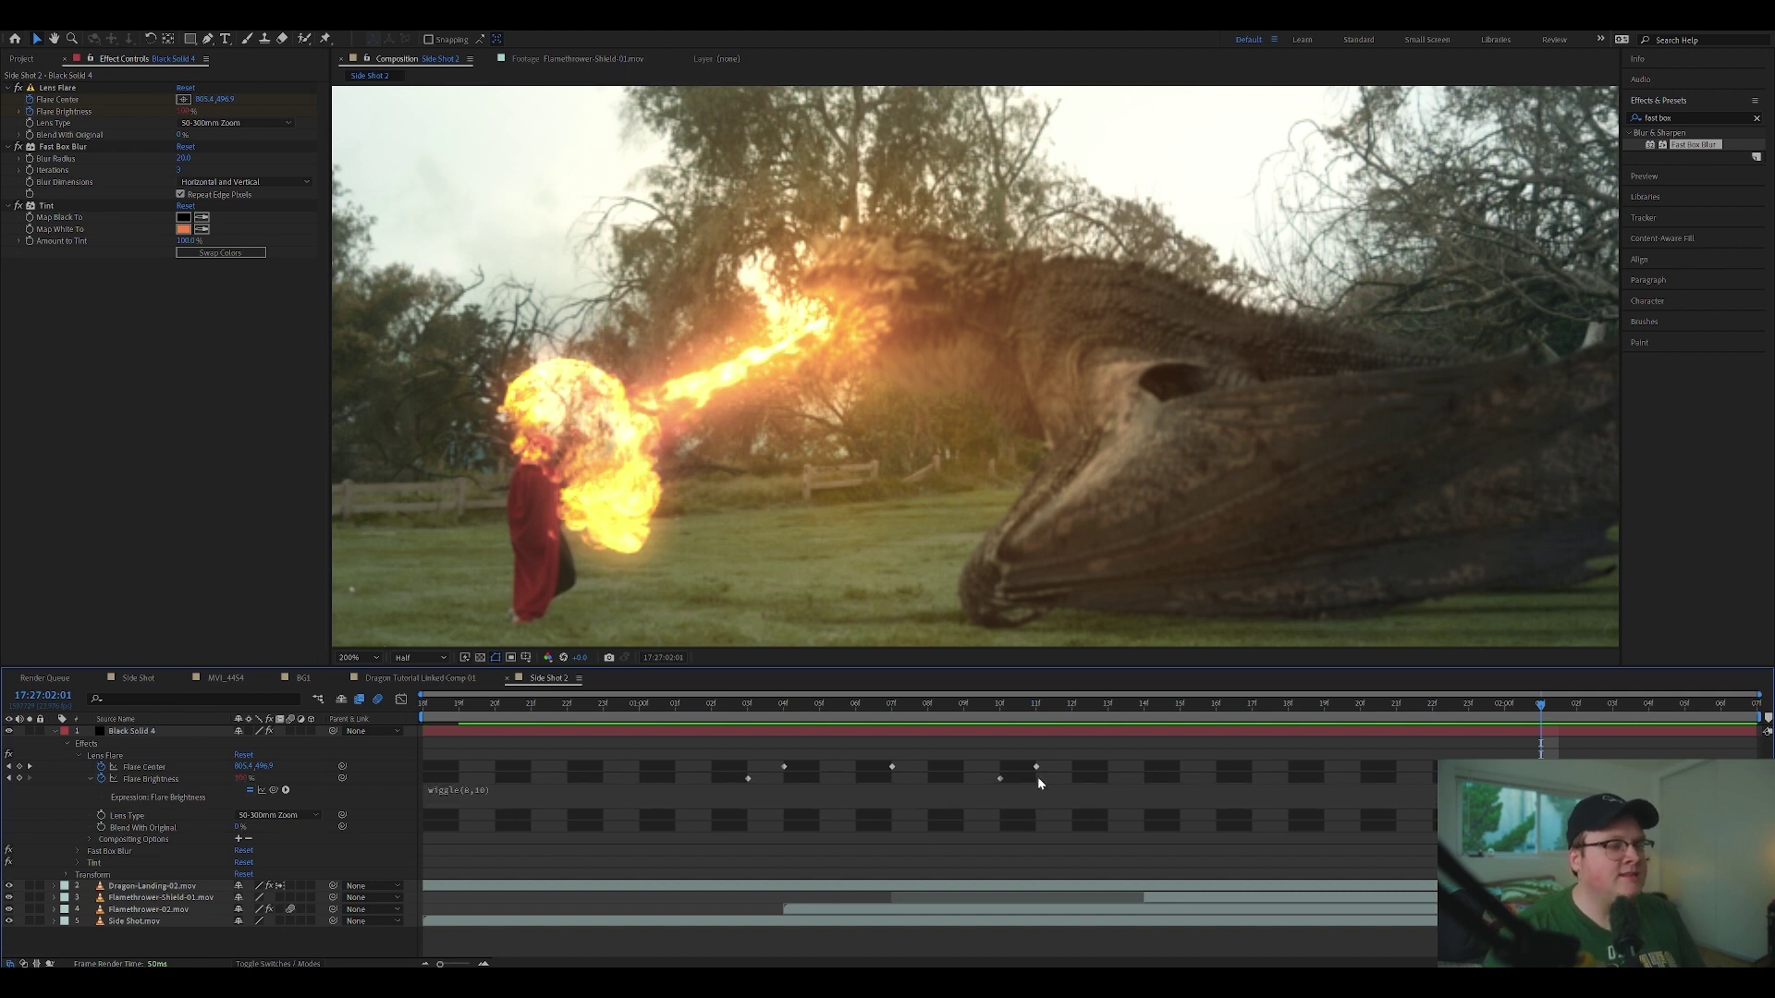
{"action": "left_click", "coordinate": [817, 707]}
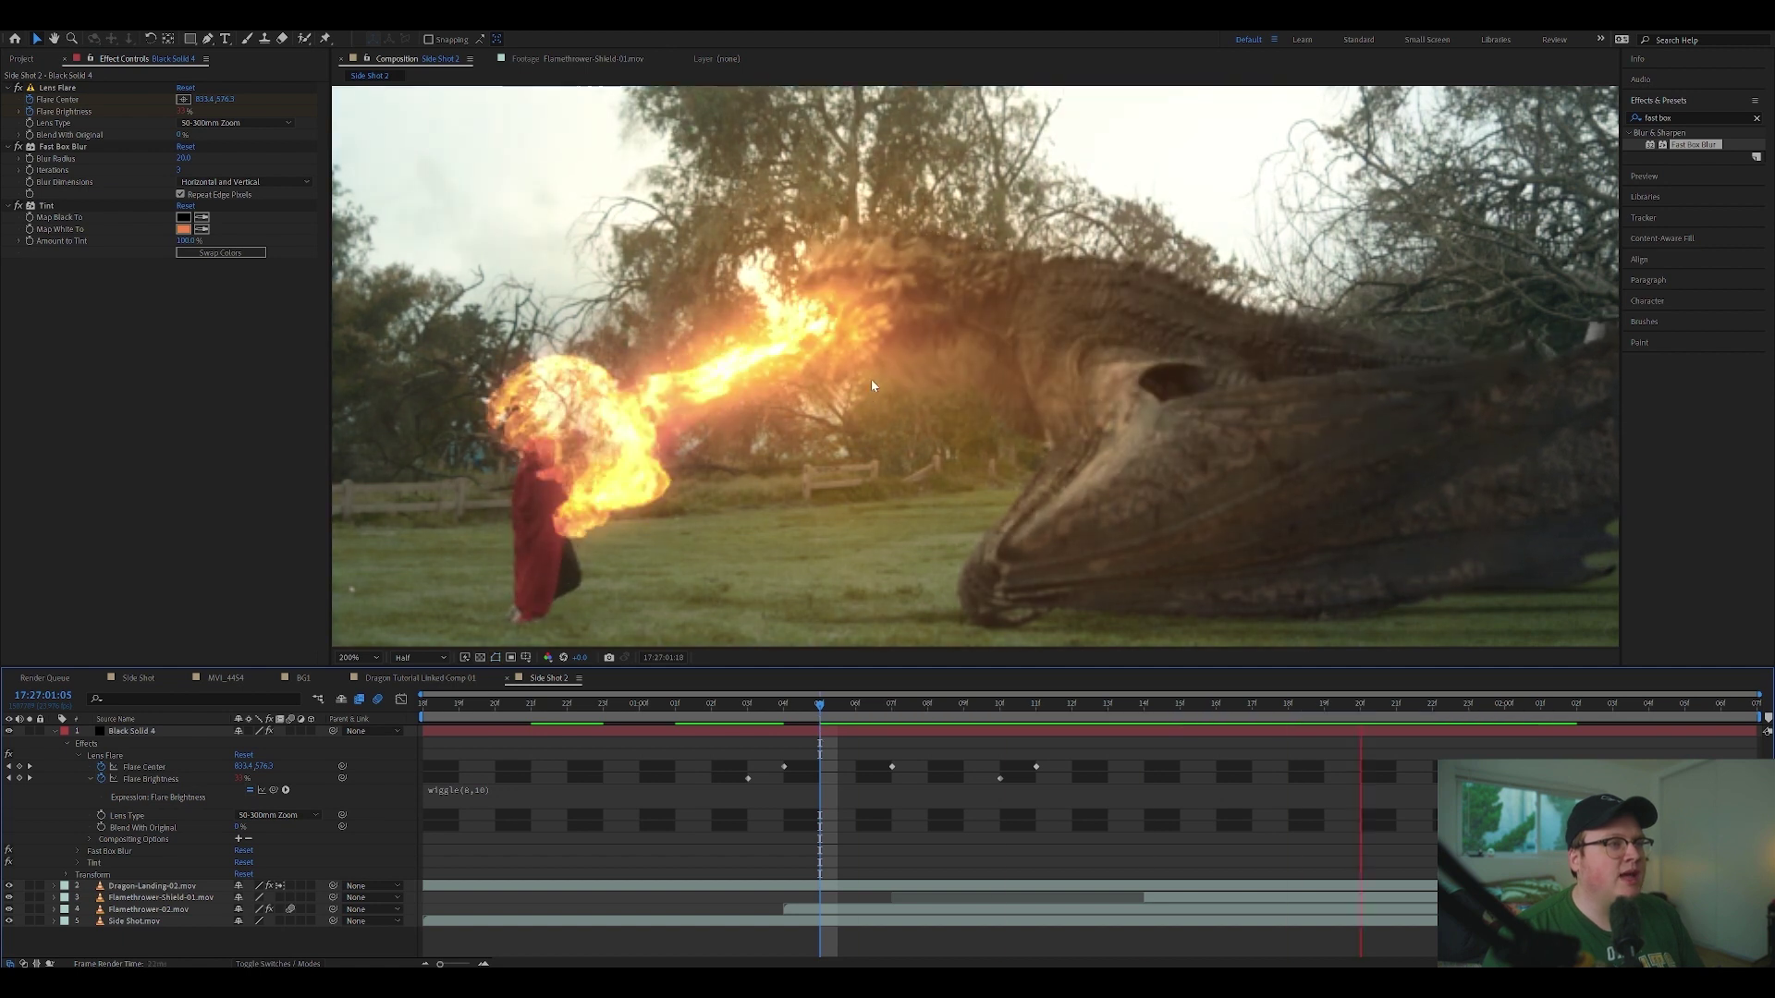
{"action": "key", "text": "space"}
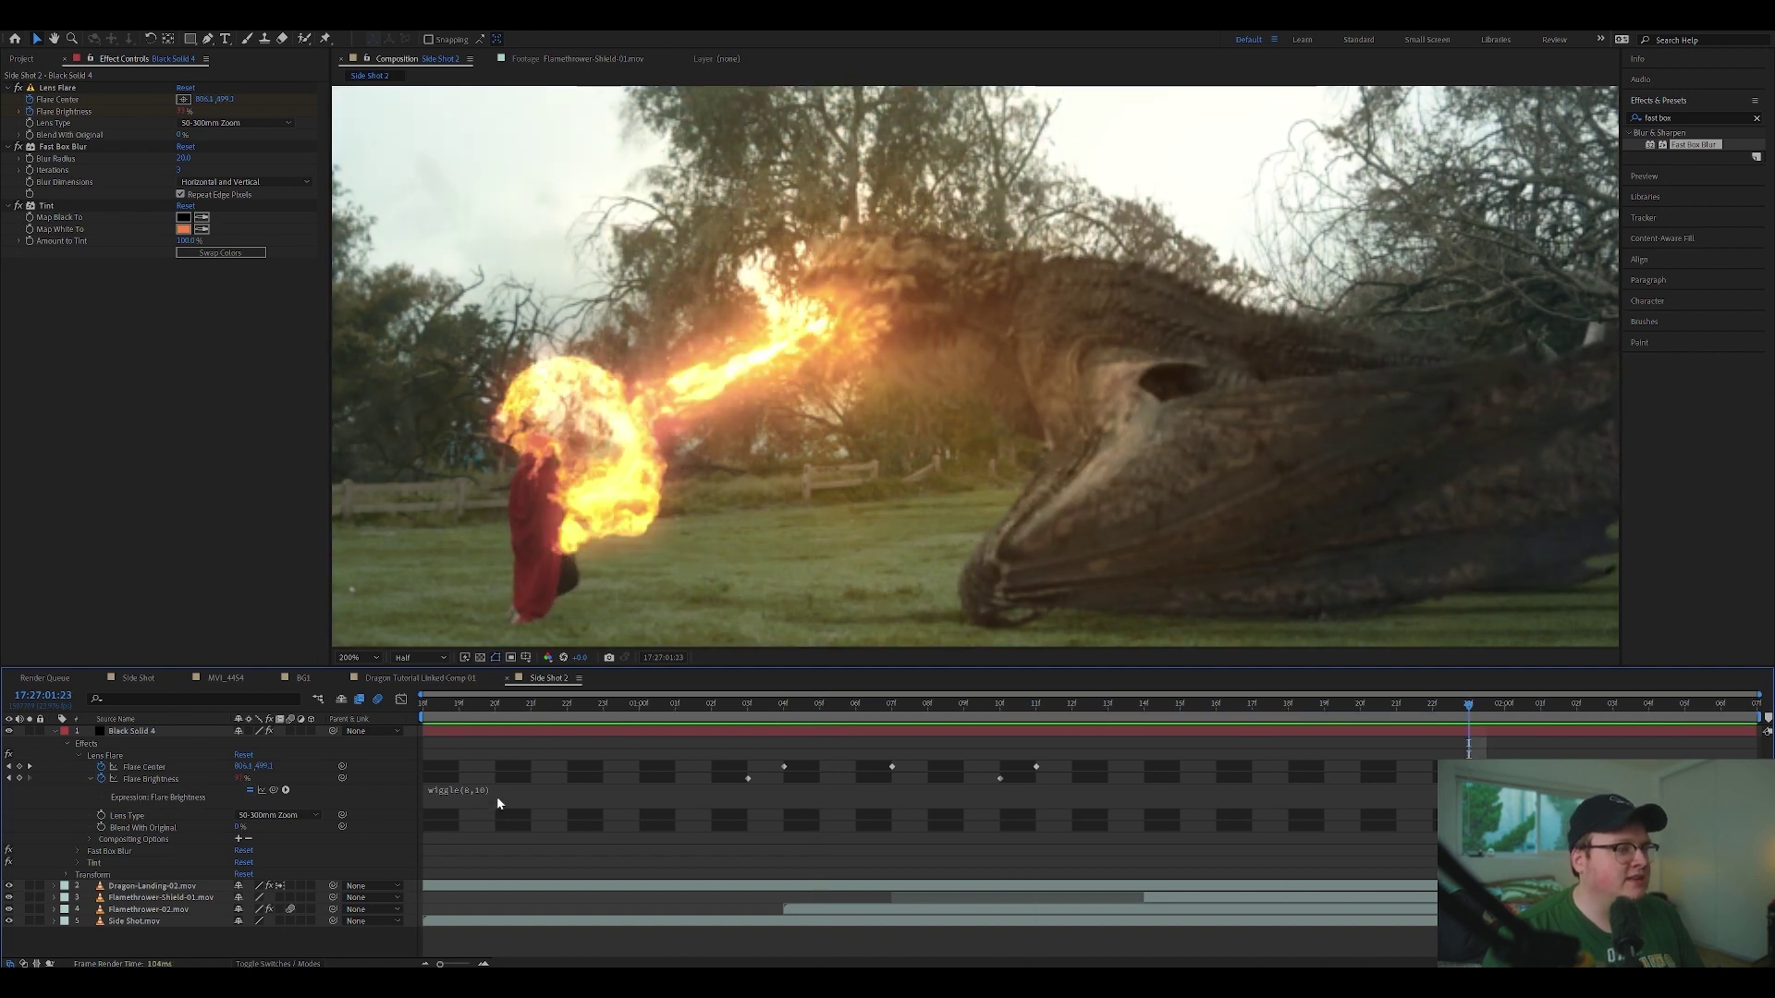
Step: Set the wiggle frequency in the Flare Brightness expression to 12 and preview the fire breath from 17:27:01:02
{"action": "left_click", "coordinate": [478, 797]}
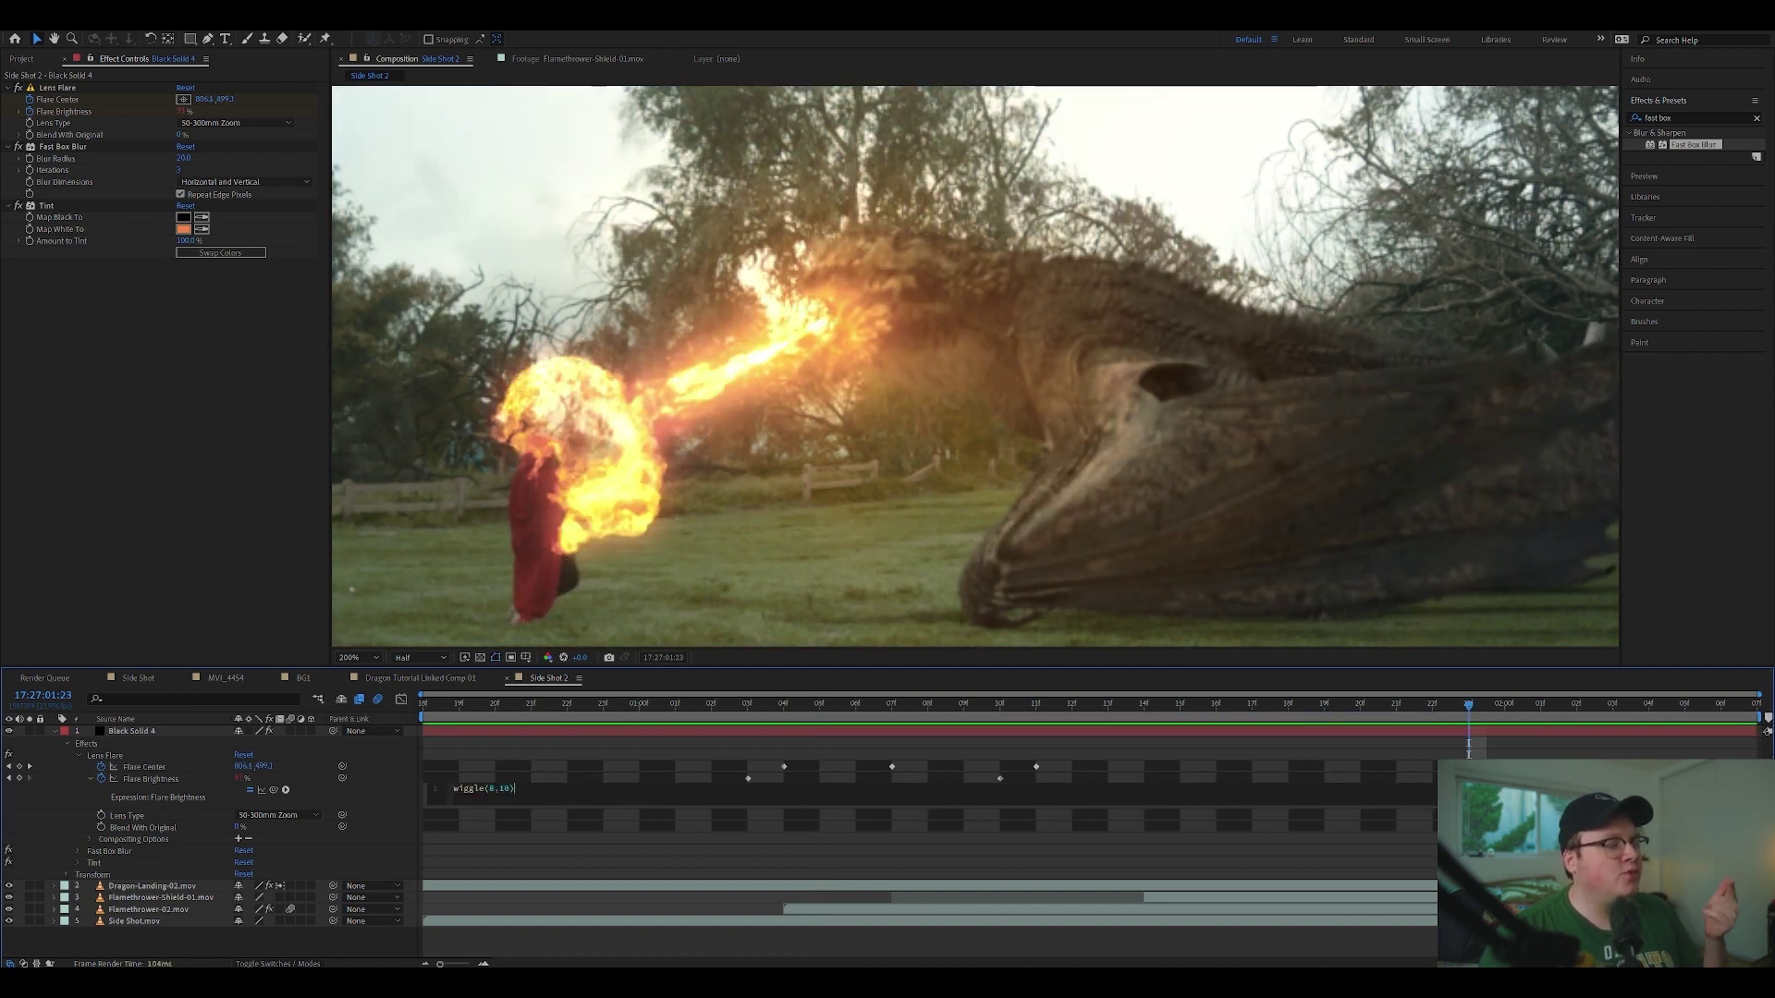
{"action": "key", "text": "BackSpace"}
{"action": "type", "text": "12"}
{"action": "left_click", "coordinate": [806, 781]}
{"action": "key", "text": "space"}
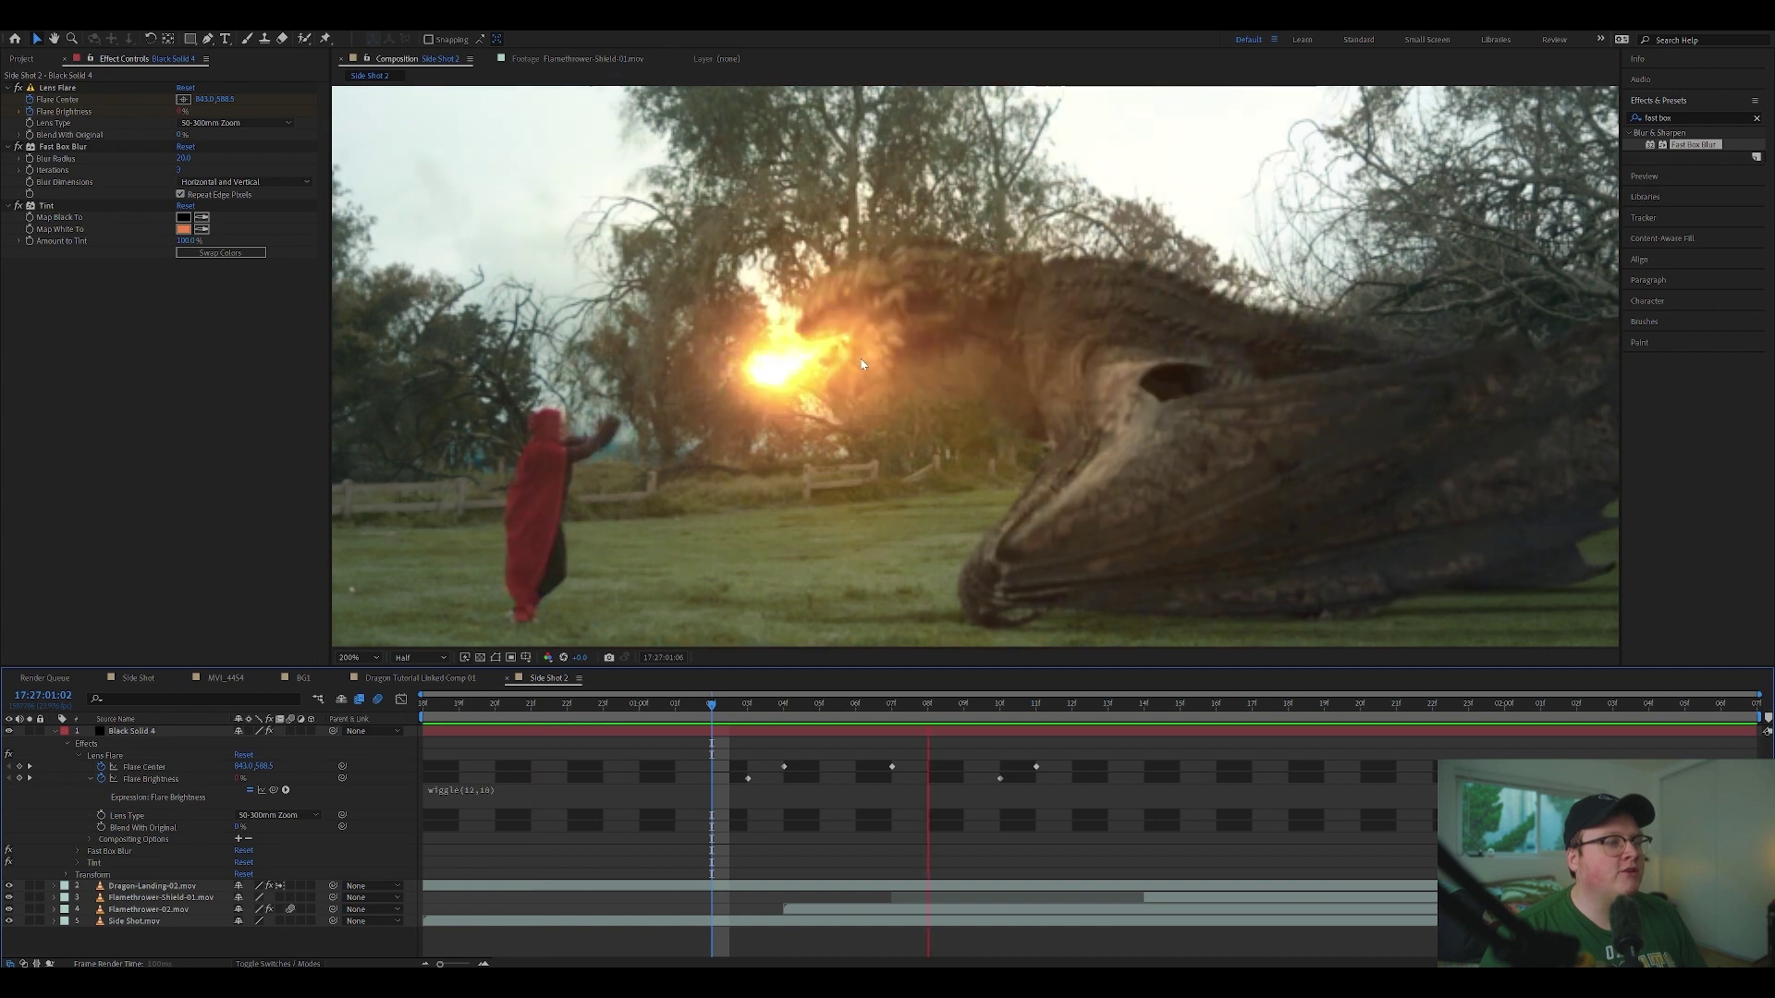
{"action": "left_click", "coordinate": [738, 732]}
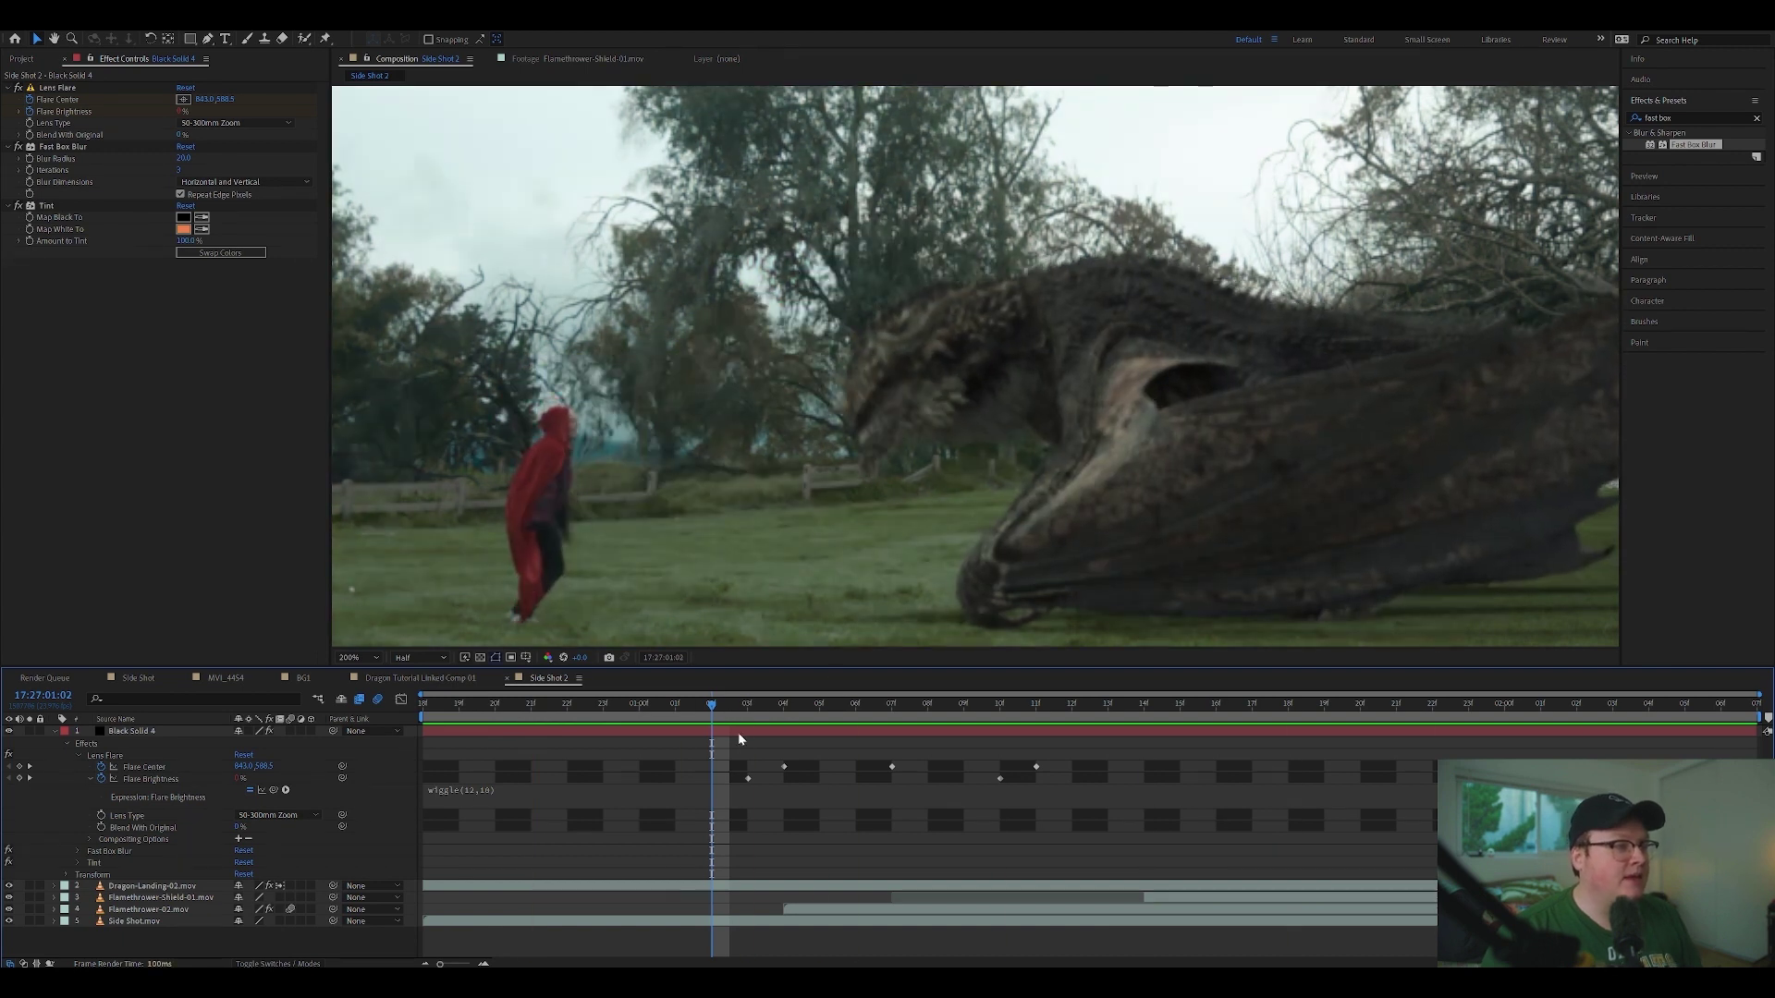
{"action": "left_click", "coordinate": [756, 728]}
{"action": "key", "text": "space"}
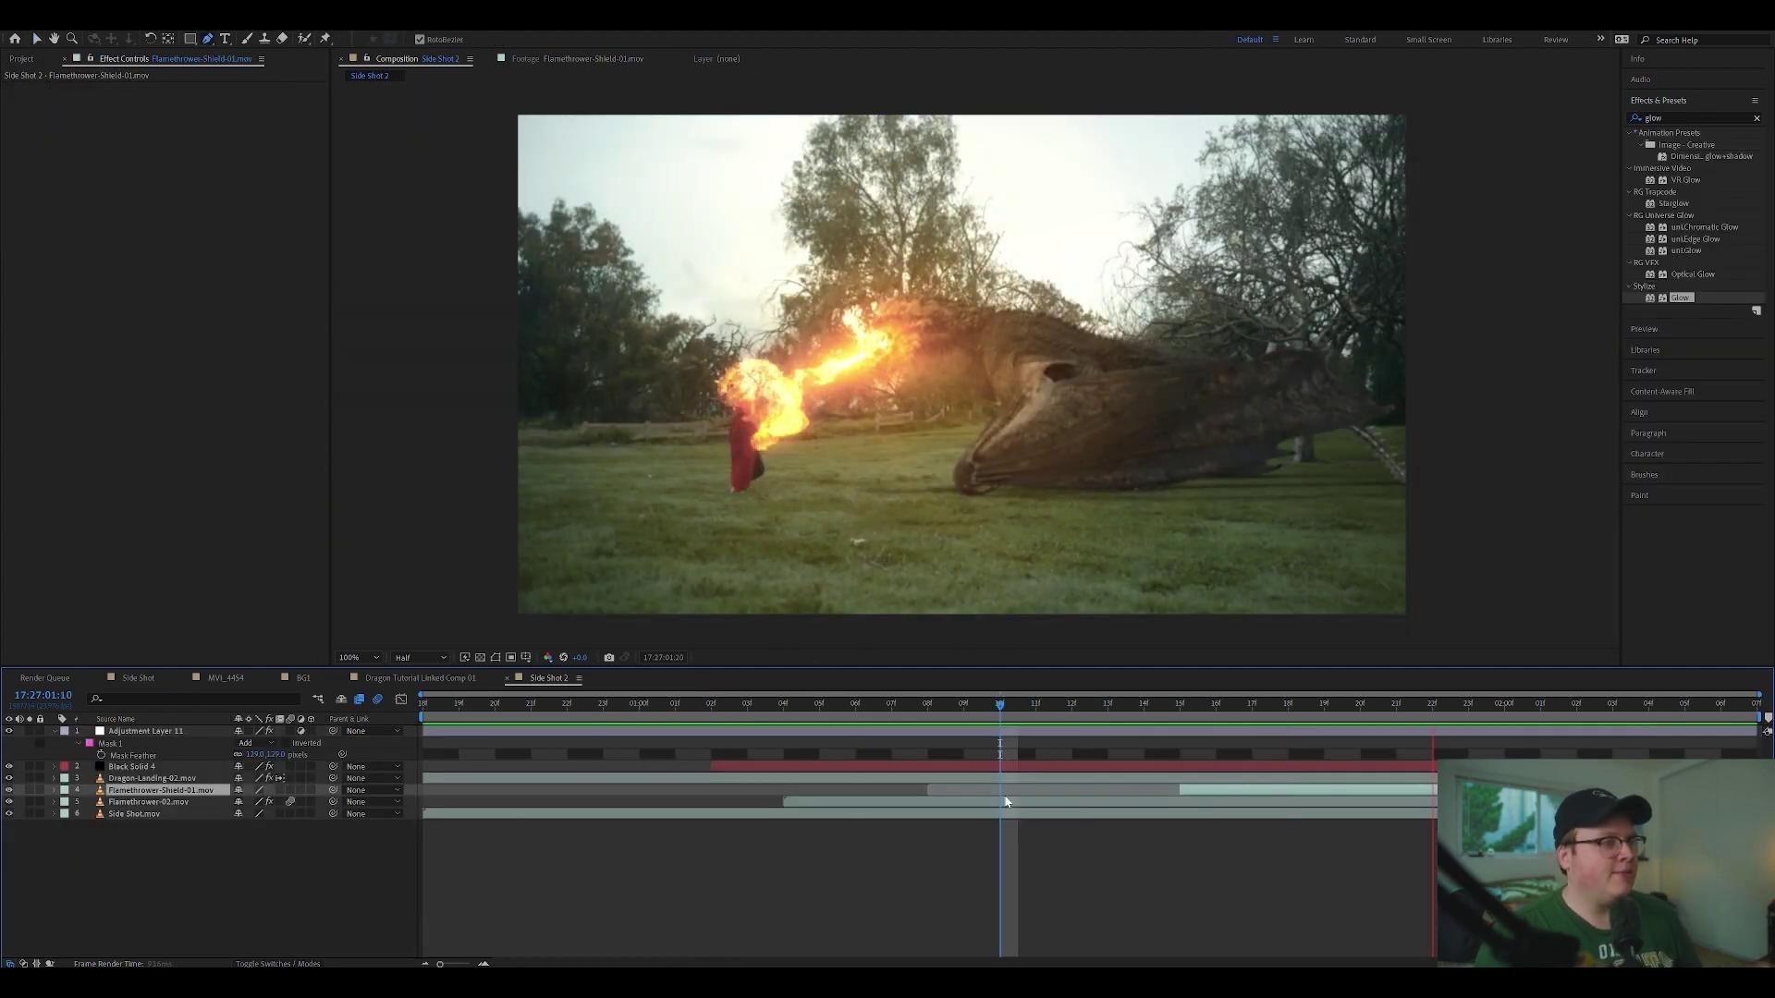
Step: Open the Side Shot CU.mov footage, scrub through the arm-raising action, and create a Side Shot CU composition from it
{"action": "left_click", "coordinate": [329, 895]}
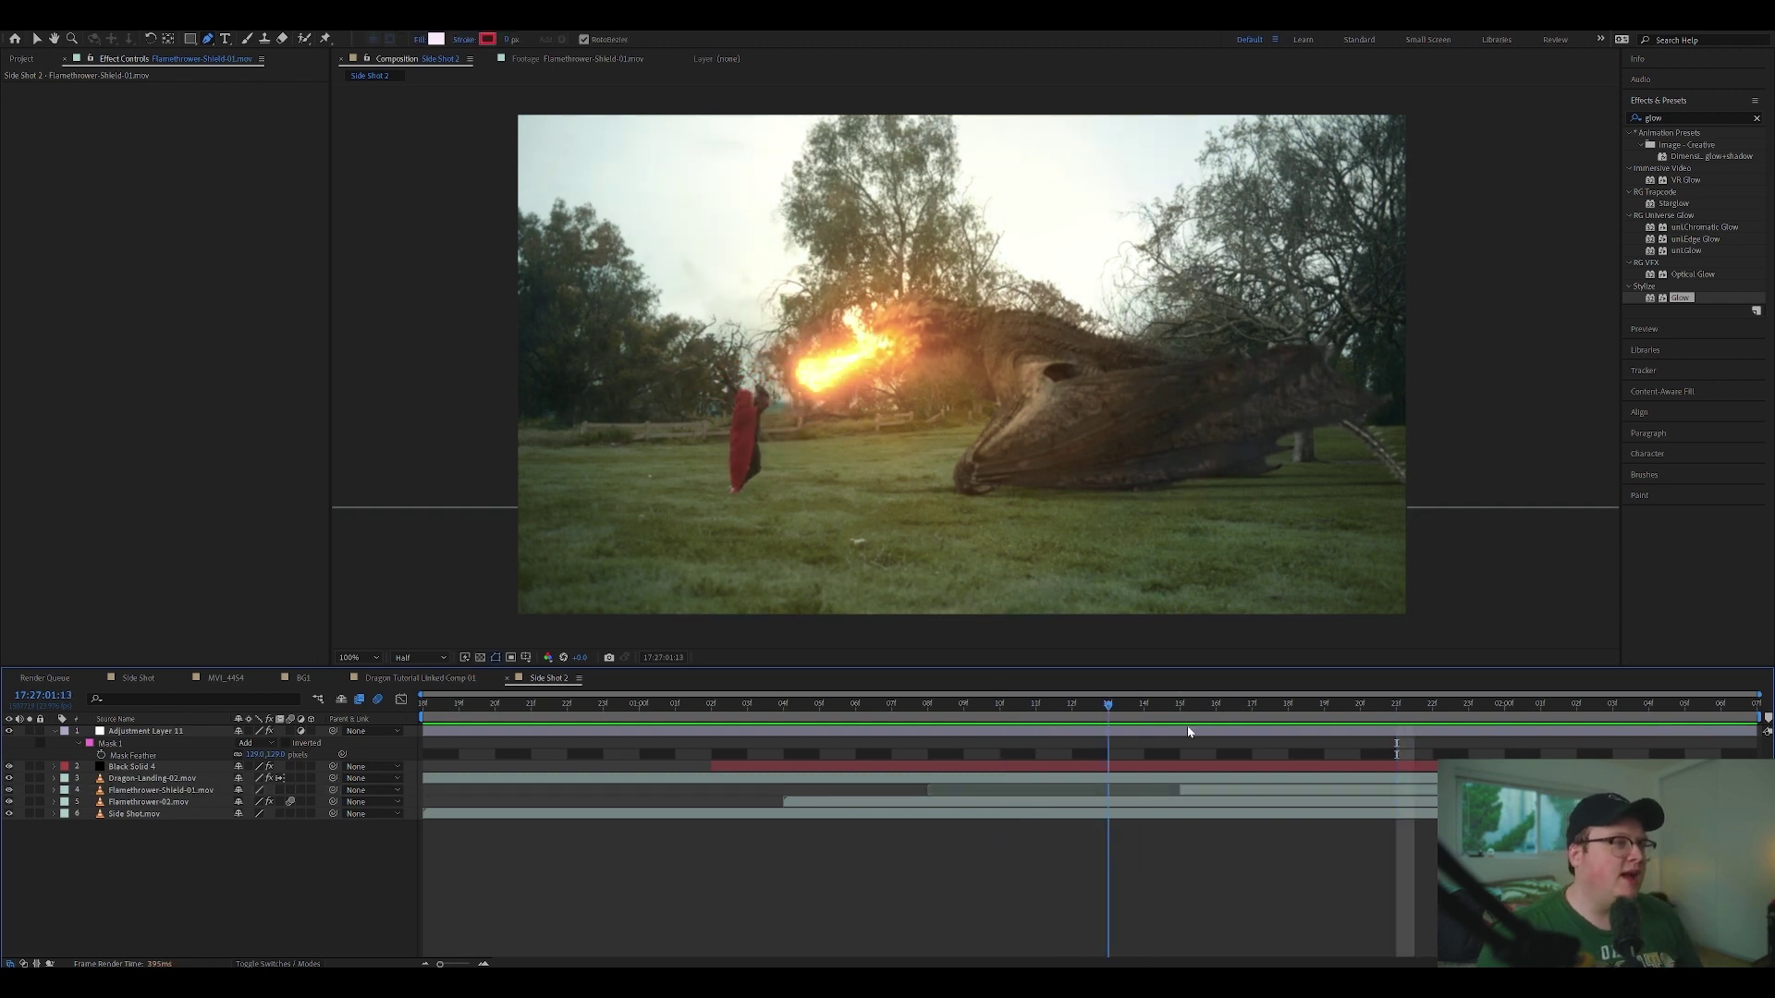
{"action": "left_click", "coordinate": [22, 58]}
{"action": "double_click", "coordinate": [111, 252]}
{"action": "scroll", "coordinate": [1070, 364], "scroll_direction": "up", "scroll_amount": 3}
{"action": "left_click_drag", "start_coordinate": [1087, 364], "coordinate": [1013, 366]}
{"action": "left_click_drag", "start_coordinate": [379, 627], "coordinate": [566, 618]}
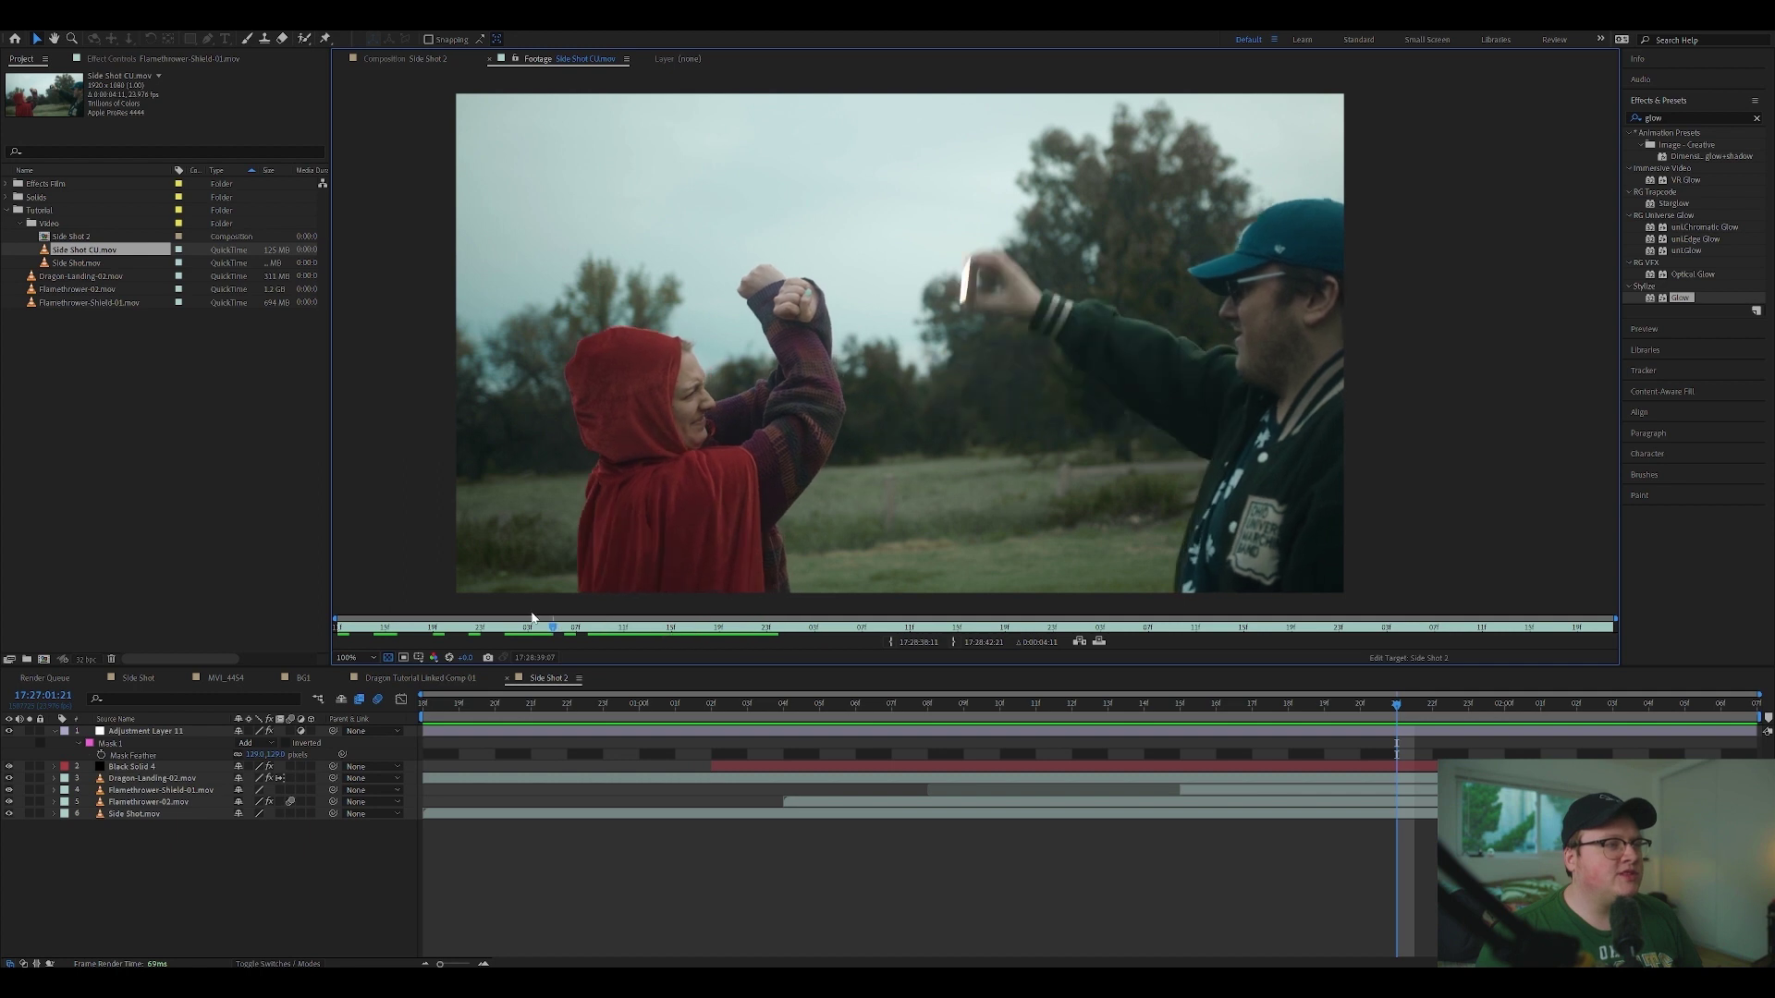
{"action": "left_click_drag", "start_coordinate": [629, 621], "coordinate": [515, 634]}
{"action": "key", "text": "space"}
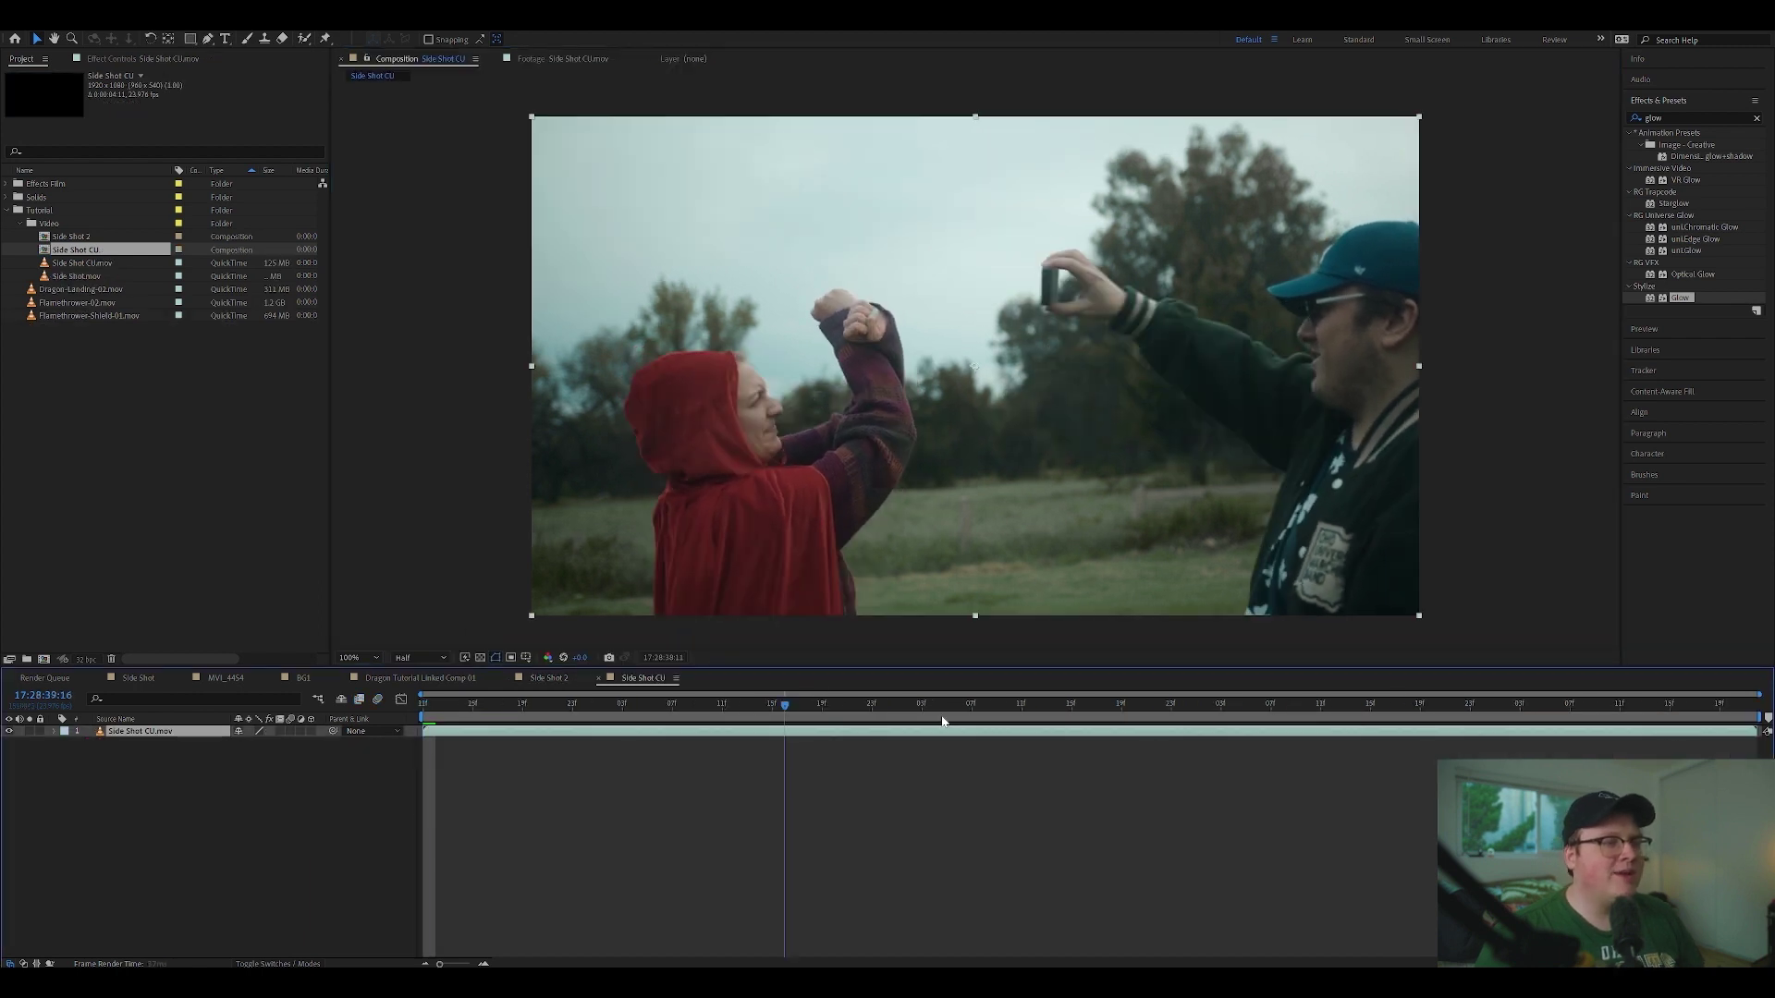
Step: Preview the Side Shot CU composition from its start and end the work area at 17:28:39:21
{"action": "left_click_drag", "start_coordinate": [422, 705], "coordinate": [351, 668]}
{"action": "key", "text": "space"}
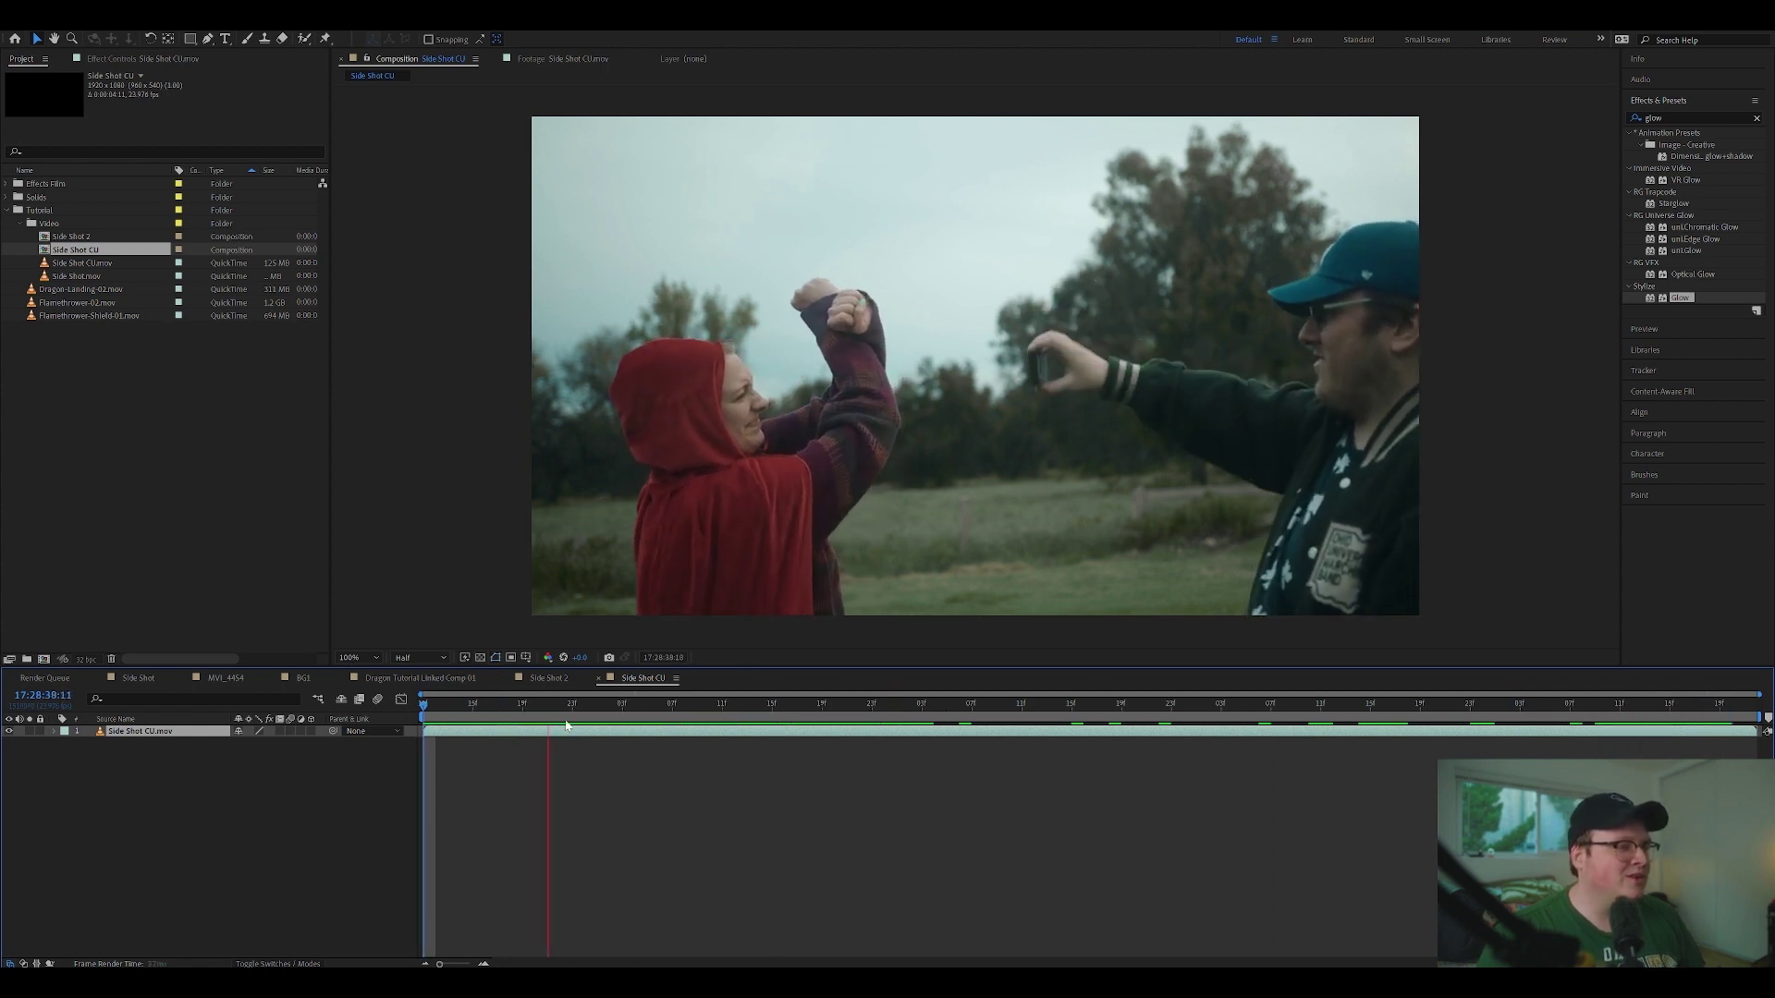
{"action": "left_click_drag", "start_coordinate": [693, 707], "coordinate": [847, 704]}
{"action": "left_click_drag", "start_coordinate": [1766, 717], "coordinate": [858, 719]}
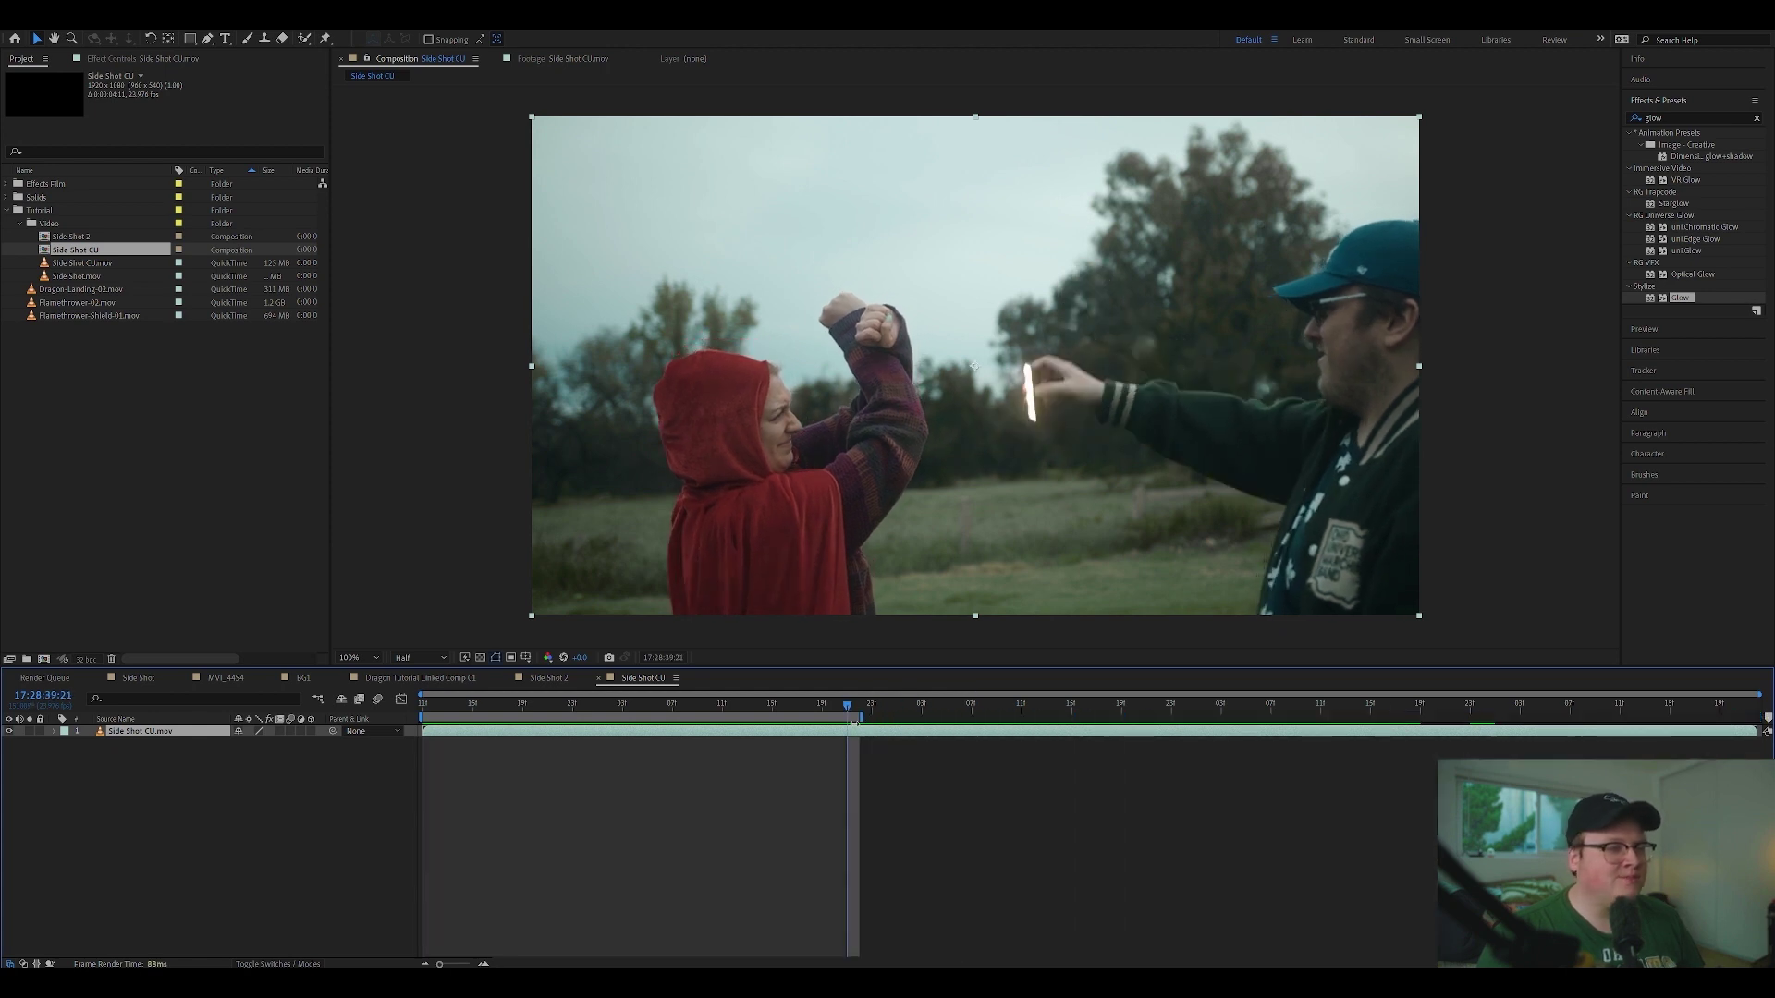
Step: Duplicate the Side Shot CU.mov layer and slide the top copy earlier until its frame shows the background without the man
{"action": "key", "text": "ctrl+shift+d"}
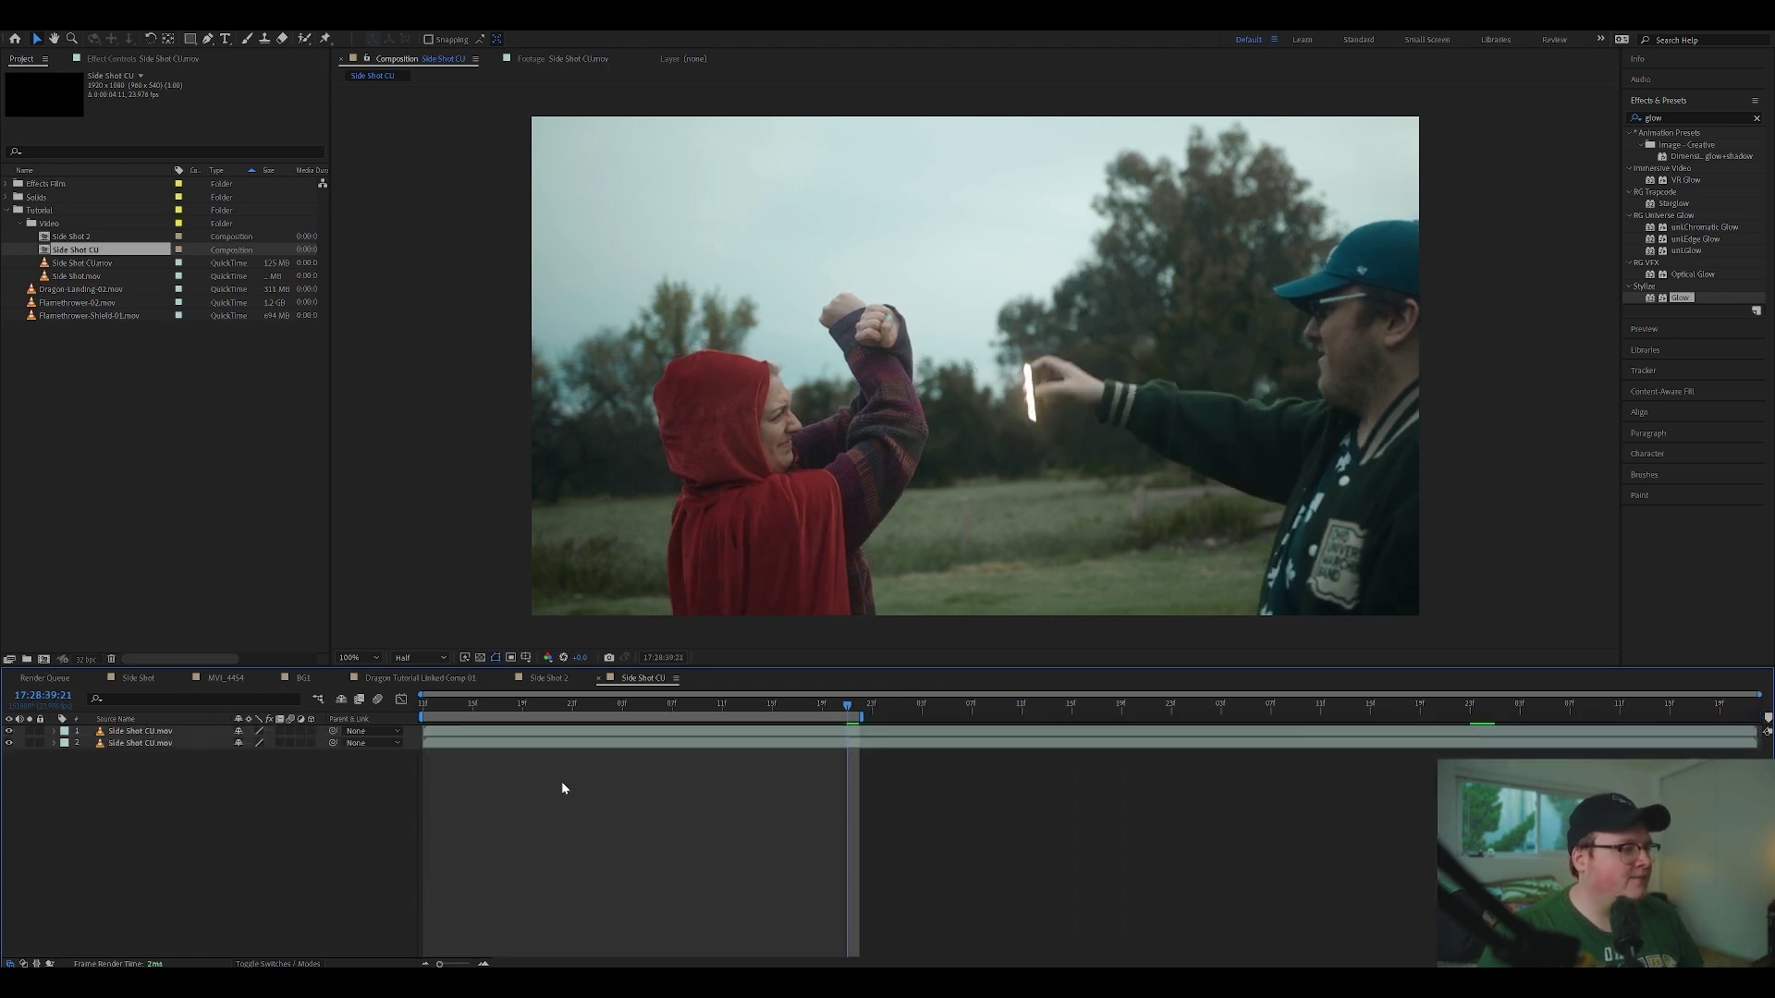
{"action": "key", "text": "space"}
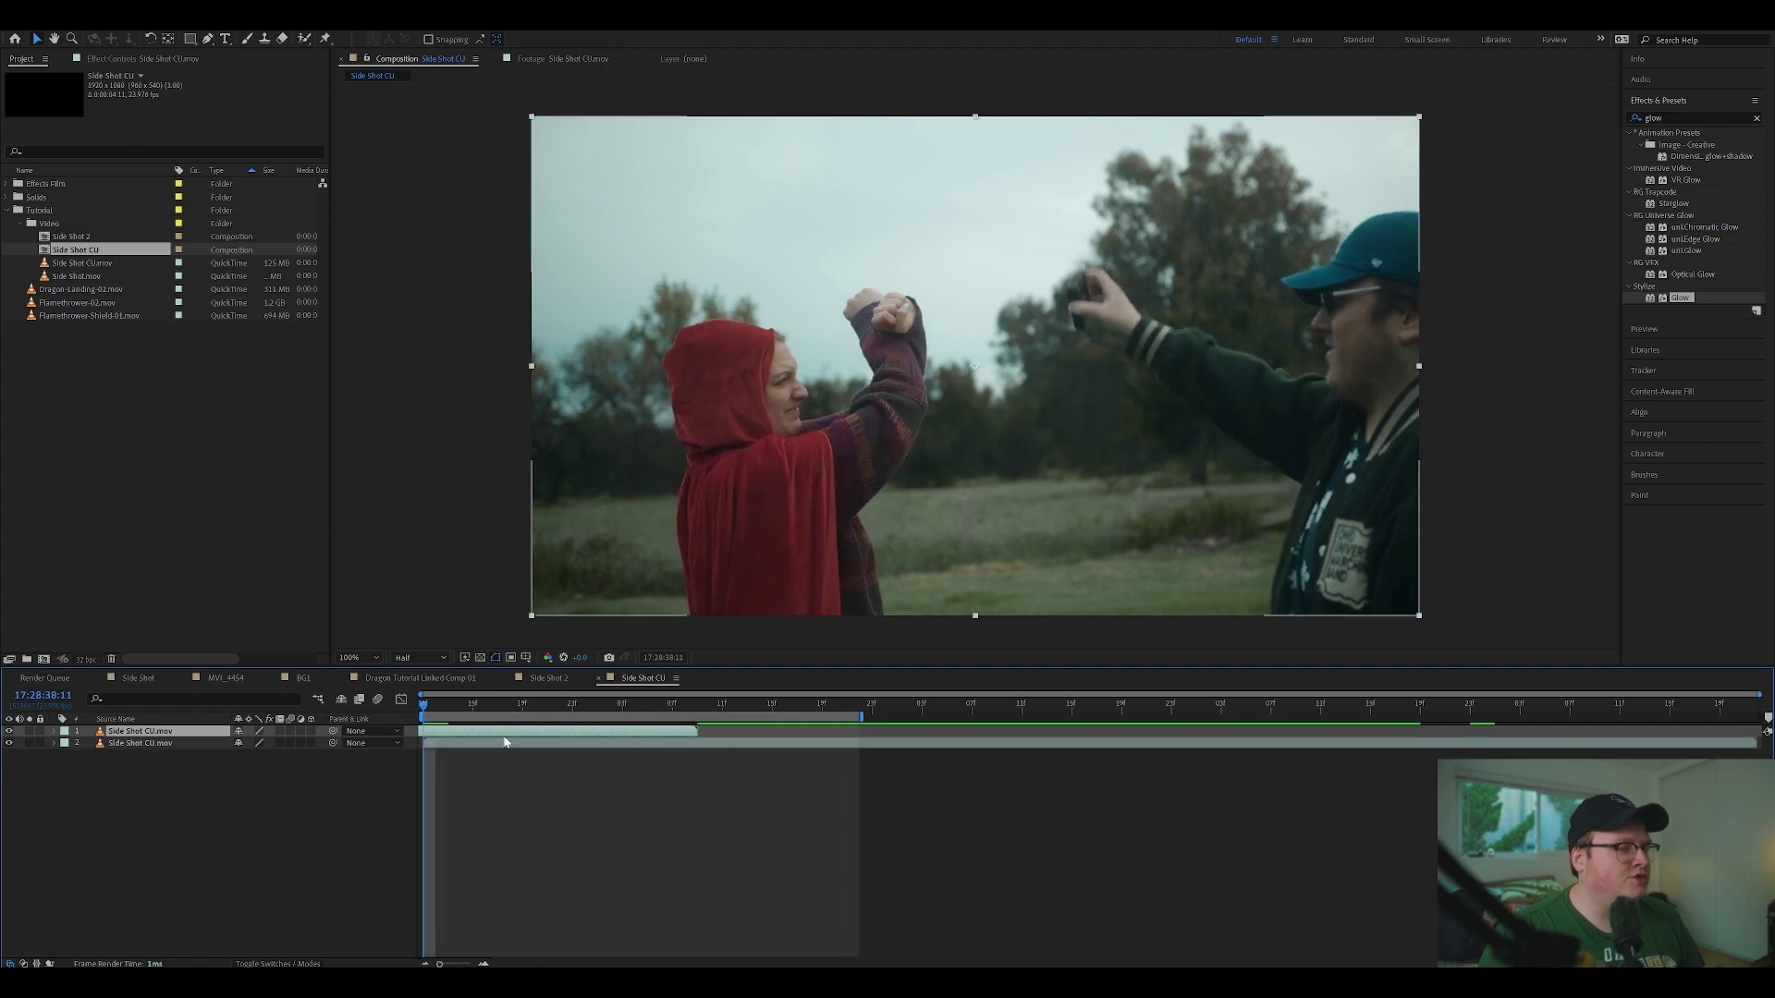
Step: Freeze the top Side Shot CU.mov copy at 17:28:38:11 and extend it to the end of the work area
{"action": "right_click", "coordinate": [196, 734]}
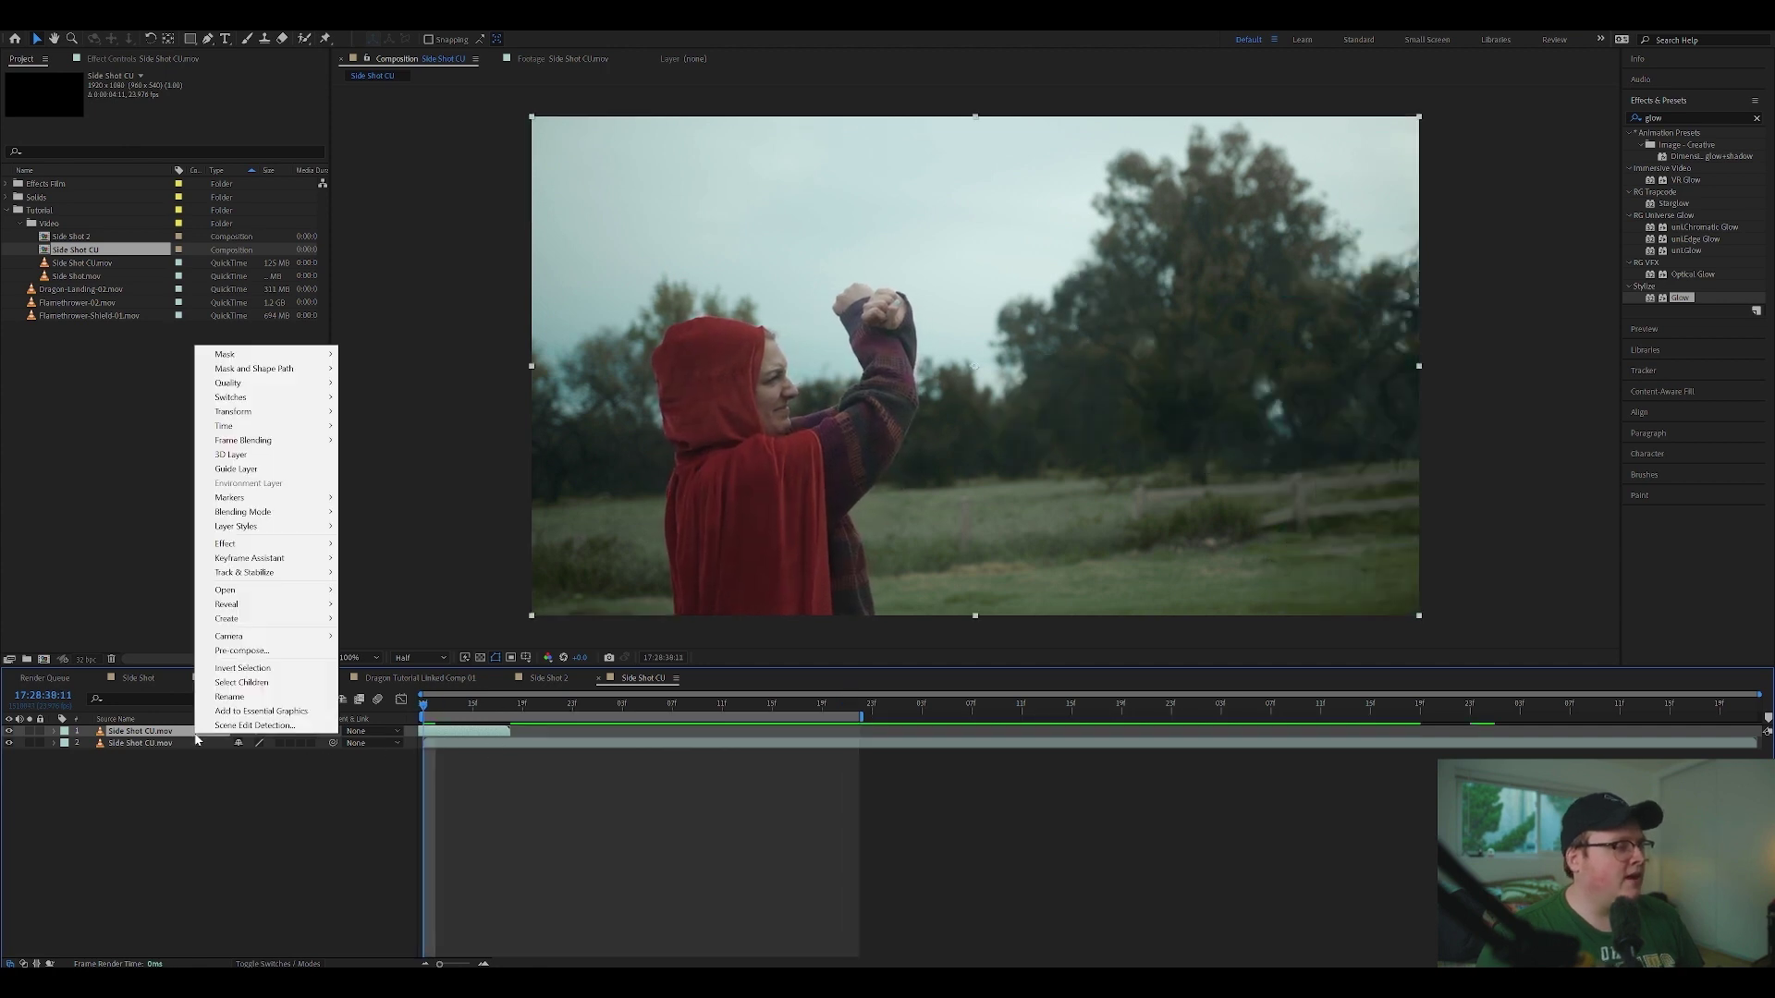
{"action": "left_click", "coordinate": [393, 473]}
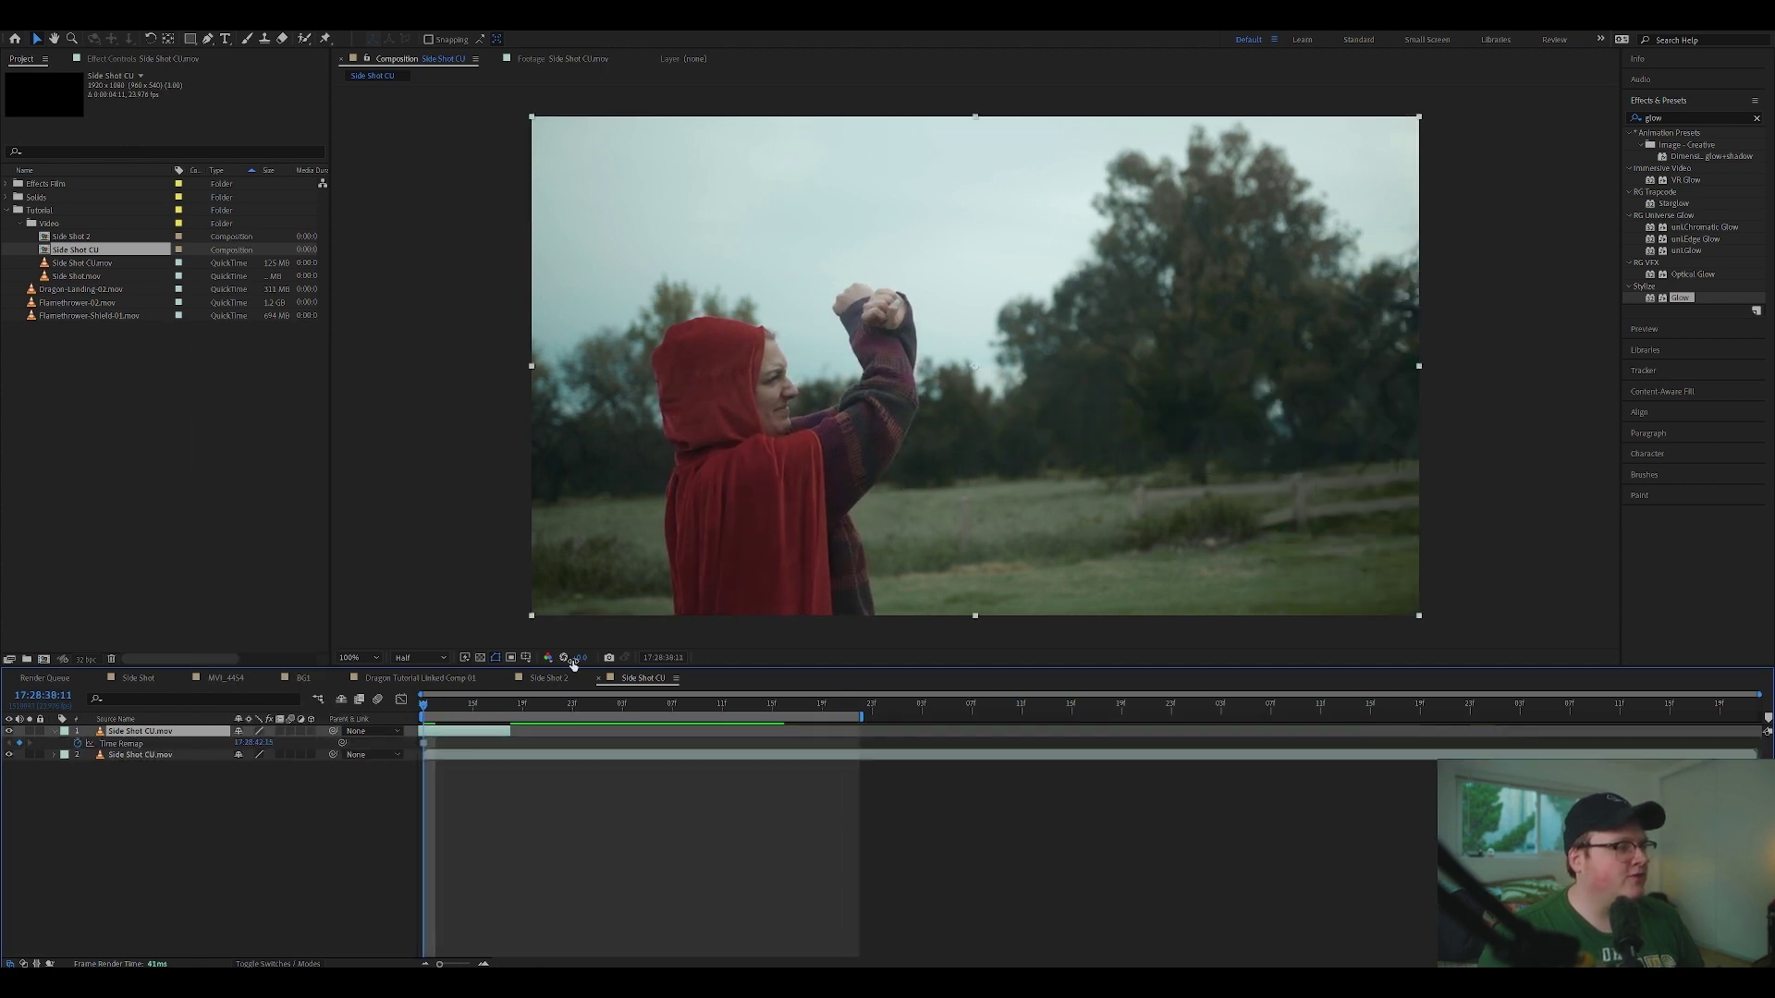
{"action": "left_click_drag", "start_coordinate": [507, 731], "coordinate": [851, 743]}
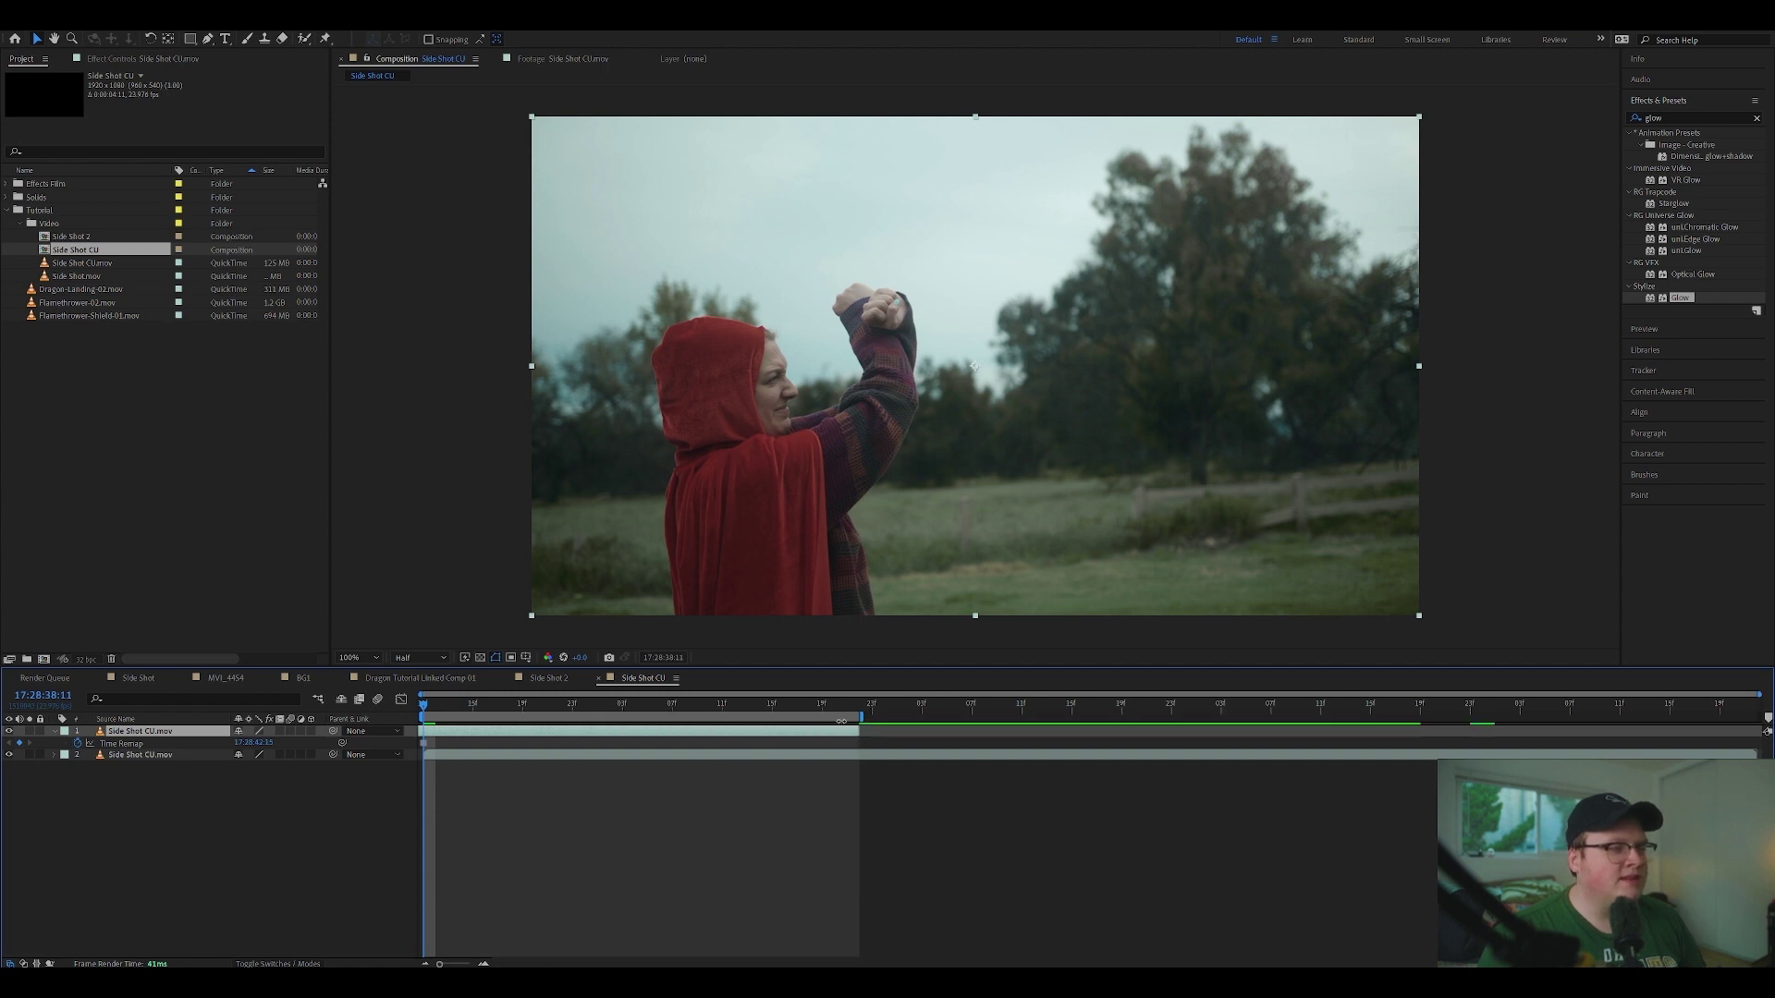
Step: Trim the composition to the work area and preview the frozen background copy
{"action": "right_click", "coordinate": [841, 721]}
{"action": "left_click", "coordinate": [887, 731]}
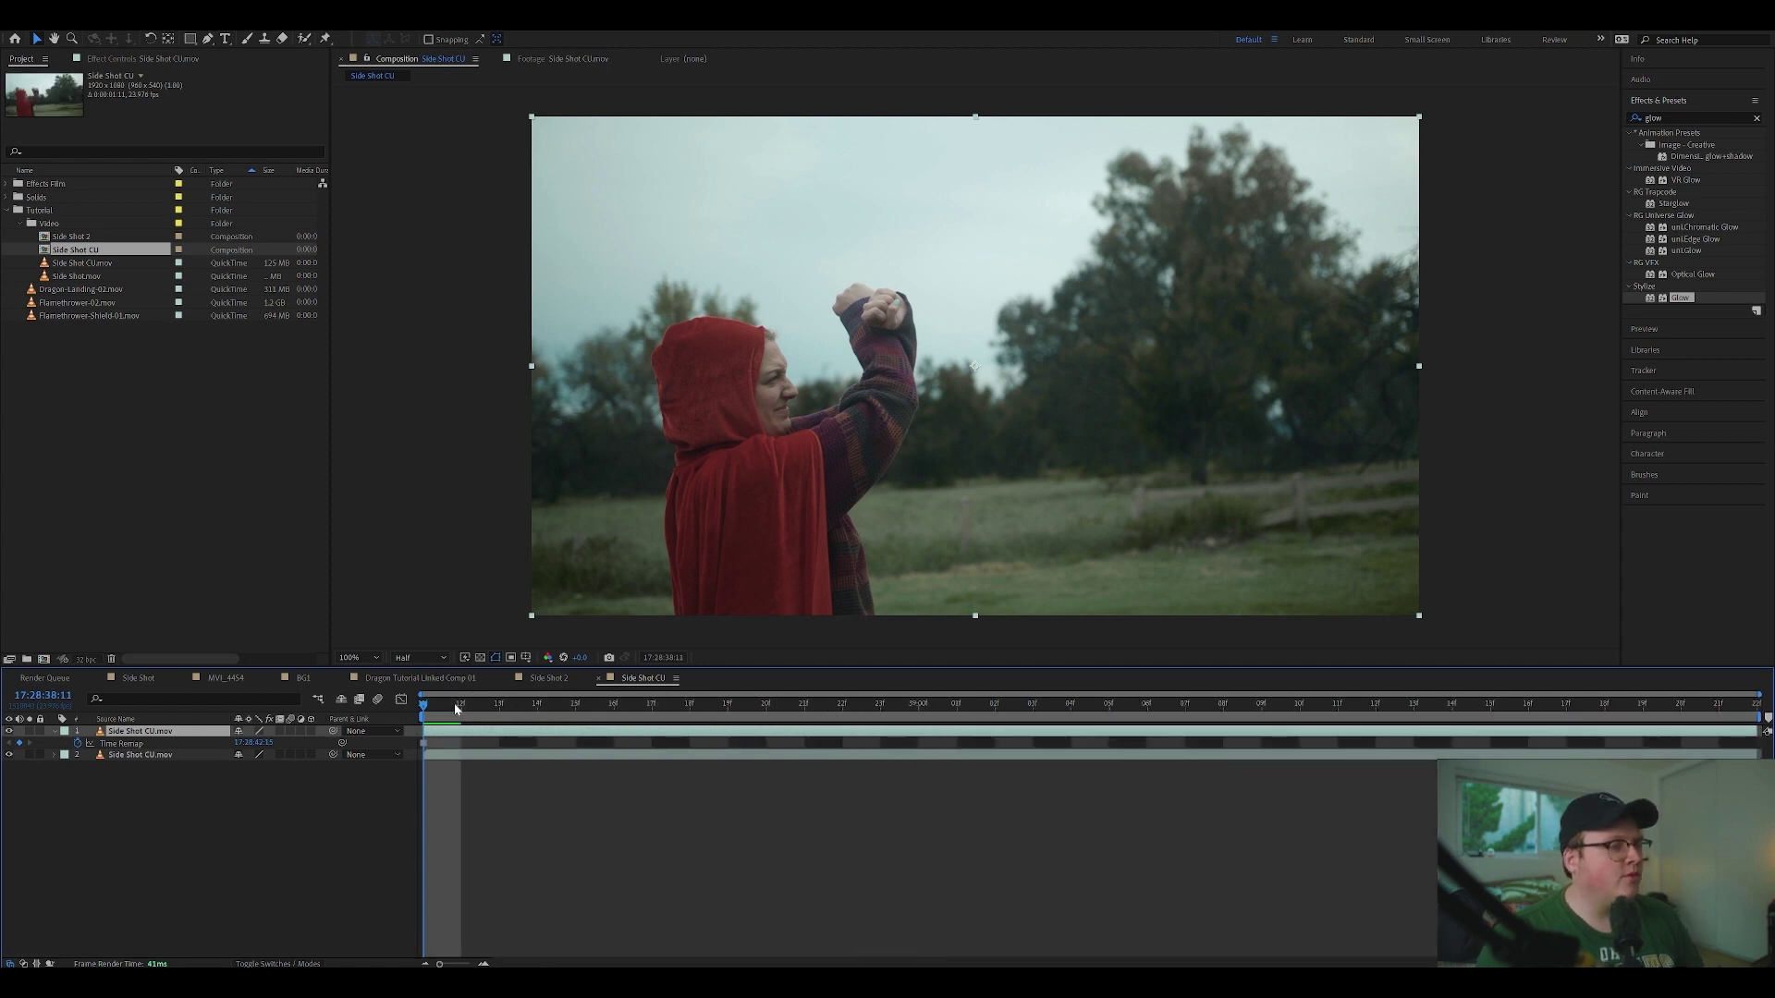
{"action": "key", "text": "space"}
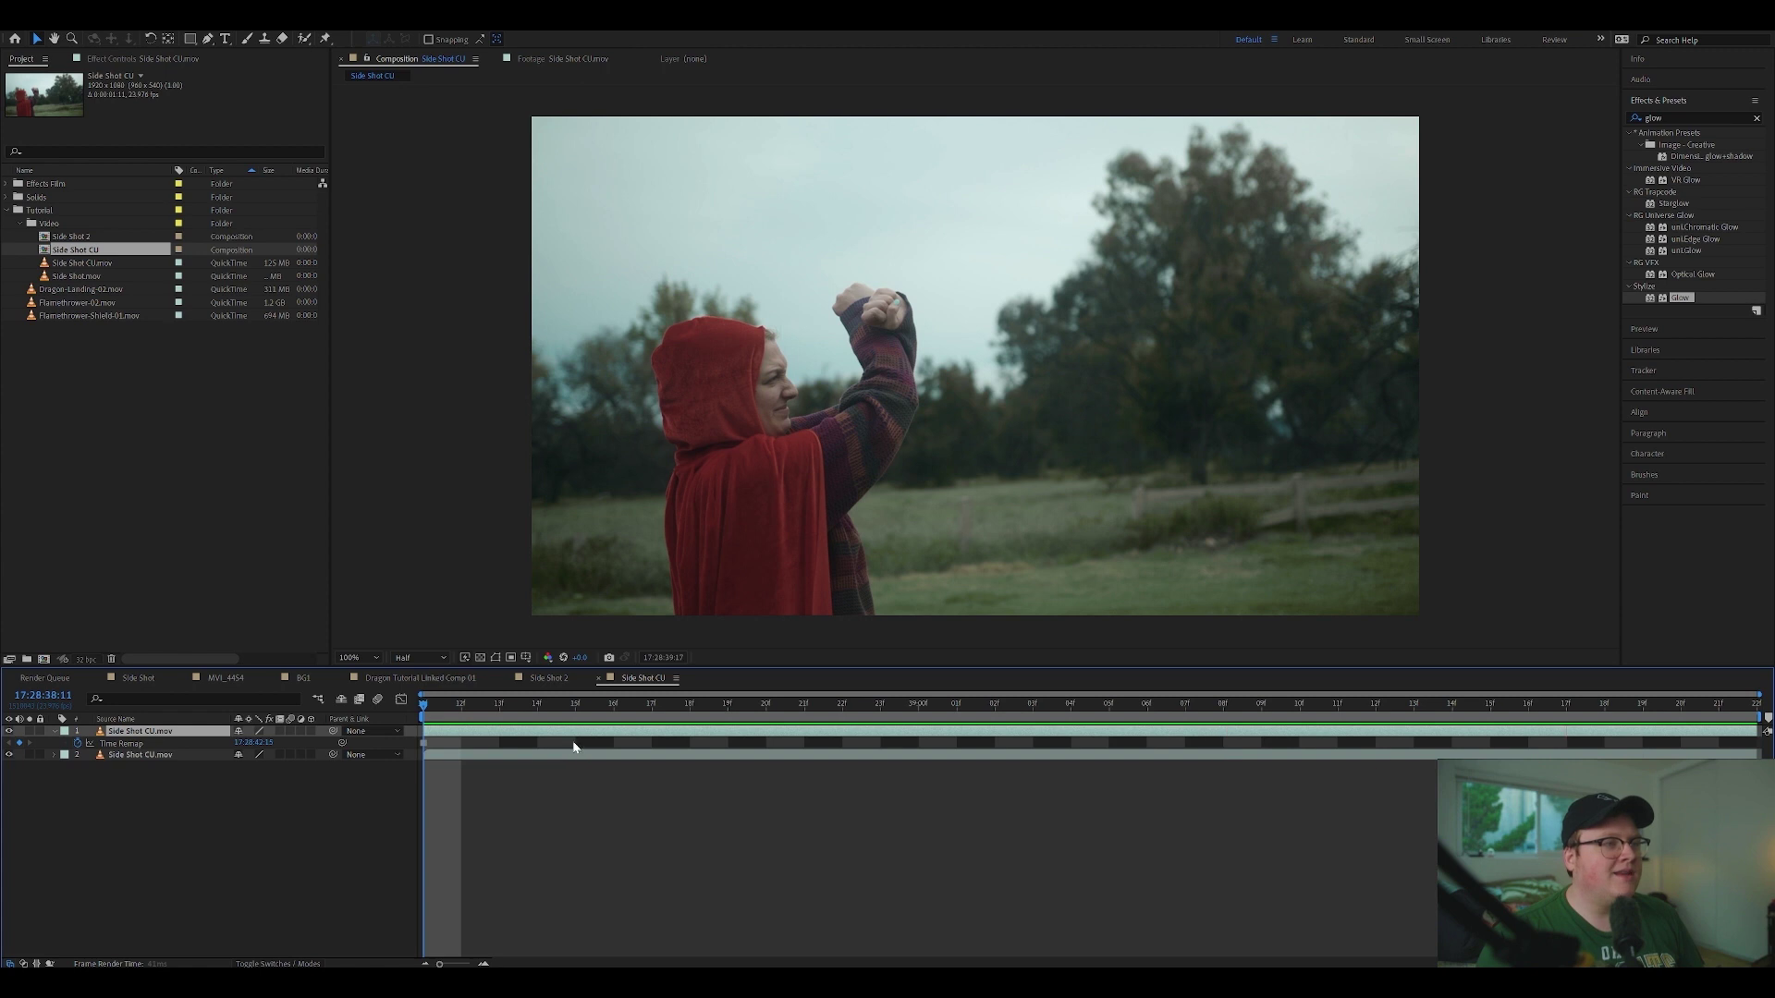
Step: Mask the frozen layer with a rectangle over the man's side of the frame, feather its edge, and preview the clean plate
{"action": "left_click", "coordinate": [189, 37]}
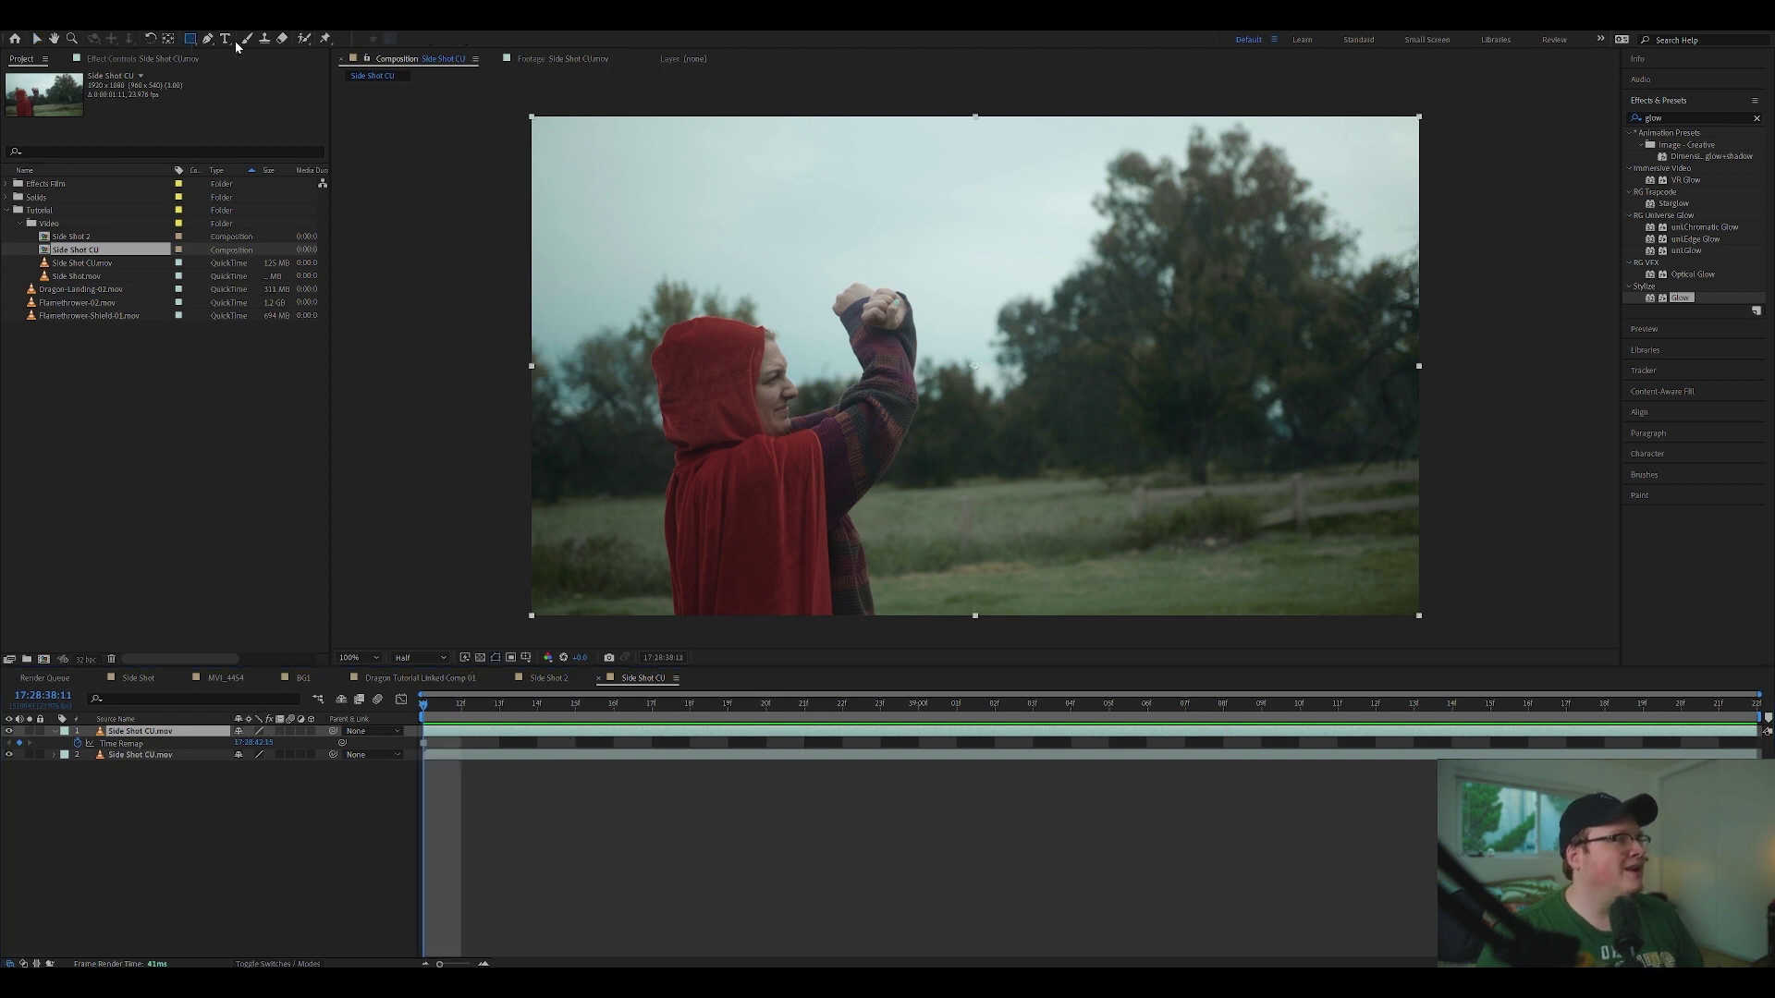
{"action": "left_click_drag", "start_coordinate": [940, 99], "coordinate": [1559, 647]}
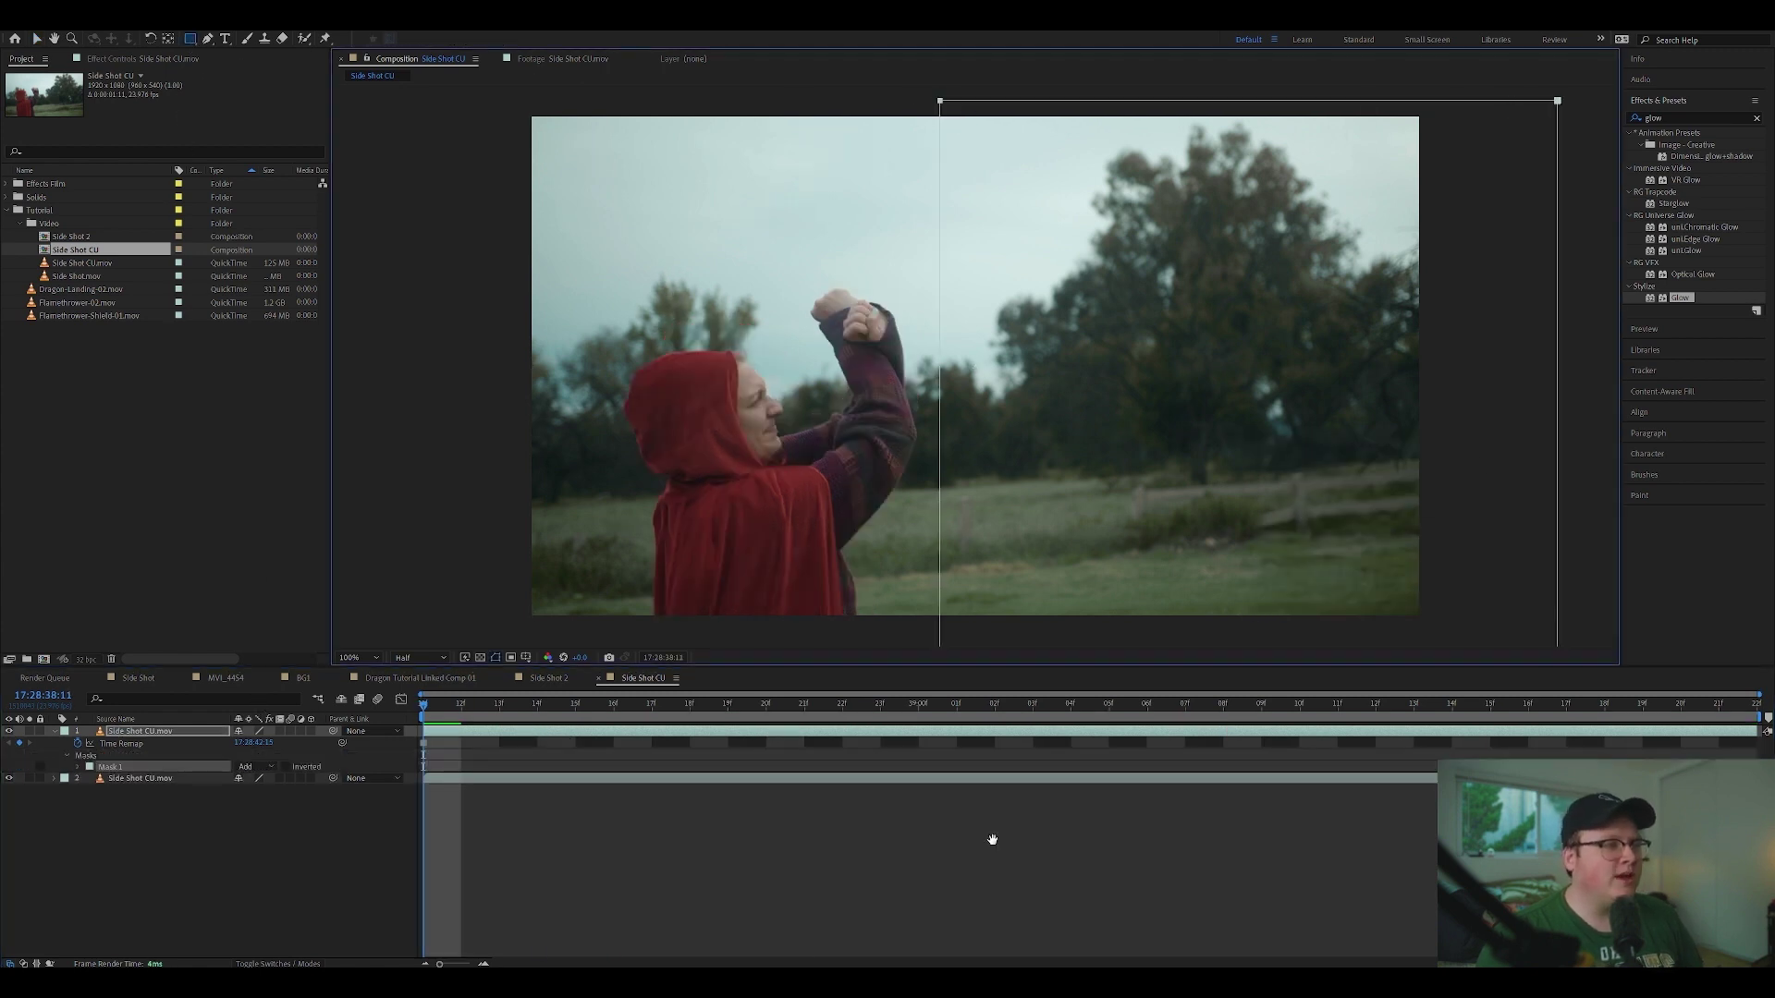
{"action": "key", "text": "space"}
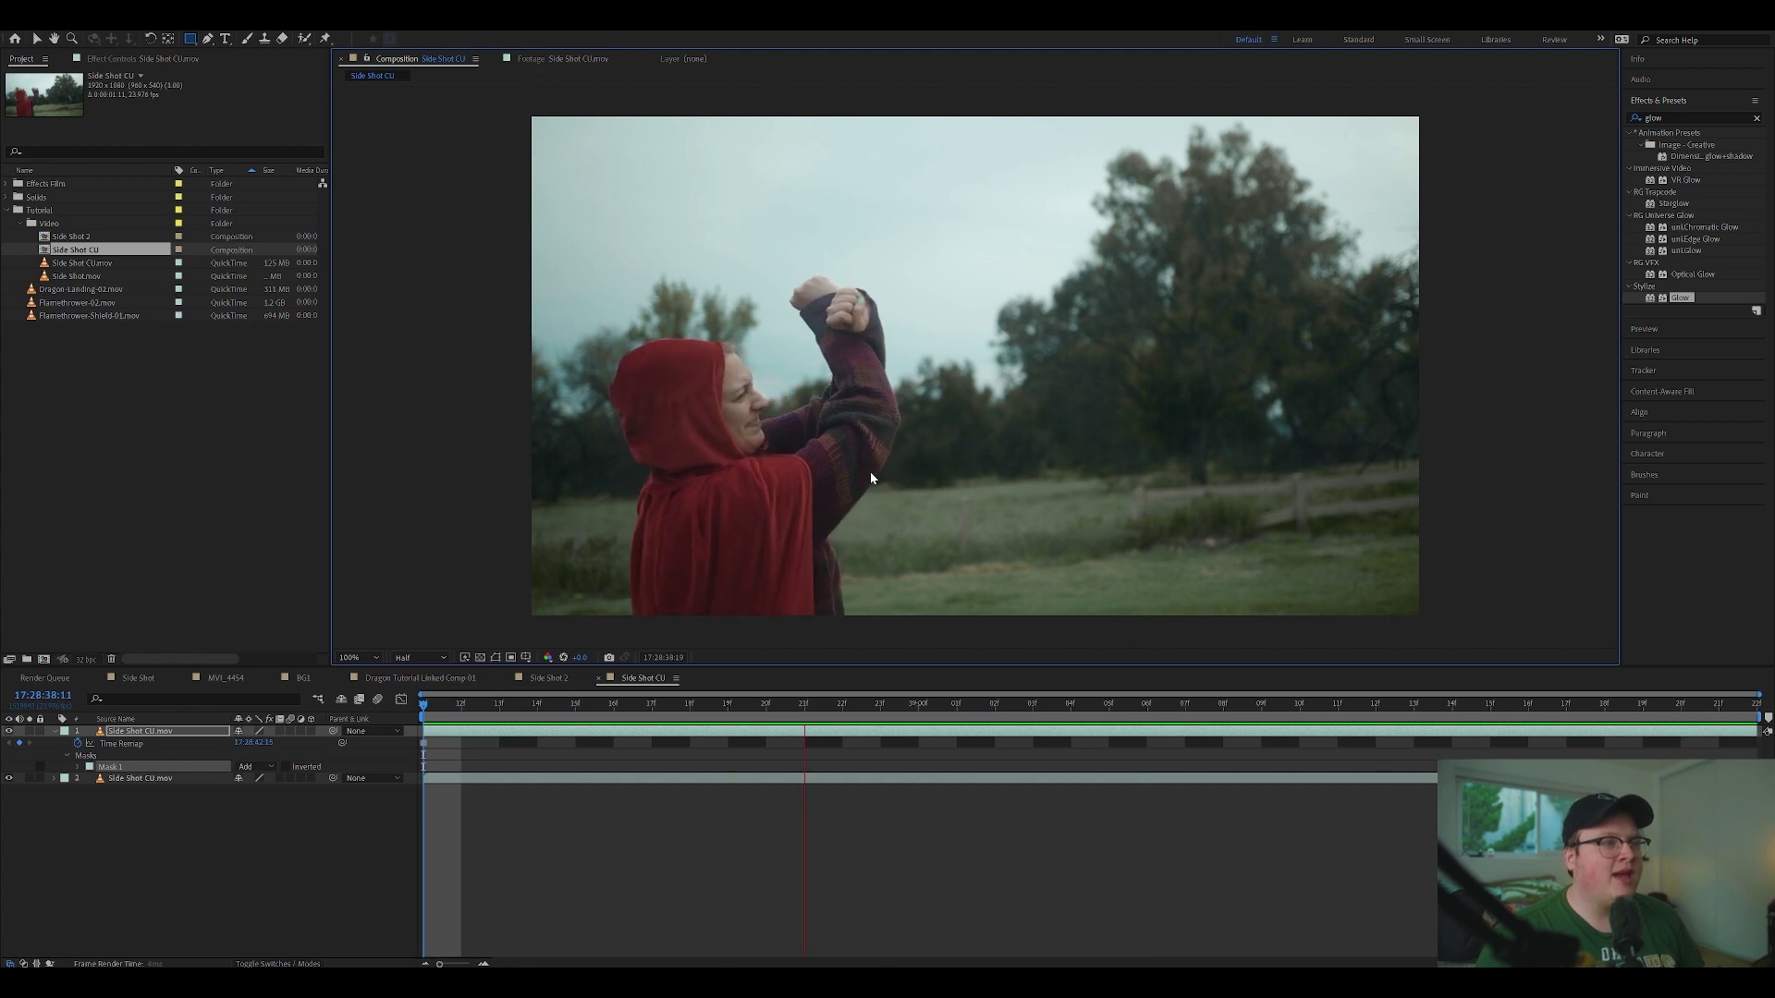
{"action": "key", "text": "space"}
{"action": "left_click_drag", "start_coordinate": [459, 710], "coordinate": [170, 723]}
Step: Add Flamethrower-02.mov and Flamethrower-Shield-01.mov above the footage layers and slide both earlier so fire already fills the frame at 17:28:38:11
{"action": "left_click_drag", "start_coordinate": [109, 302], "coordinate": [258, 730]}
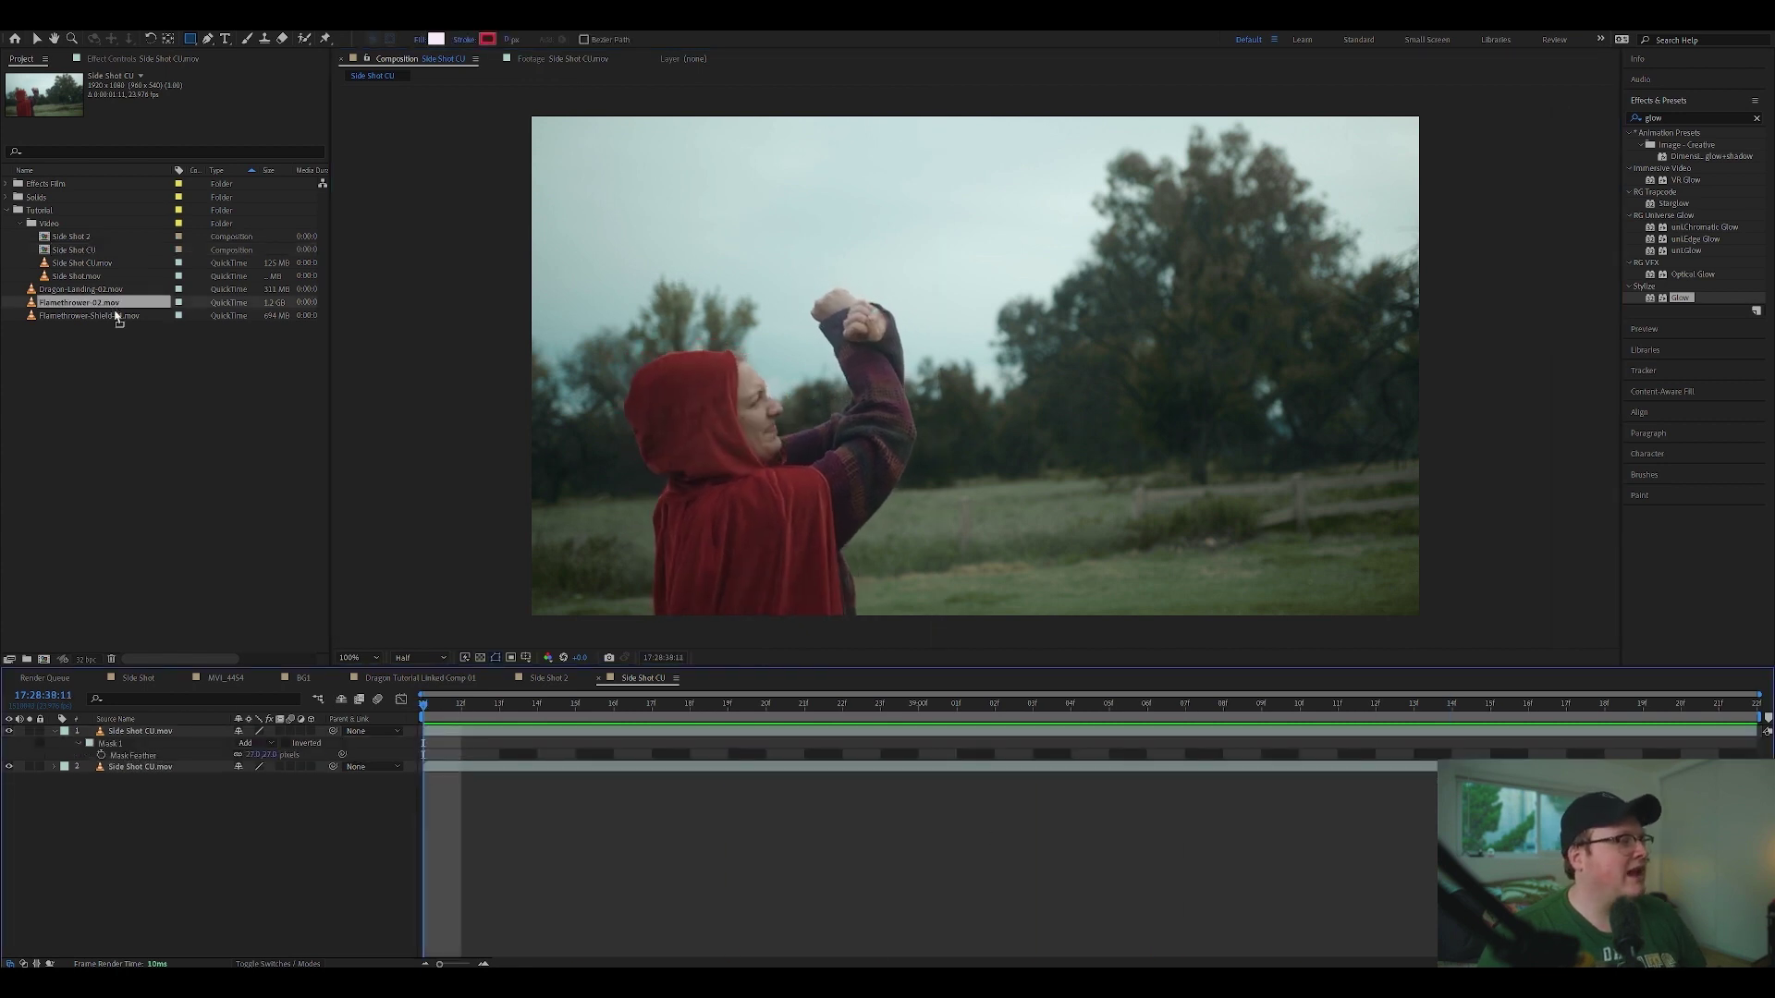
{"action": "left_click_drag", "start_coordinate": [120, 315], "coordinate": [212, 726]}
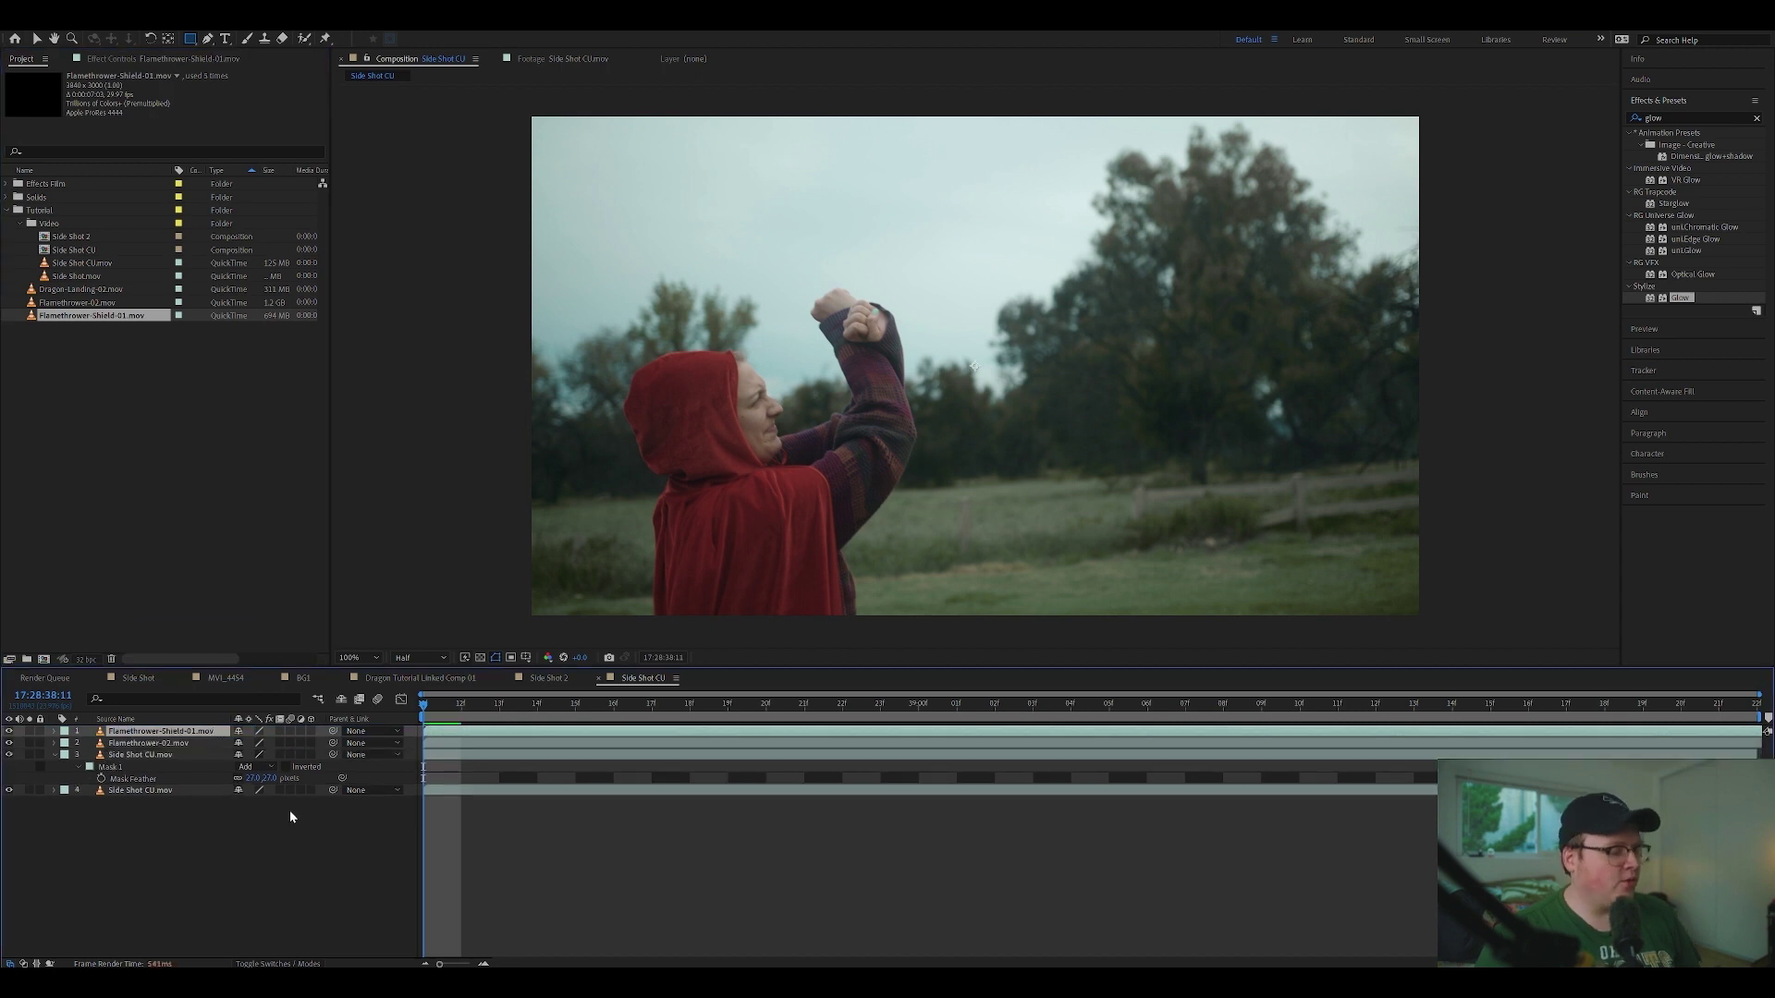
{"action": "key", "text": "s"}
{"action": "left_click", "coordinate": [963, 754], "text": "shift"}
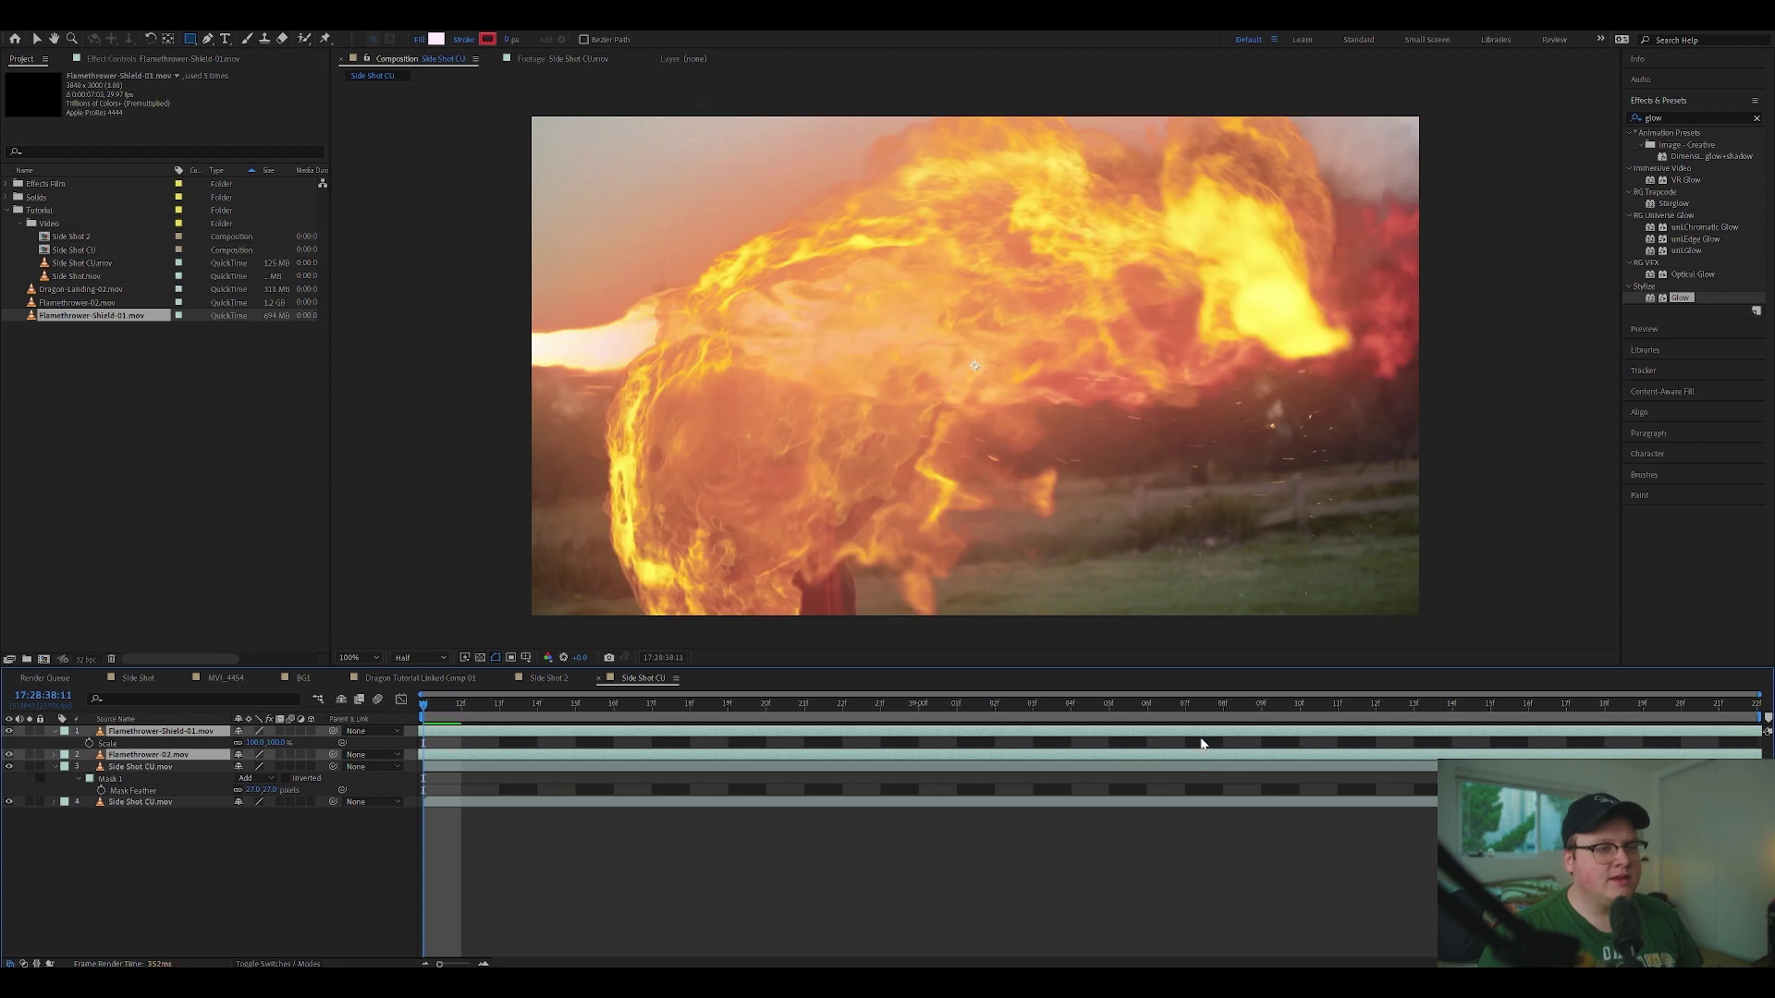
{"action": "left_click_drag", "start_coordinate": [875, 744], "coordinate": [518, 749]}
{"action": "left_click", "coordinate": [424, 829]}
Step: Scale down the Flamethrower-Shield-01.mov layer so its frame nearly matches the composition's width
{"action": "left_click", "coordinate": [192, 732]}
{"action": "key", "text": "s"}
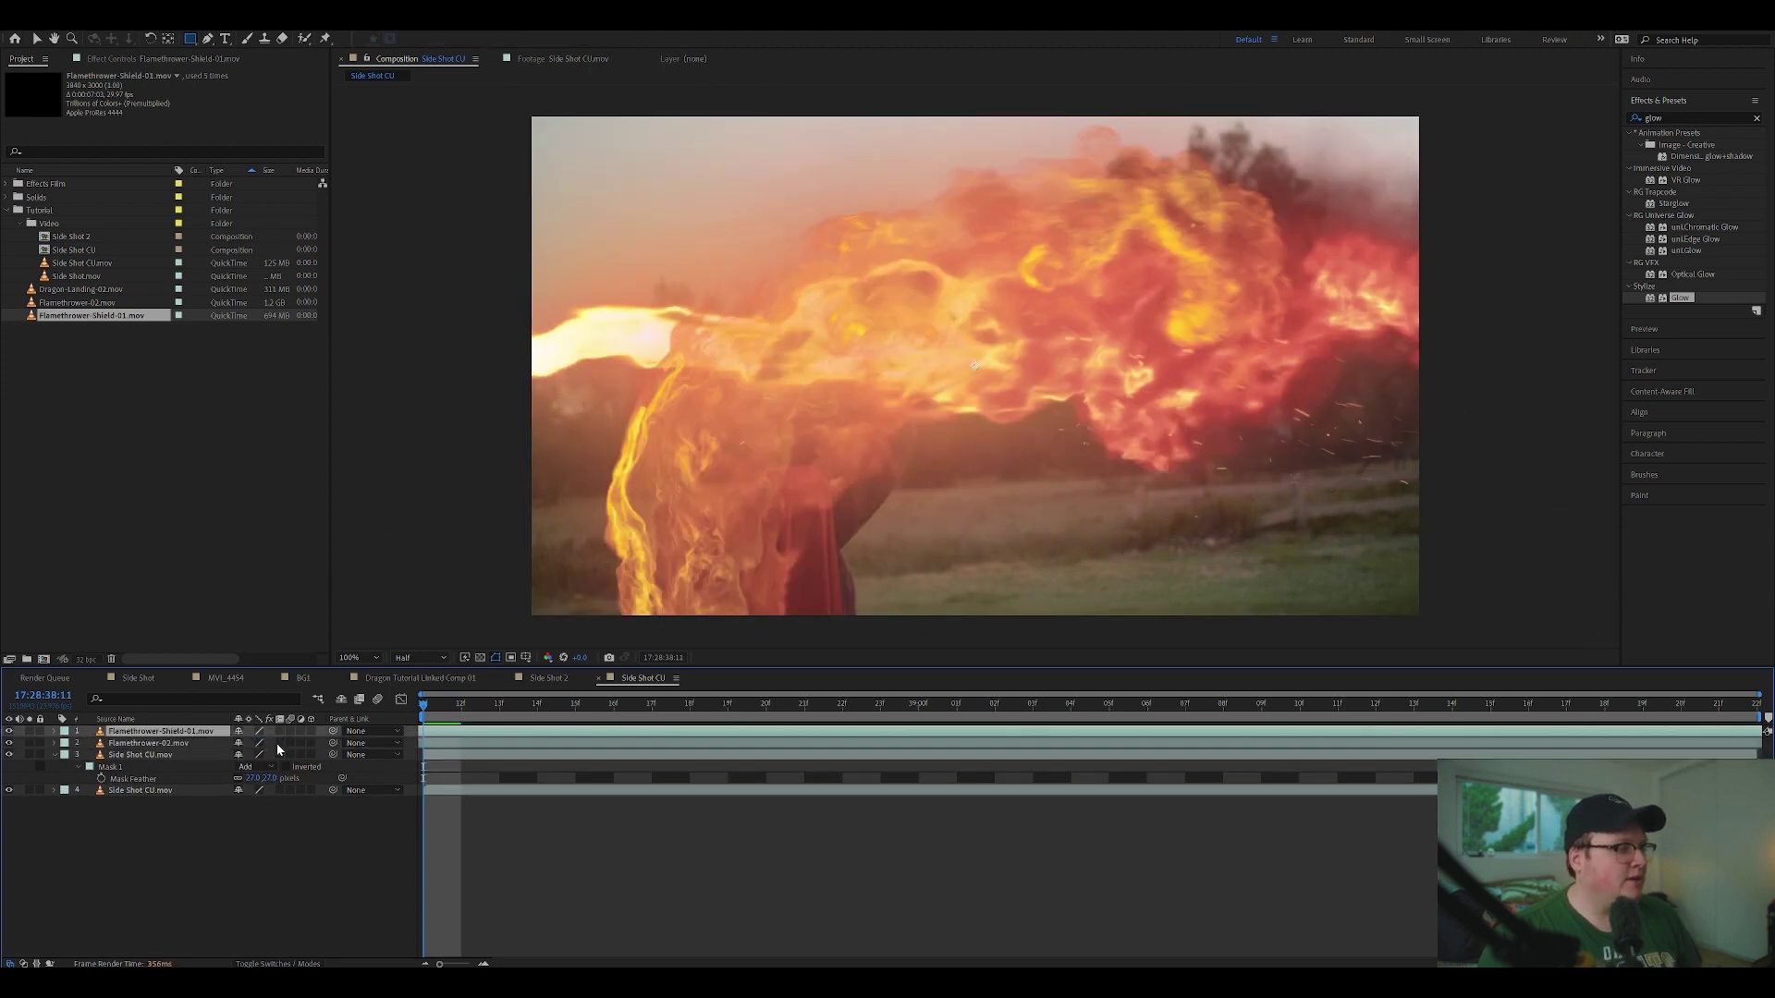
{"action": "key", "text": "s"}
{"action": "left_click_drag", "start_coordinate": [269, 744], "coordinate": [251, 744]}
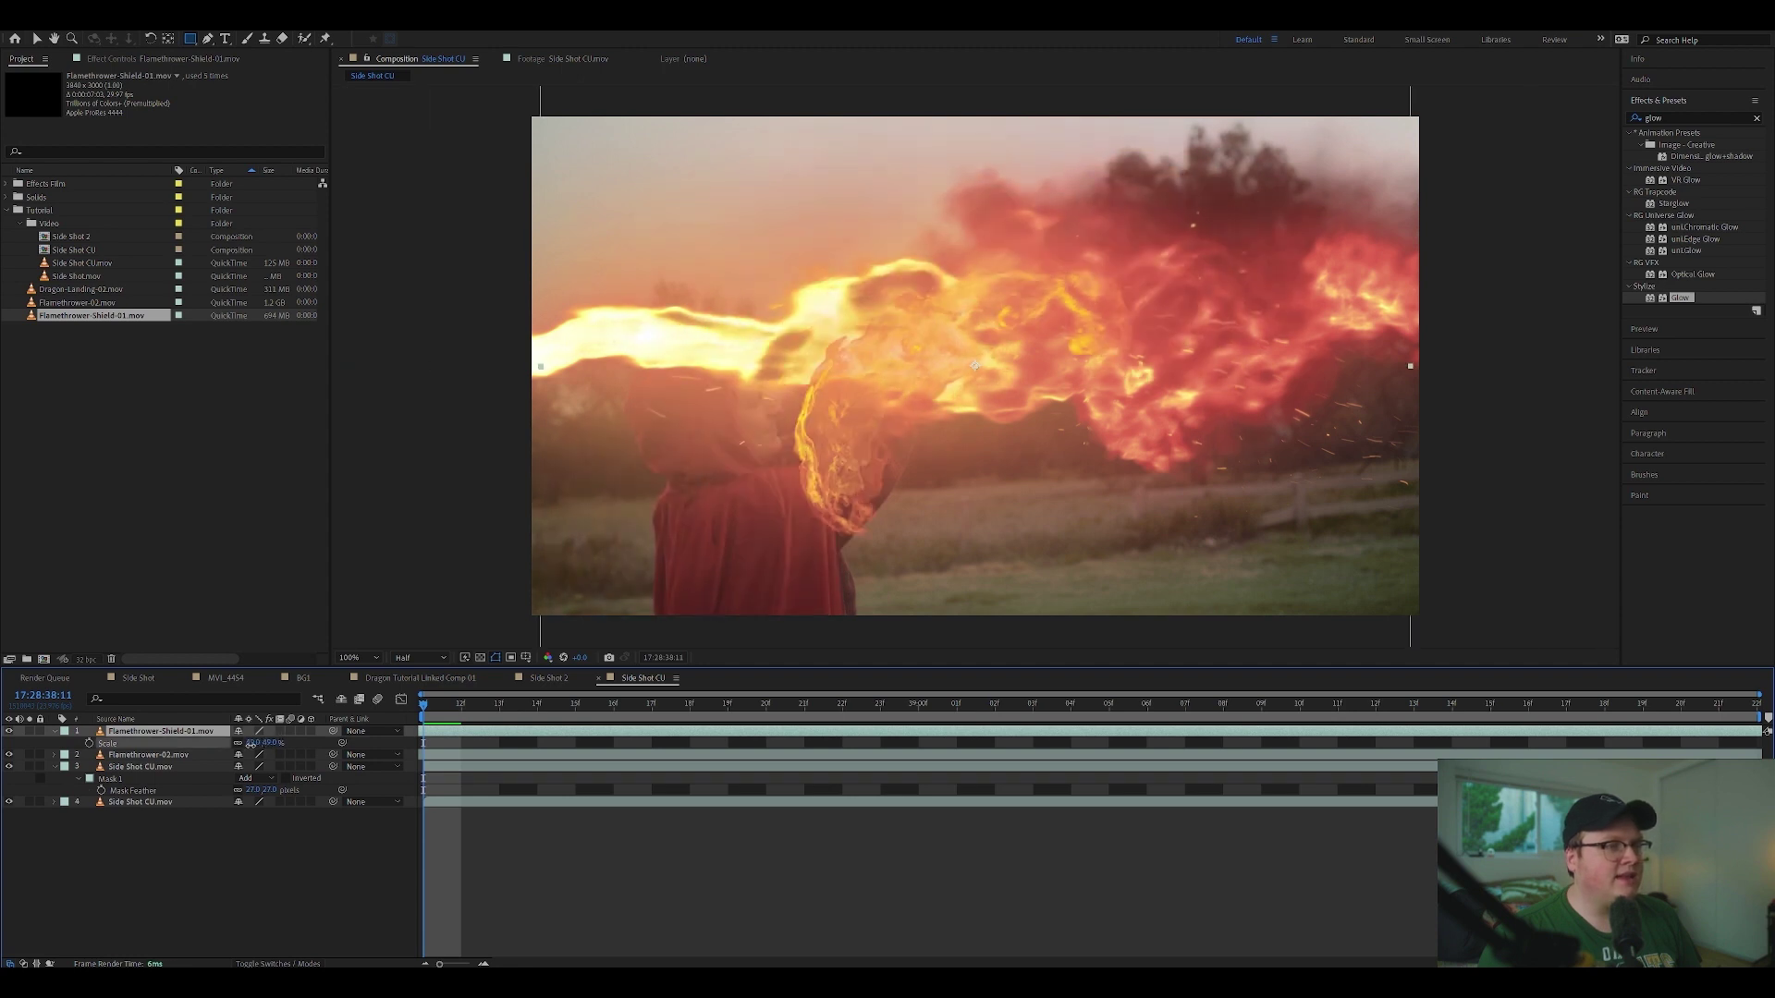
Step: Rotate, reposition and scale the Flamethrower-Shield-01.mov layer so the shield of fire arcs over and in front of the man's raised hands
{"action": "left_click", "coordinate": [148, 41]}
{"action": "left_click_drag", "start_coordinate": [1174, 254], "coordinate": [1078, 572]}
{"action": "left_click", "coordinate": [37, 39]}
{"action": "left_click_drag", "start_coordinate": [1026, 398], "coordinate": [965, 445]}
{"action": "left_click_drag", "start_coordinate": [253, 744], "coordinate": [256, 767]}
Step: Rotate the Flamethrower-02.mov layer and position it so the fire stream comes from the upper right and hits the shield
{"action": "left_click", "coordinate": [148, 766]}
{"action": "left_click", "coordinate": [148, 754]}
{"action": "key", "text": "s"}
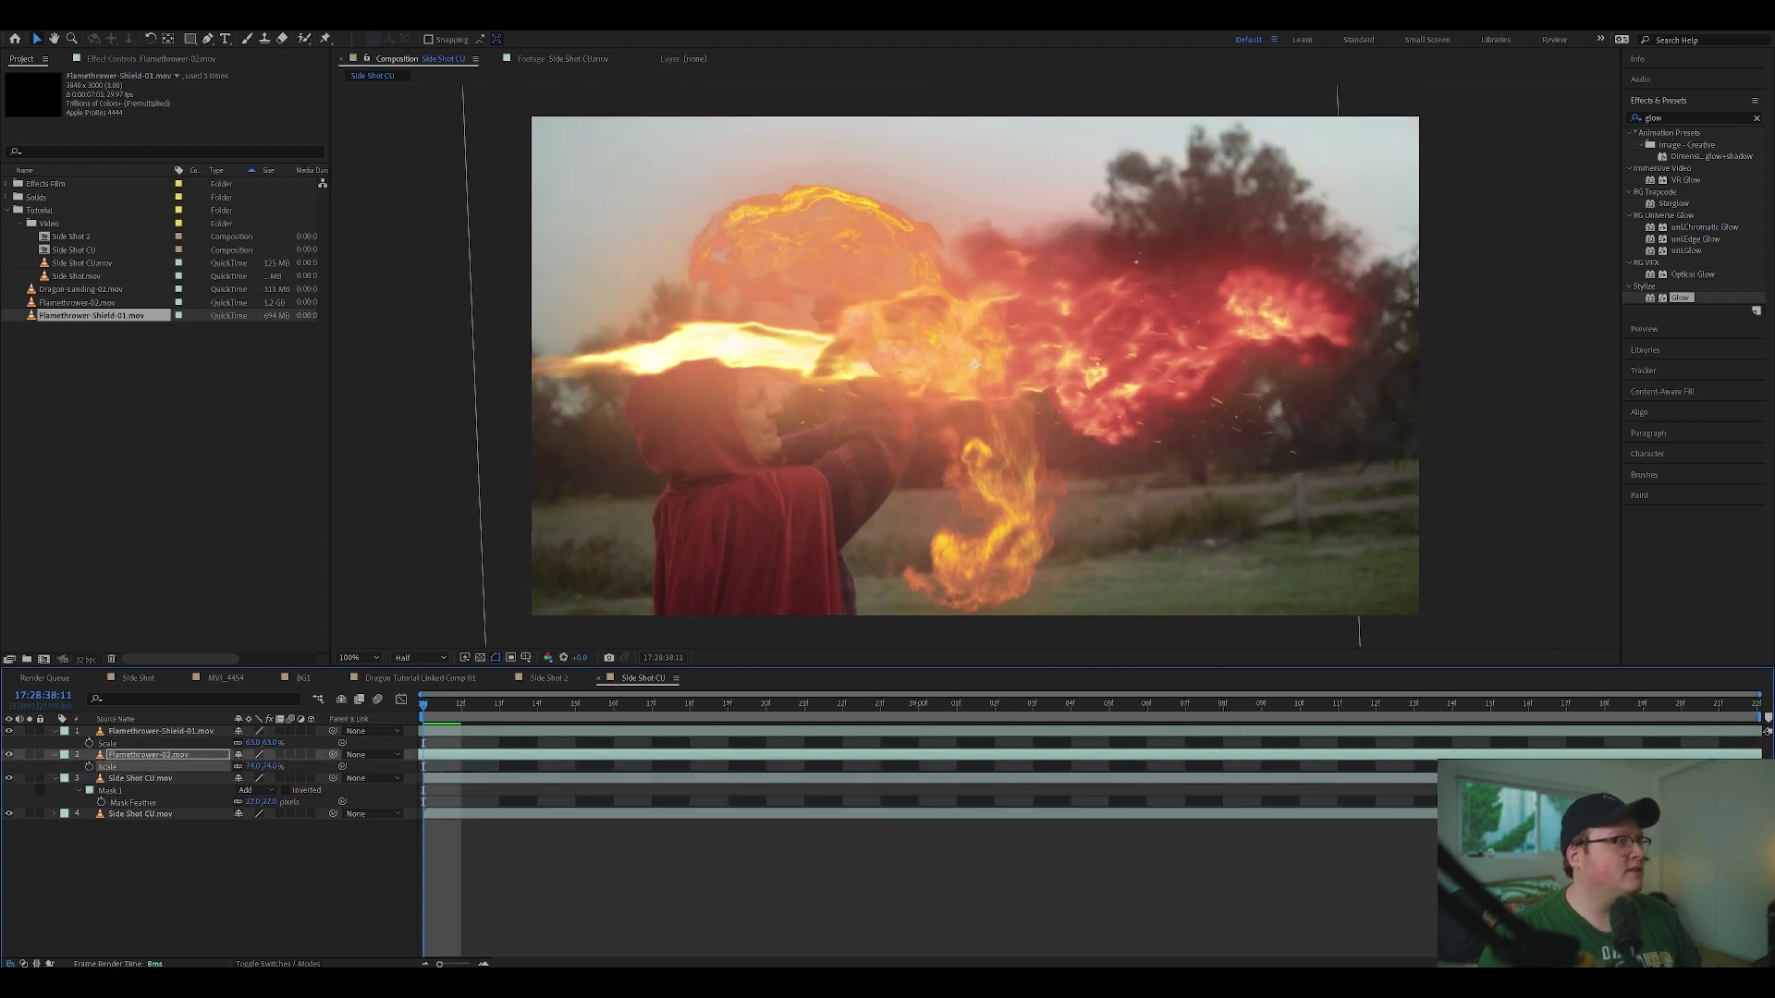
{"action": "left_click", "coordinate": [152, 39]}
{"action": "left_click_drag", "start_coordinate": [1040, 222], "coordinate": [956, 516]}
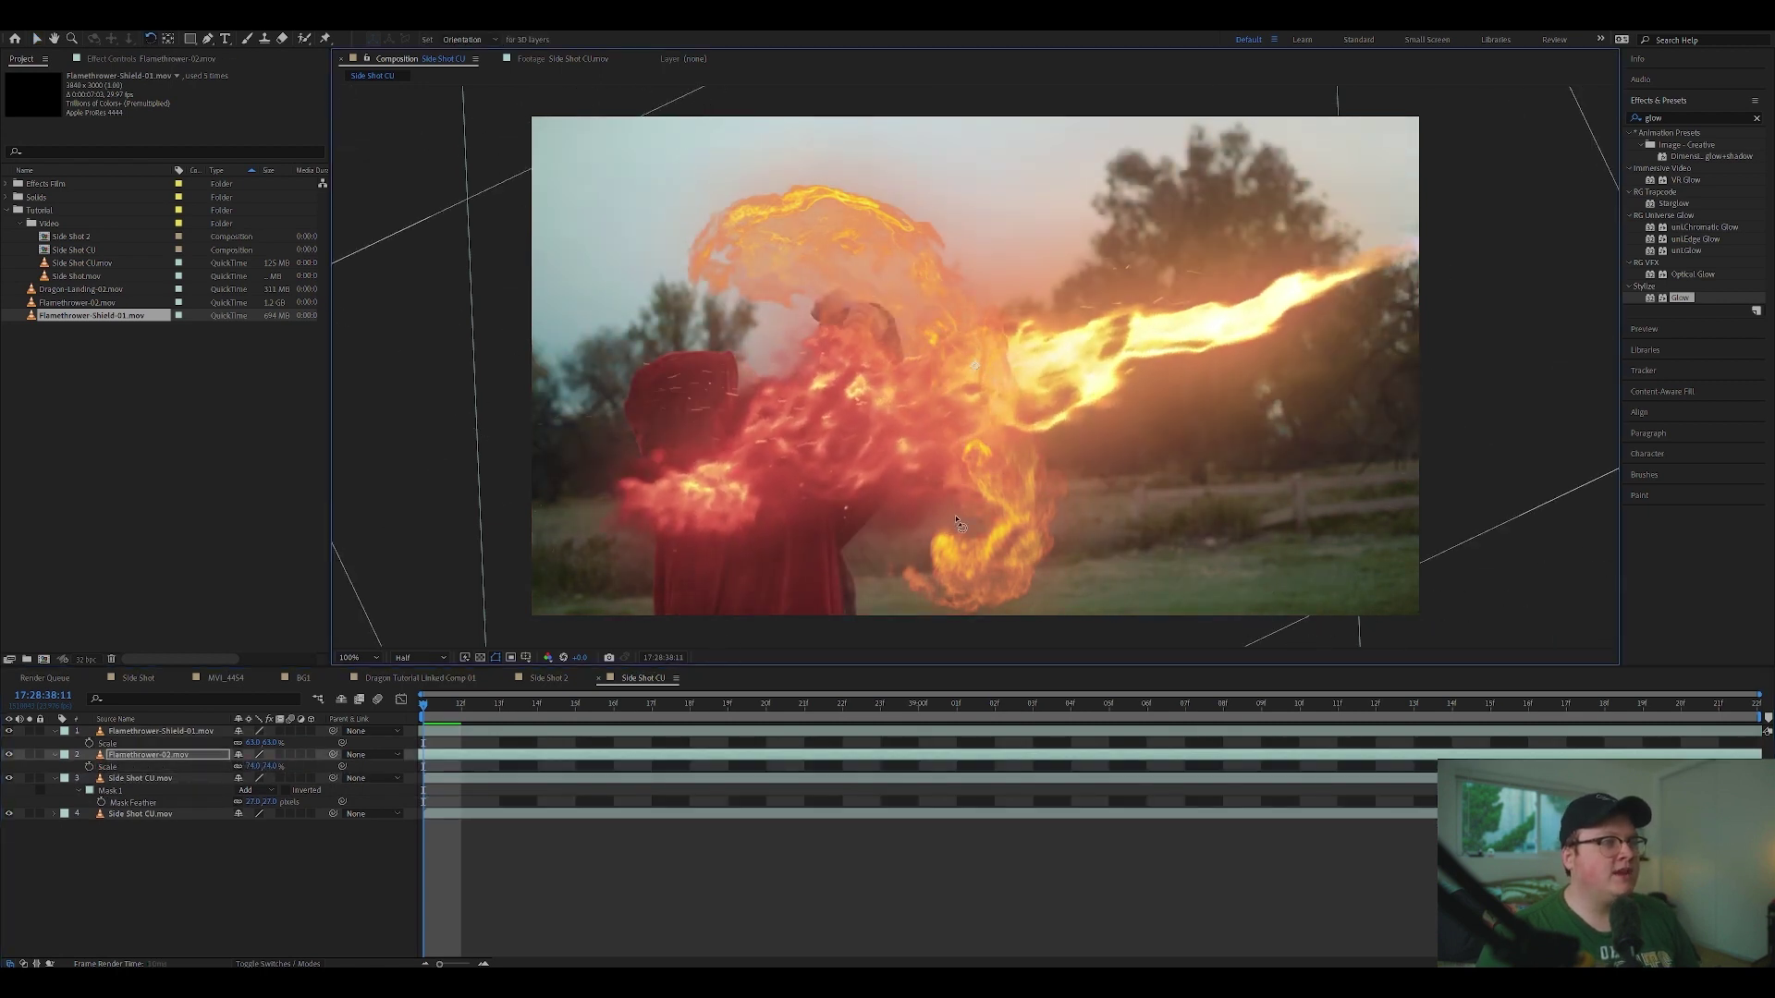
{"action": "left_click", "coordinate": [37, 39]}
{"action": "left_click_drag", "start_coordinate": [1195, 314], "coordinate": [1305, 182]}
Step: Draw a curved mask on Flamethrower-02.mov around the man along the shield's edge and set the mask mode to Subtract
{"action": "key", "text": "g"}
{"action": "left_click", "coordinate": [810, 199]}
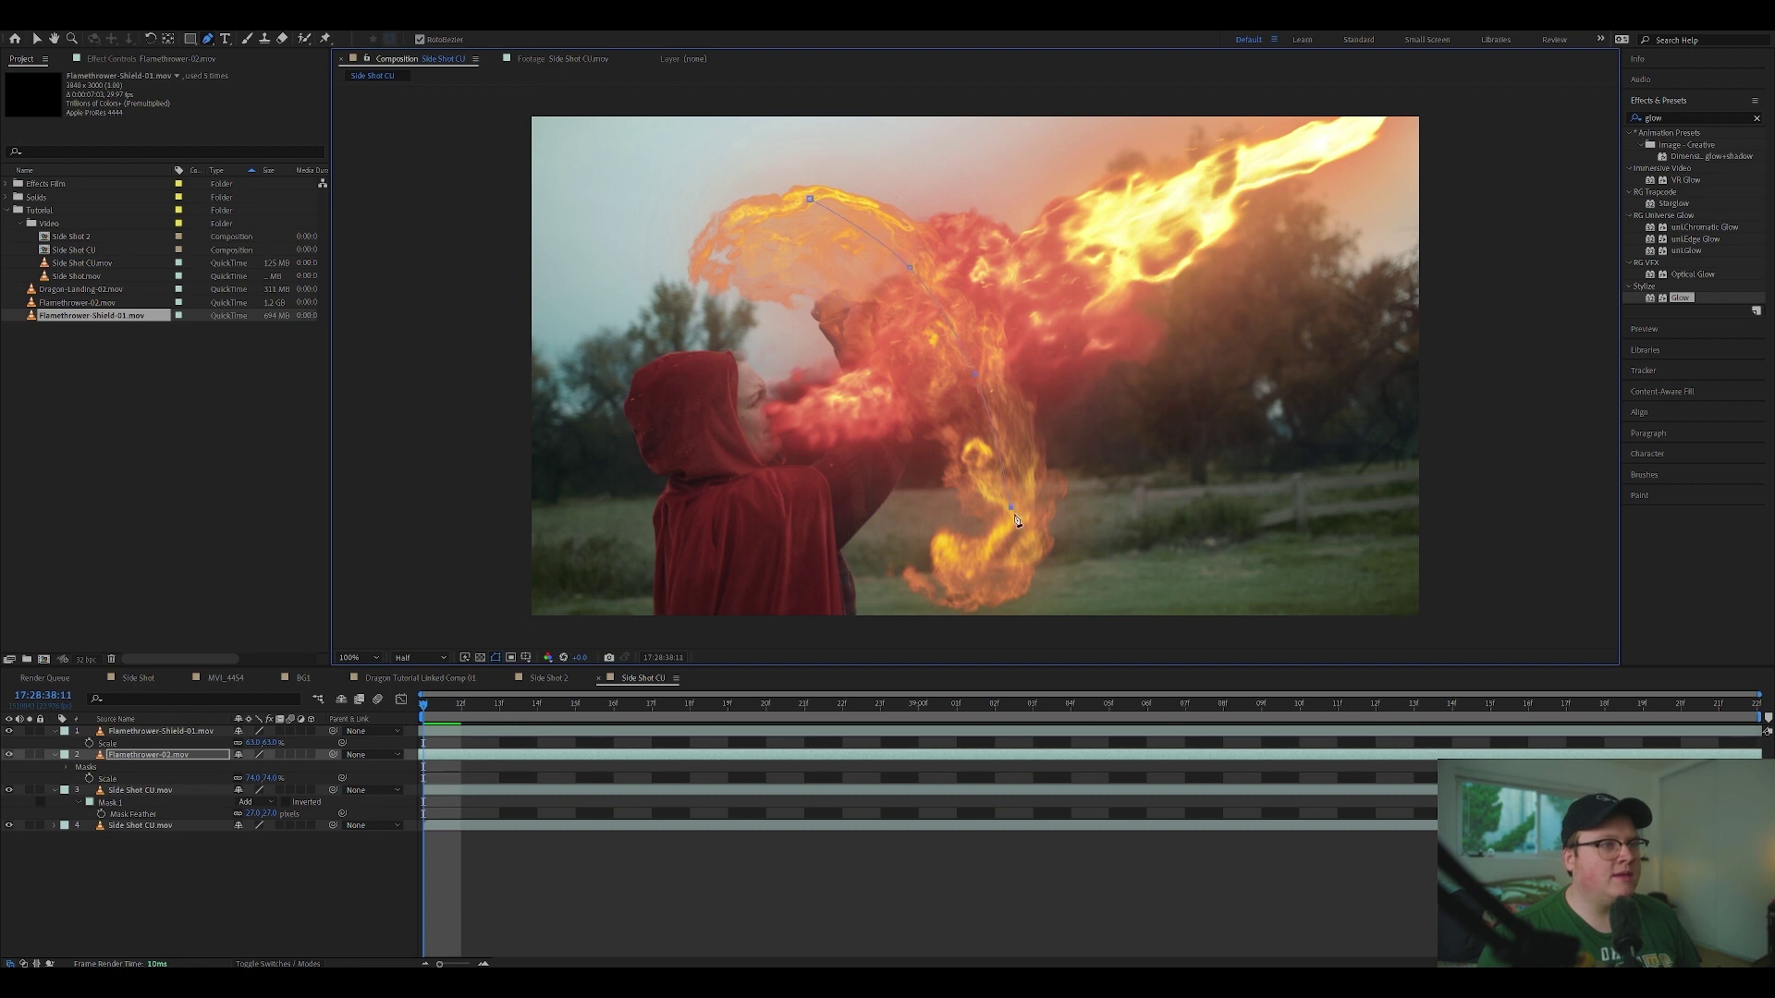
{"action": "left_click", "coordinate": [697, 594]}
{"action": "left_click", "coordinate": [595, 389]}
{"action": "left_click", "coordinate": [810, 199]}
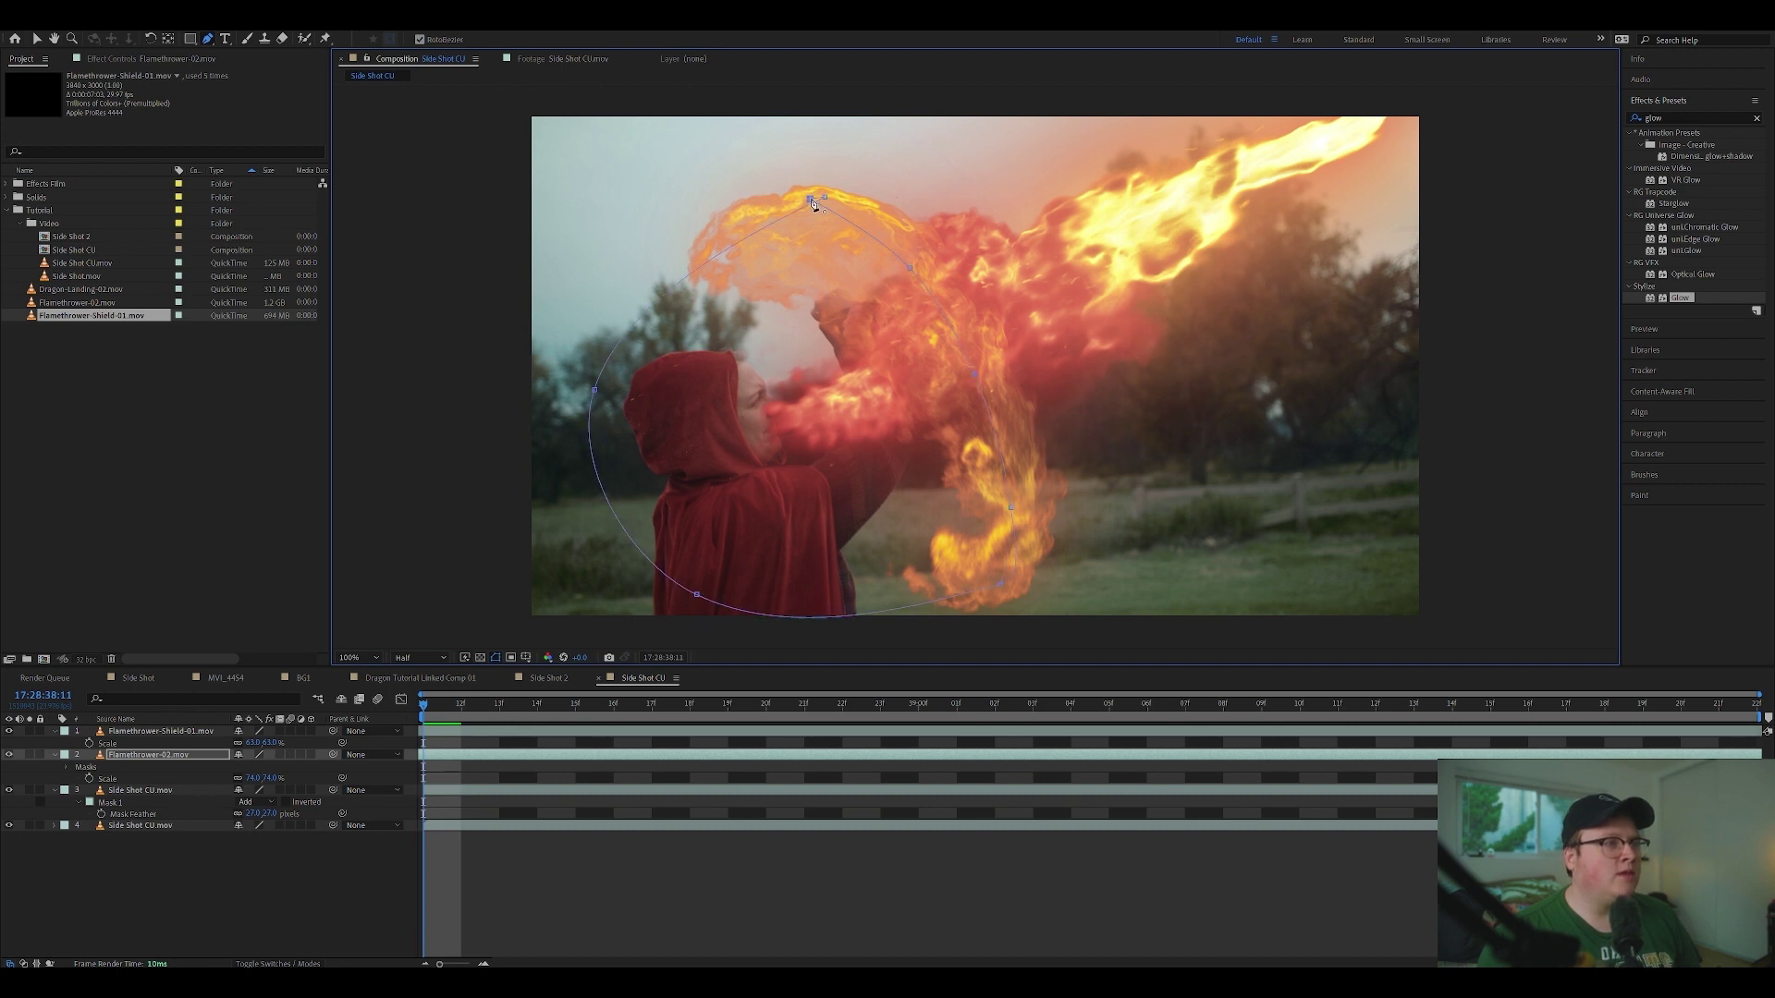
{"action": "key", "text": "m"}
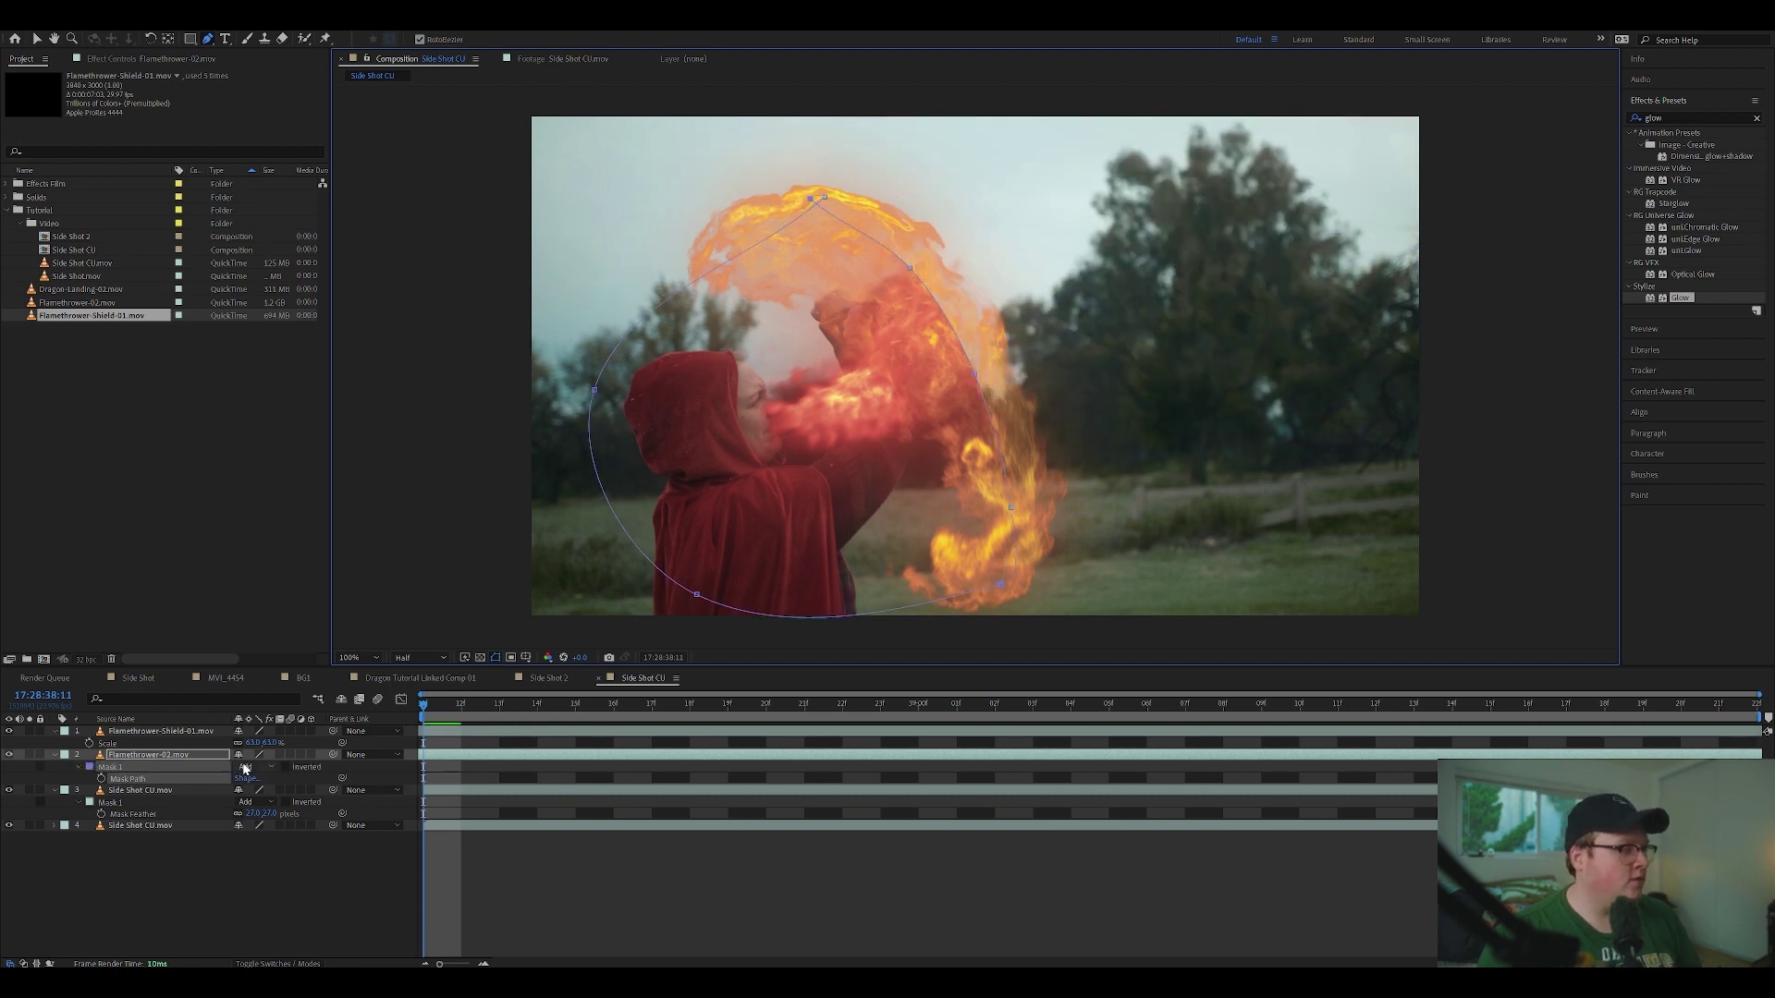
{"action": "left_click", "coordinate": [259, 766]}
{"action": "left_click", "coordinate": [263, 800]}
{"action": "left_click", "coordinate": [676, 870]}
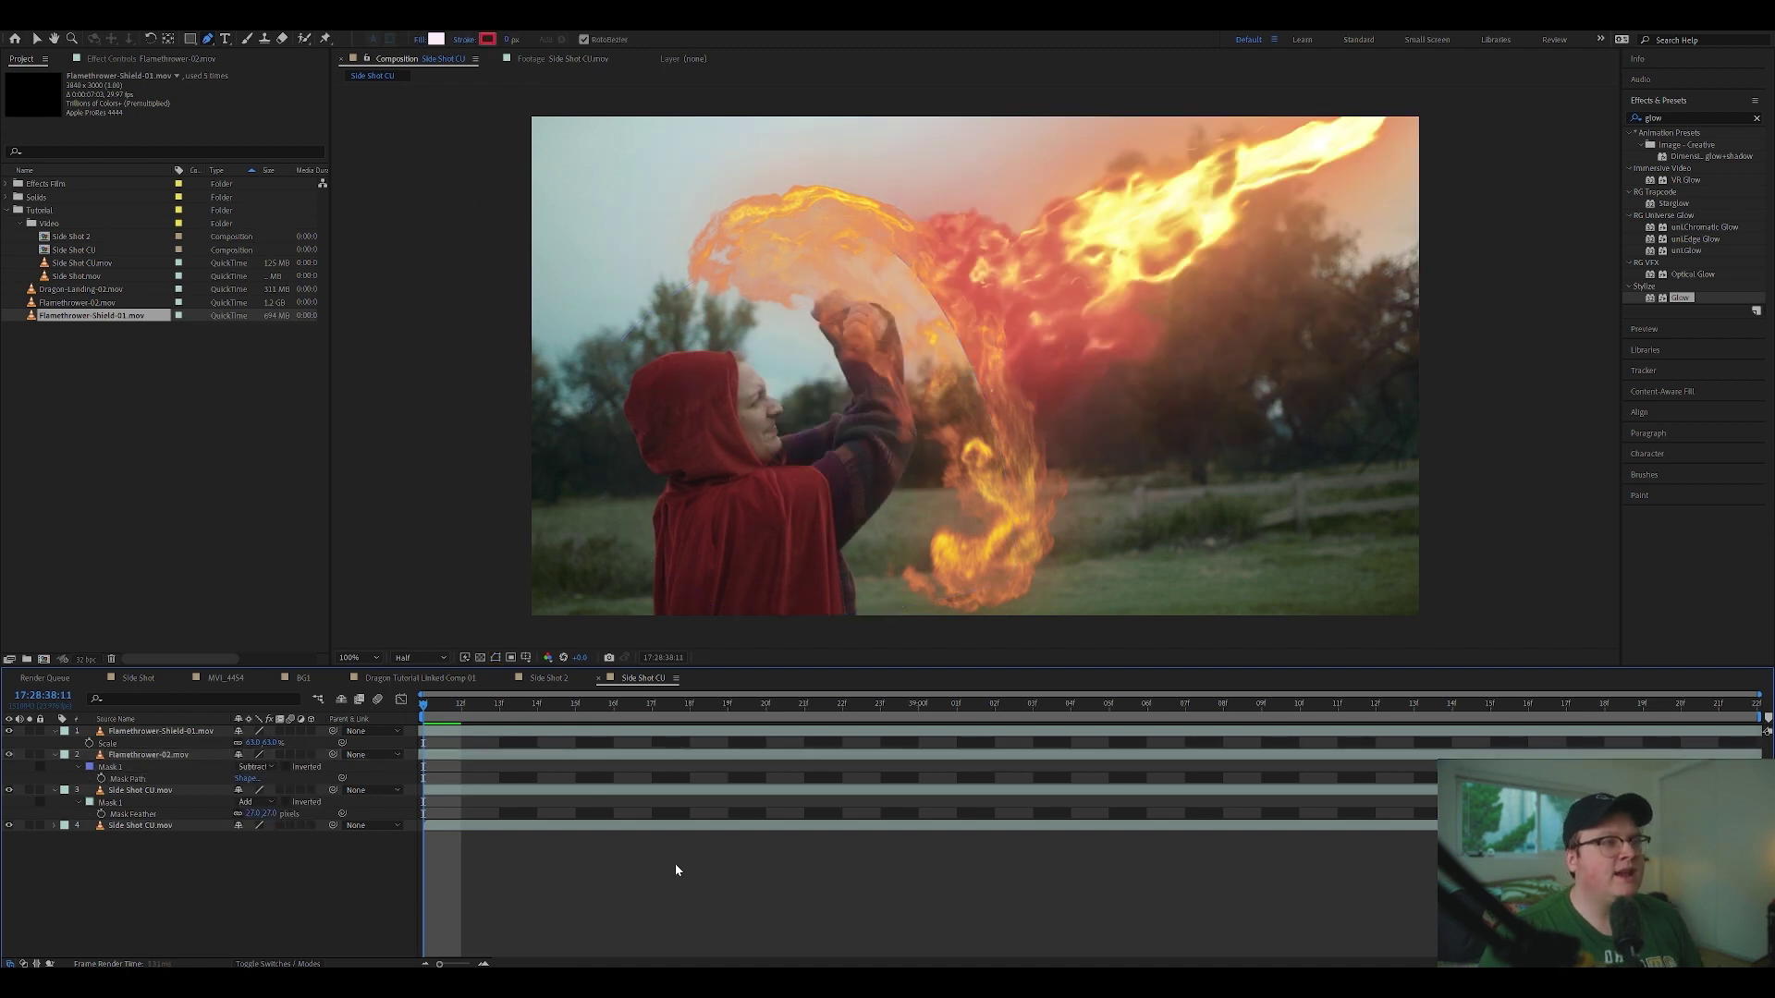
Step: Feather the subtracting mask on Flamethrower-02.mov heavily to soften the fire's cutoff behind the shield, and preview the shot
{"action": "key", "text": "space"}
{"action": "key", "text": "f"}
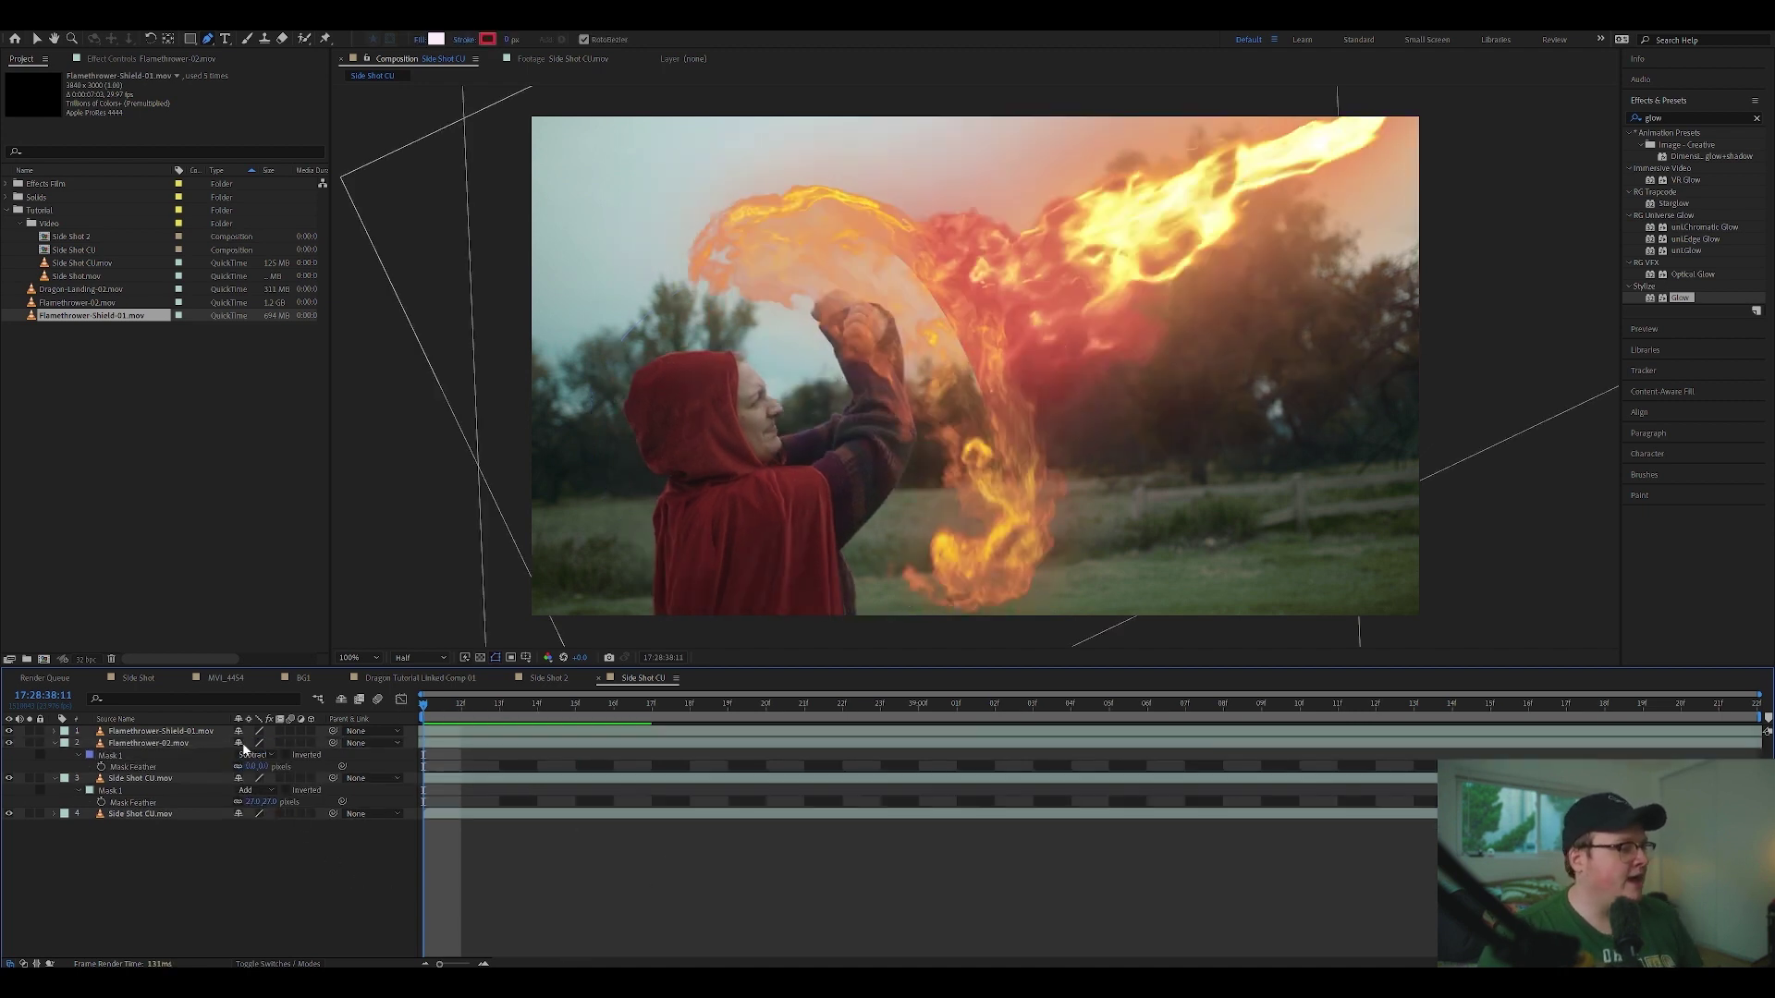
{"action": "left_click", "coordinate": [182, 744]}
{"action": "left_click_drag", "start_coordinate": [255, 766], "coordinate": [469, 768]}
{"action": "key", "text": "F2"}
{"action": "key", "text": "space"}
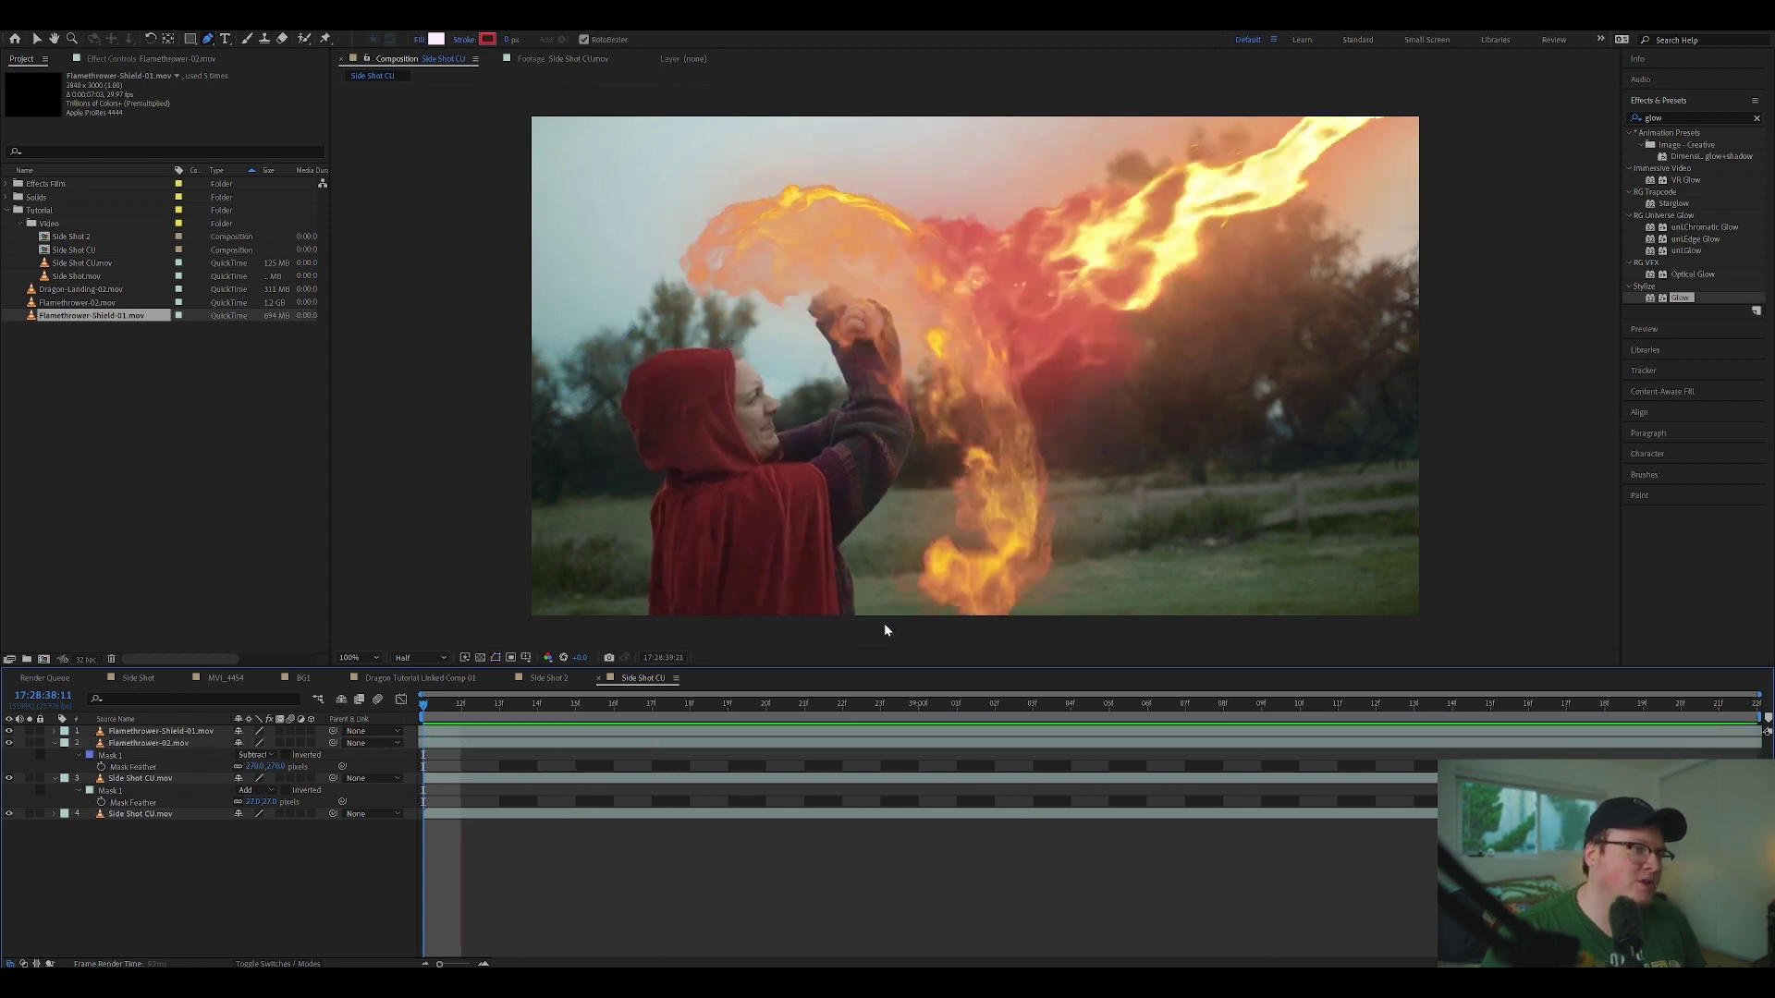
Step: Set the blending mode of both Flamethrower-Shield-01.mov and Flamethrower-02.mov to Add
{"action": "left_click", "coordinate": [185, 731]}
{"action": "left_click", "coordinate": [185, 779], "text": "shift"}
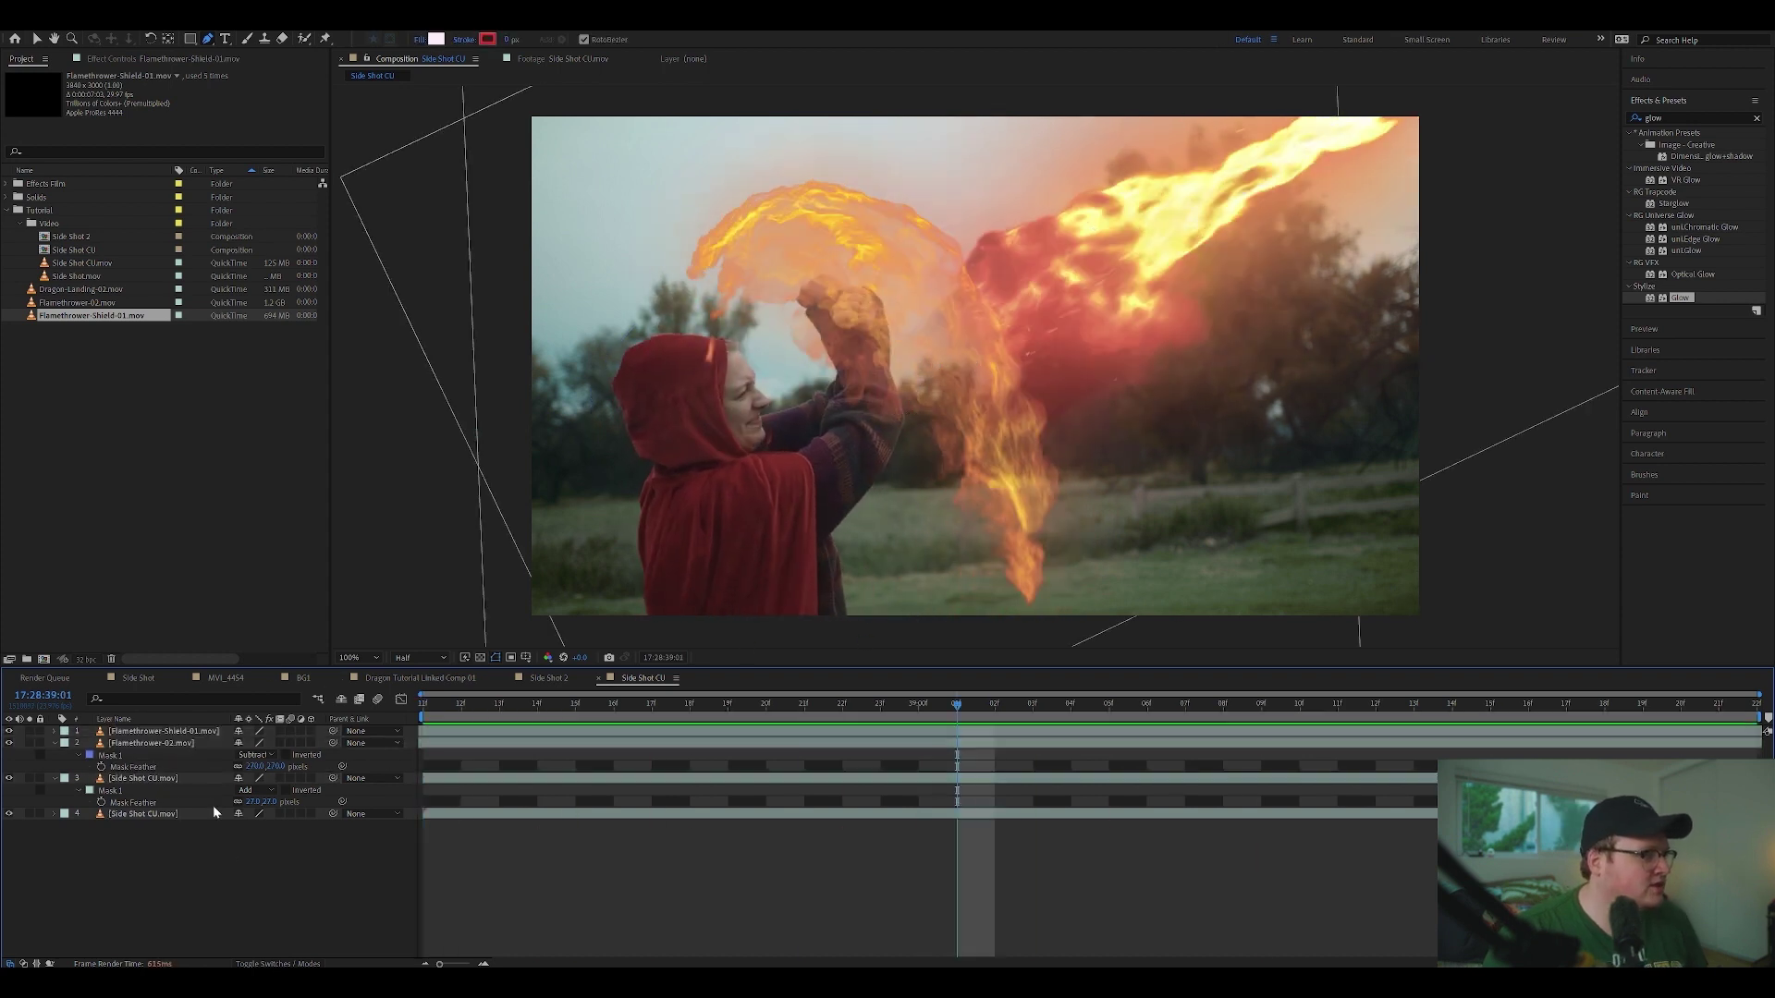
{"action": "left_click", "coordinate": [185, 743]}
{"action": "left_click", "coordinate": [166, 731], "text": "shift"}
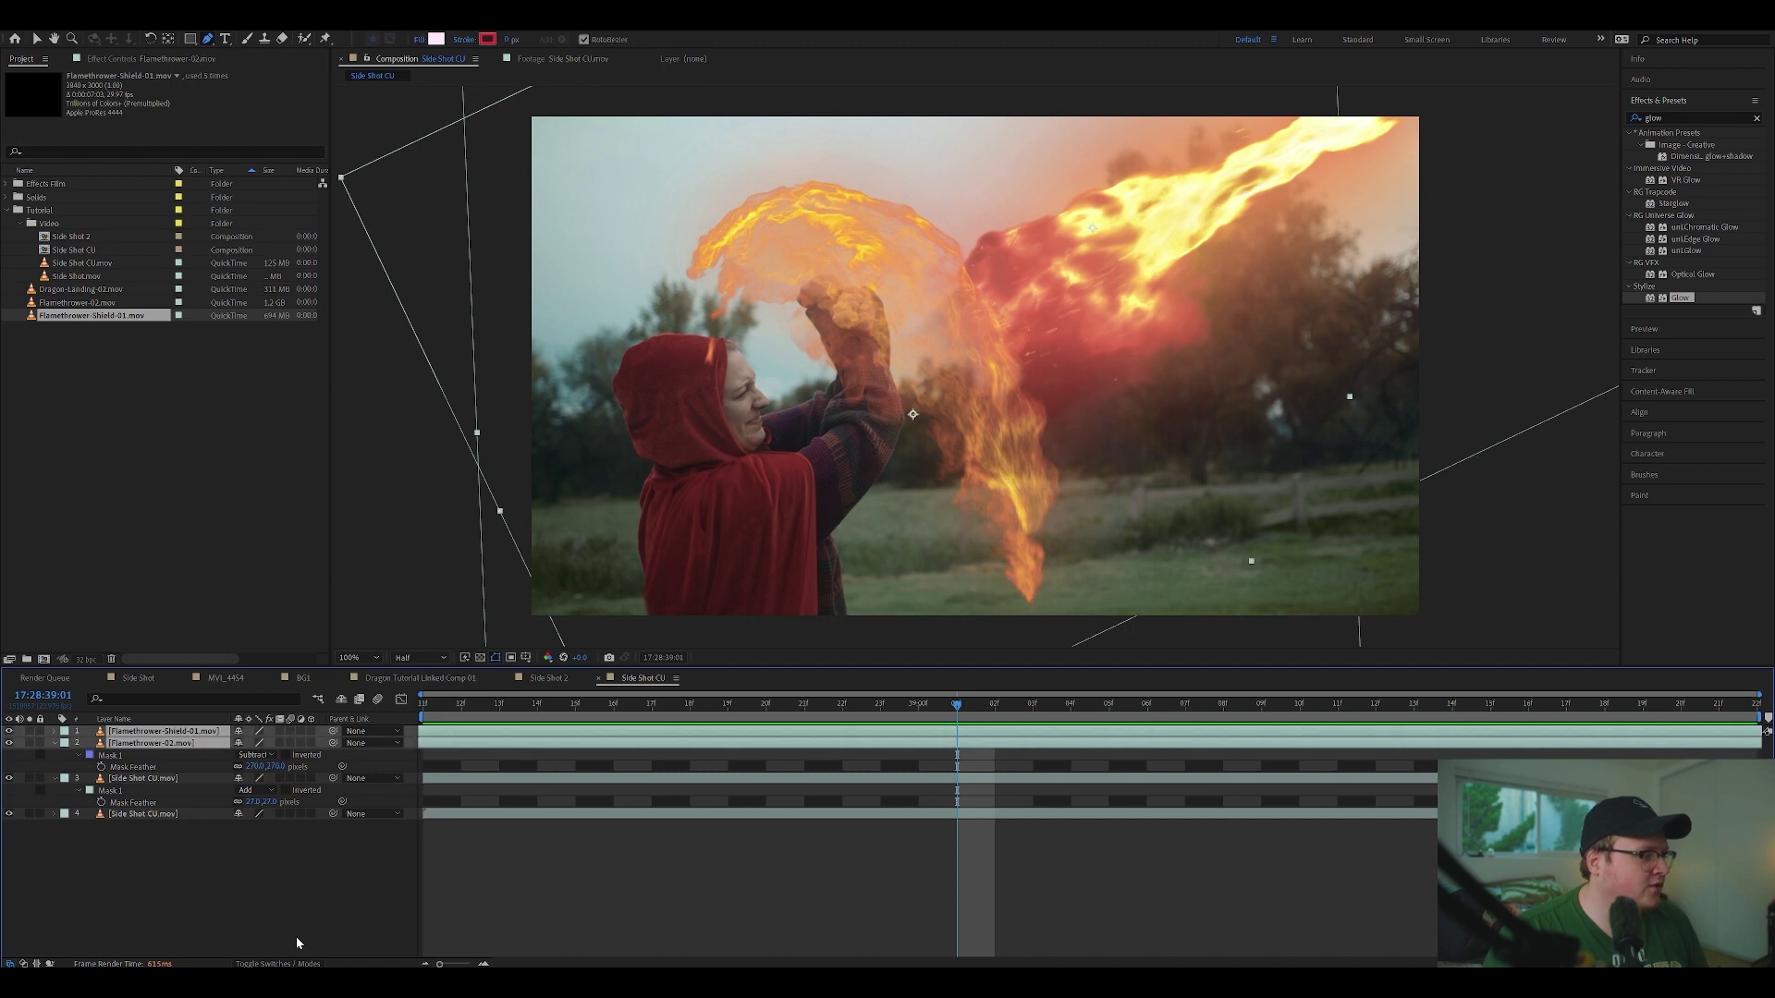
{"action": "left_click", "coordinate": [277, 963]}
{"action": "left_click", "coordinate": [251, 732]}
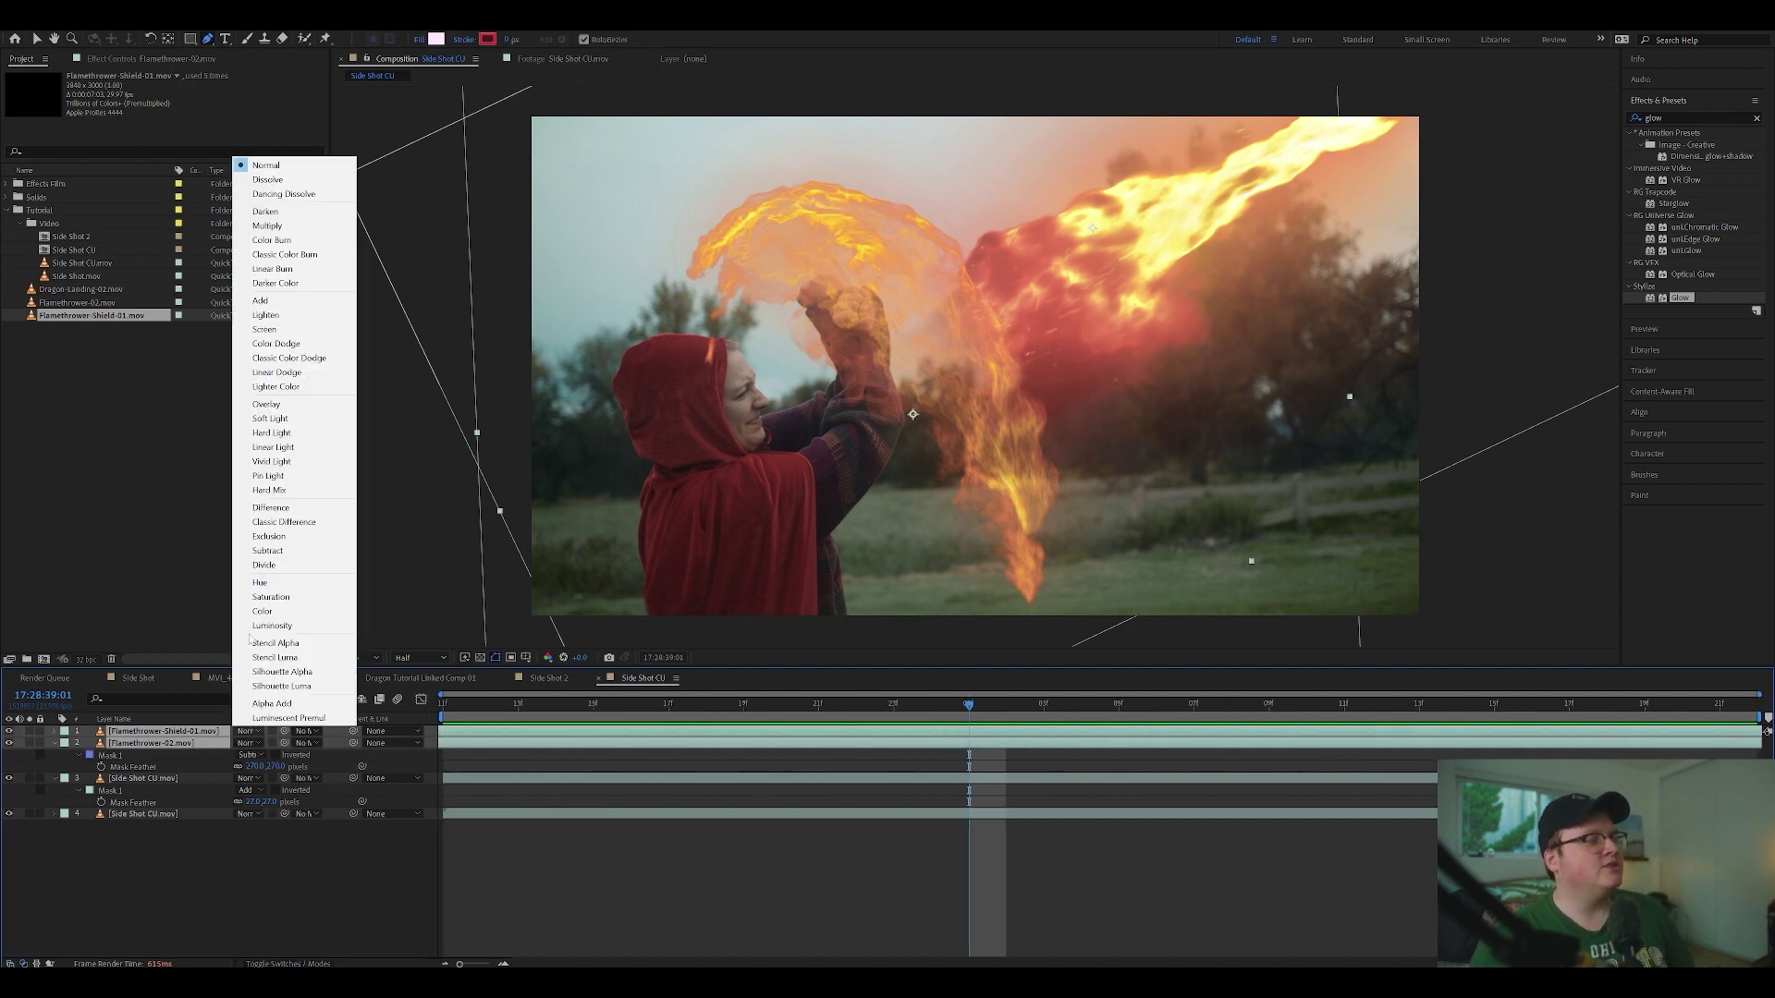
{"action": "left_click", "coordinate": [297, 315]}
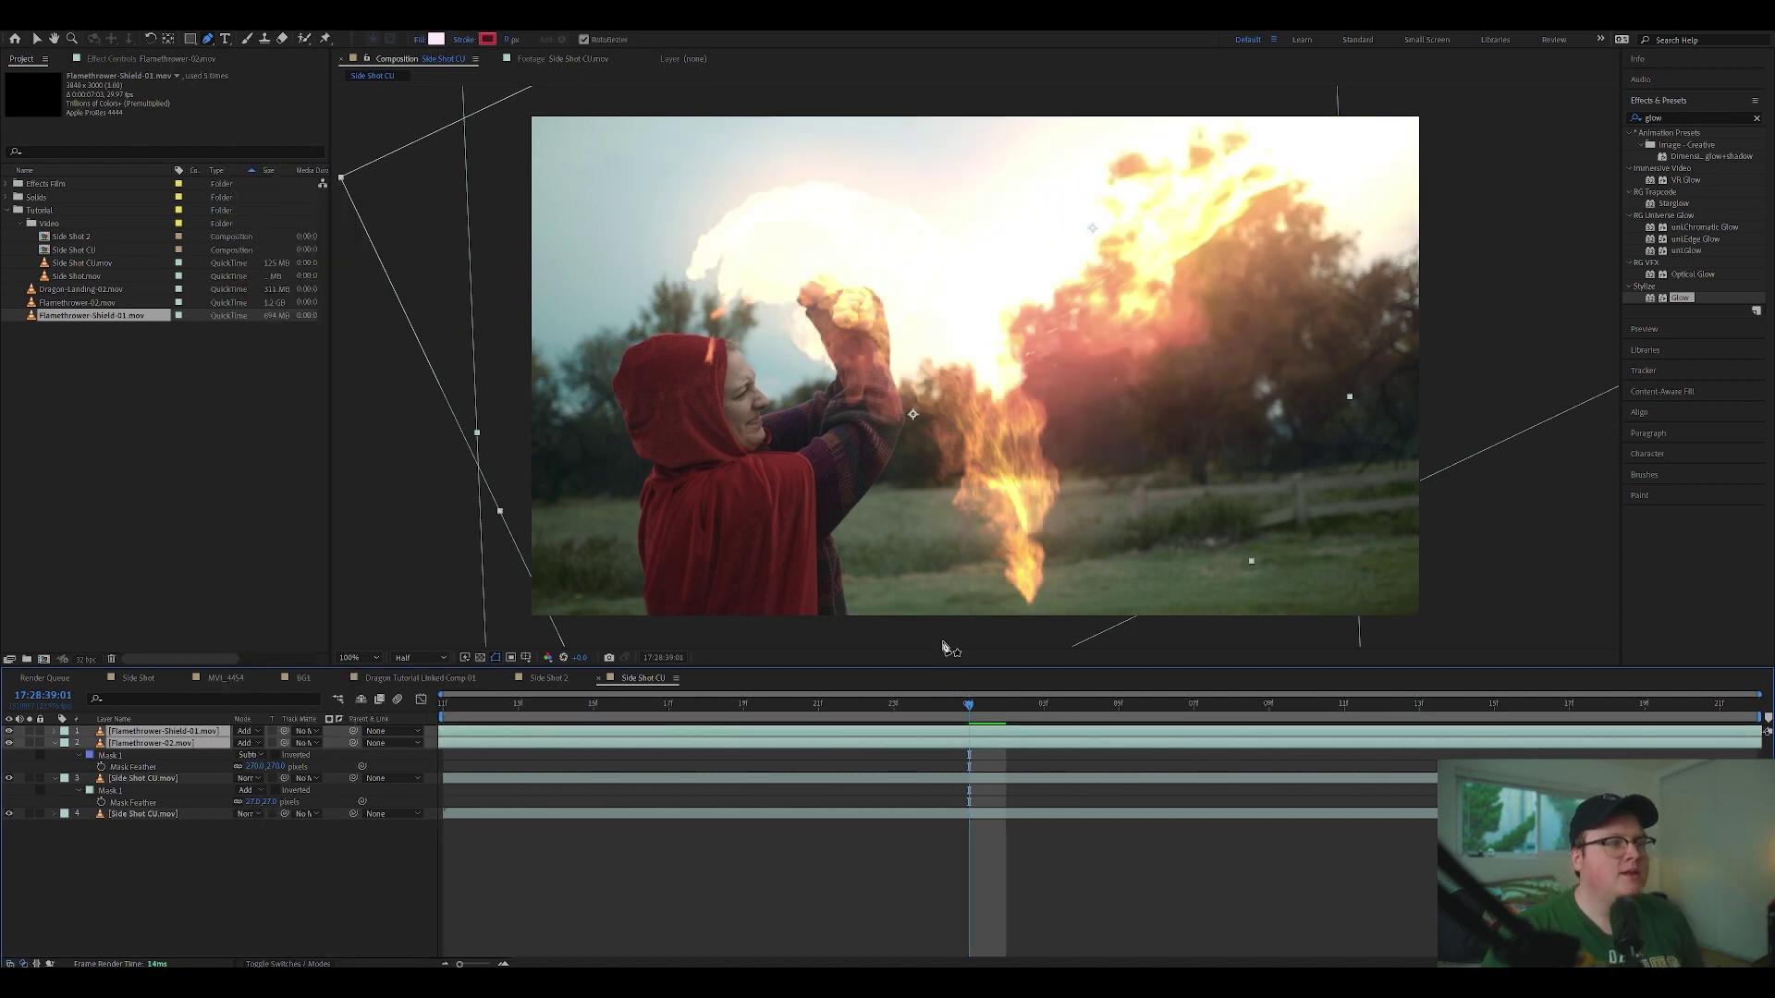
Step: Preview the blended fire and shift the shield flame slightly down and toward the man
{"action": "key", "text": "space"}
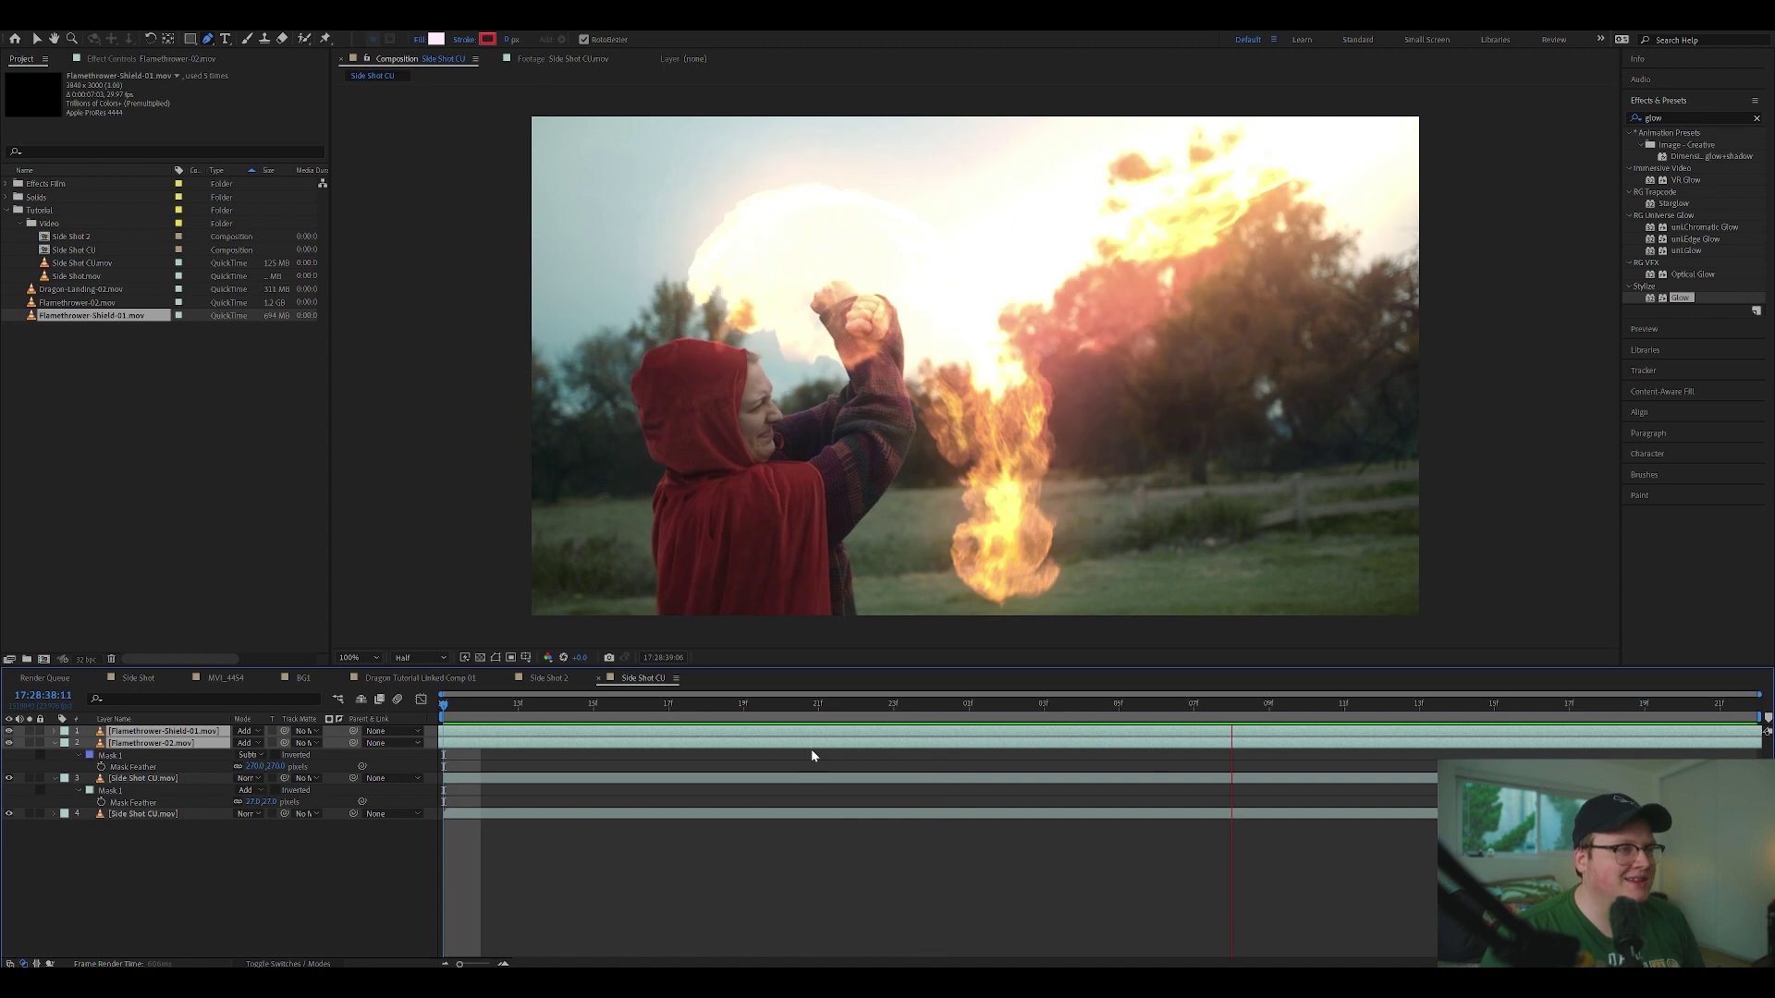
{"action": "key", "text": "space"}
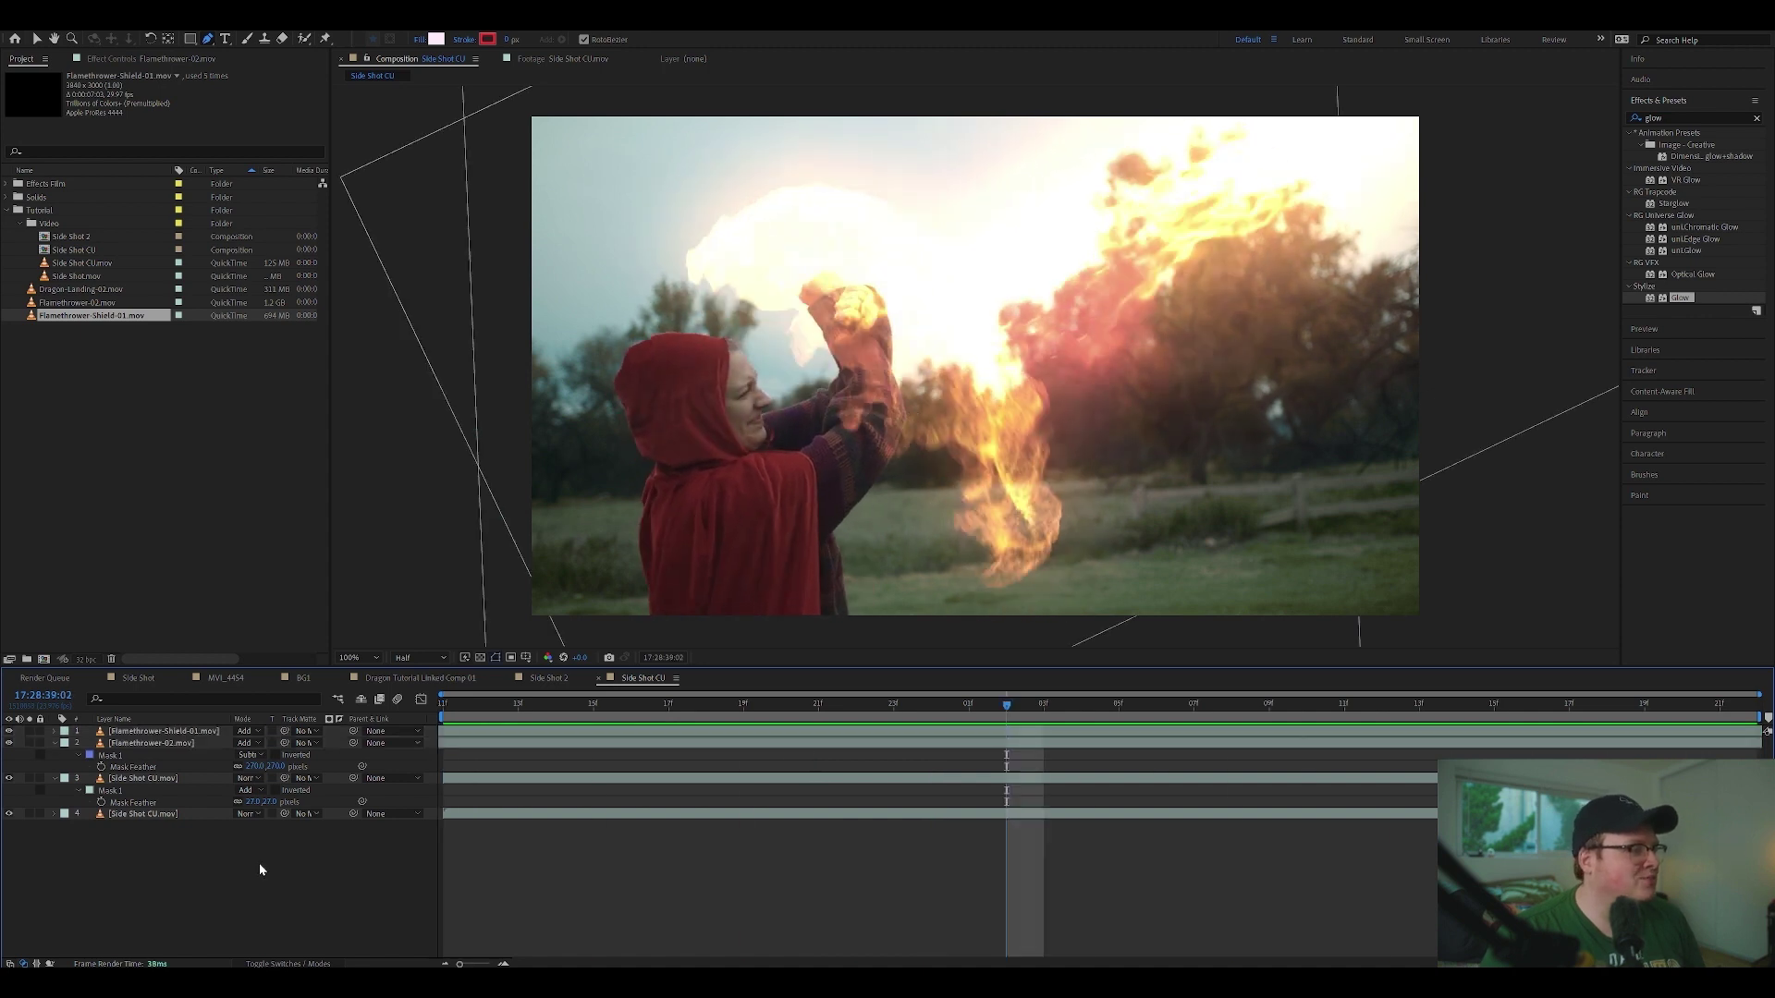
{"action": "left_click", "coordinate": [178, 734]}
{"action": "left_click", "coordinate": [37, 38]}
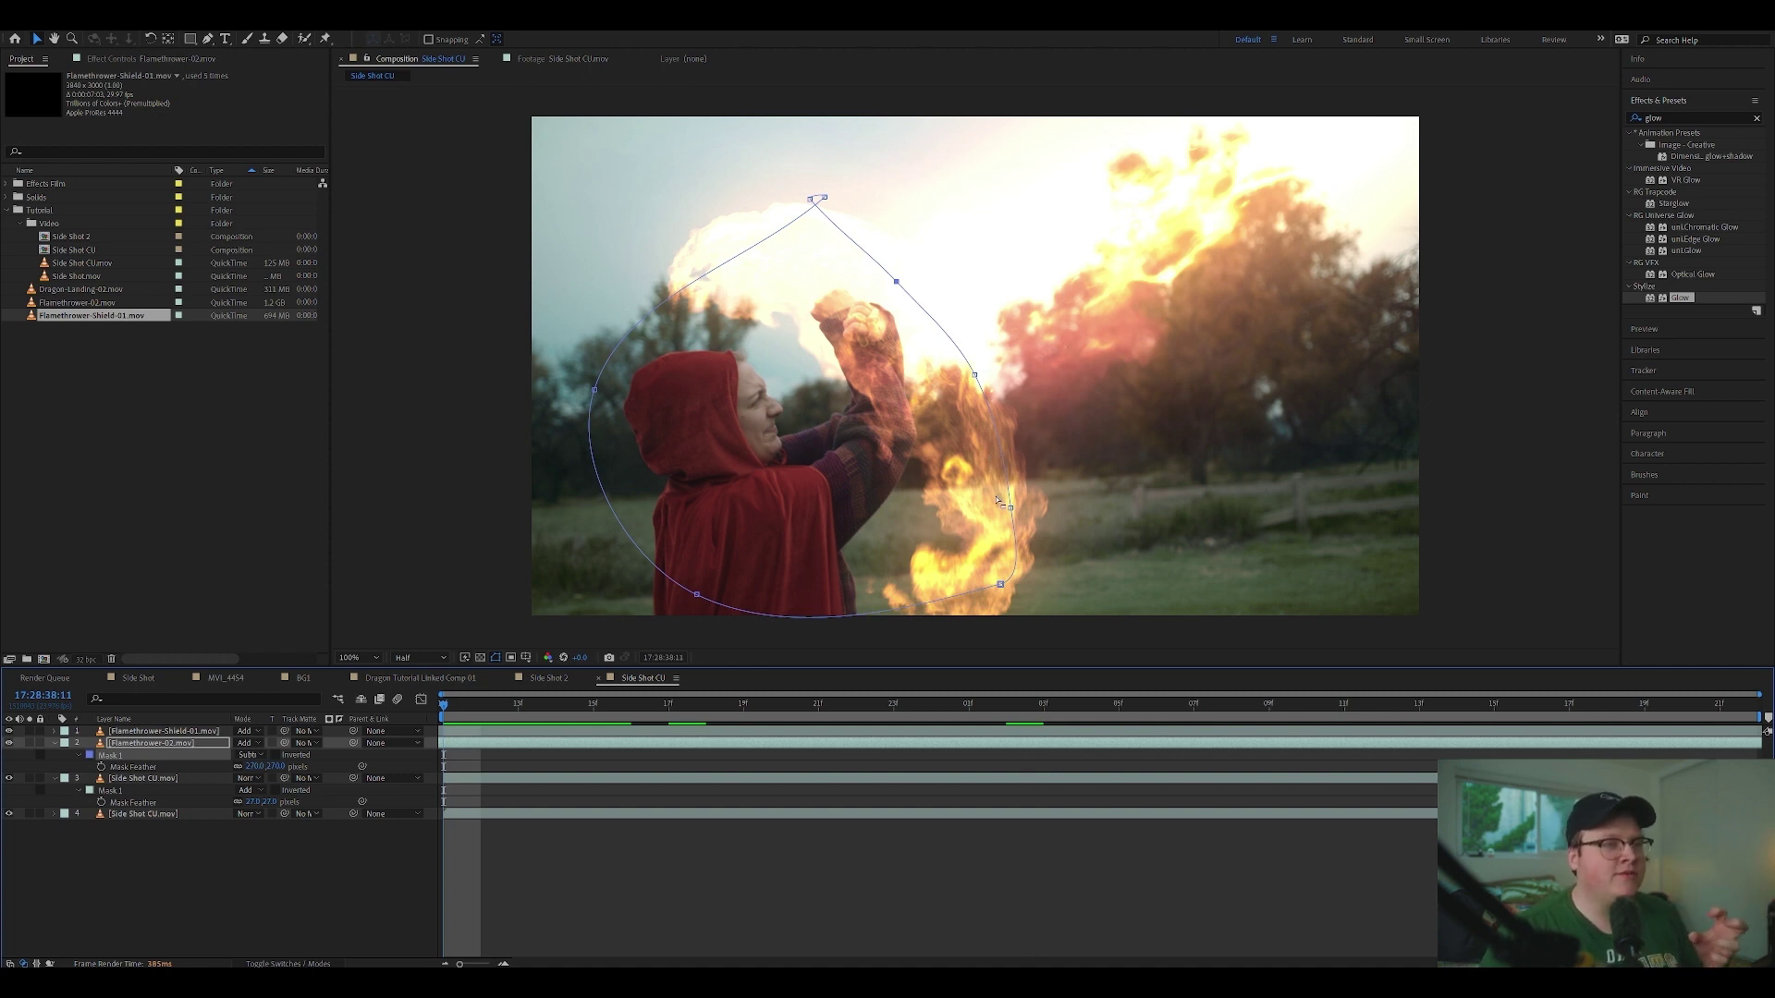
Step: Duplicate both flame layers and stack the two copies together above the originals
{"action": "left_click", "coordinate": [169, 731]}
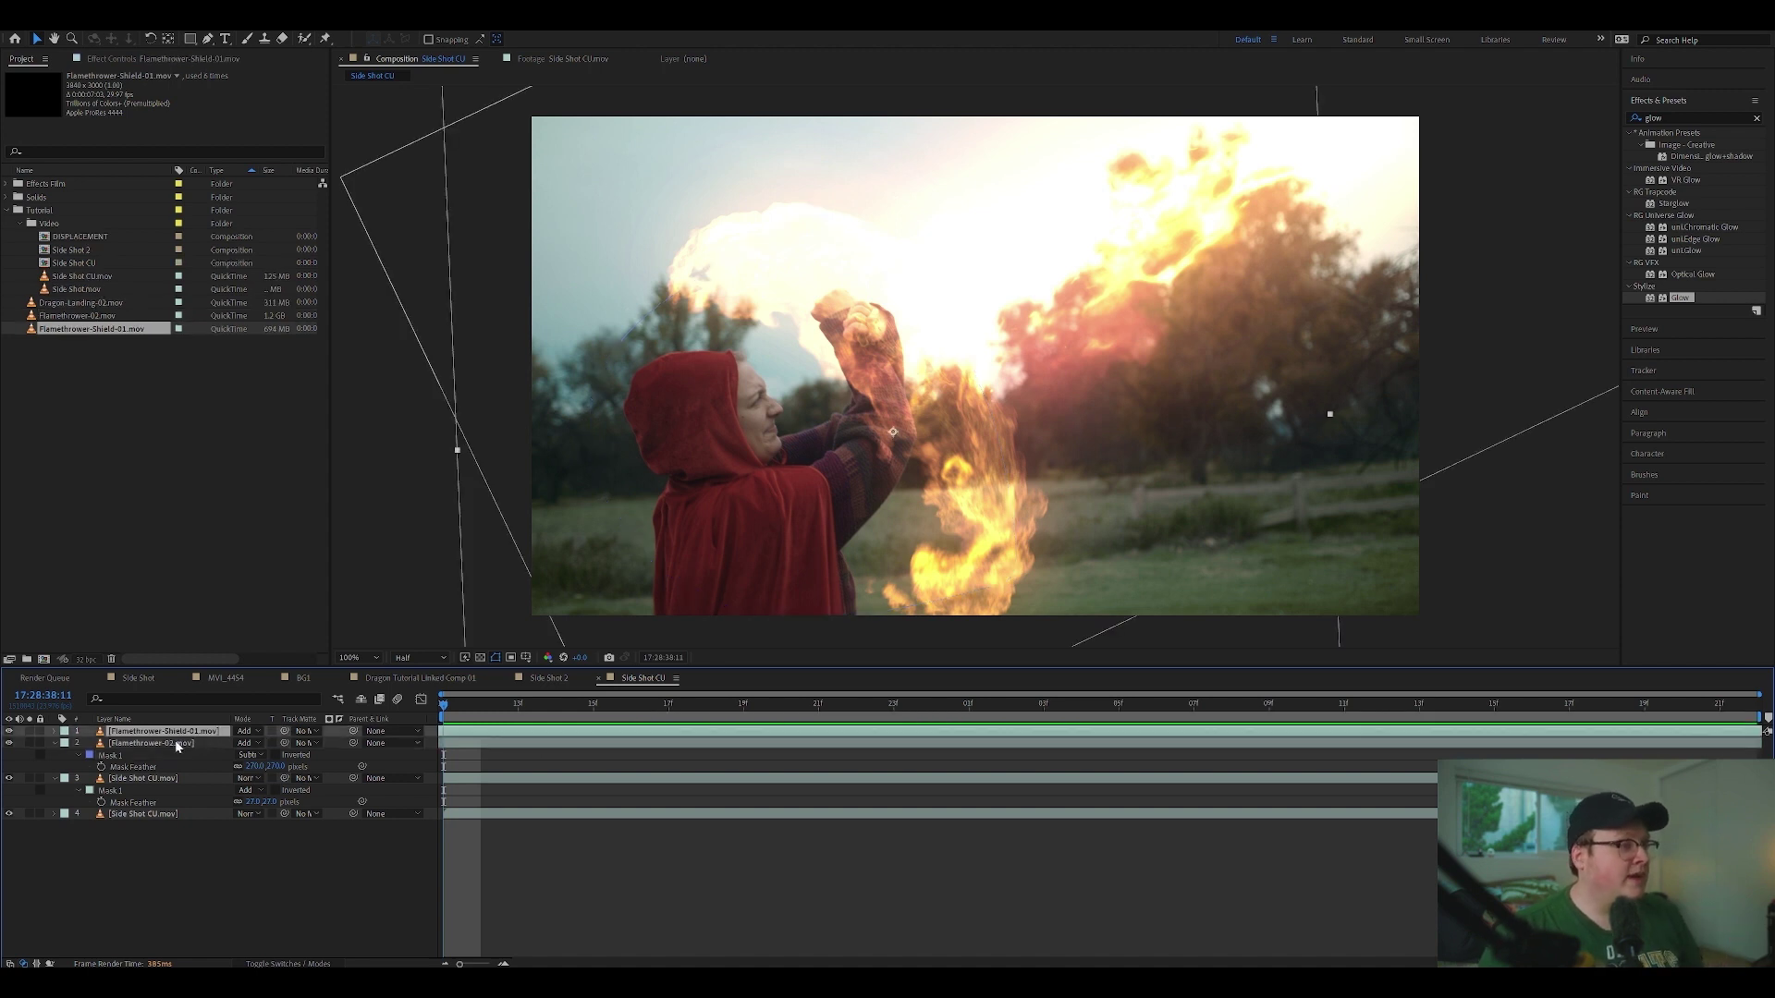
{"action": "left_click", "coordinate": [175, 744], "text": "shift"}
{"action": "key", "text": "ctrl+d"}
{"action": "left_click_drag", "start_coordinate": [182, 755], "coordinate": [186, 743]}
Step: Pre-compose the two duplicated flame layers as Displacement, moving all attributes and without adjusting the composition's duration to the layers
{"action": "right_click", "coordinate": [185, 742]}
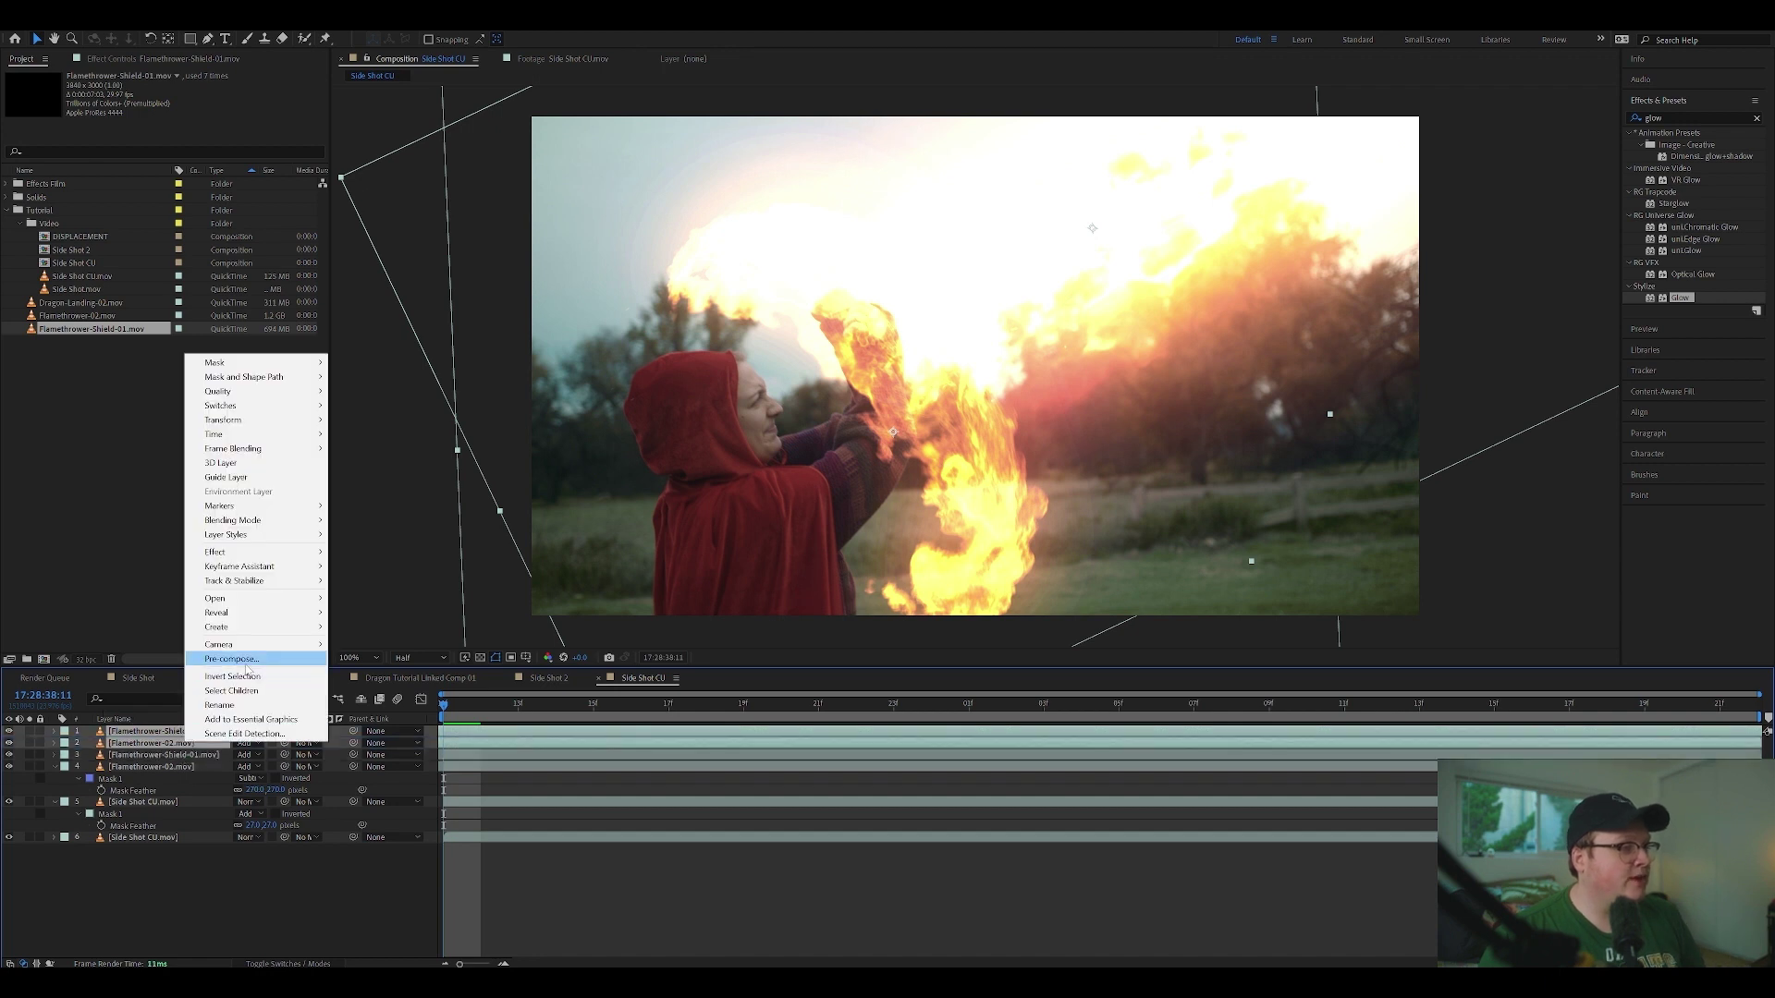
{"action": "left_click", "coordinate": [245, 662]}
{"action": "left_click", "coordinate": [779, 538]}
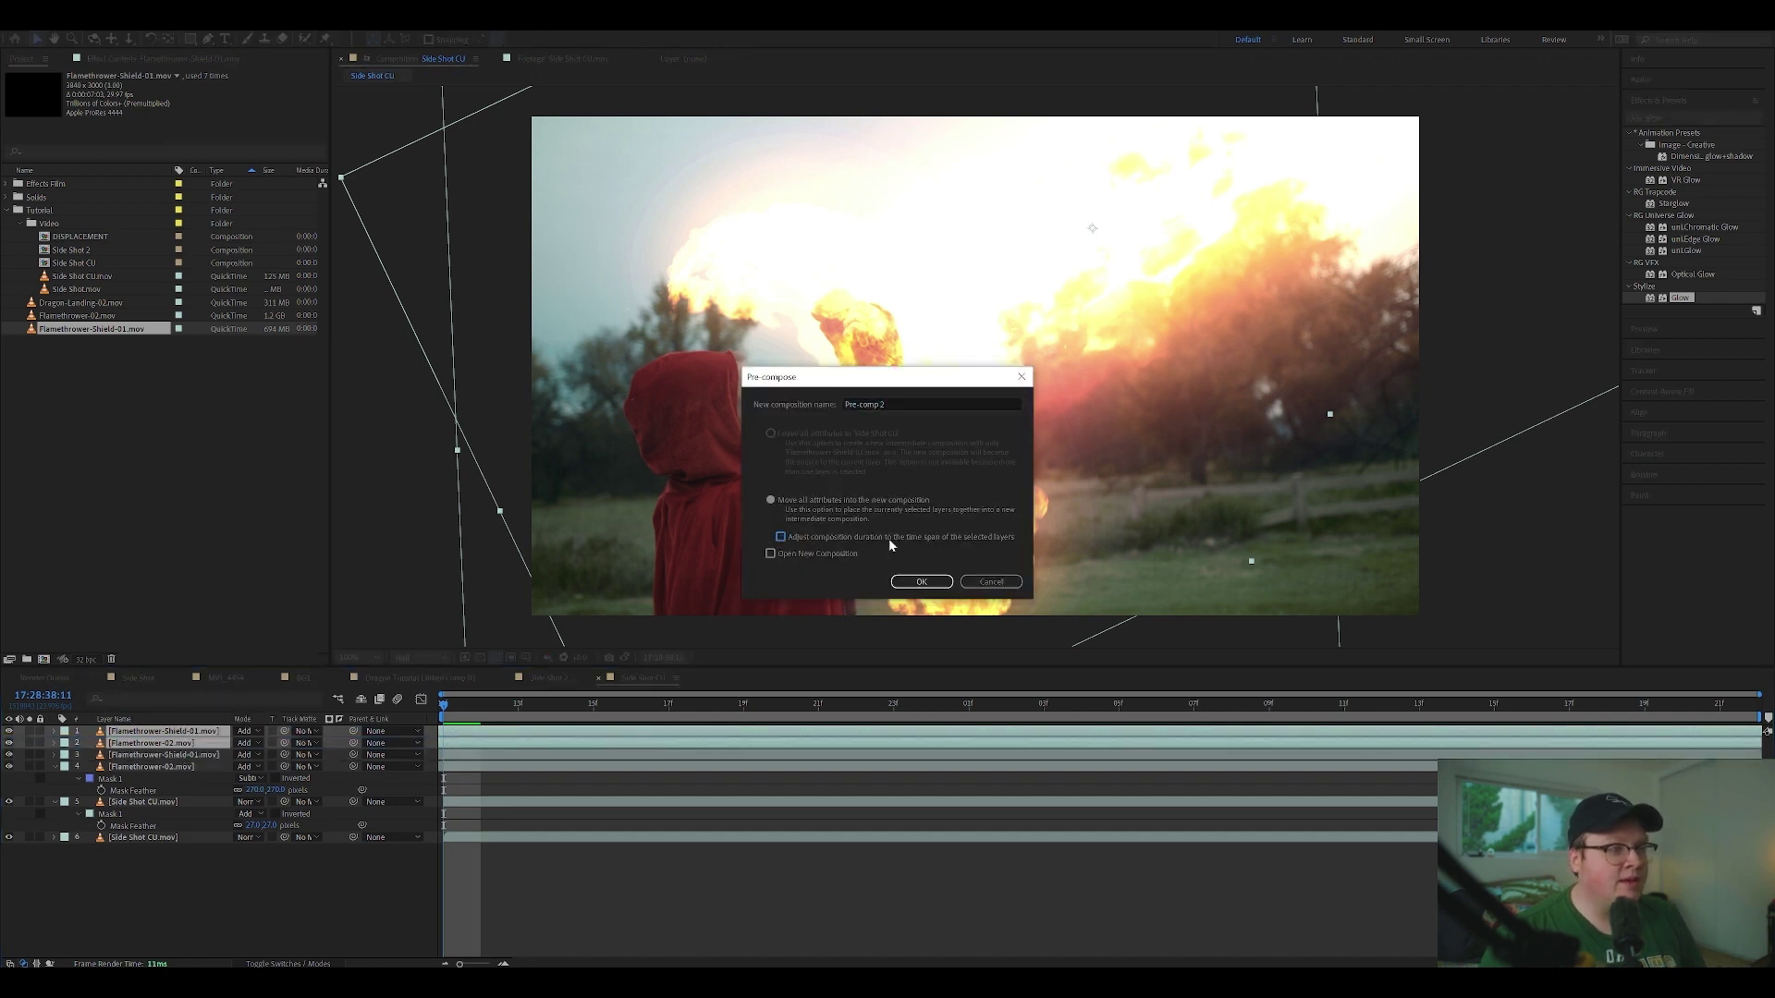
{"action": "left_click_drag", "start_coordinate": [916, 402], "coordinate": [814, 398]}
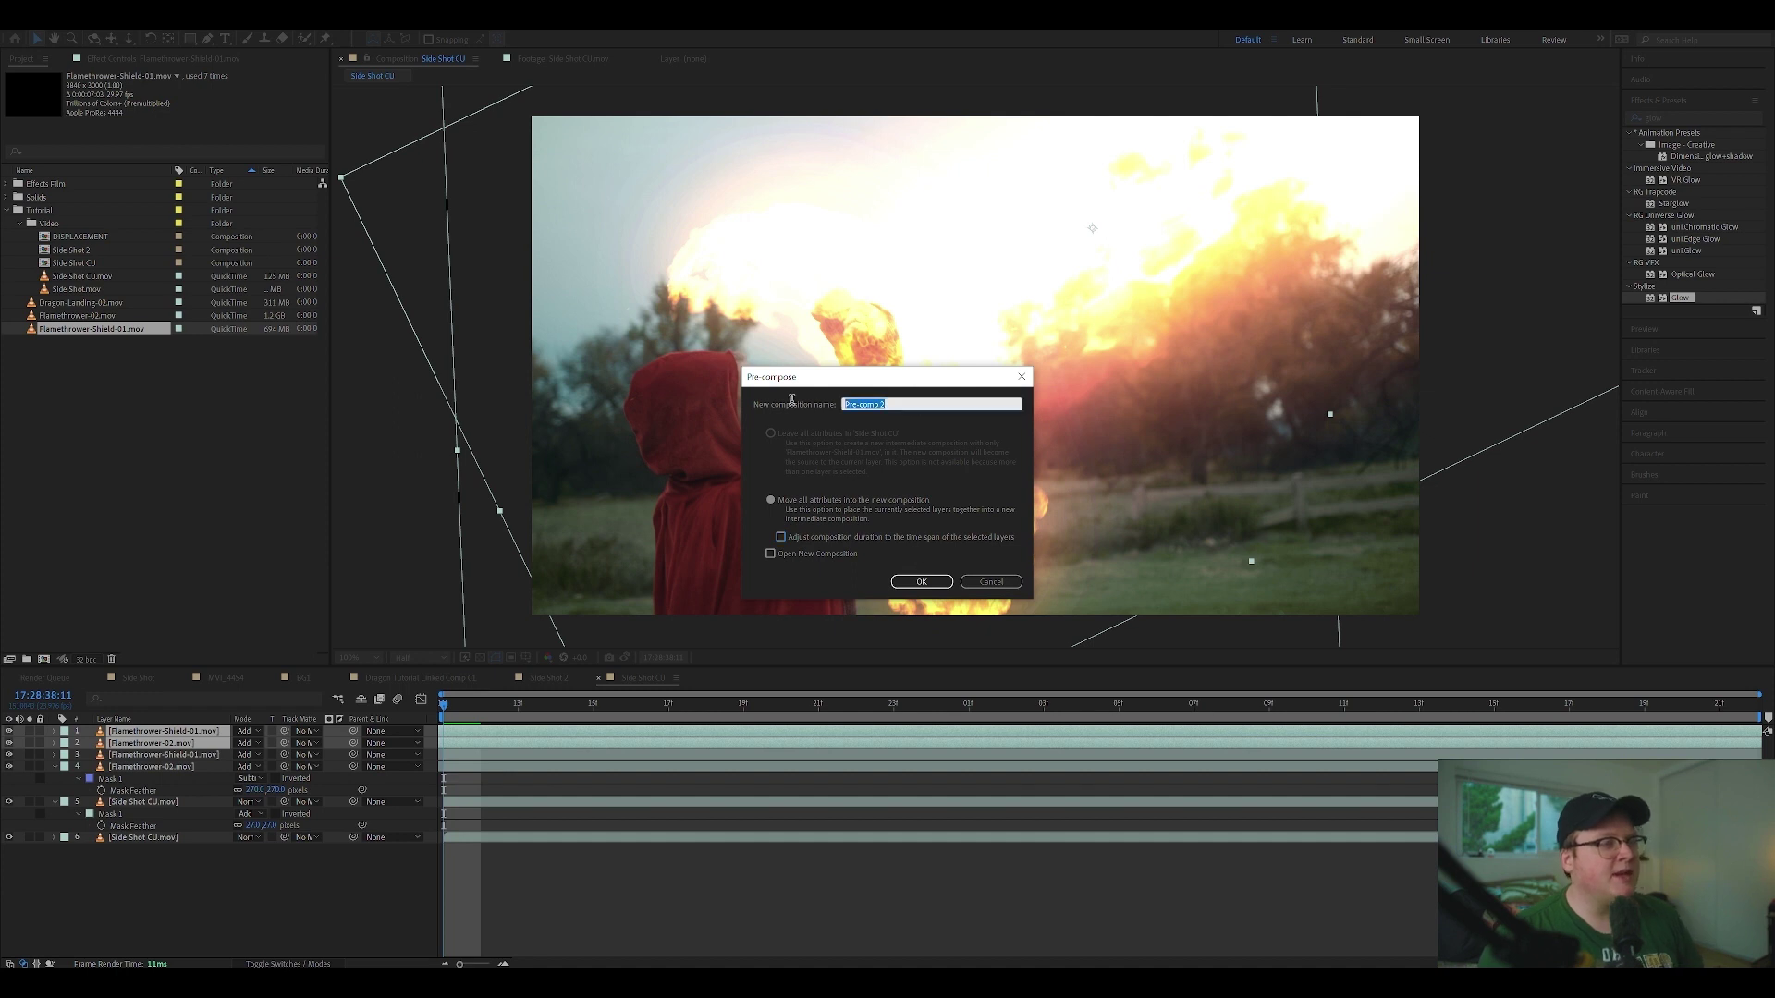
{"action": "type", "text": "Di"}
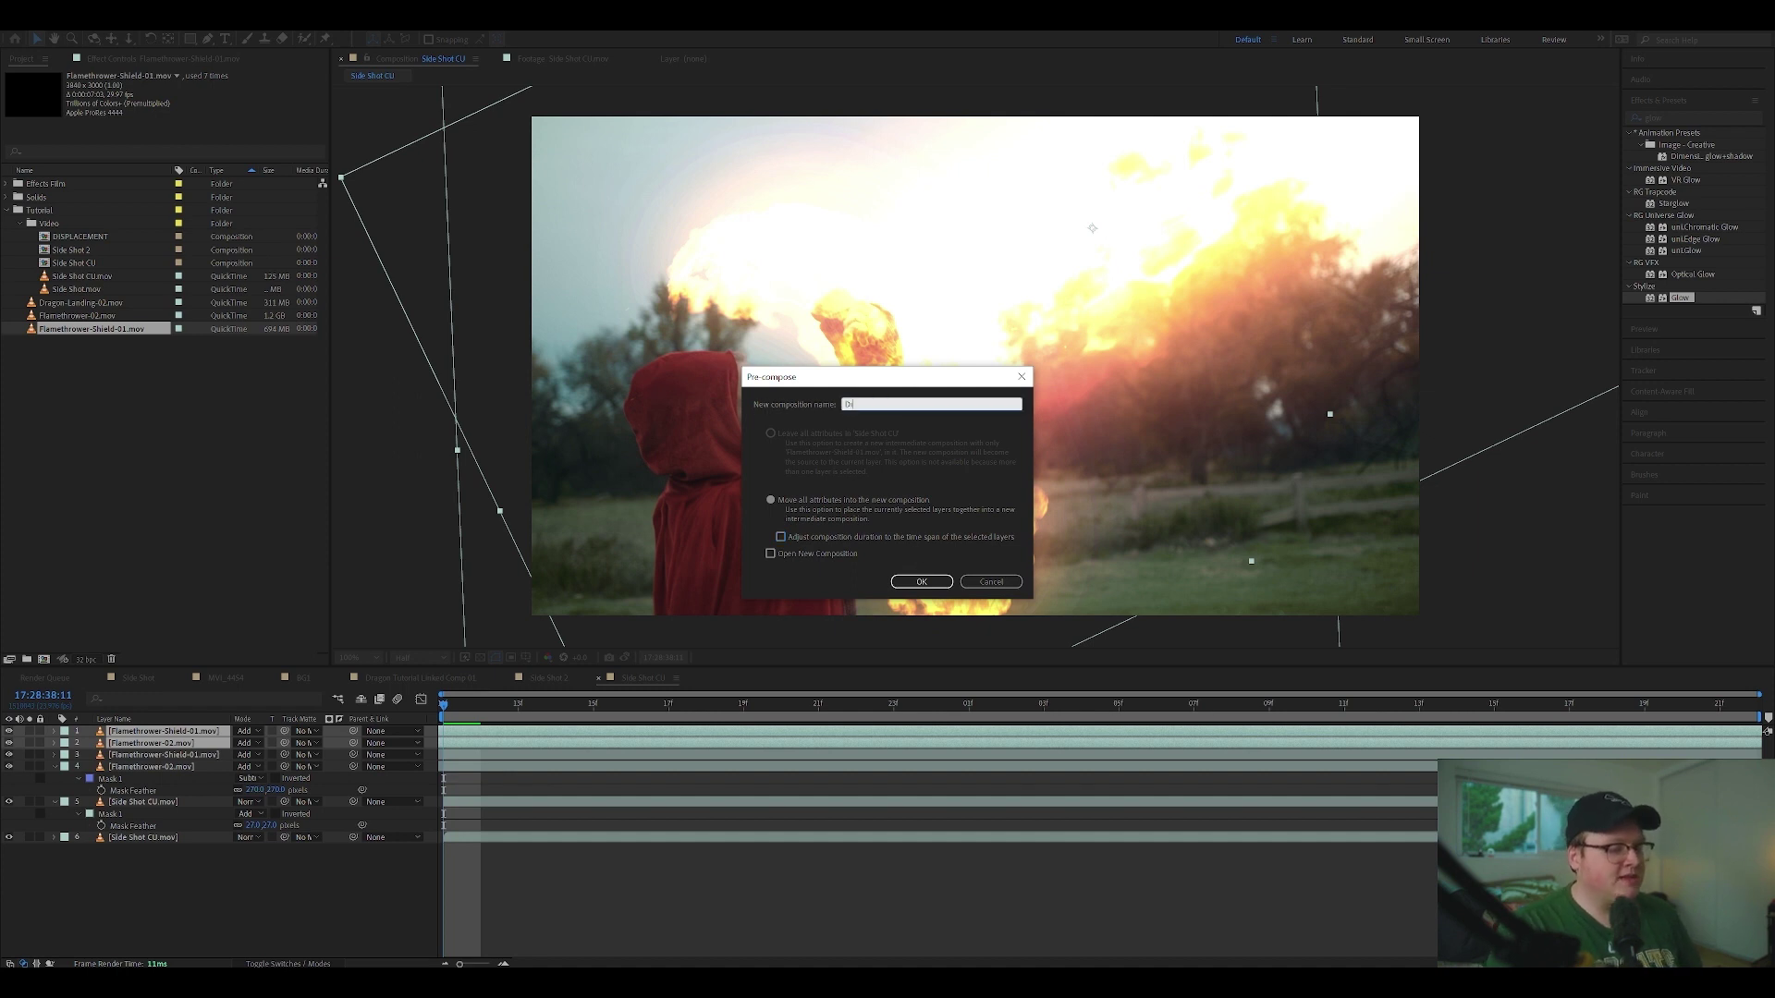
{"action": "type", "text": "splacement"}
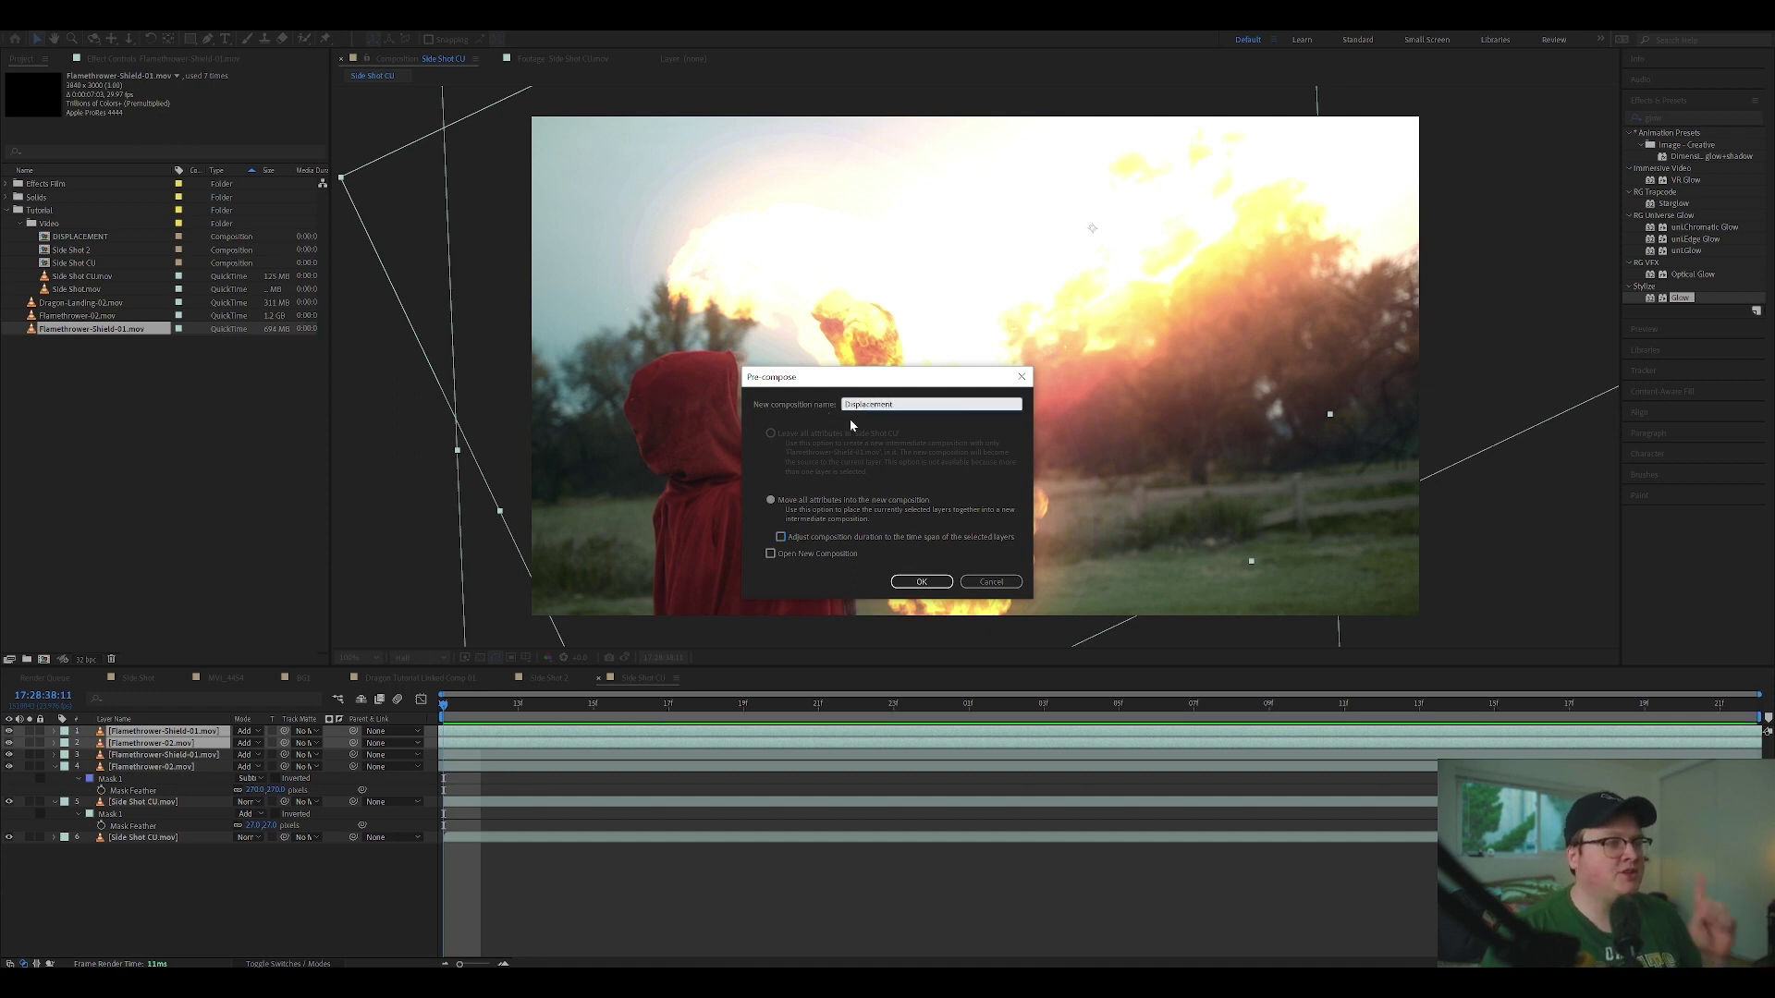
{"action": "left_click", "coordinate": [925, 581]}
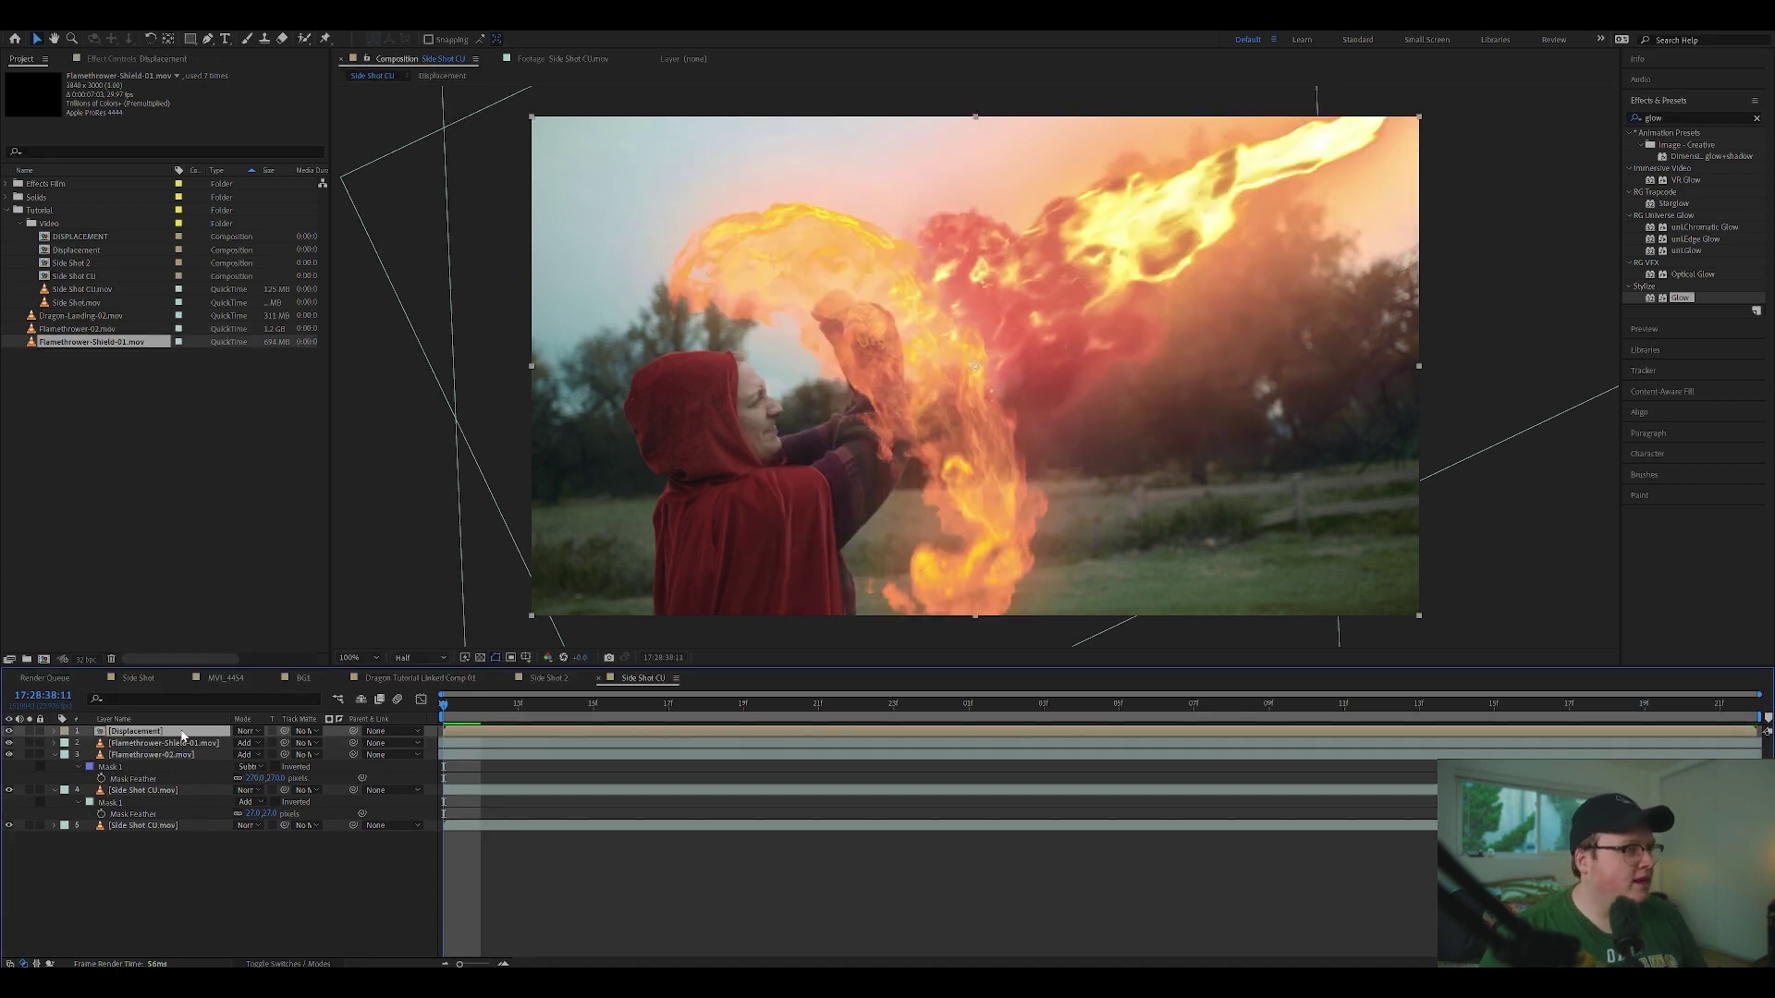
Step: Add a black solid inside the Displacement composition and place it beneath both flame layers
{"action": "double_click", "coordinate": [182, 736]}
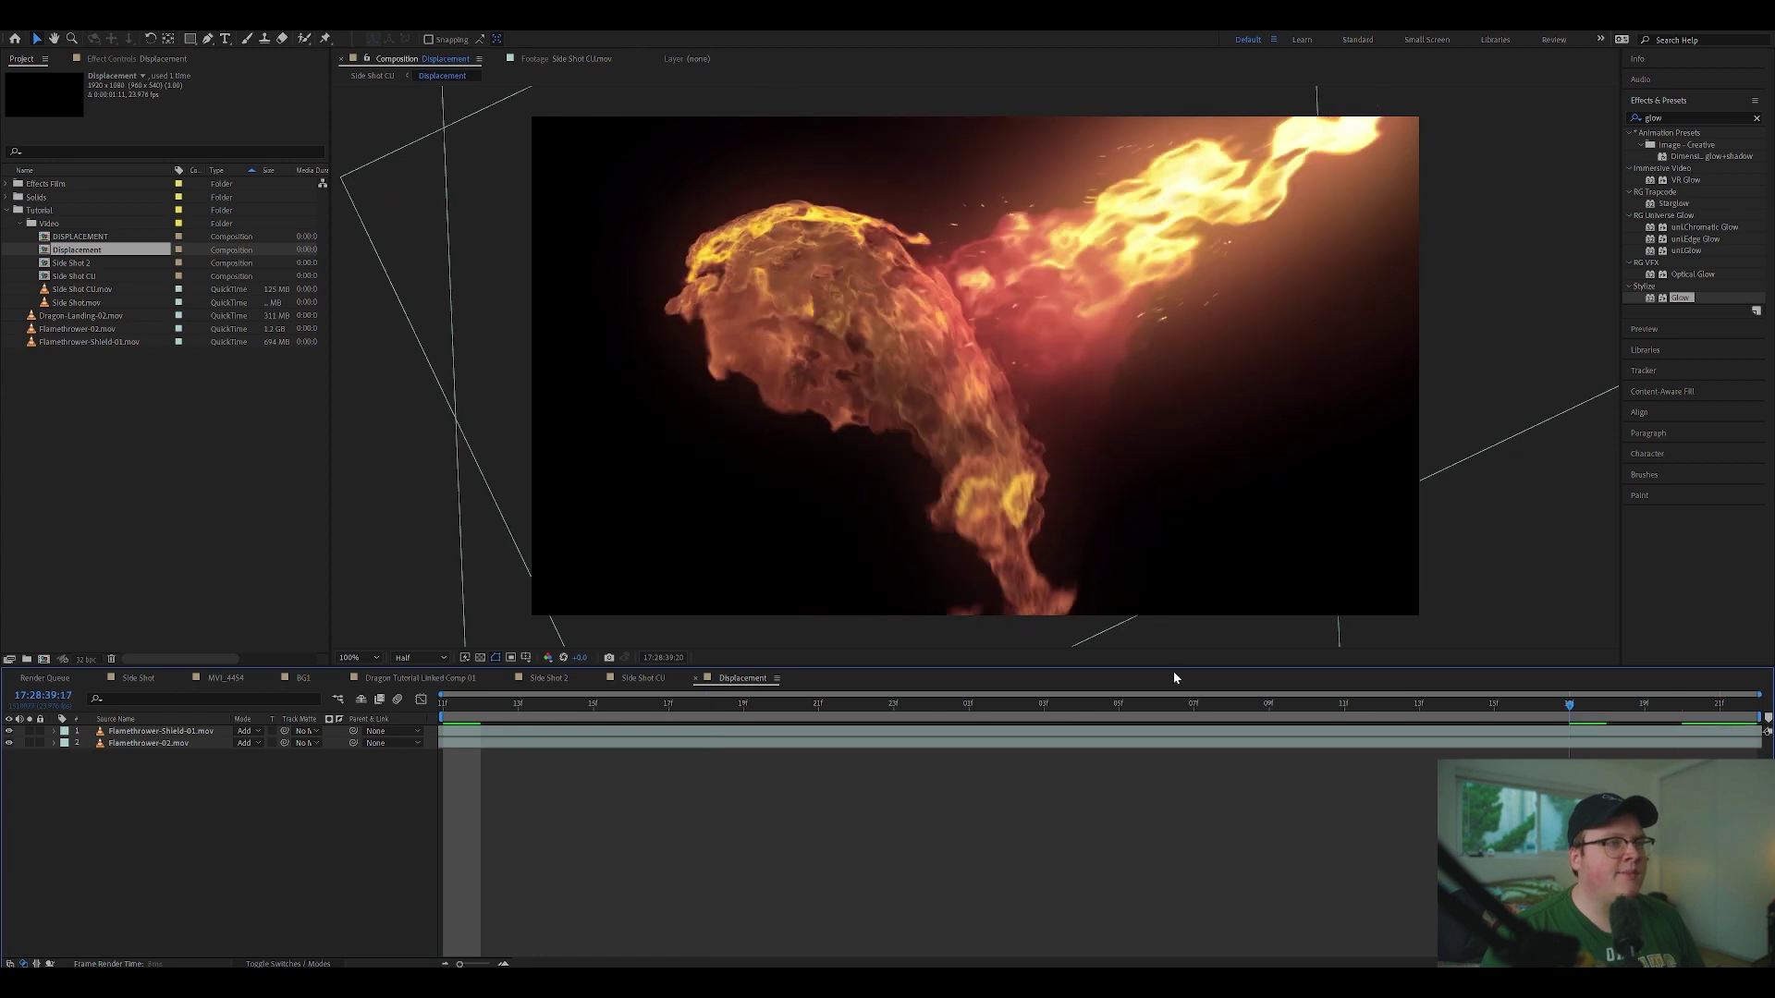
{"action": "key", "text": "ctrl+y"}
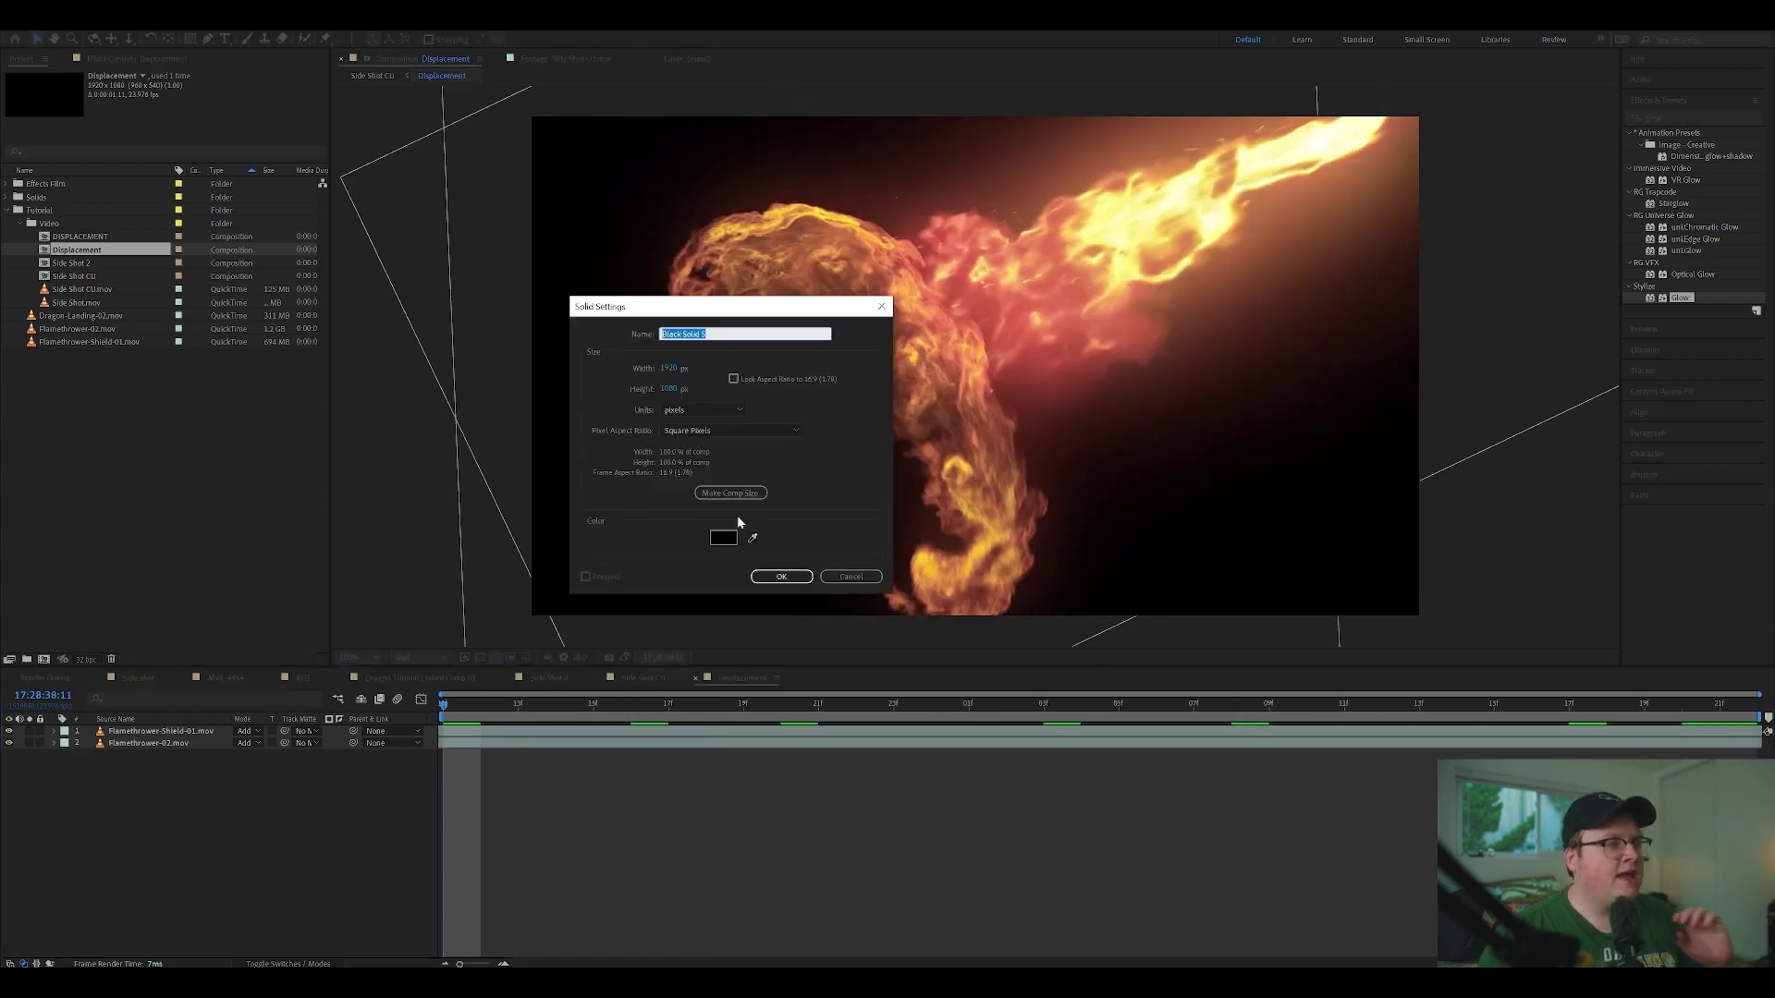
{"action": "left_click", "coordinate": [781, 576]}
{"action": "left_click_drag", "start_coordinate": [138, 732], "coordinate": [191, 805]}
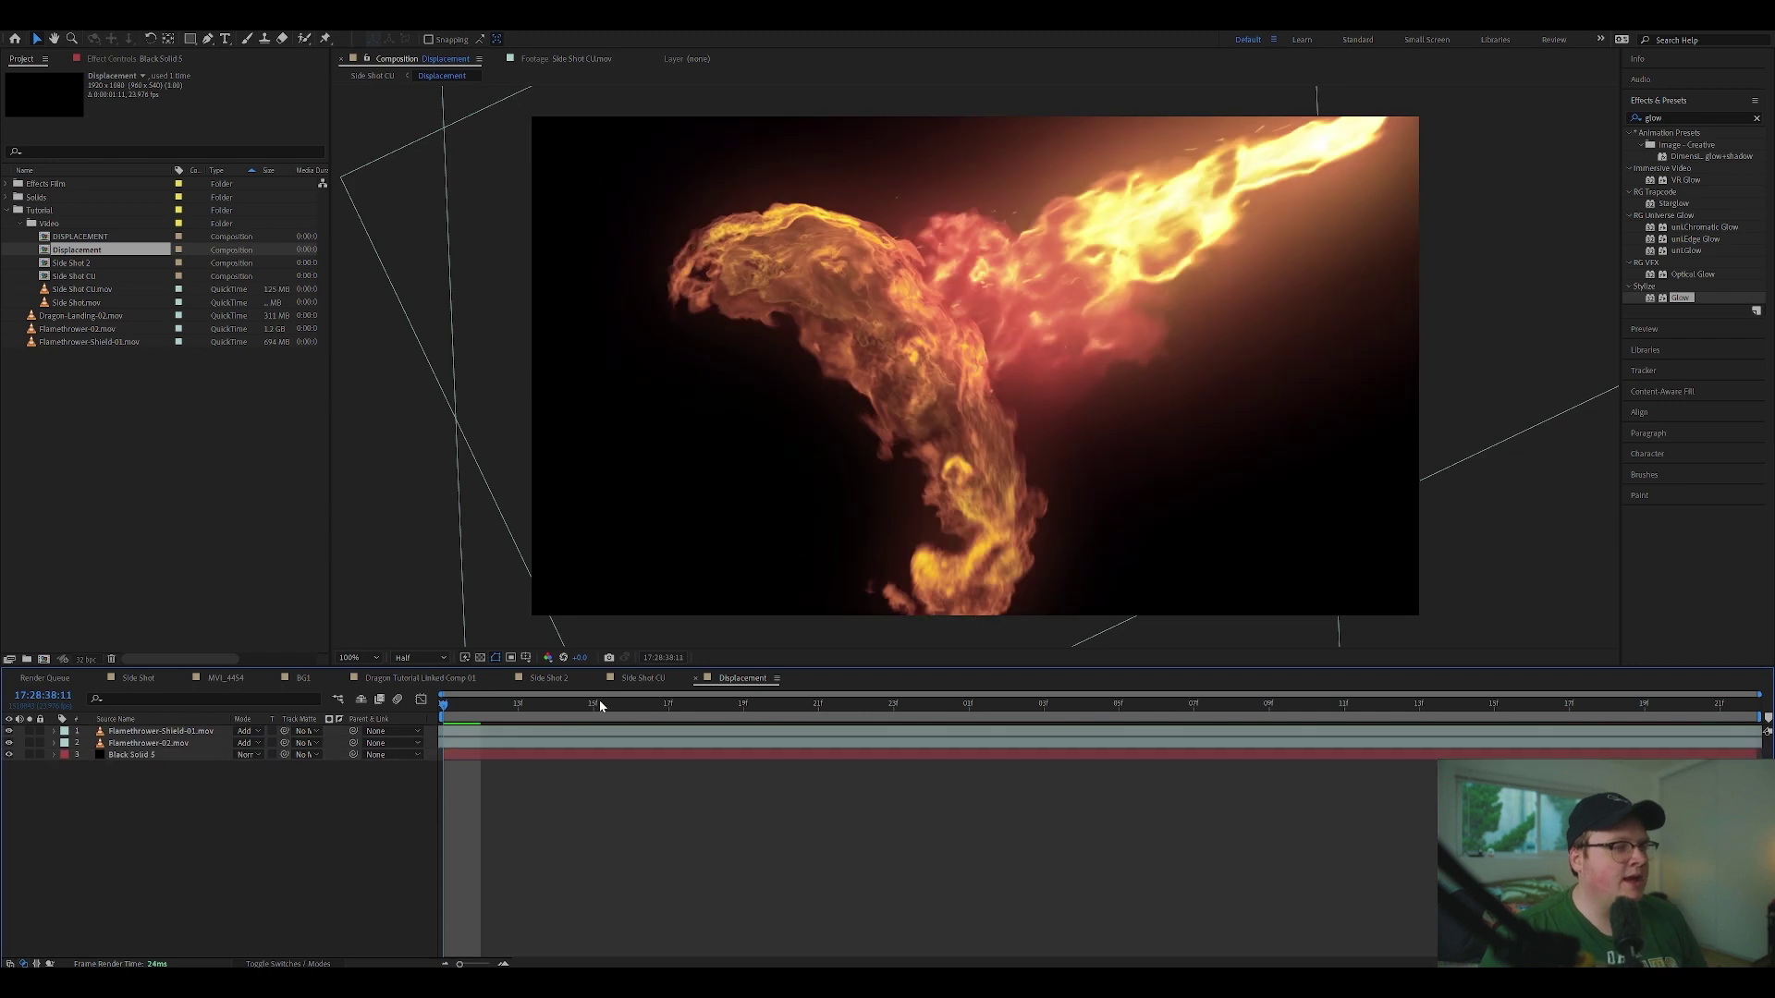
{"action": "left_click", "coordinate": [479, 659]}
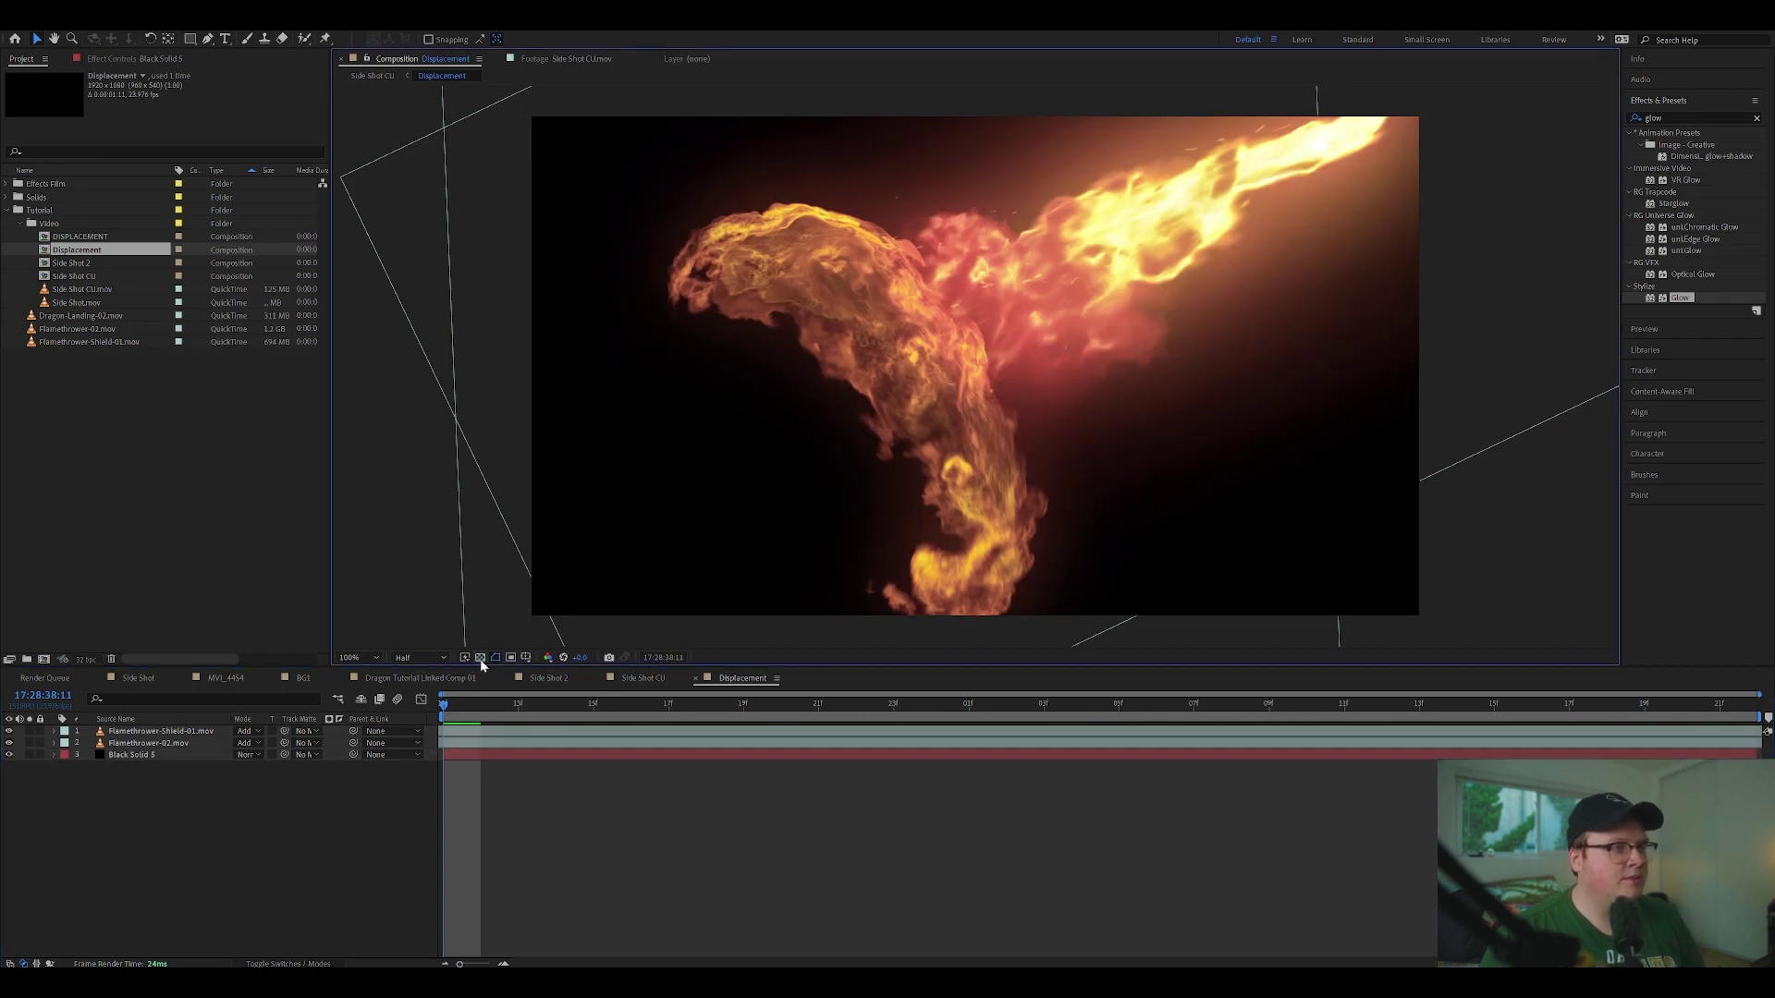
Step: Return to the Side Shot CU composition and move the Displacement layer beneath all other layers
{"action": "left_click", "coordinate": [637, 679]}
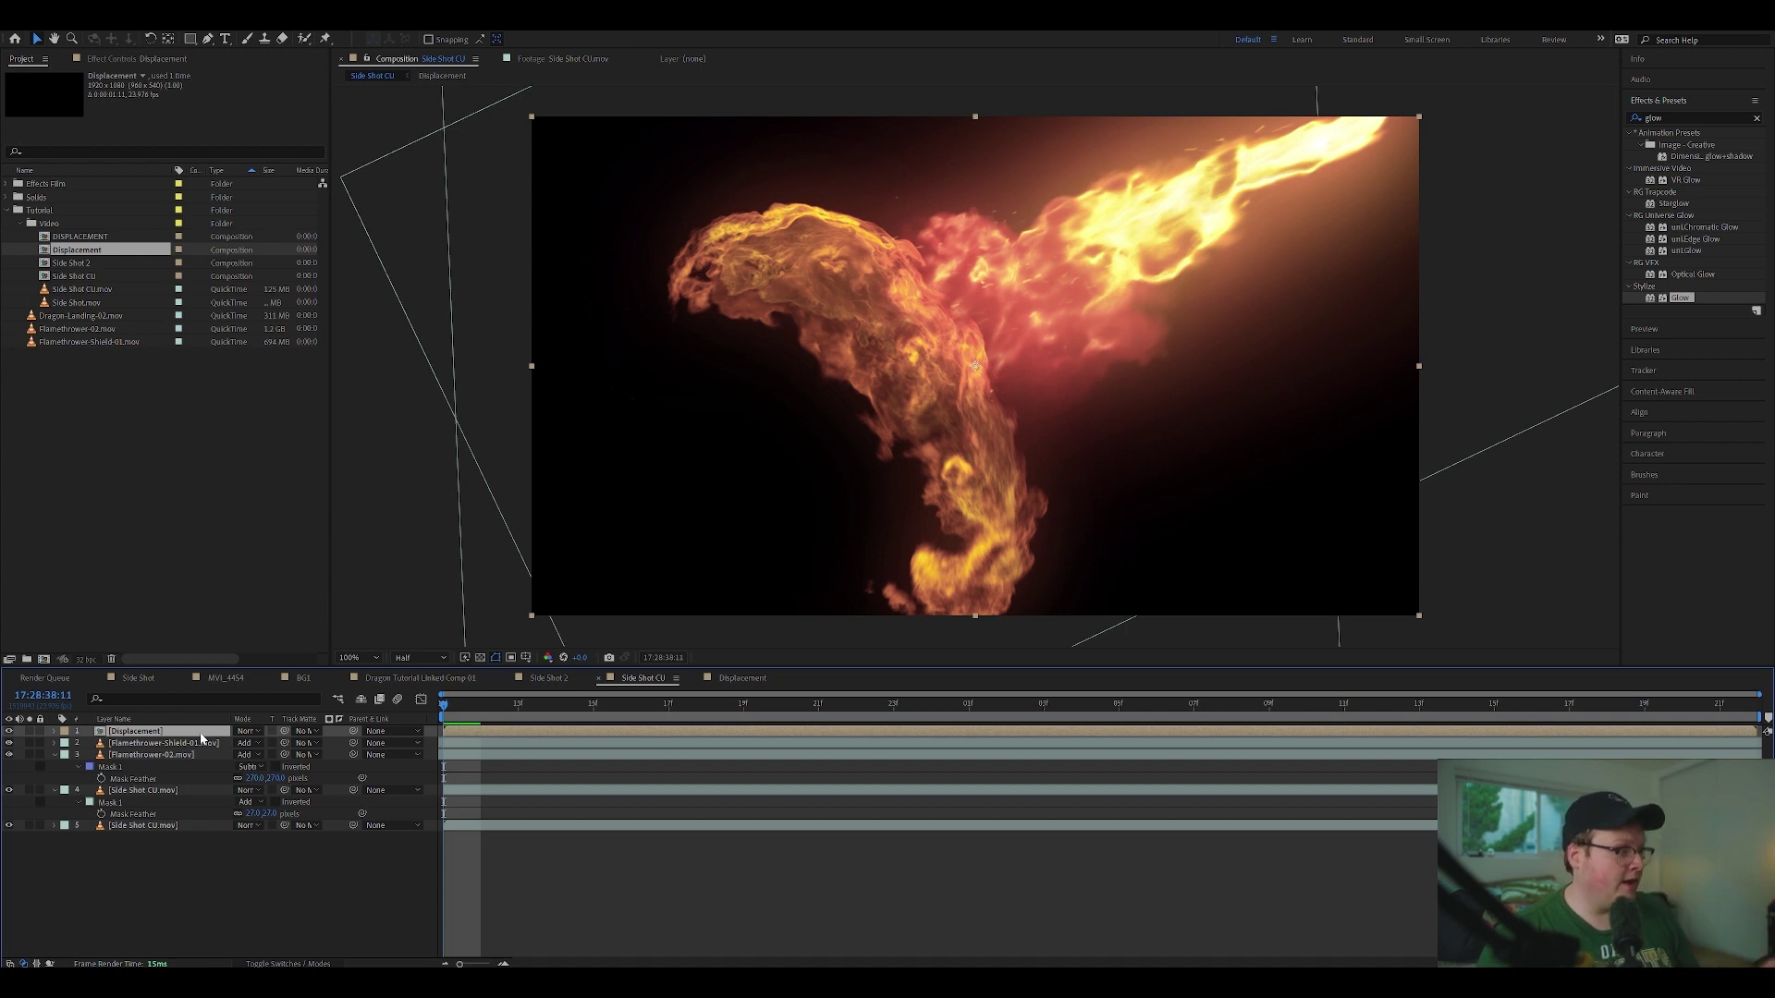
{"action": "left_click_drag", "start_coordinate": [203, 738], "coordinate": [195, 856]}
{"action": "left_click", "coordinate": [189, 847]}
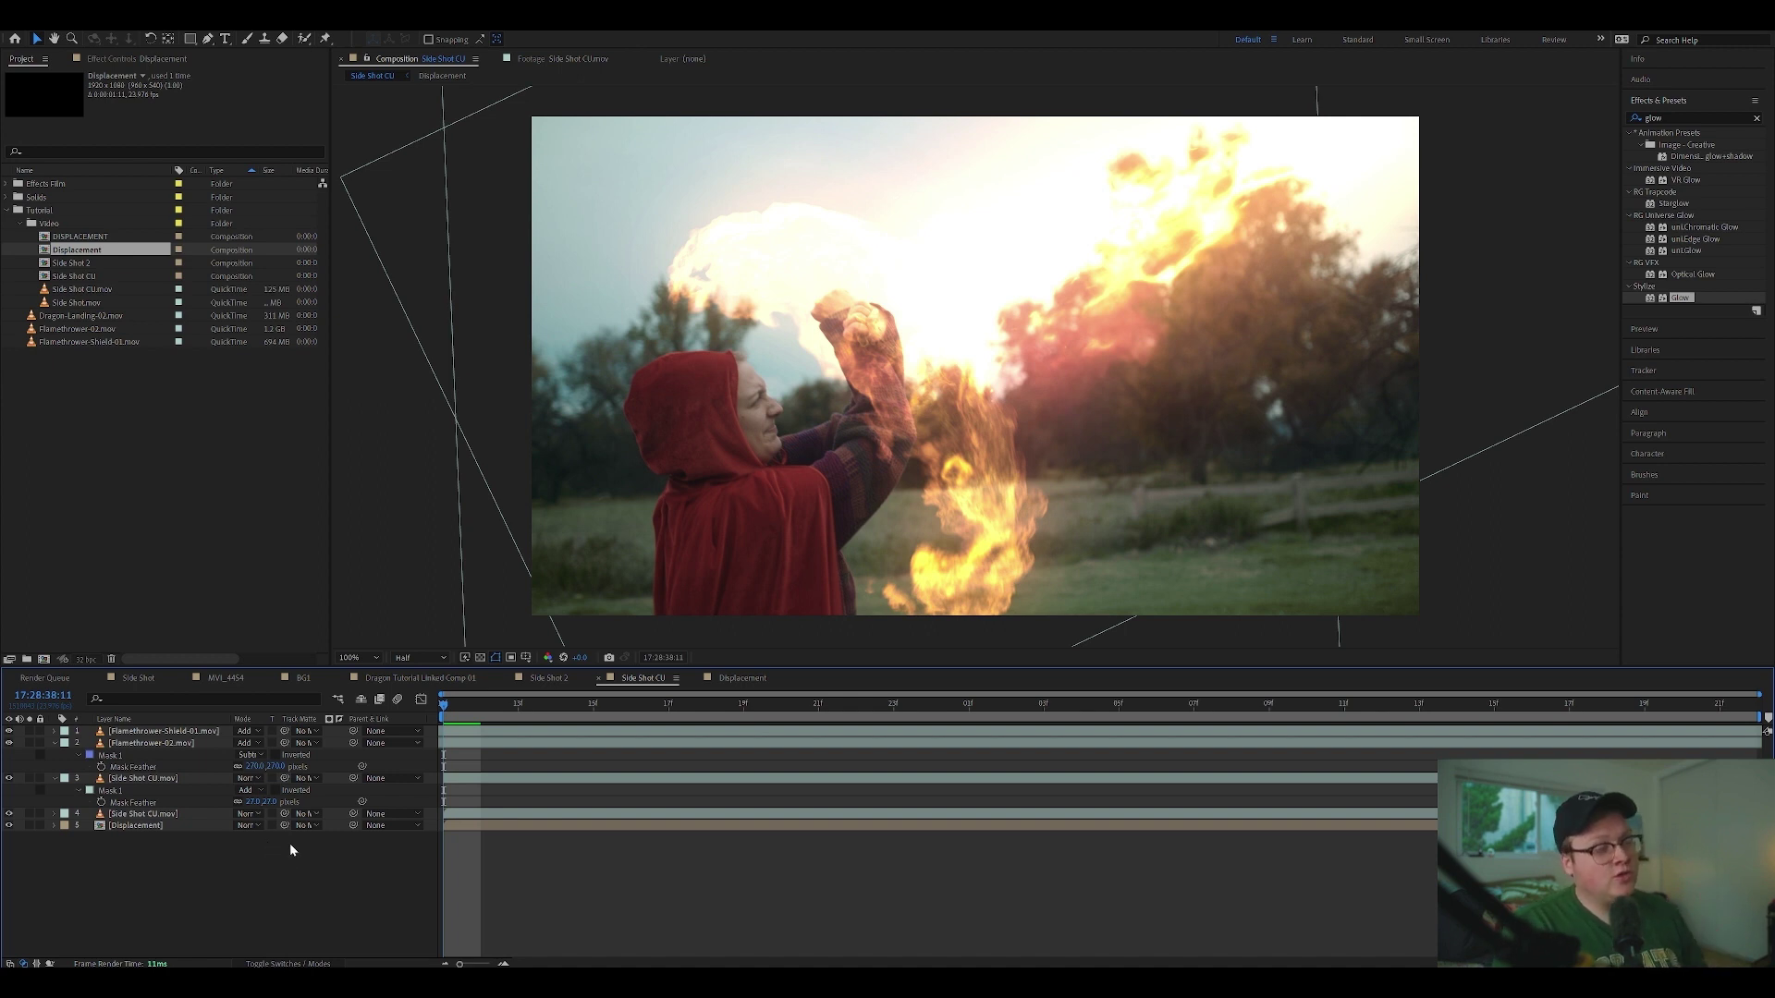
Step: Add an adjustment layer and place it below both flame layers, just above the masked Side Shot CU.mov layer
{"action": "key", "text": "ctrl+alt+y"}
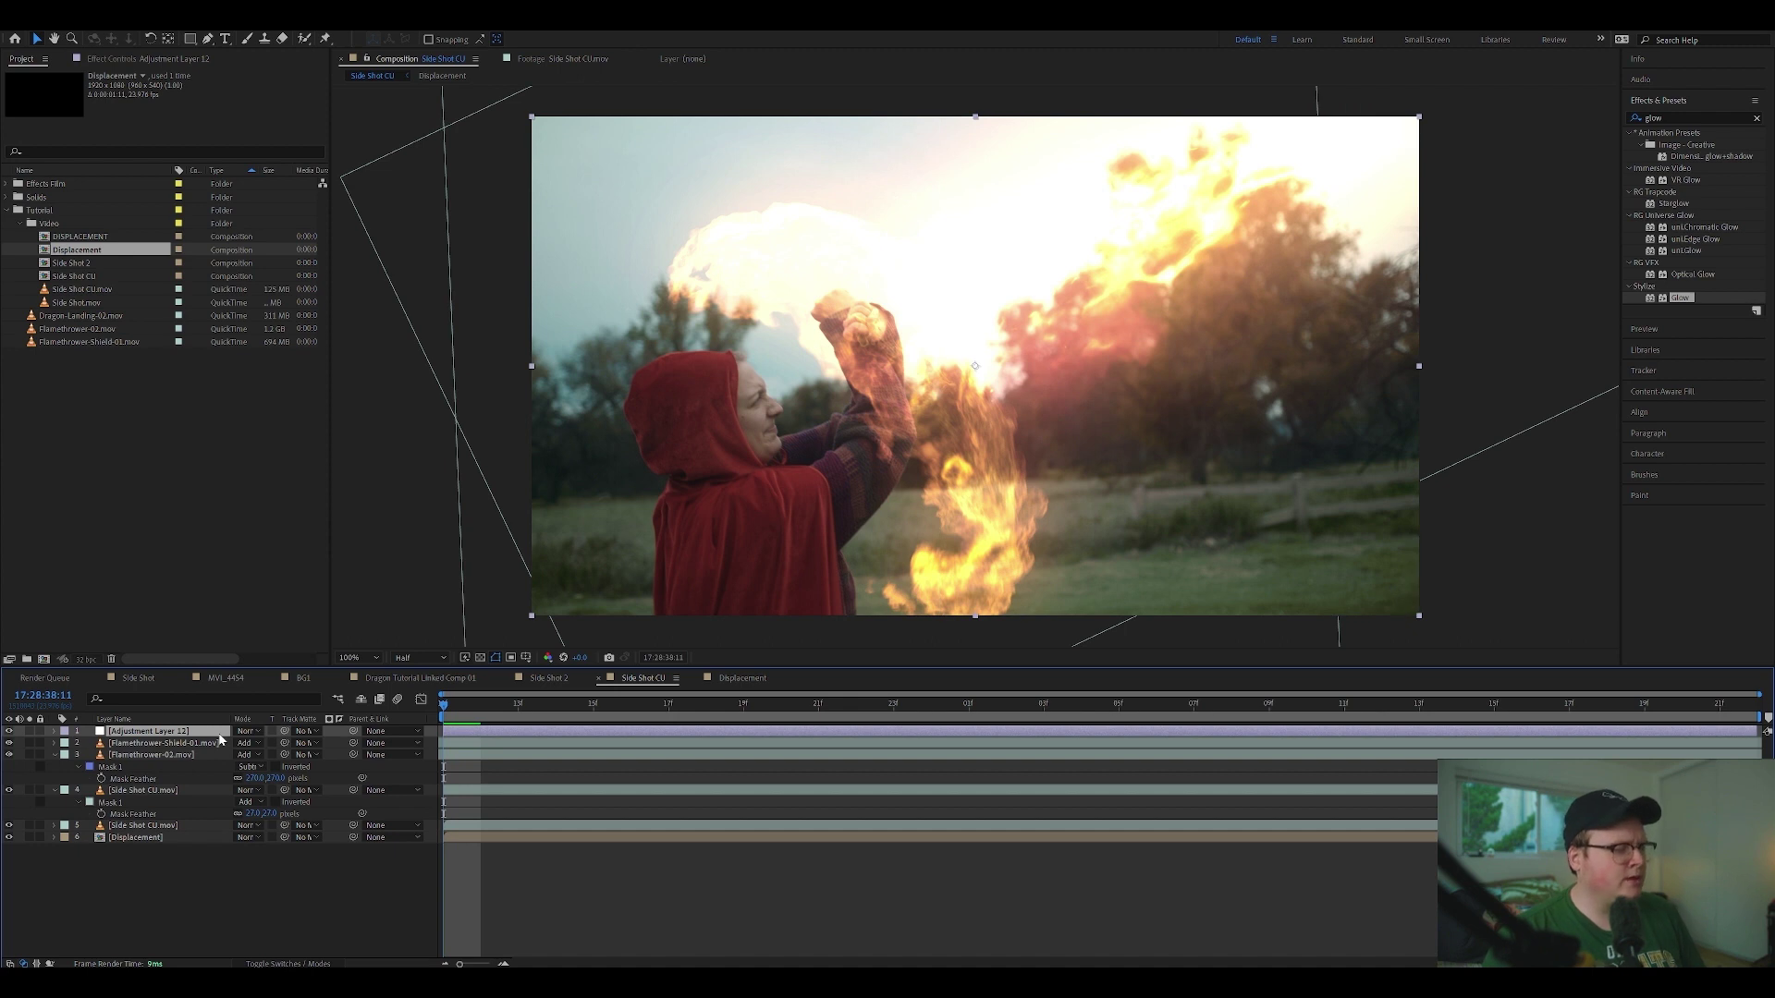
{"action": "left_click_drag", "start_coordinate": [218, 735], "coordinate": [215, 767]}
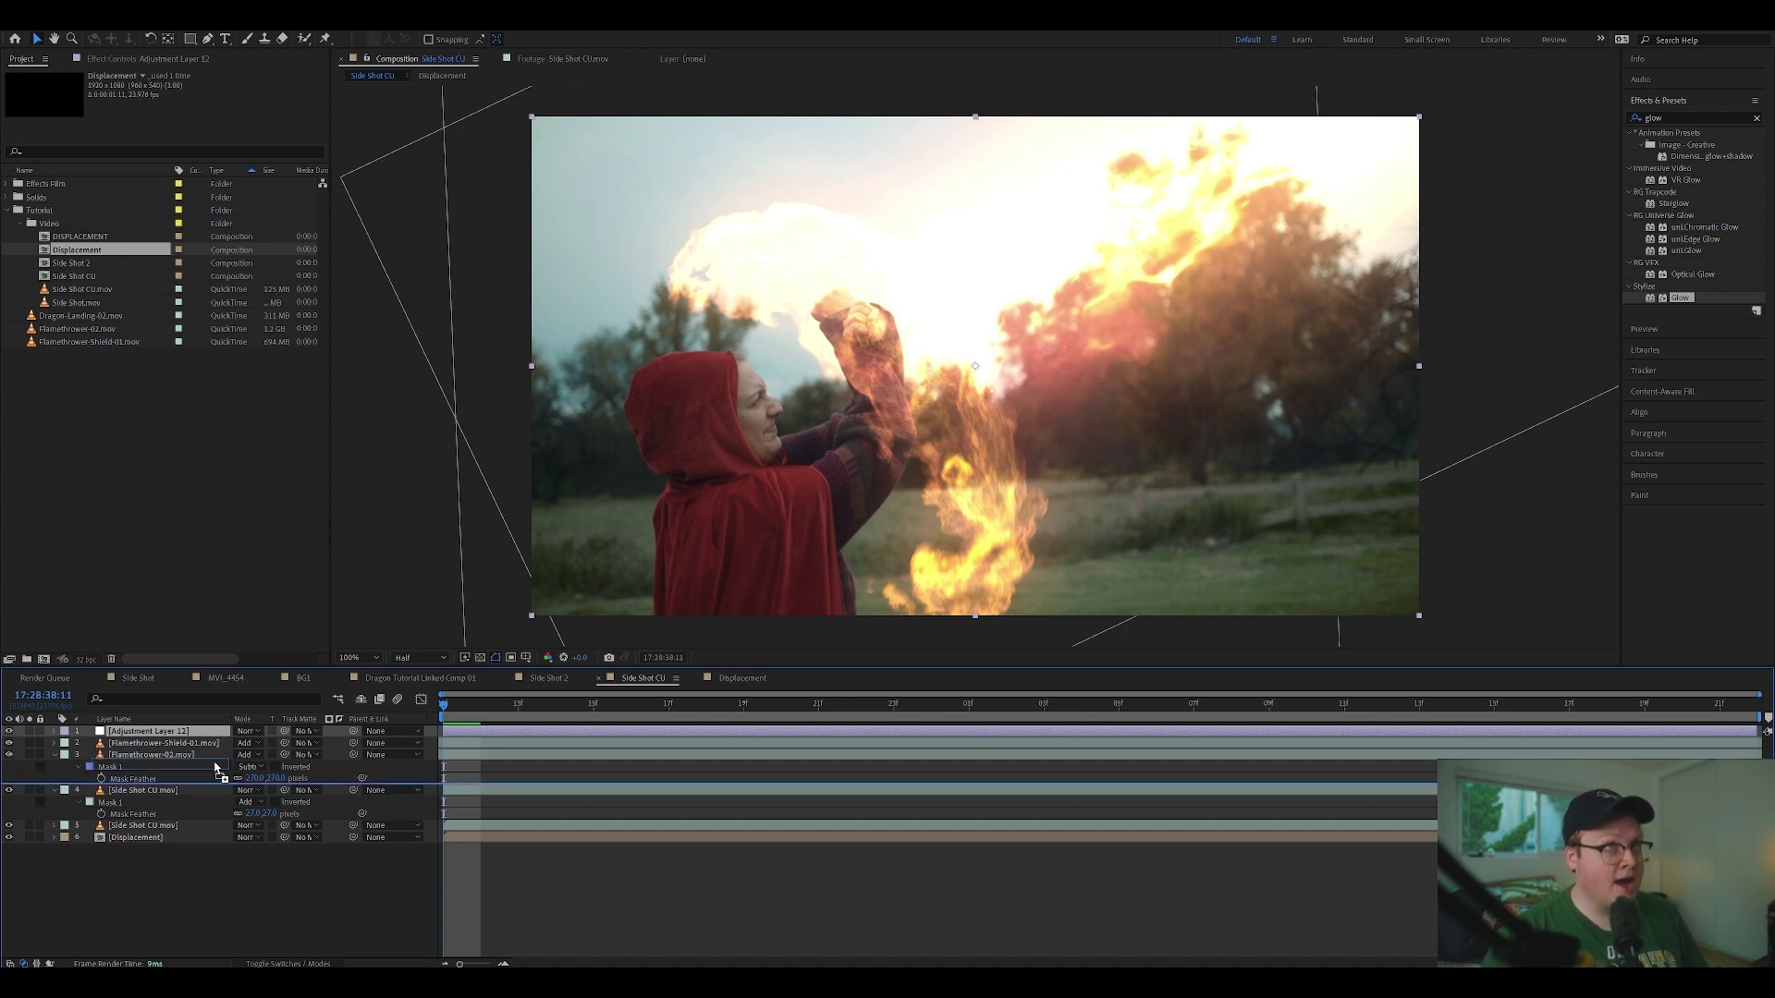
{"action": "left_click_drag", "start_coordinate": [218, 767], "coordinate": [207, 785]}
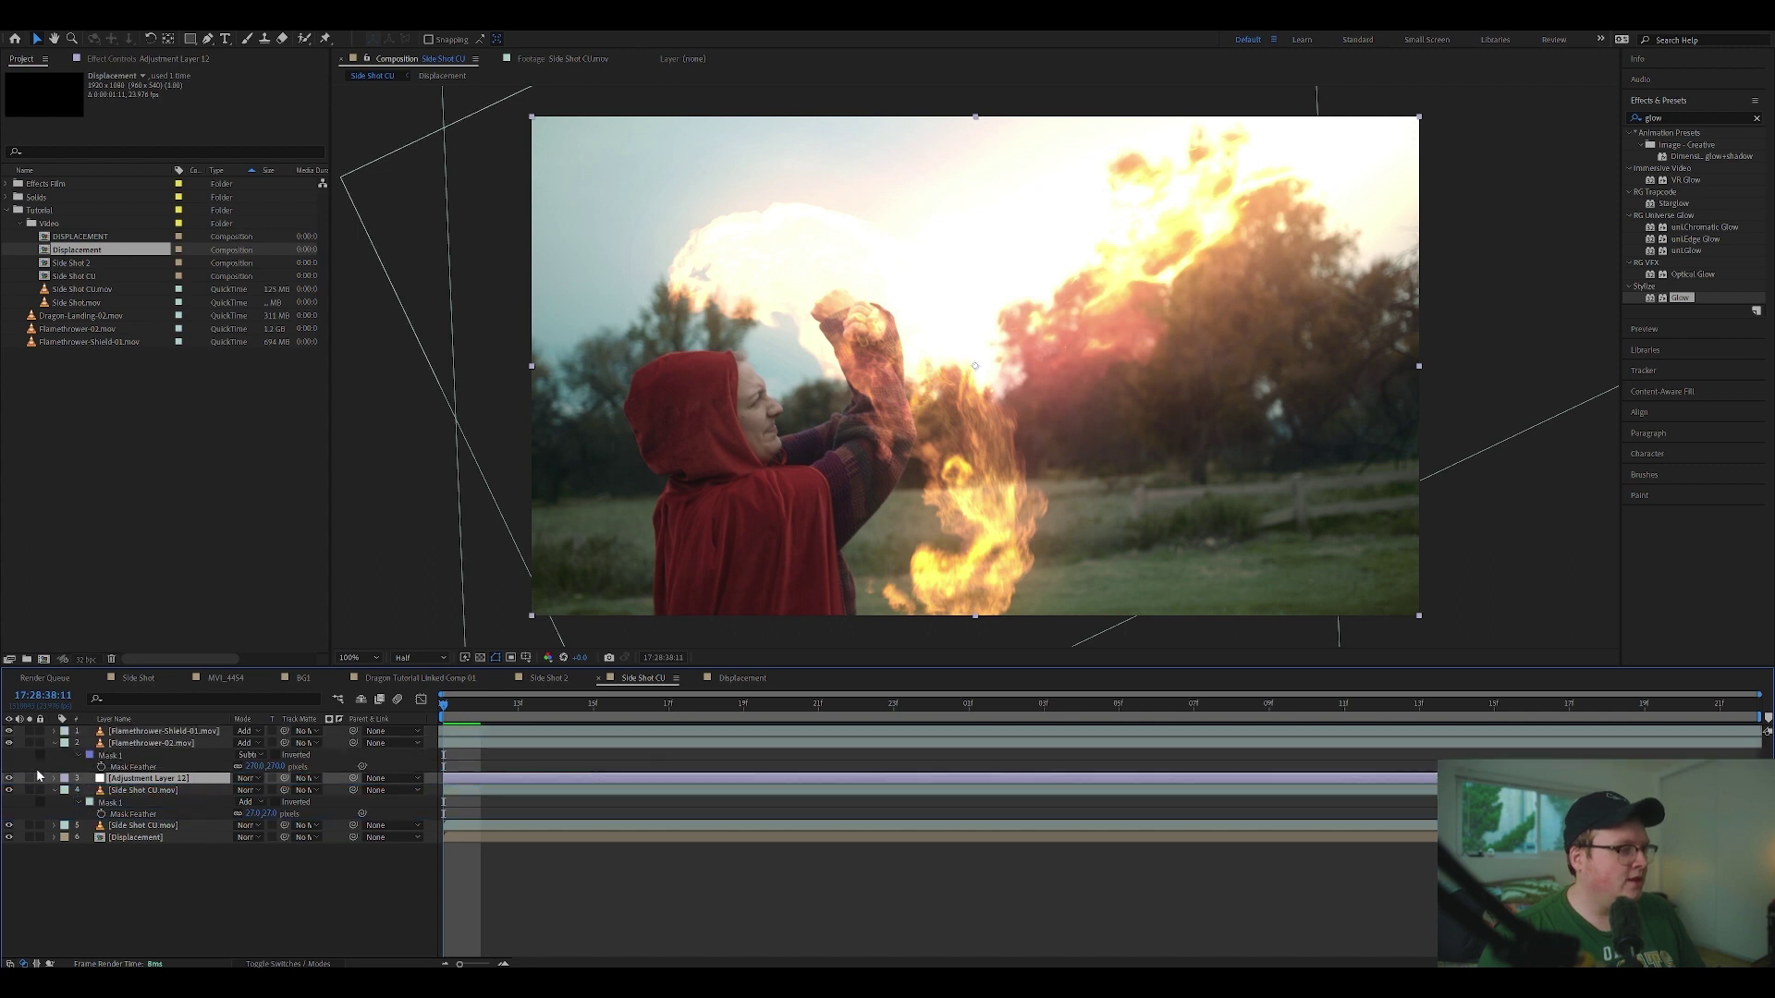
Step: Apply the Displacement Map effect to the new adjustment layer and choose the Displacement composition as its map layer
{"action": "left_click", "coordinate": [188, 61]}
{"action": "key", "text": "ctrl+space"}
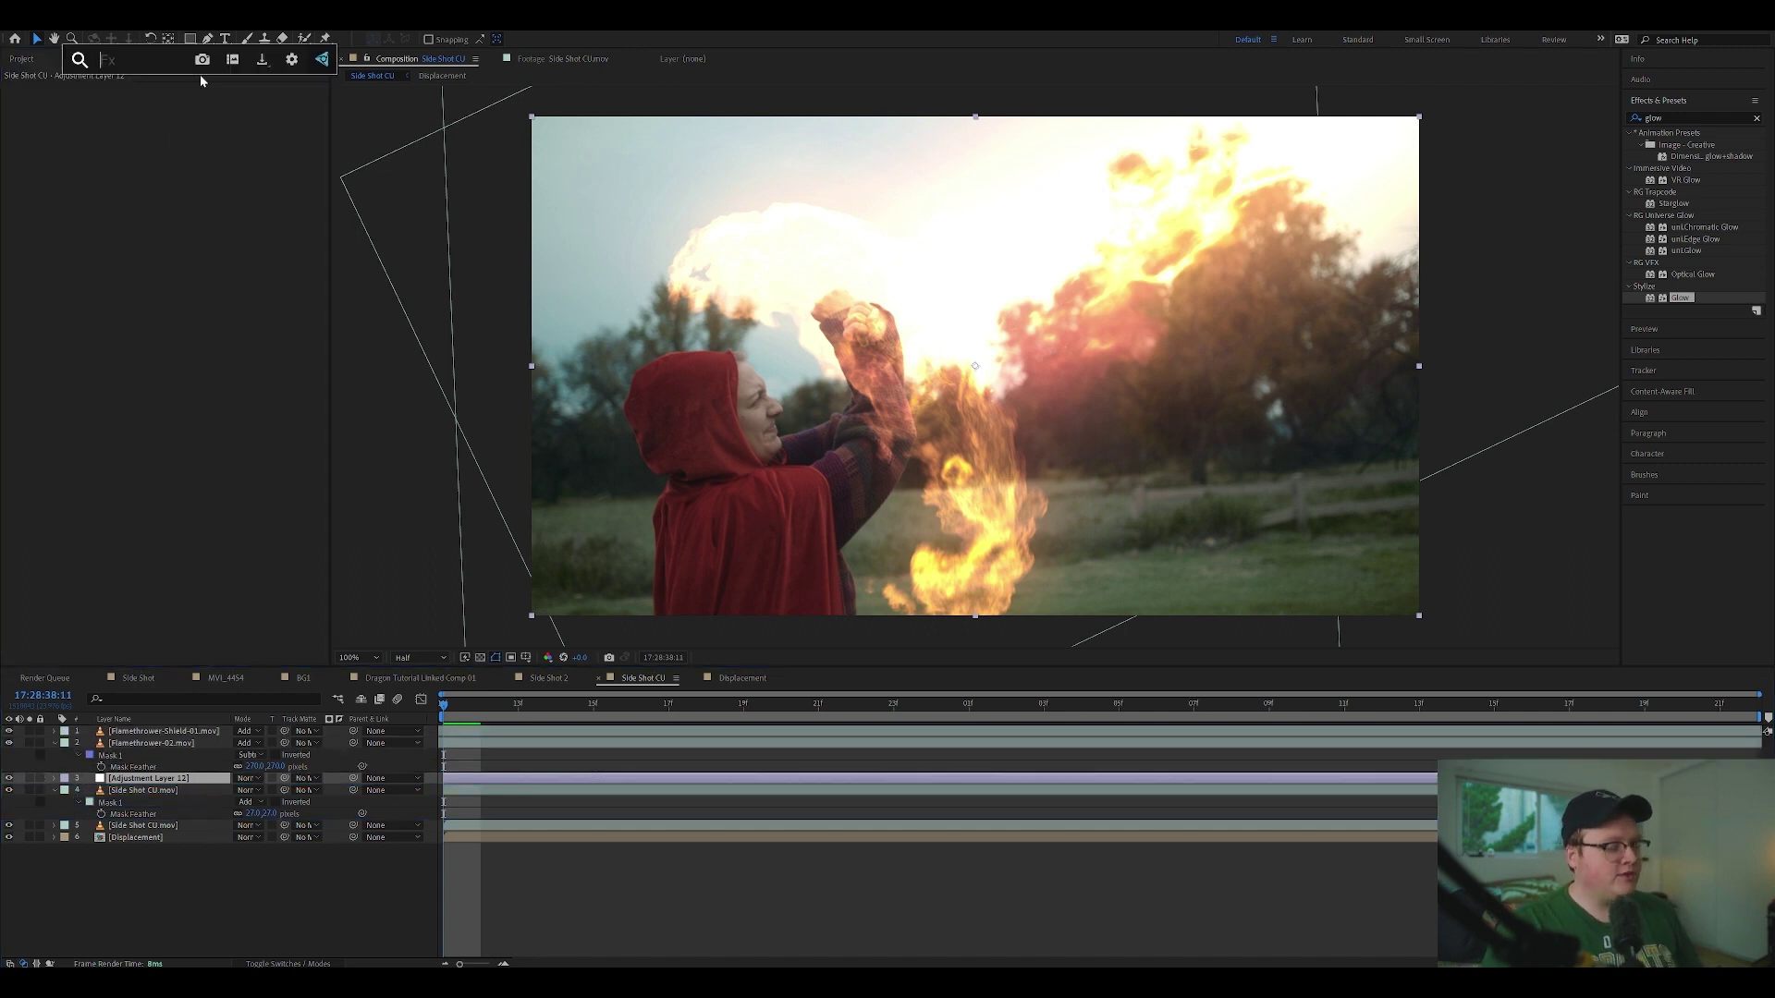
{"action": "key", "text": "Escape"}
{"action": "left_click", "coordinate": [1693, 114]}
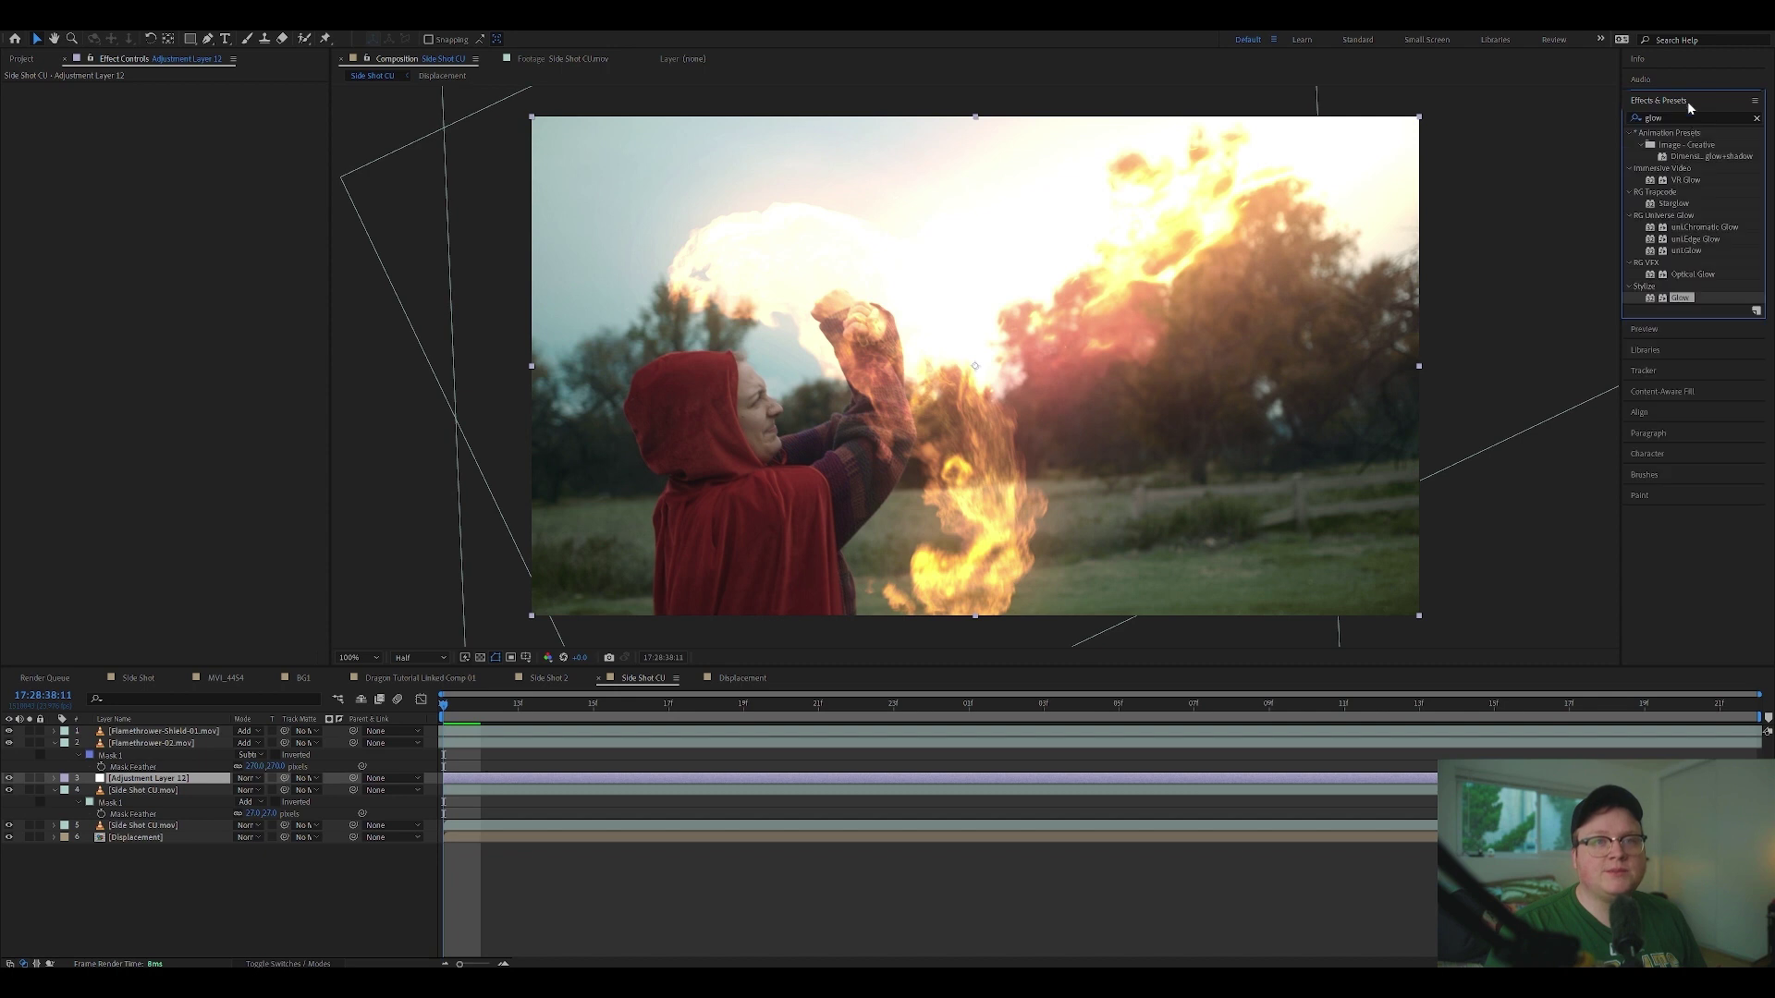
{"action": "type", "text": "displacem"}
{"action": "left_click_drag", "start_coordinate": [1691, 144], "coordinate": [210, 317]}
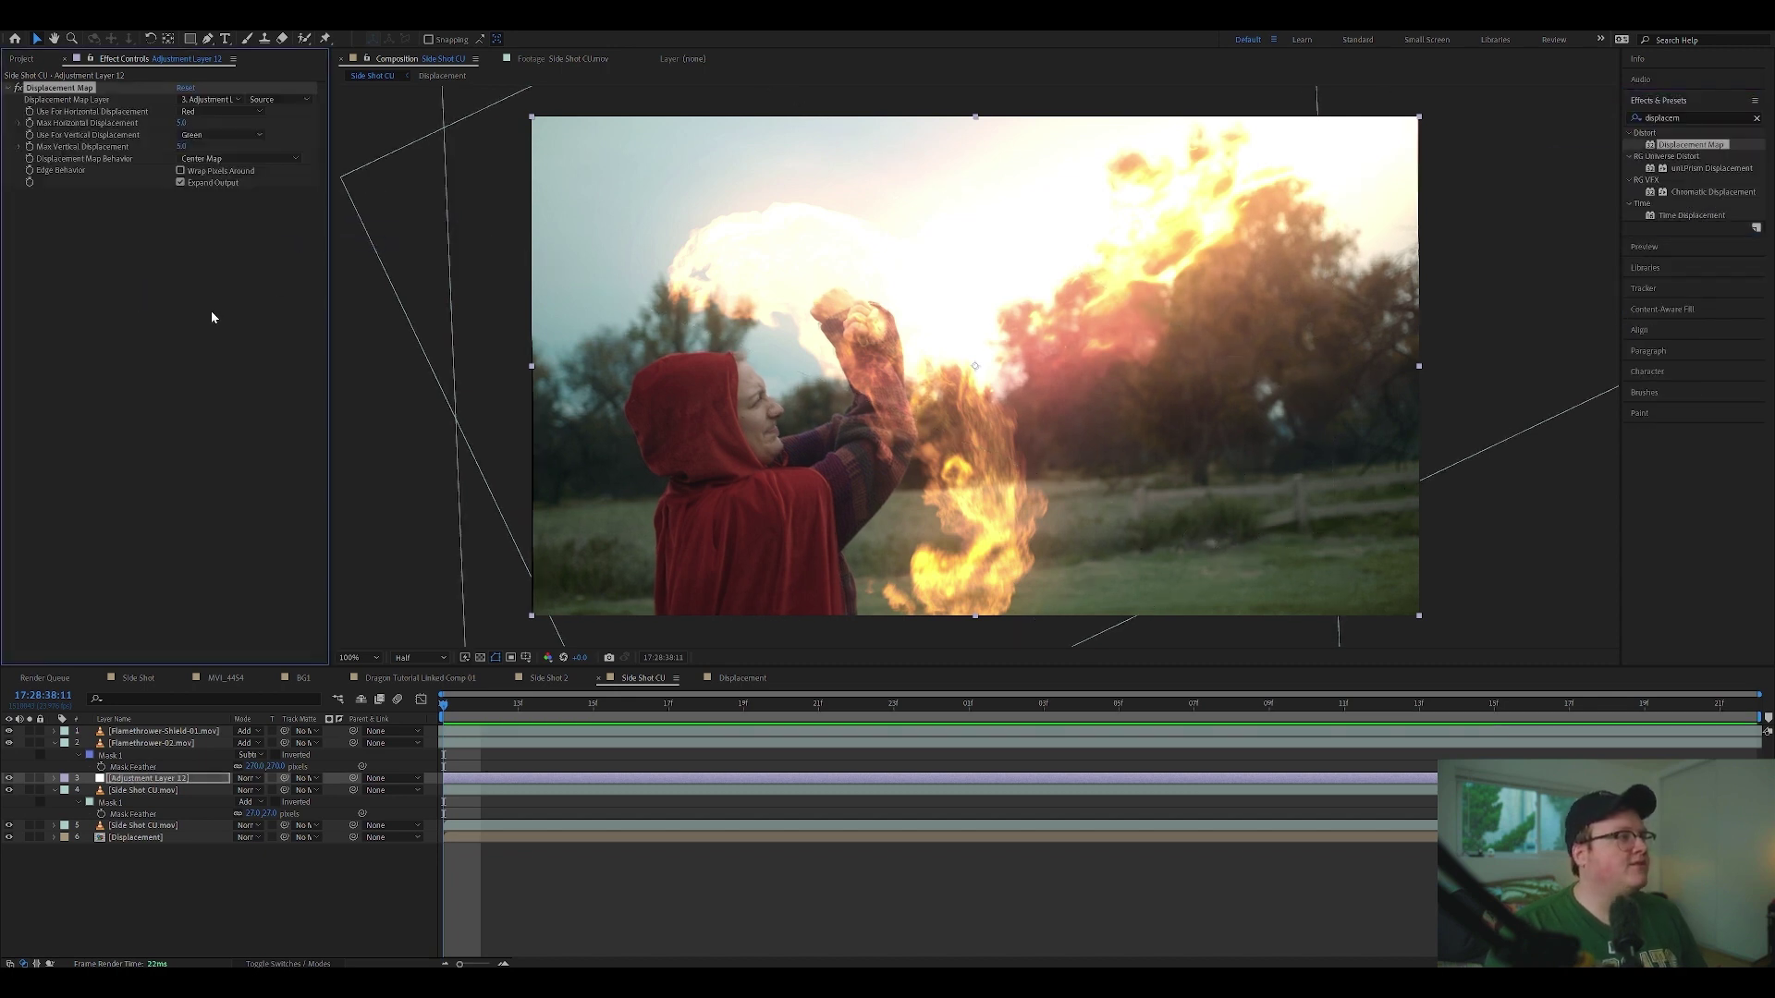
{"action": "left_click", "coordinate": [211, 99]}
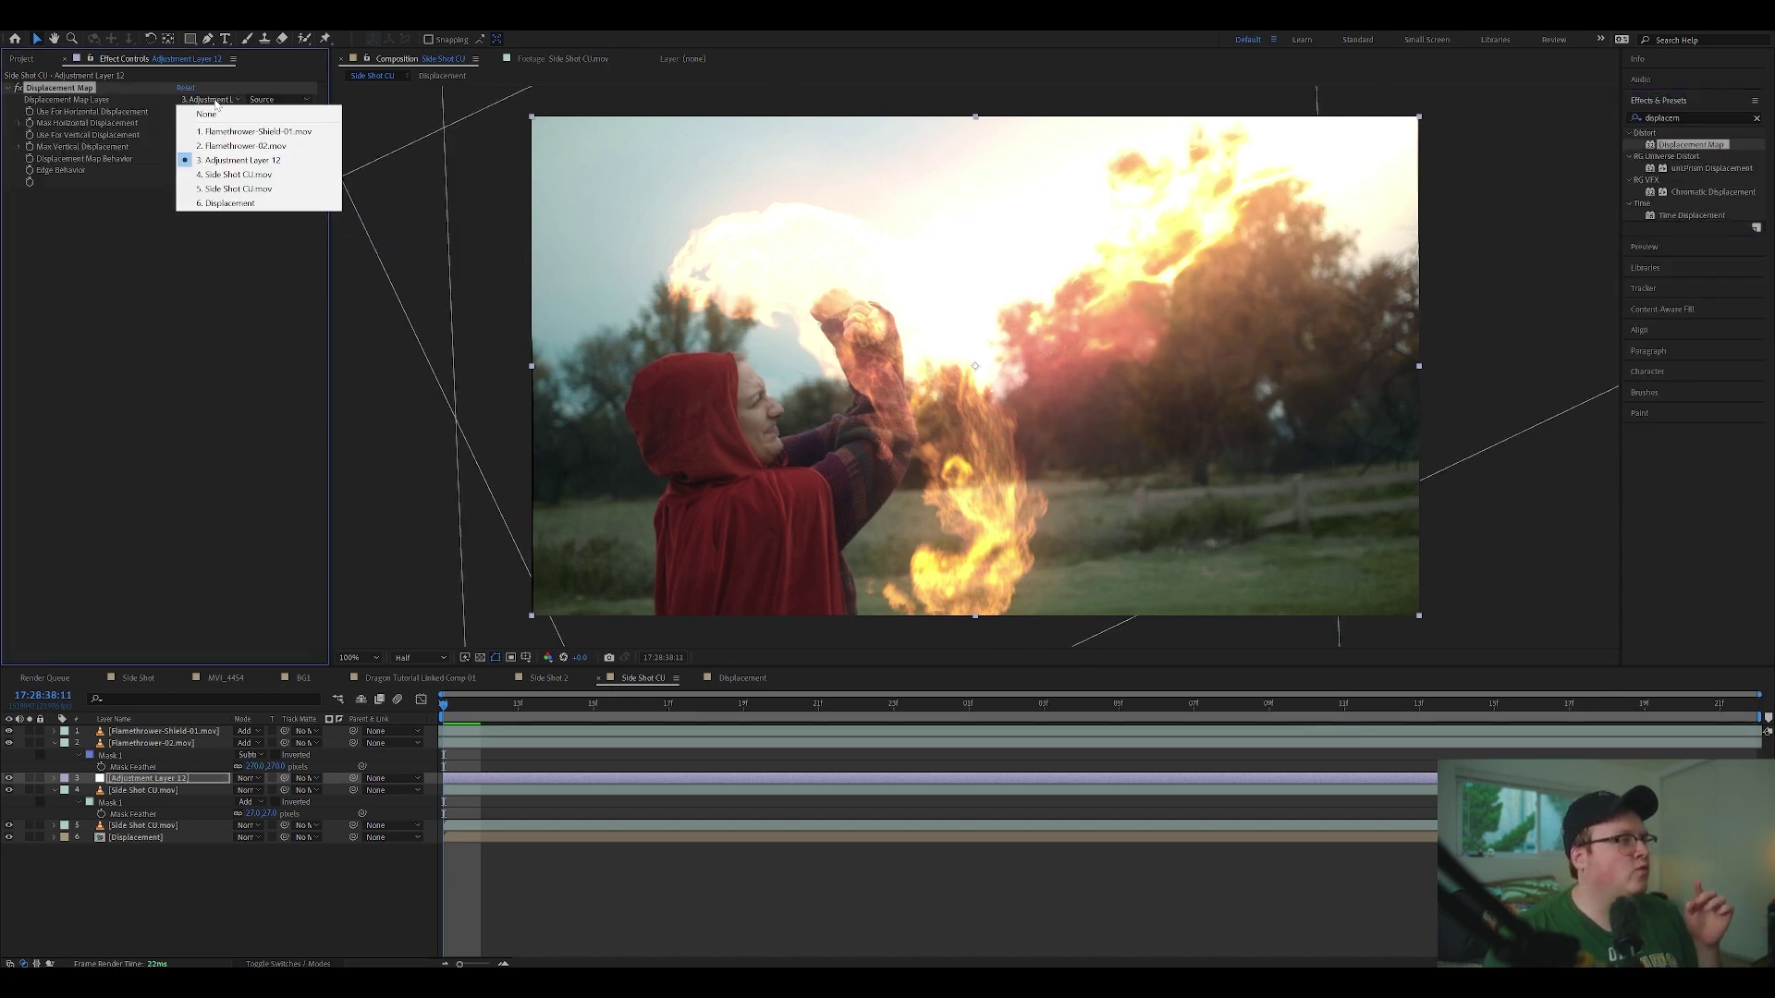
{"action": "left_click", "coordinate": [276, 204]}
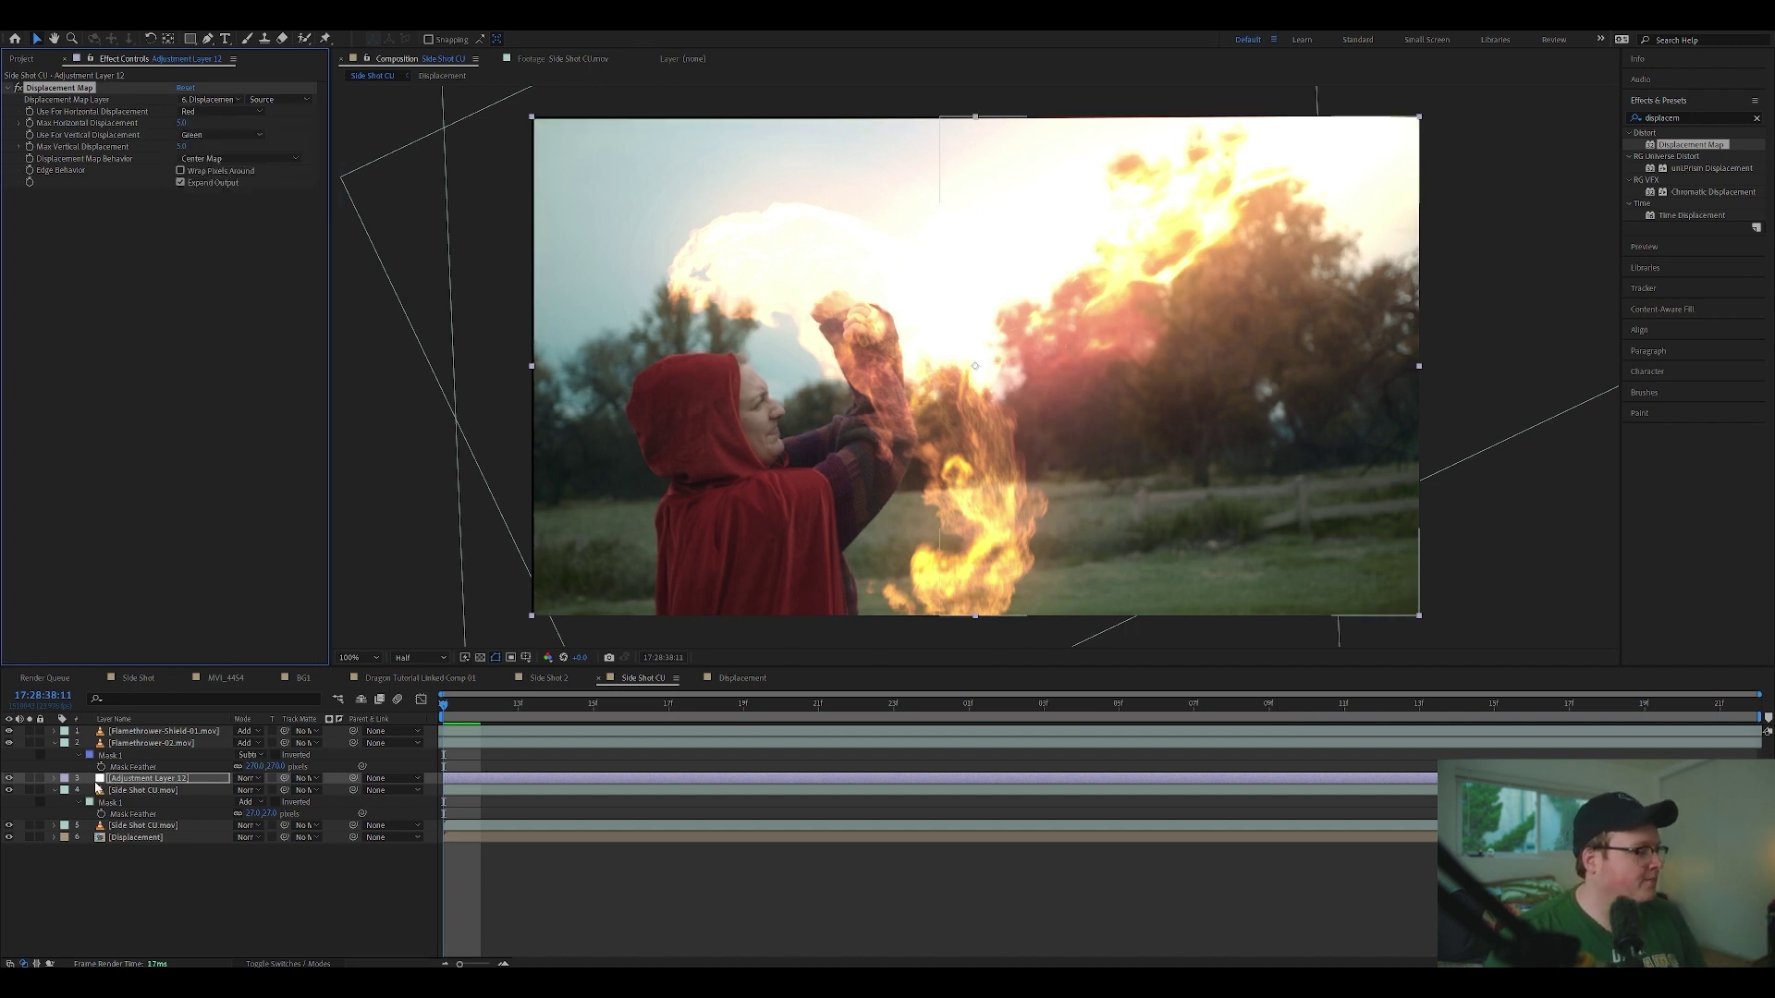
Step: With both flame layers temporarily hidden, adjust the maximum horizontal and vertical displacement and enable Wrap Pixels Around
{"action": "left_click_drag", "start_coordinate": [8, 743], "coordinate": [8, 731]}
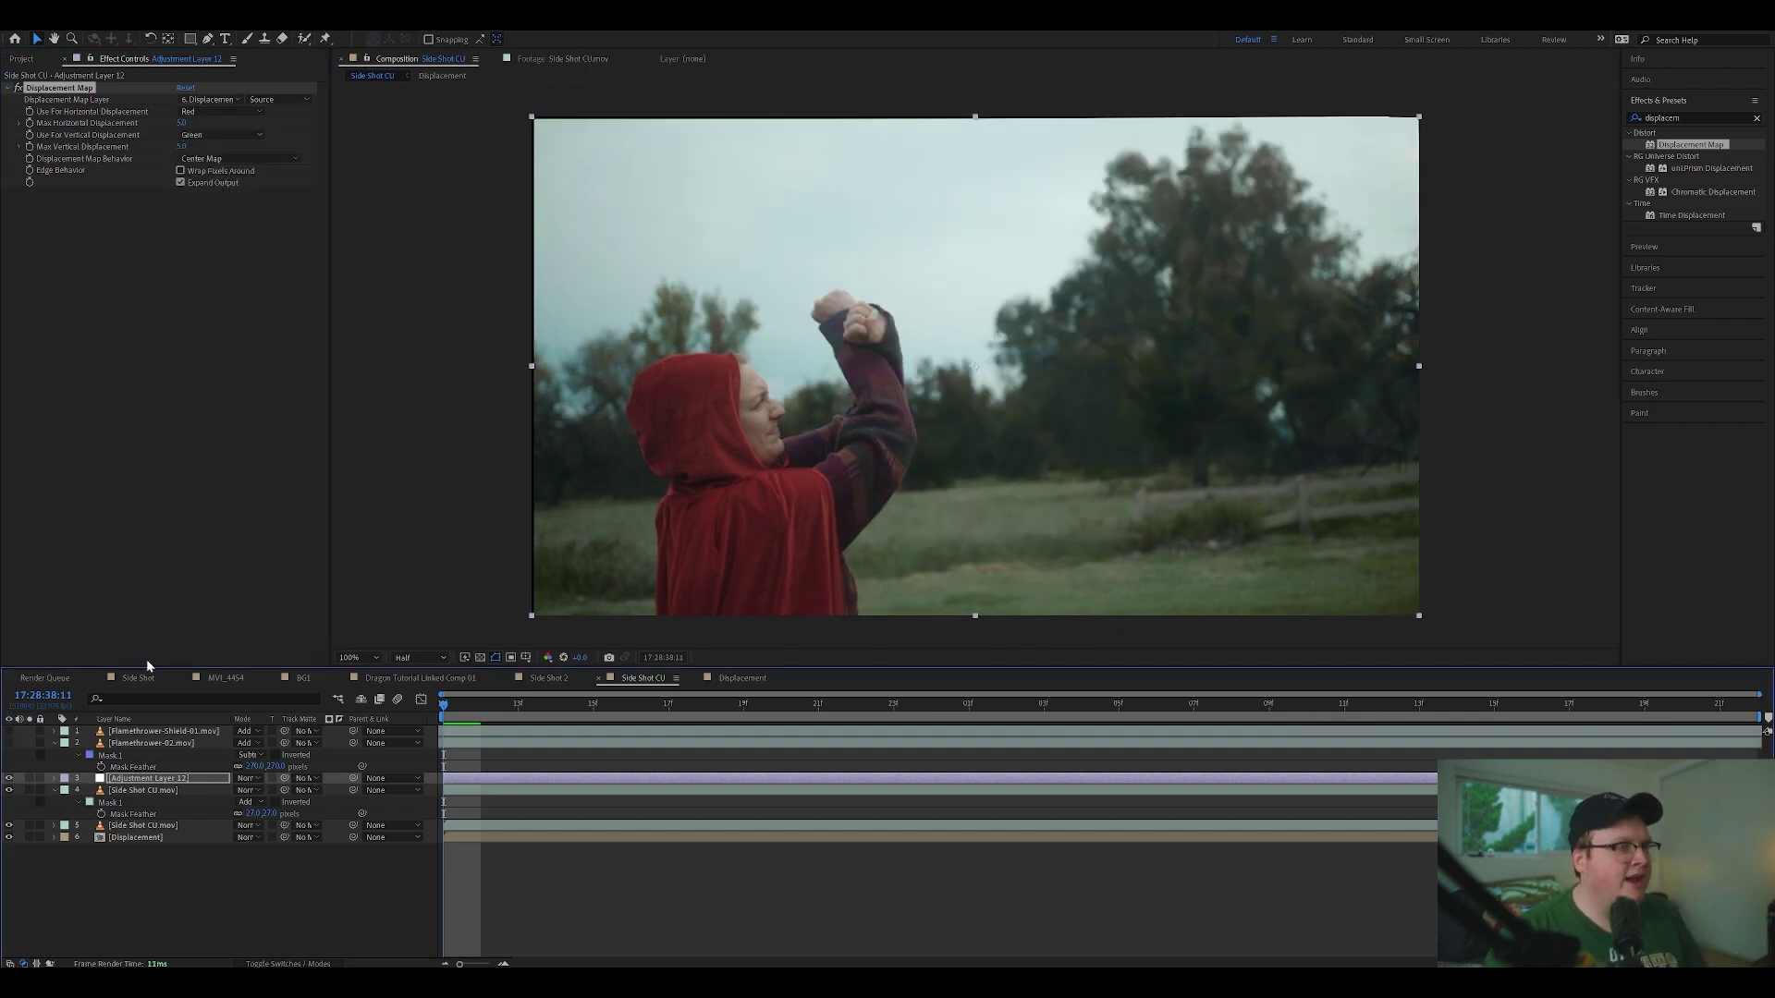
{"action": "mouse_move", "coordinate": [185, 150]}
{"action": "left_mouse_down"}
{"action": "mouse_move", "coordinate": [861, 176]}
{"action": "mouse_move", "coordinate": [166, 160]}
{"action": "mouse_move", "coordinate": [231, 159]}
{"action": "mouse_move", "coordinate": [168, 122]}
{"action": "left_mouse_up"}
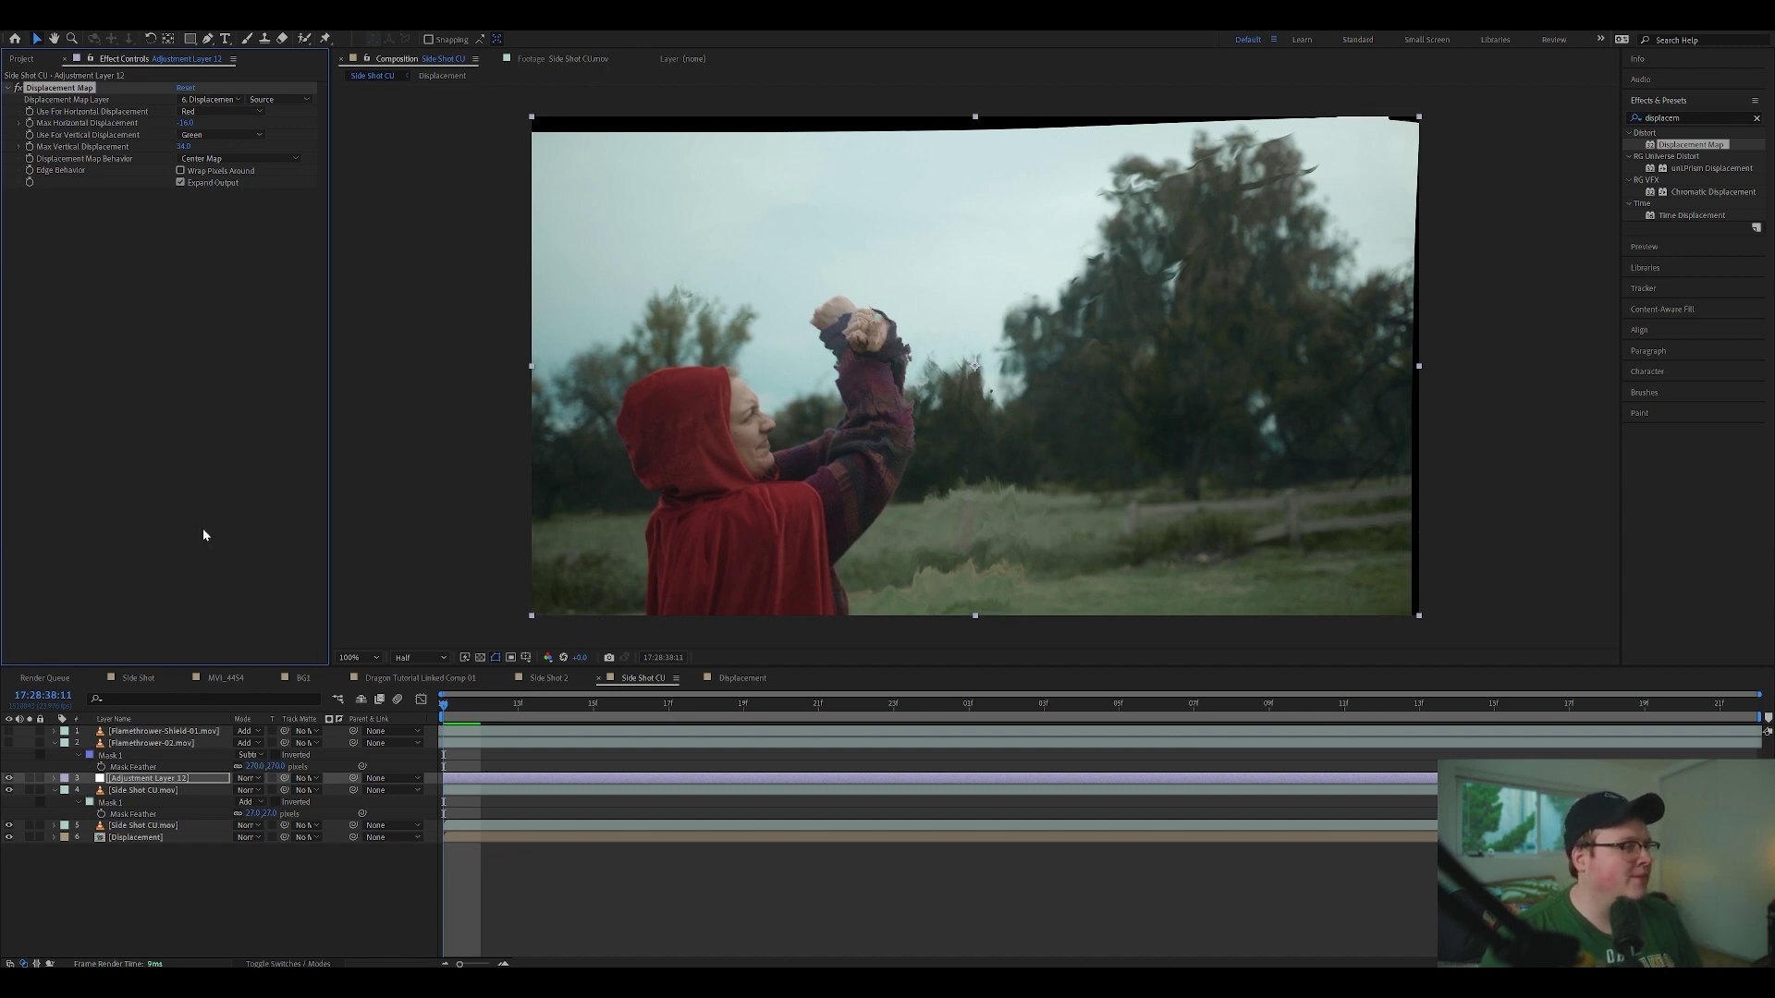
{"action": "left_click", "coordinate": [181, 170]}
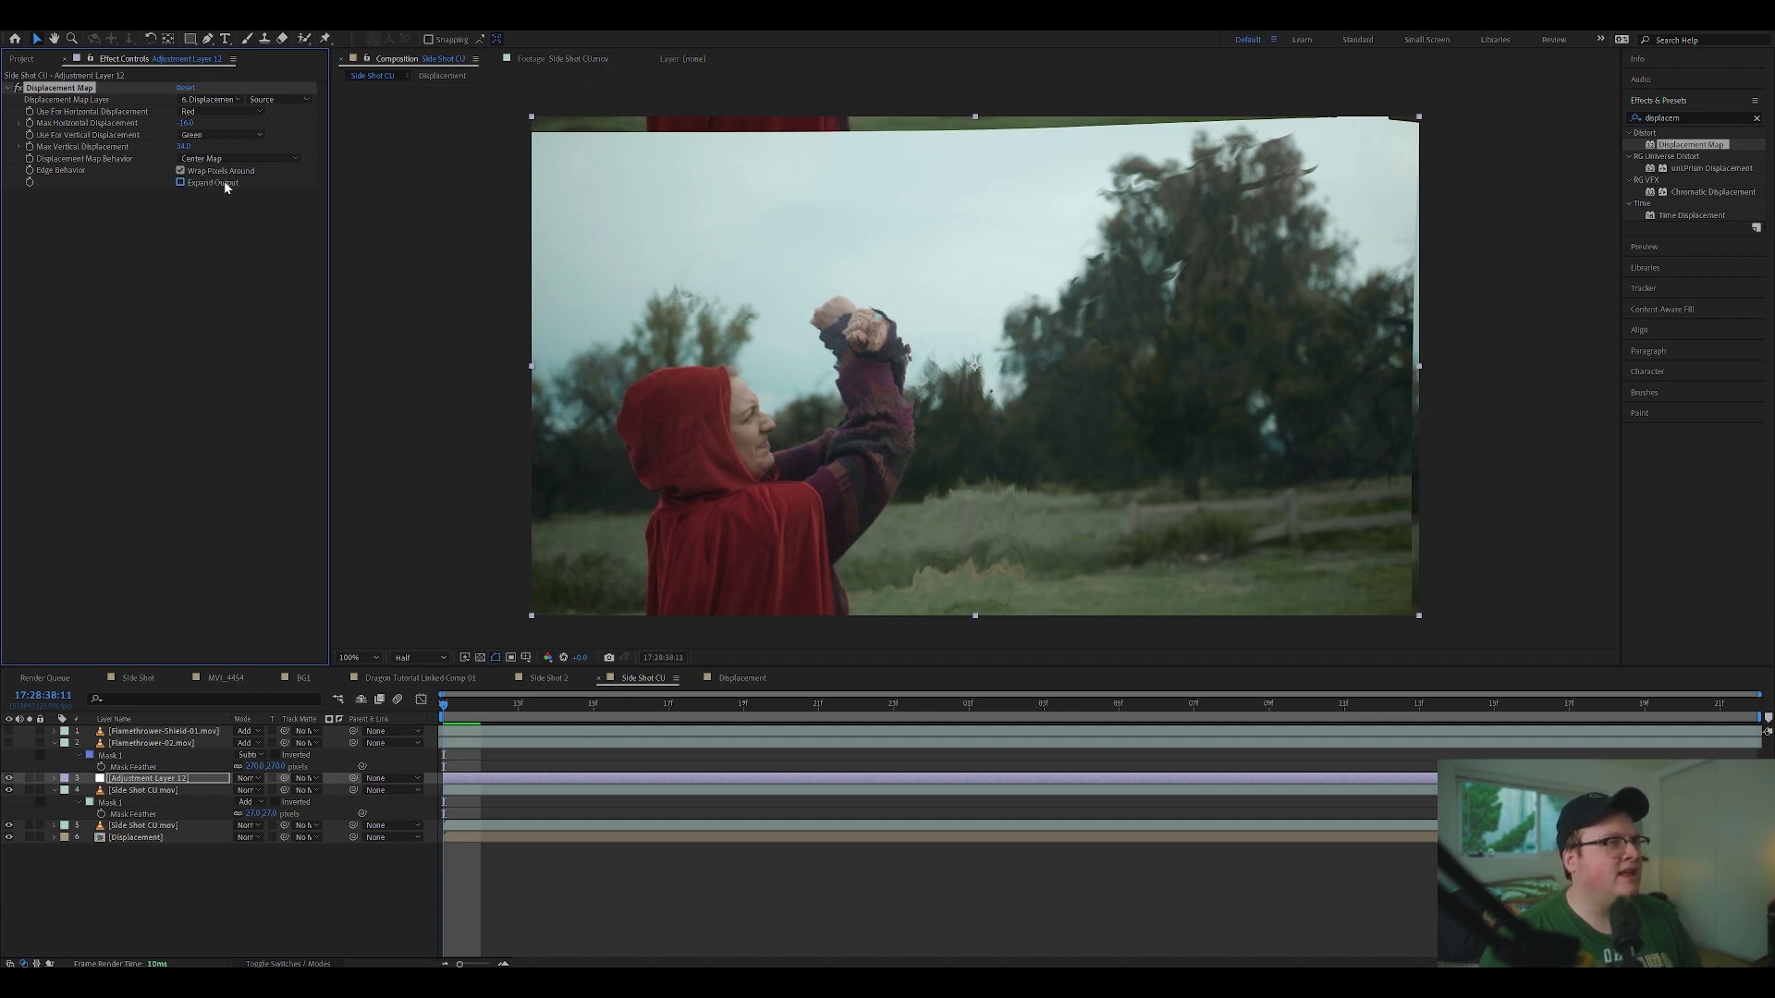
{"action": "mouse_move", "coordinate": [187, 122]}
{"action": "left_mouse_down"}
{"action": "mouse_move", "coordinate": [198, 100]}
{"action": "mouse_move", "coordinate": [175, 123]}
{"action": "mouse_move", "coordinate": [210, 146]}
{"action": "left_mouse_up"}
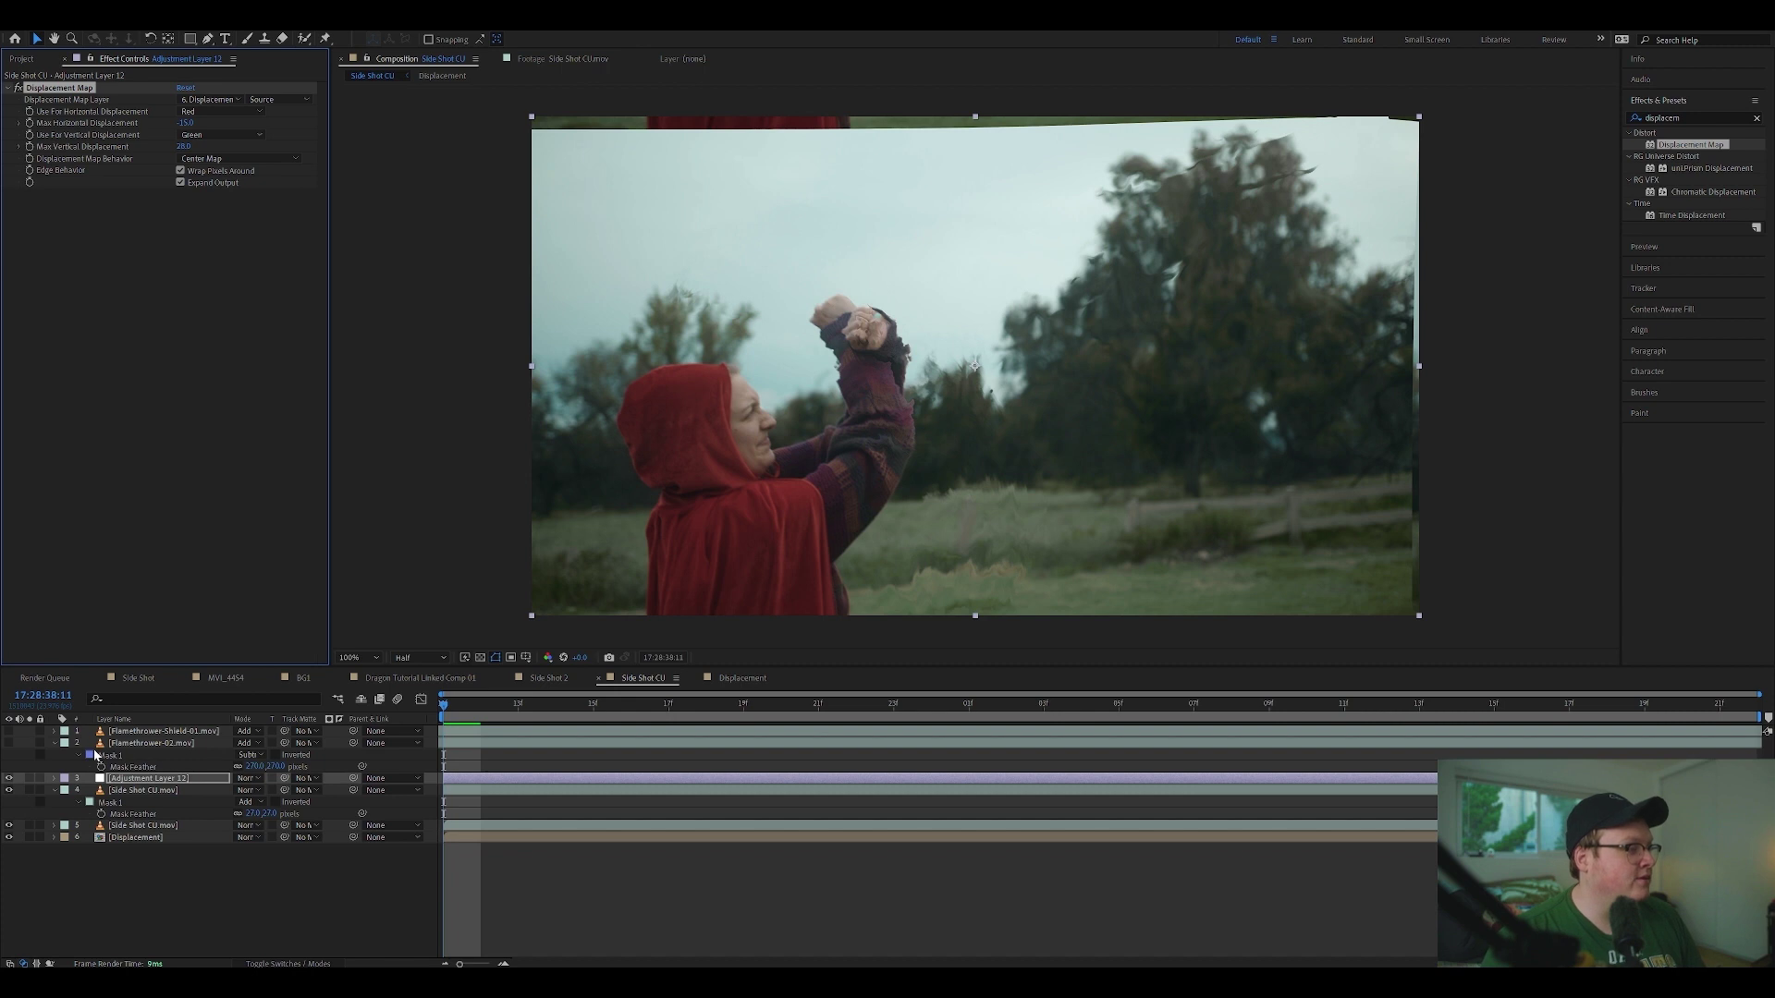
{"action": "left_click_drag", "start_coordinate": [8, 745], "coordinate": [9, 730]}
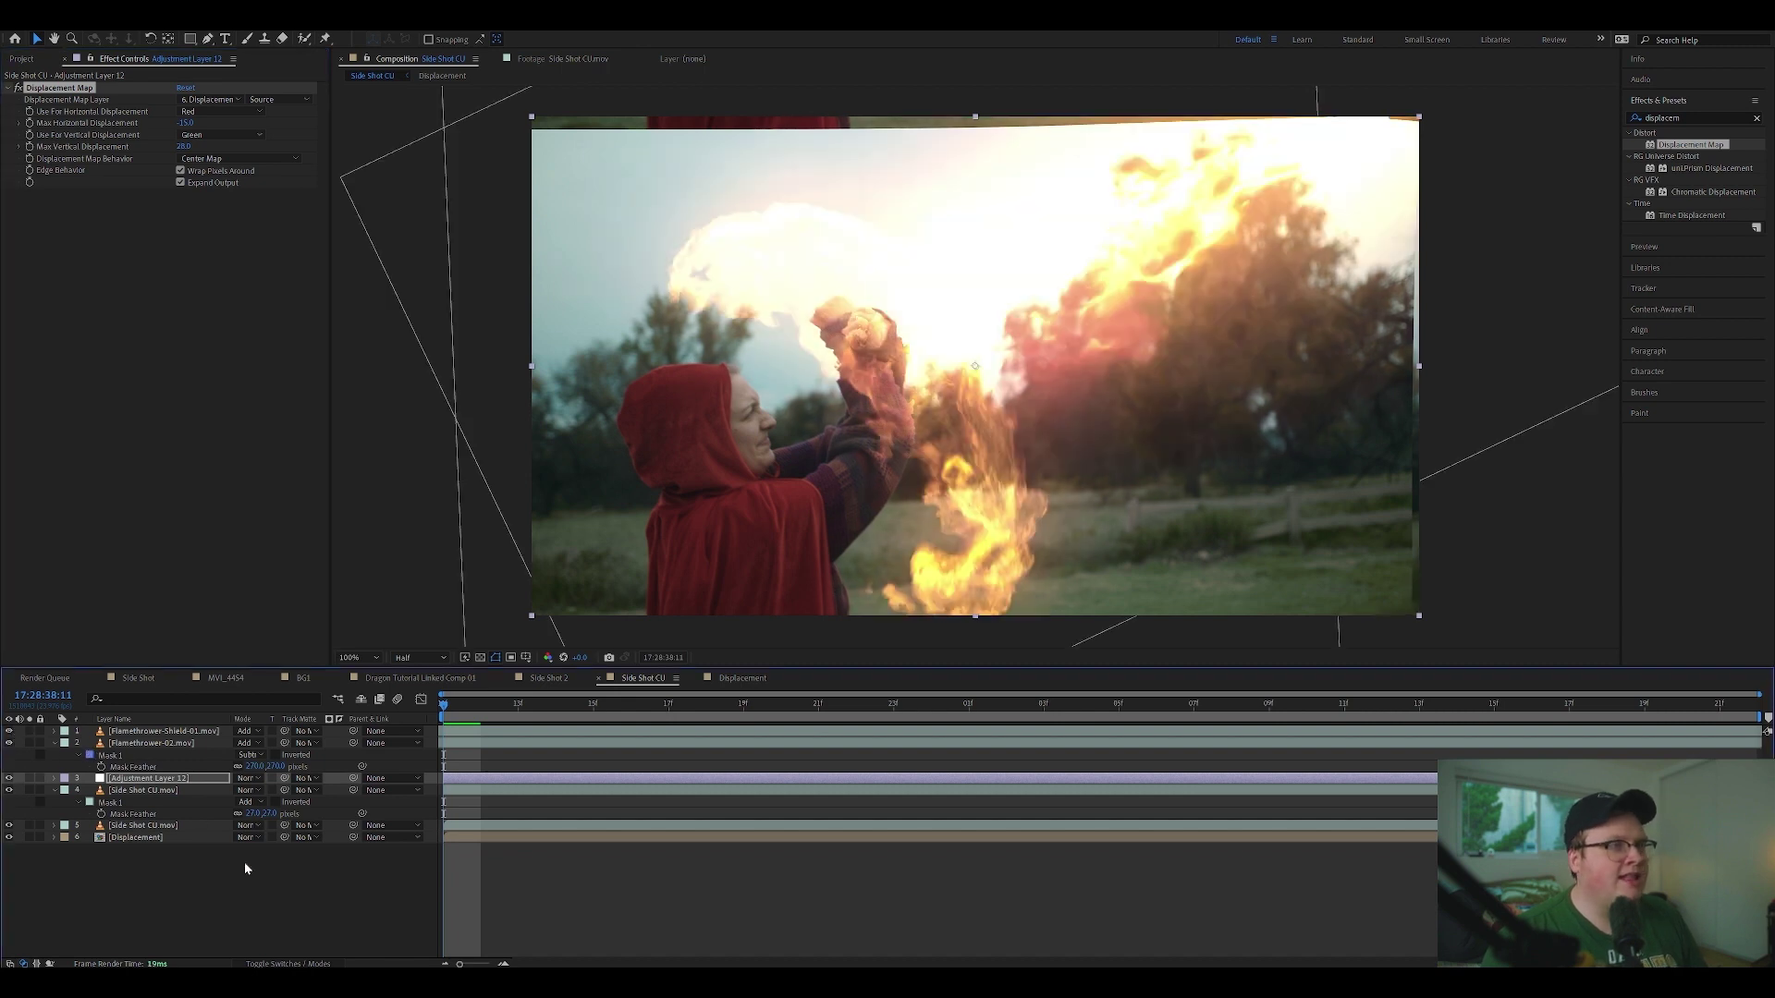
Step: Compare the shot with the displacement adjustment layer off and on, examining the distortion around the arms and trees up close
{"action": "left_click", "coordinate": [9, 780]}
{"action": "left_click", "coordinate": [9, 779]}
{"action": "left_click", "coordinate": [9, 779]}
{"action": "scroll", "coordinate": [797, 409], "scroll_direction": "up", "scroll_amount": 1}
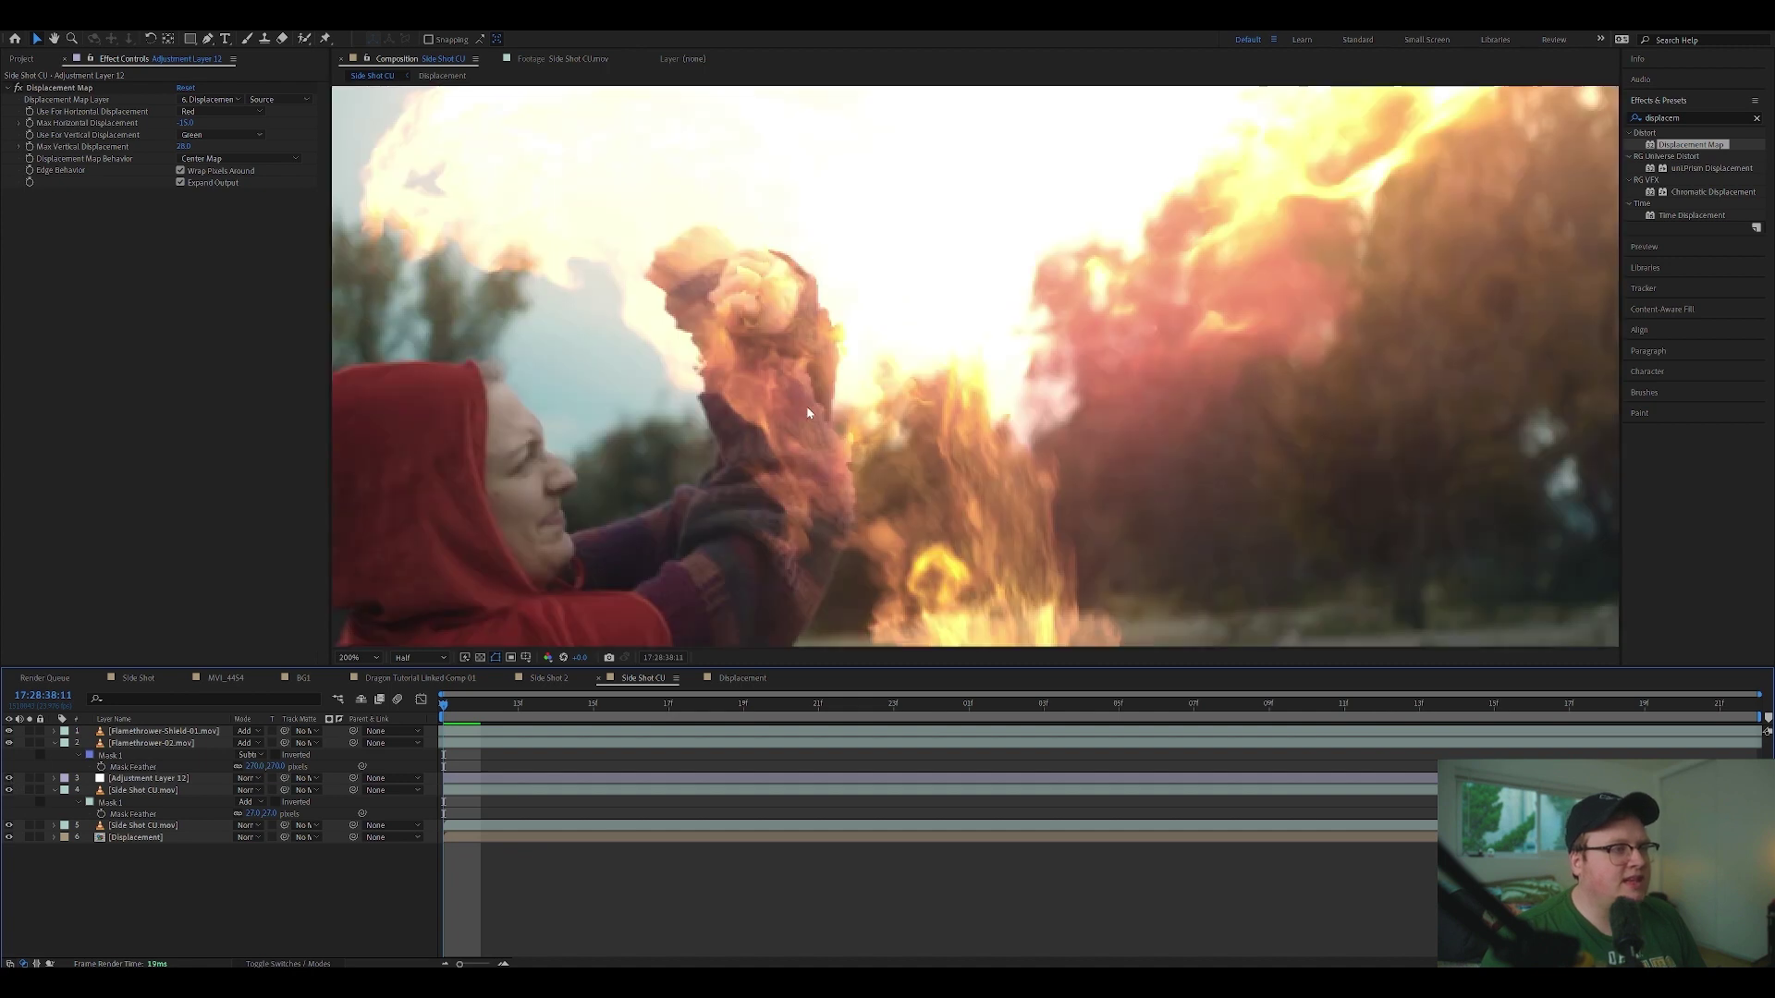
{"action": "left_click_drag", "start_coordinate": [797, 409], "coordinate": [884, 347]}
{"action": "left_click_drag", "start_coordinate": [1211, 471], "coordinate": [730, 582]}
{"action": "scroll", "coordinate": [1084, 411], "scroll_direction": "down", "scroll_amount": 1}
{"action": "left_click_drag", "start_coordinate": [1085, 411], "coordinate": [1177, 349]}
{"action": "left_click_drag", "start_coordinate": [969, 444], "coordinate": [984, 461]}
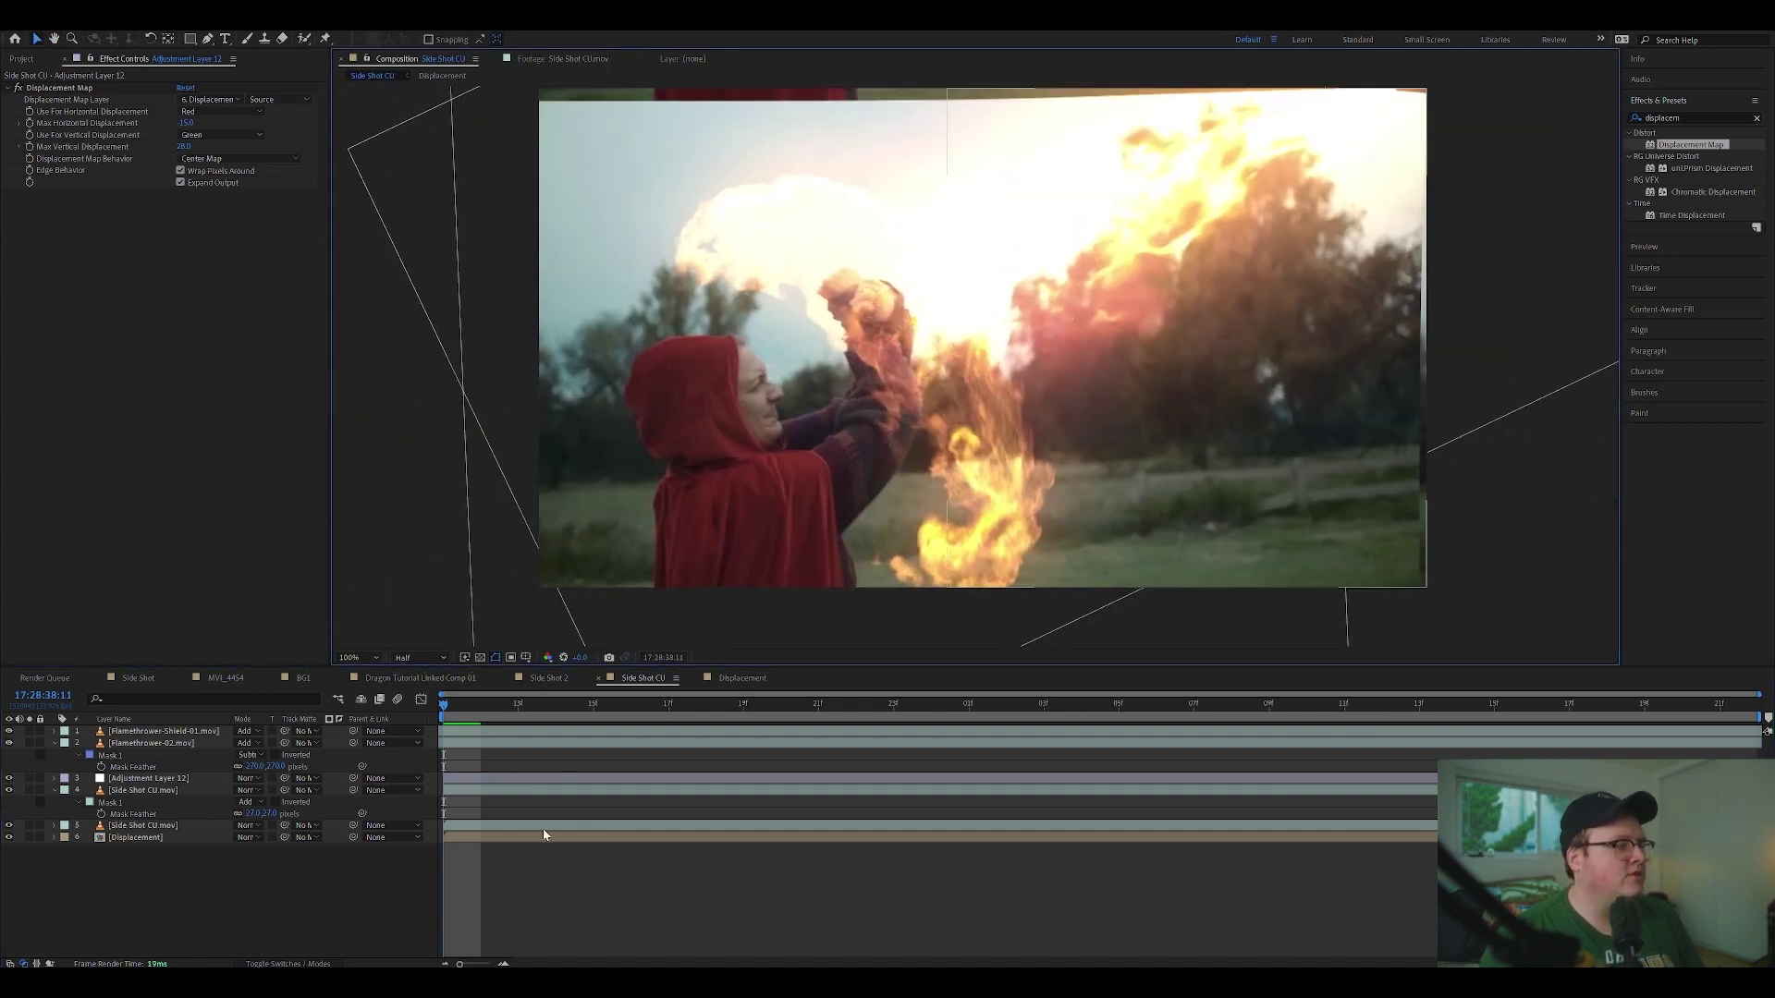
Step: Add an adjustment layer above all layers with a Transform effect, enlarging the image until the displaced edges leave the frame, and preview
{"action": "key", "text": "ctrl+alt+y"}
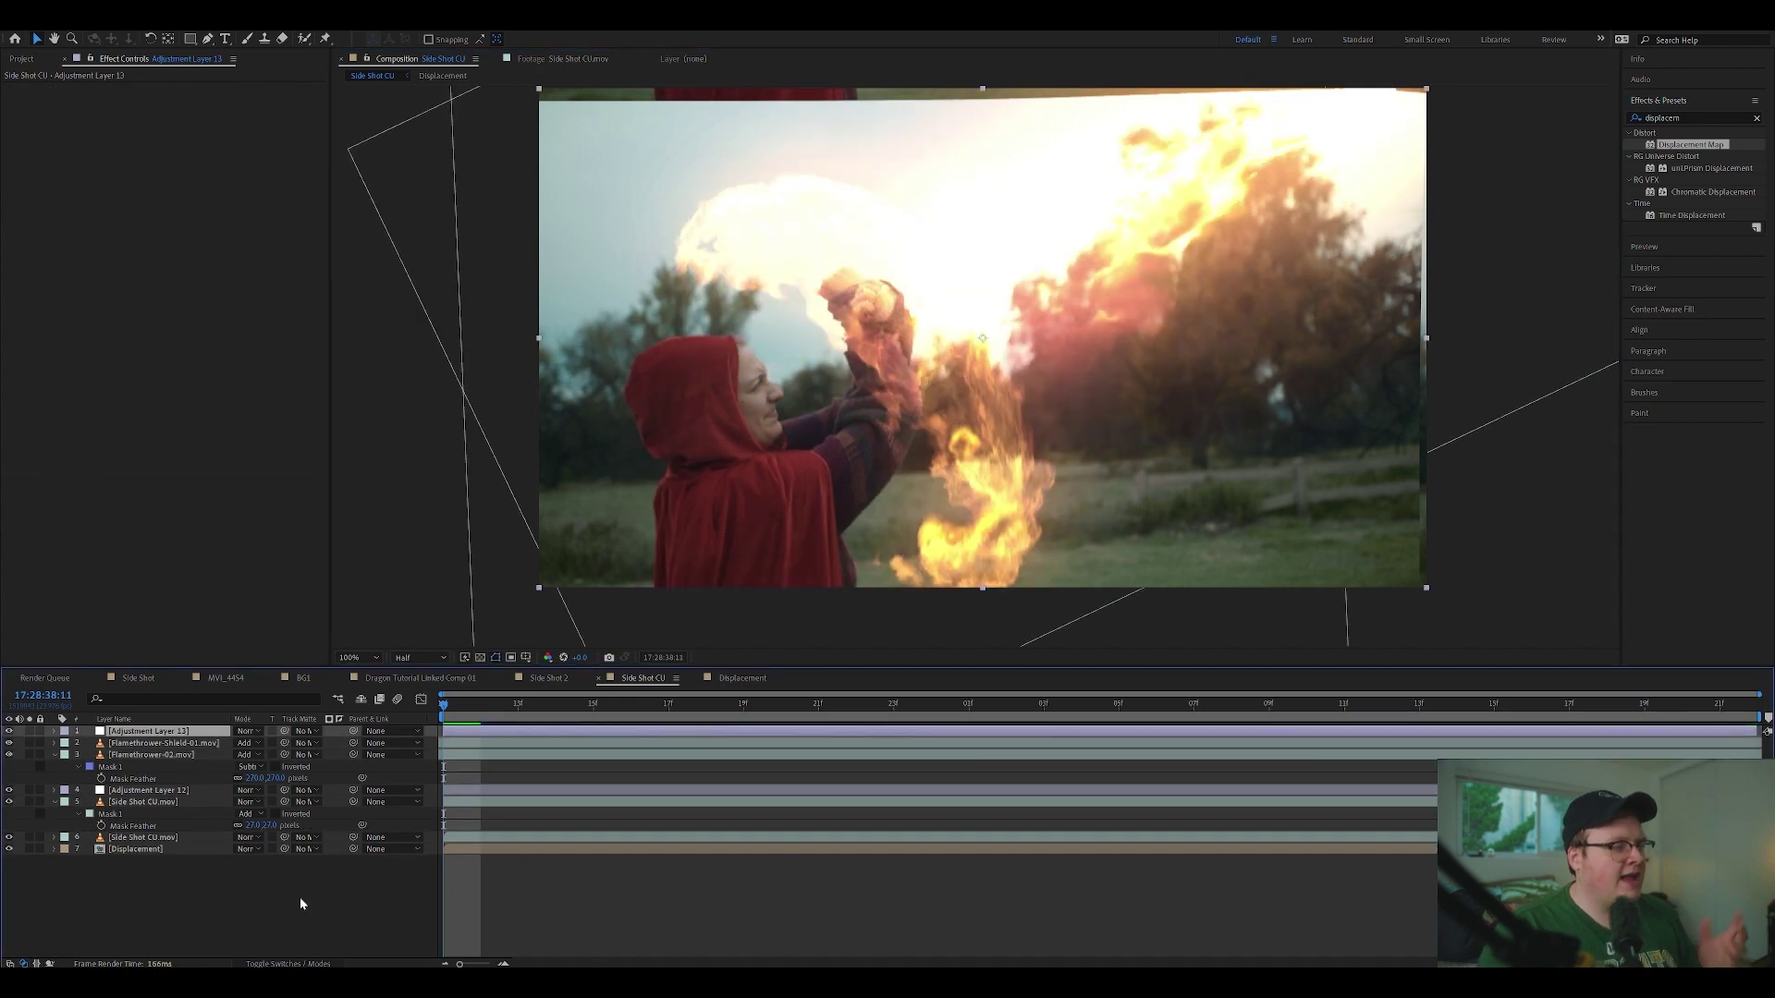
{"action": "key", "text": "ctrl+space"}
{"action": "type", "text": "tran"}
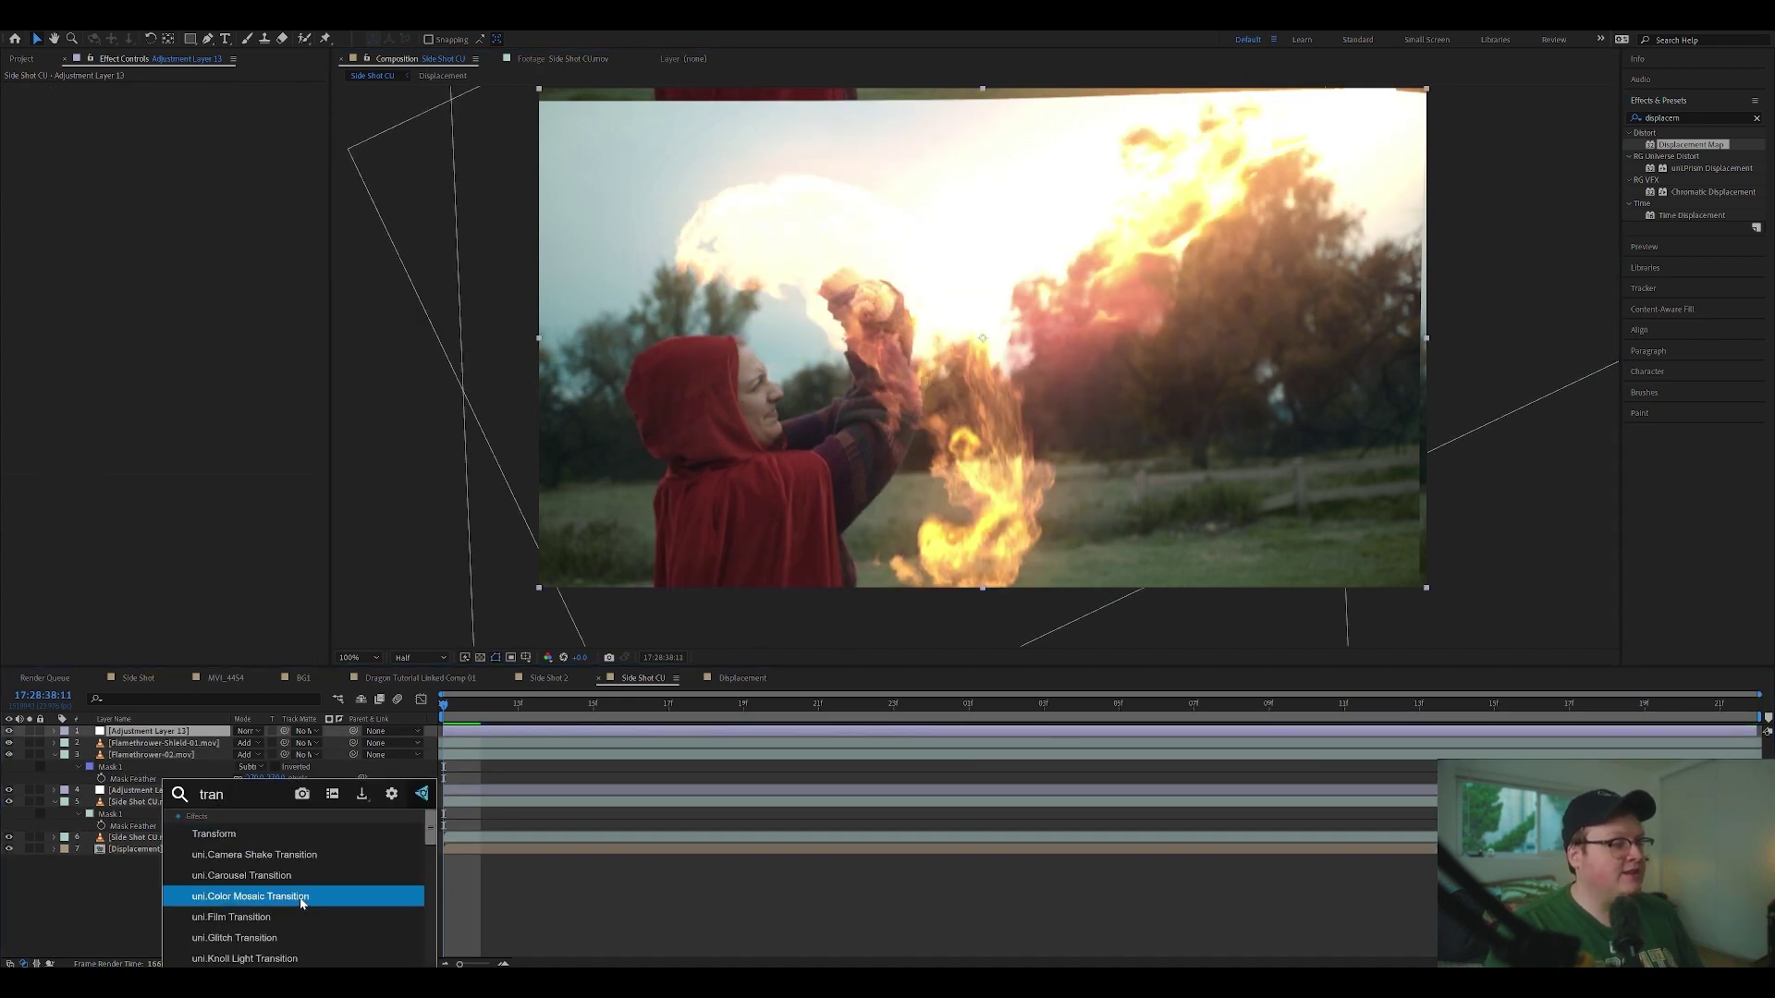
{"action": "left_click", "coordinate": [242, 834]}
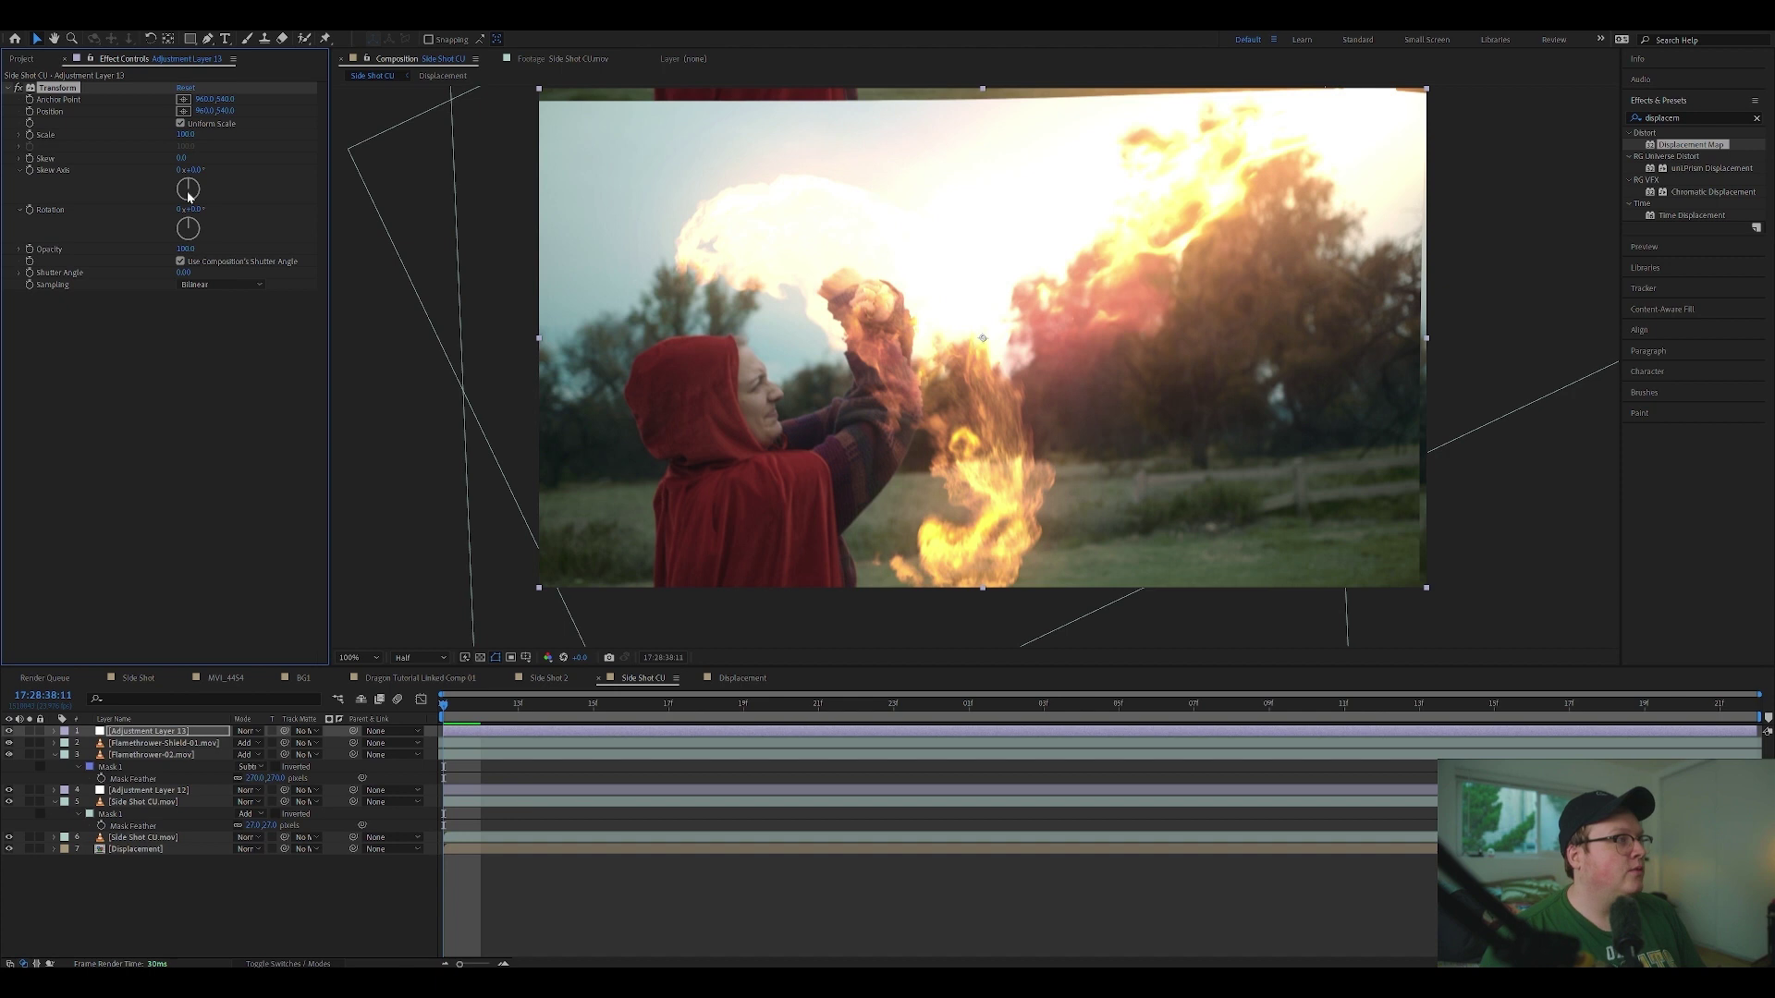
{"action": "left_click_drag", "start_coordinate": [190, 136], "coordinate": [203, 100]}
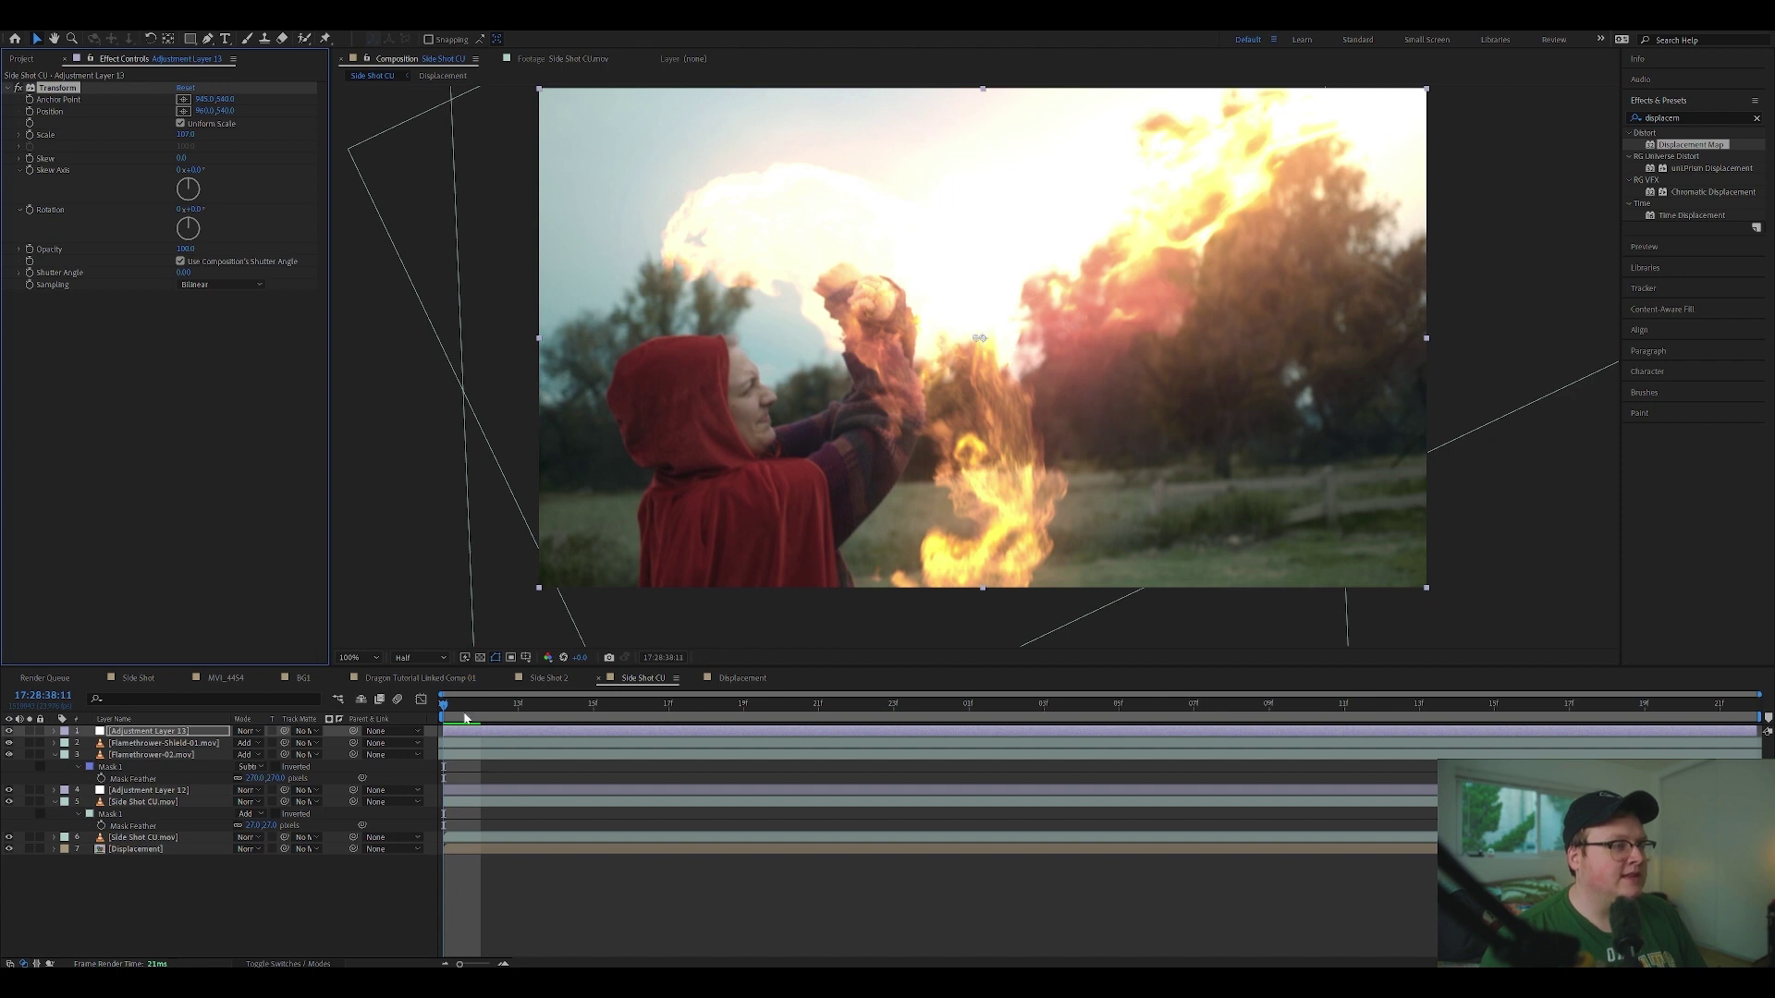
{"action": "left_click", "coordinate": [860, 880]}
{"action": "key", "text": "space"}
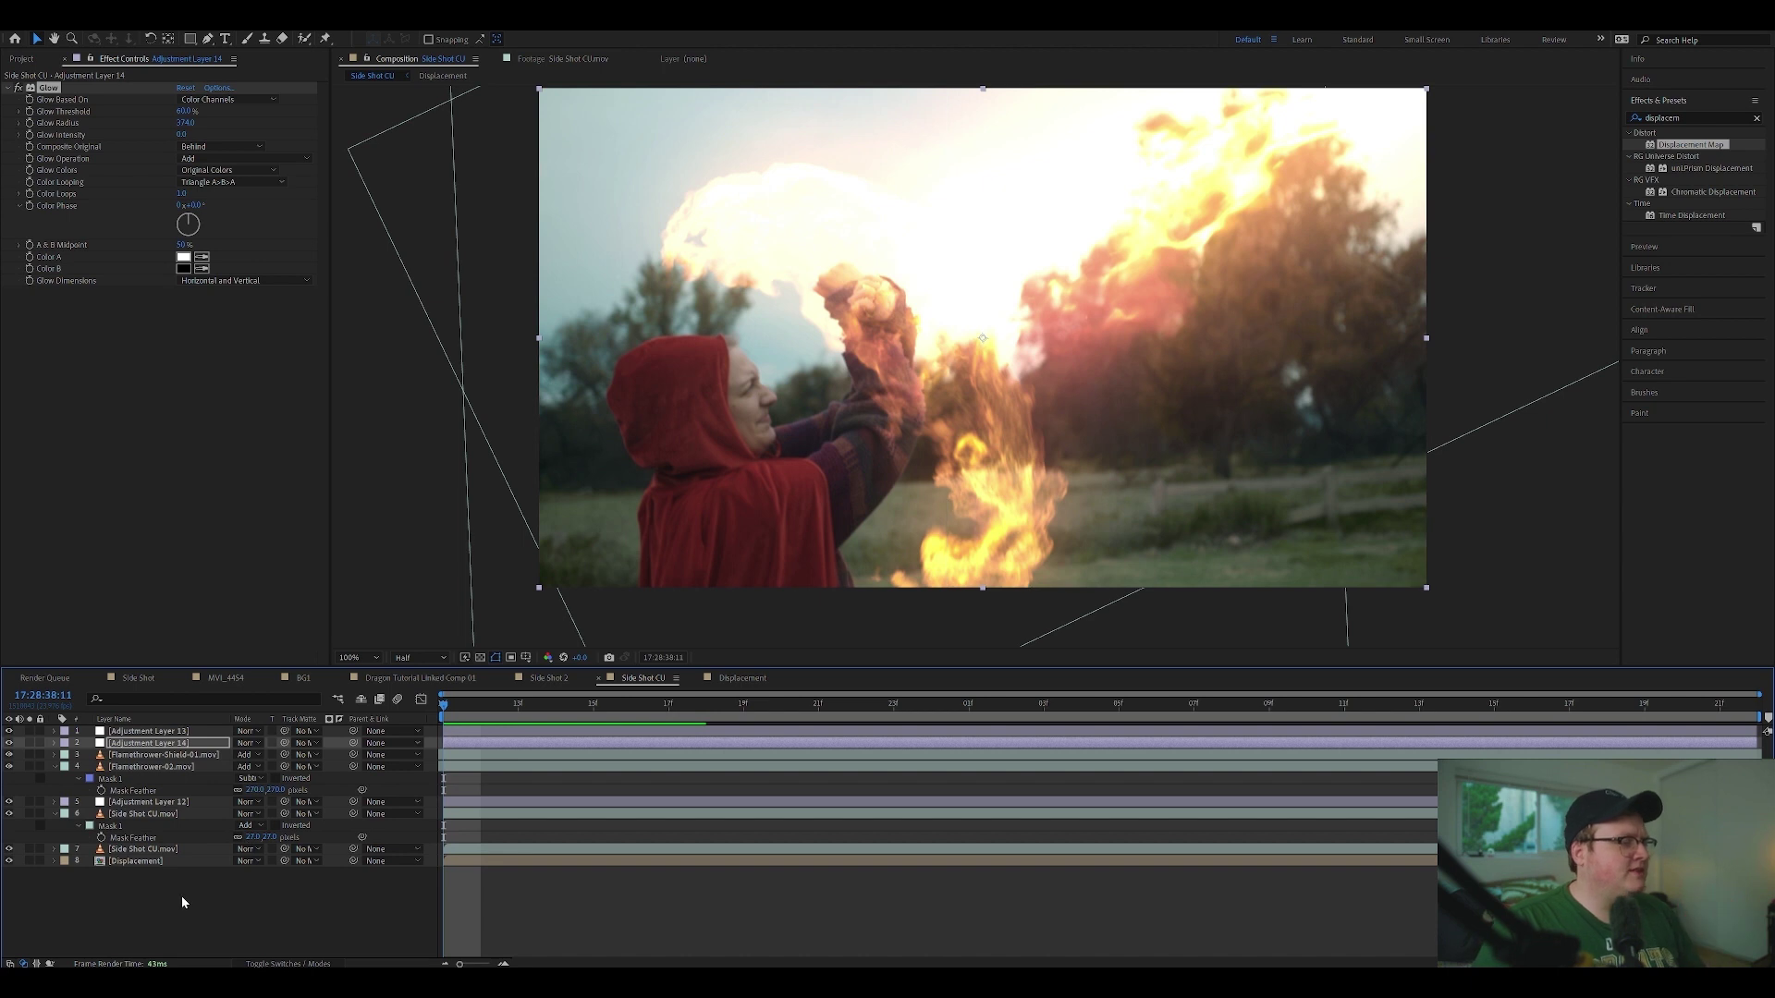
Step: Pre-compose all layers of Side Shot CU under the default name, moving all attributes into the new composition
{"action": "left_click_drag", "start_coordinate": [181, 896], "coordinate": [174, 727]}
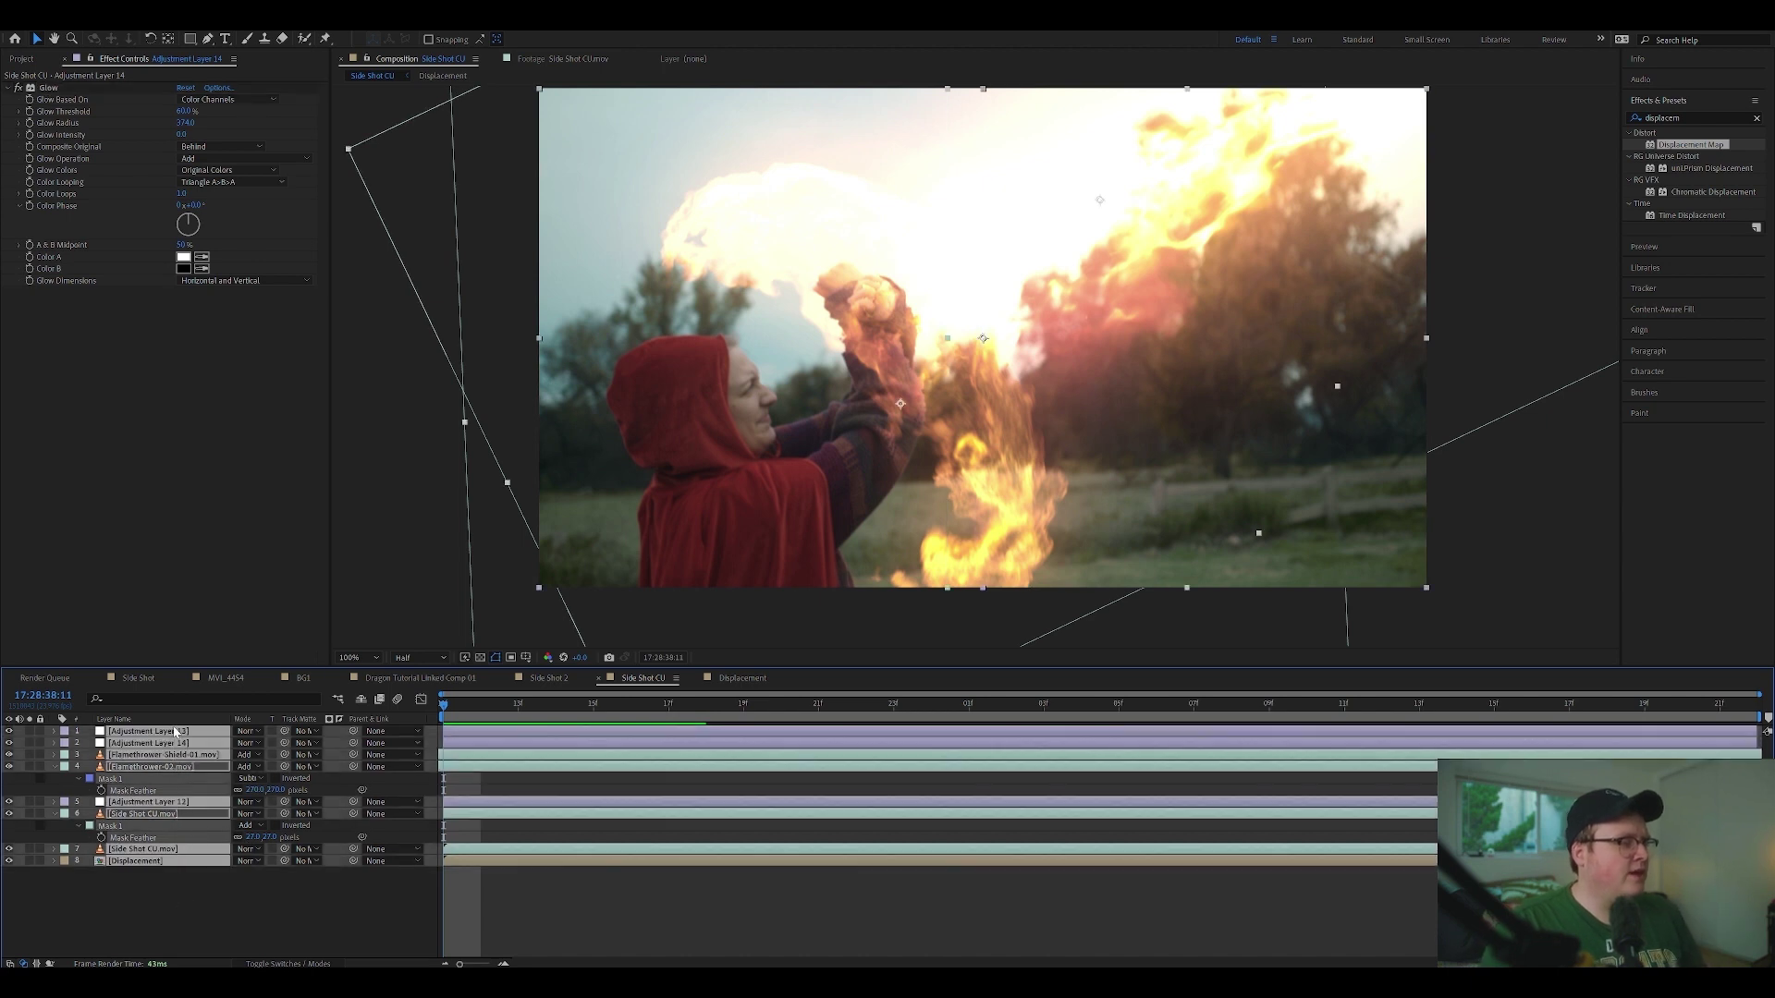
{"action": "right_click", "coordinate": [176, 732]}
{"action": "left_click", "coordinate": [274, 646]}
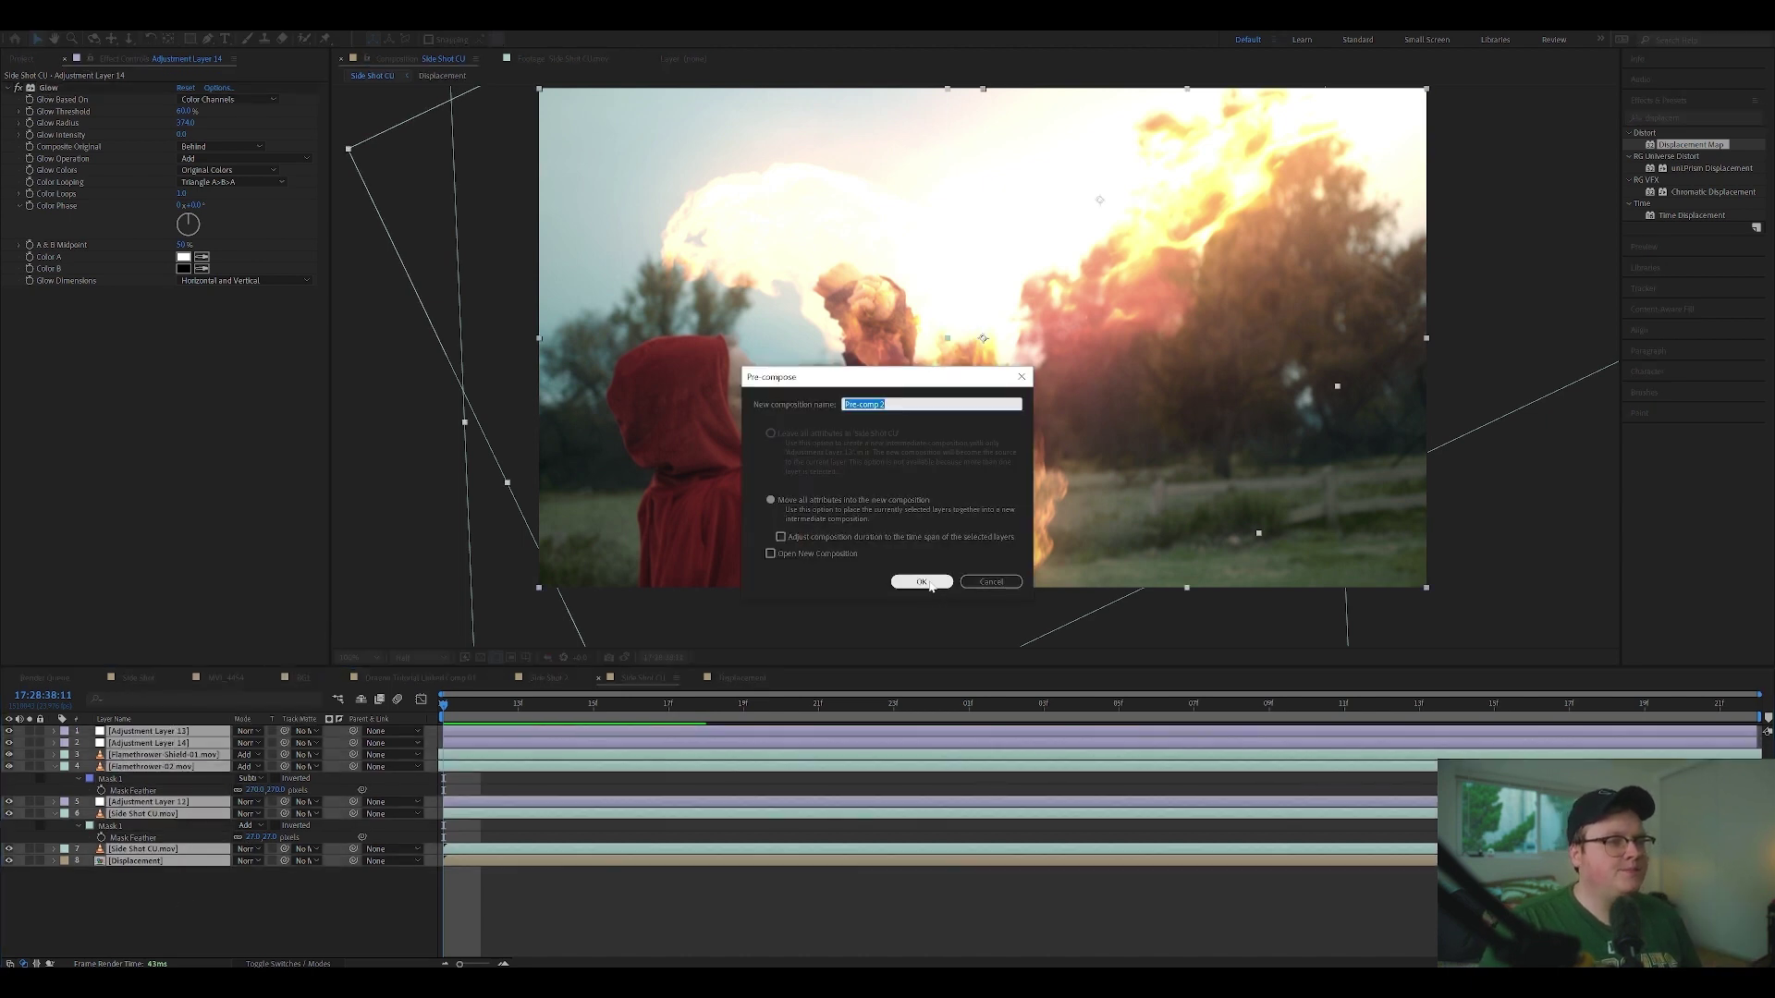
{"action": "left_click", "coordinate": [922, 583]}
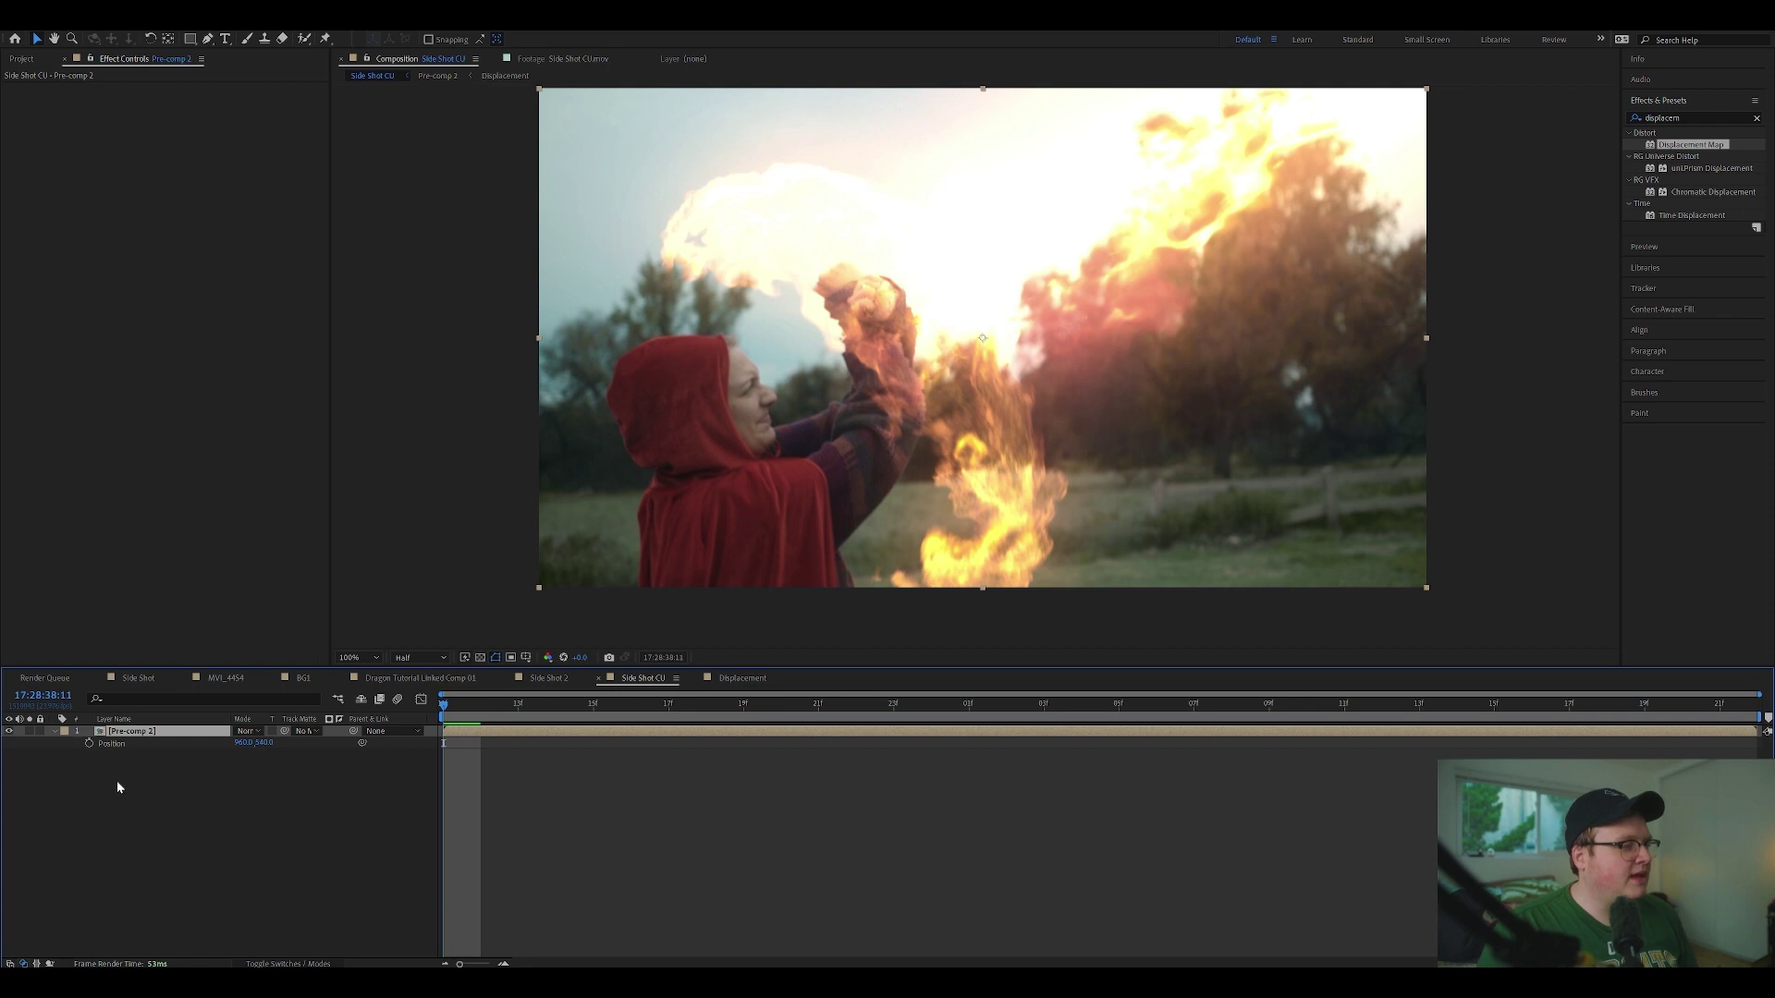
Step: Add the expression wiggle(8,10) to the pre-comp's Position and preview the camera shake
{"action": "left_click", "coordinate": [90, 743], "text": "alt"}
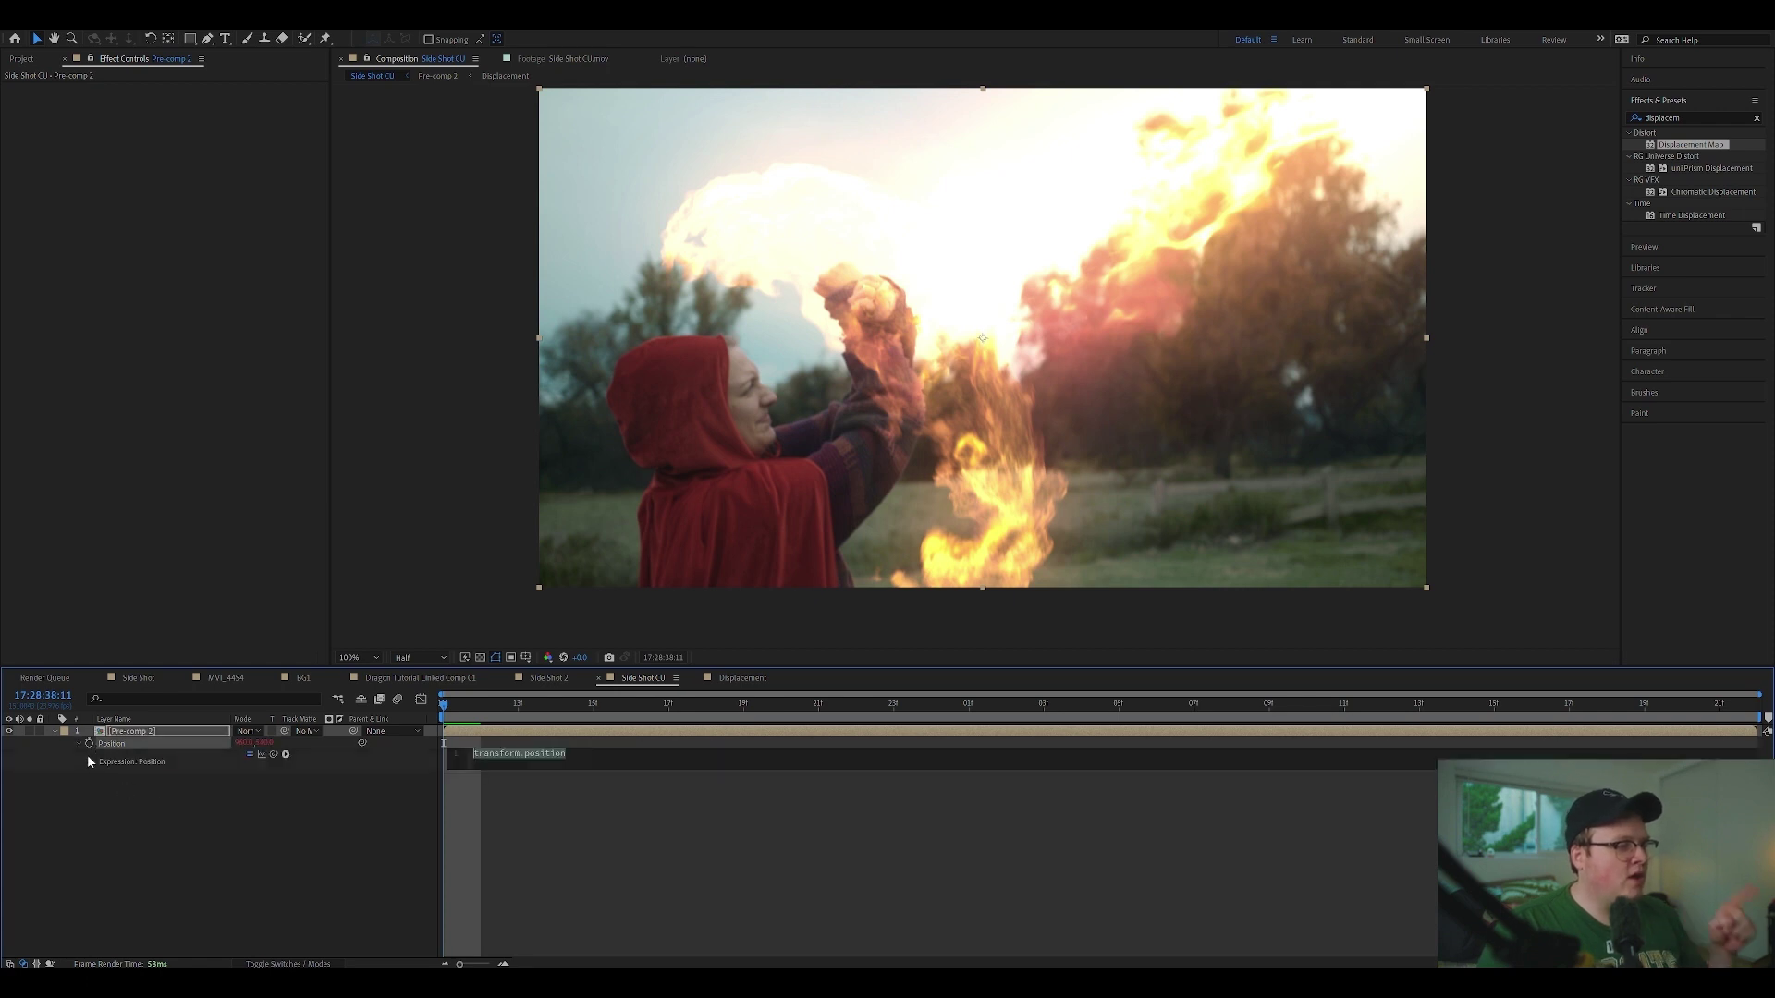
{"action": "type", "text": "wiggle("}
{"action": "key", "text": "Escape"}
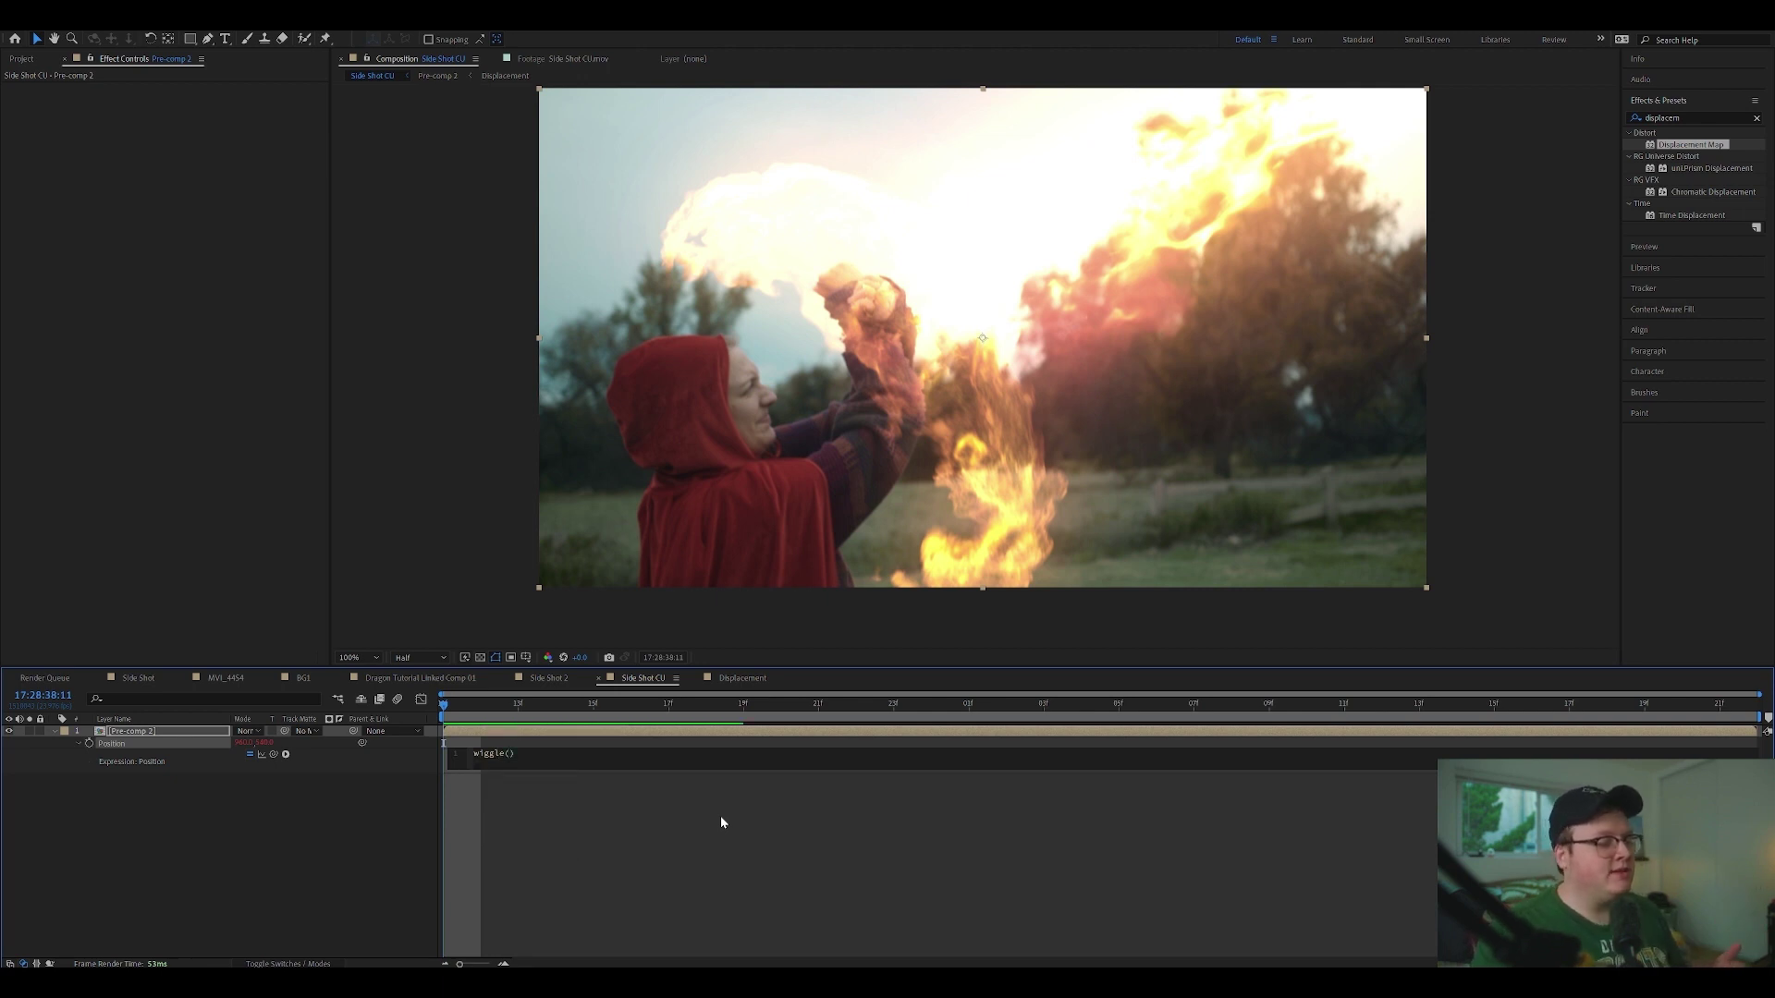
{"action": "type", "text": "8"}
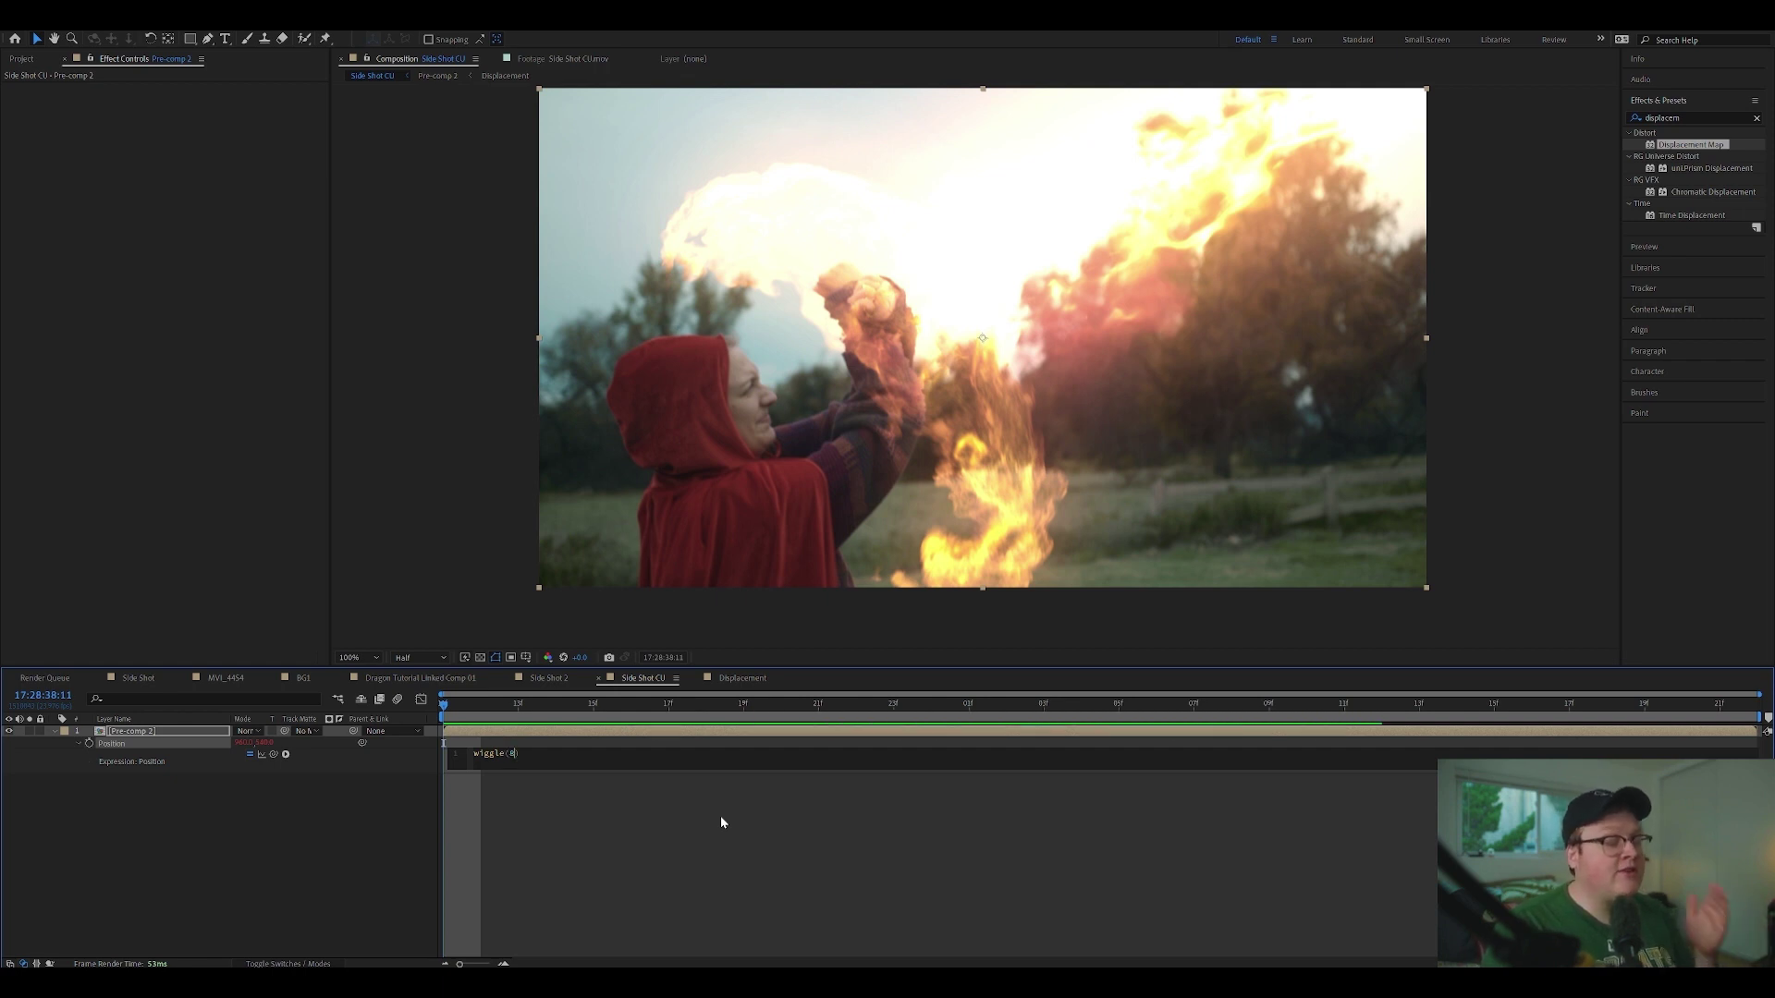
{"action": "type", "text": ","}
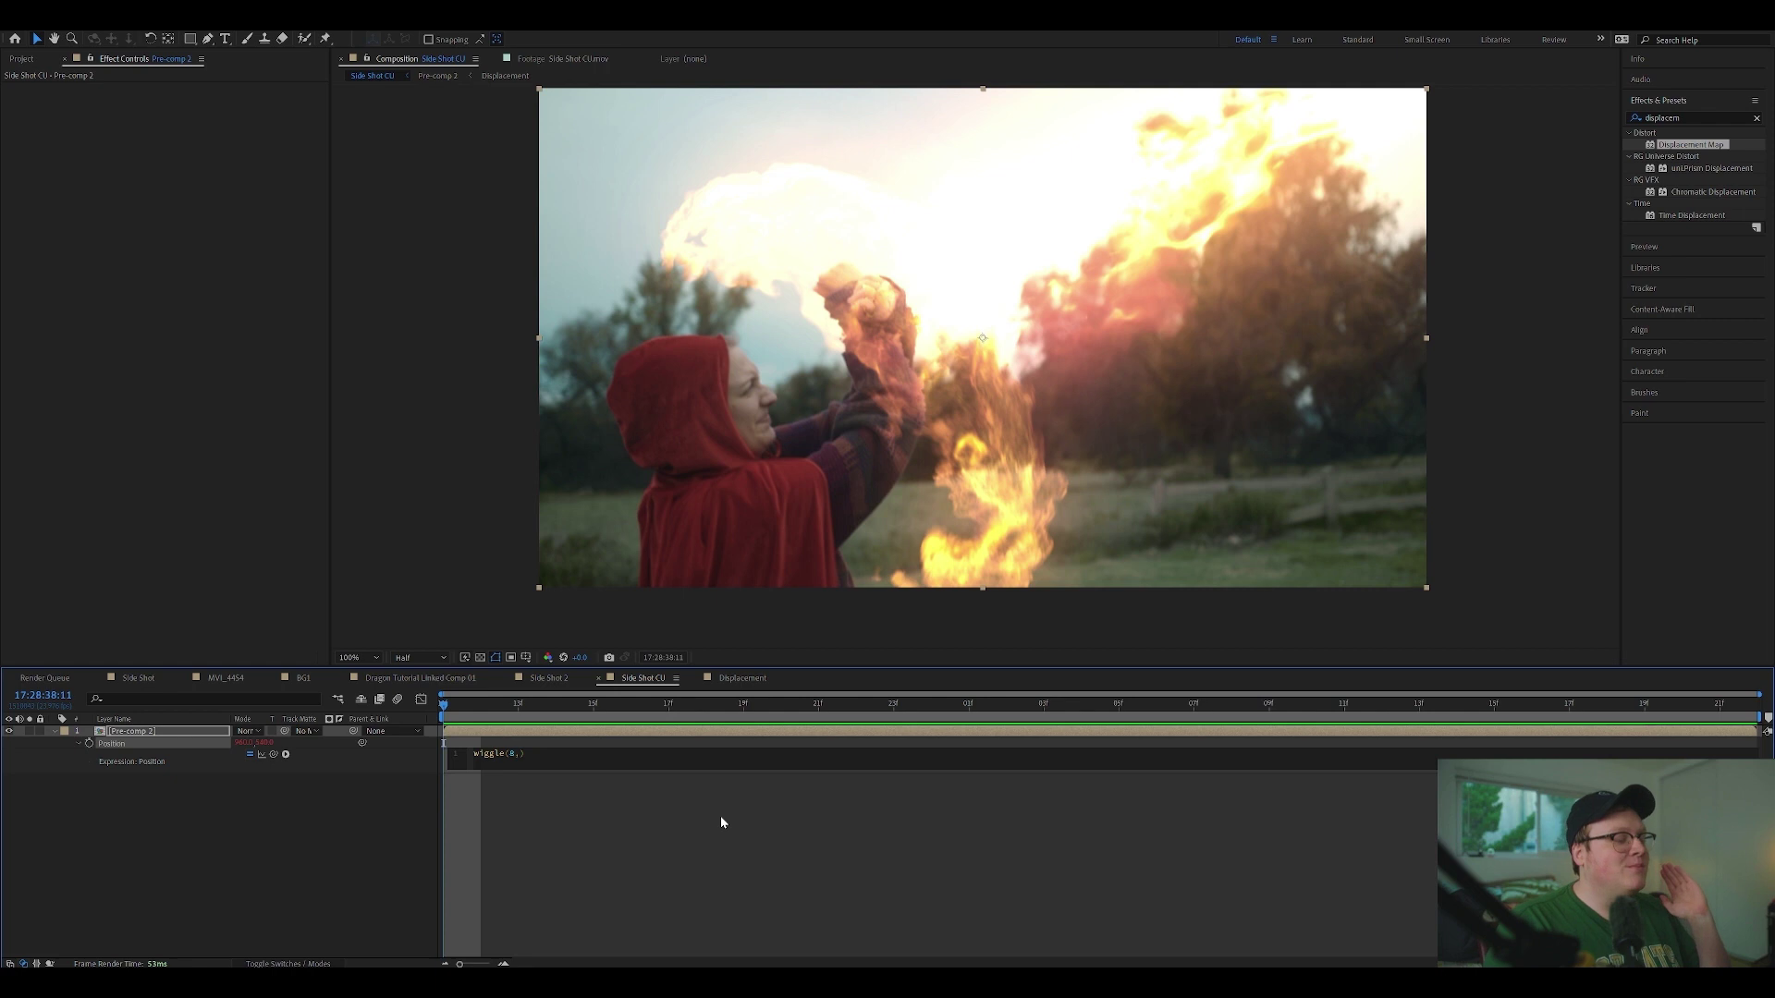
{"action": "type", "text": "10"}
{"action": "left_click", "coordinate": [722, 820]}
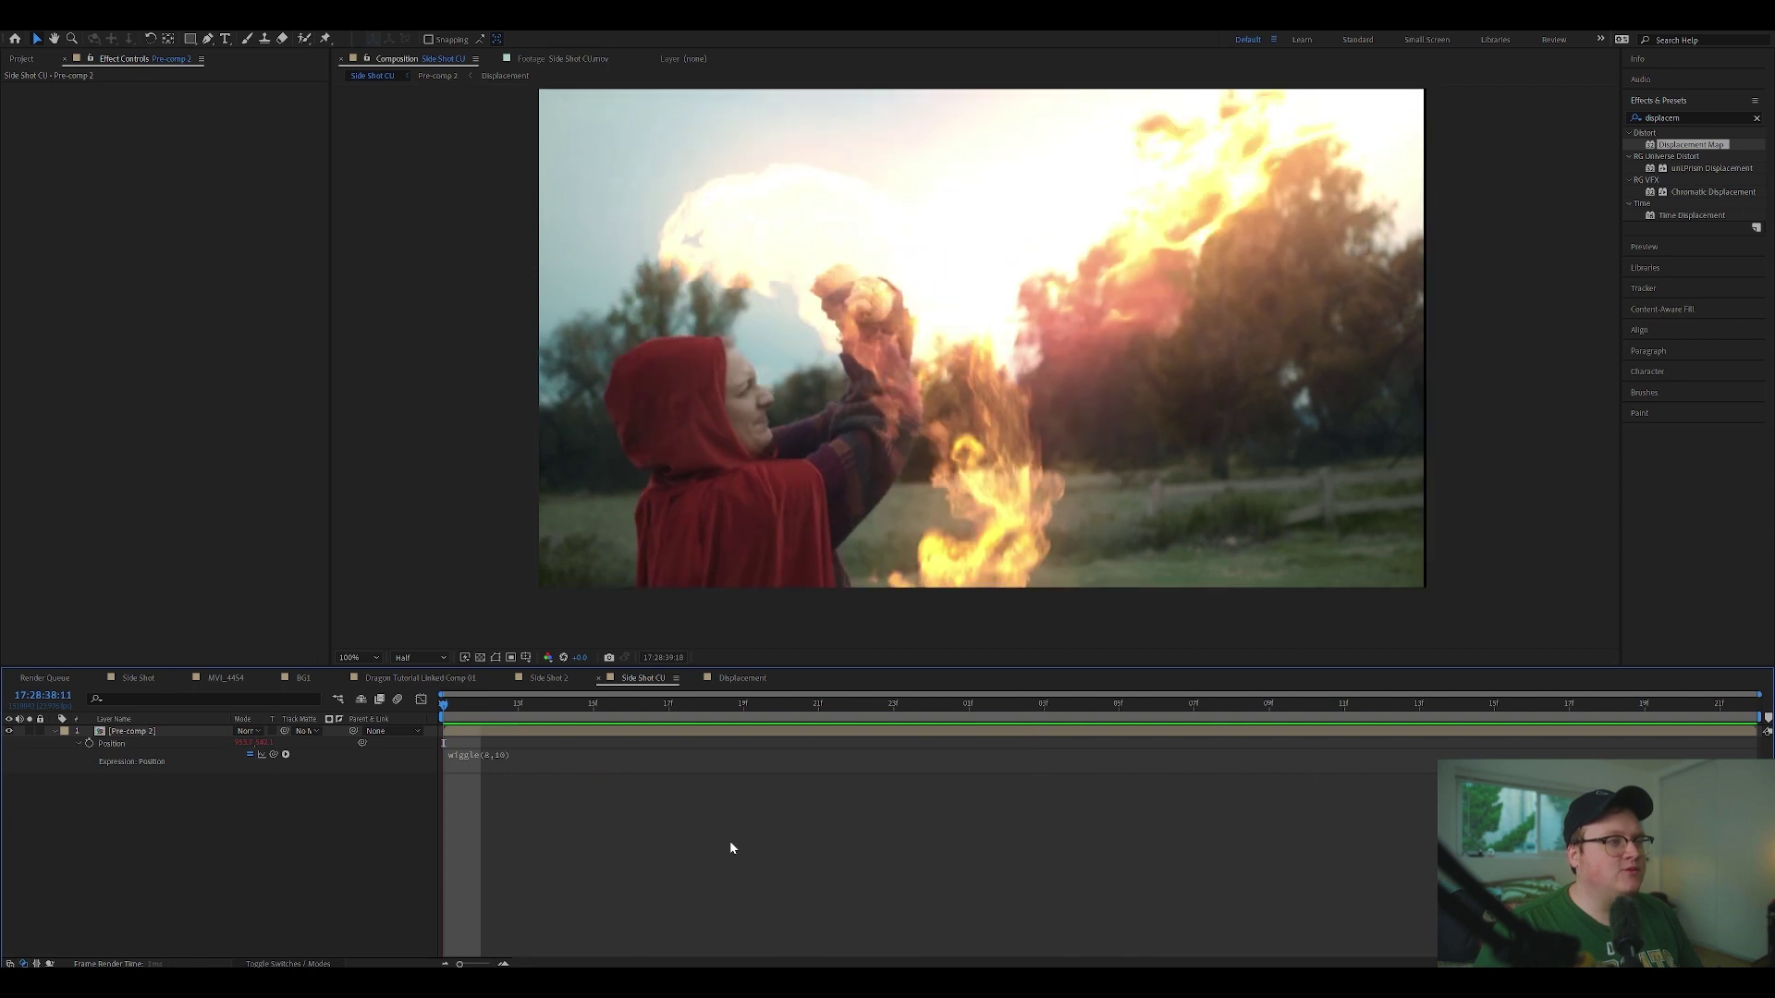
{"action": "key", "text": "space"}
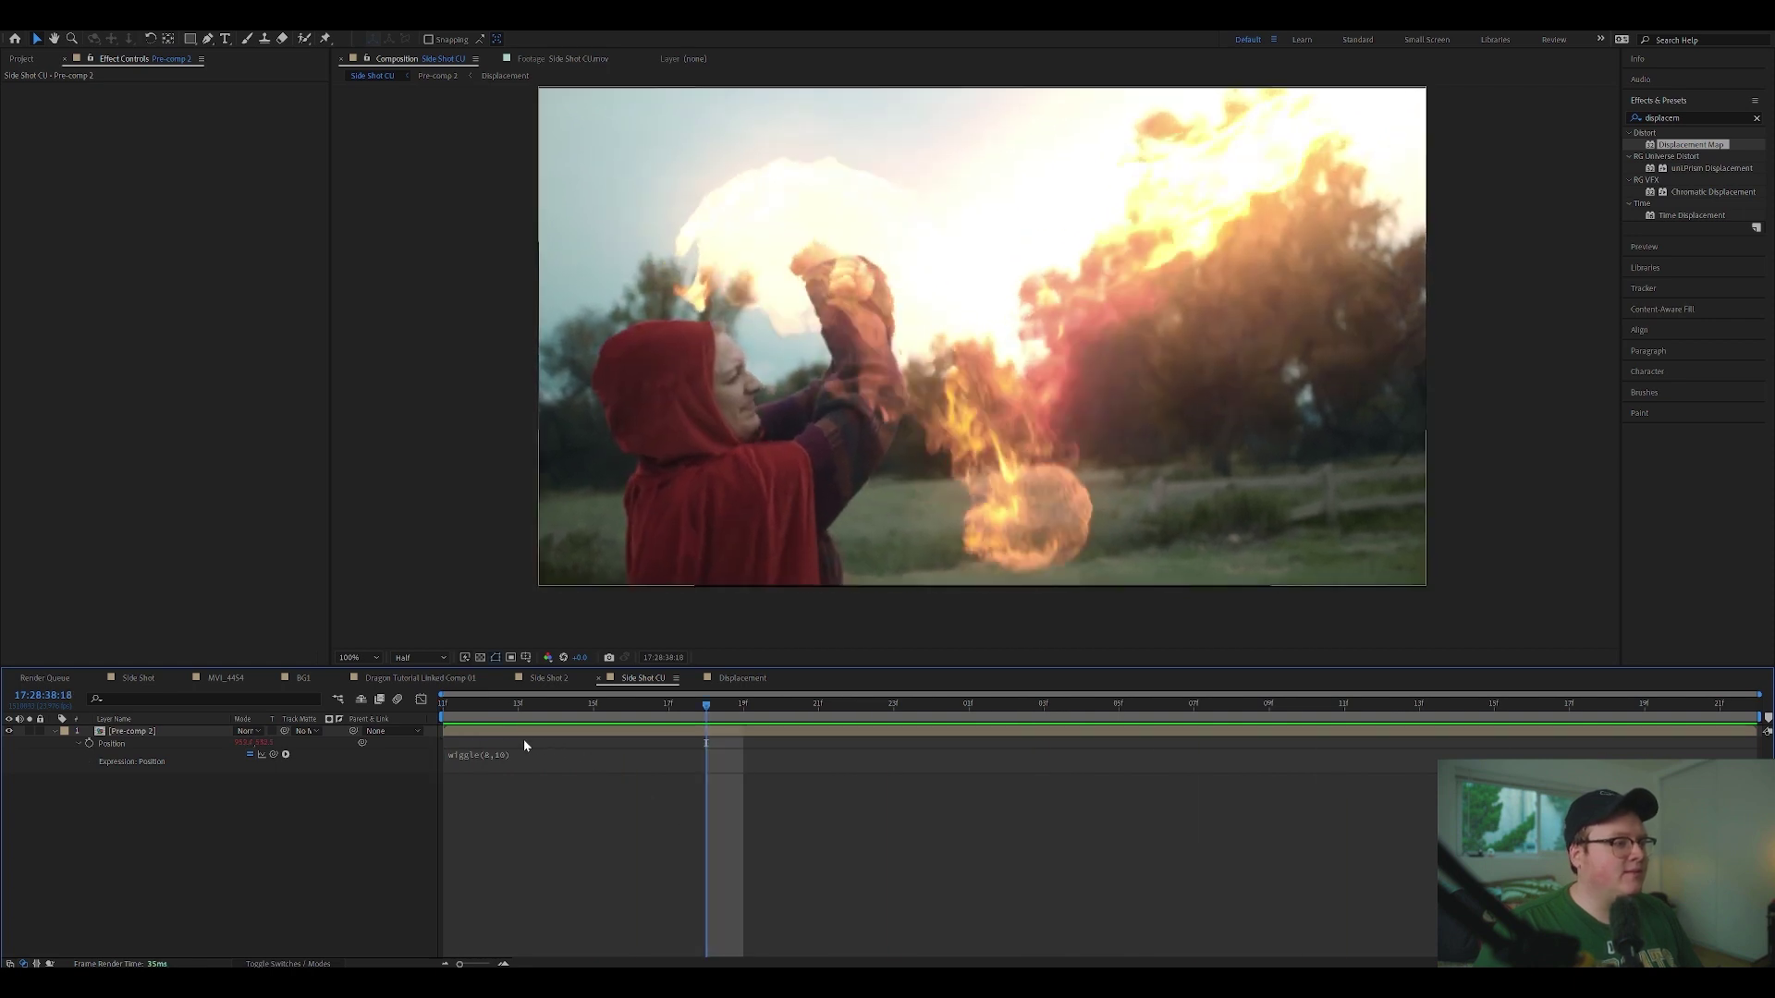
Step: Set the wiggle frequency in the Position expression to 12 and preview the shake again
{"action": "left_click", "coordinate": [501, 755]}
{"action": "left_click", "coordinate": [508, 754]}
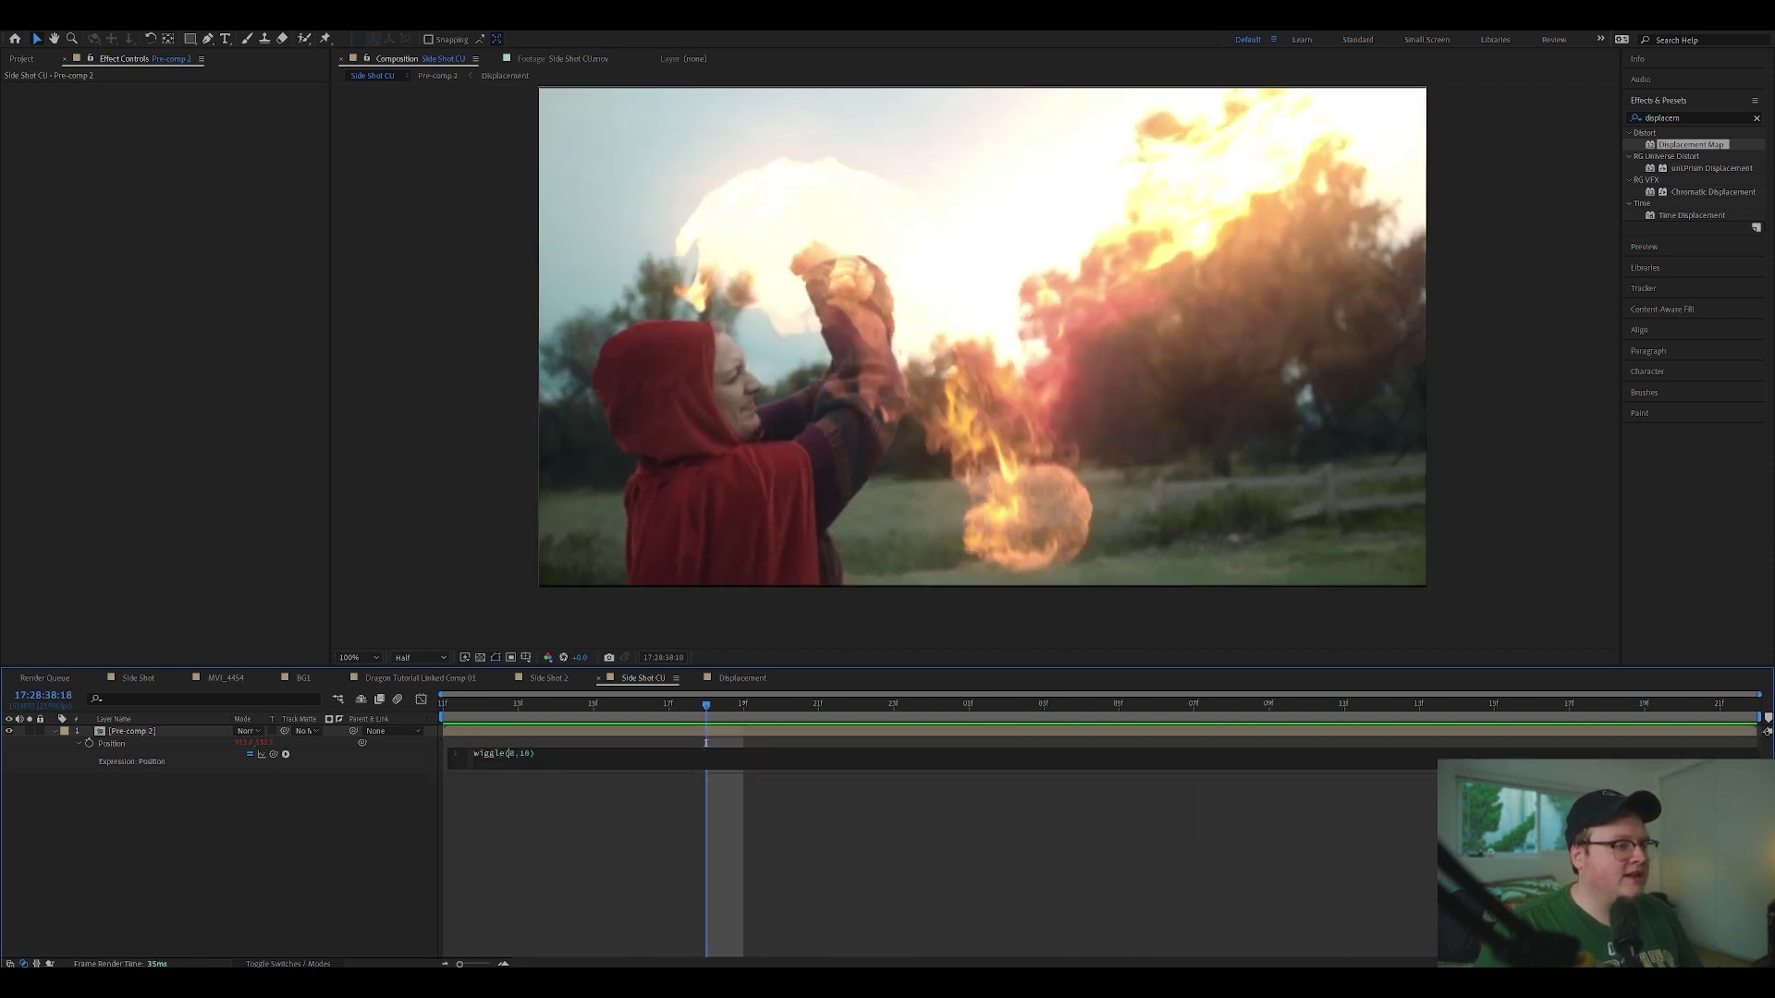
{"action": "double_click", "coordinate": [518, 756]}
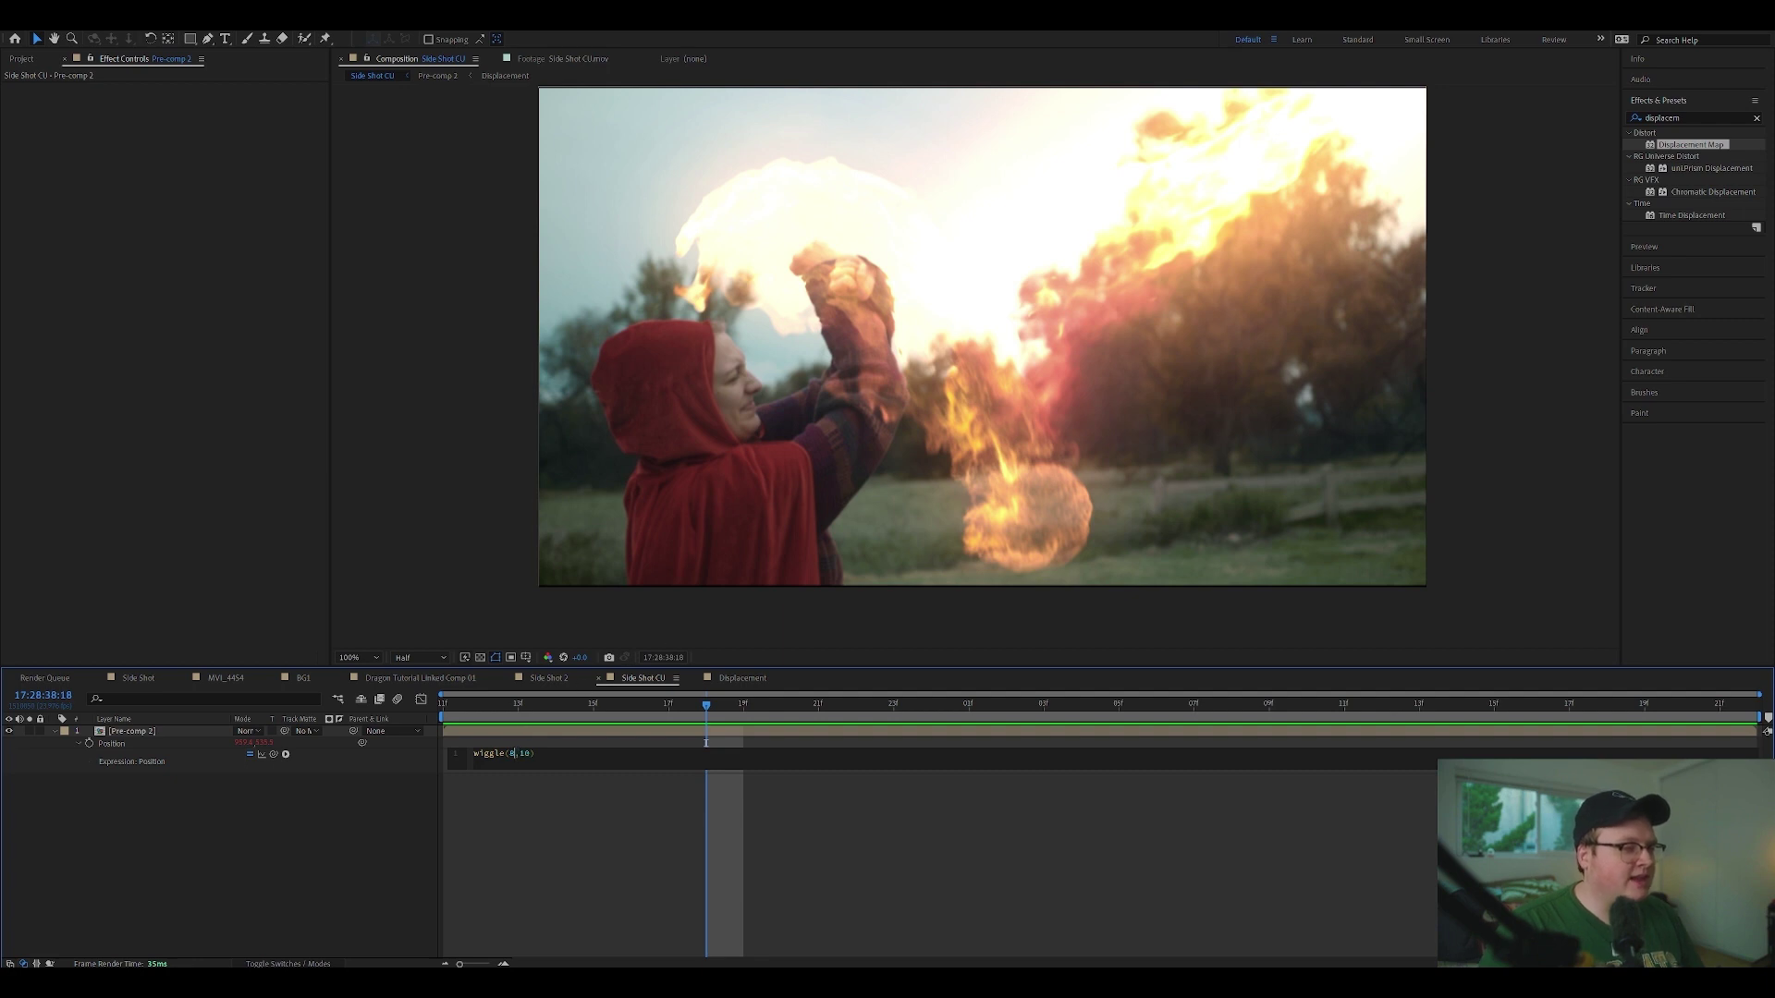
{"action": "type", "text": "12"}
{"action": "left_click", "coordinate": [597, 789]}
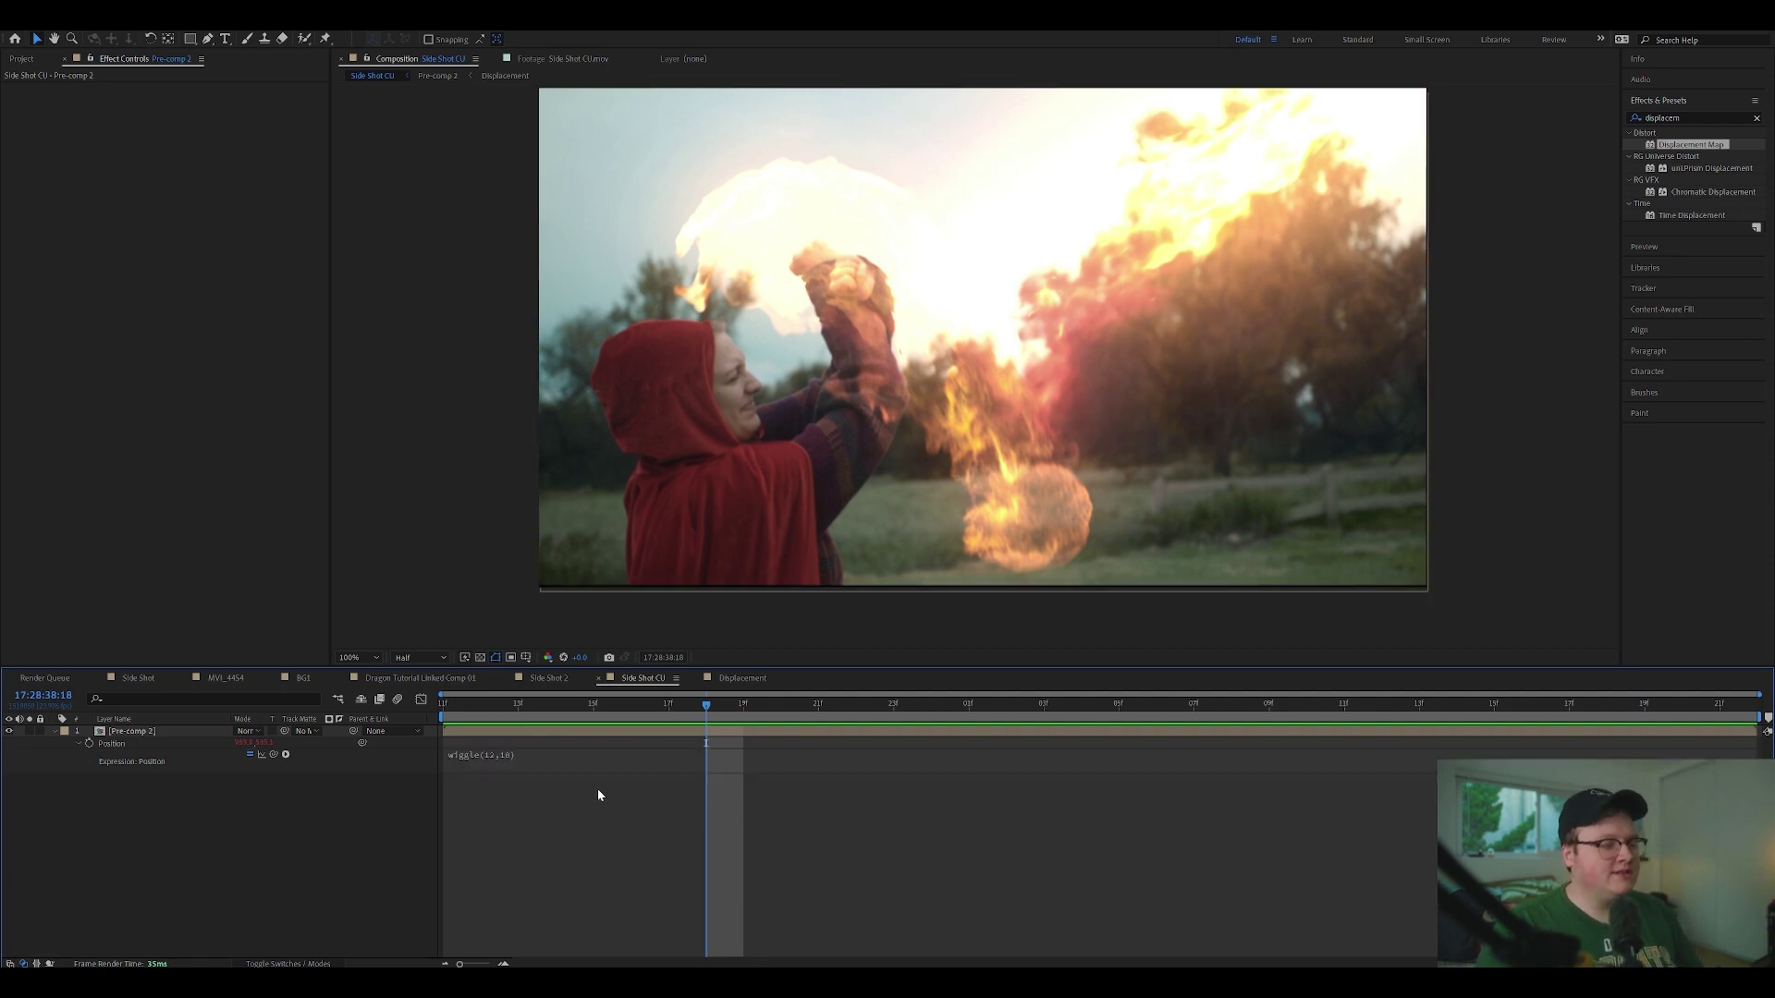
{"action": "key", "text": "space"}
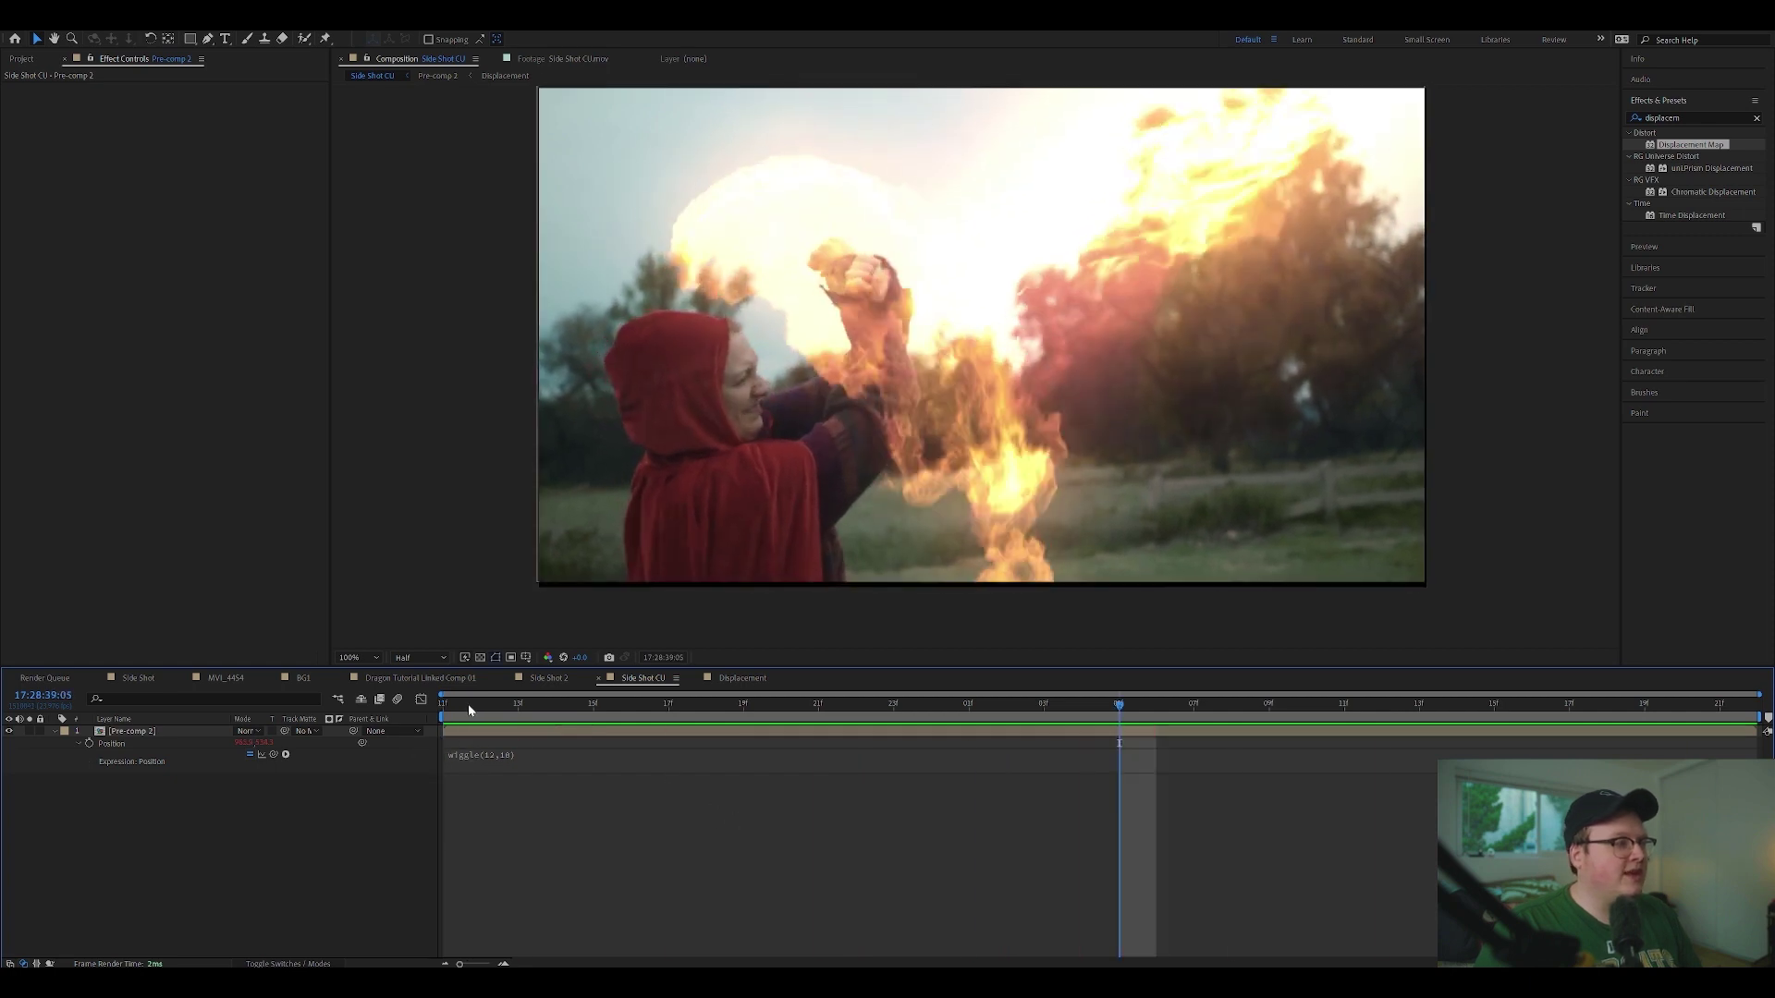
{"action": "key", "text": "space"}
Step: Set the pre-comp's Scale to 110% so the shake does not expose the frame edges, and play back the shot
{"action": "left_click", "coordinate": [186, 720]}
{"action": "left_click", "coordinate": [187, 732]}
{"action": "key", "text": "s"}
{"action": "left_click", "coordinate": [278, 743]}
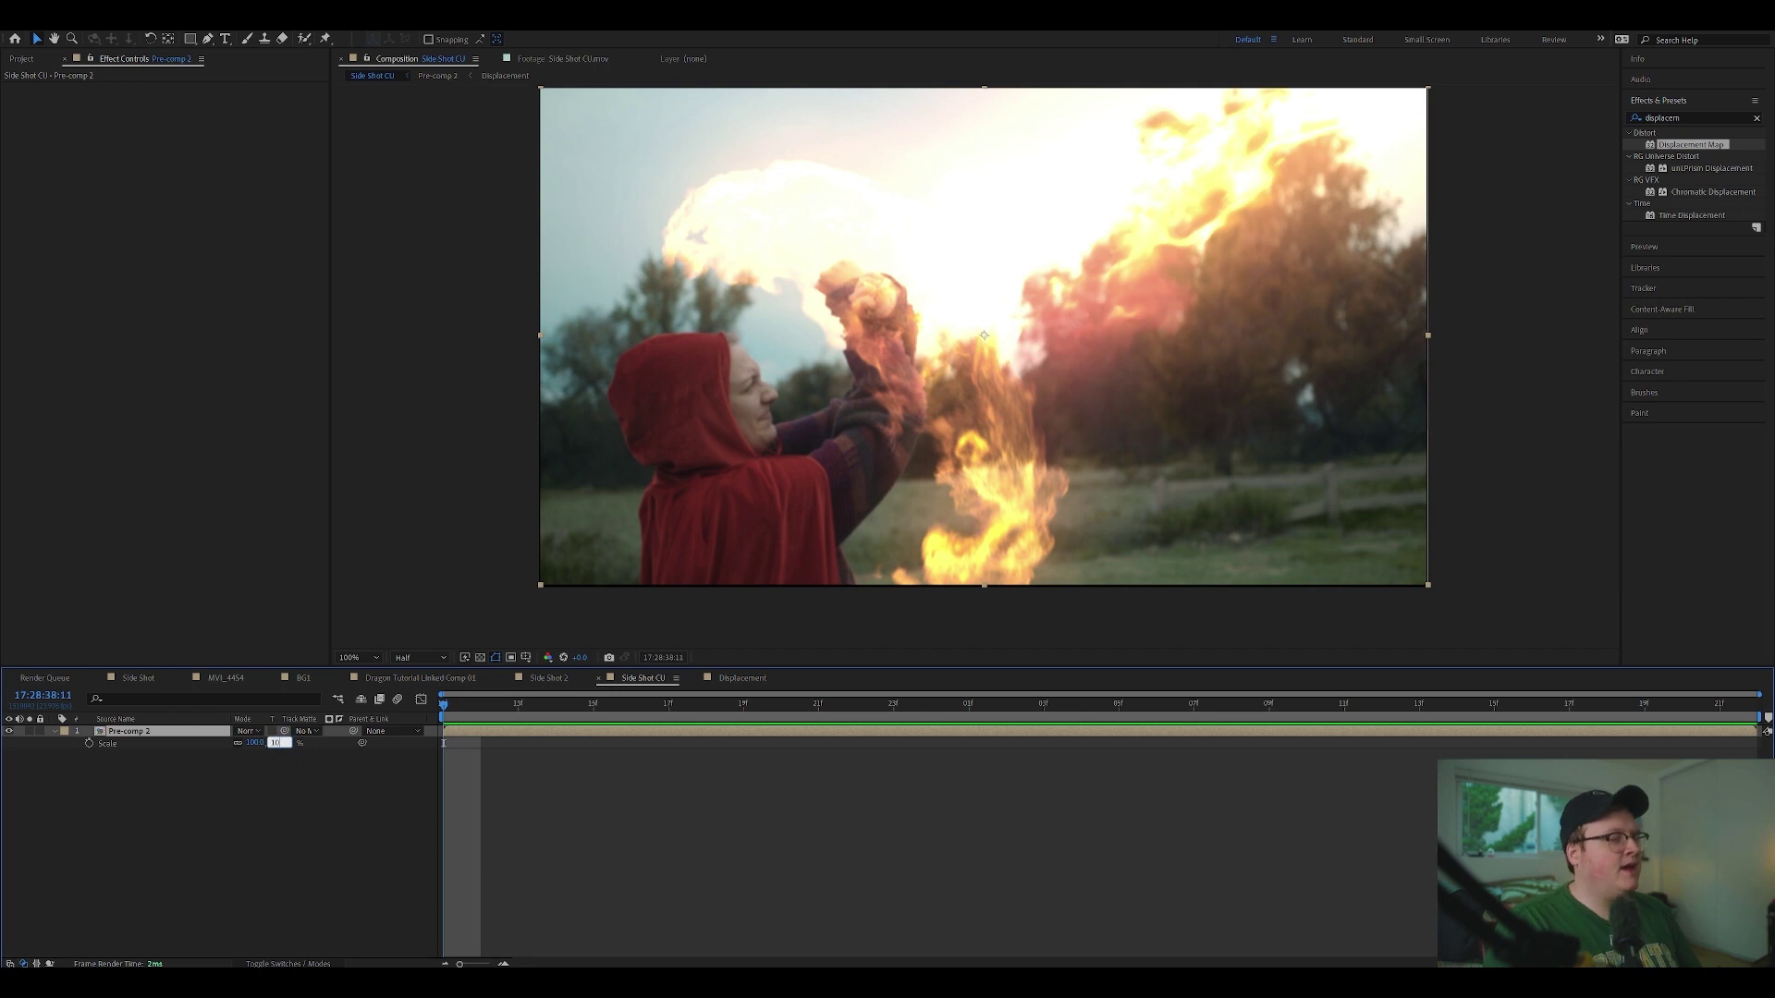
{"action": "type", "text": "110"}
{"action": "key", "text": "Return"}
{"action": "key", "text": "space"}
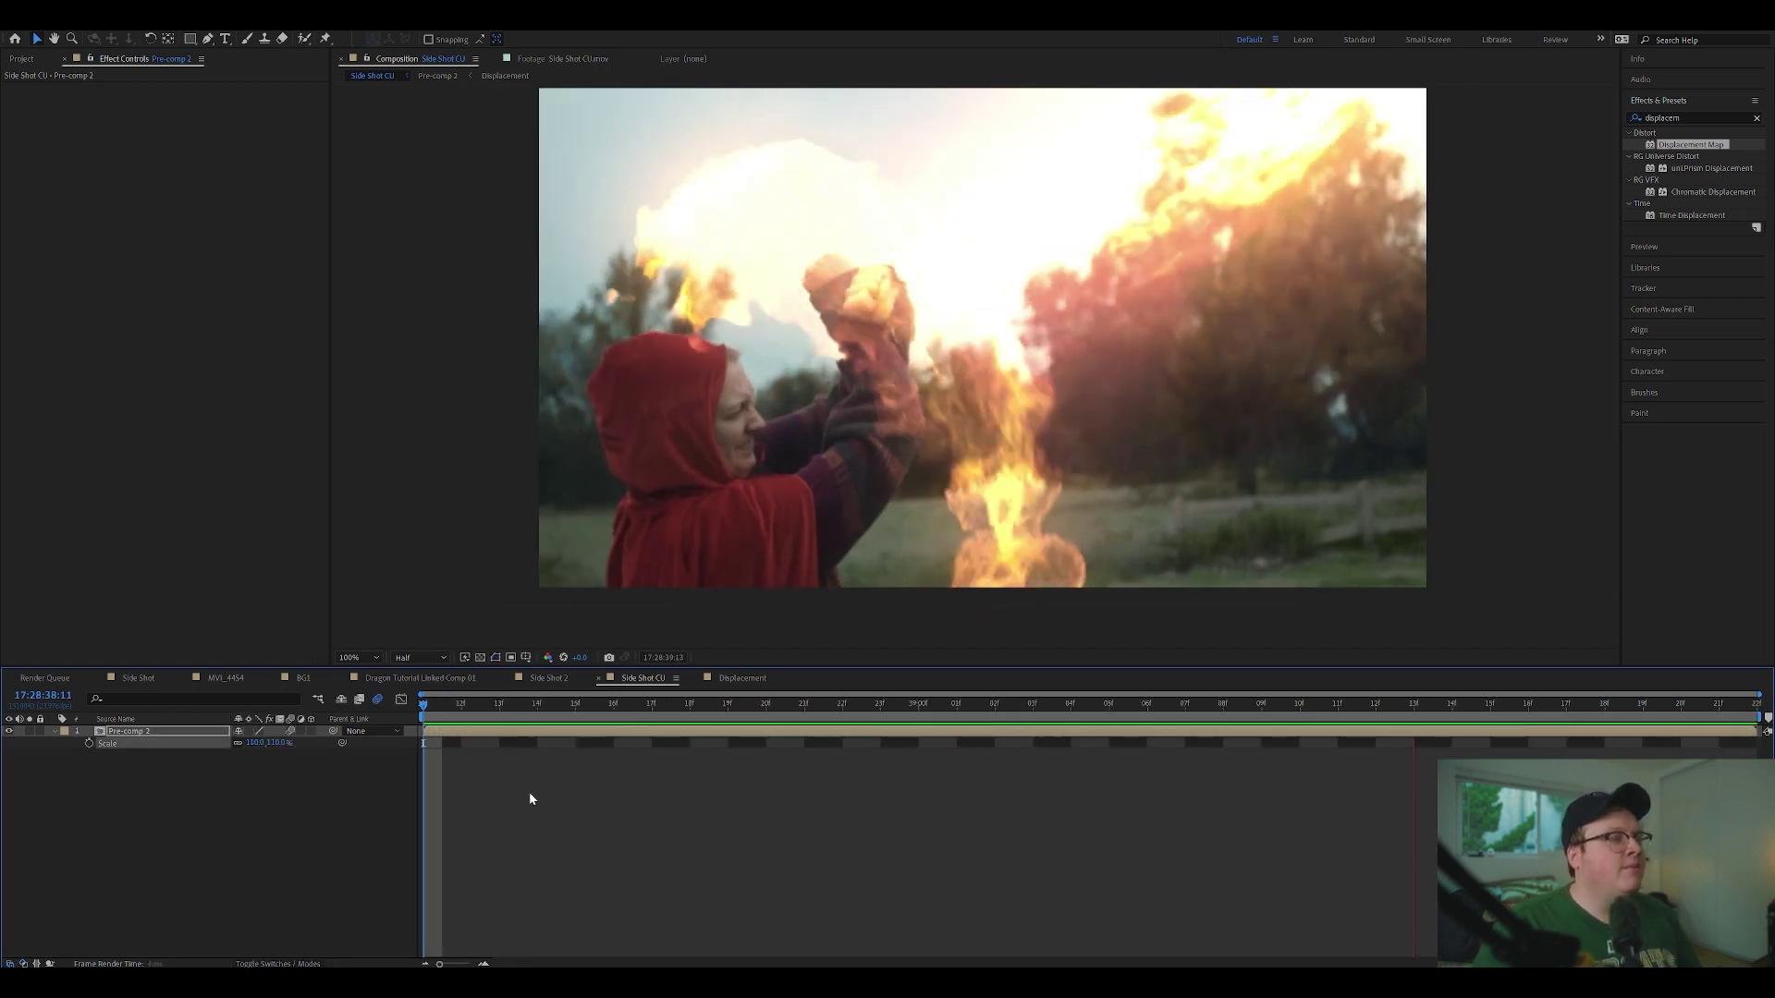
{"action": "left_click_drag", "start_coordinate": [1090, 400], "coordinate": [1063, 436]}
{"action": "key", "text": "space"}
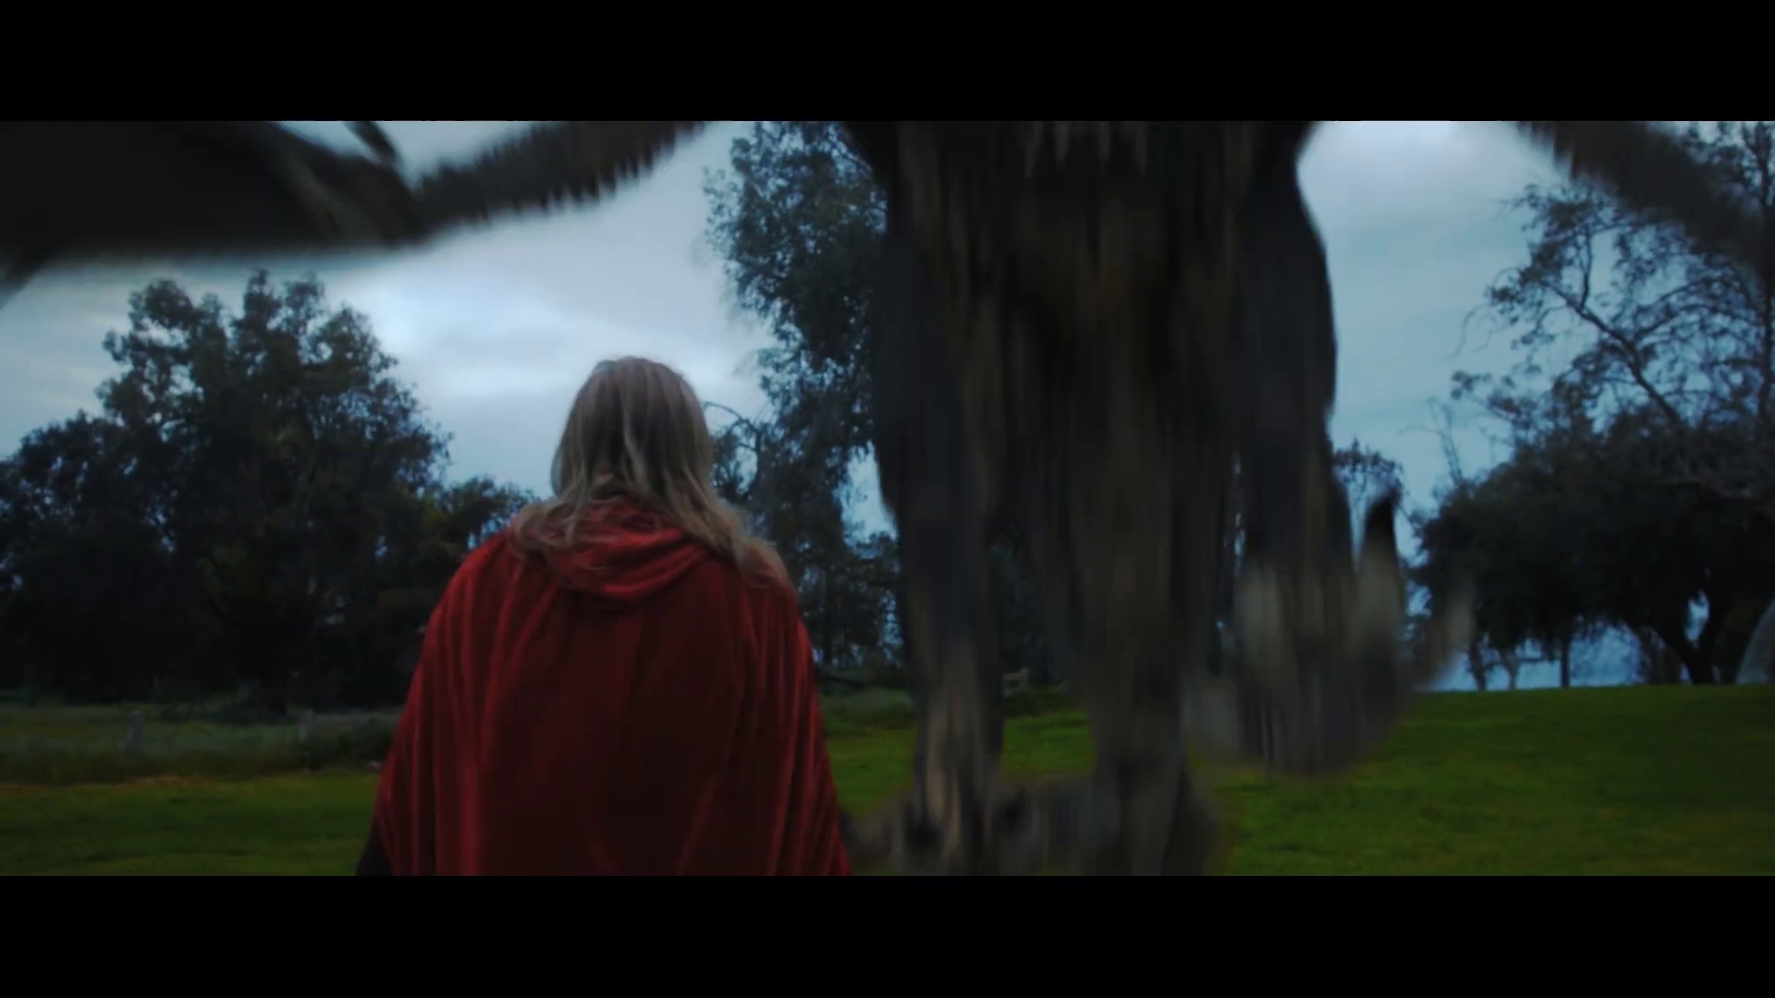